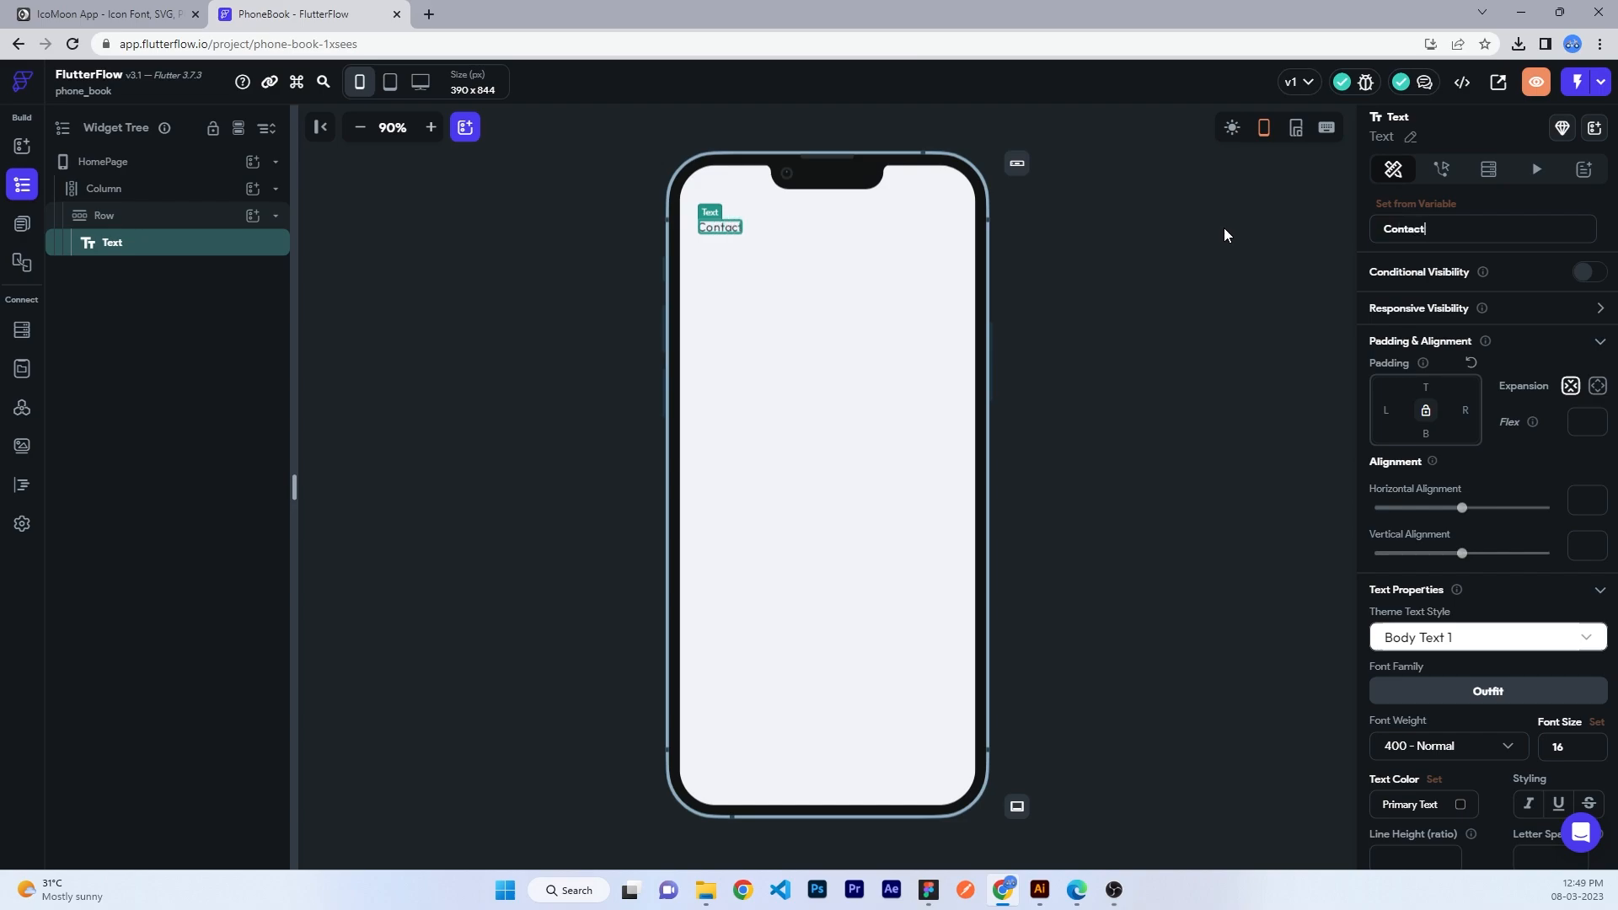
- Make the Contacts title semi-bold
left_click(1495, 761)
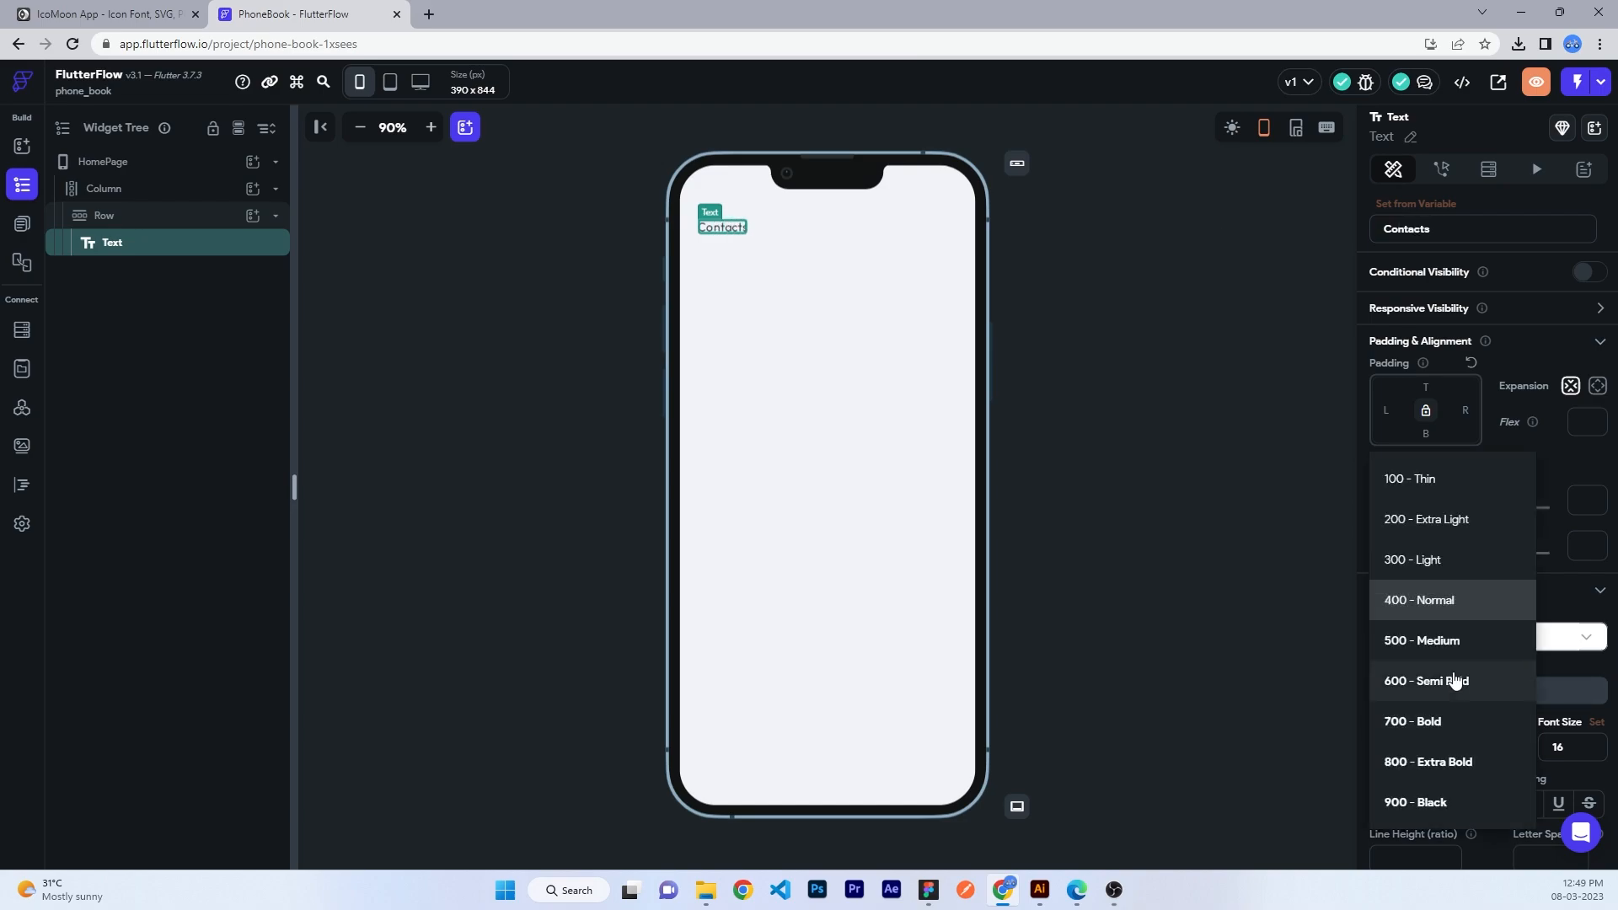
left_click(1448, 640)
left_click(1441, 746)
left_click(1426, 681)
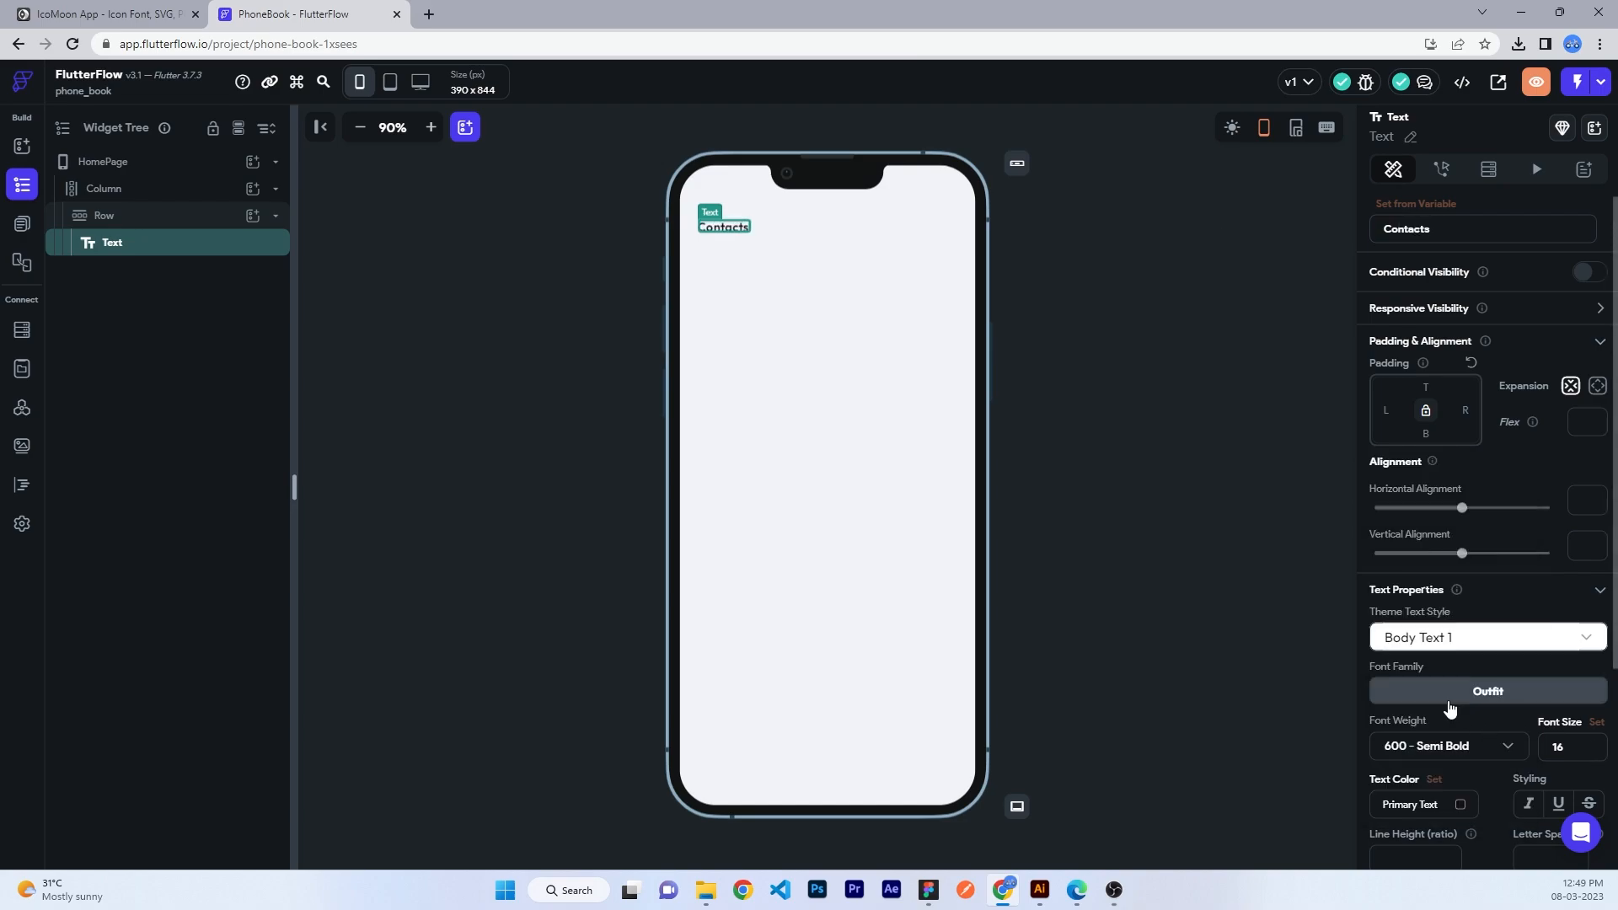
- Add a three-dots 'more' icon to the header row and space it to the far right
left_click(252, 217)
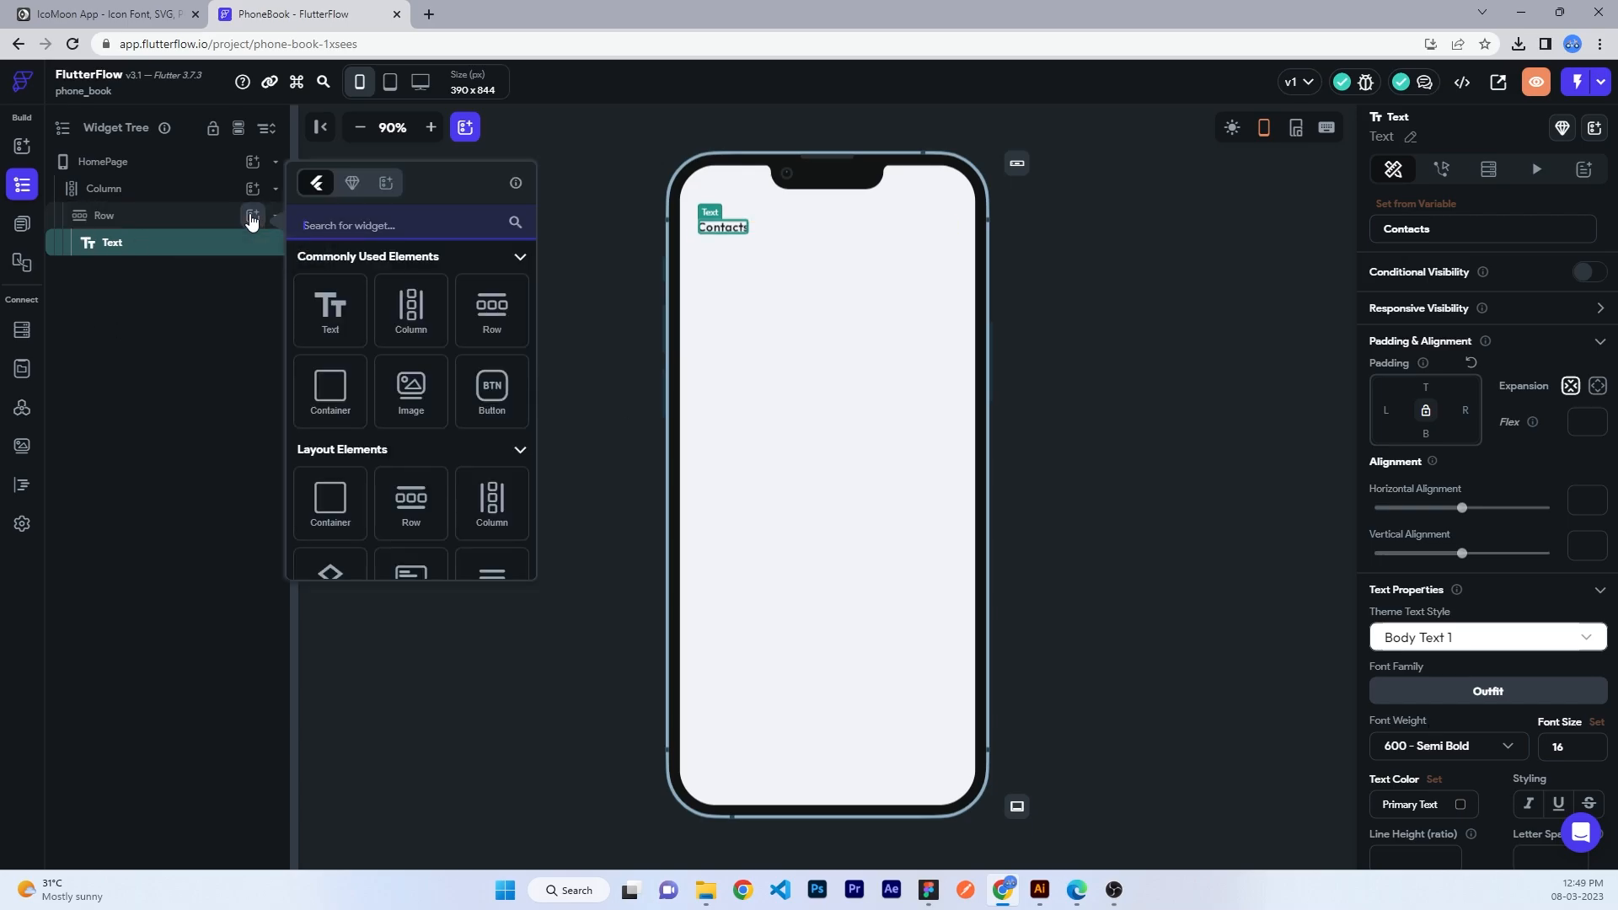
type("icon")
left_click(329, 337)
left_click(1432, 560)
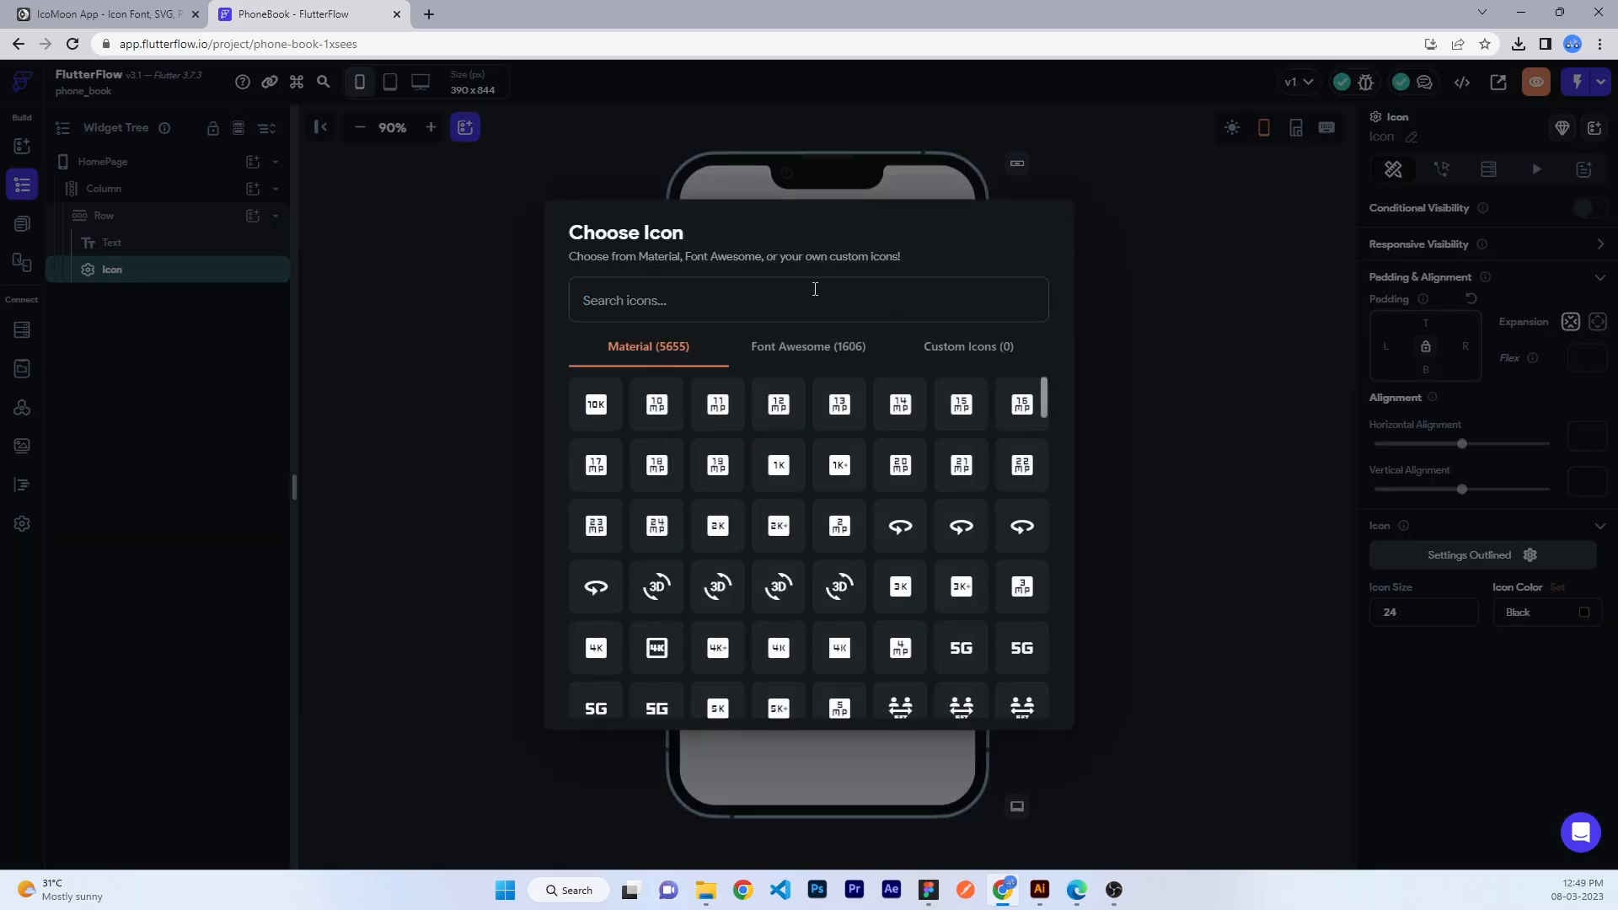
type("more")
left_click(650, 466)
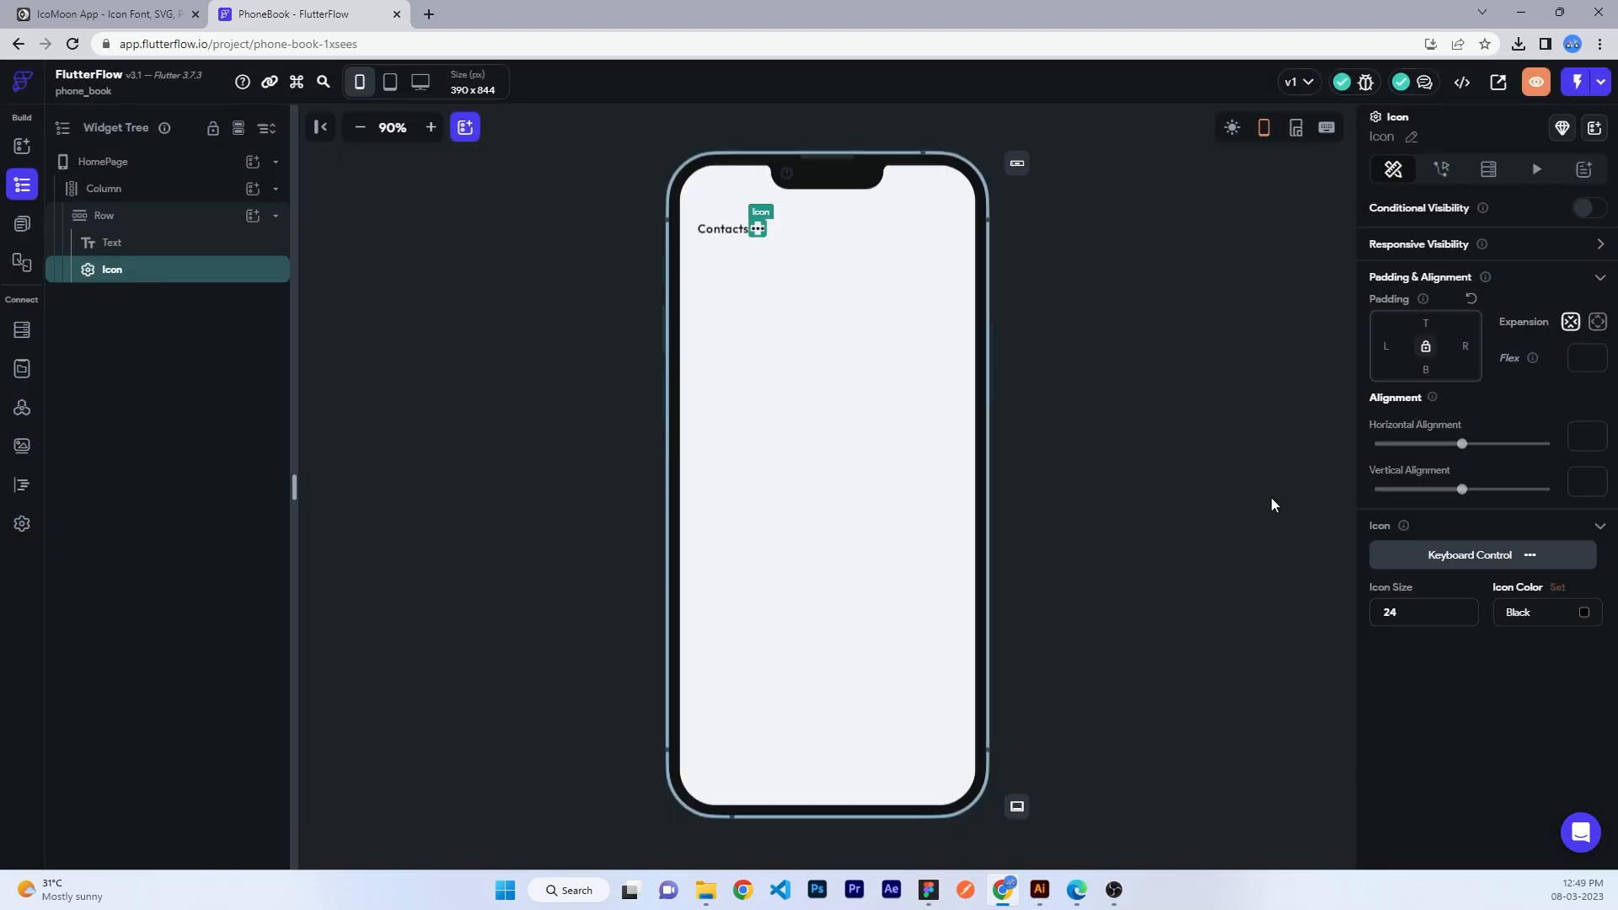
left_click(152, 216)
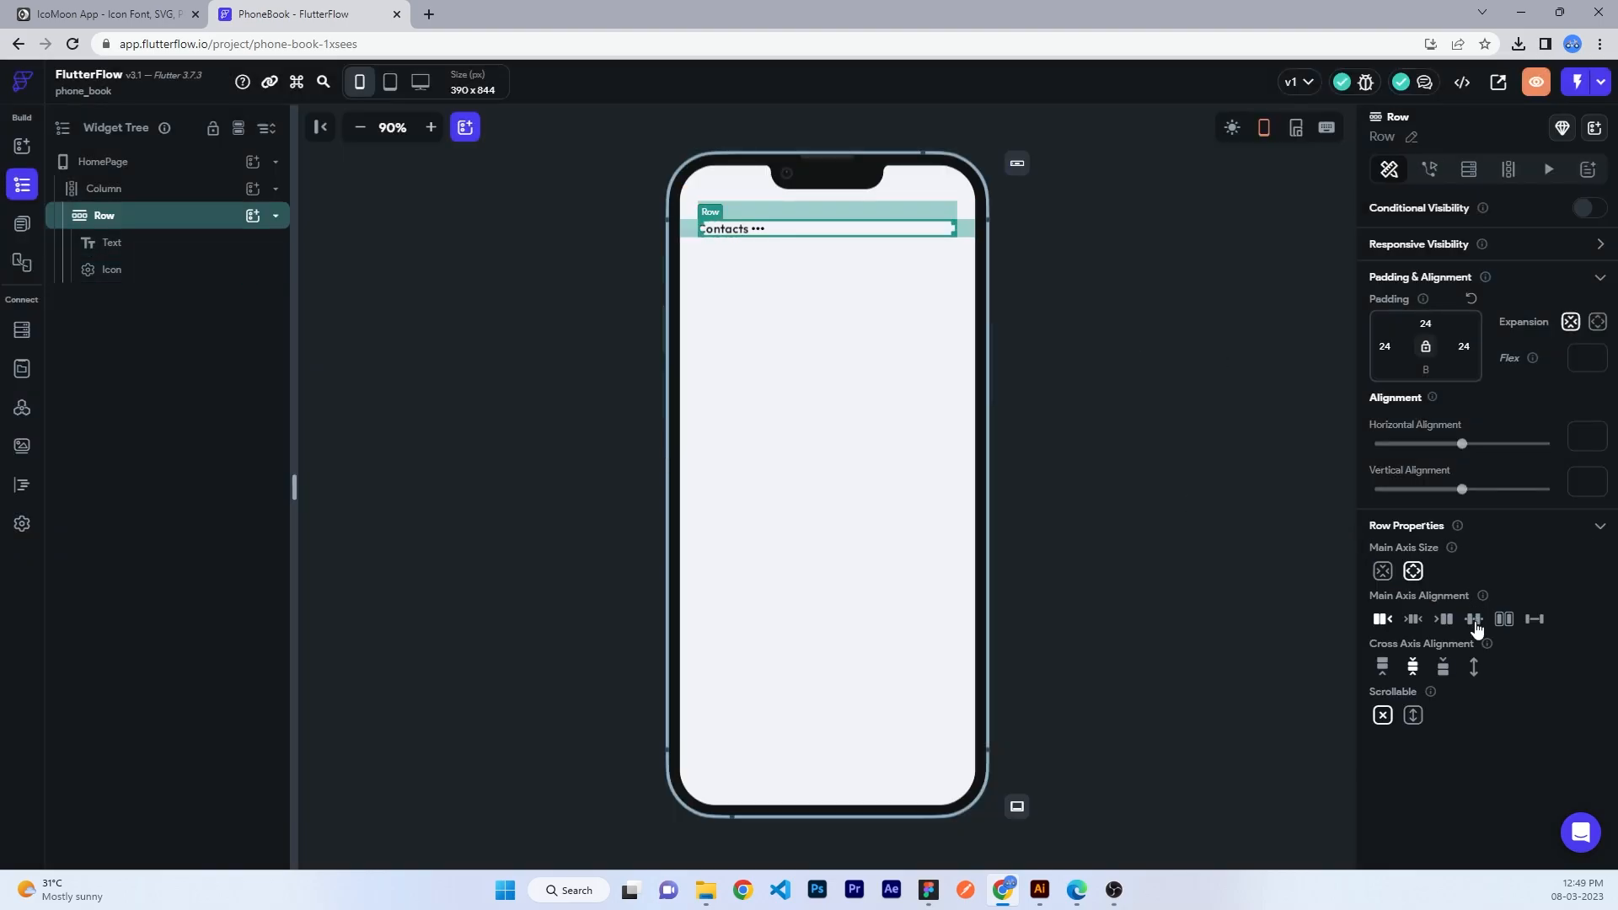
left_click(1543, 622)
- Set the page background colour to #0d0d0d
left_click(1127, 347)
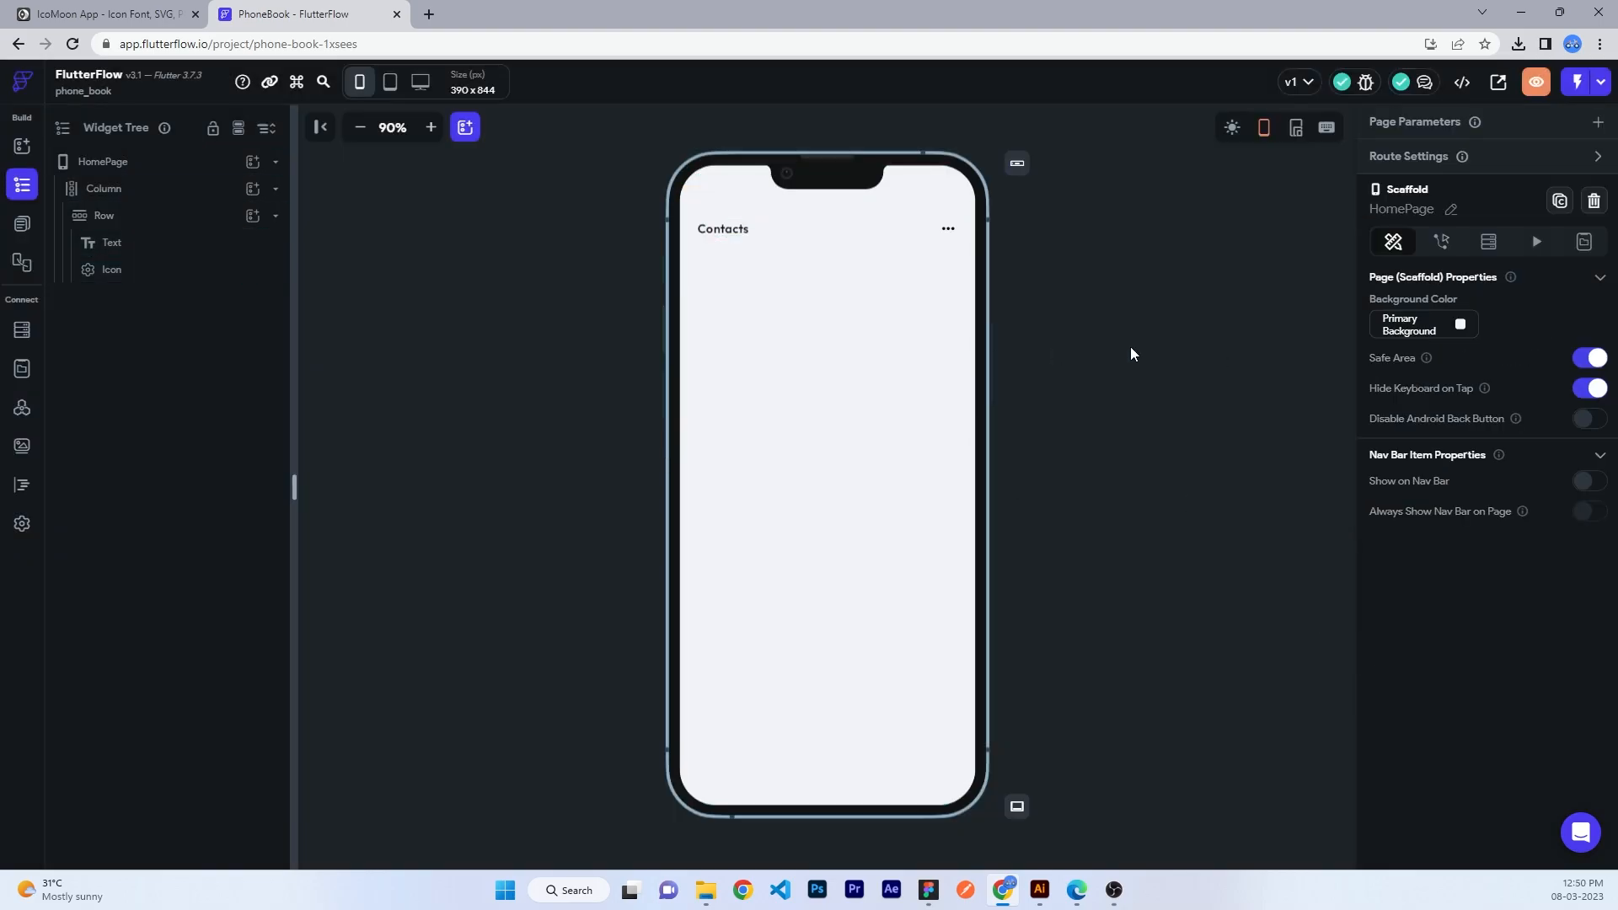
left_click(1402, 328)
type("0d0d0d")
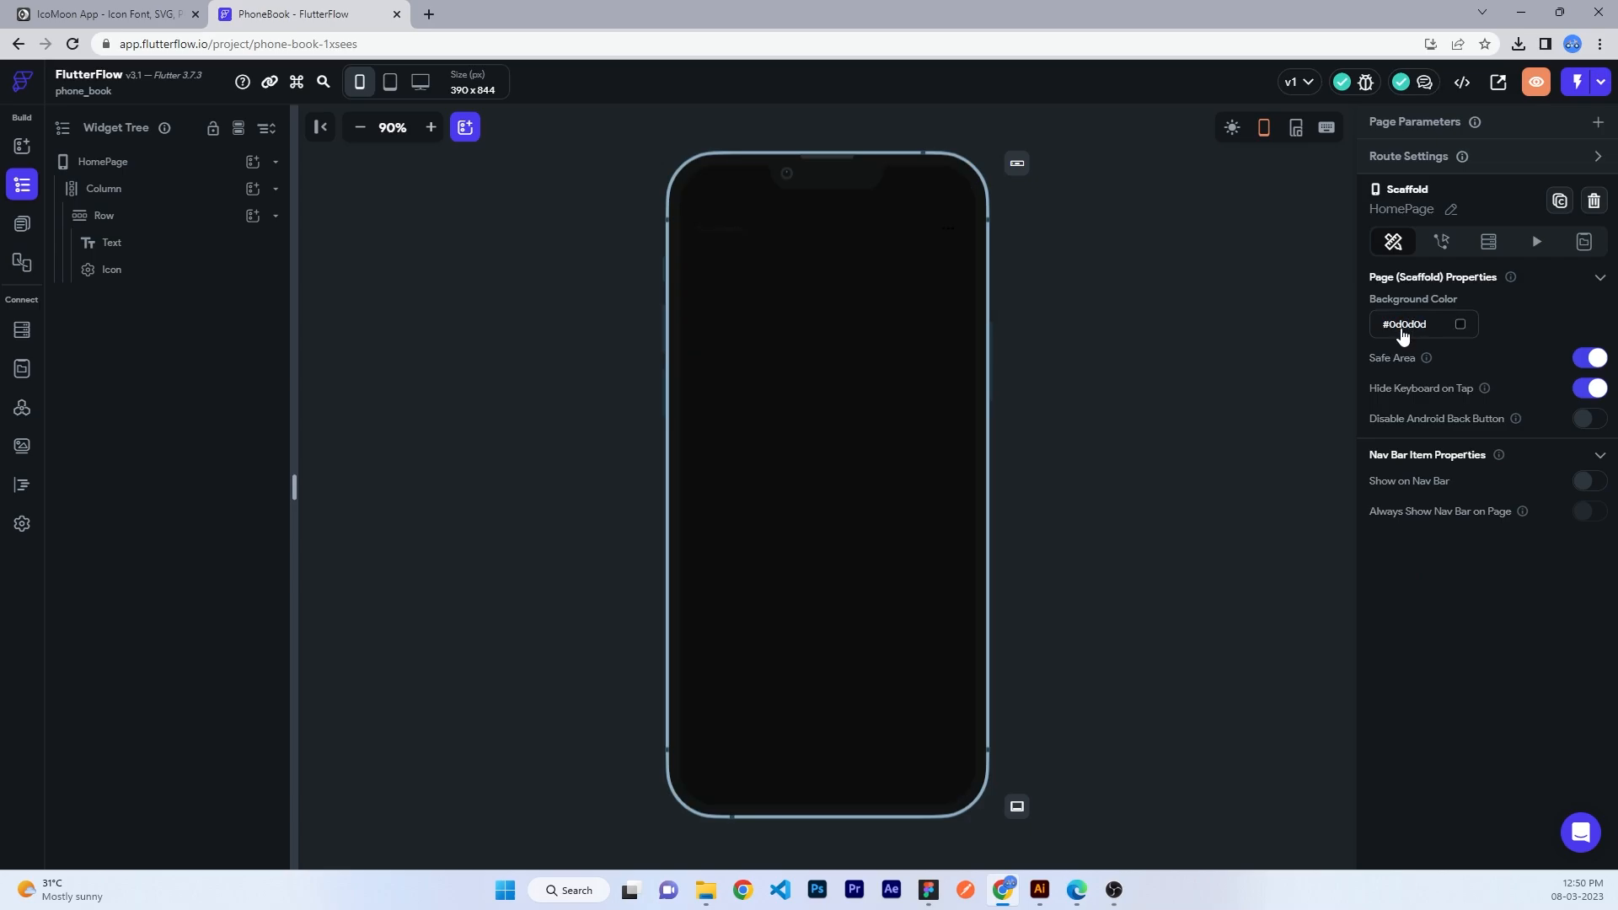
- Colour the Contacts title and the three-dots icon white (fff)
left_click(109, 241)
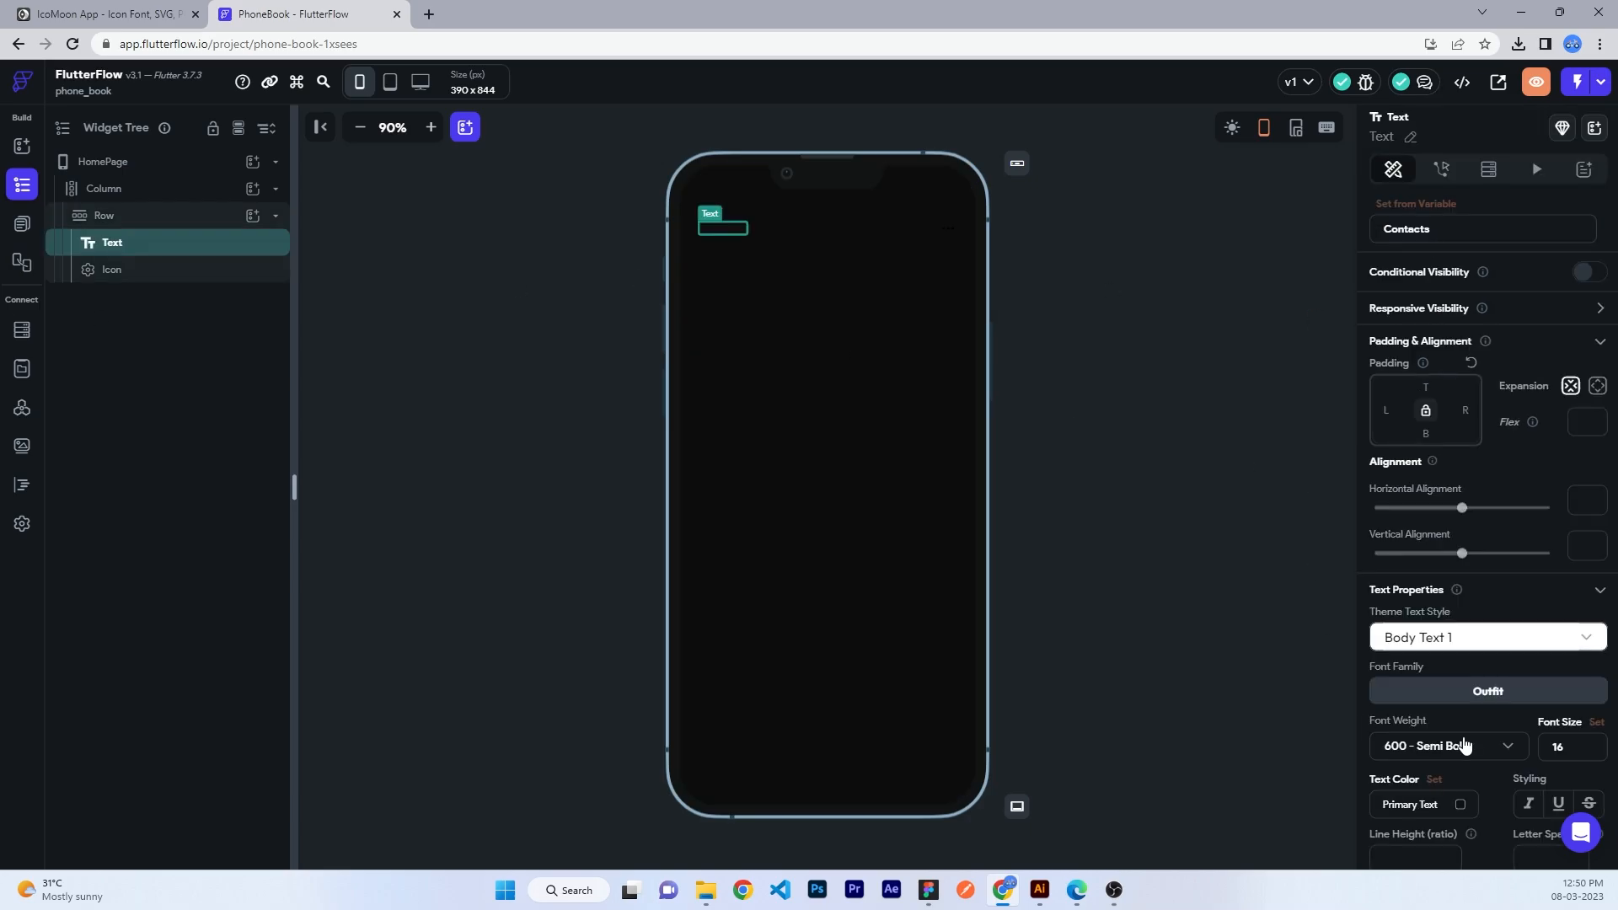
left_click(1418, 801)
type("fff")
key("Return")
left_click(263, 271)
left_click(1521, 616)
type("fff")
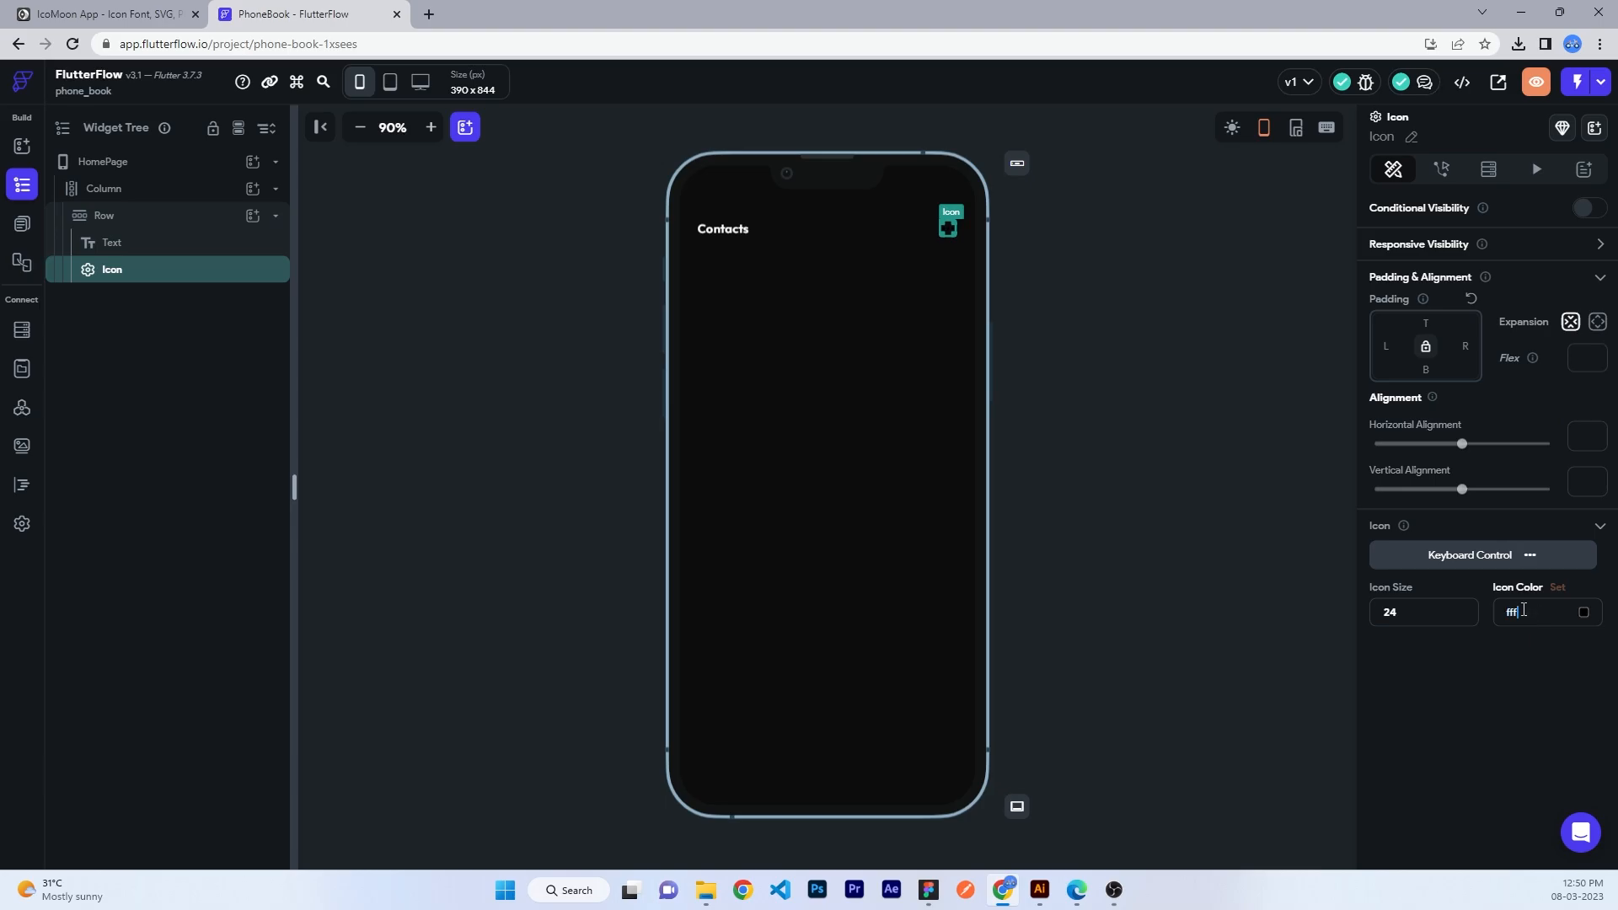
key("Return")
left_click(1125, 522)
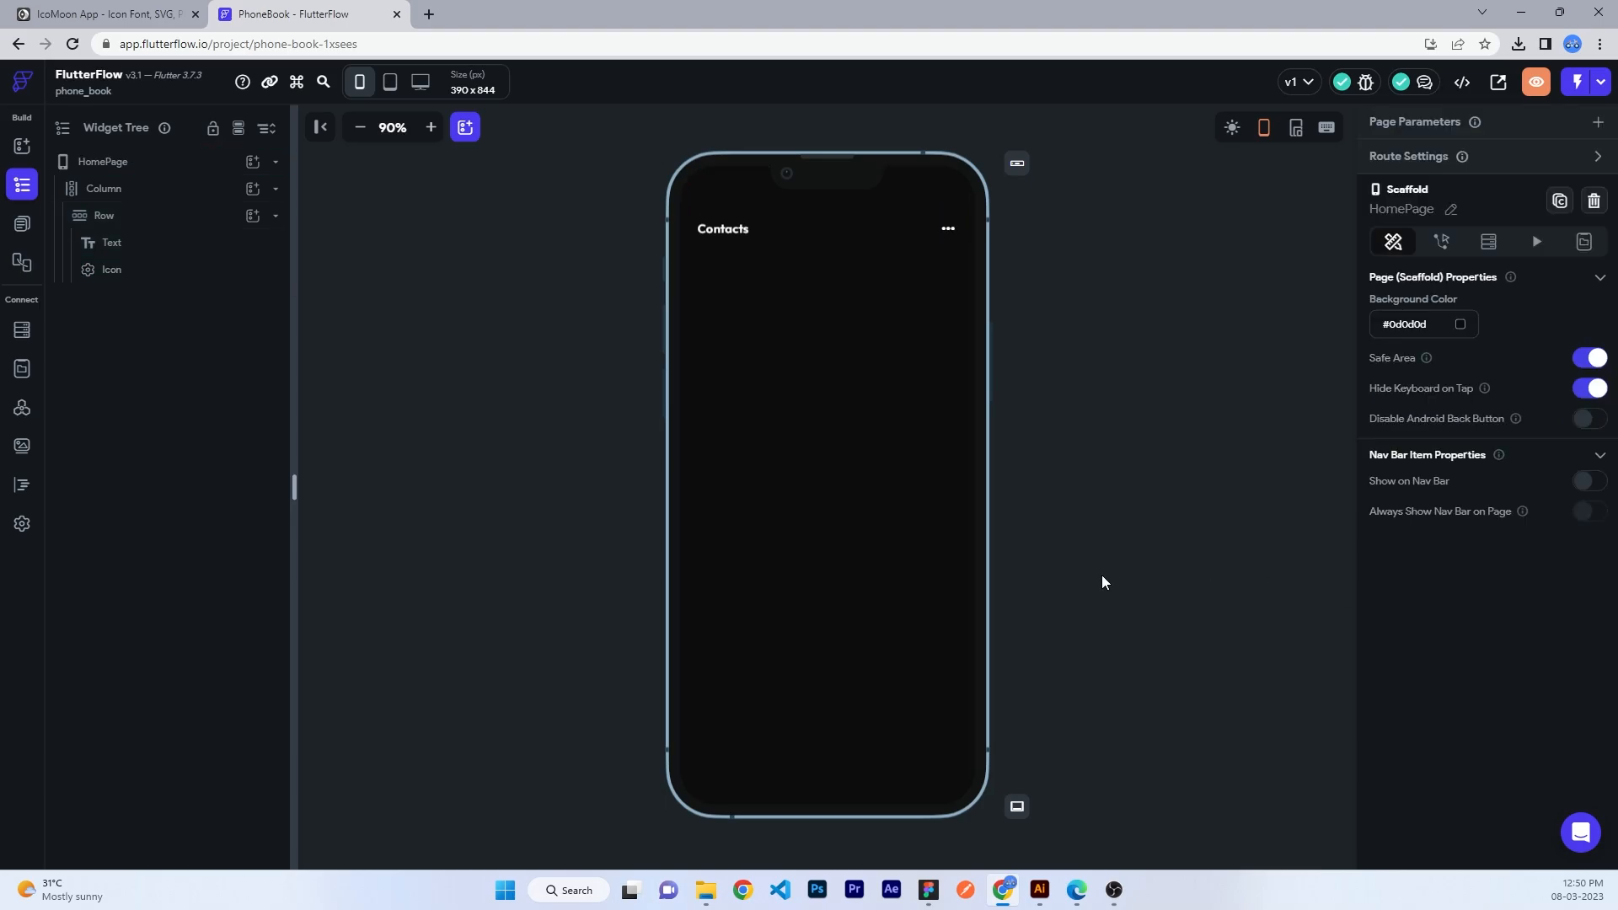
- Add a full-width container below the header with no fixed height and 24 padding
left_click(186, 213)
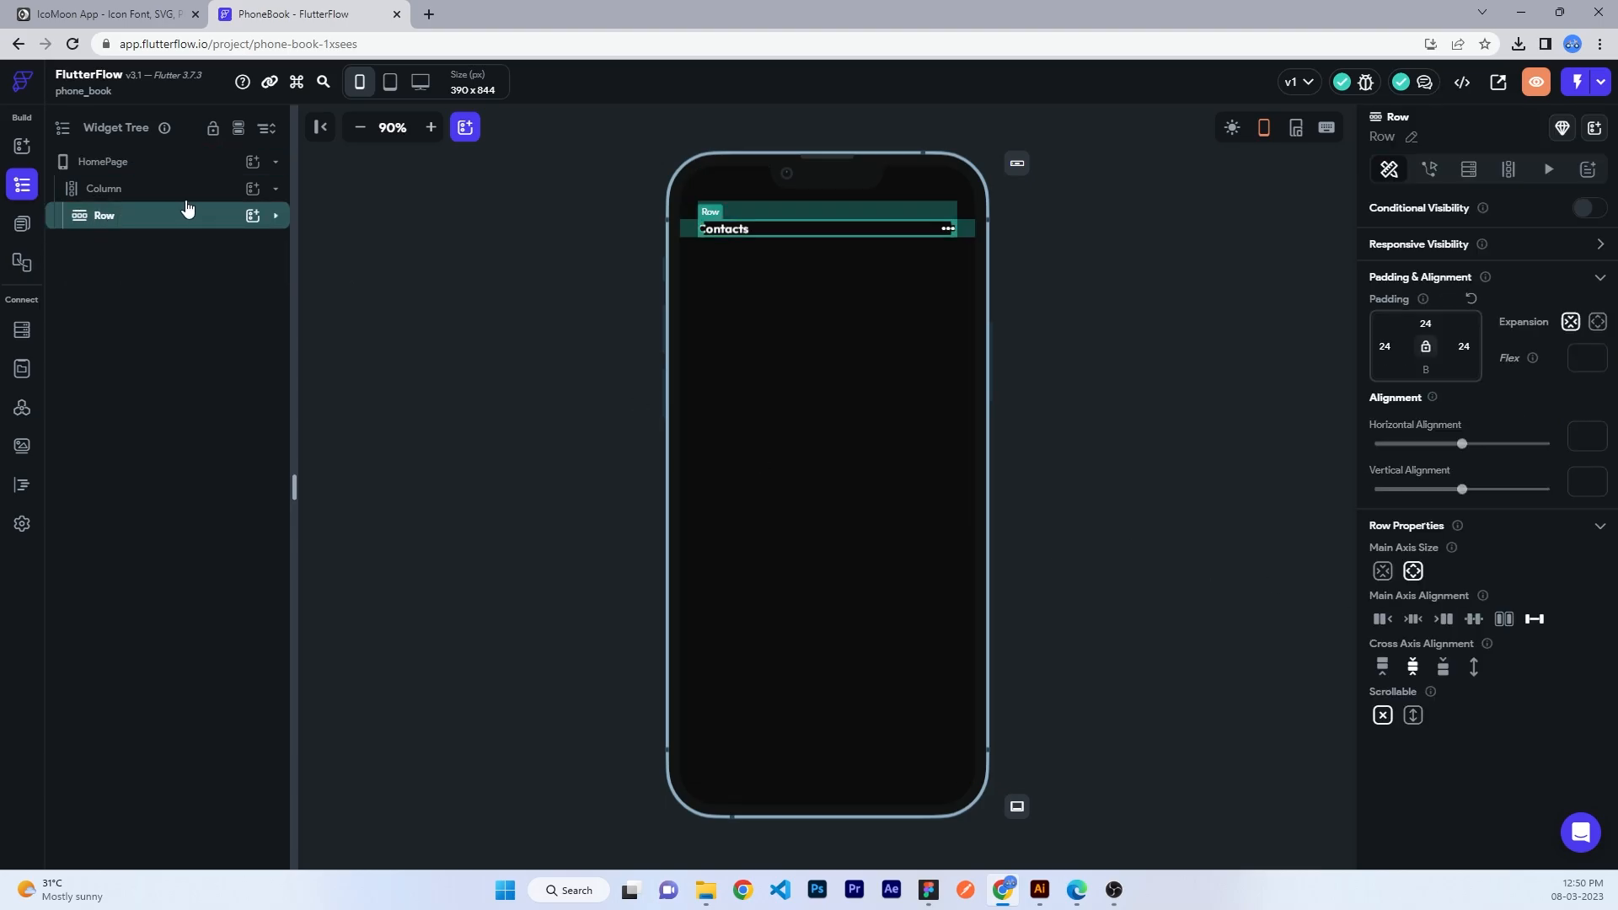
left_click(255, 189)
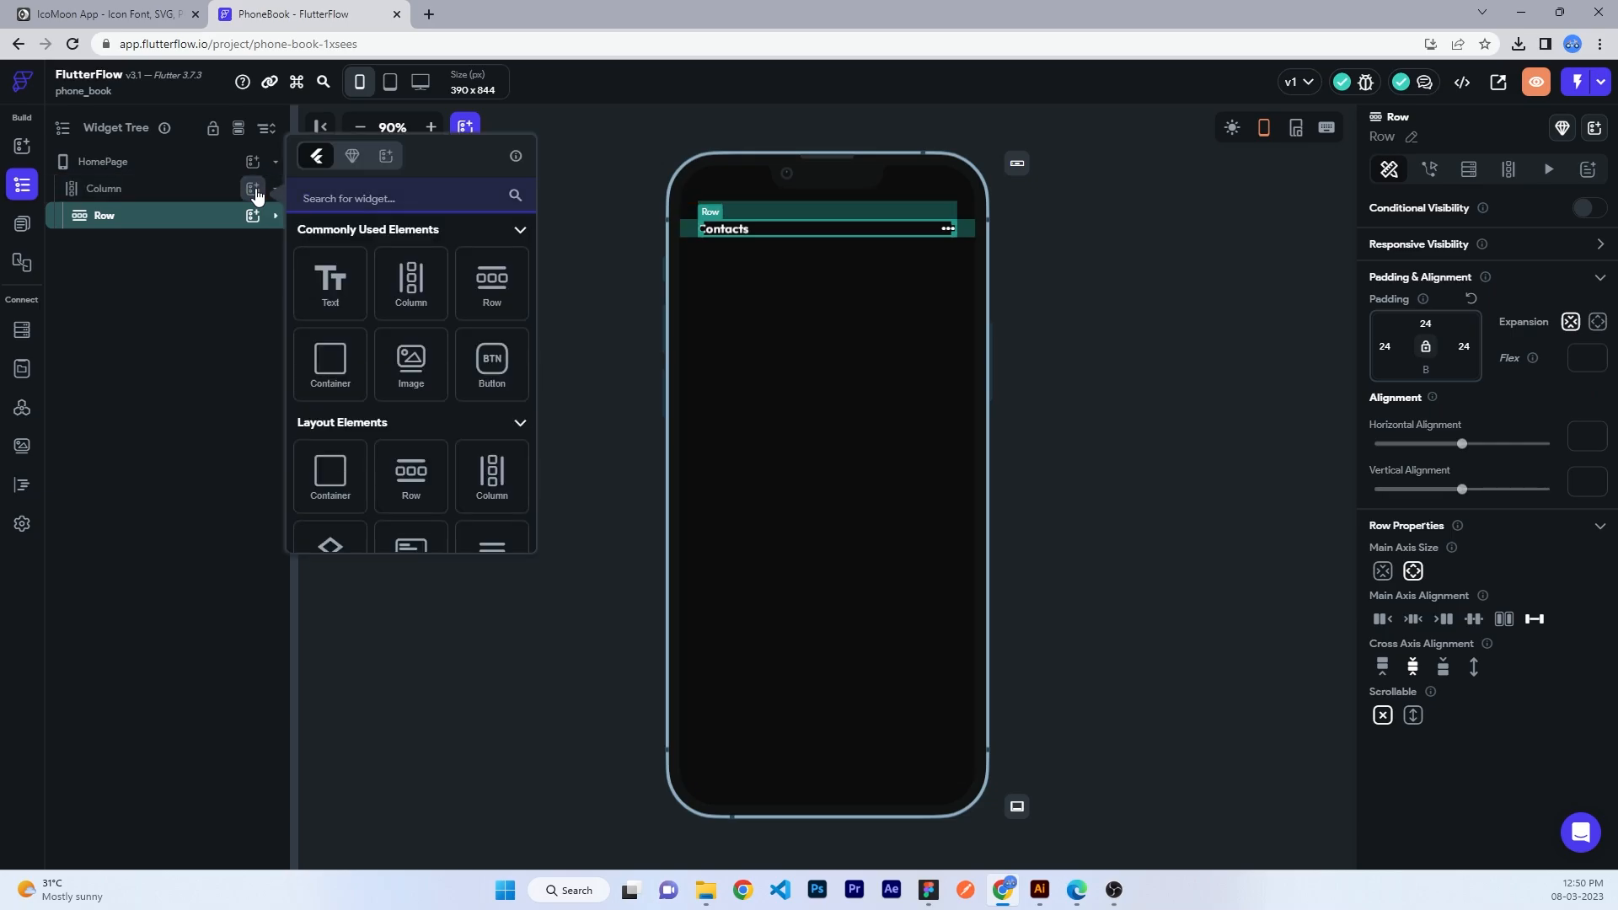
left_click(343, 355)
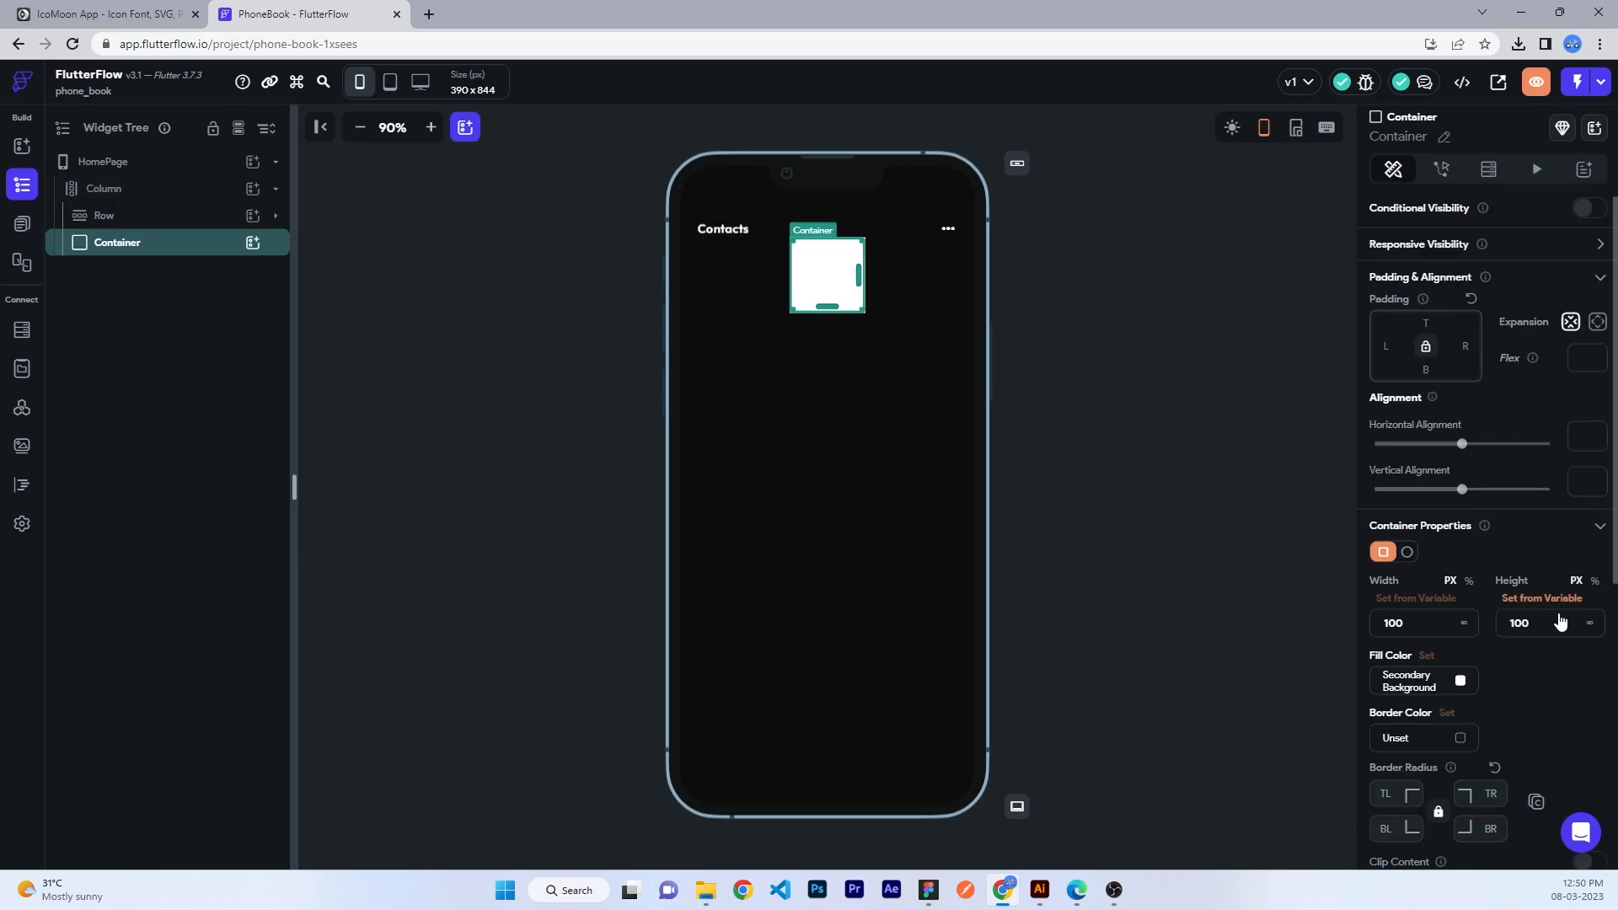
left_click(1463, 624)
left_click_drag(1537, 624, 1479, 630)
key("BackSpace")
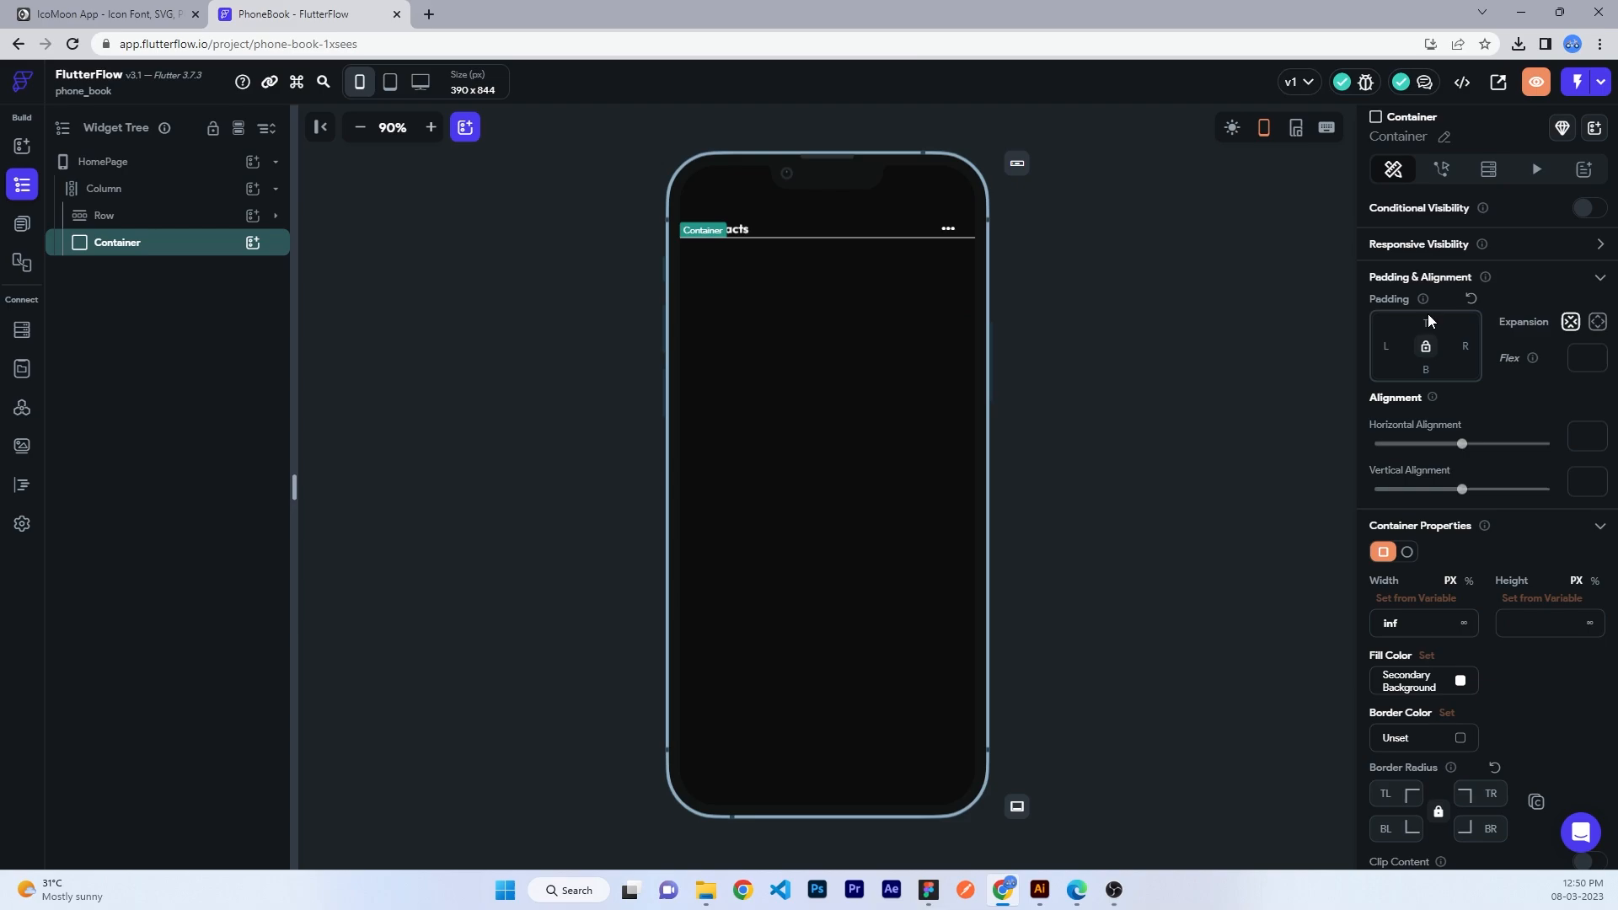
left_click(1393, 346)
type("24")
key("Tab")
type("24")
key("Tab")
type("24")
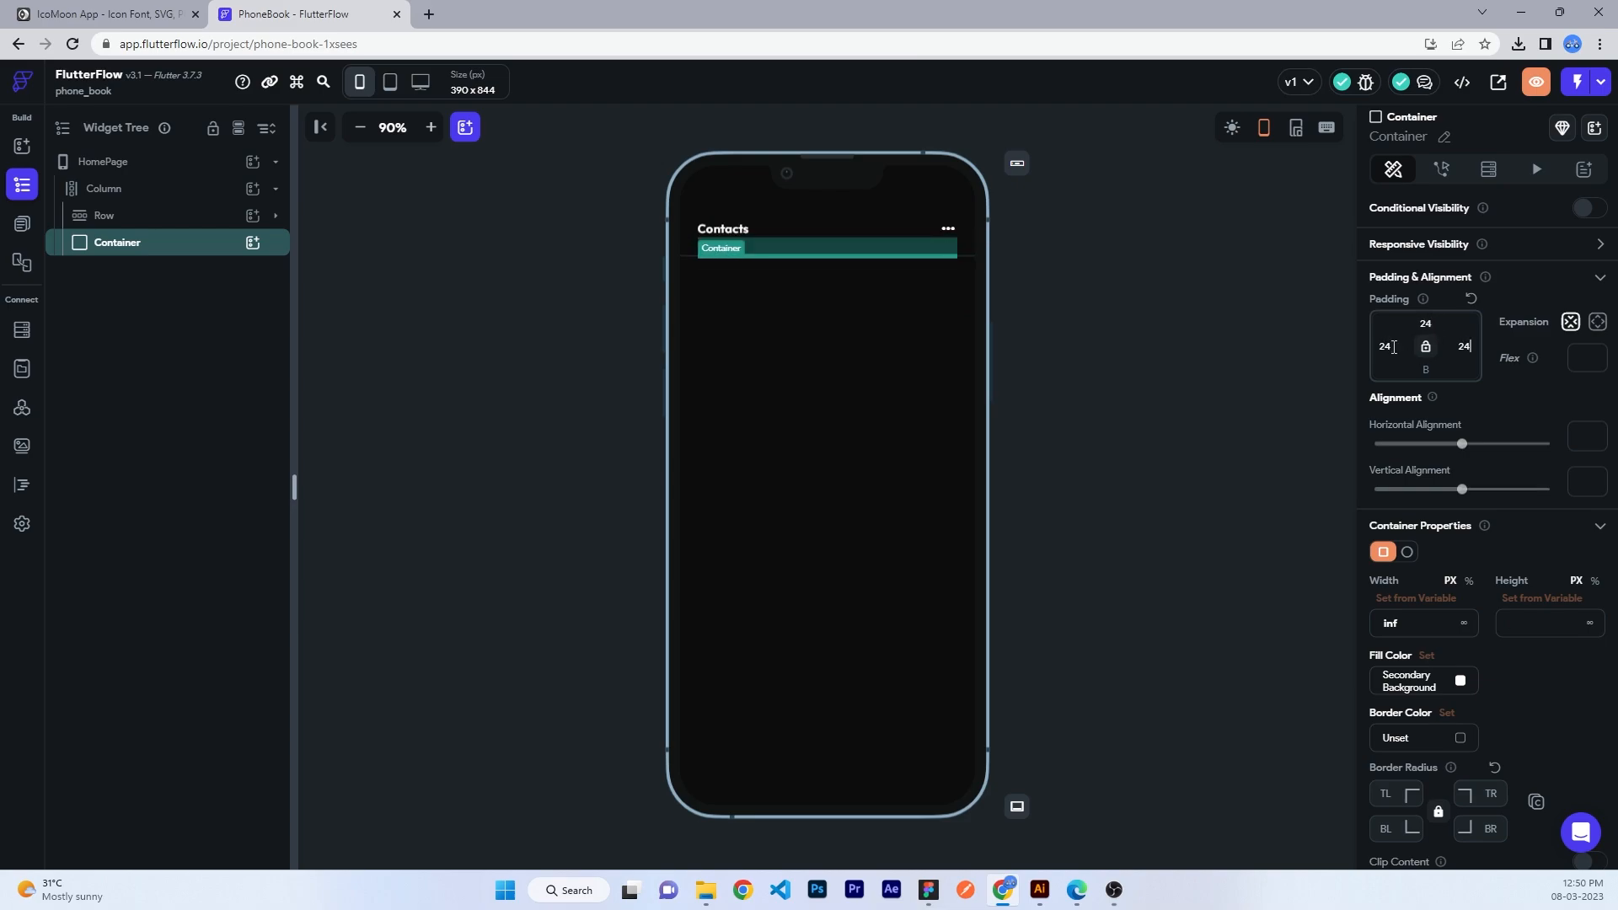
key("Tab")
type("24")
- Nest a row in the container and add a TextField to it
left_click(253, 242)
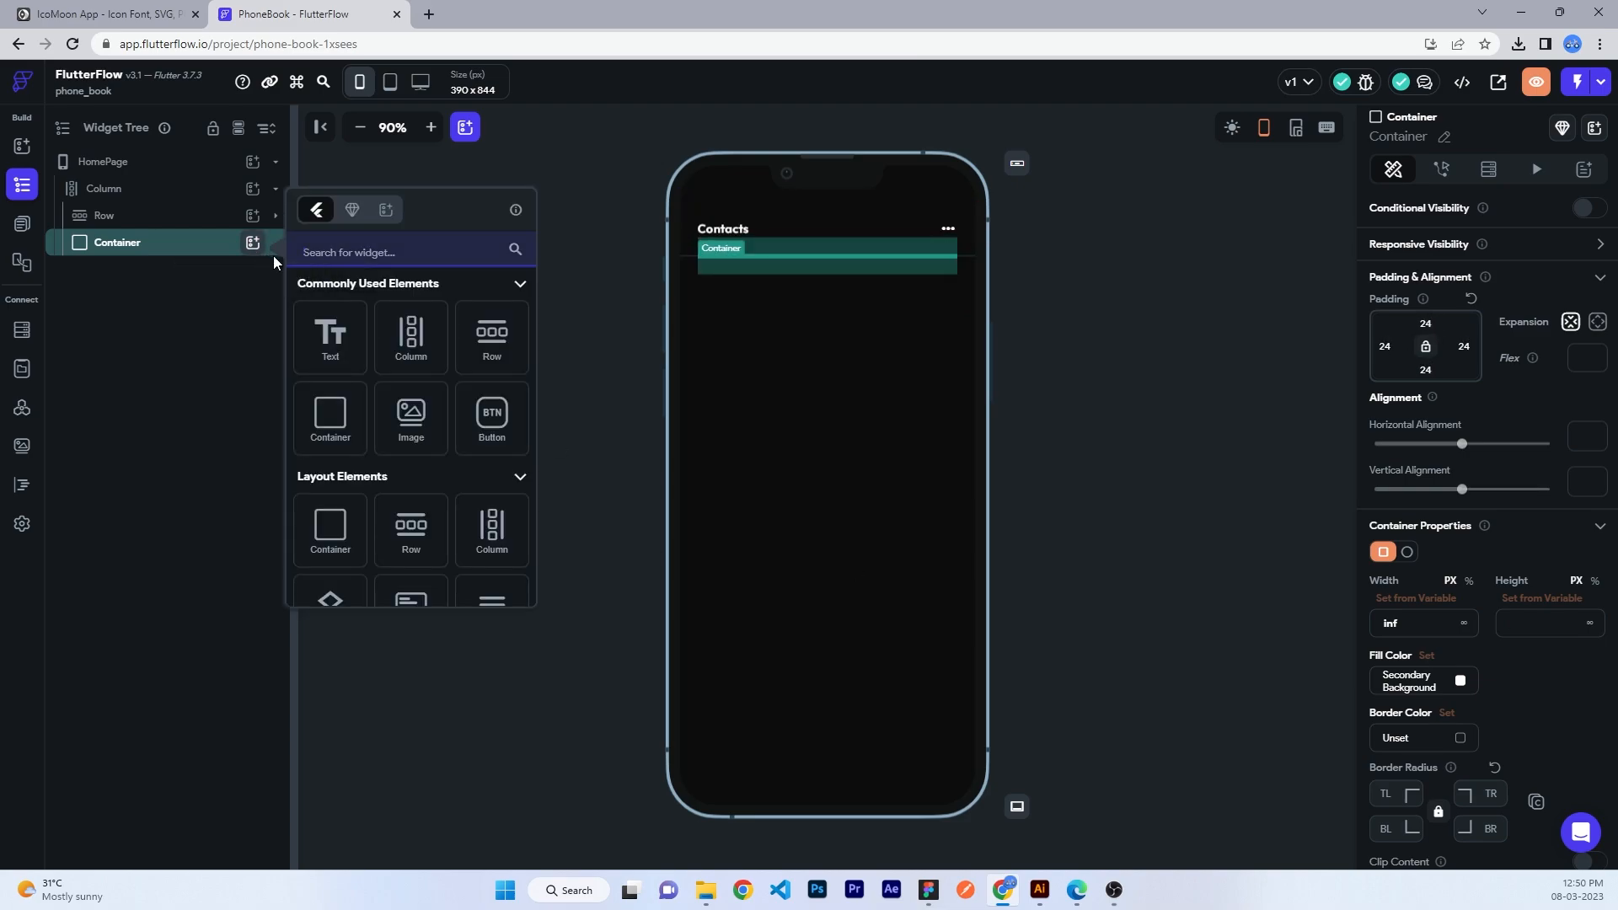
left_click(491, 346)
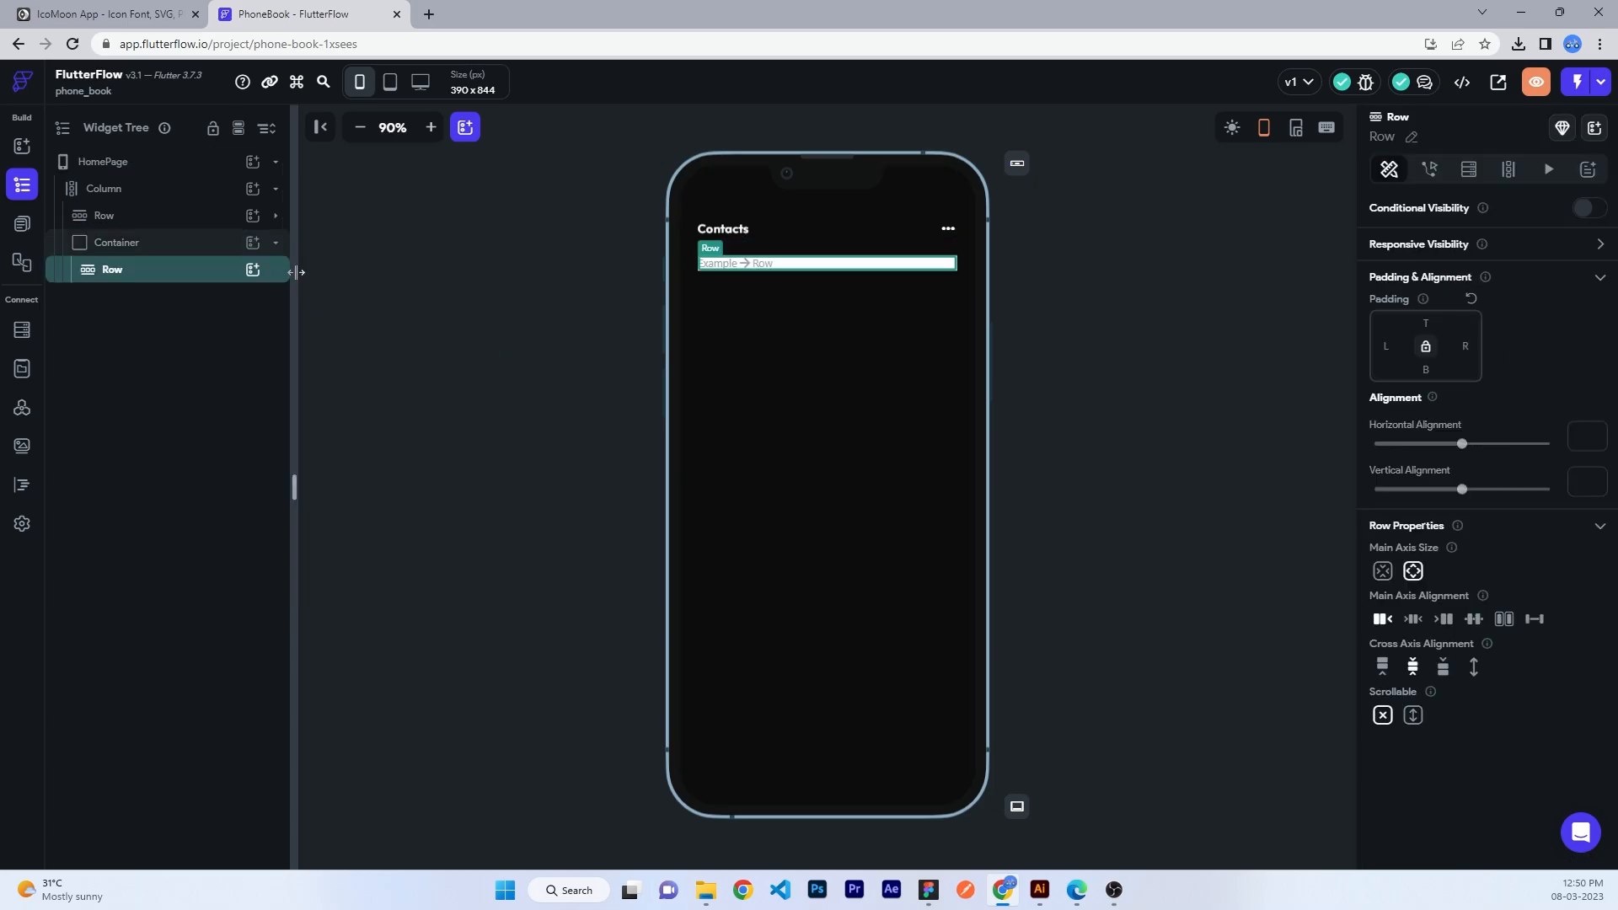
left_click(252, 272)
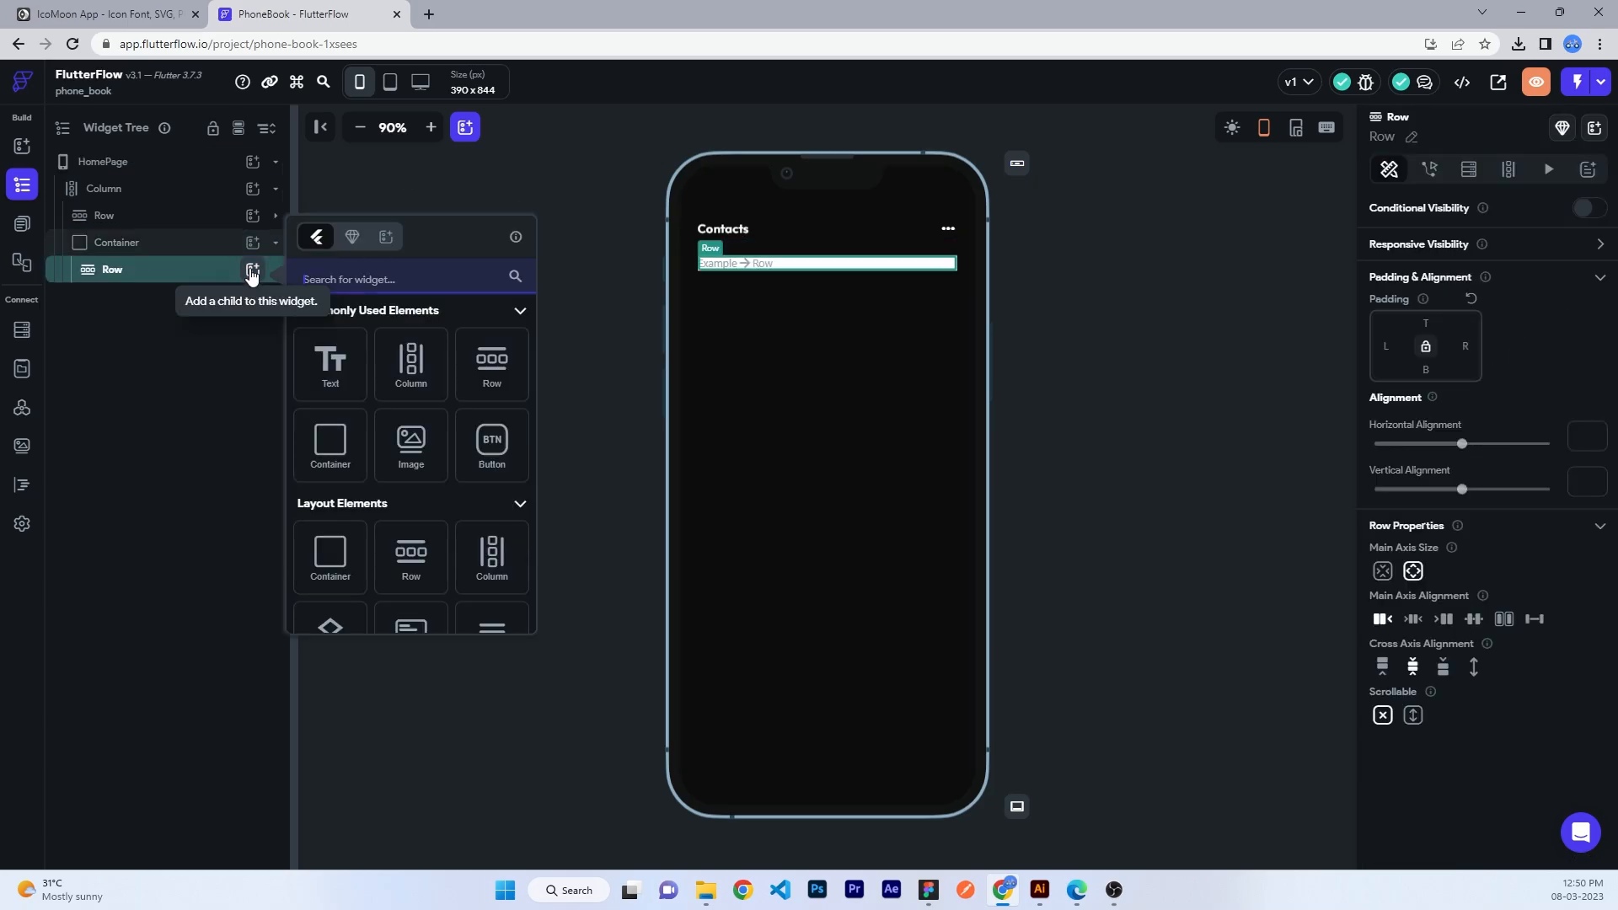
left_click(151, 276)
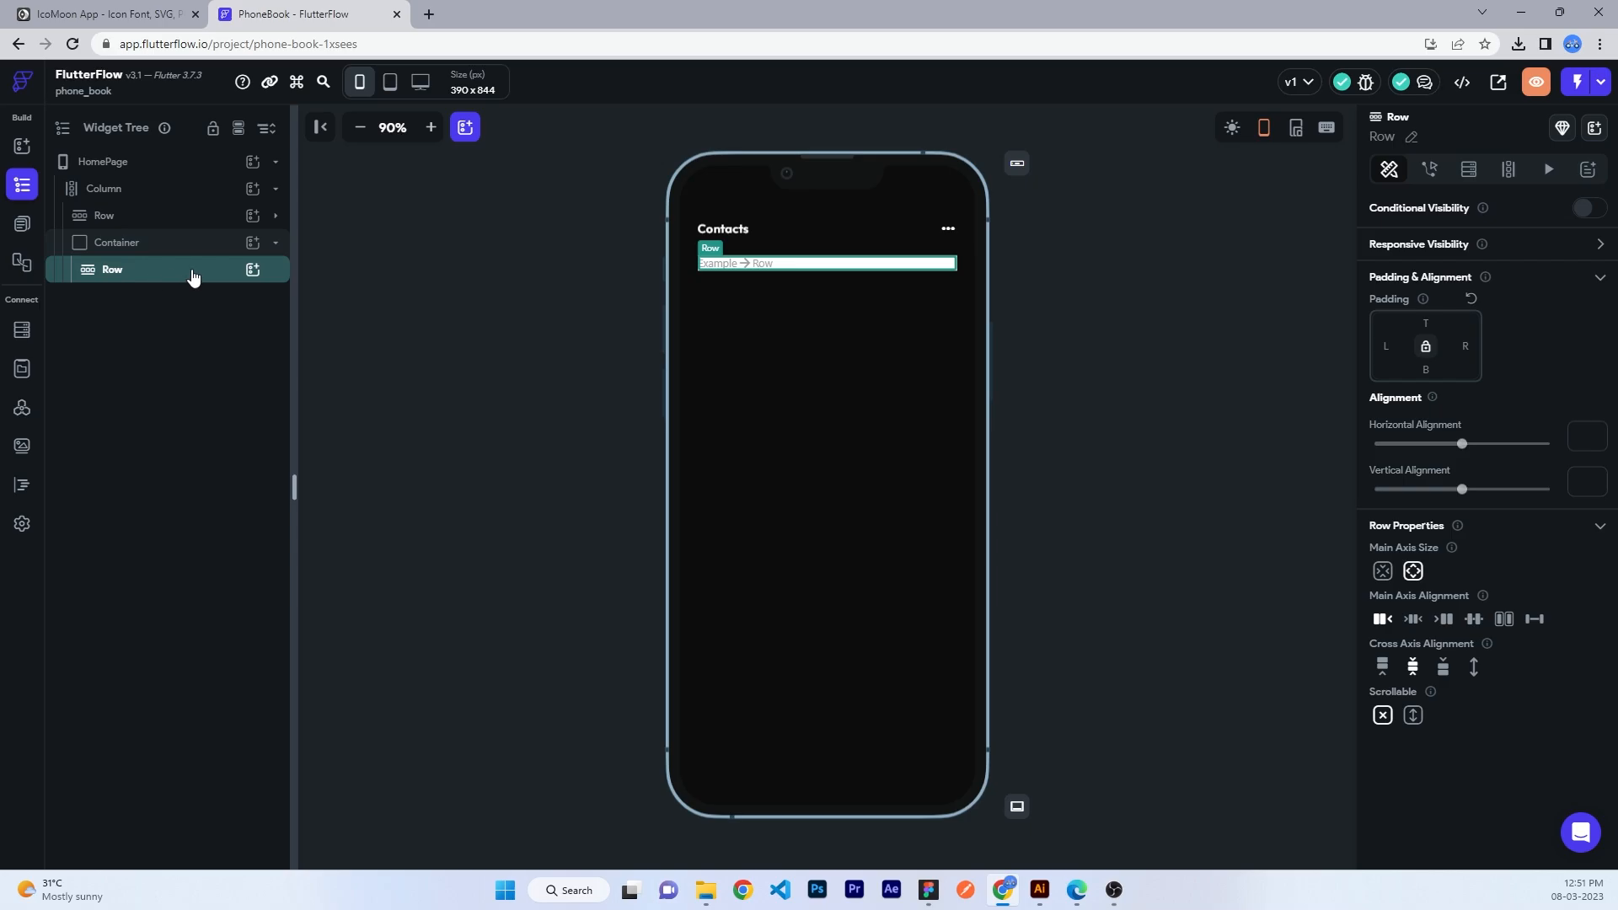
left_click(253, 269)
type("text")
left_click(331, 613)
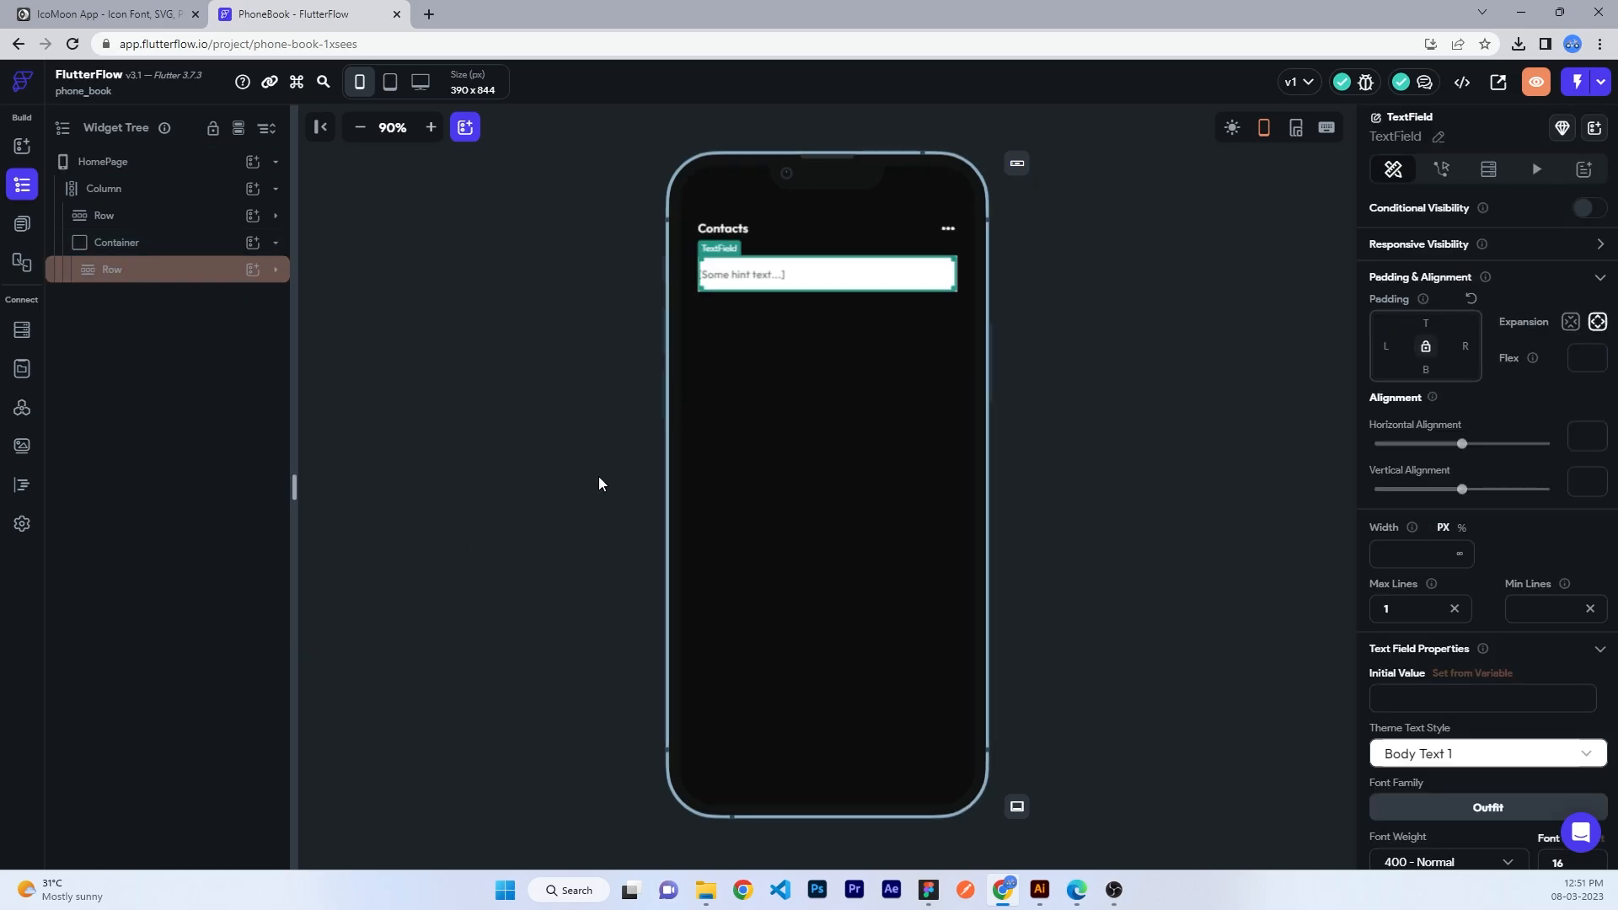
- Remove the text field's border and set its hint to 'Search your contacts'
scroll(1529, 603, "down", 10)
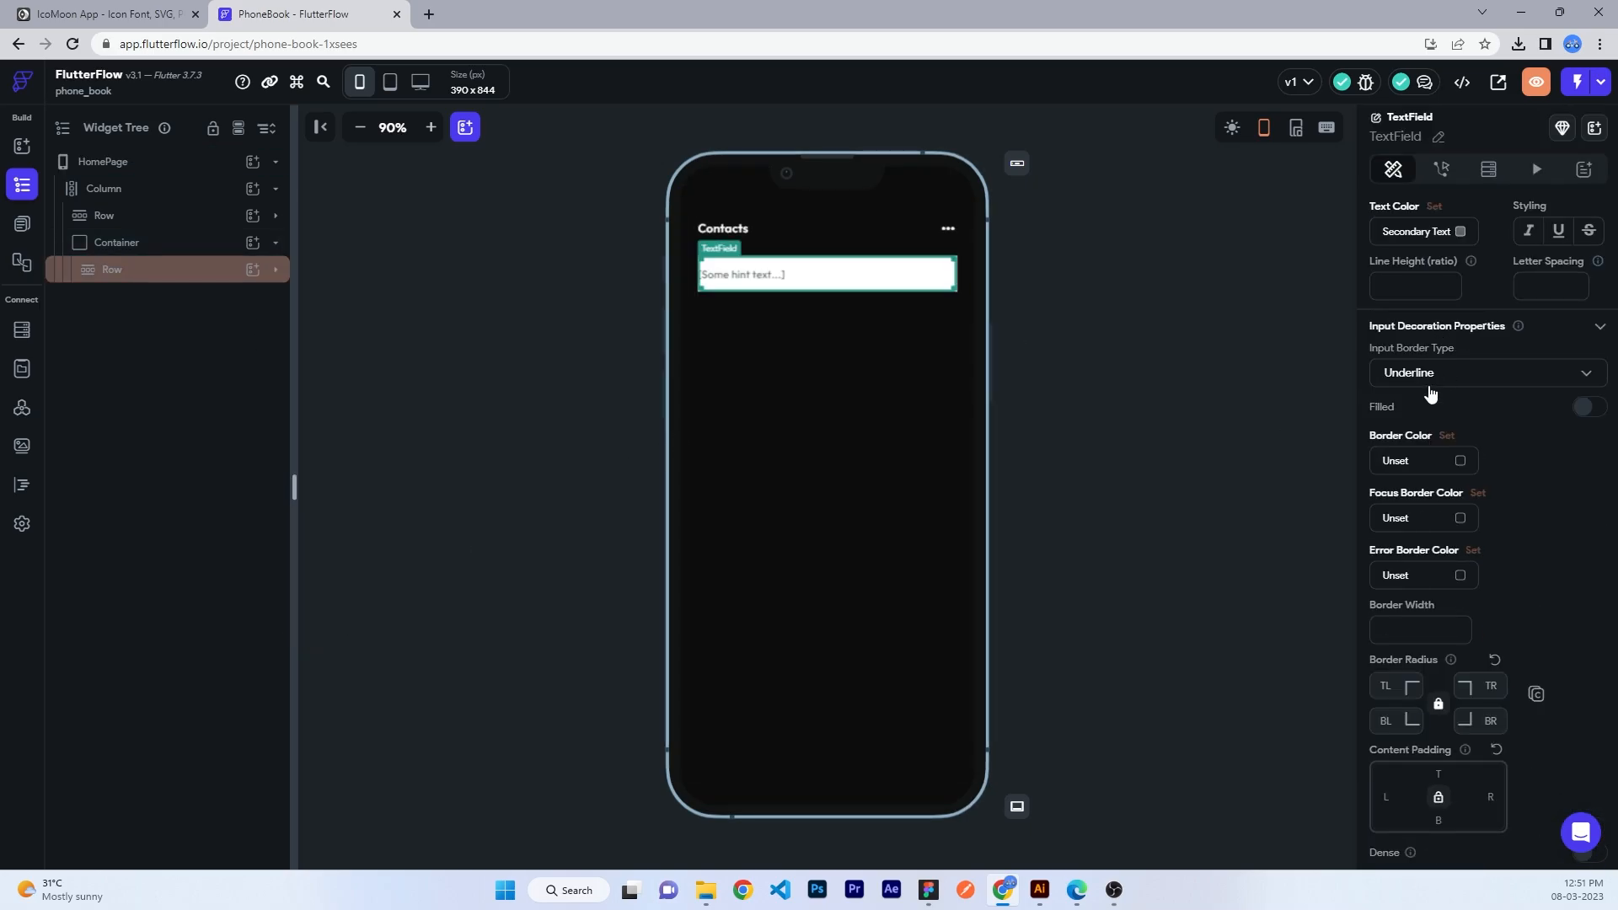
left_click(1428, 386)
left_click(1415, 468)
scroll(1424, 408, "up", 4)
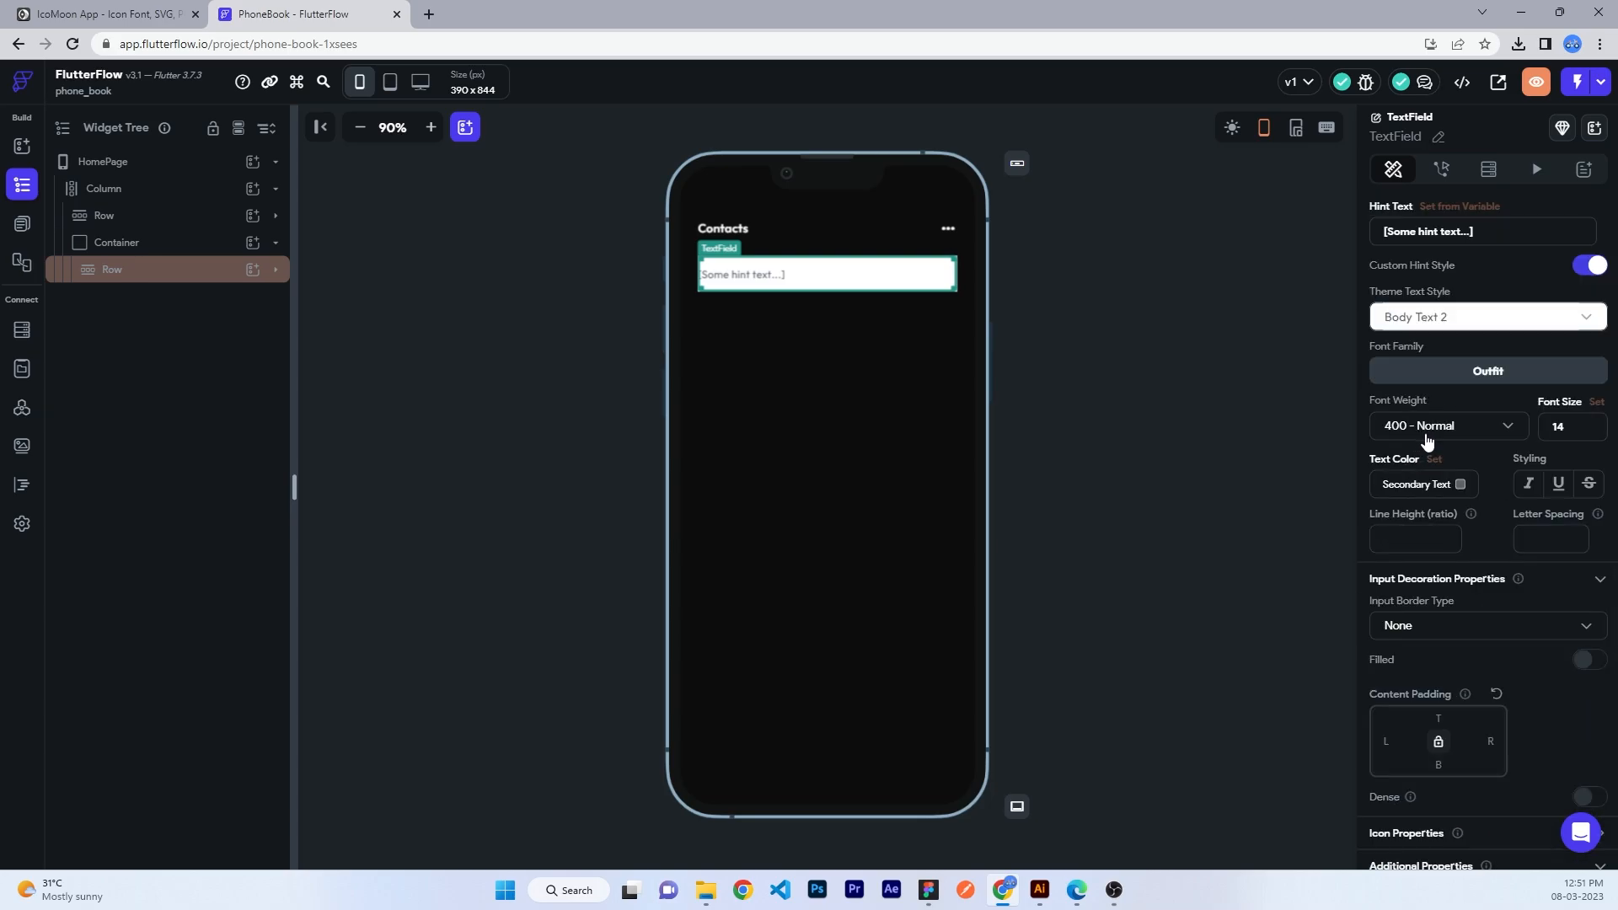
scroll(1424, 432, "up", 2)
left_click(1436, 481)
key("ctrl+a")
type("Se")
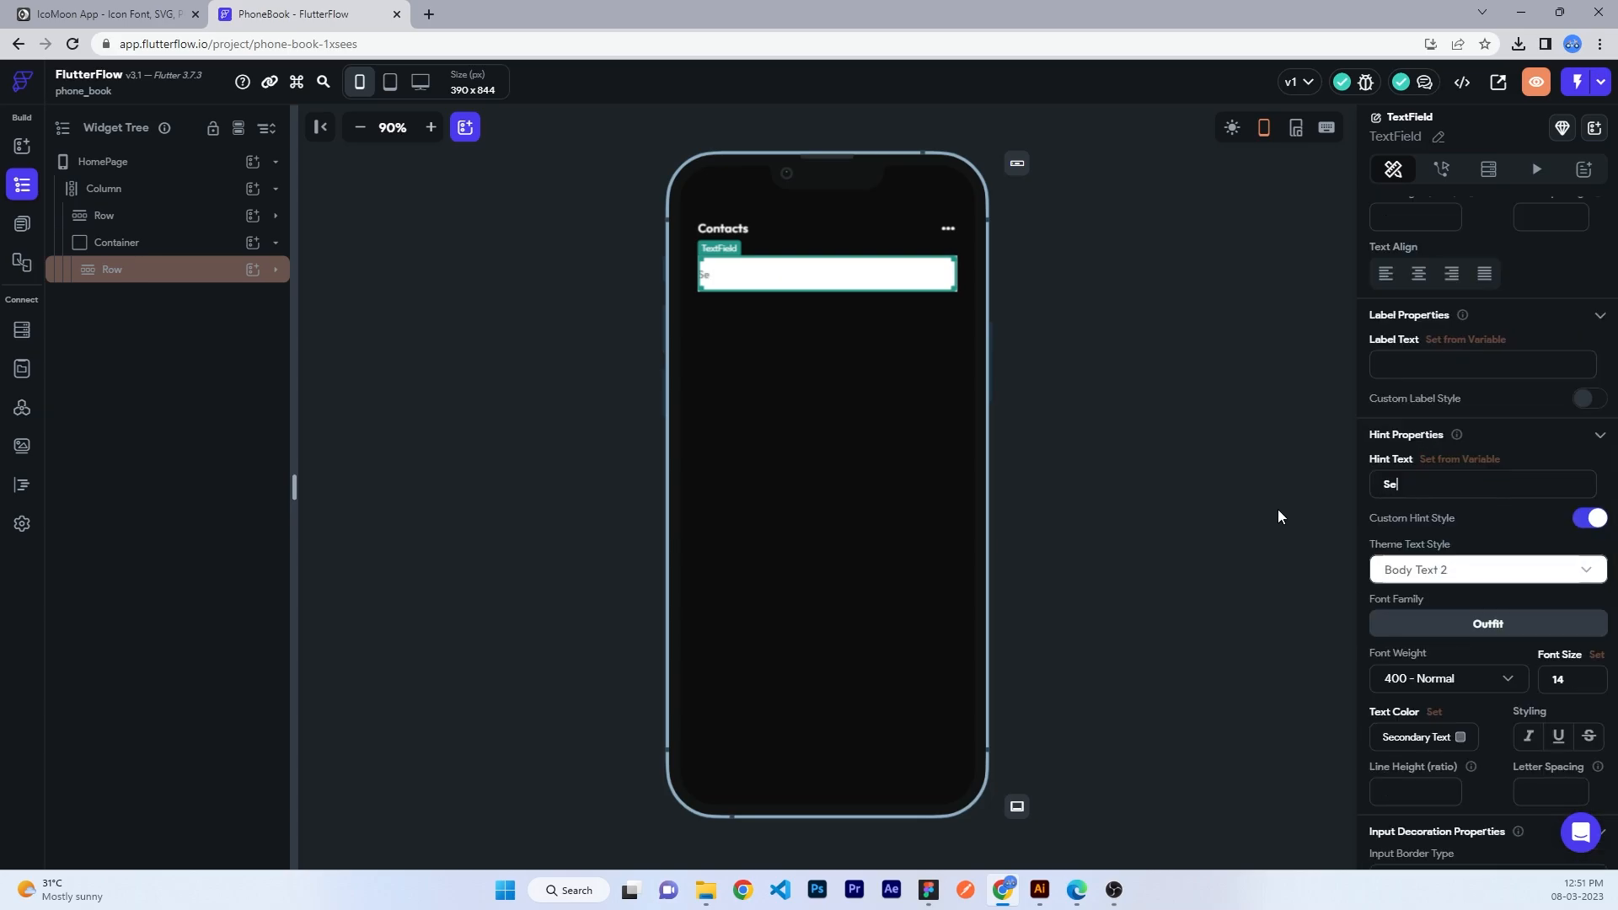
type("arch your contacts")
scroll(1500, 488, "up", 9)
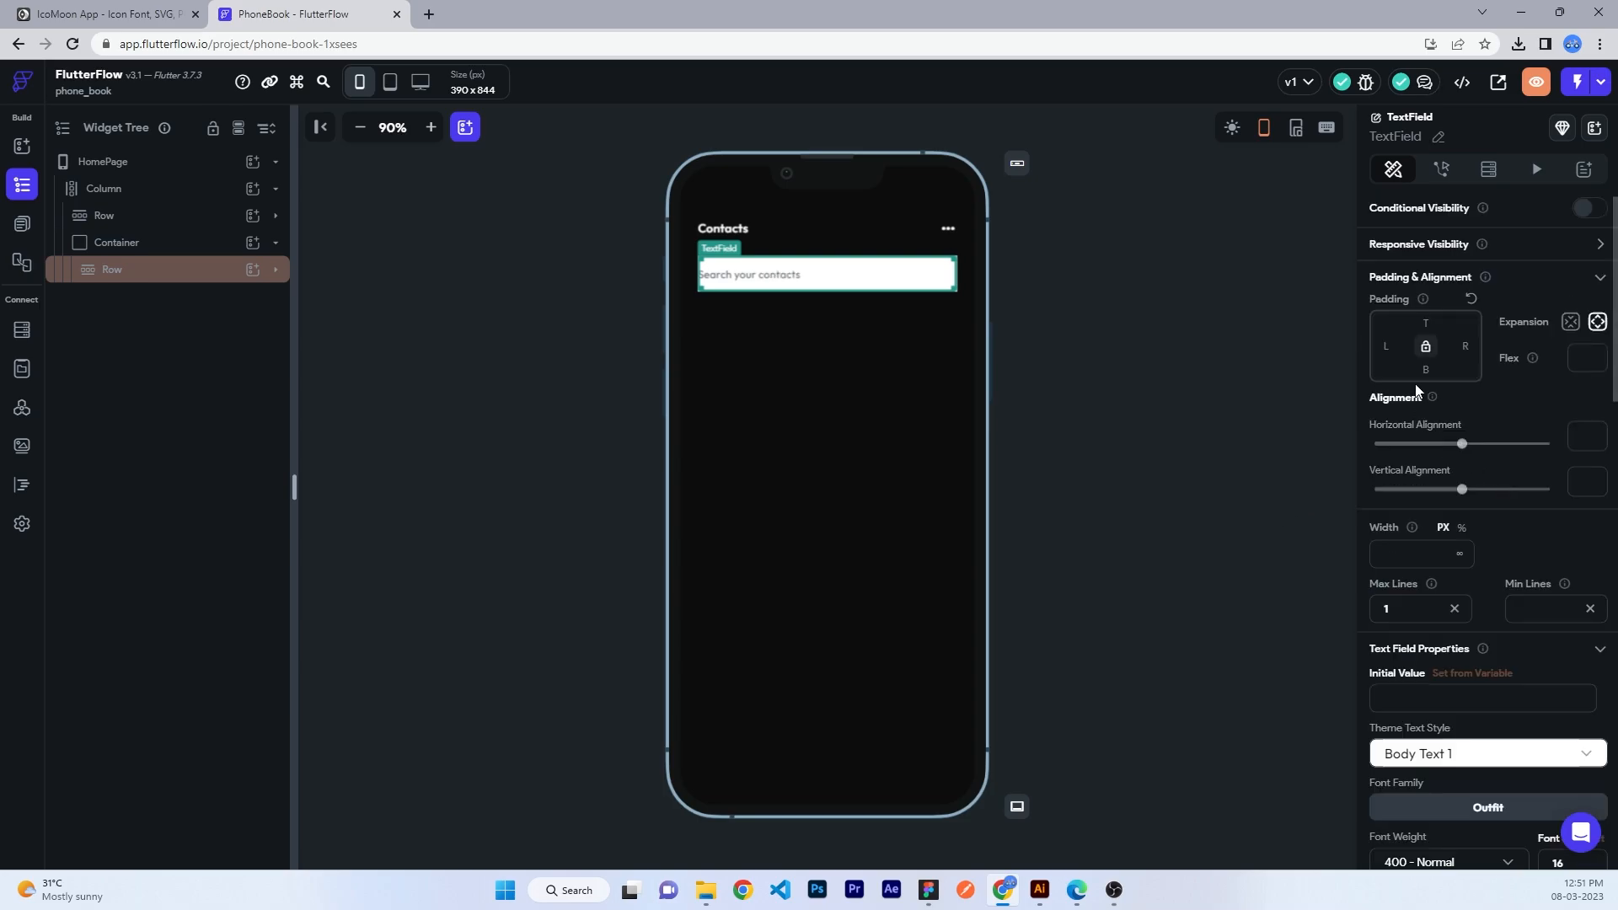
- Pad the text field 24 horizontally and 6 vertically
left_click(1384, 346)
type("24")
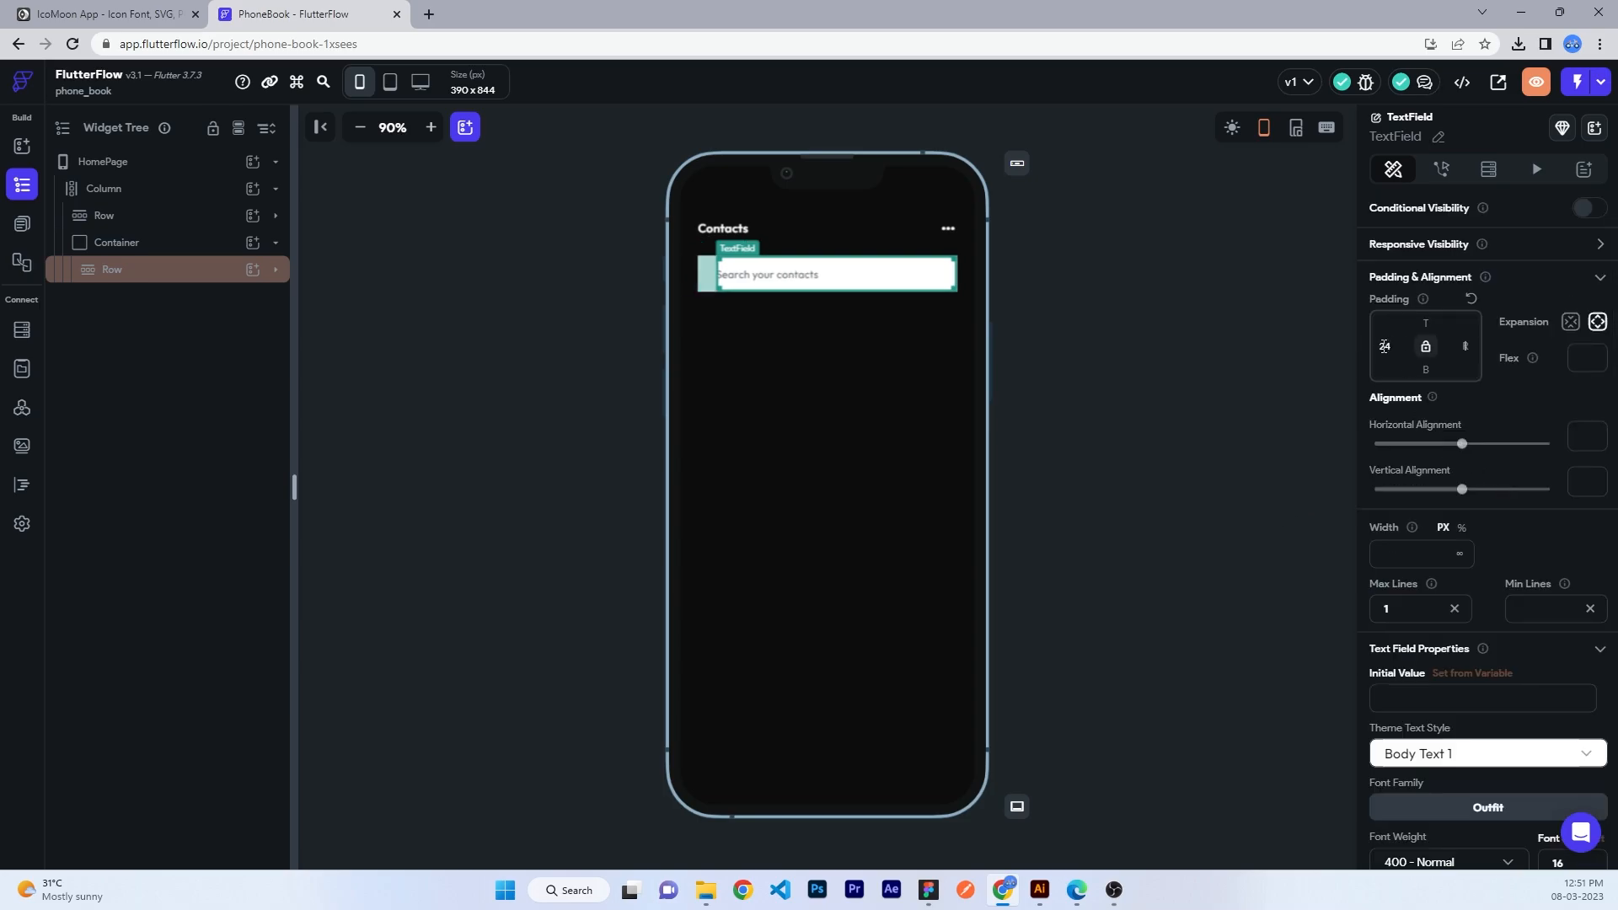
type("24")
left_click(1399, 327)
type("6")
key("Tab")
type("6")
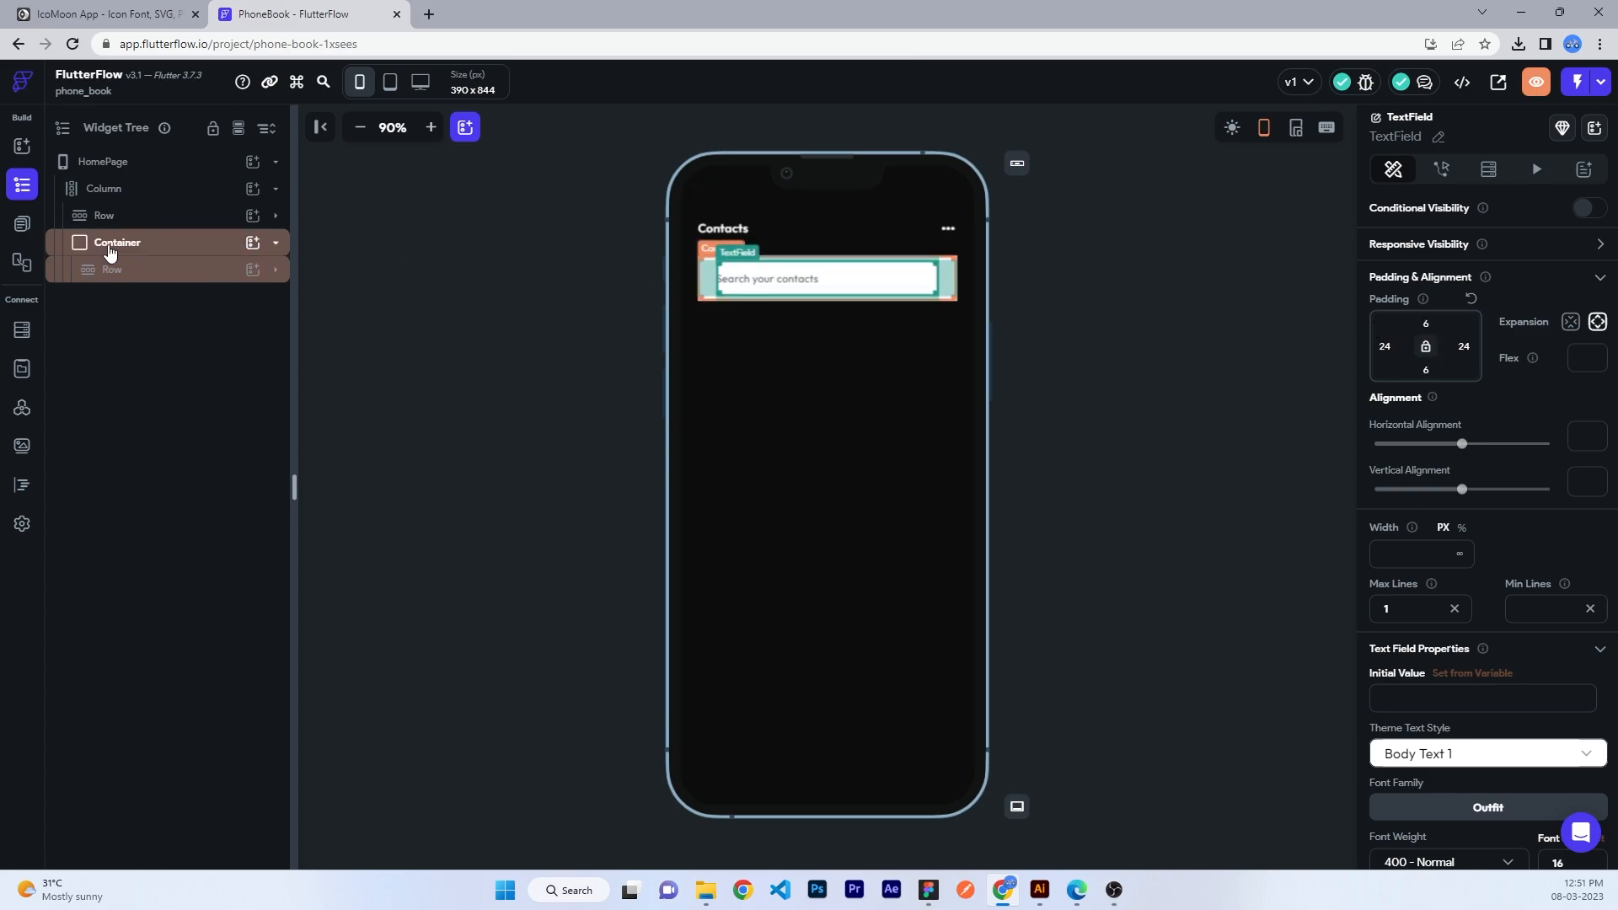
- Give the search container 36 corner radius, a semi-transparent white border, and no fill
left_click(946, 313)
left_click(1382, 794)
type("3")
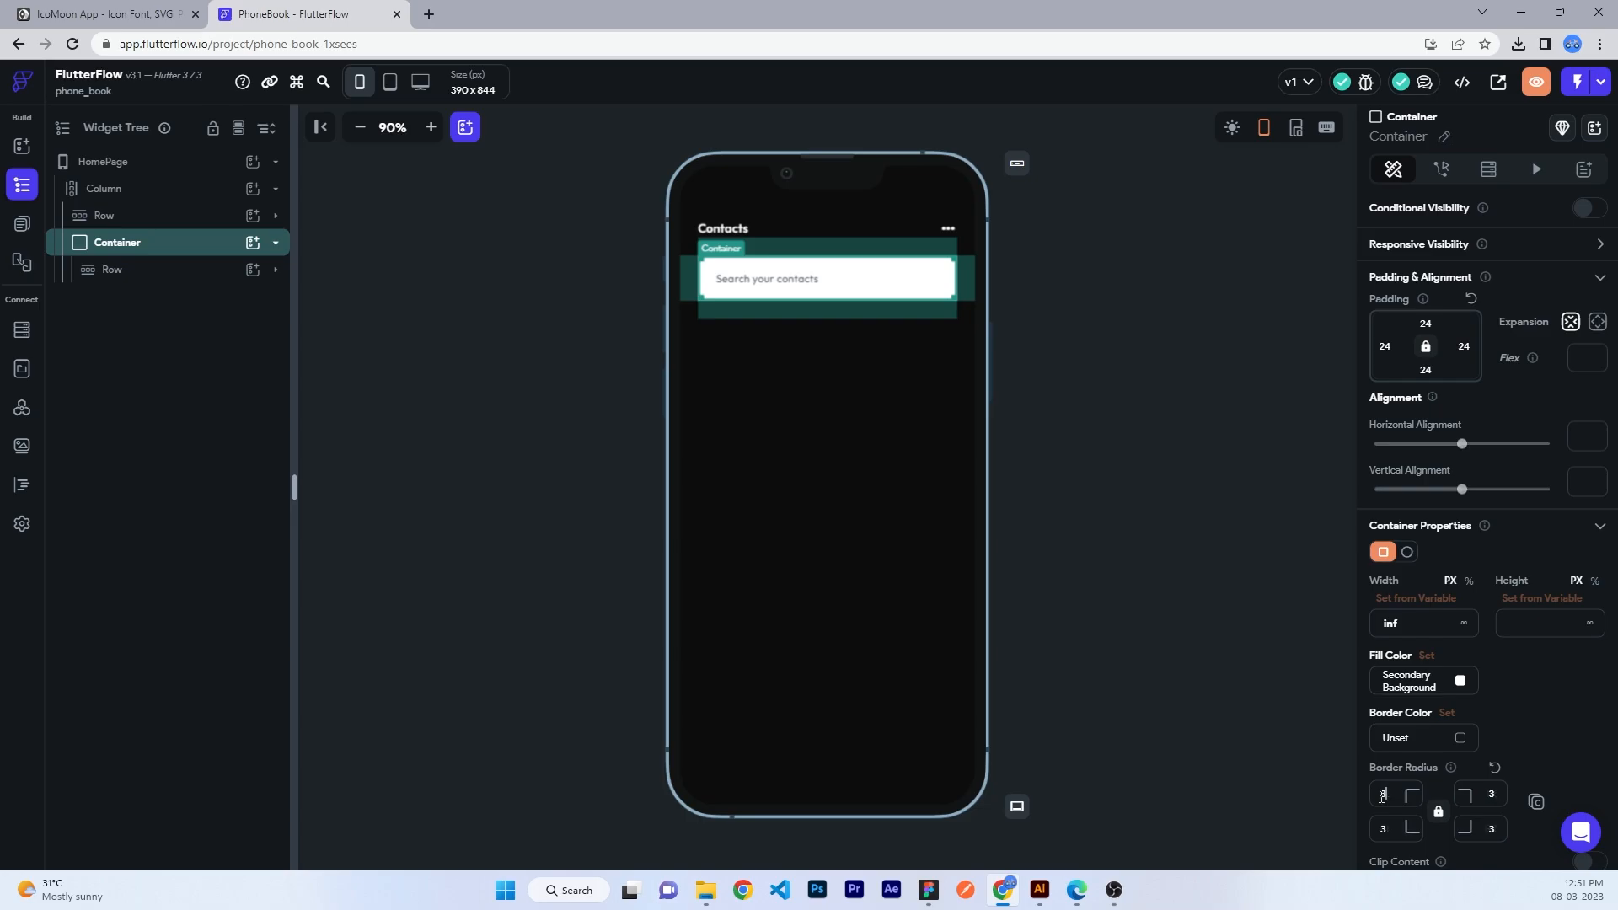
type("6")
left_click(1462, 740)
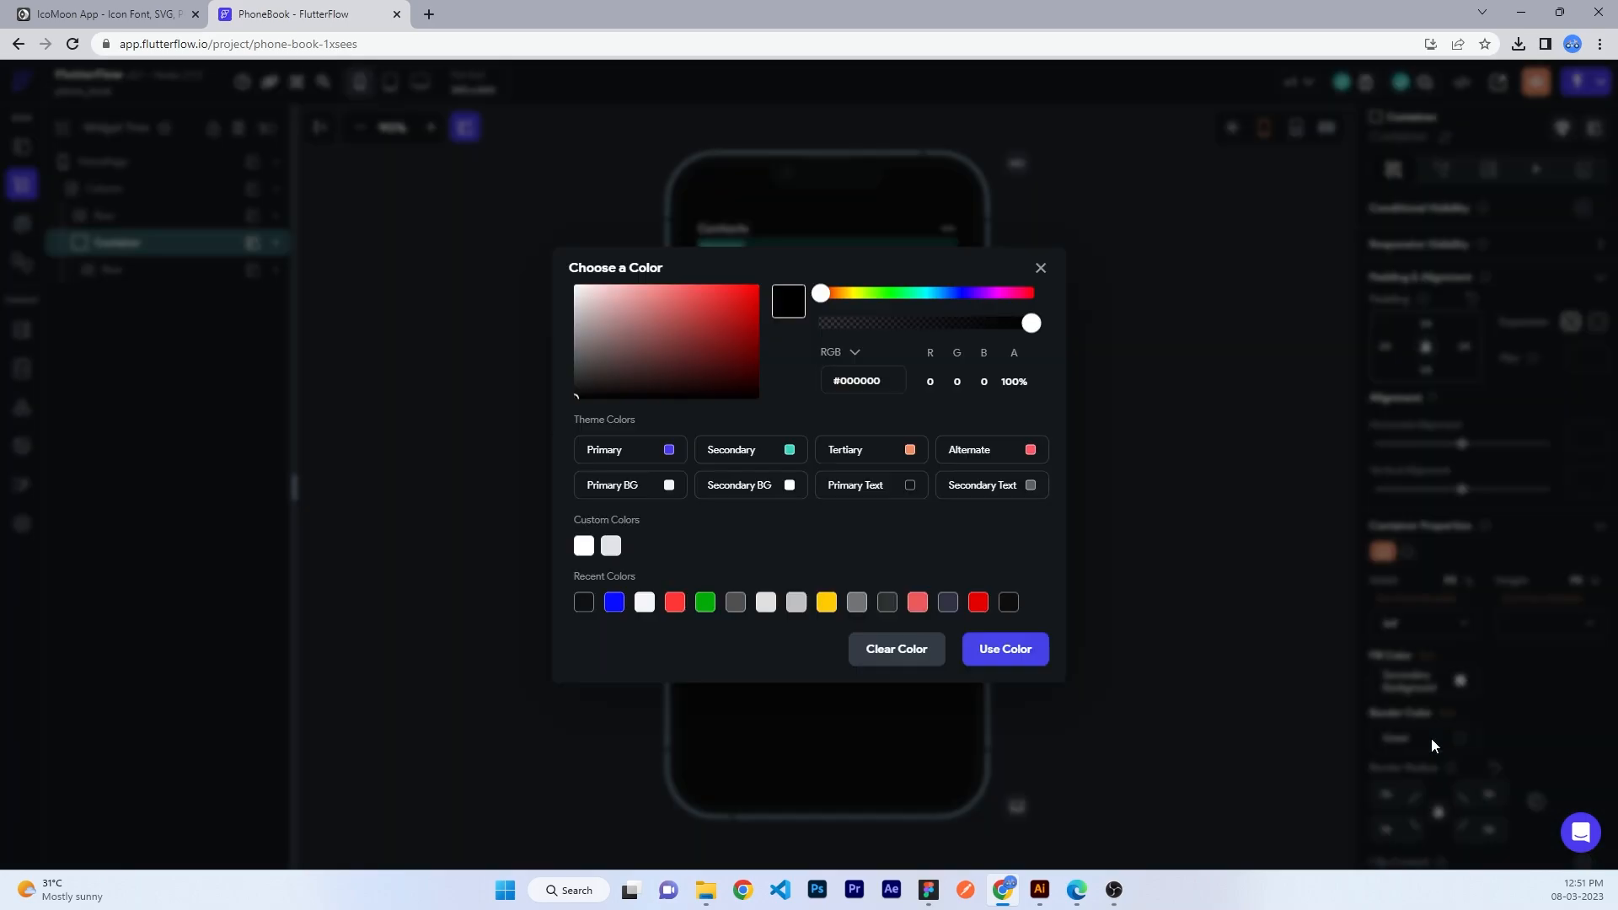
left_click_drag(632, 312, 575, 287)
left_click_drag(907, 337, 932, 341)
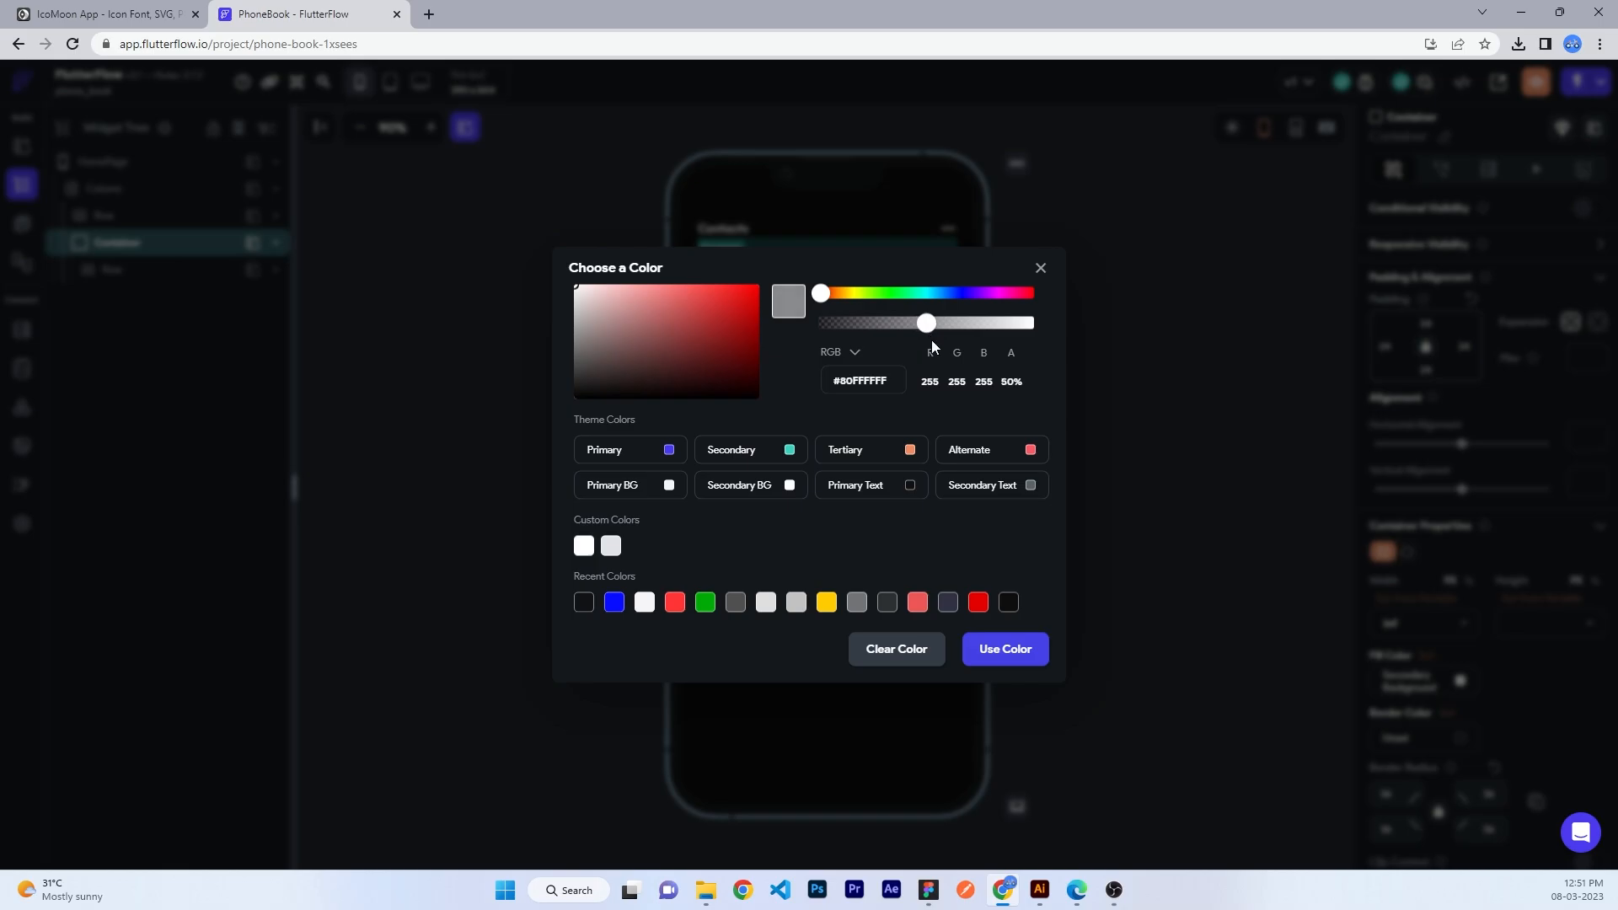
left_click(1005, 649)
left_click(1460, 681)
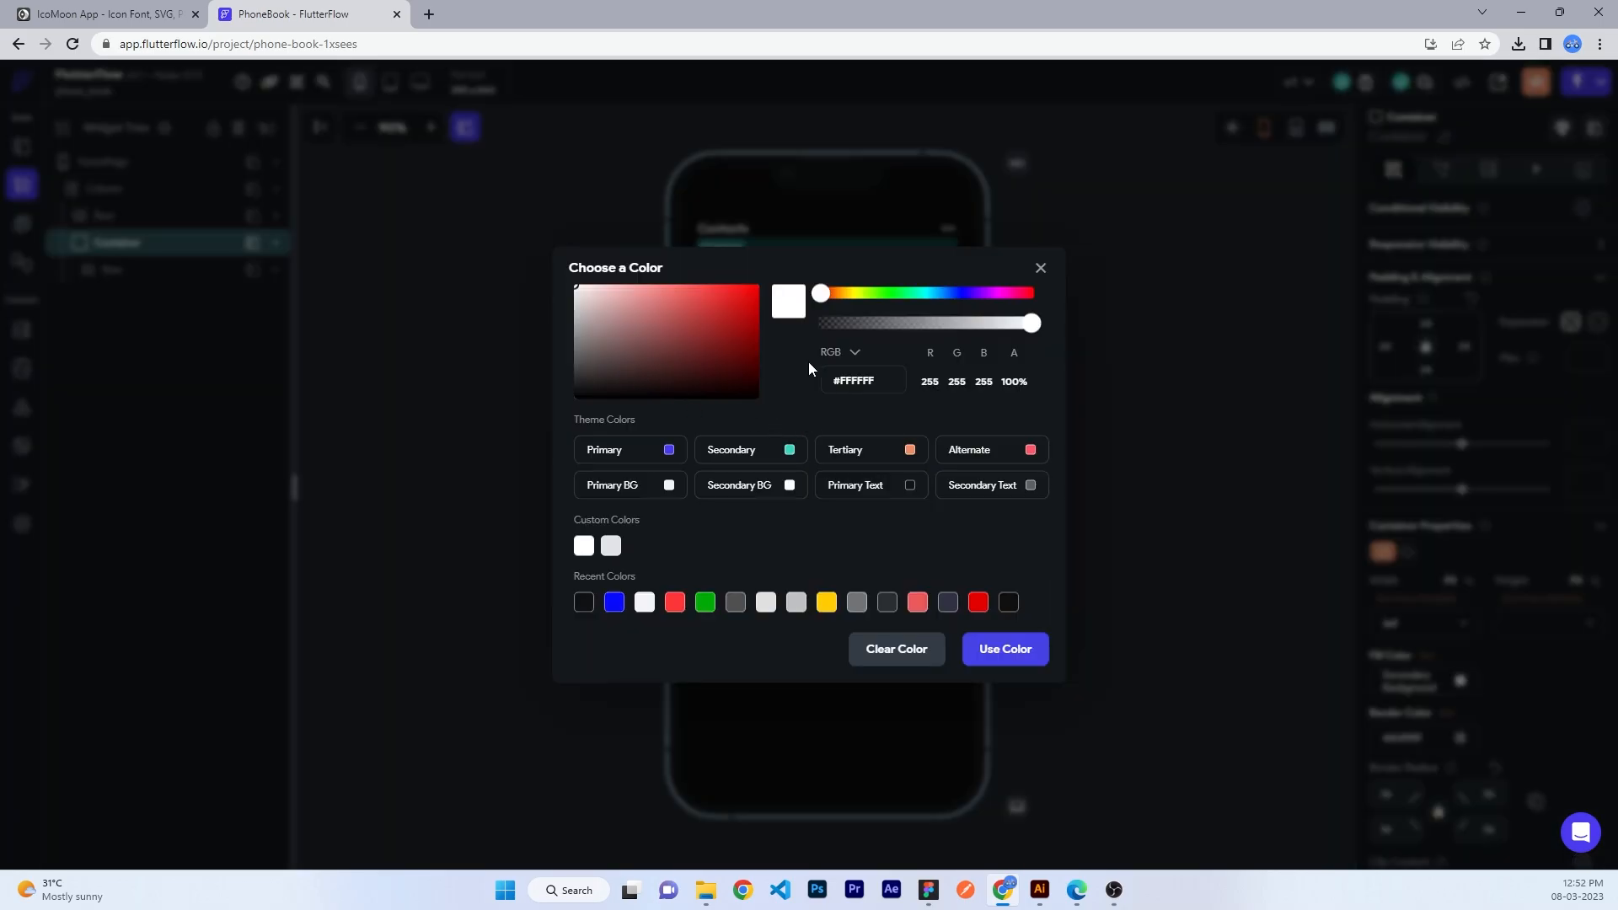
left_click(895, 649)
left_click(1149, 362)
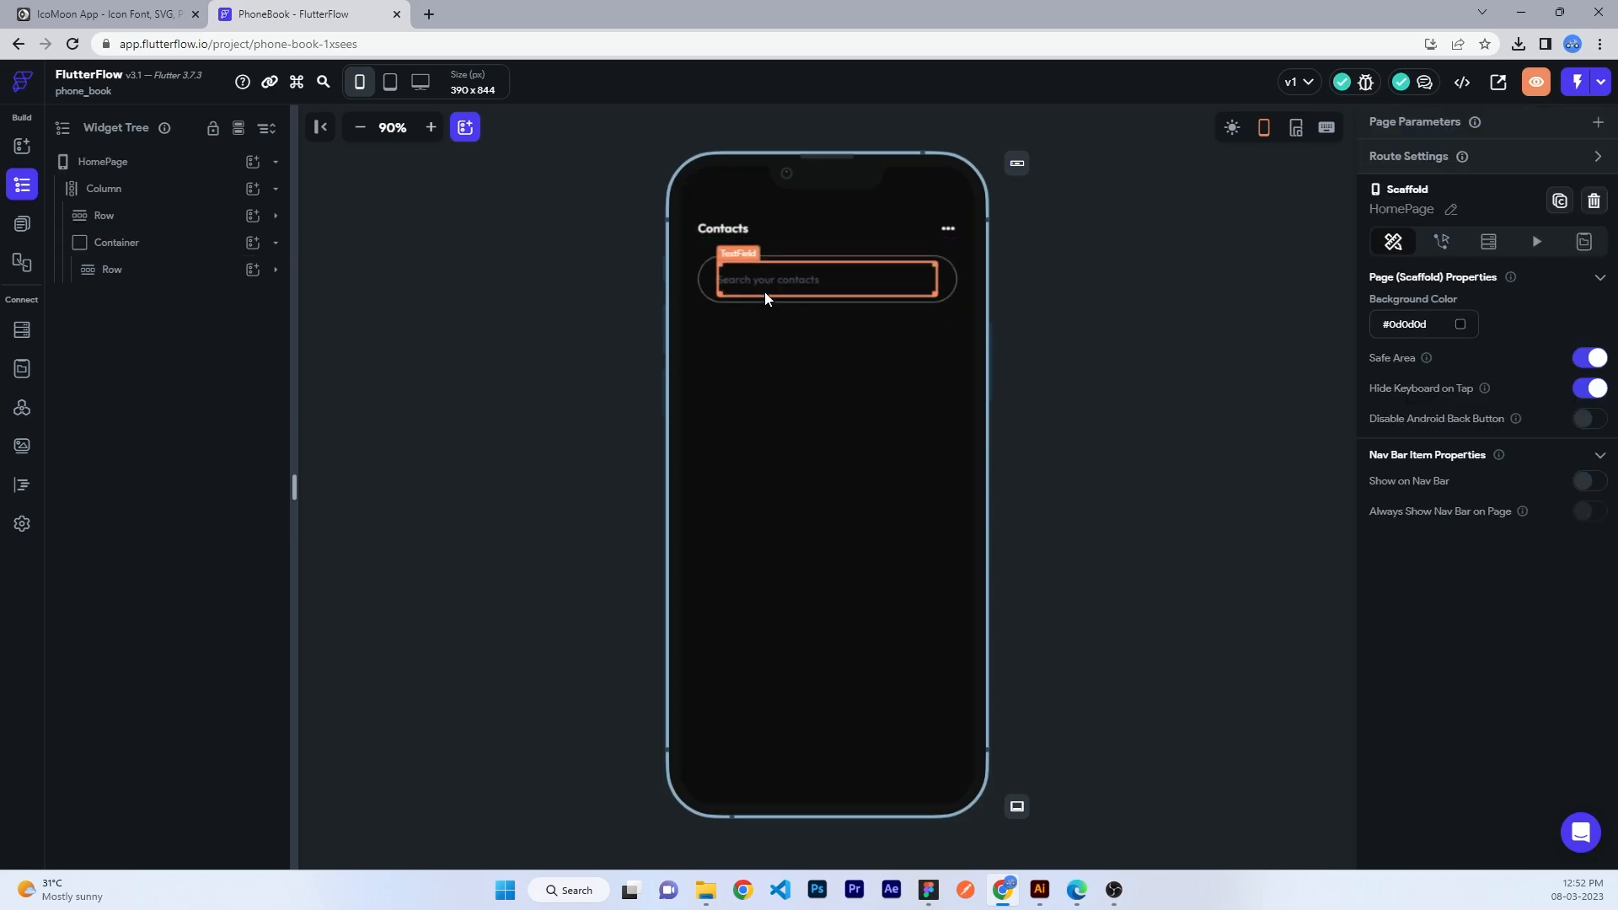
- Set the search field's text colour to white at about 49% opacity
left_click(765, 291)
scroll(1444, 724, "down", 2)
scroll(1444, 724, "down", 1)
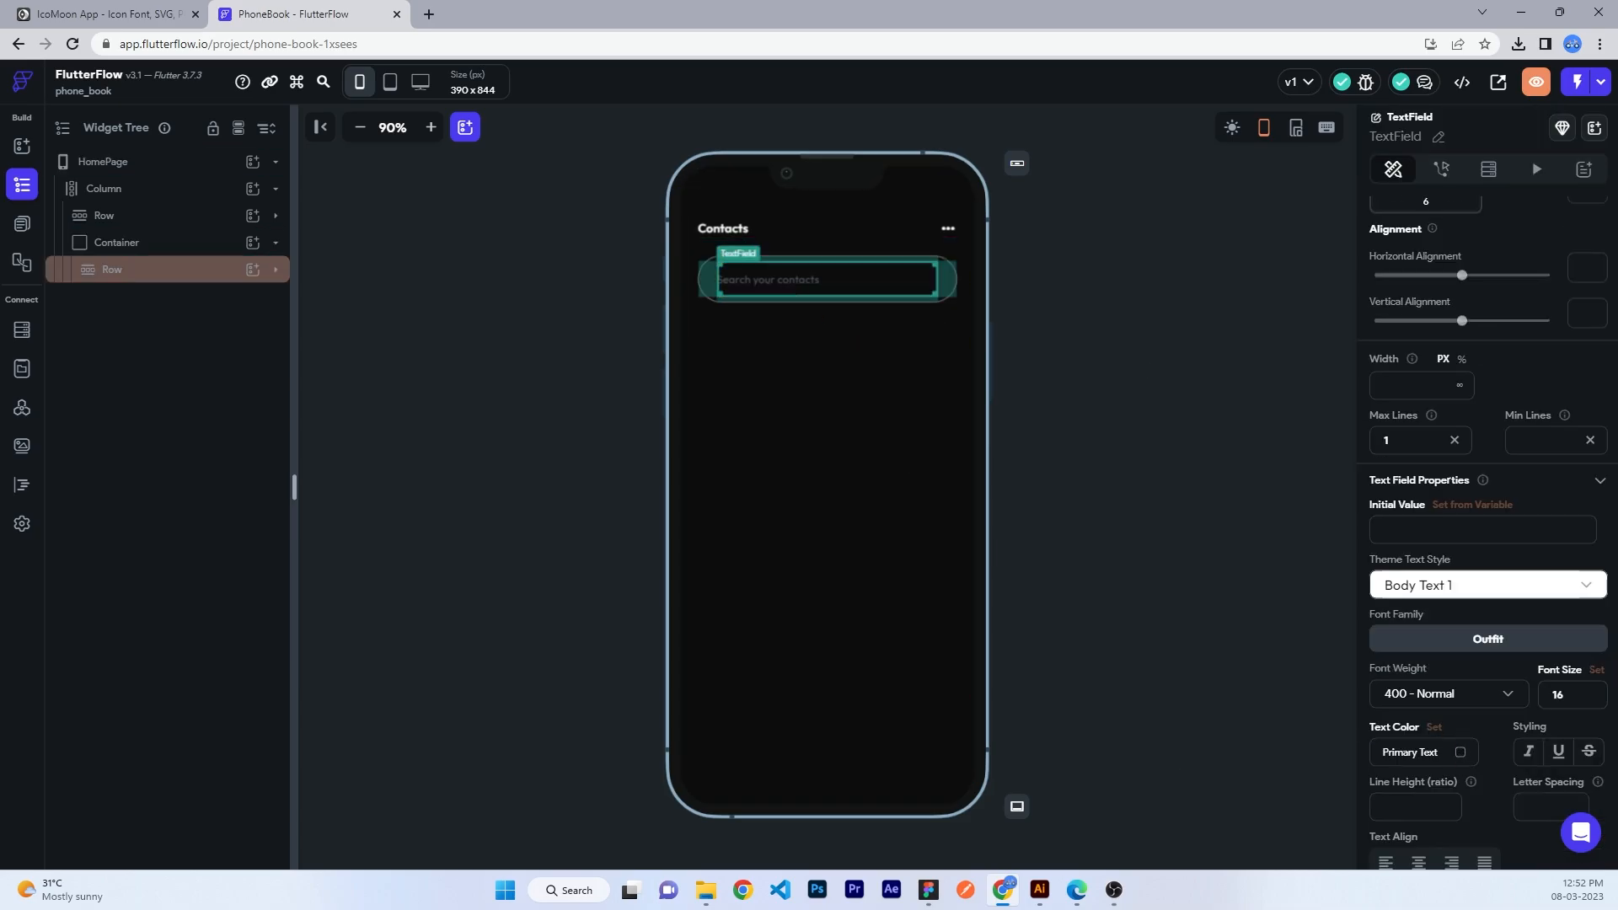
left_click(1466, 760)
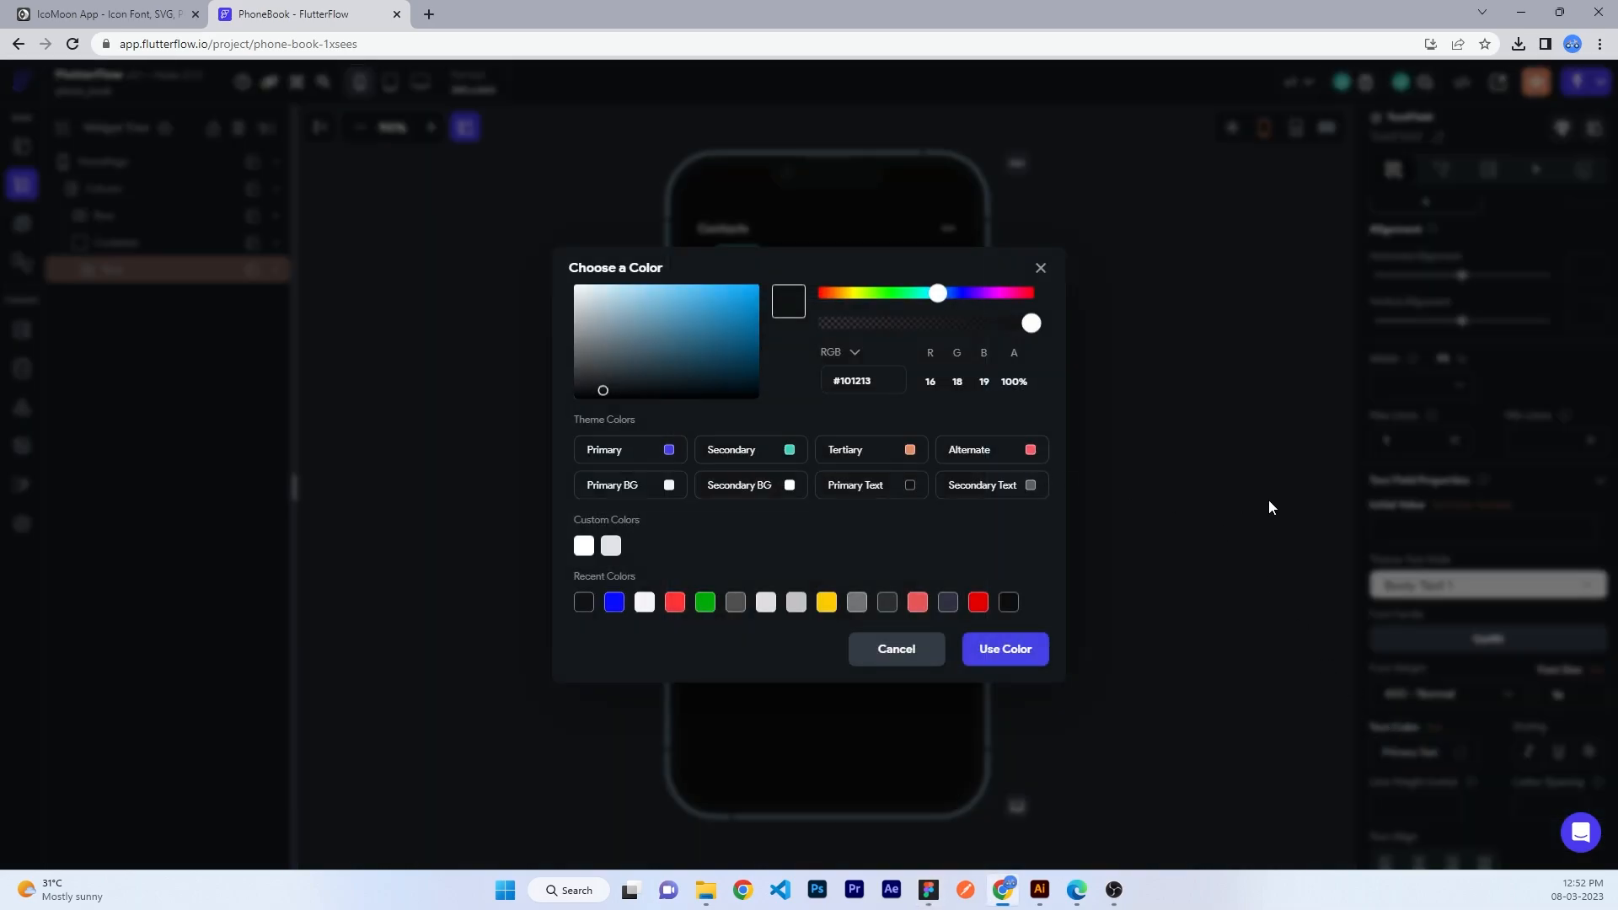
left_click(1267, 506)
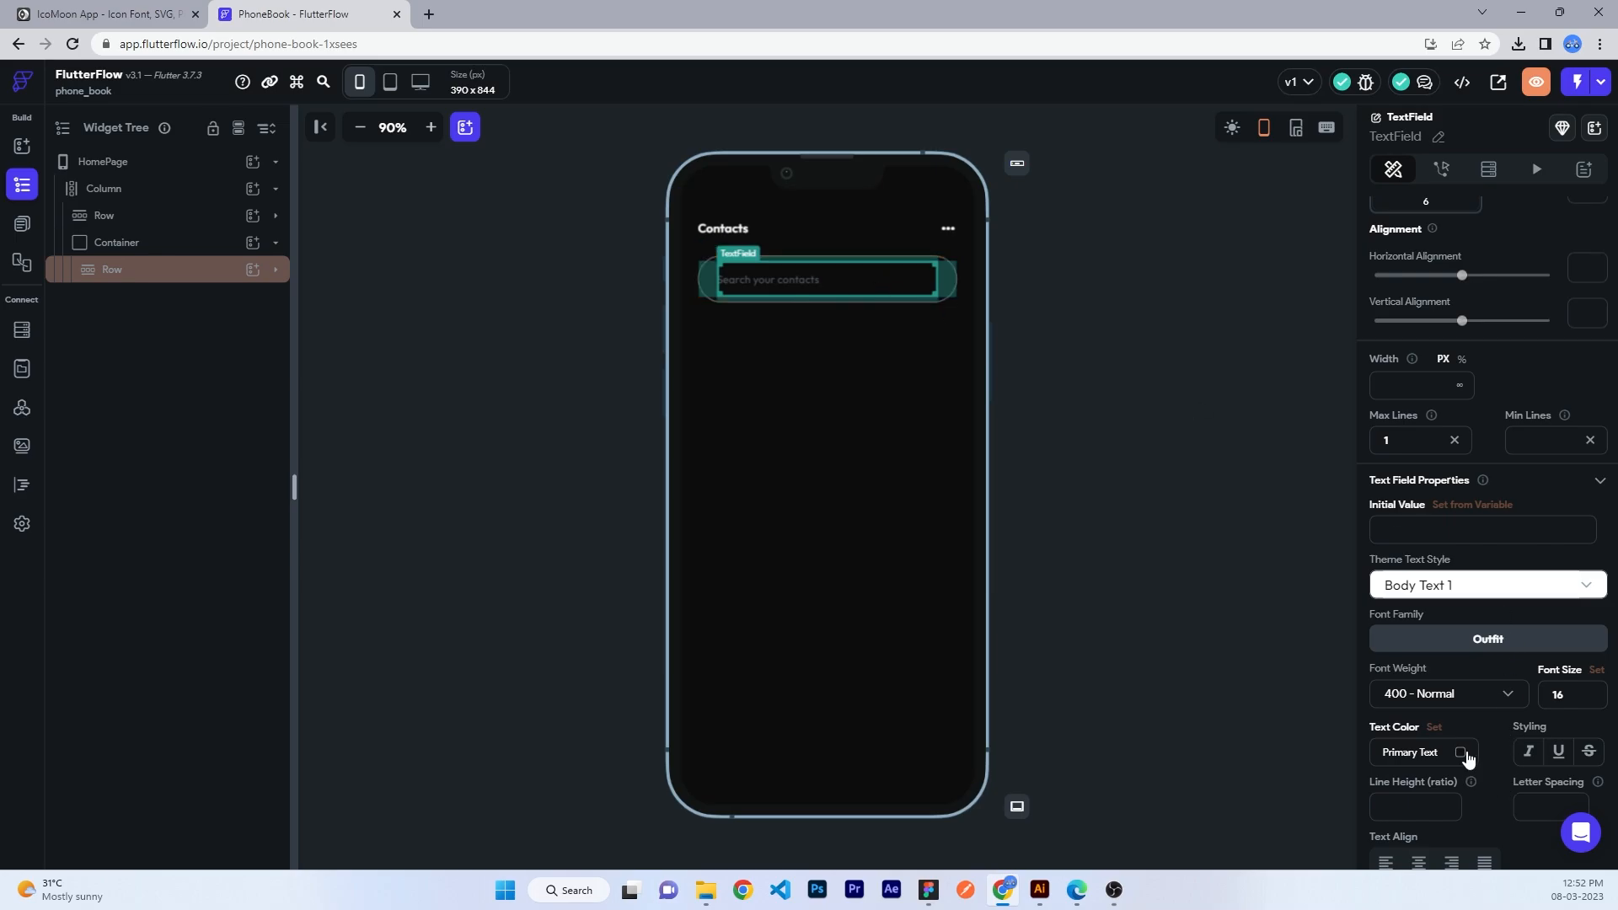
left_click(1466, 758)
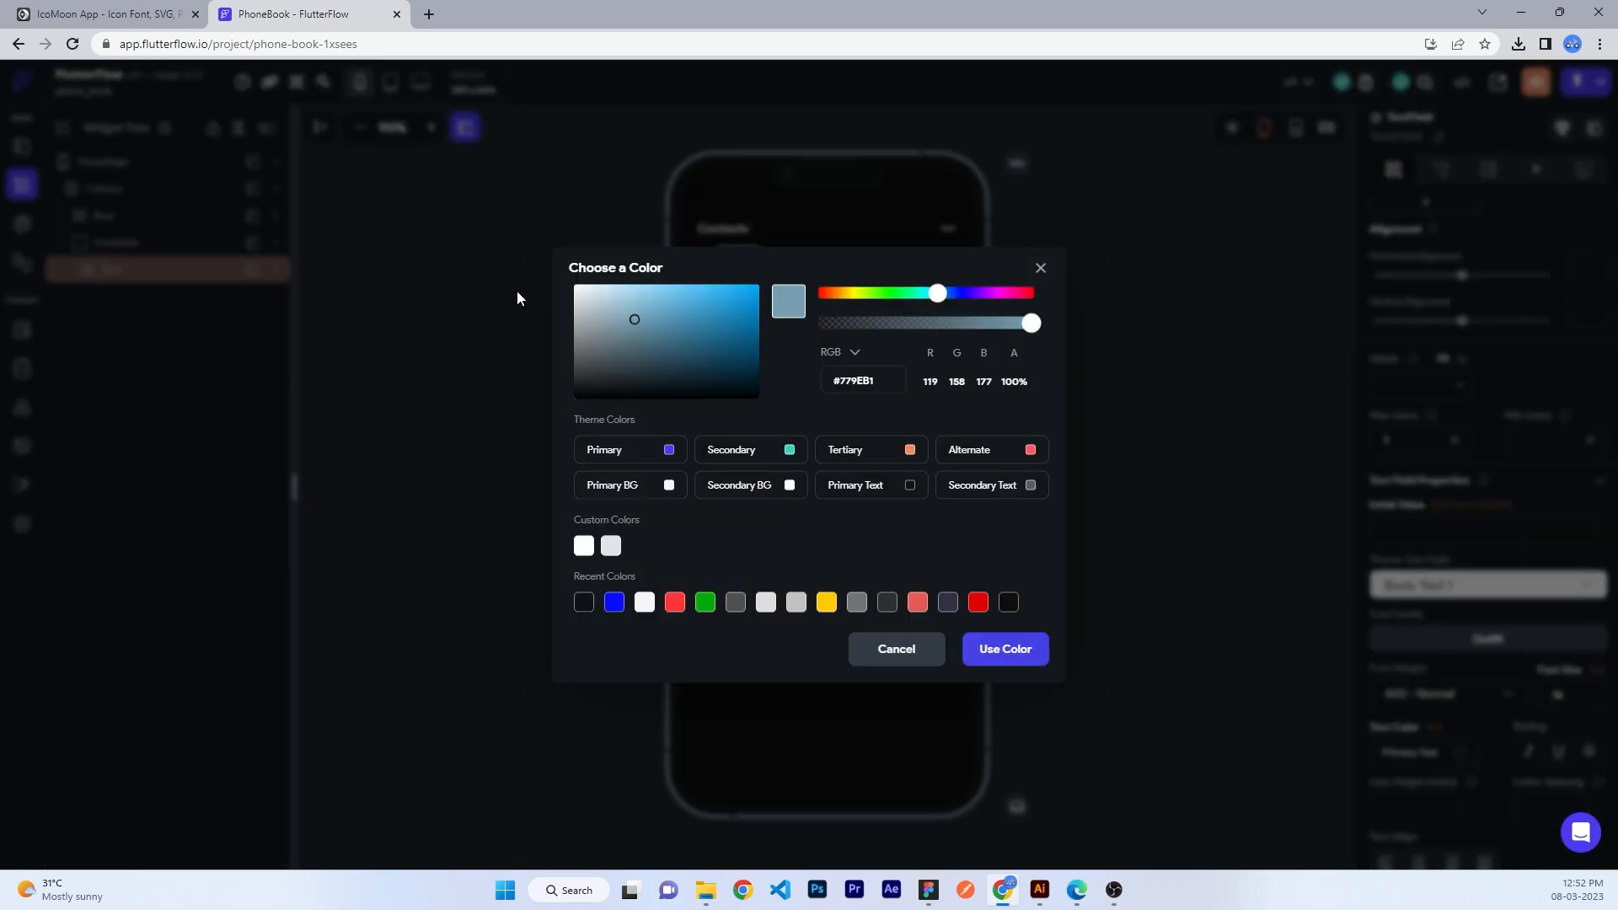
left_click(575, 287)
left_click_drag(913, 325, 927, 332)
left_click(1004, 640)
left_click(1104, 405)
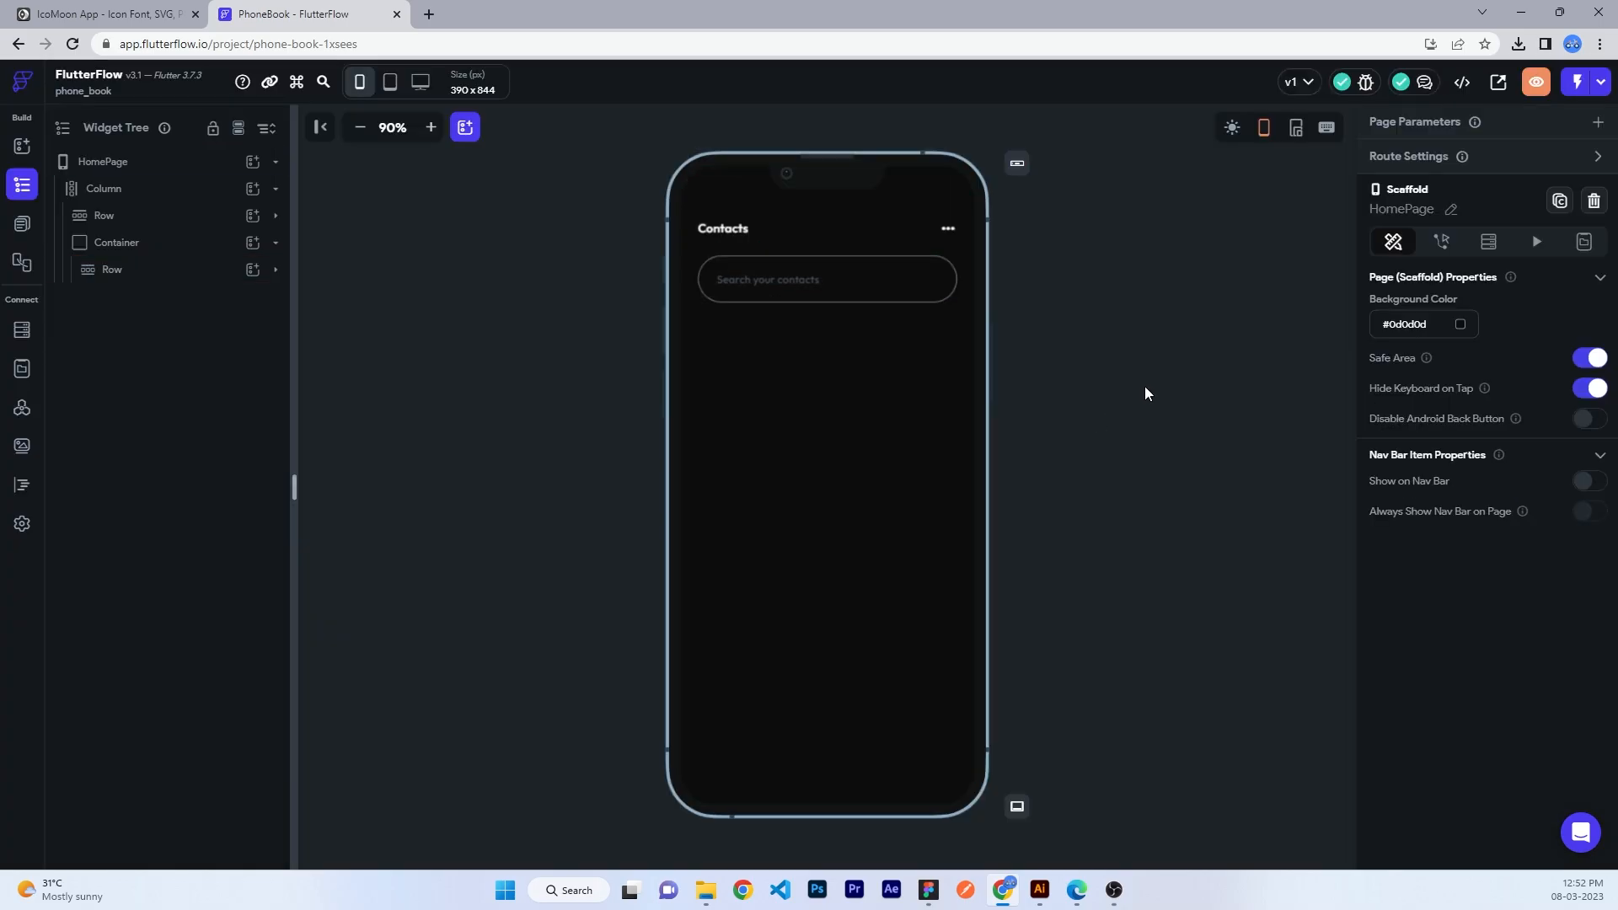
- Give the search field a leading Search icon with icon size 24
left_click(786, 286)
scroll(1576, 560, "down", 15)
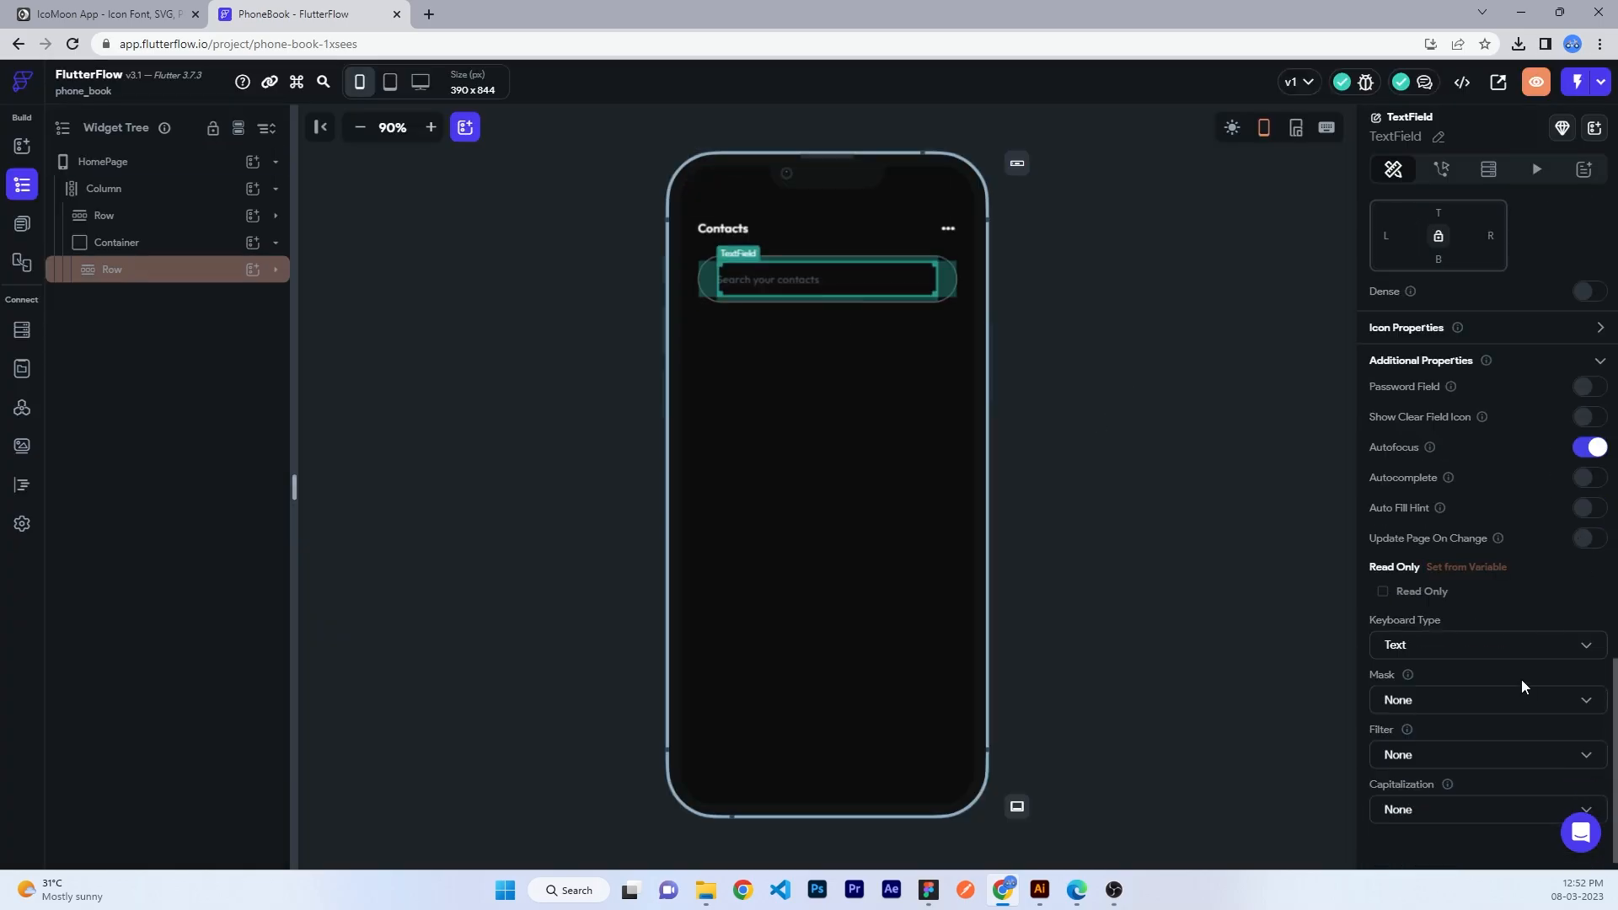
scroll(1517, 691, "up", 3)
left_click(1557, 477)
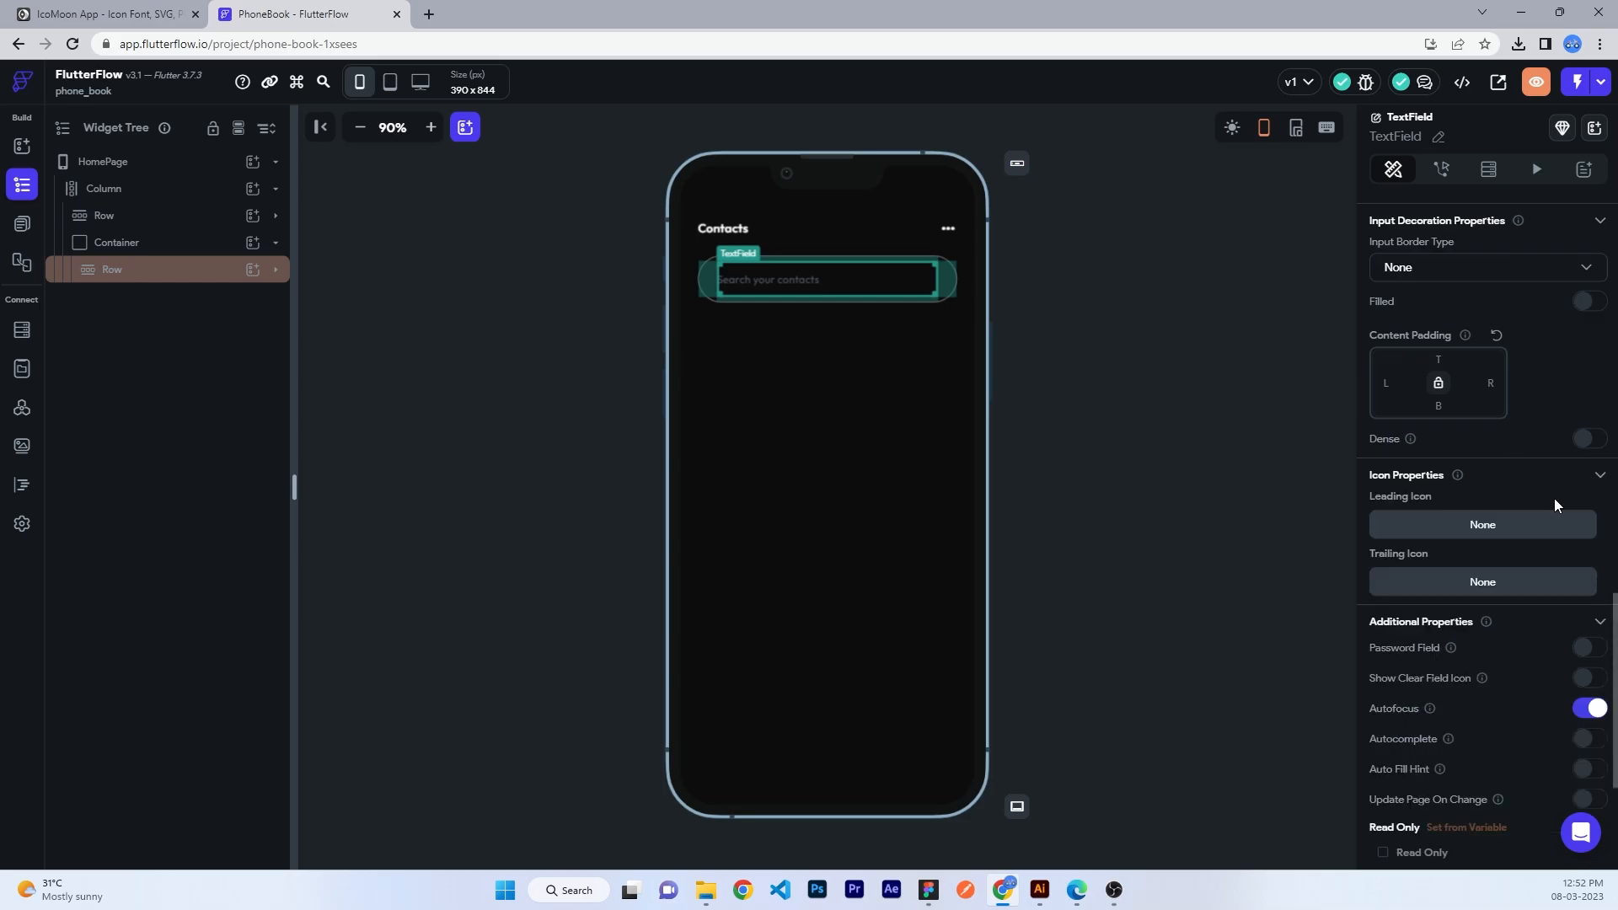
left_click(1481, 527)
left_click(960, 347)
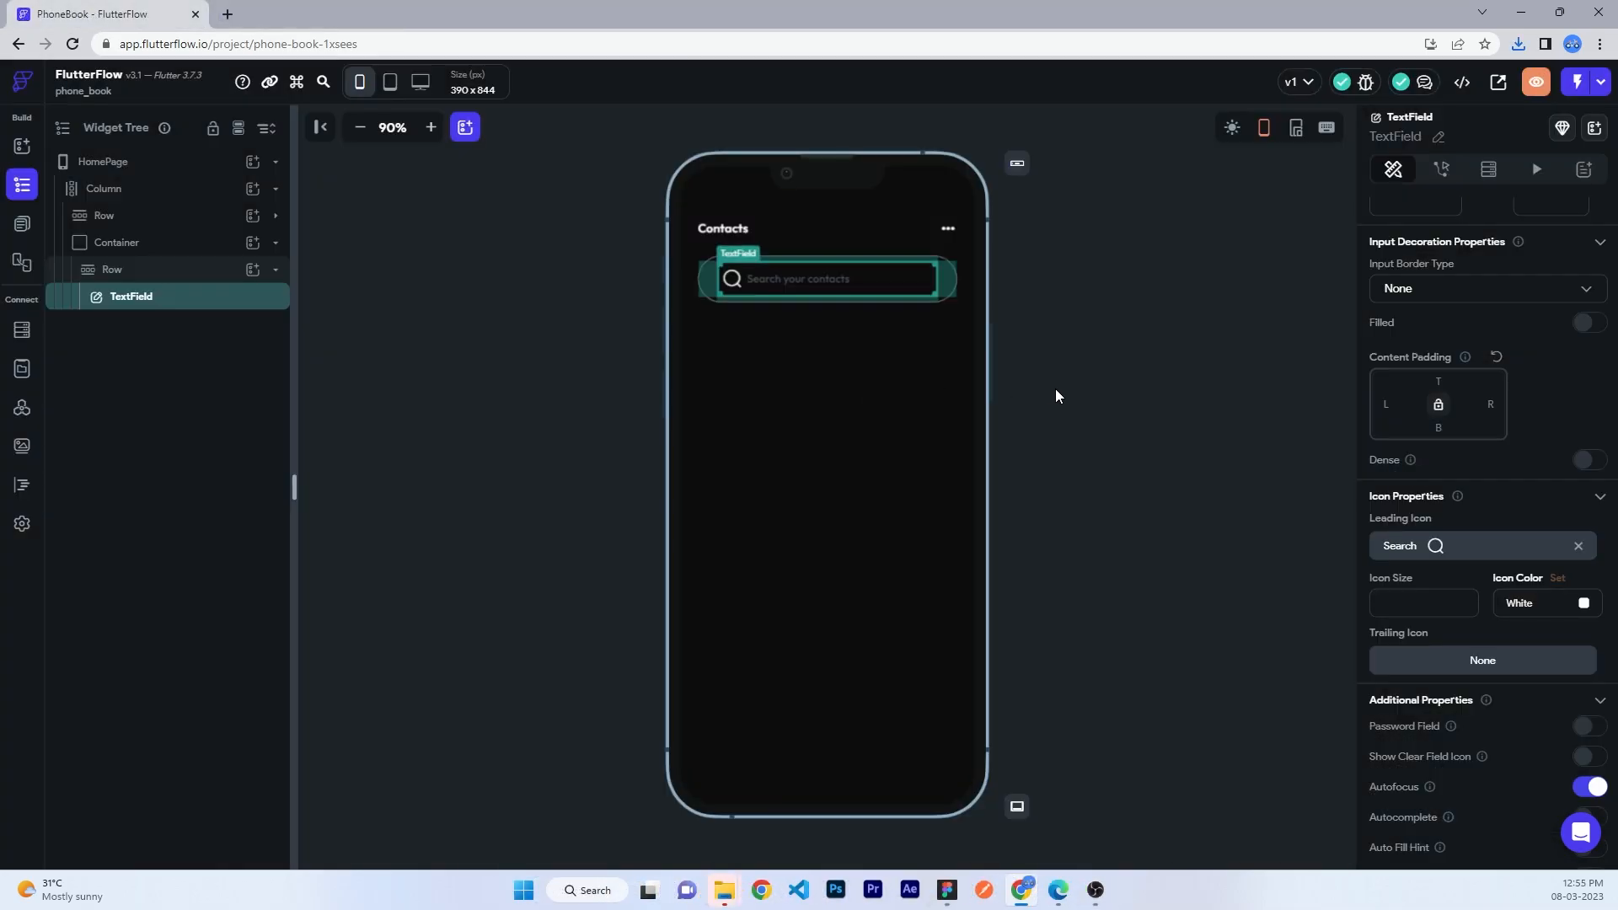
type("24")
left_click(1318, 600)
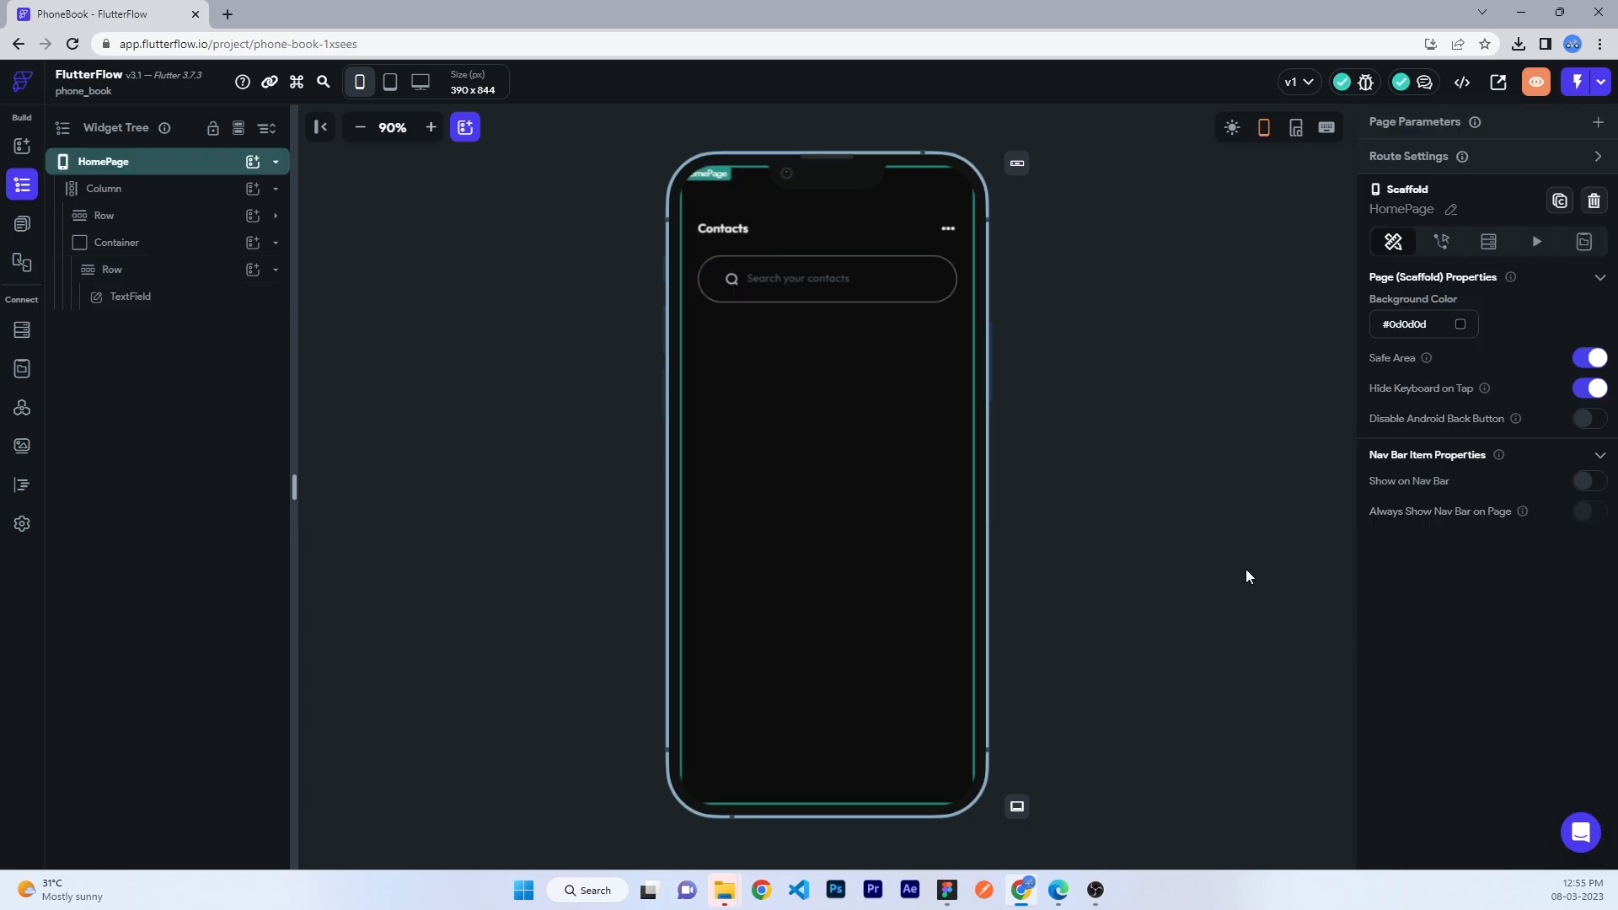
left_click(731, 288)
scroll(1515, 644, "down", 10)
left_click(1142, 606)
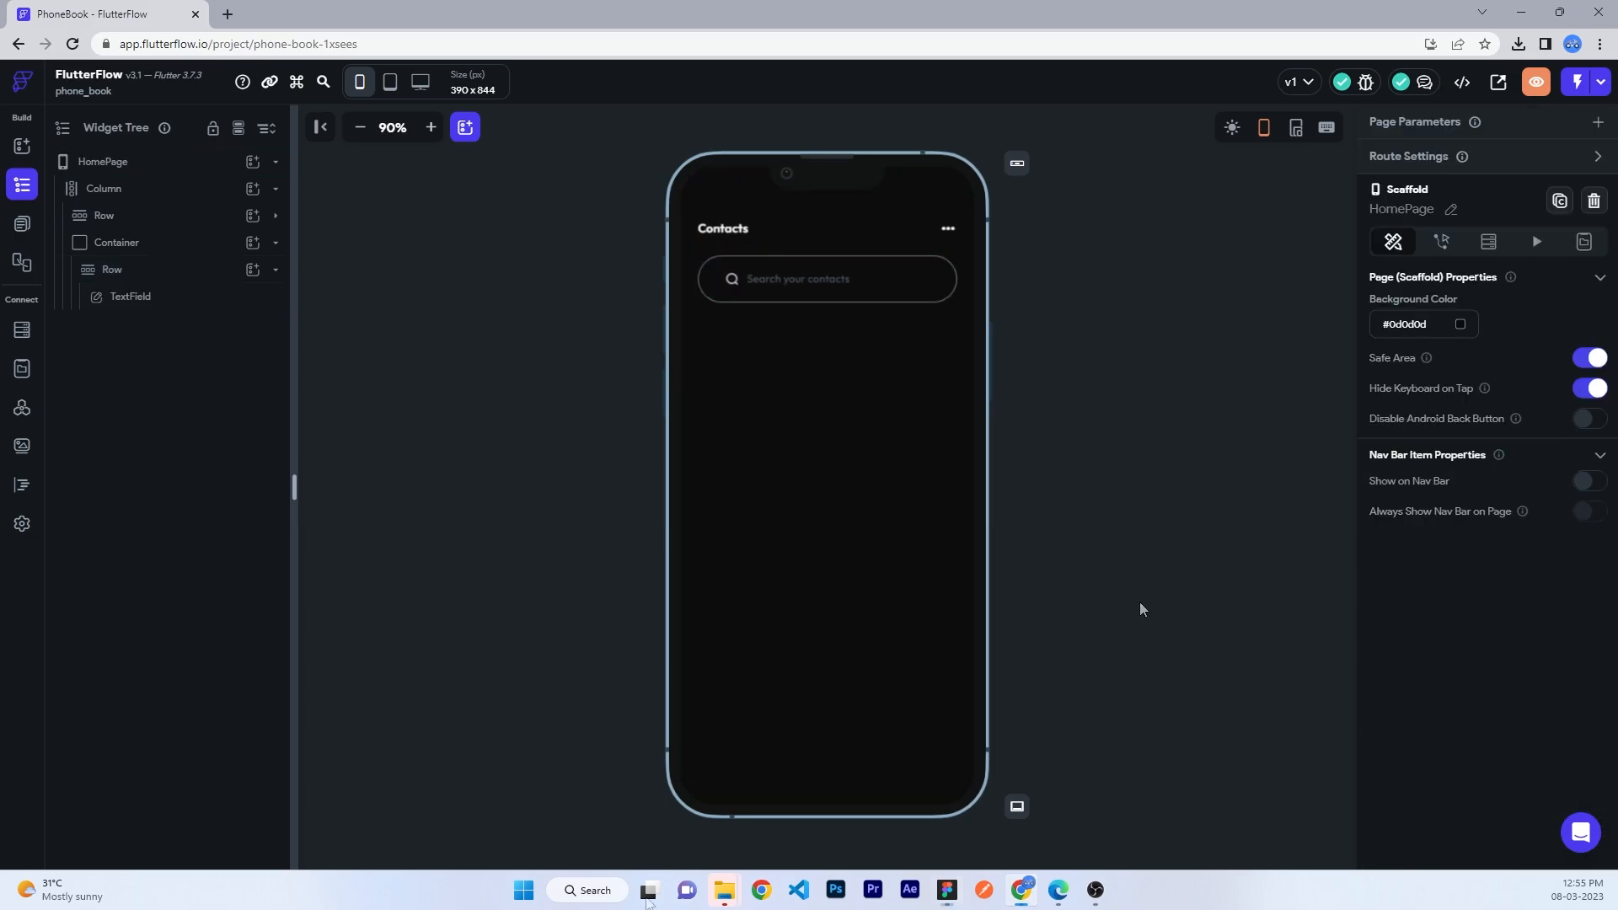
left_click(126, 243)
- Add a new column below the search box with 24 padding
left_click(252, 188)
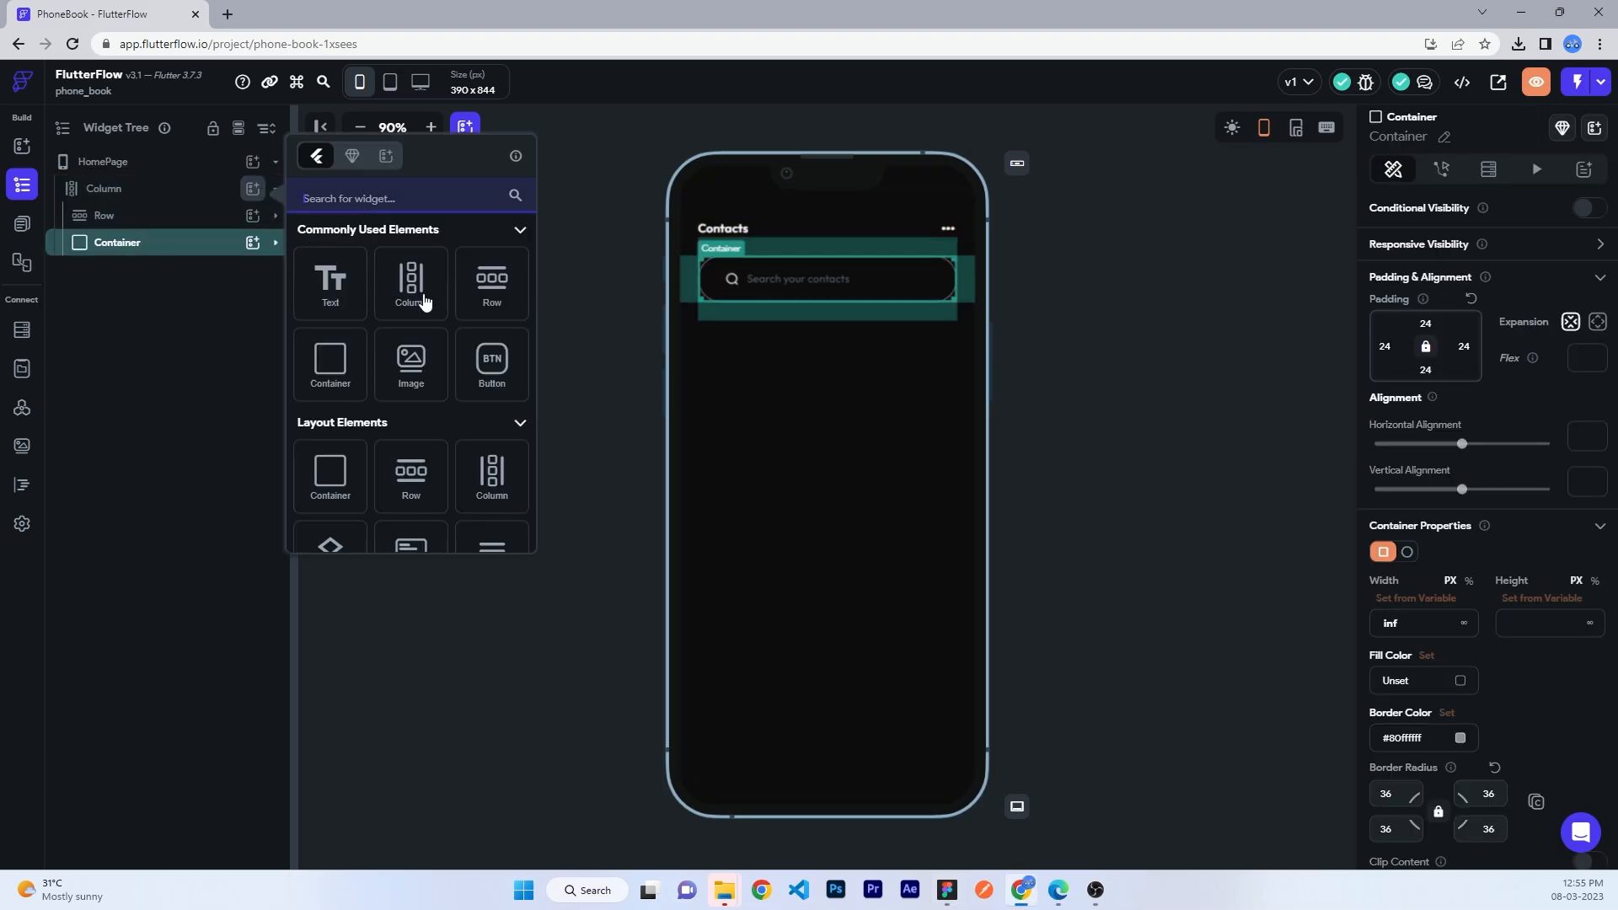
left_click(424, 301)
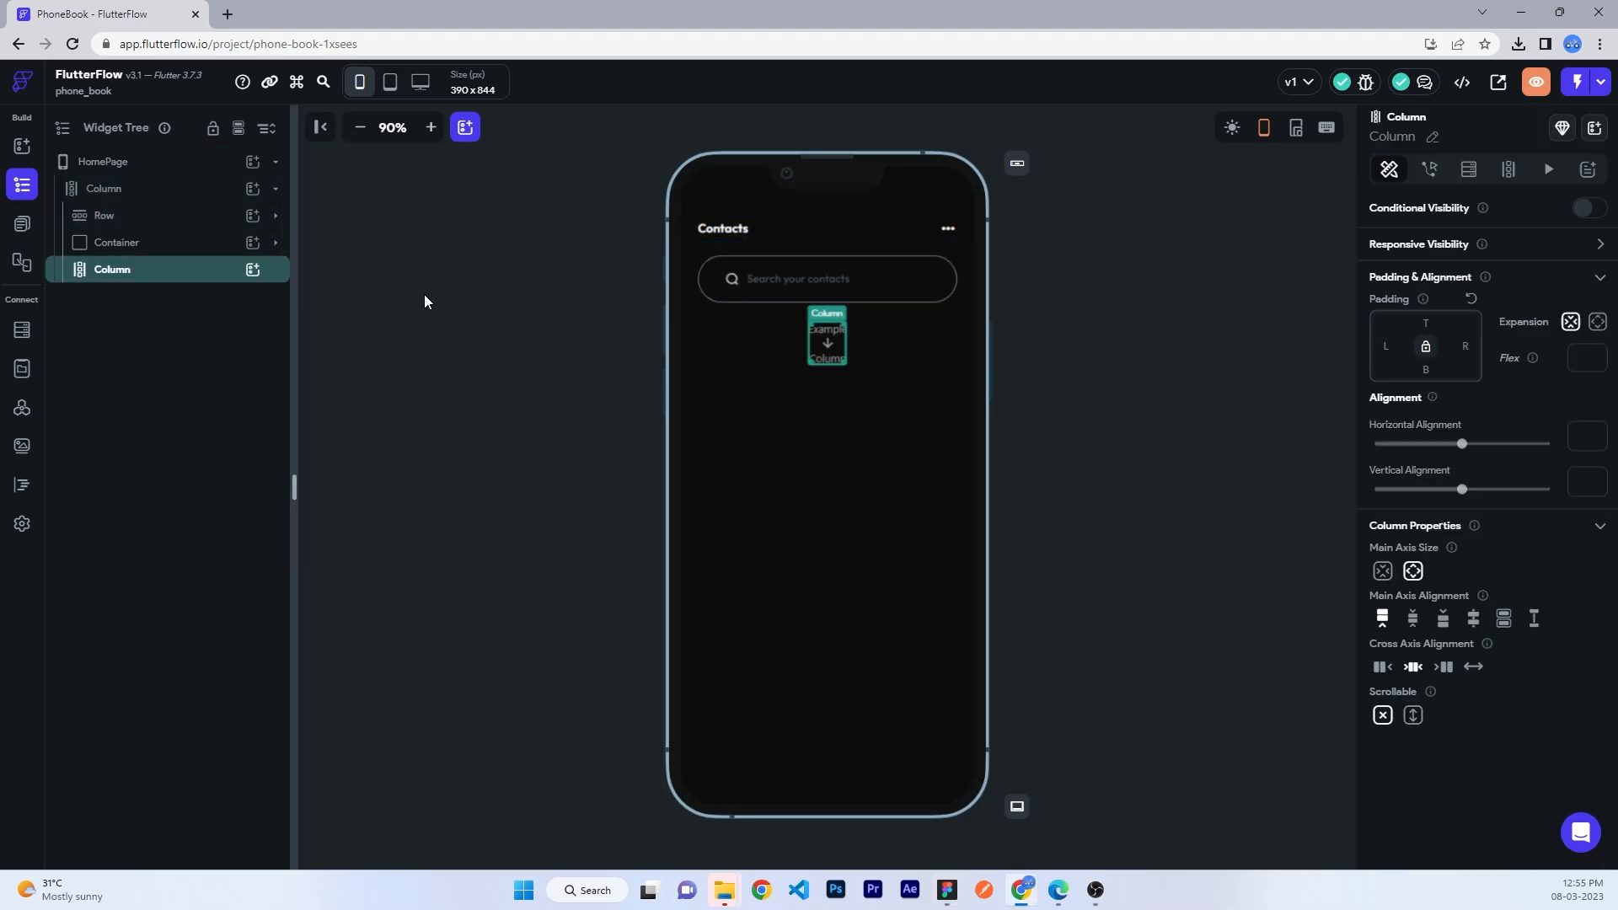
left_click(1388, 347)
type("24")
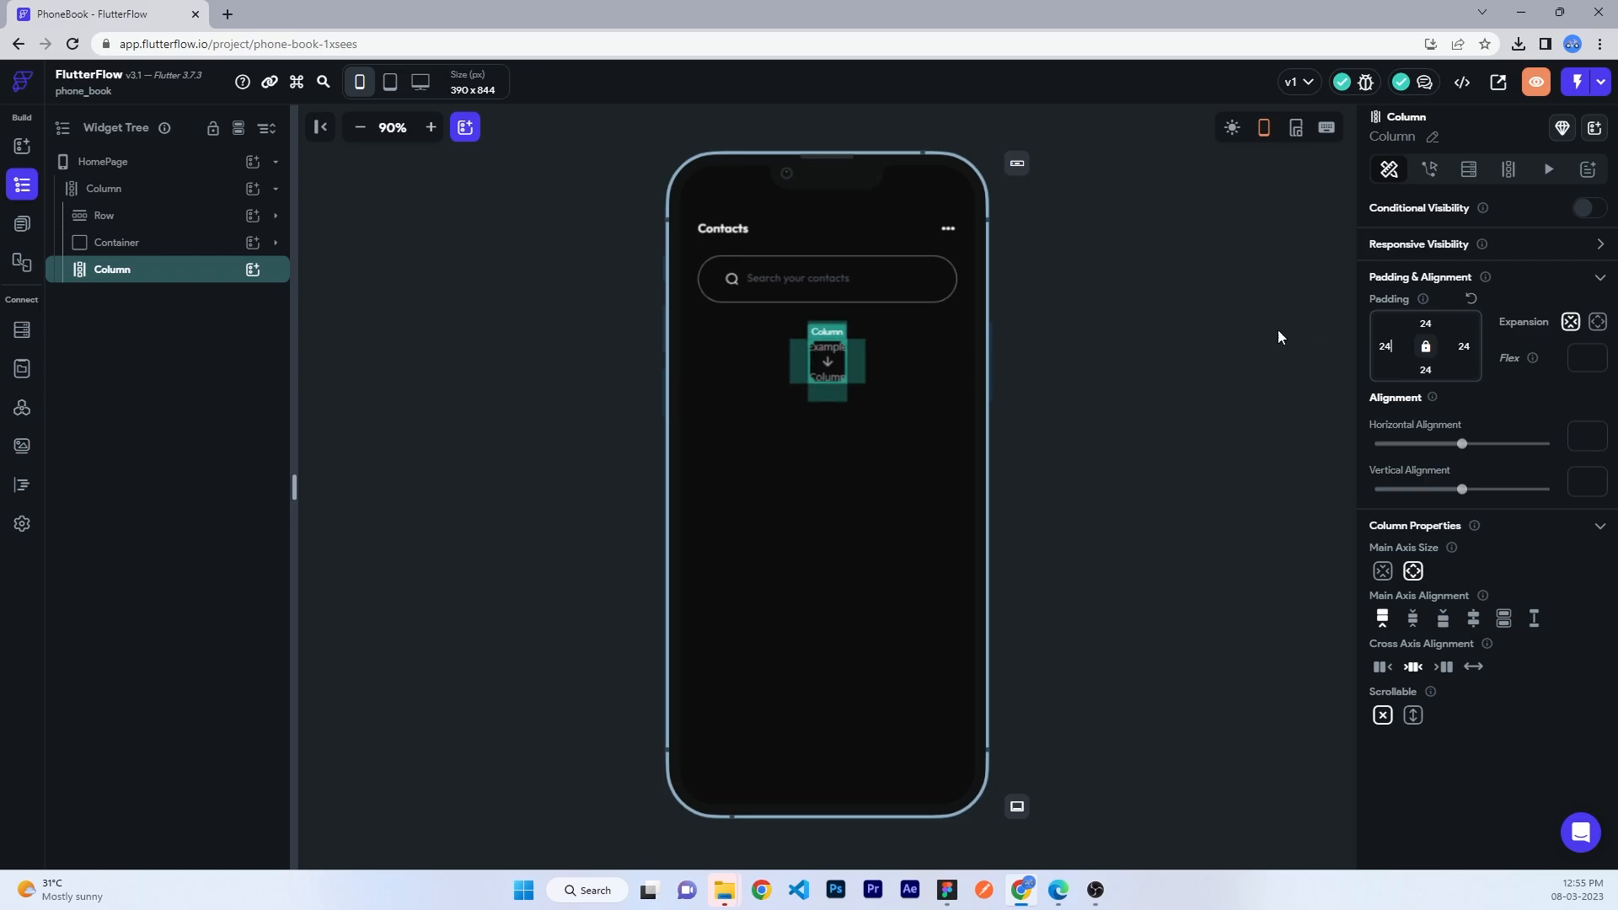
- Put a full-width, height-free container in the column with a row inside it
left_click(252, 270)
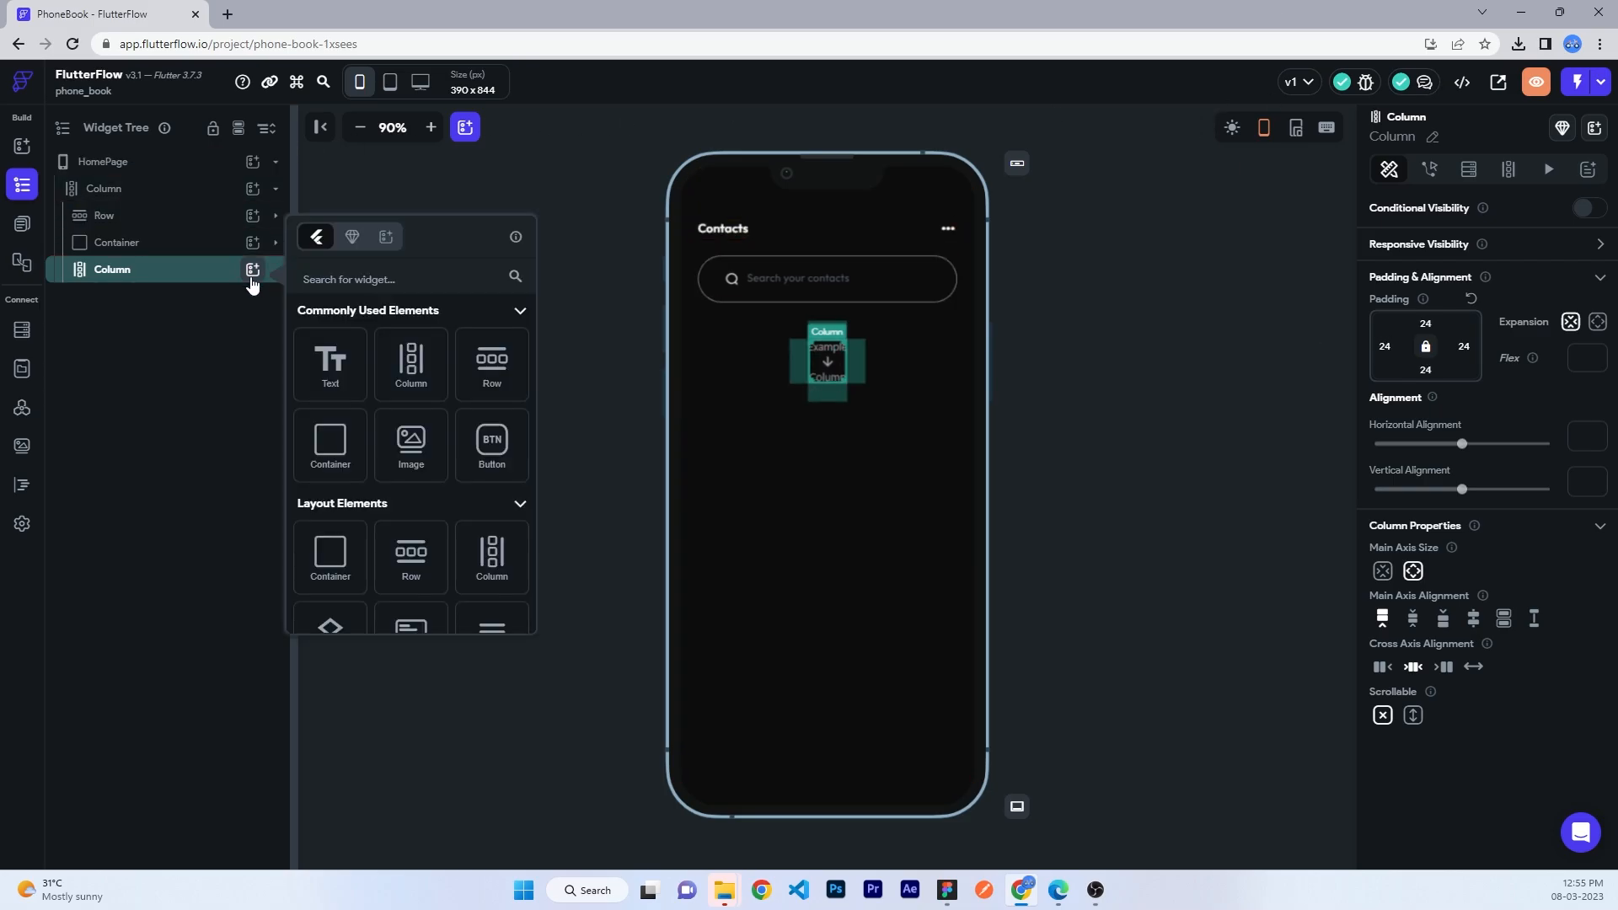
left_click(349, 439)
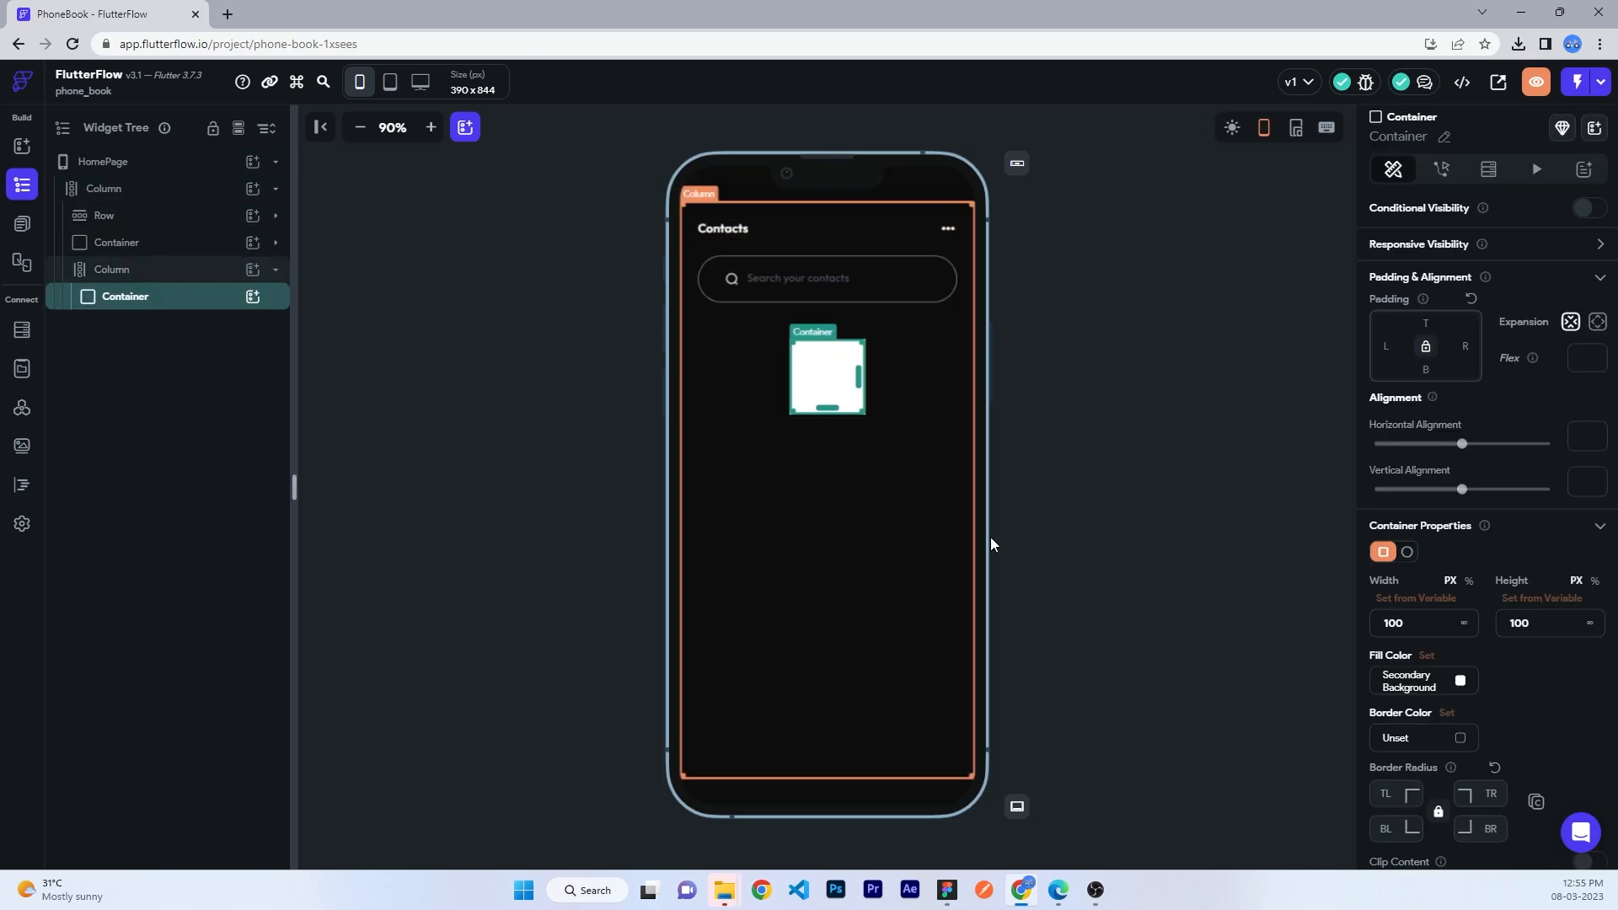
left_click(1465, 624)
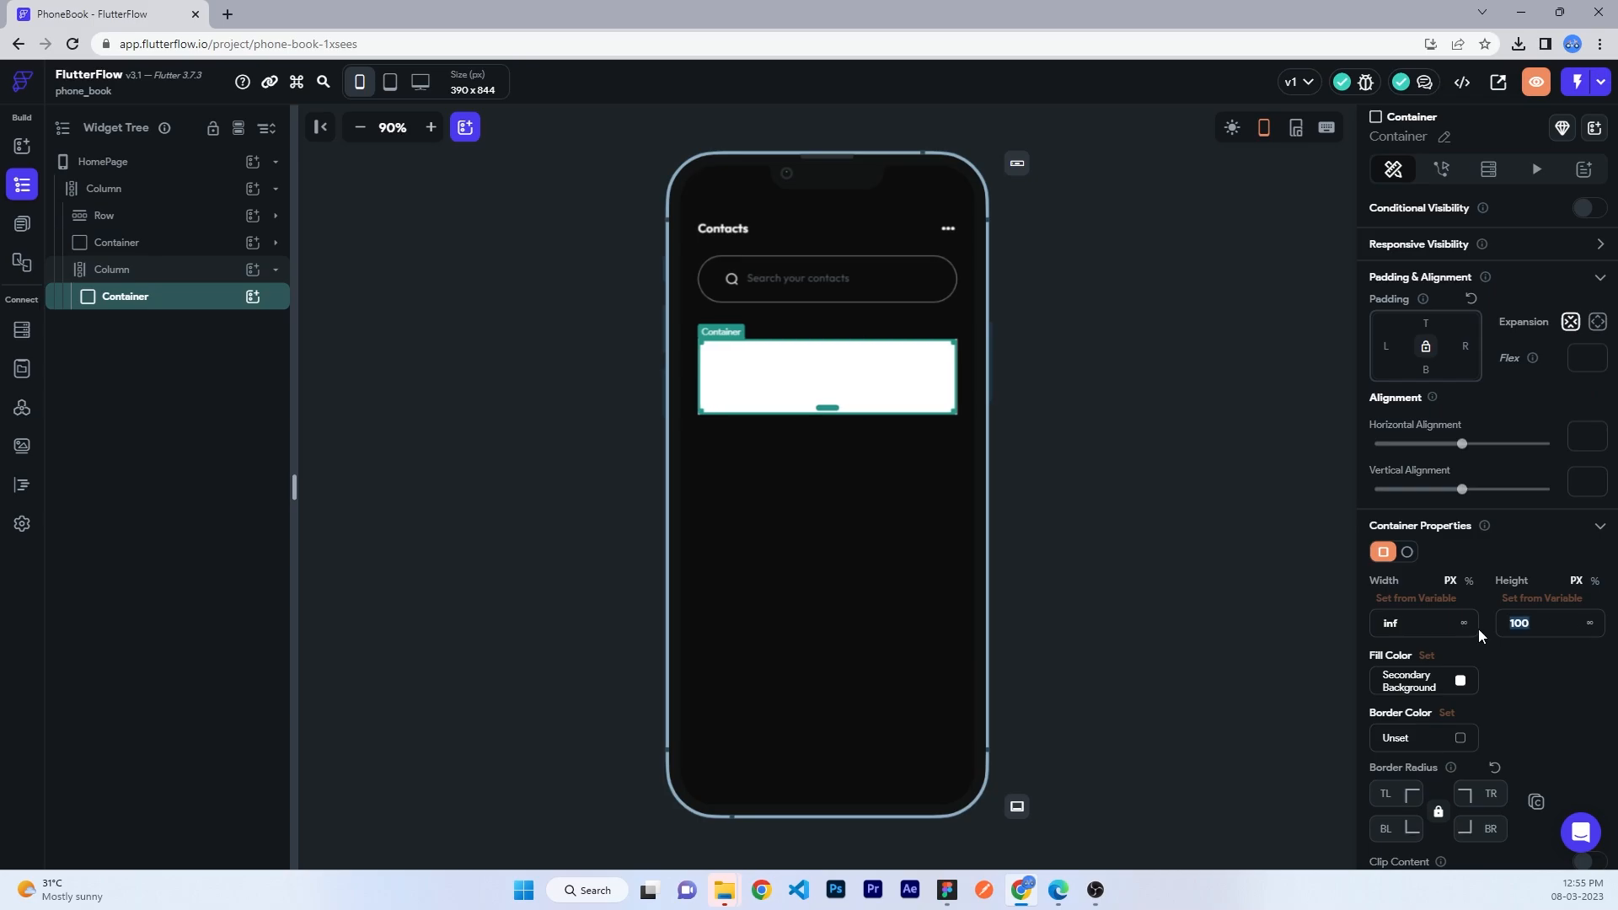
key("BackSpace")
left_click(252, 296)
left_click(428, 386)
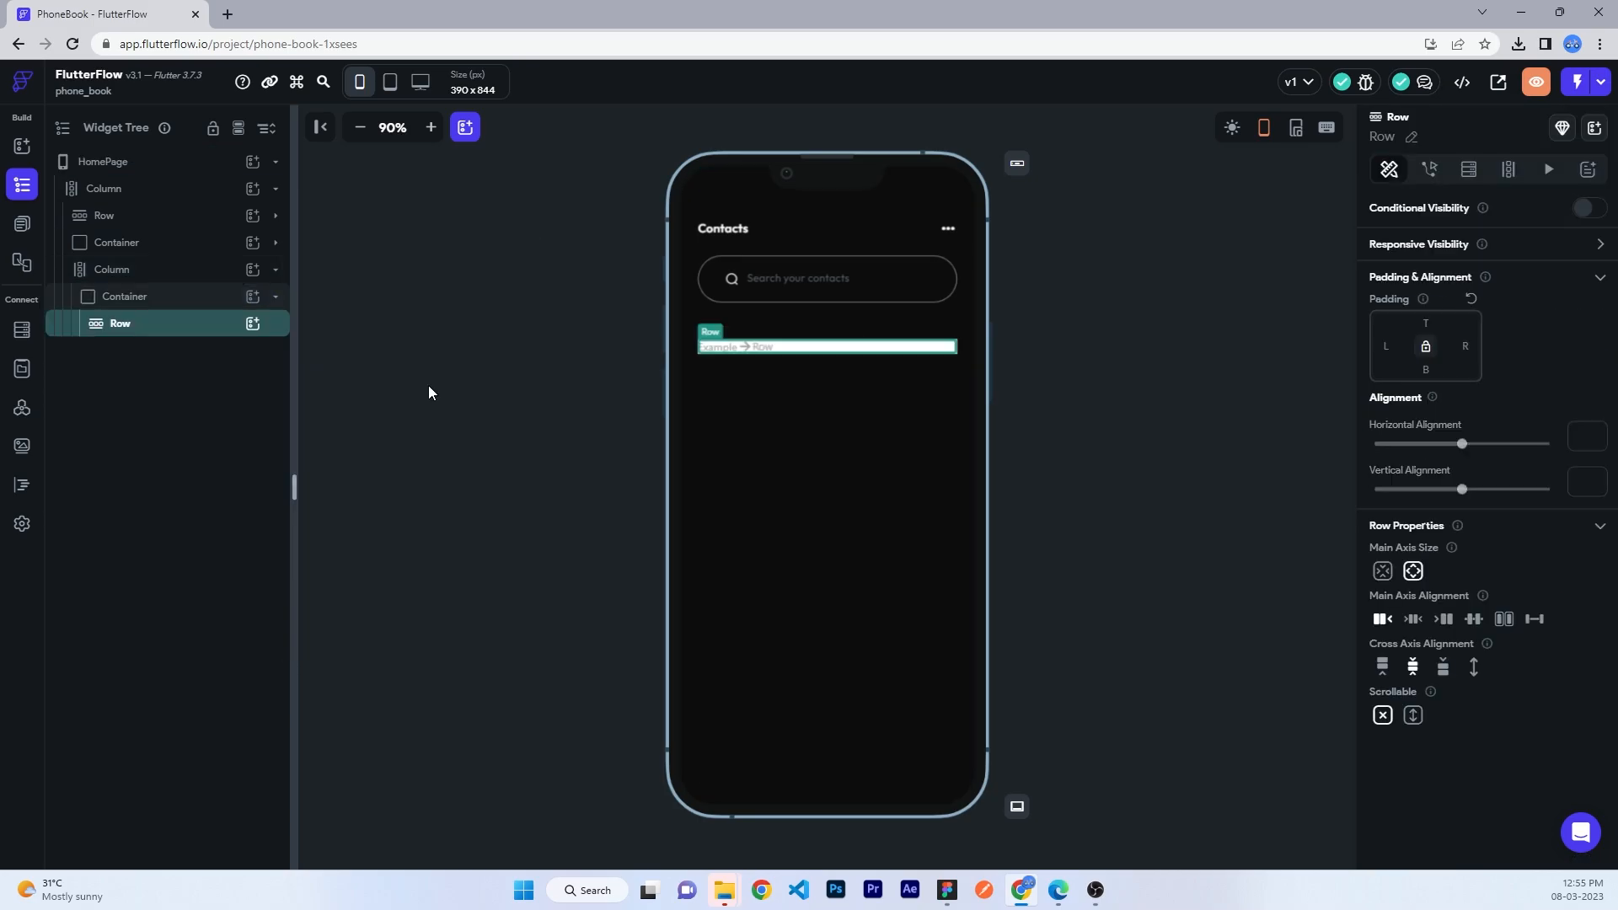
left_click(253, 325)
- Add a circular container to the row with a border and no fill colour
left_click(334, 518)
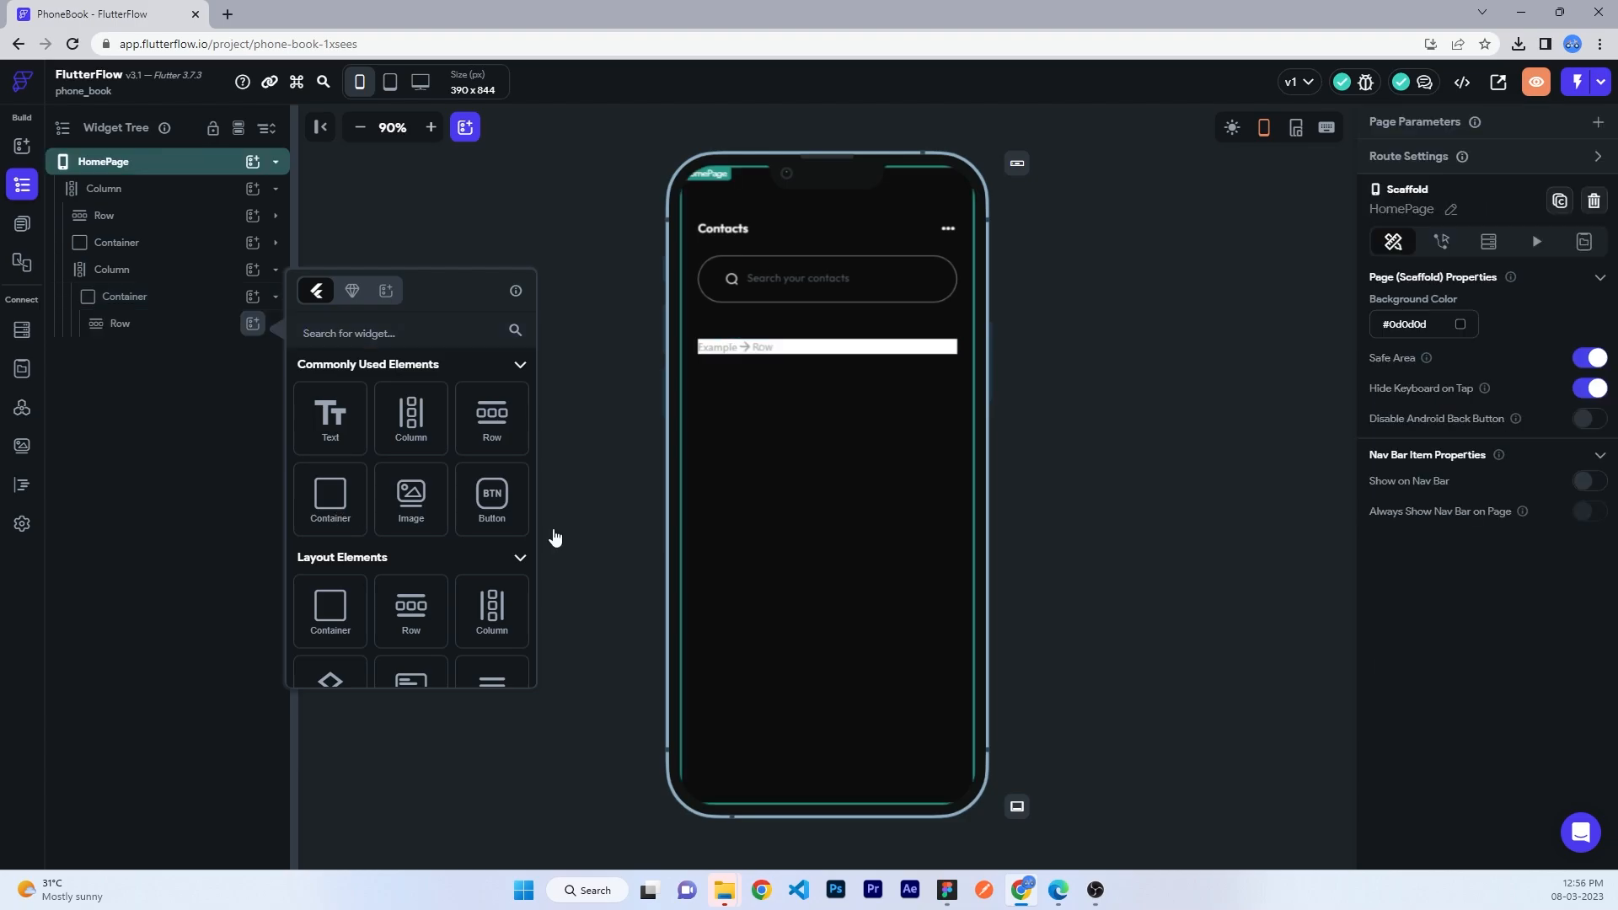
left_click(1404, 552)
type("60")
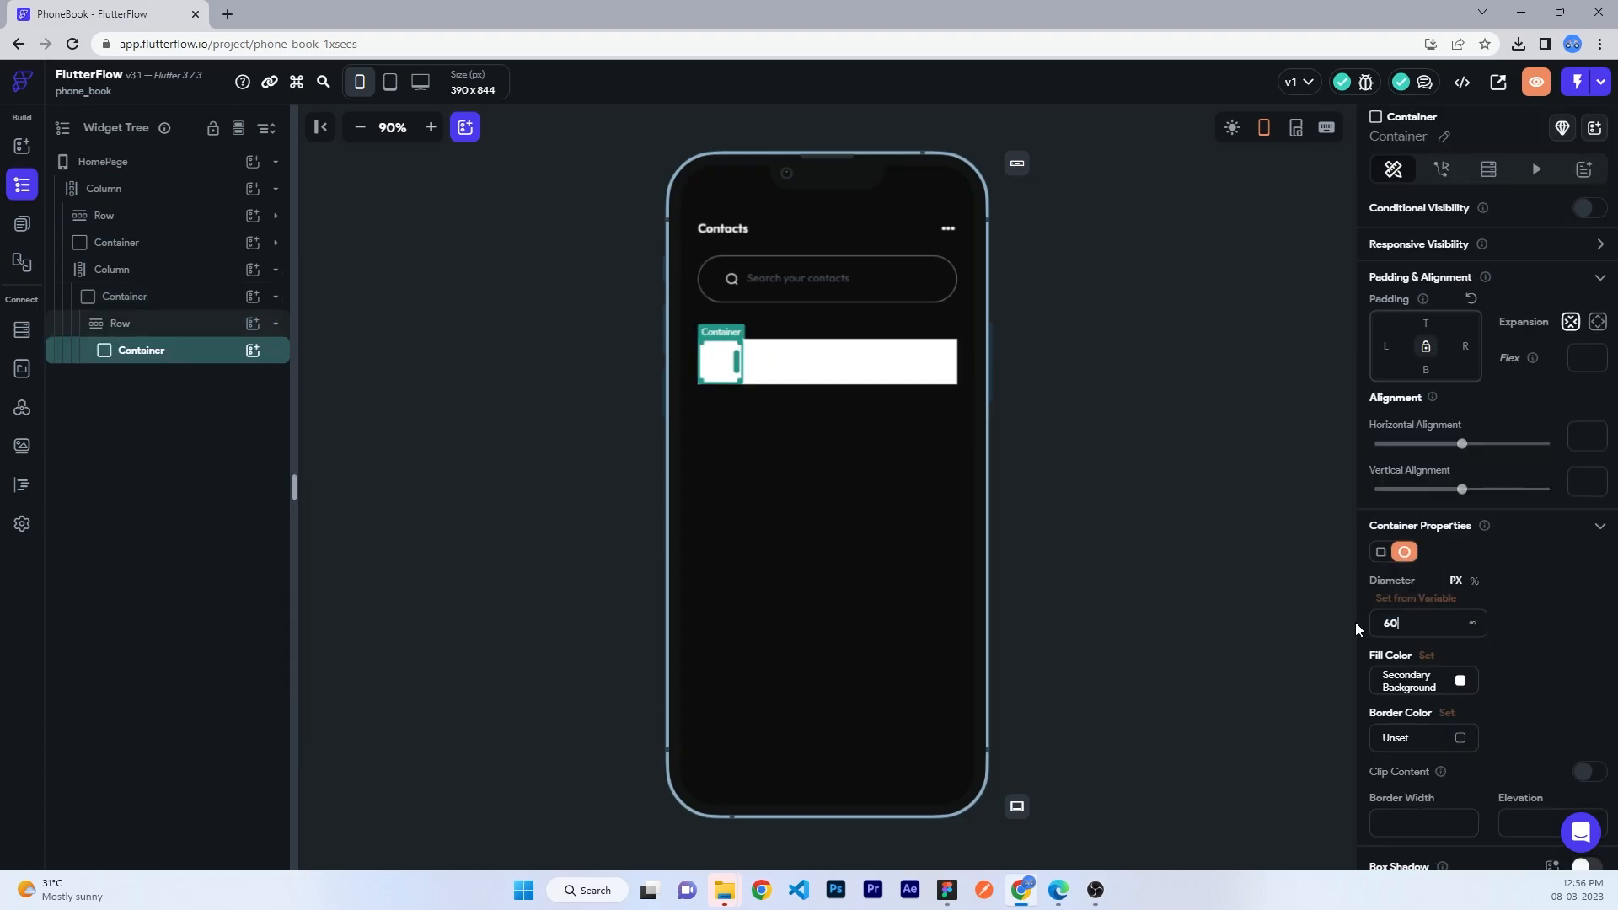
left_click(1428, 742)
left_click(1460, 683)
left_click(892, 649)
- Put a bold white (fff) text label inside the circle
left_click(253, 351)
left_click(333, 440)
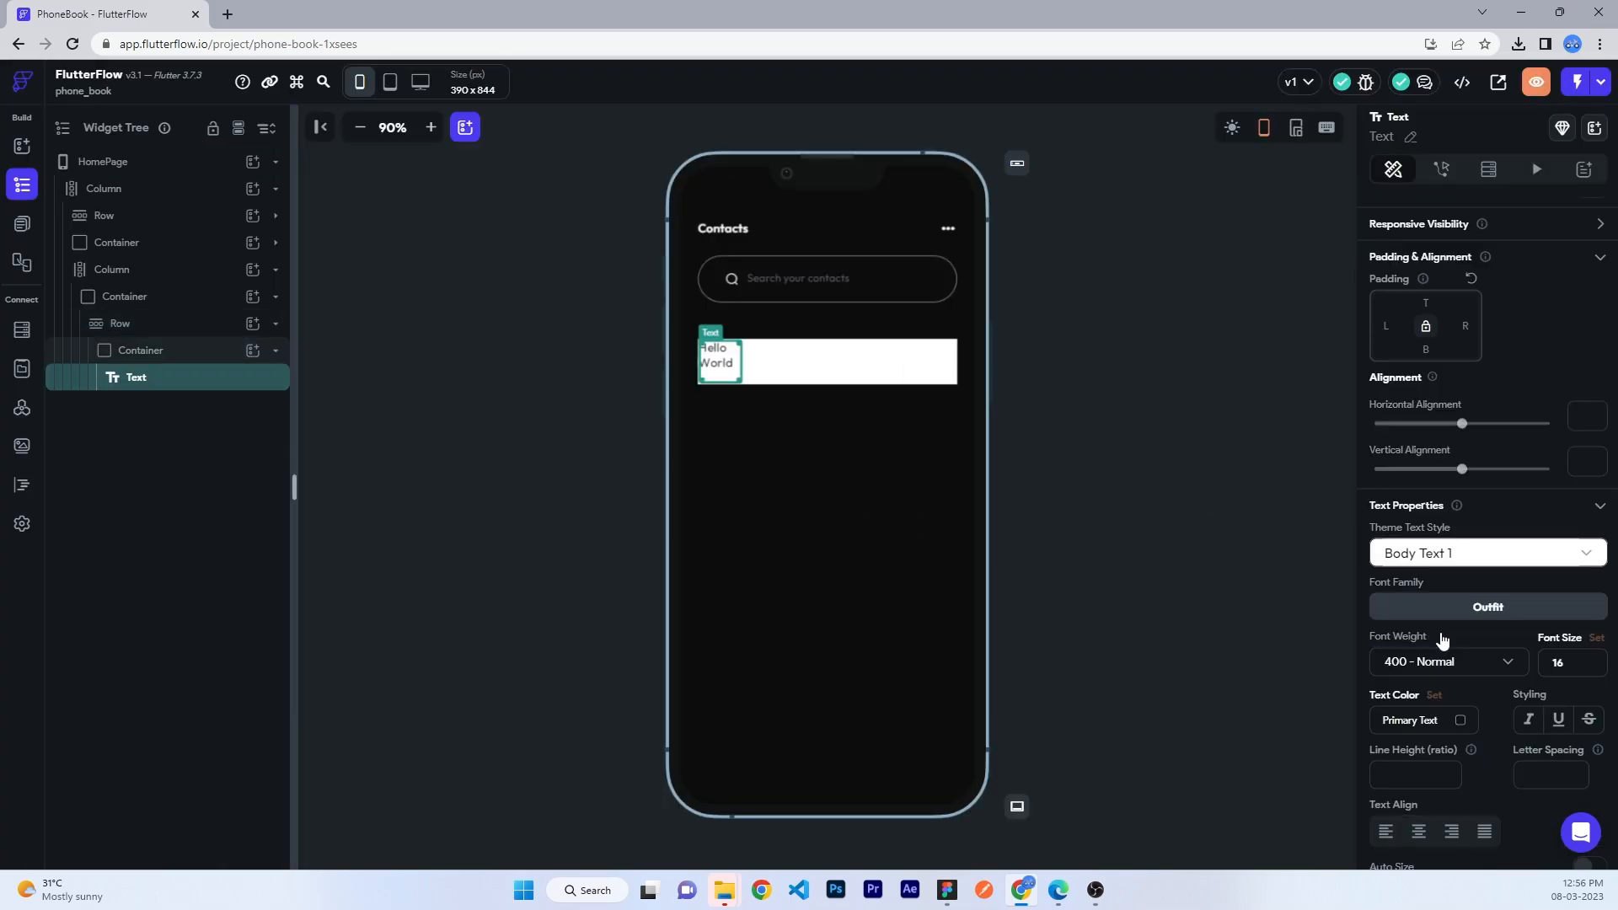
scroll(1448, 502, "down", 2)
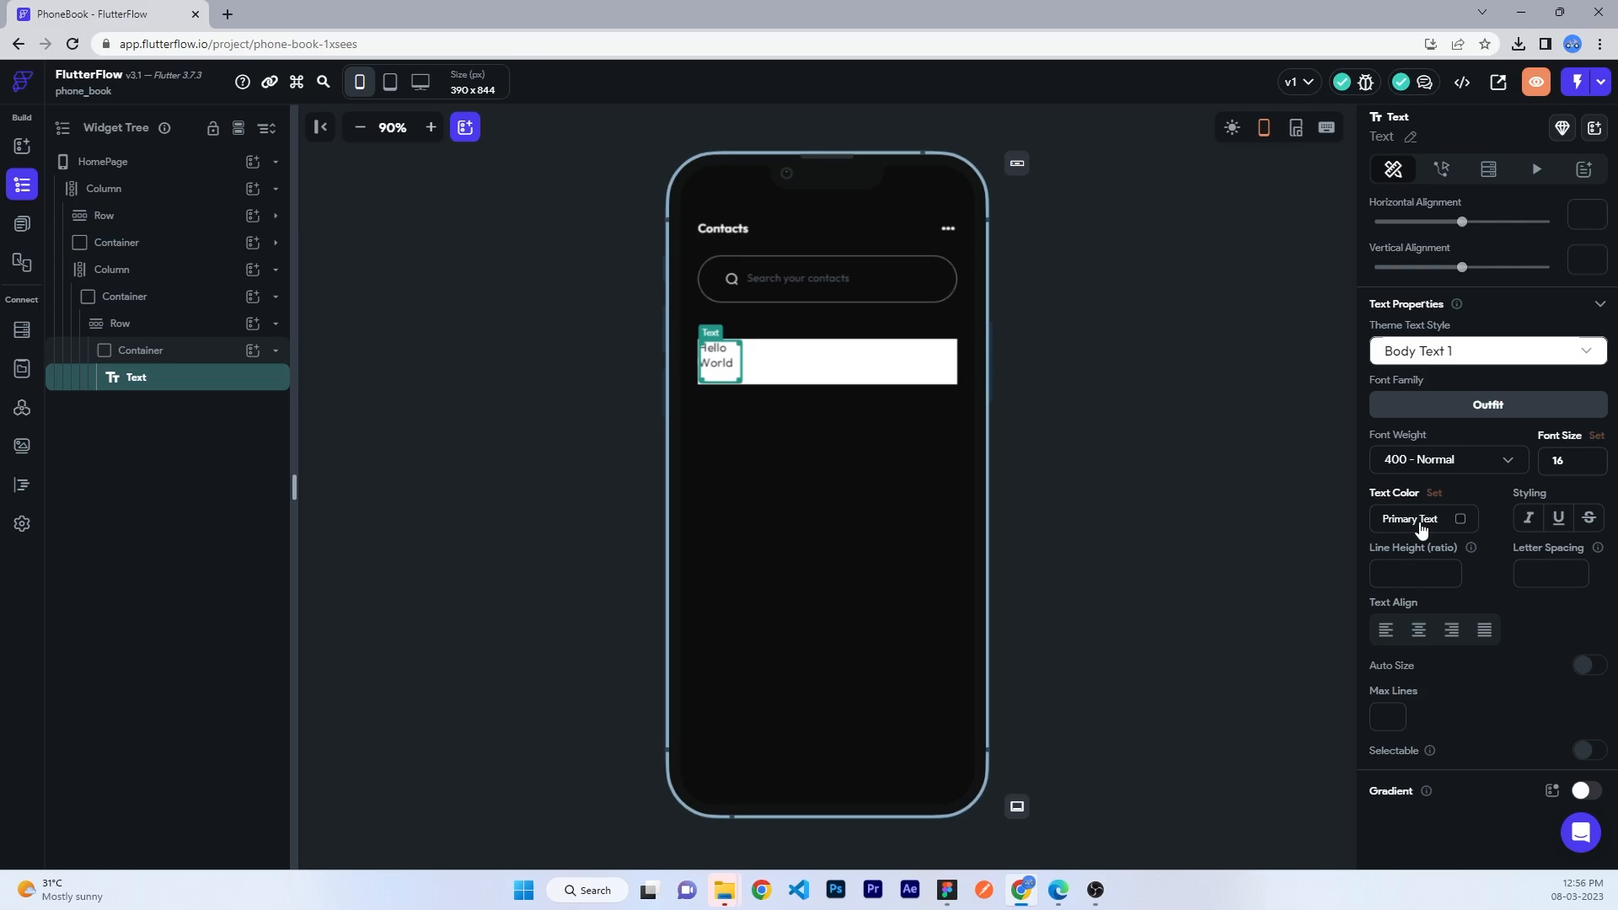
left_click(1421, 520)
type("fff")
key("Return")
left_click(1480, 460)
left_click(1415, 579)
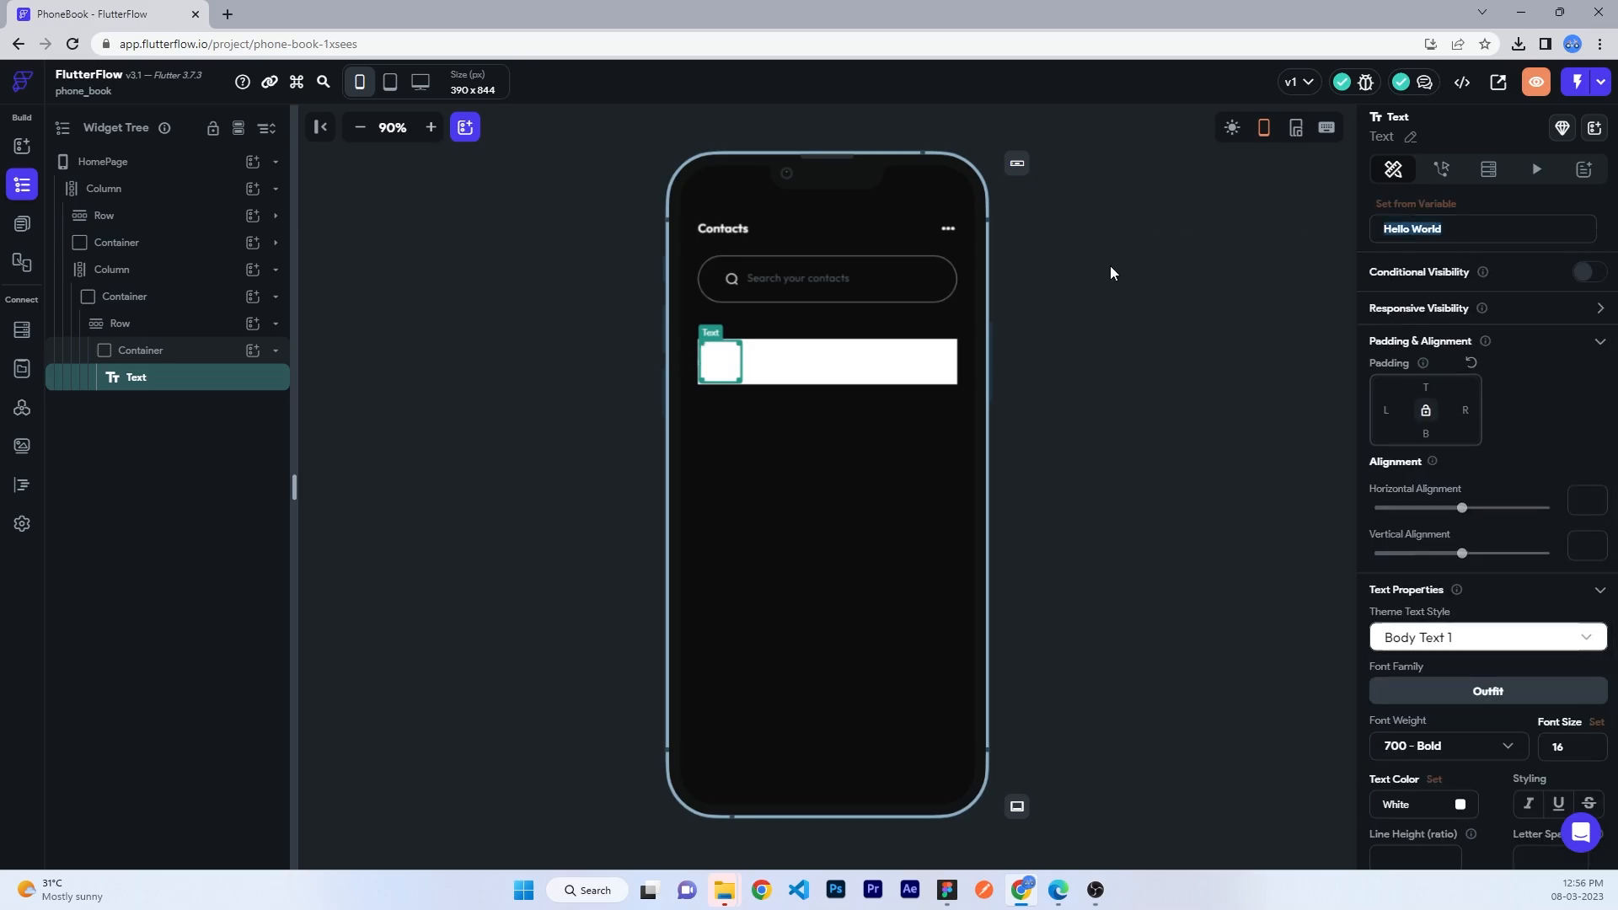
- Remove the white fill from the outer container holding the avatar row
left_click(155, 350)
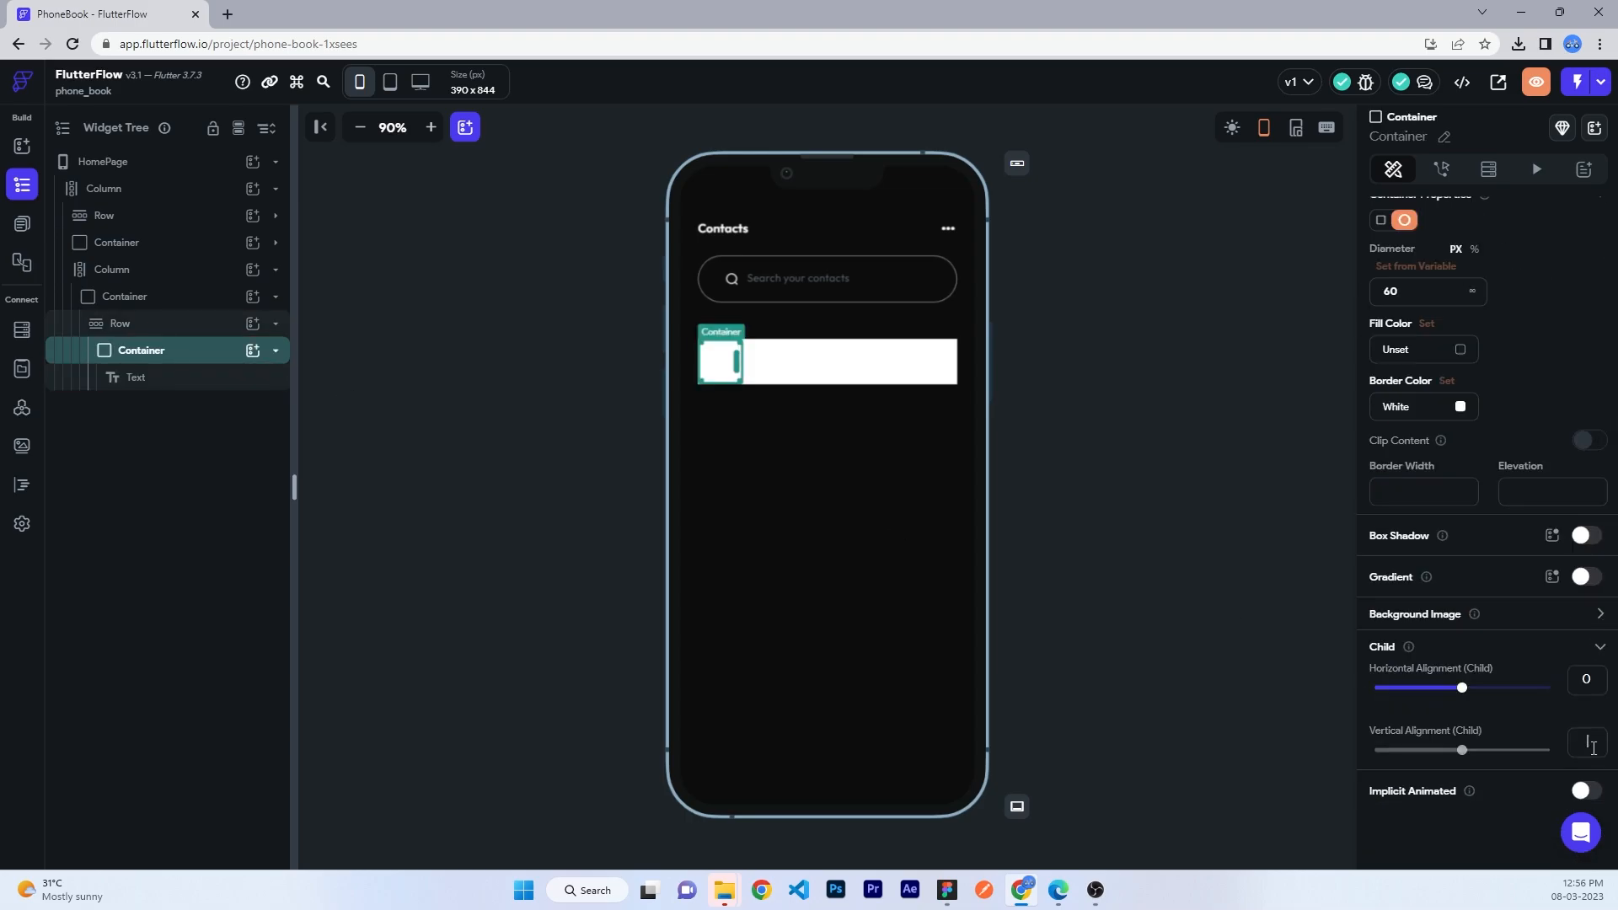
left_click(163, 346)
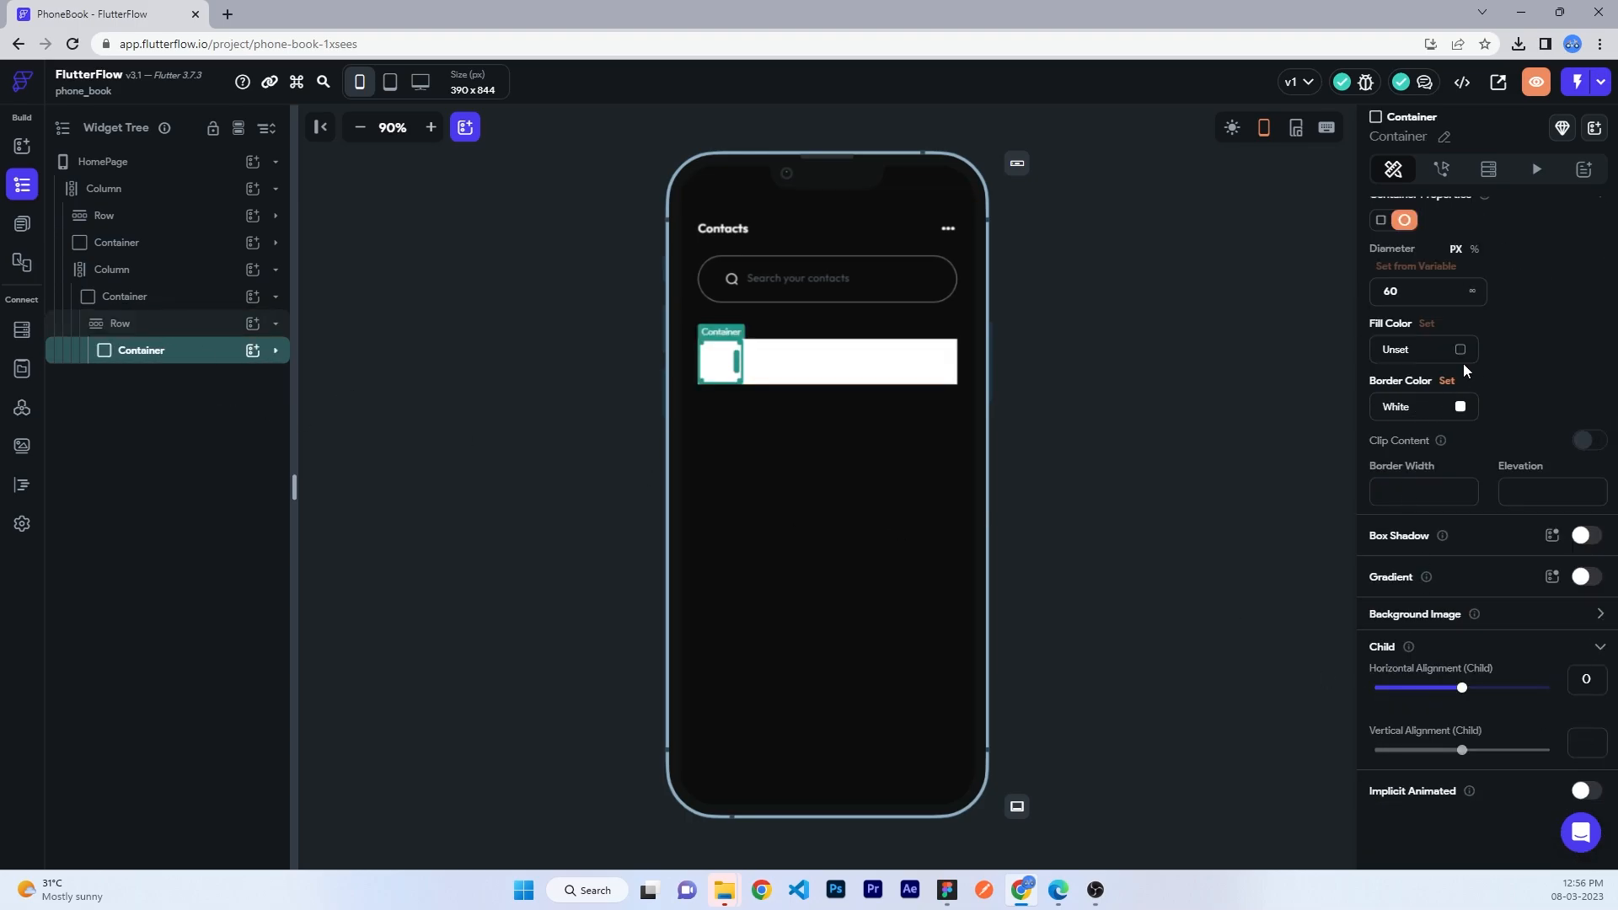
scroll(1462, 362, "up", 1)
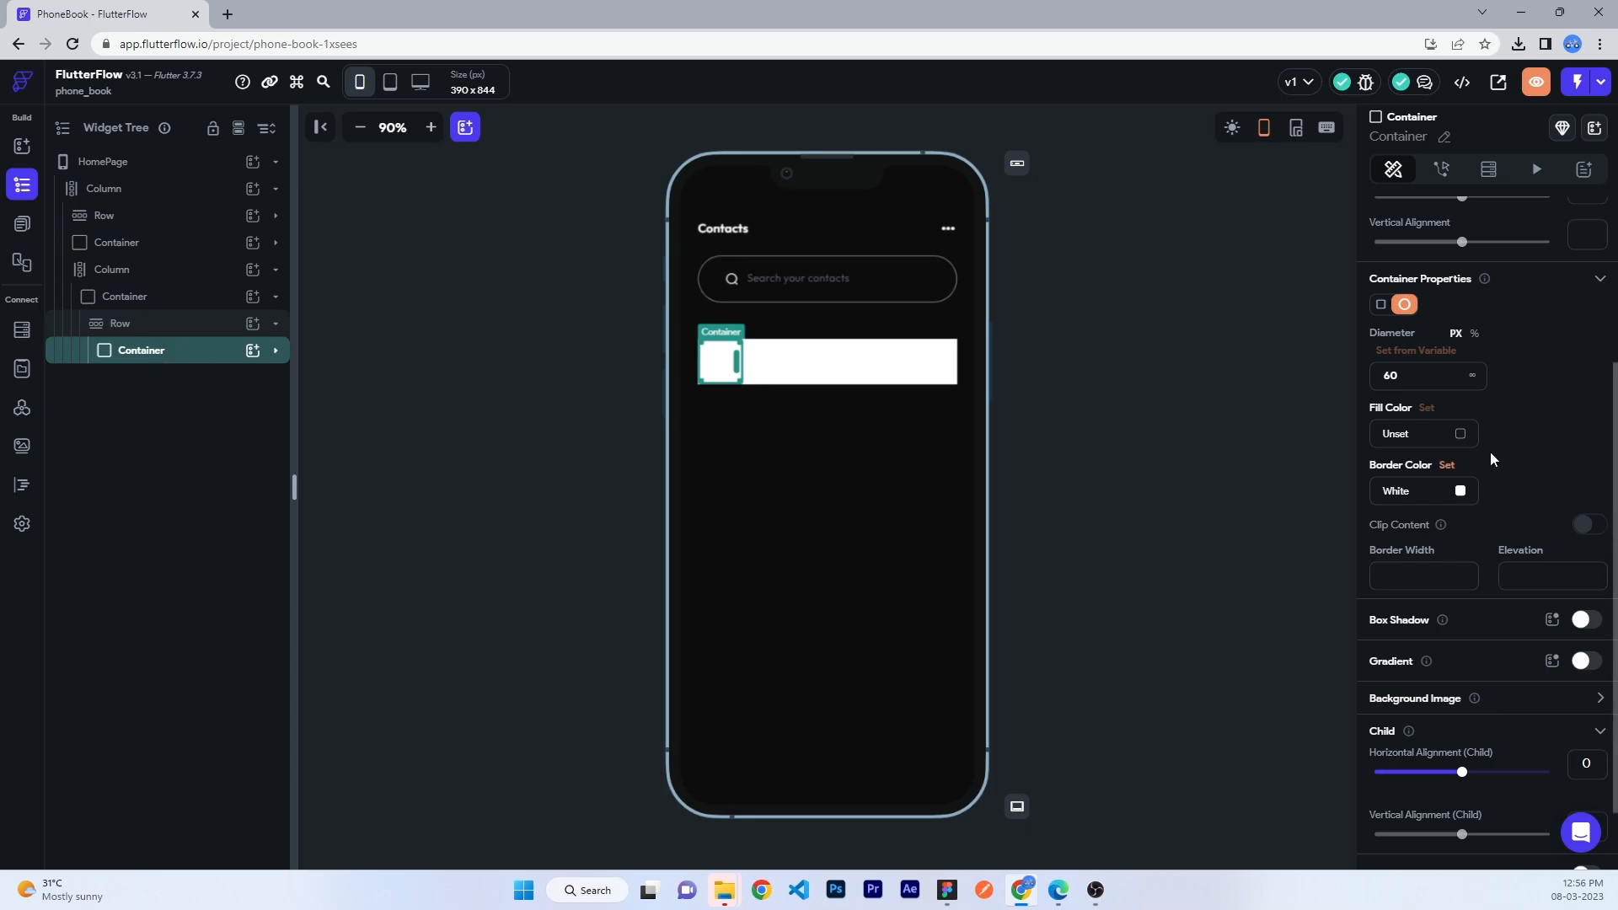
left_click(1460, 433)
left_click(410, 305)
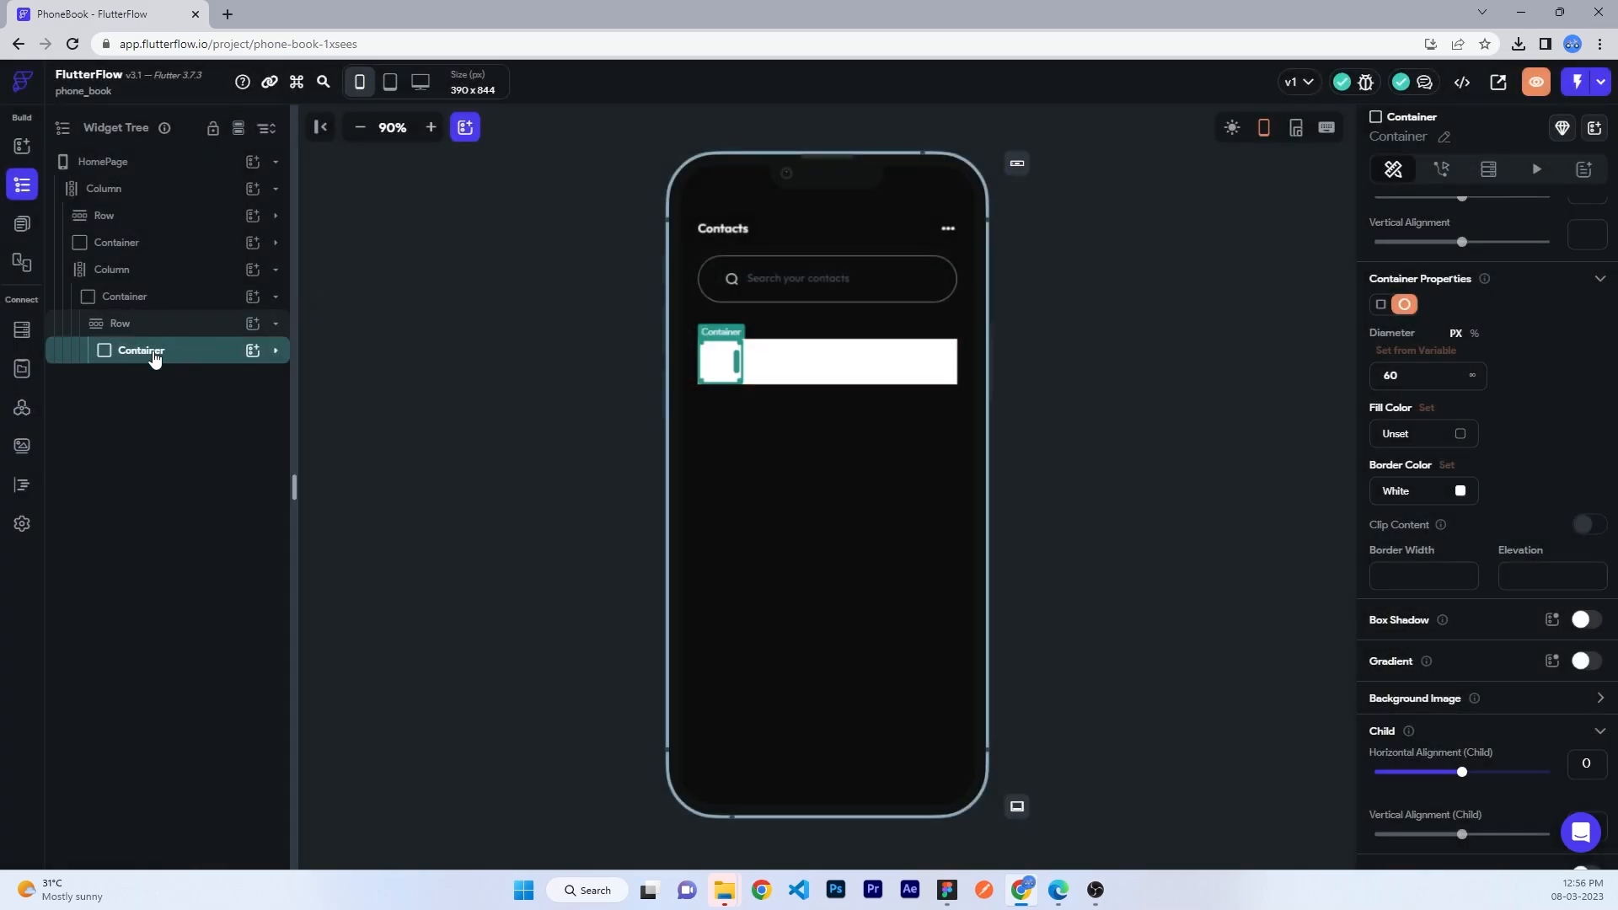
left_click(135, 296)
left_click(1460, 433)
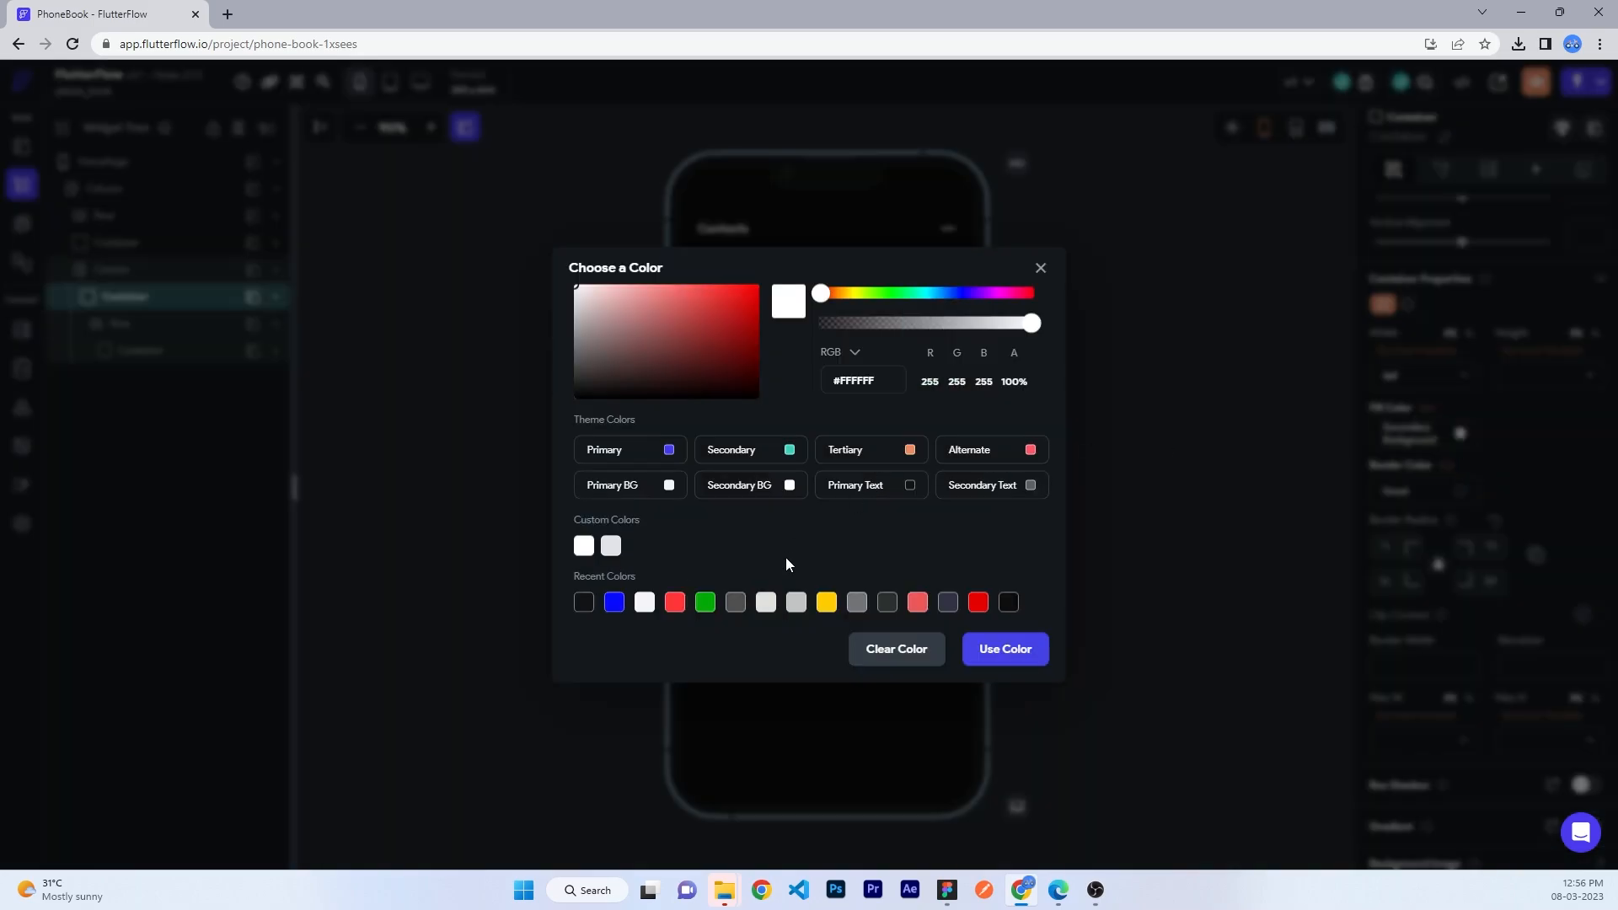
left_click(894, 651)
left_click(1116, 436)
- Inspect the circle avatar and its 'A' label on the canvas
left_click(730, 361)
left_click(1025, 375)
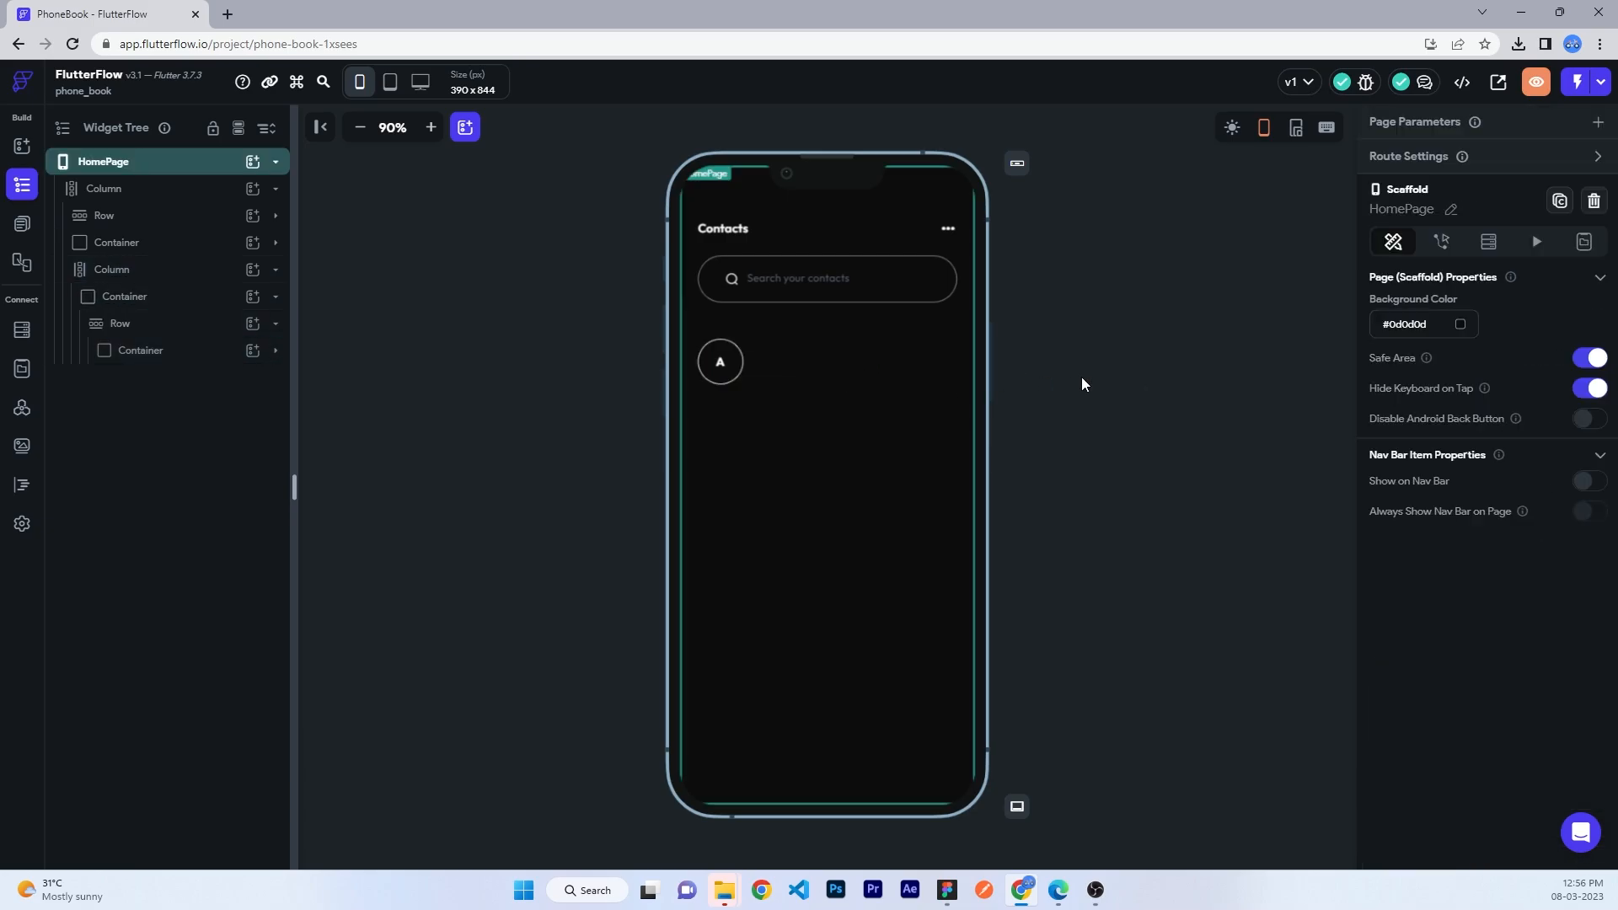
left_click(721, 362)
scroll(1561, 669, "down", 1)
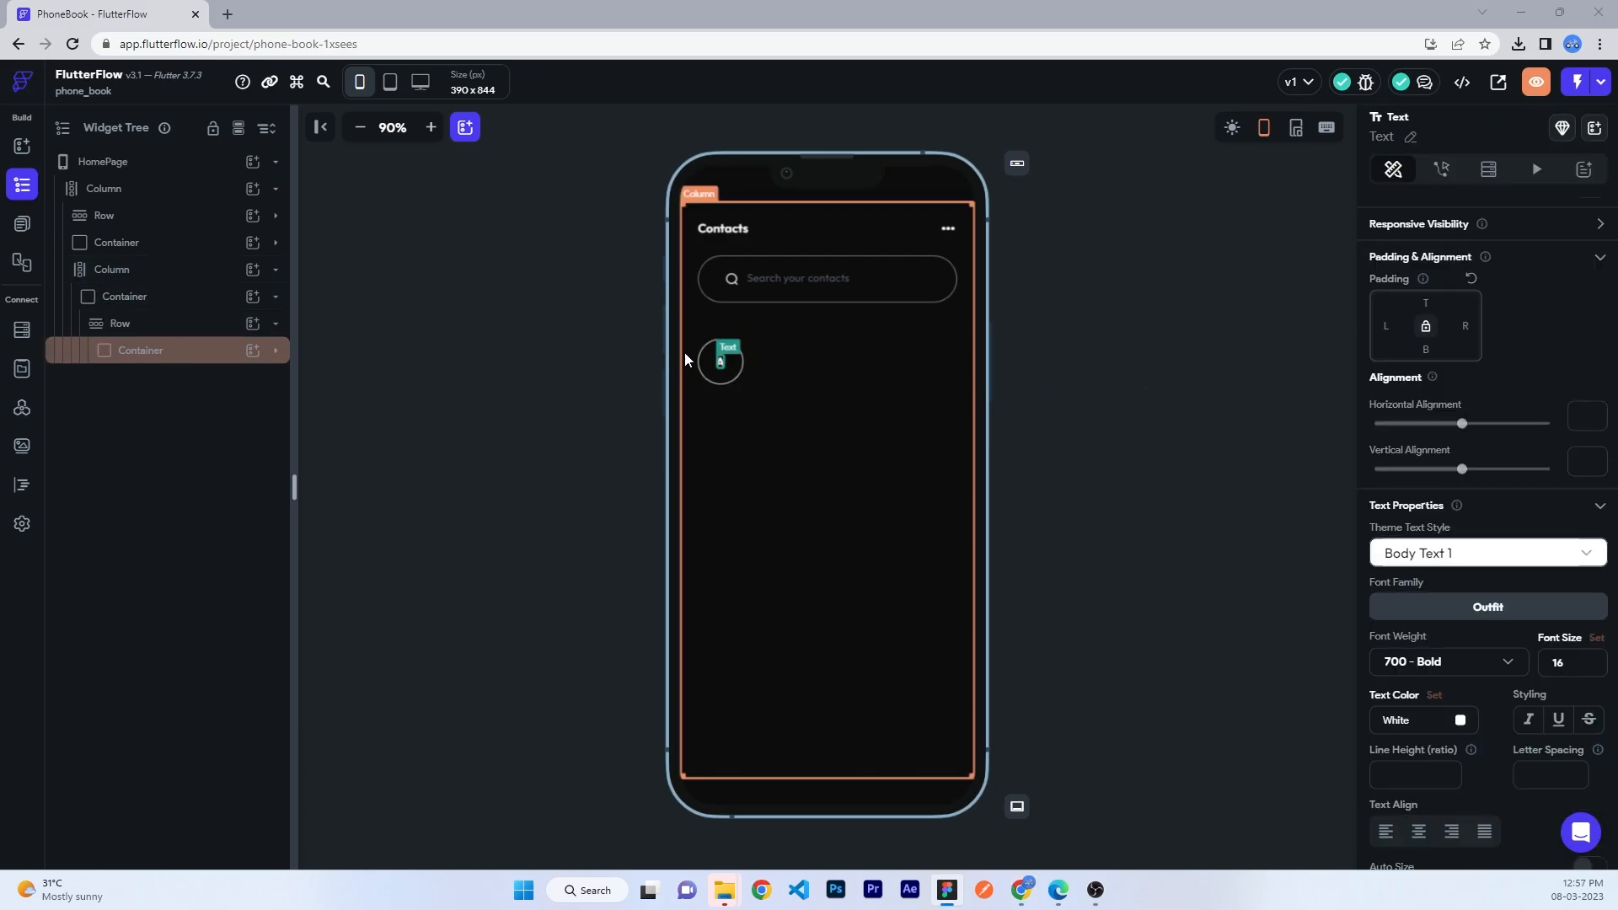
left_click(706, 360)
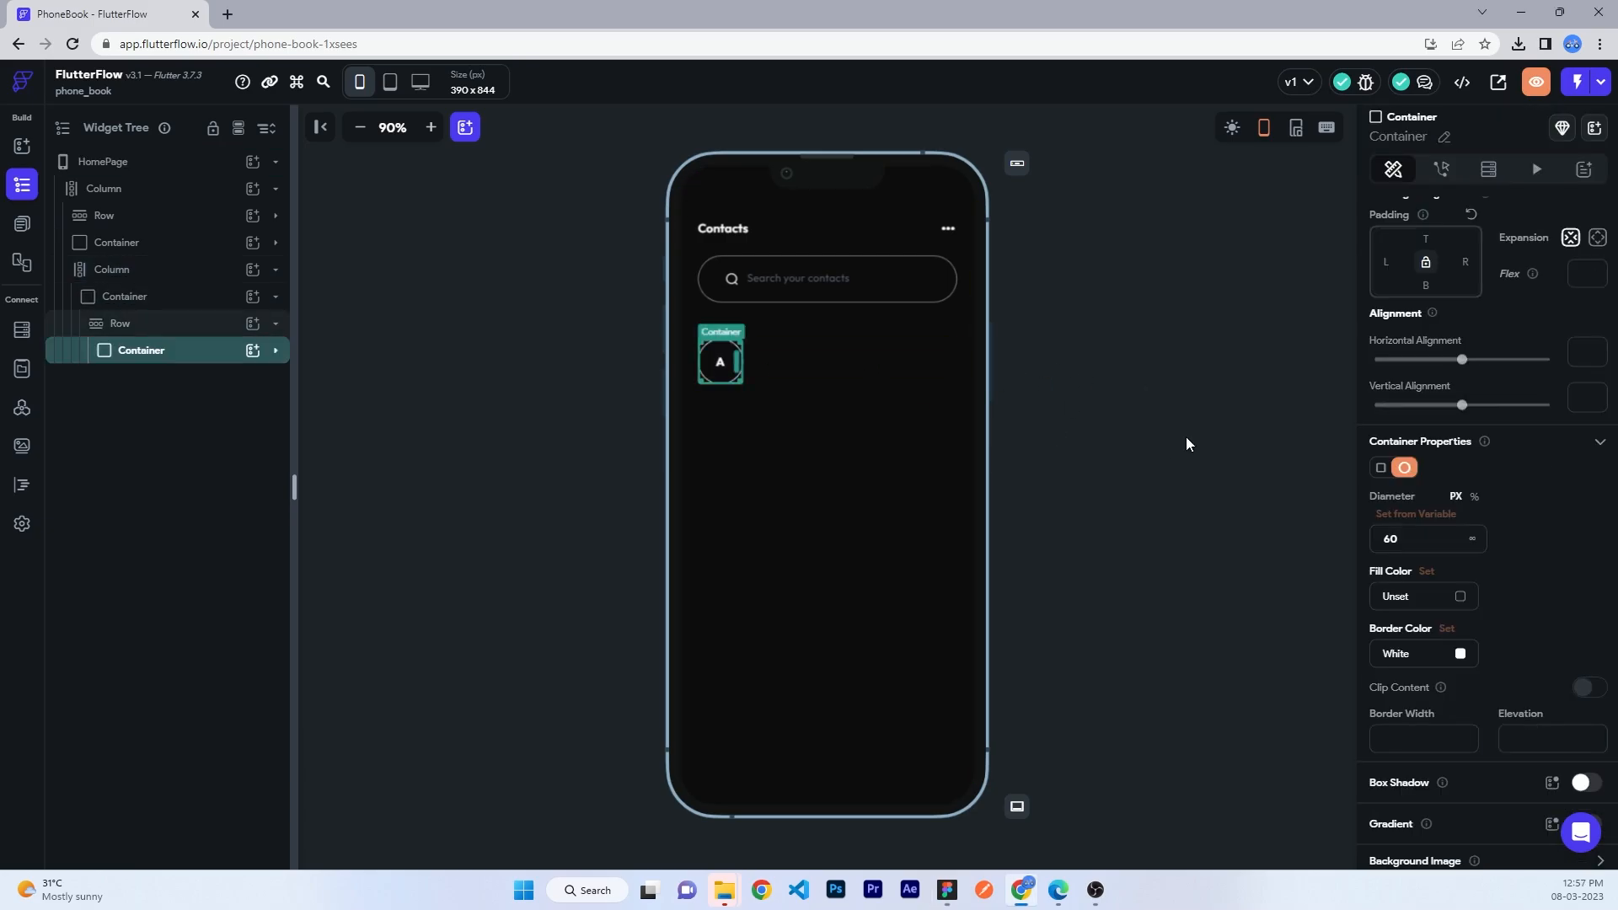
left_click(1103, 492)
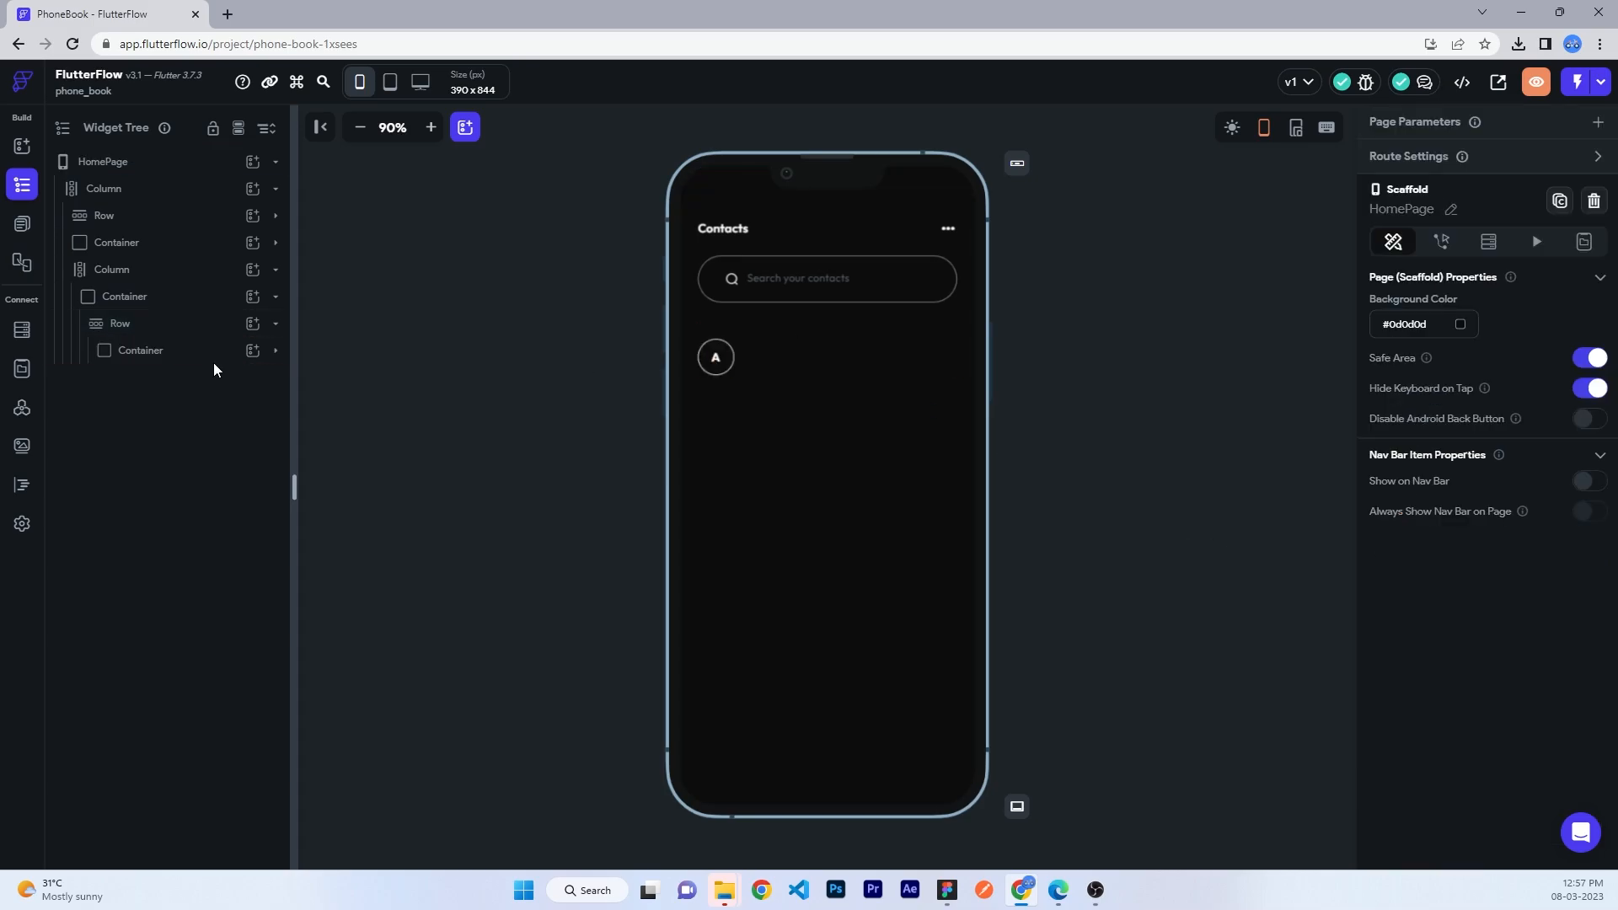
- Add a Column beside the avatar with 16 left padding
left_click(252, 323)
left_click(433, 424)
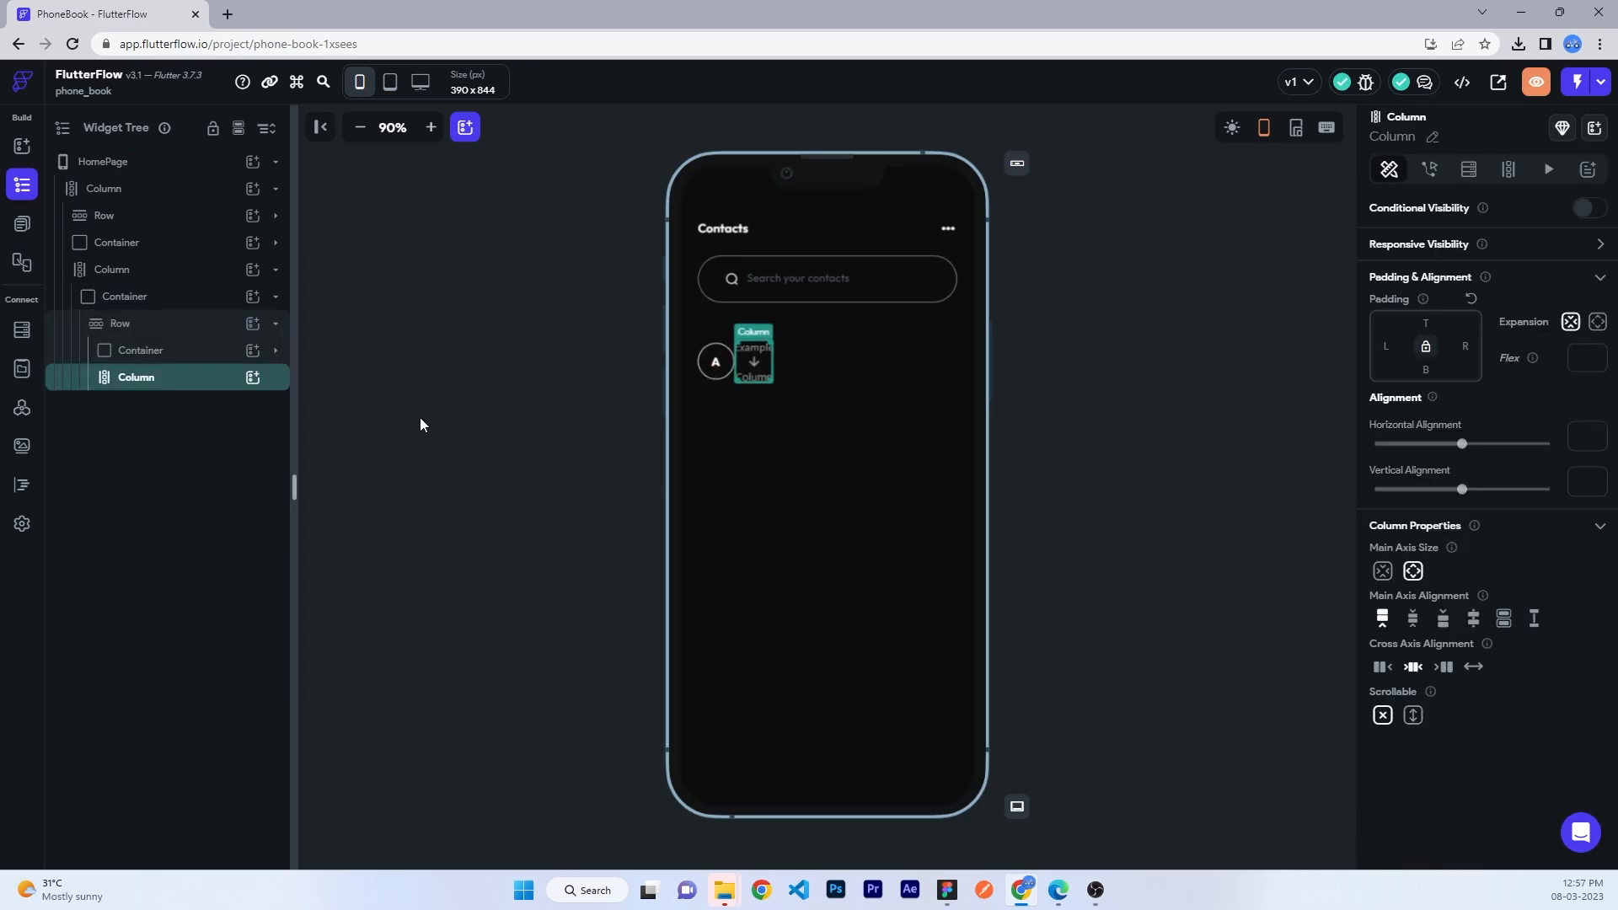
left_click(1384, 346)
type("16")
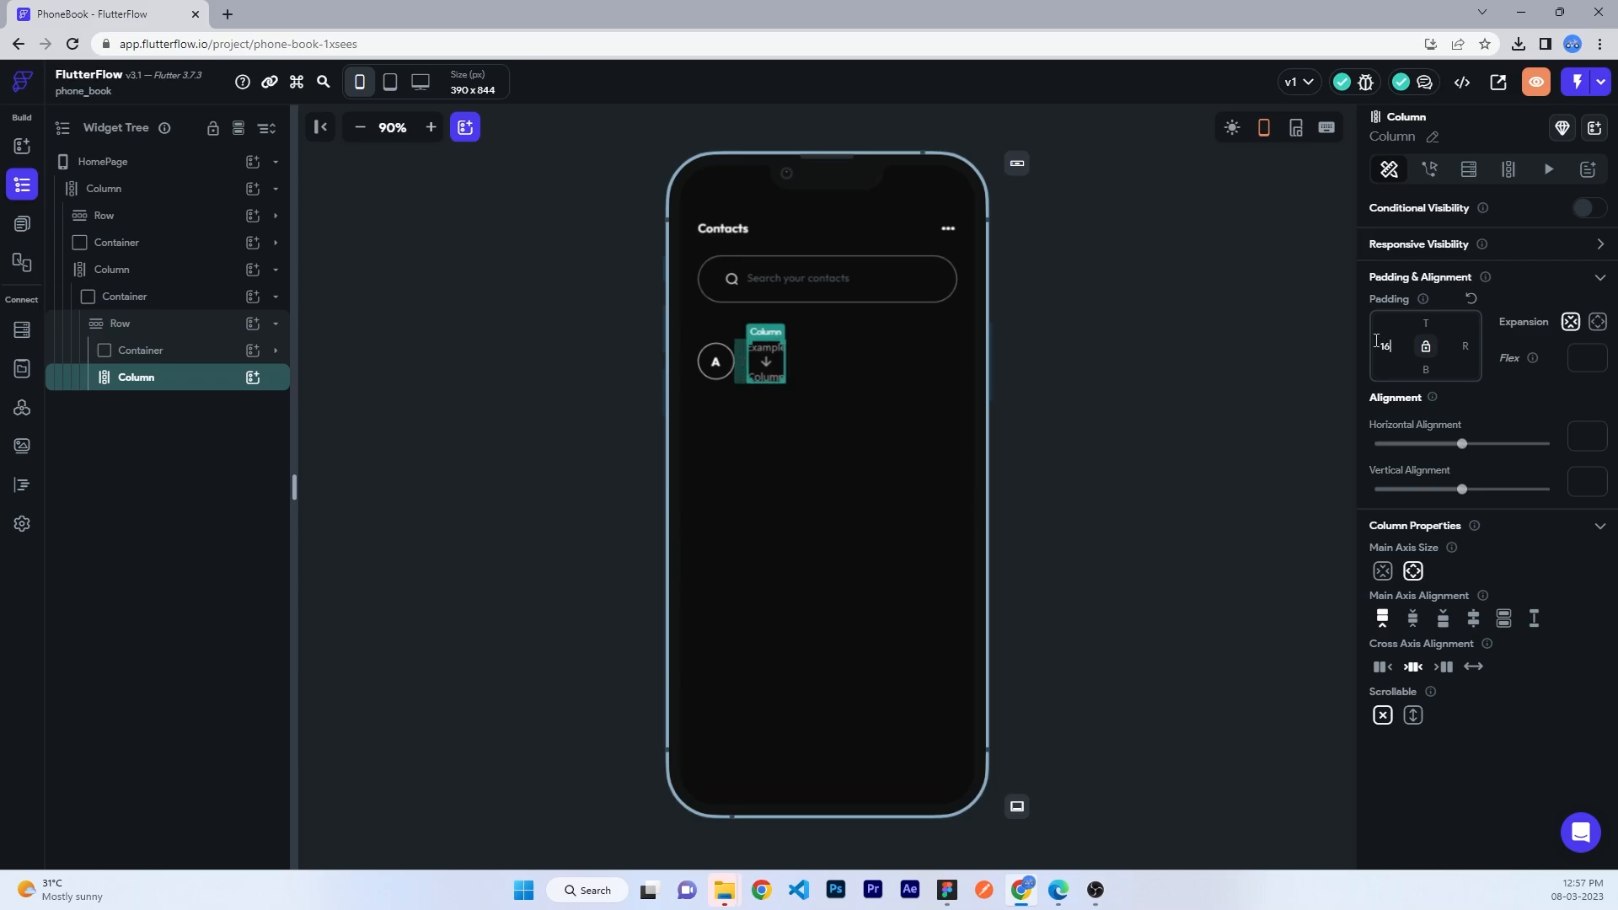
- Add a Text with the contact's name in white, medium weight, inside the column
left_click(252, 378)
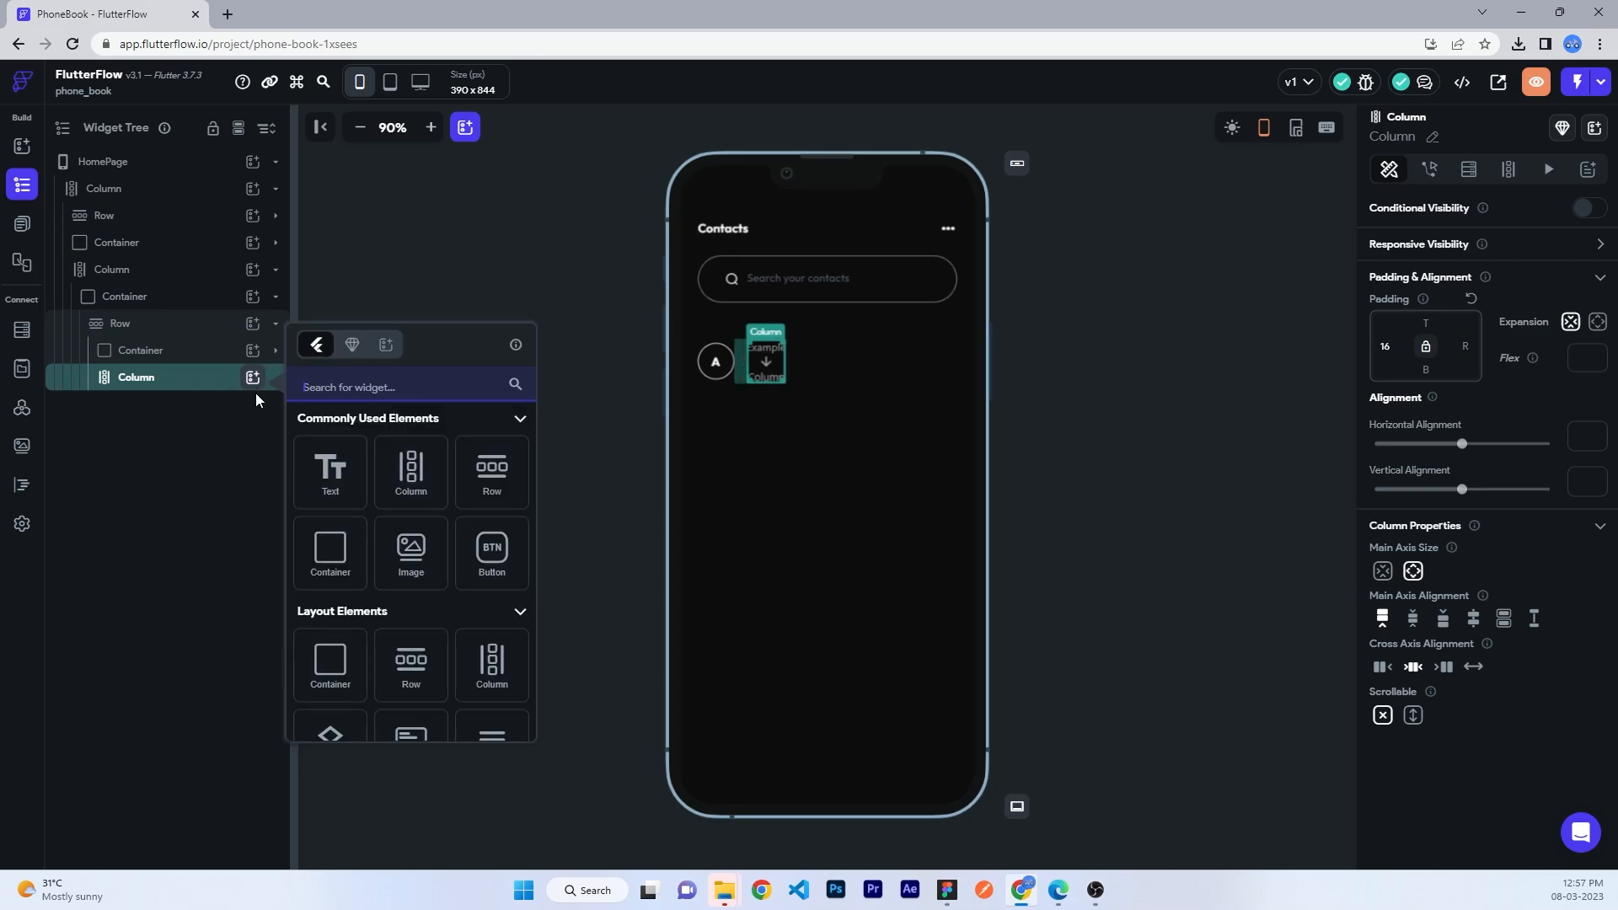
left_click(330, 470)
triple_click(1444, 227)
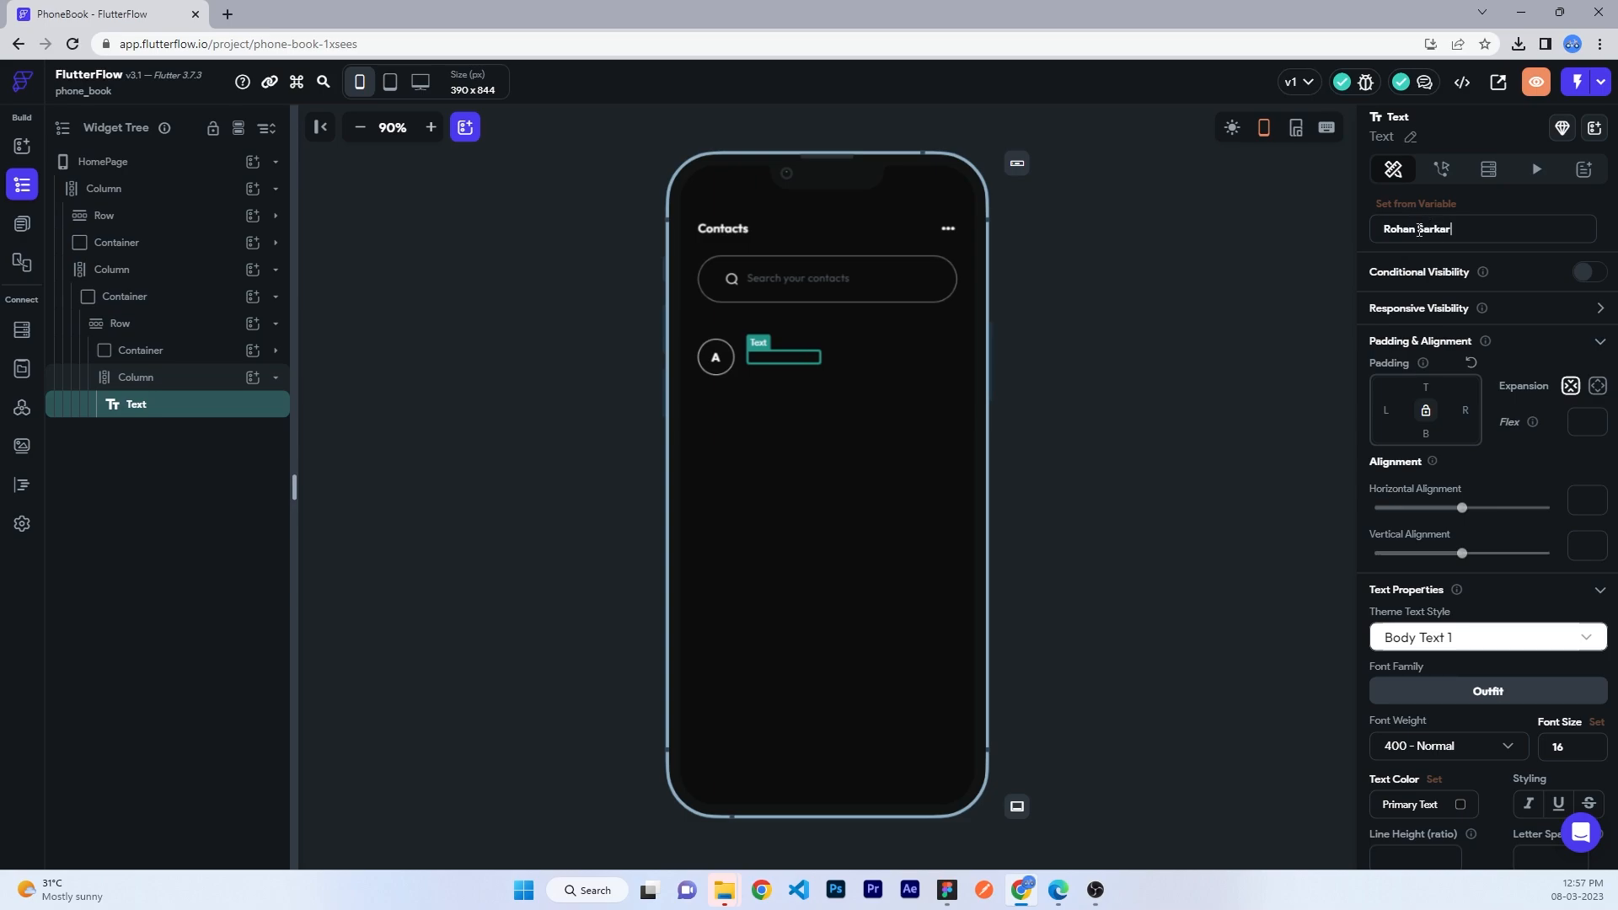
left_click(1423, 806)
type("fff")
key("Return")
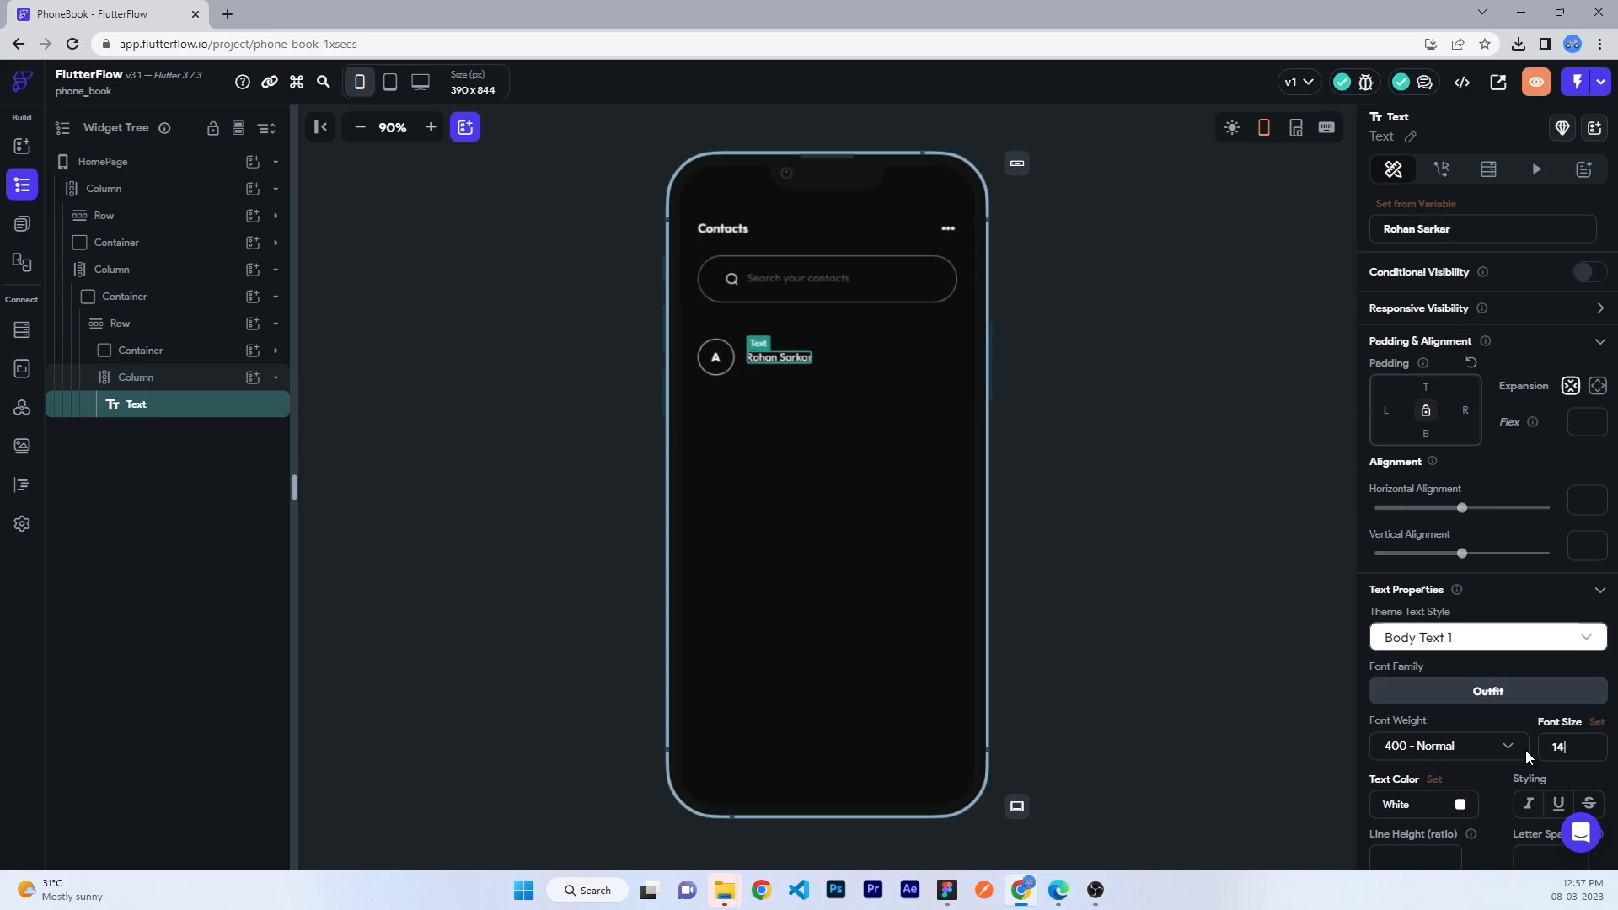
left_click(1523, 748)
left_click(918, 558)
- Add a second Text below the name with a sample phone number at size 12
left_click(252, 377)
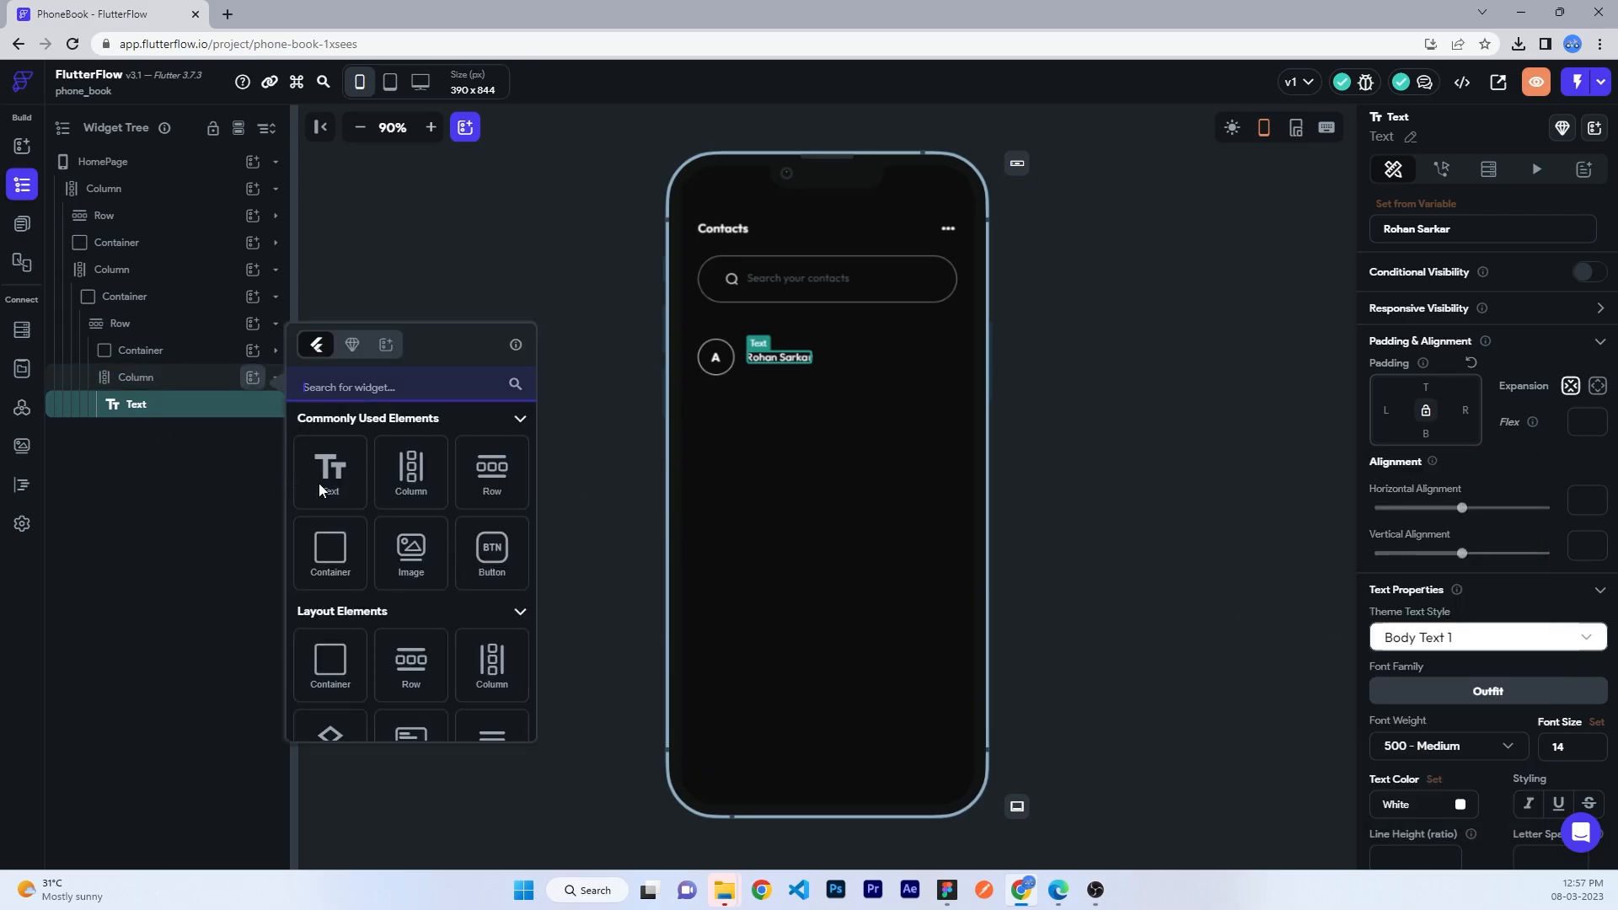
left_click(333, 482)
left_click(193, 377)
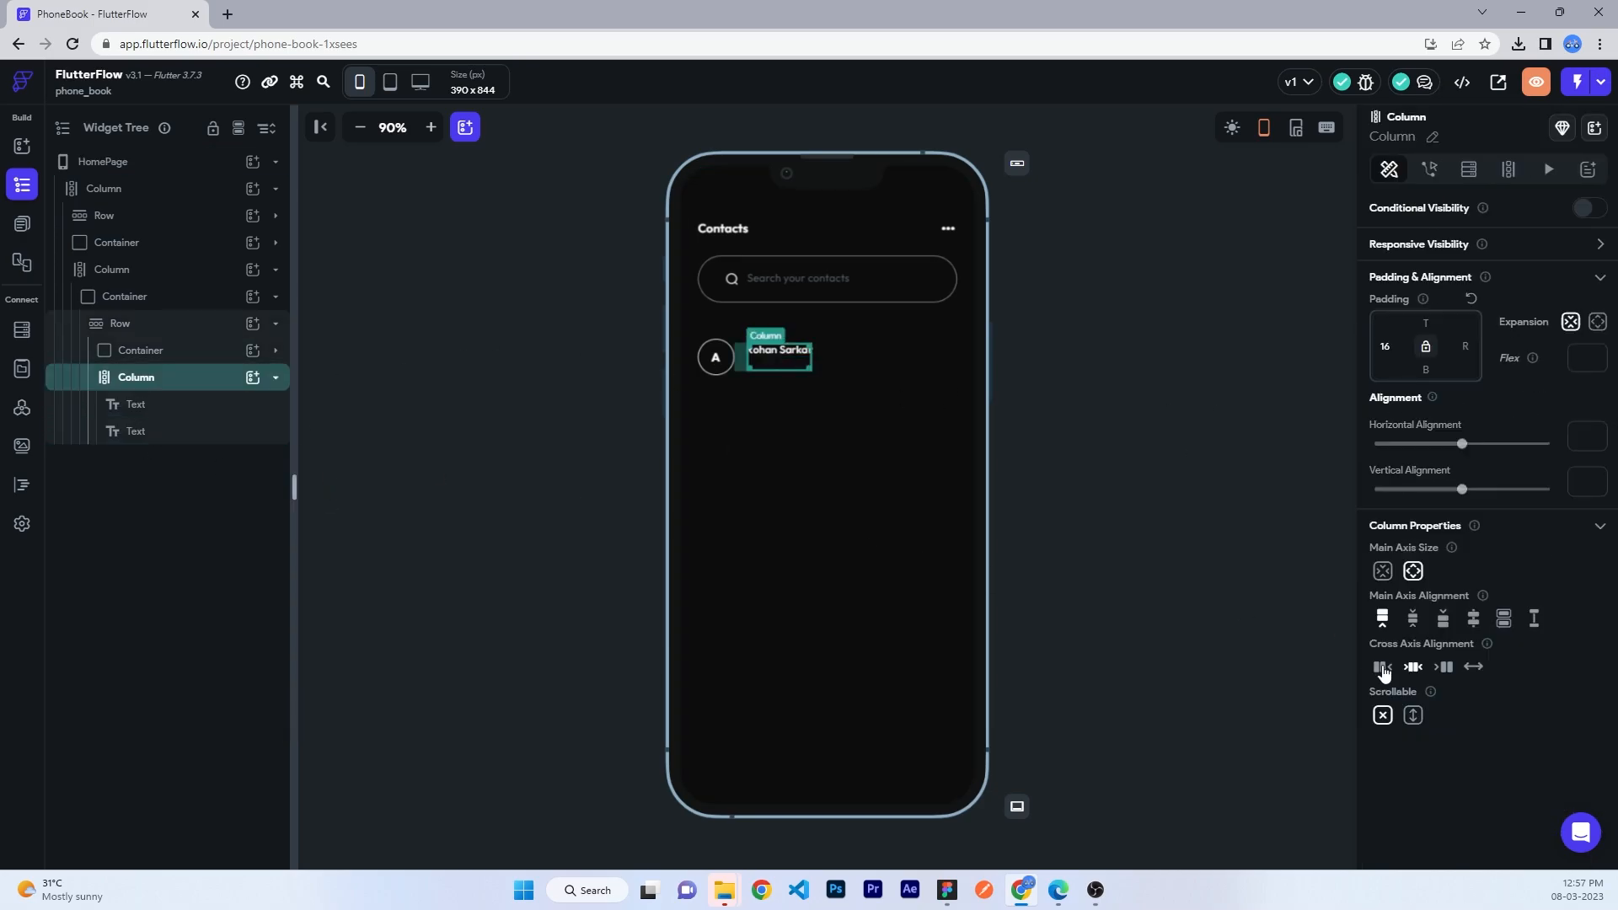
left_click(155, 431)
left_click_drag(1443, 228, 1382, 224)
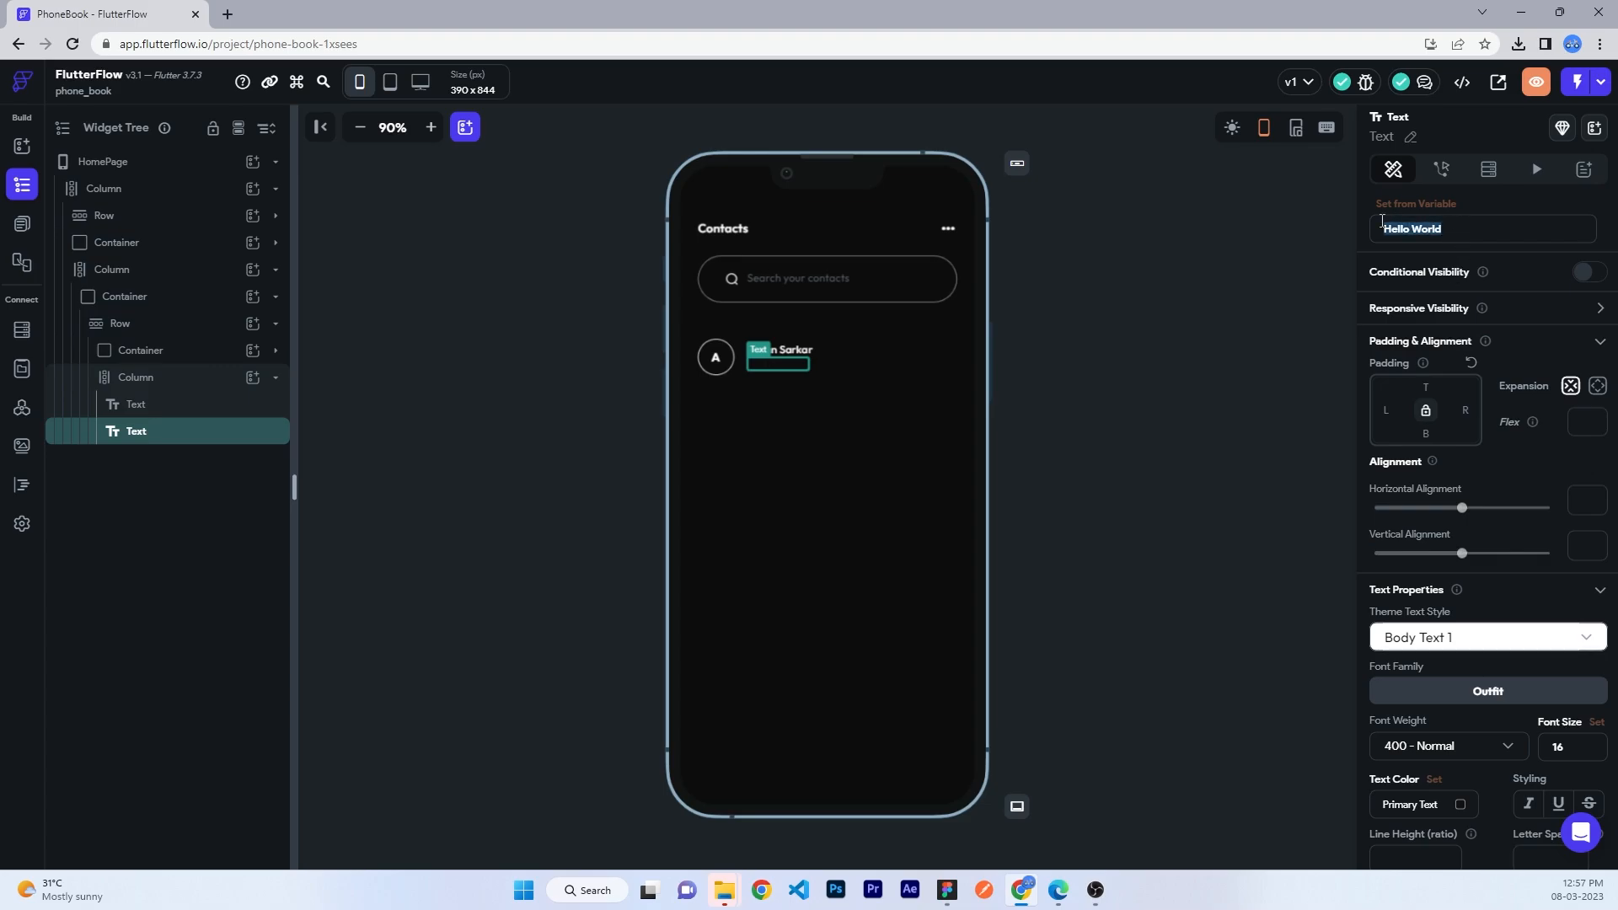
key("BackSpace")
scroll(1457, 630, "down", 1)
left_click_drag(1574, 662, 1457, 663)
type("12")
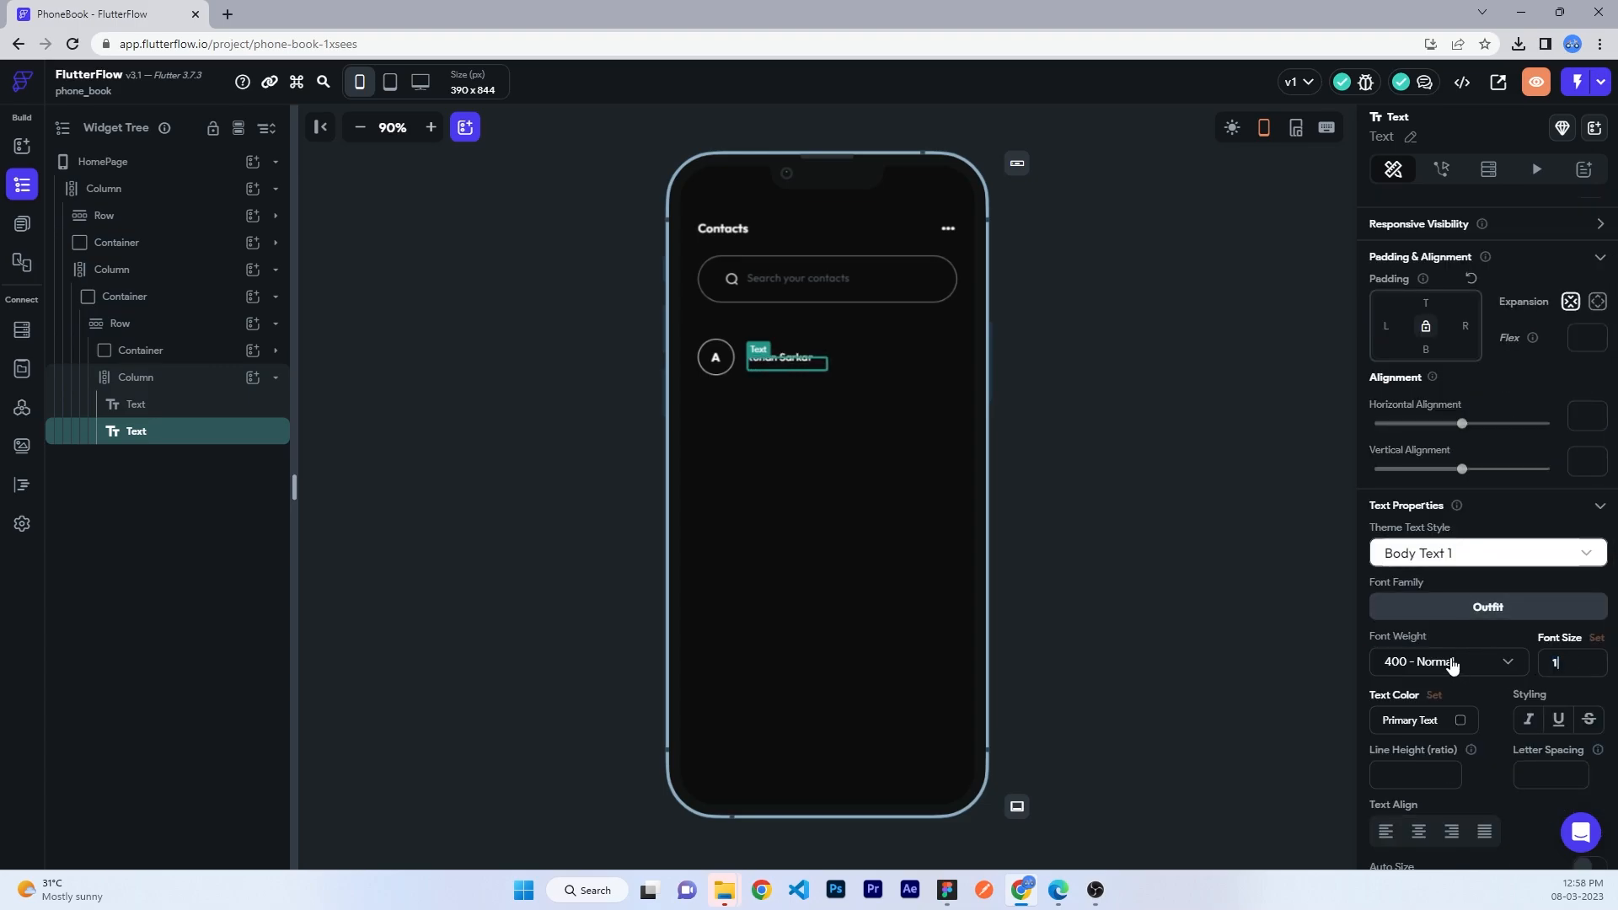
- Colour the phone-number text half-transparent white (#80ffffff)
left_click(1427, 722)
type("fff")
key("Return")
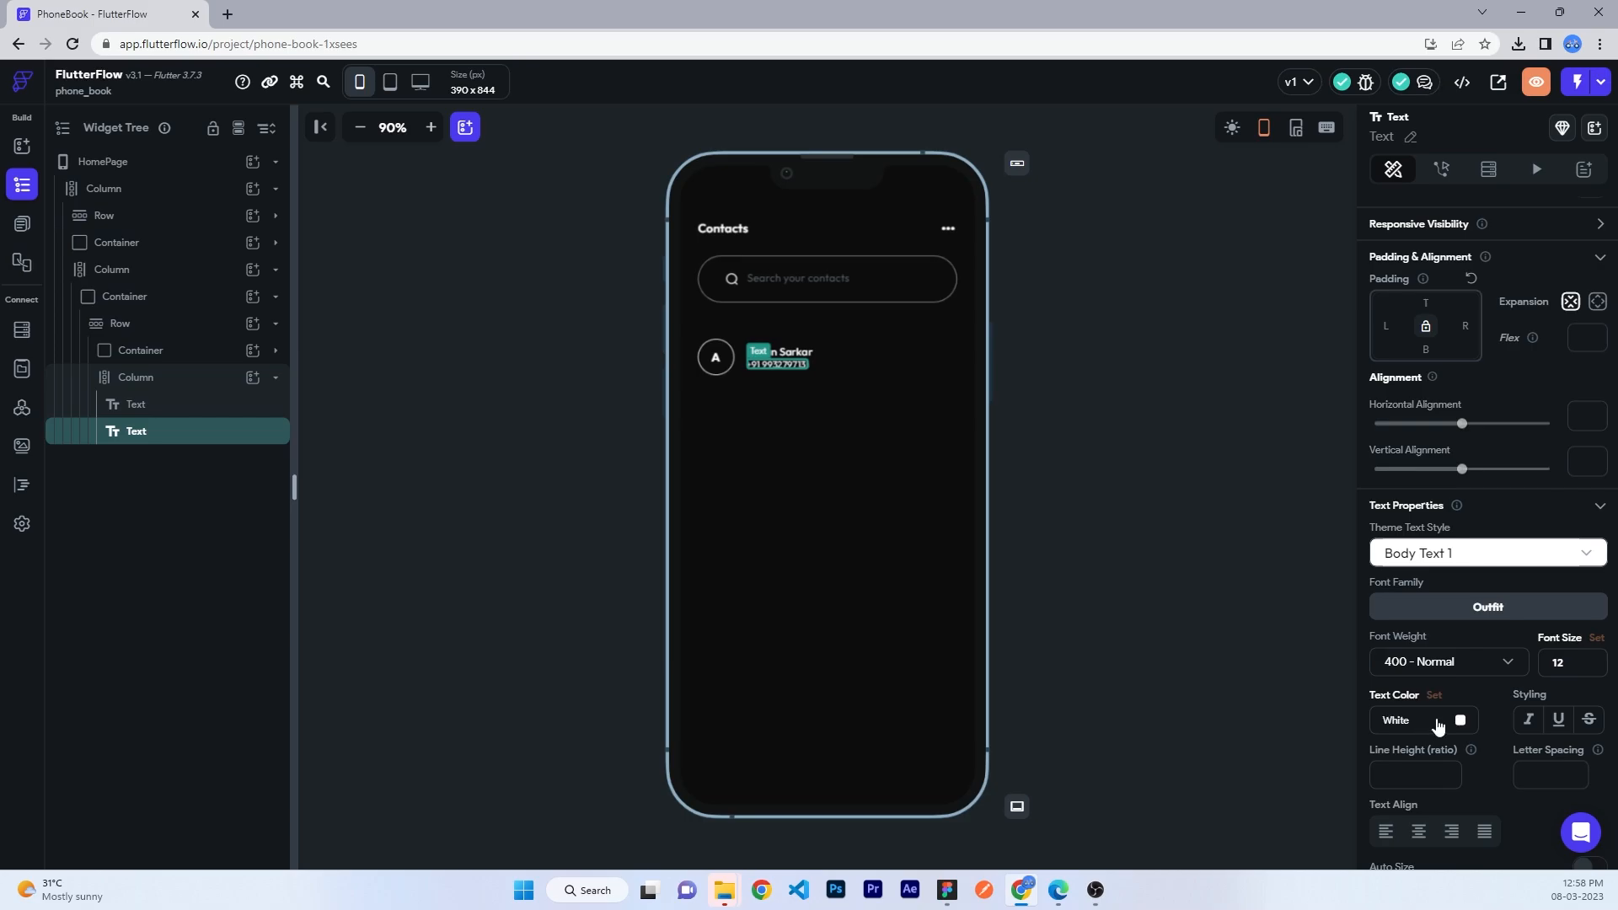
left_click(1460, 719)
left_click_drag(908, 326, 928, 331)
left_click(1005, 649)
left_click(151, 380)
- Expand the name column and add an IconButton at the end of the contact row
left_click(1598, 321)
left_click(253, 324)
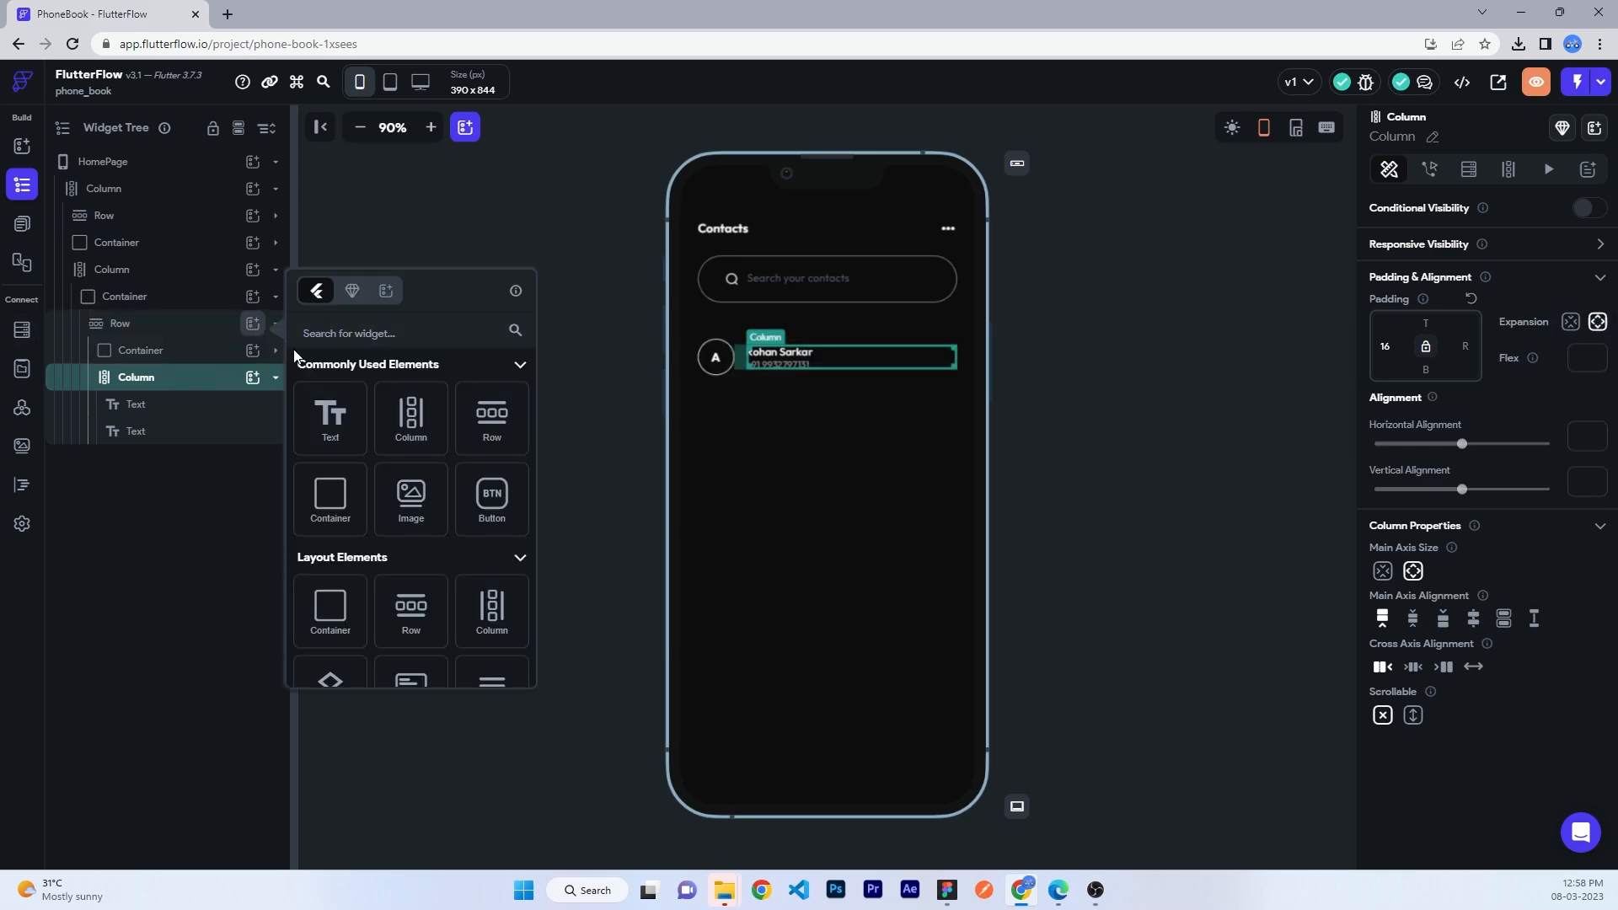
type("icon")
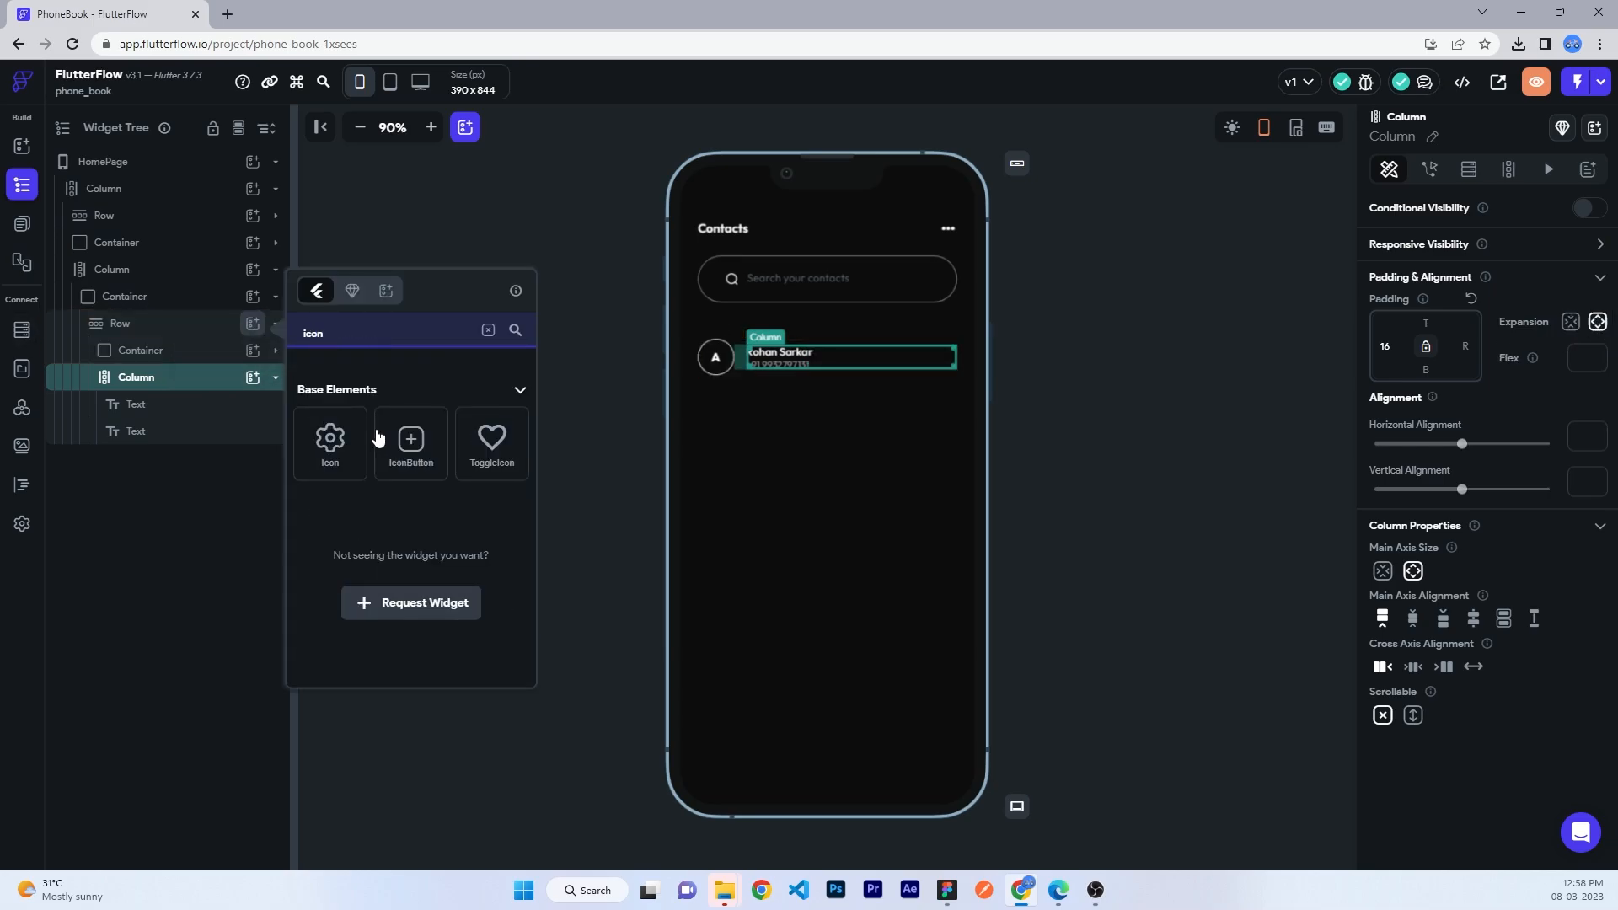
left_click(411, 442)
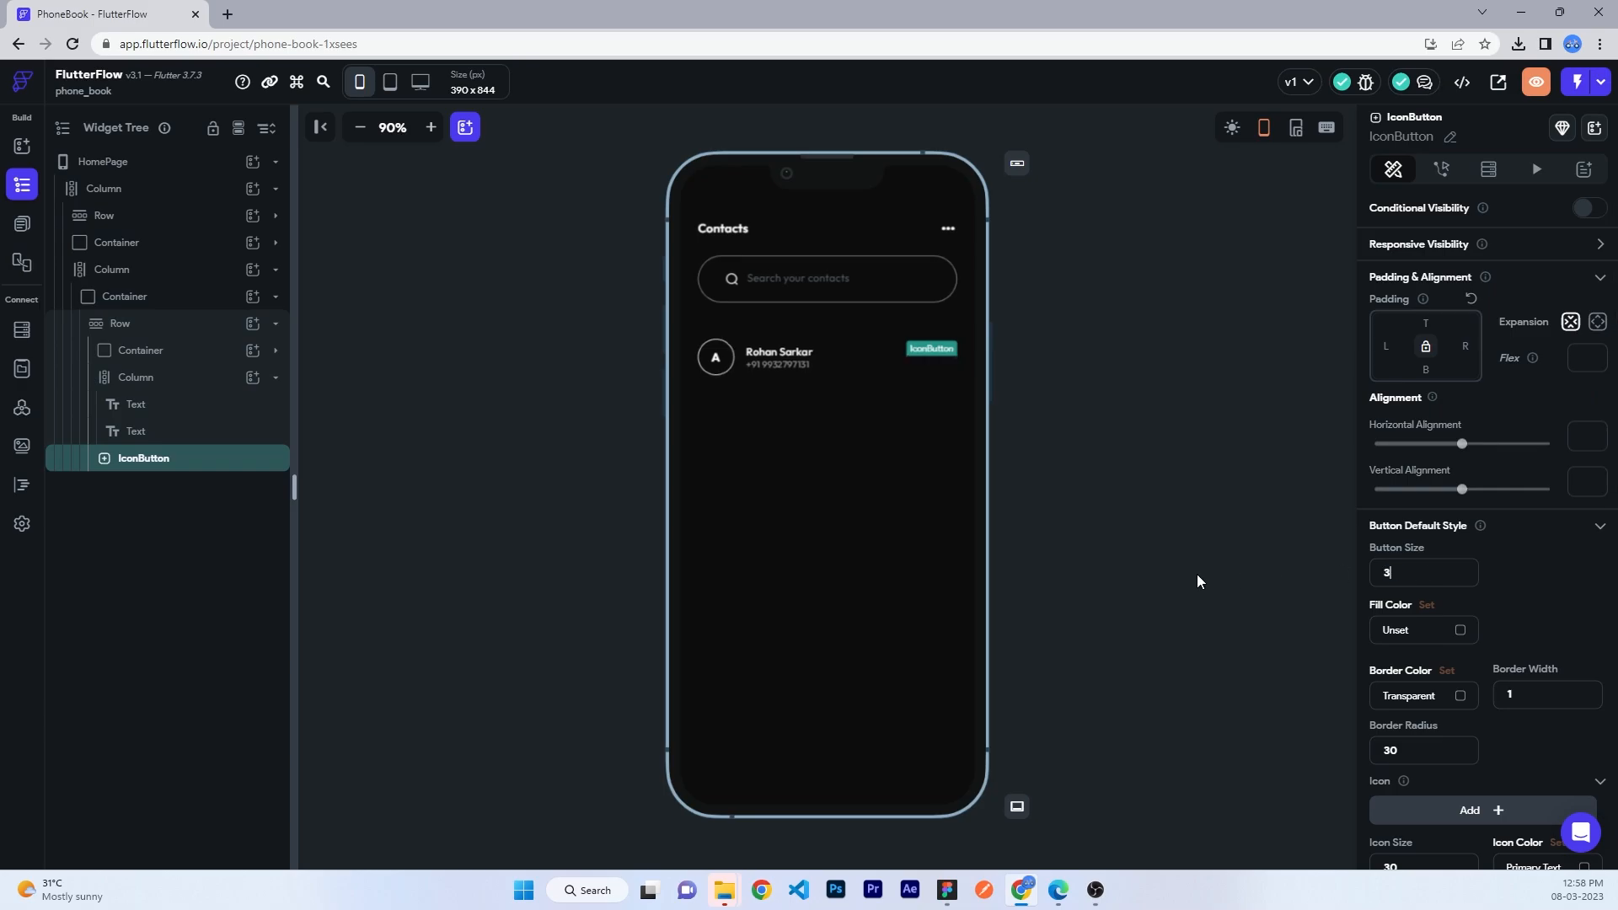
- Clear the button's fill, set border width 0, and make the icon colour #80FFFFFF
left_click(1460, 629)
left_click(926, 654)
scroll(1462, 621, "down", 2)
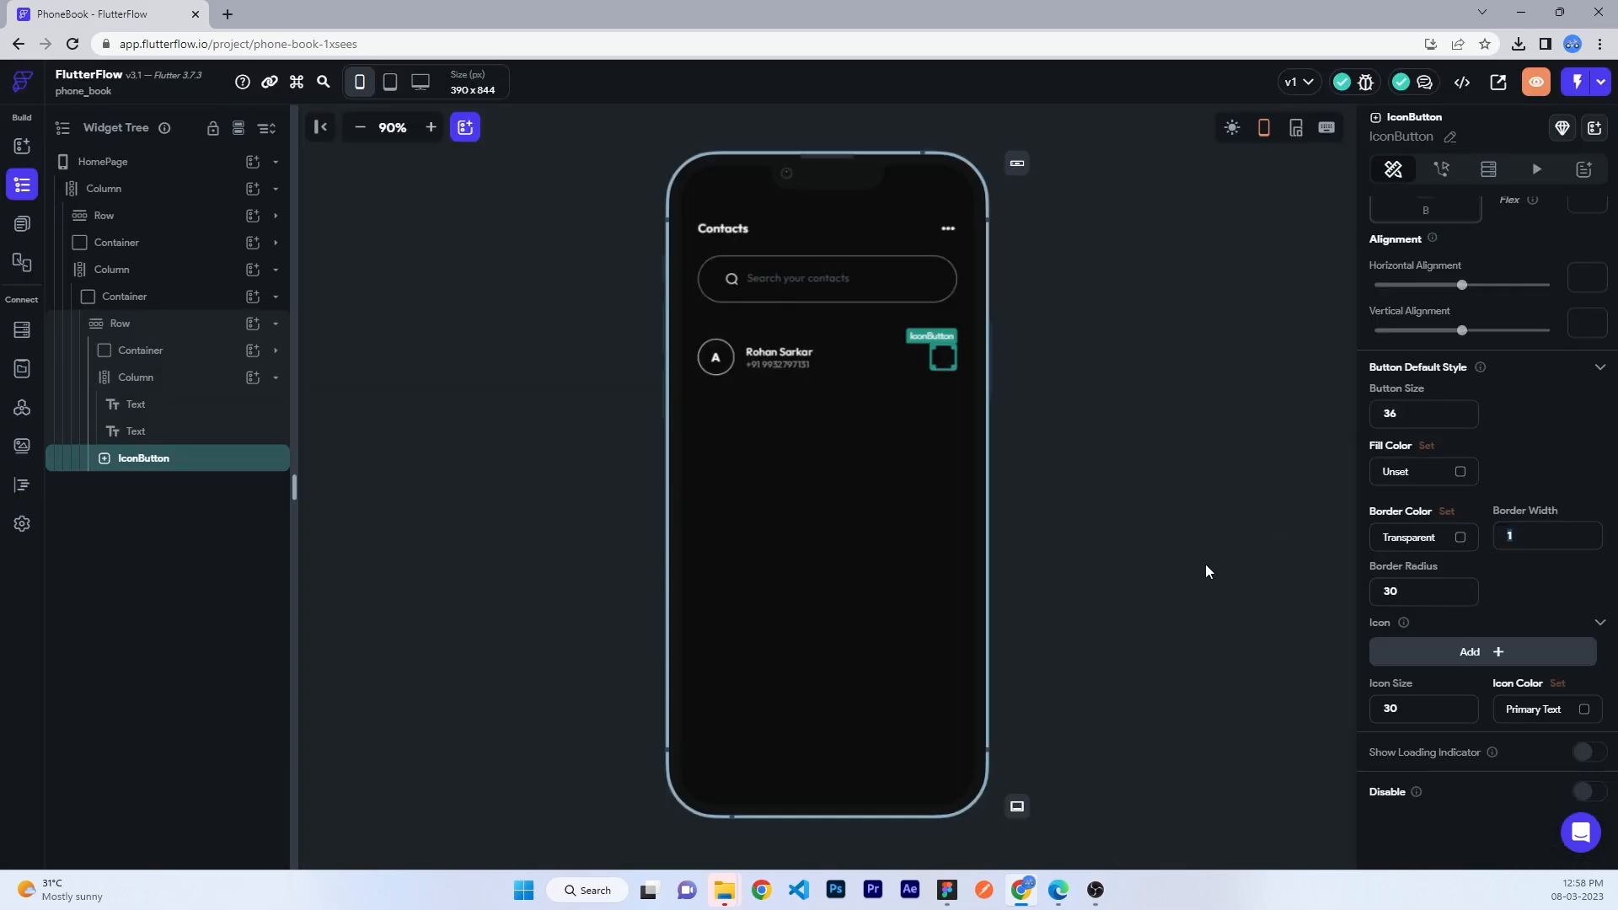
type("0")
left_click(1545, 708)
left_click(1584, 706)
left_click_drag(916, 325, 927, 323)
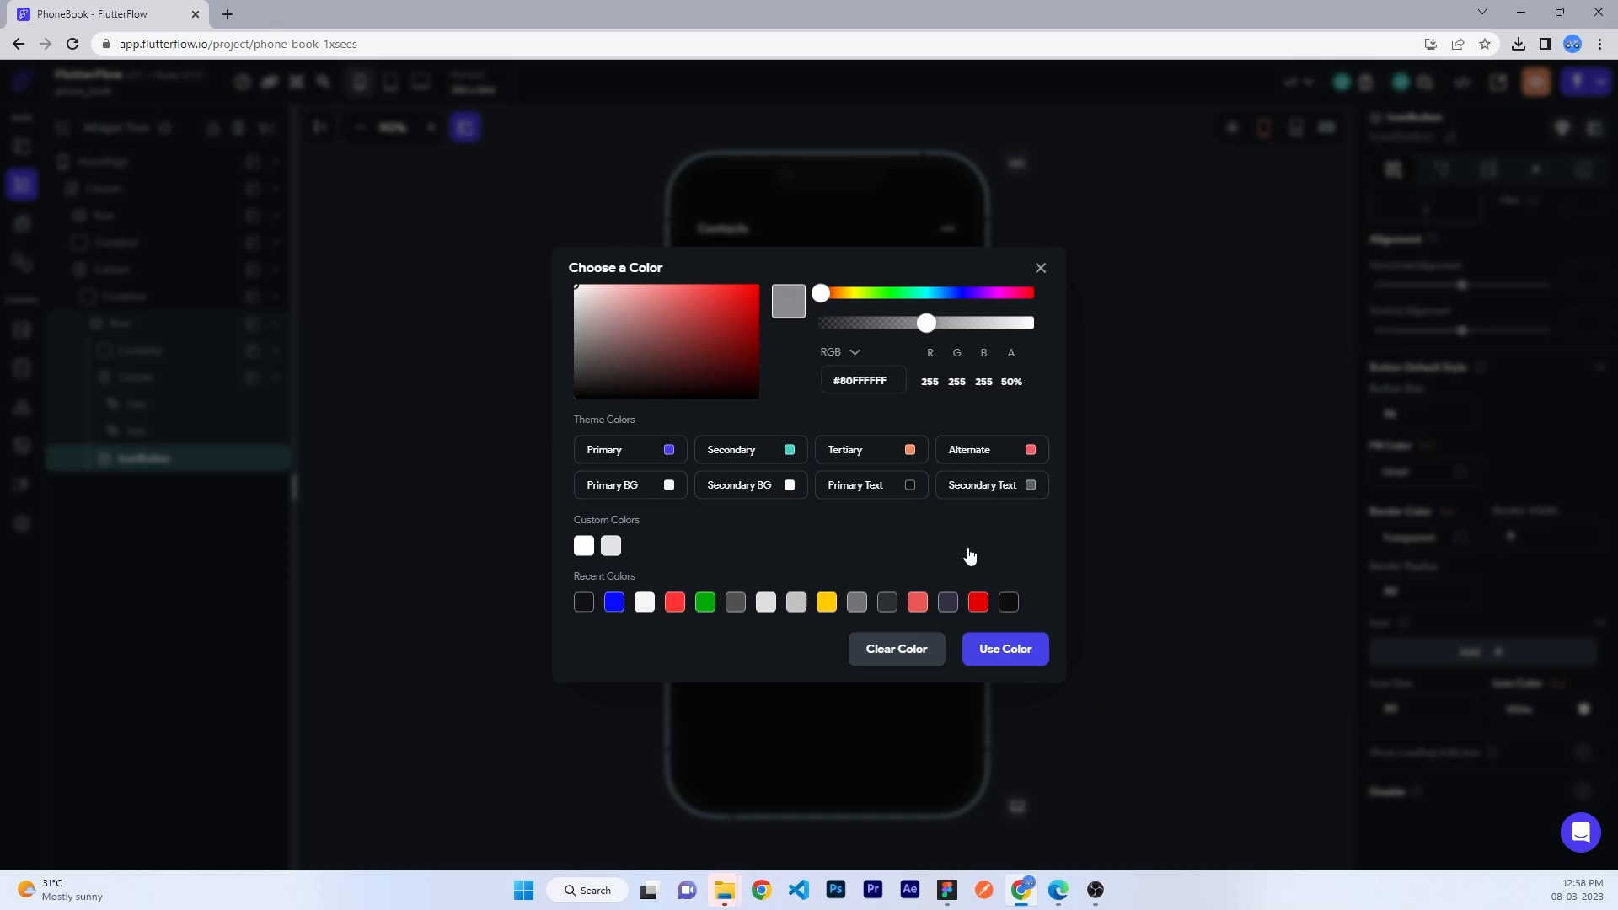
left_click(1034, 649)
- Set the button icon to Keyboard Arrow Right at size 24
left_click(1430, 659)
type("arrow")
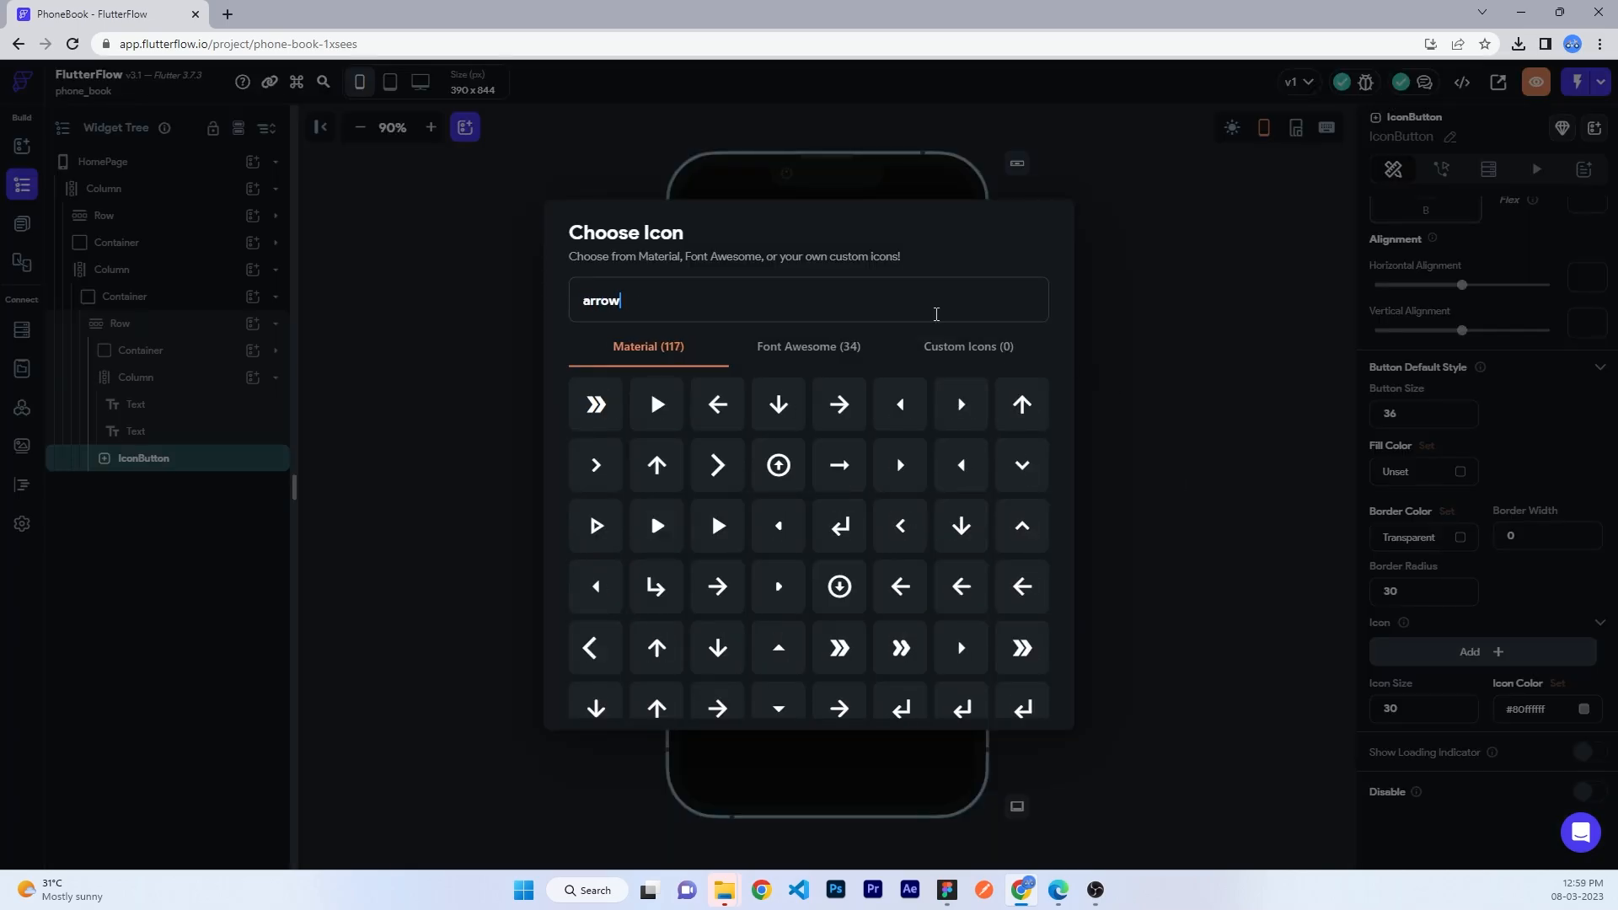
left_click(662, 653)
left_click_drag(1453, 701, 1109, 714)
type("16")
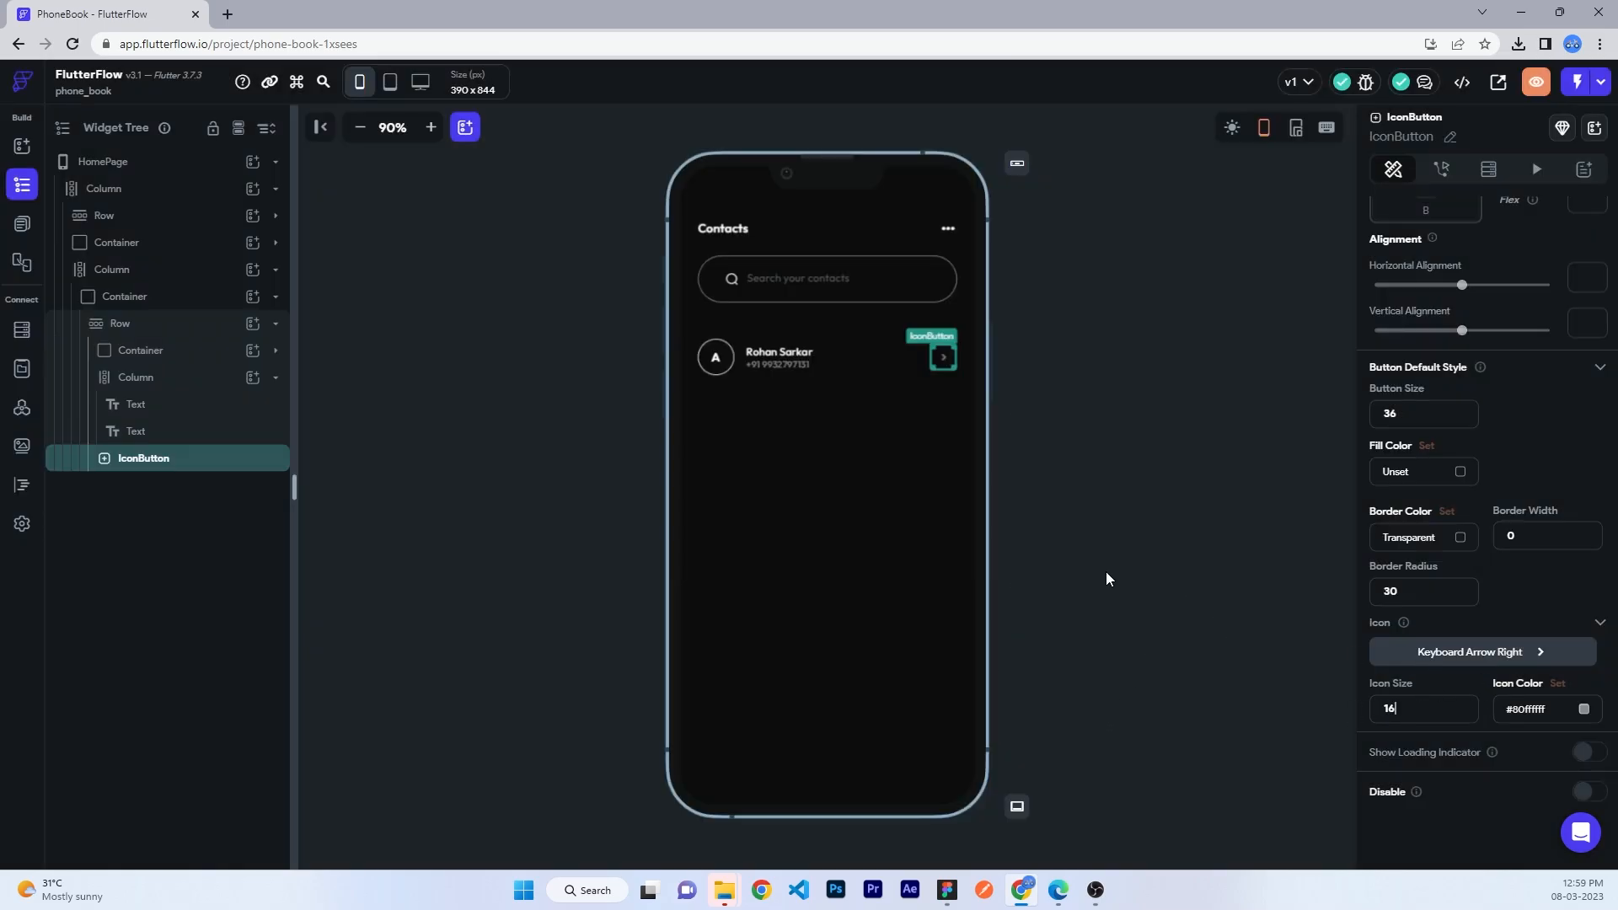
- Preview the finished contact row, inspecting the phone-number text and avatar container
left_click(1106, 573)
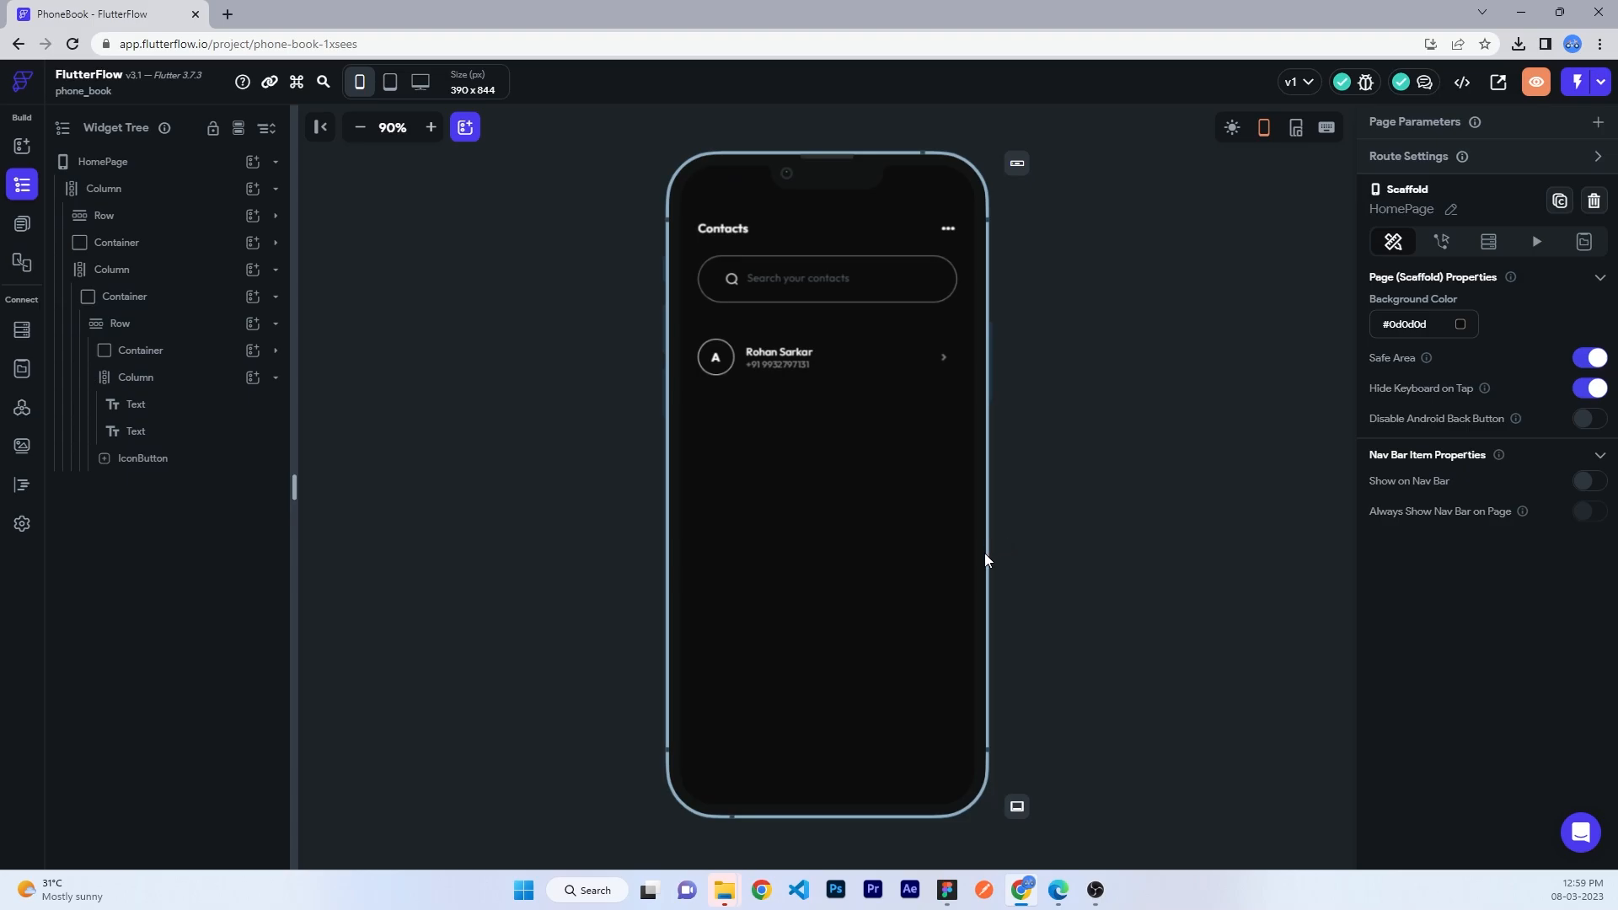
left_click(781, 364)
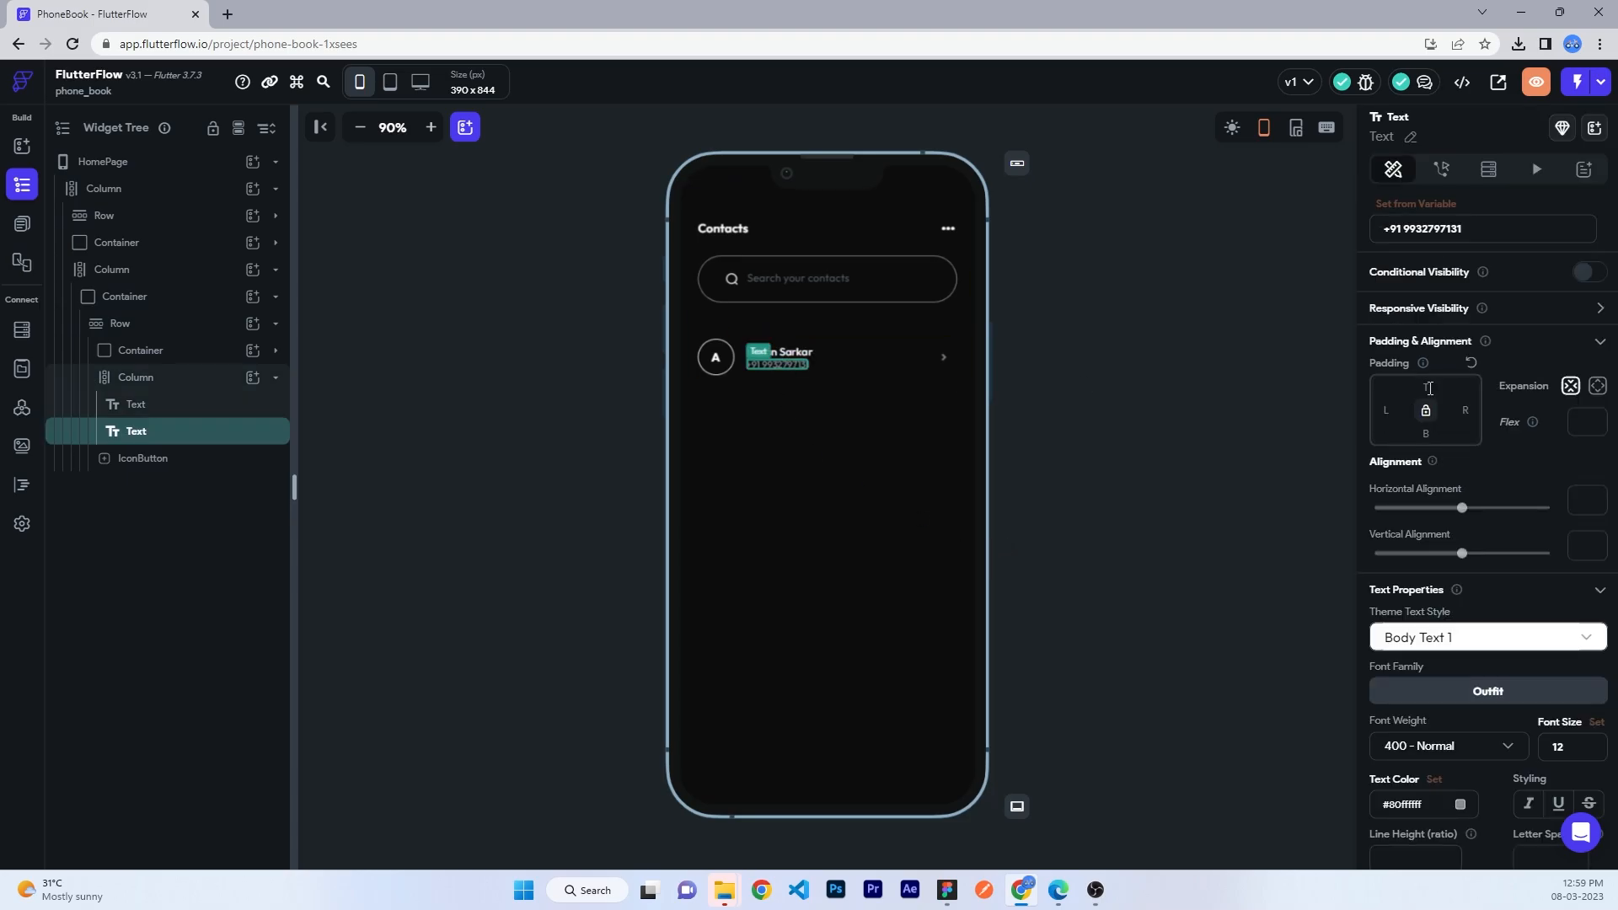
left_click(1105, 408)
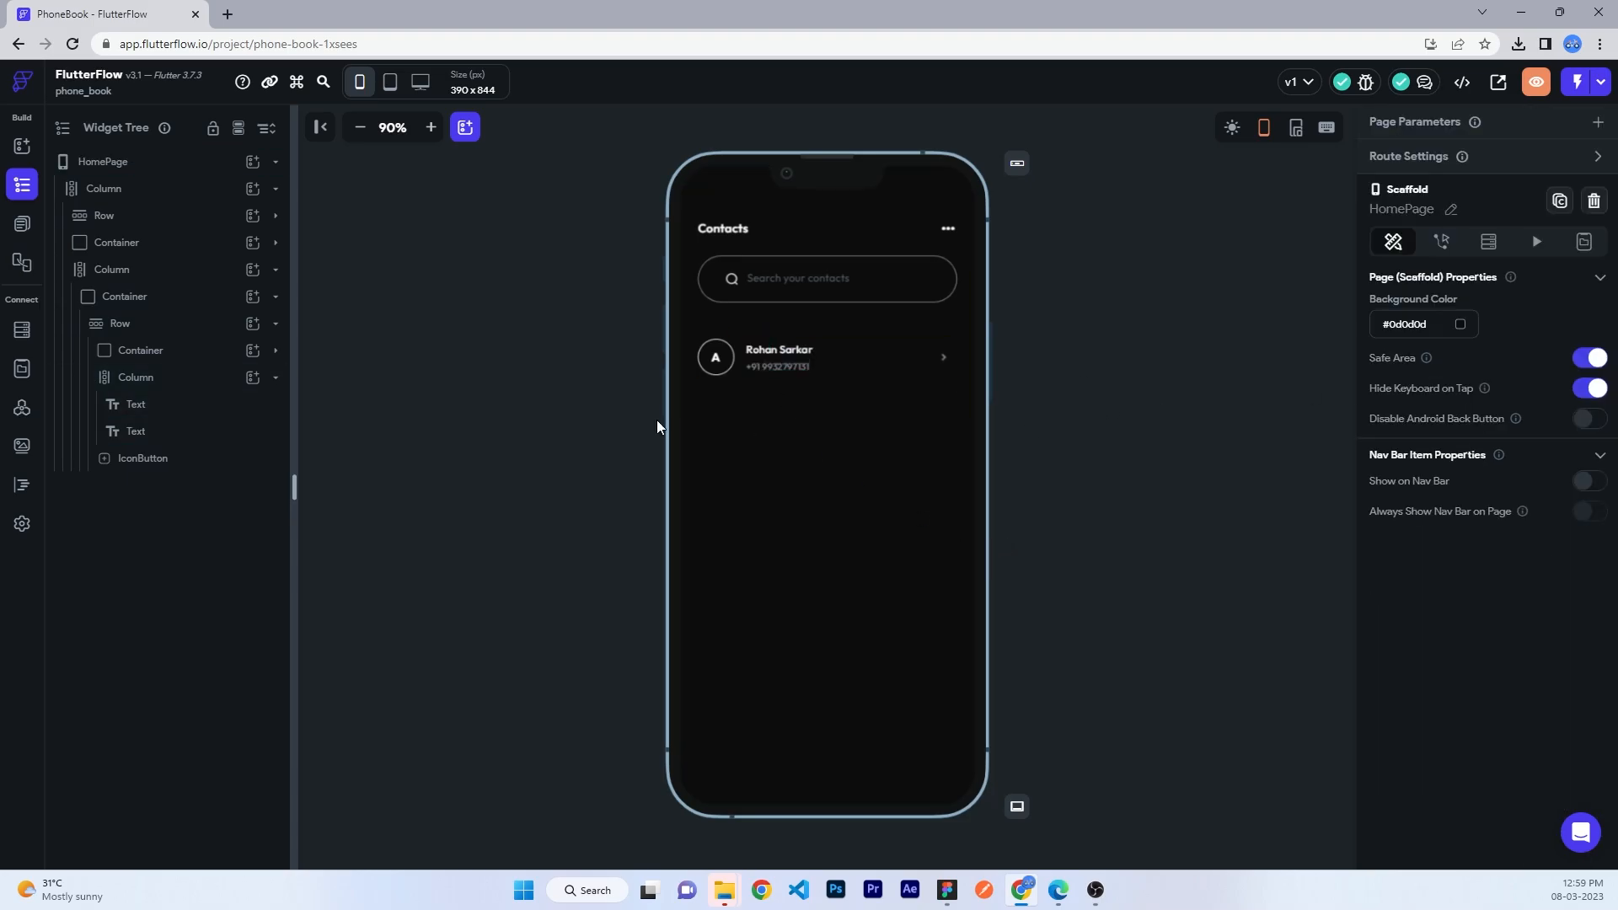
left_click(715, 357)
- Change the search field's hint text colour from Secondary Text to 50% white (#80FFFFFF)
left_click(1032, 569)
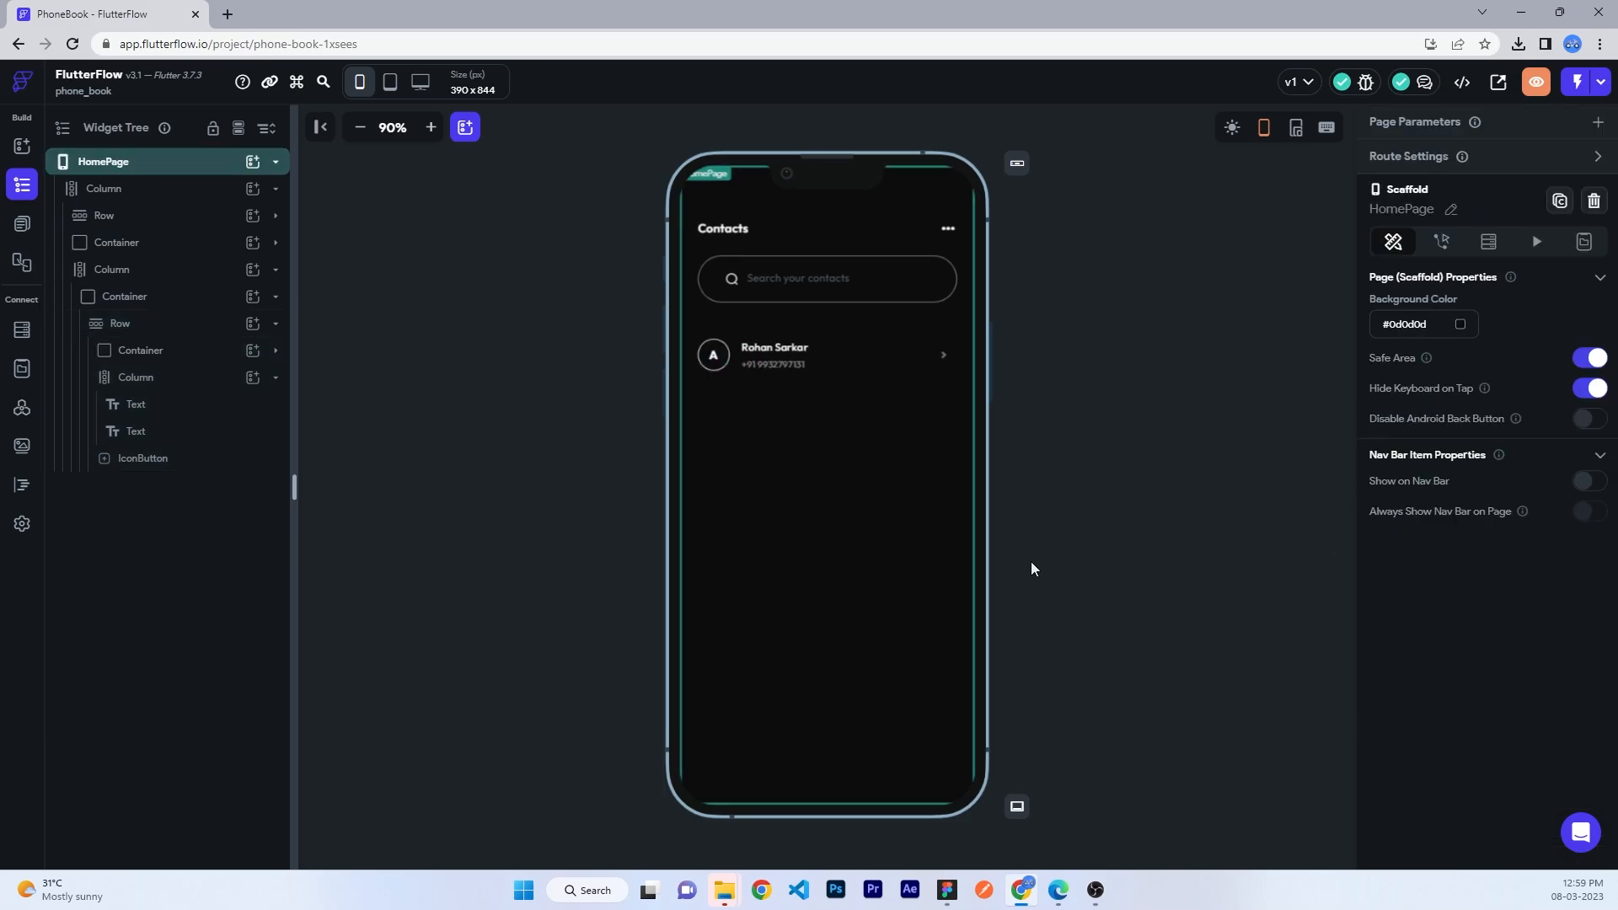
left_click(724, 230)
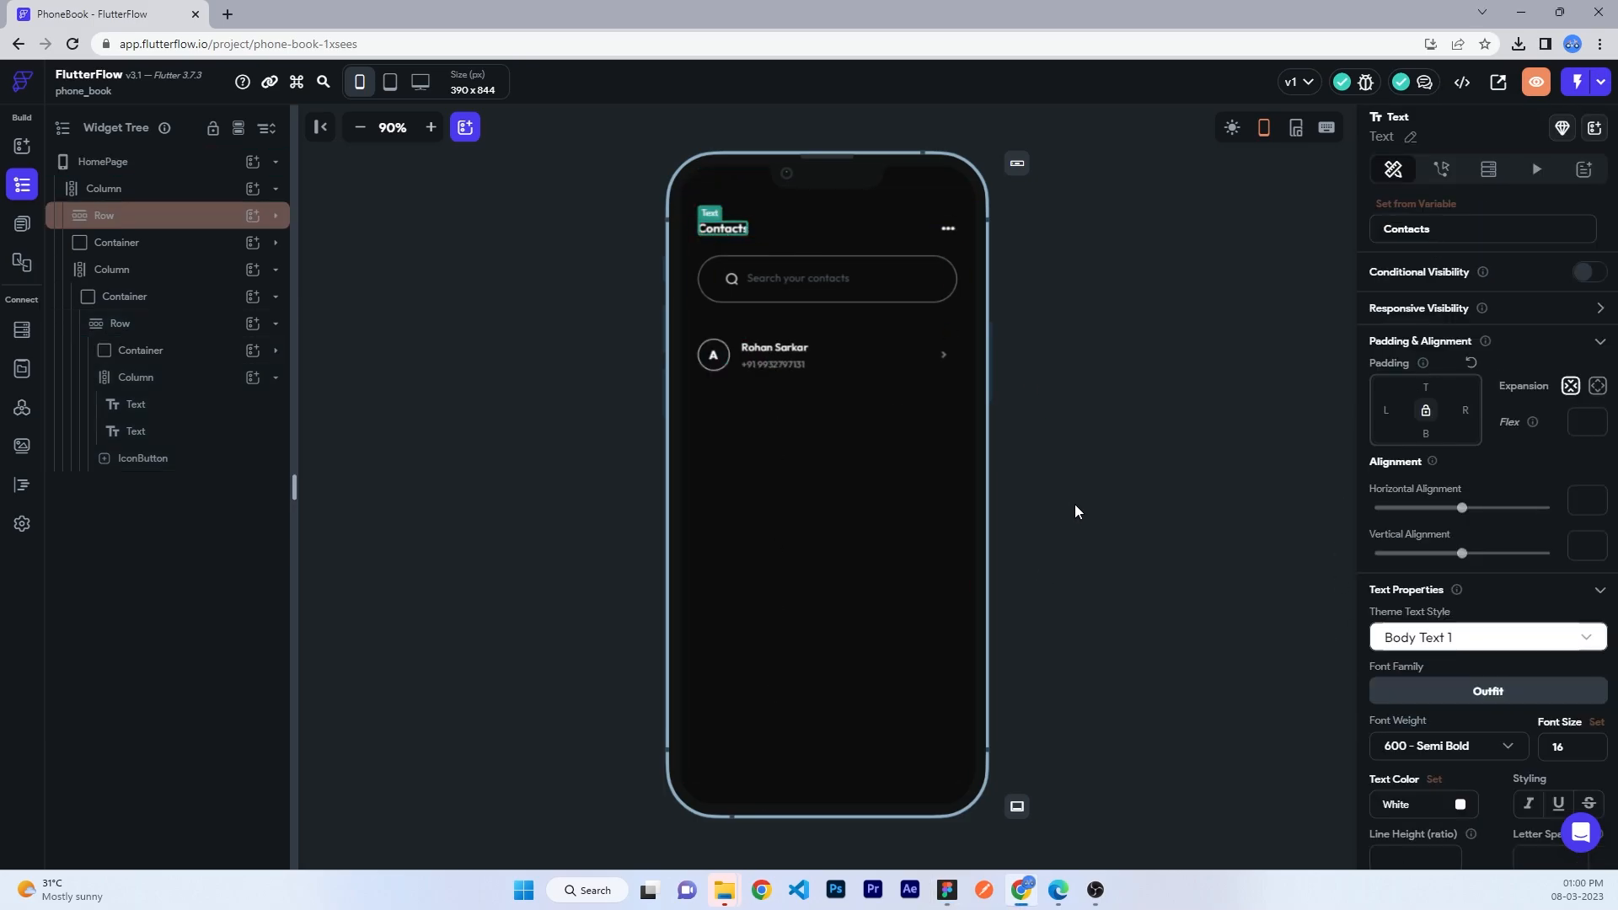
left_click(782, 290)
scroll(1545, 615, "down", 5)
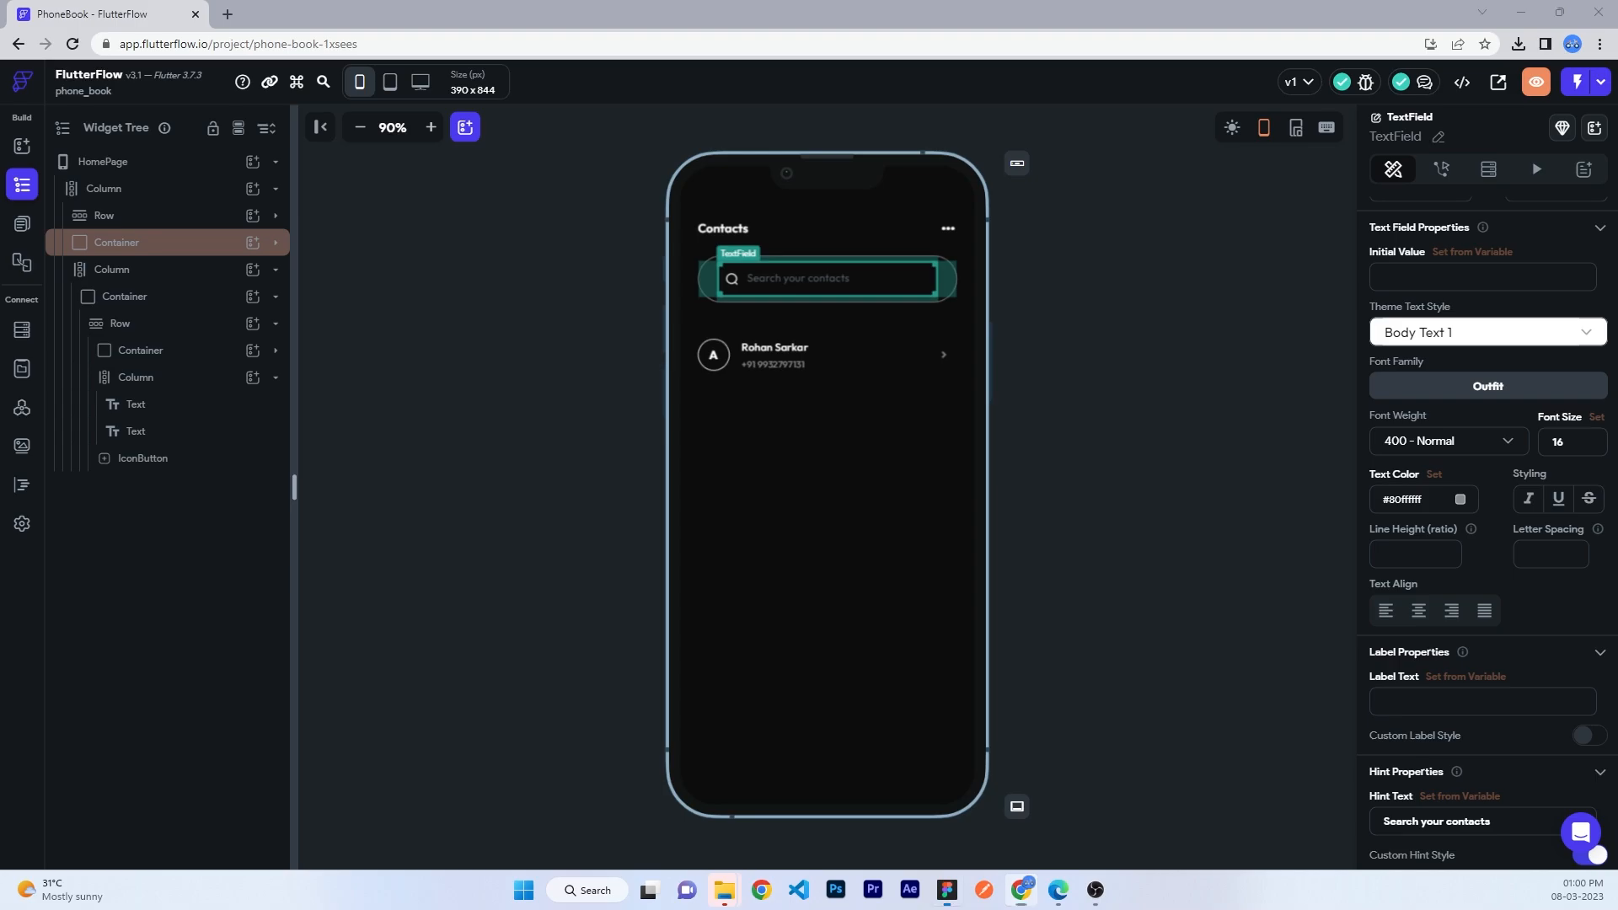
scroll(1549, 548, "down", 5)
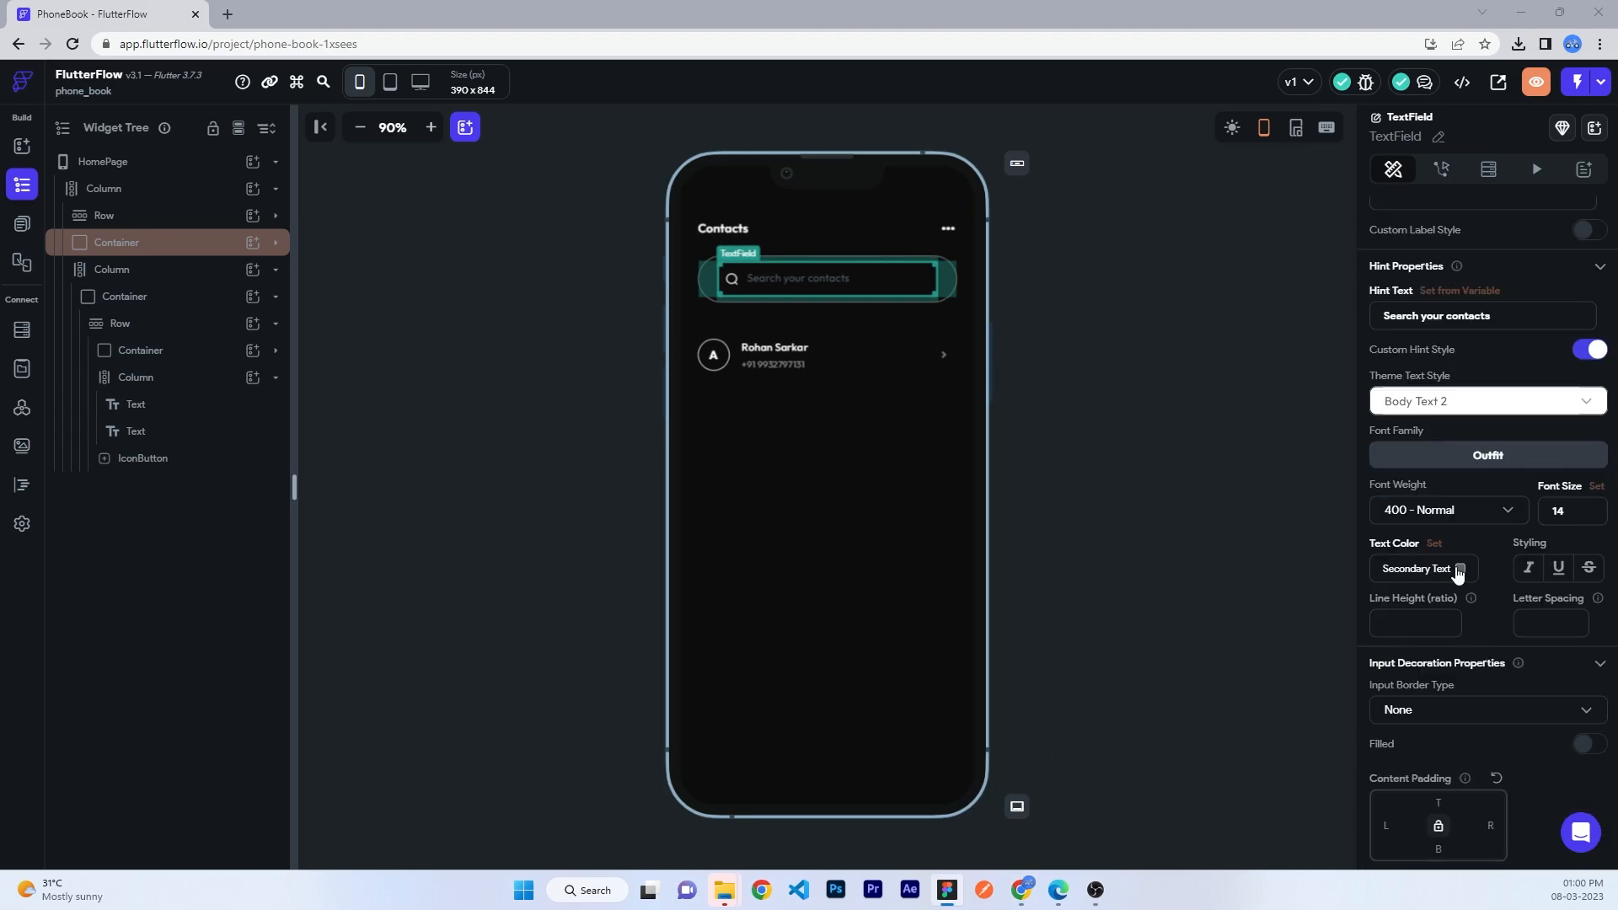
left_click(1436, 568)
key("Return")
left_click(1460, 568)
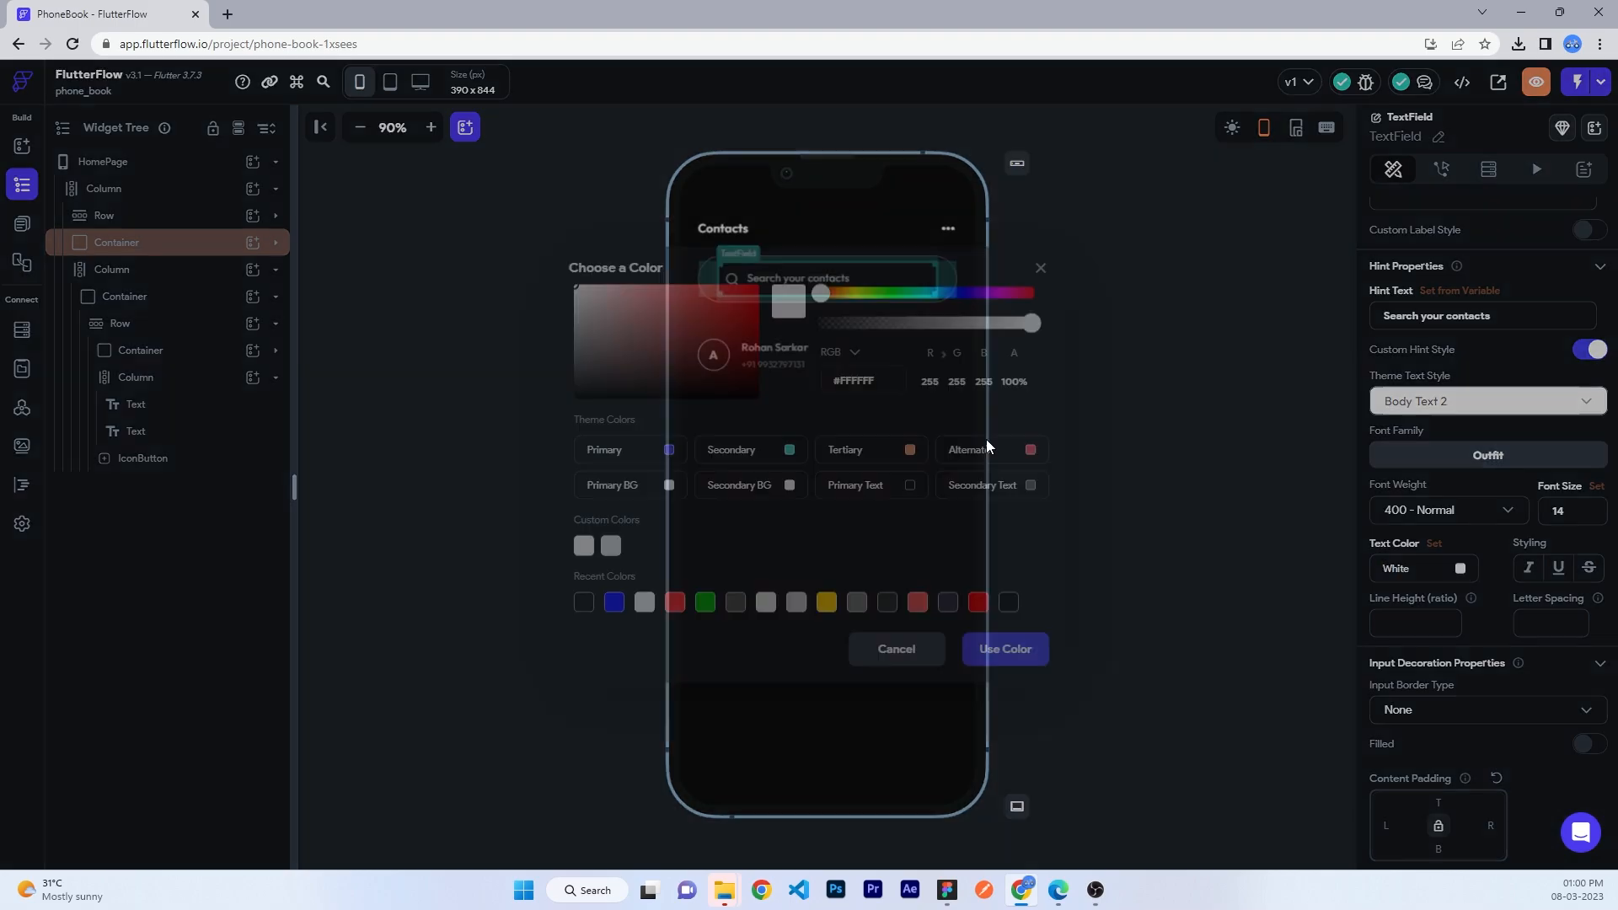
left_click_drag(1028, 322, 927, 334)
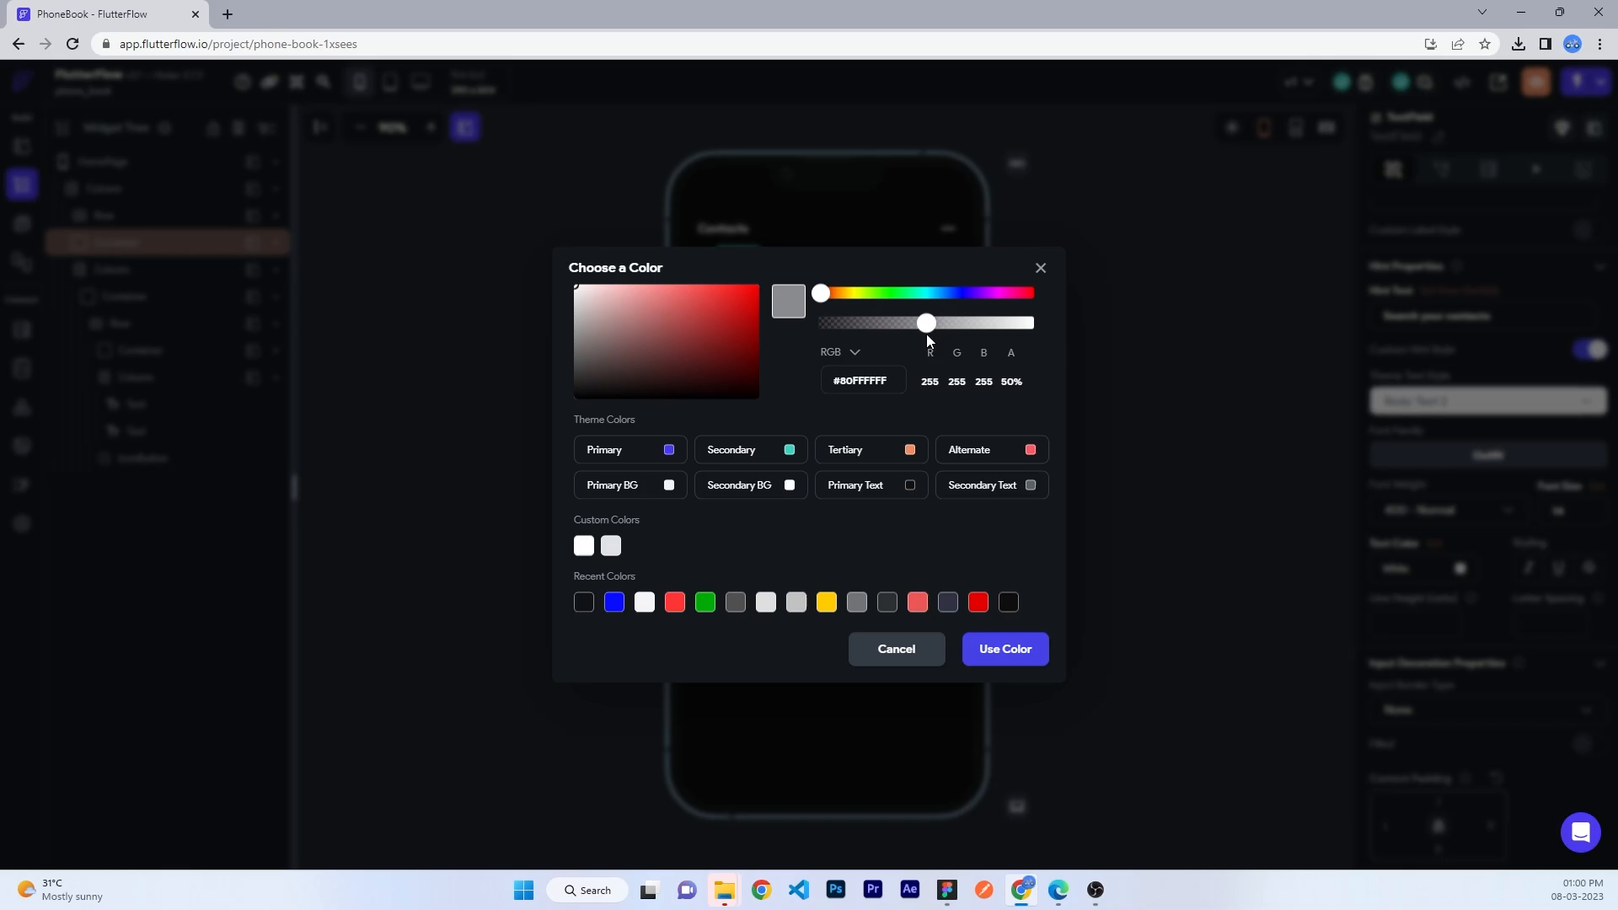
left_click(1022, 656)
left_click(1125, 406)
left_click(160, 272)
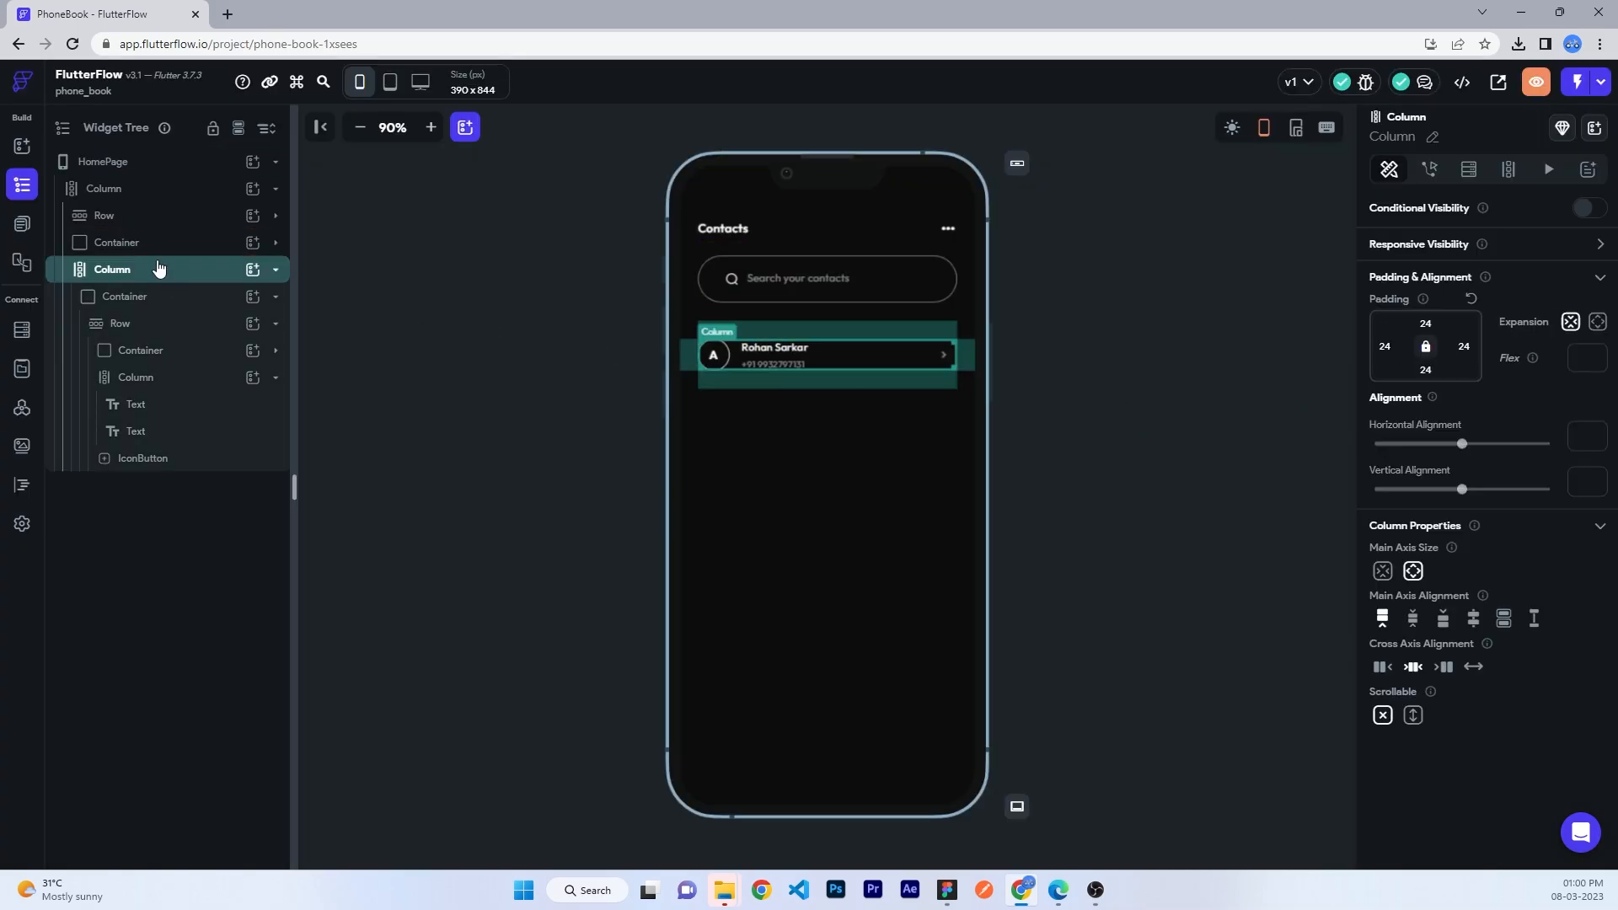
- From the Pages panel, start a blank component and focus its name field
left_click(22, 223)
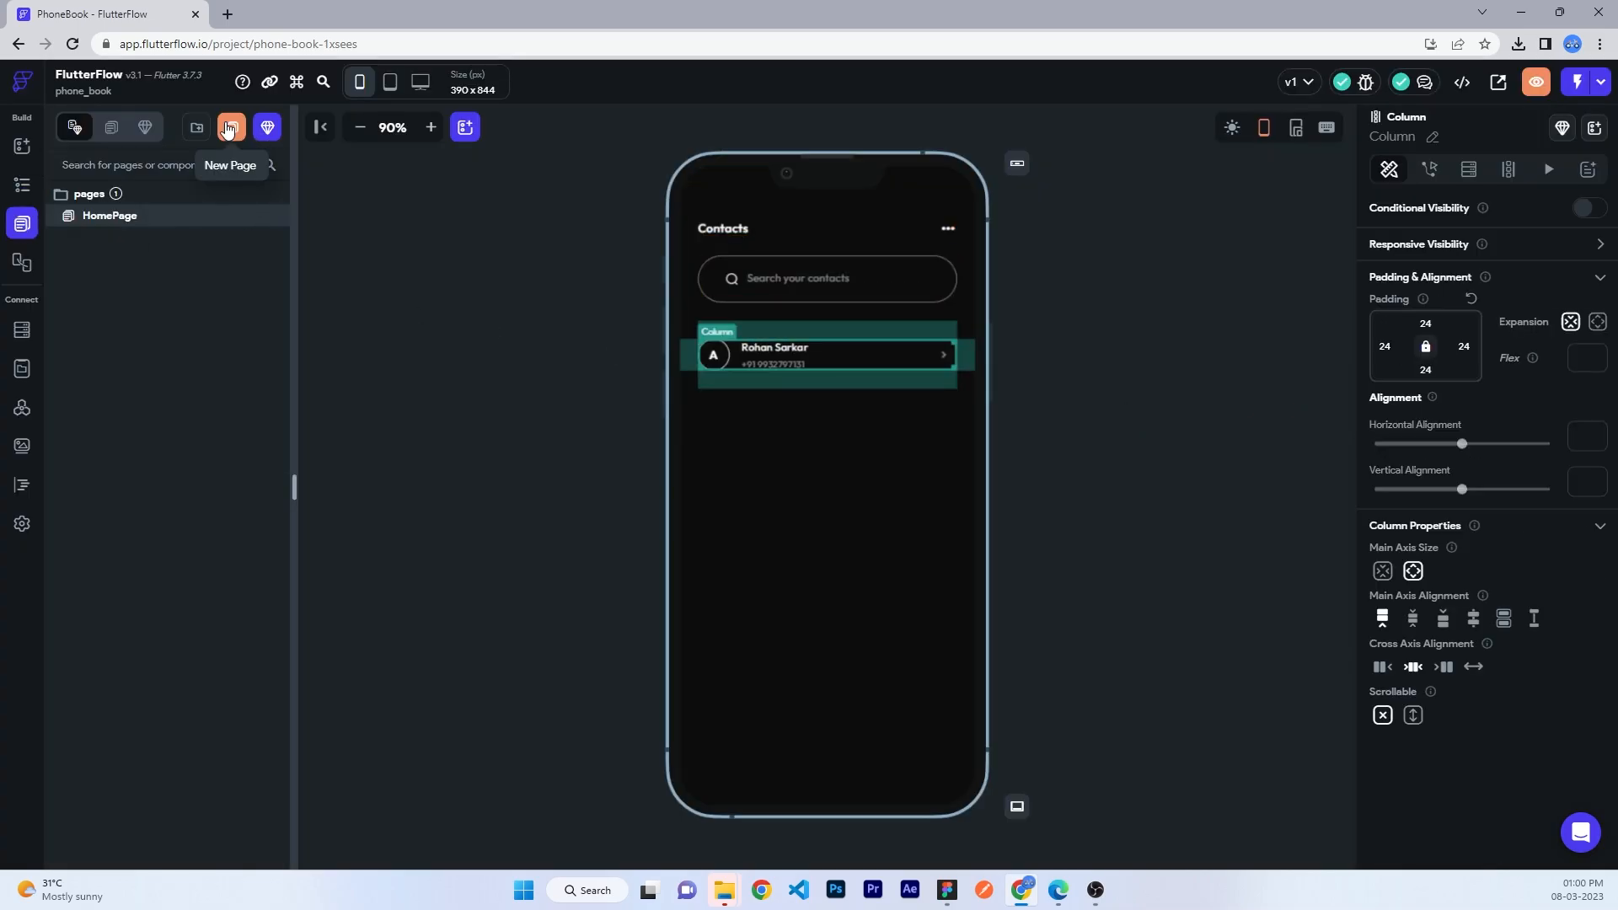
left_click(22, 185)
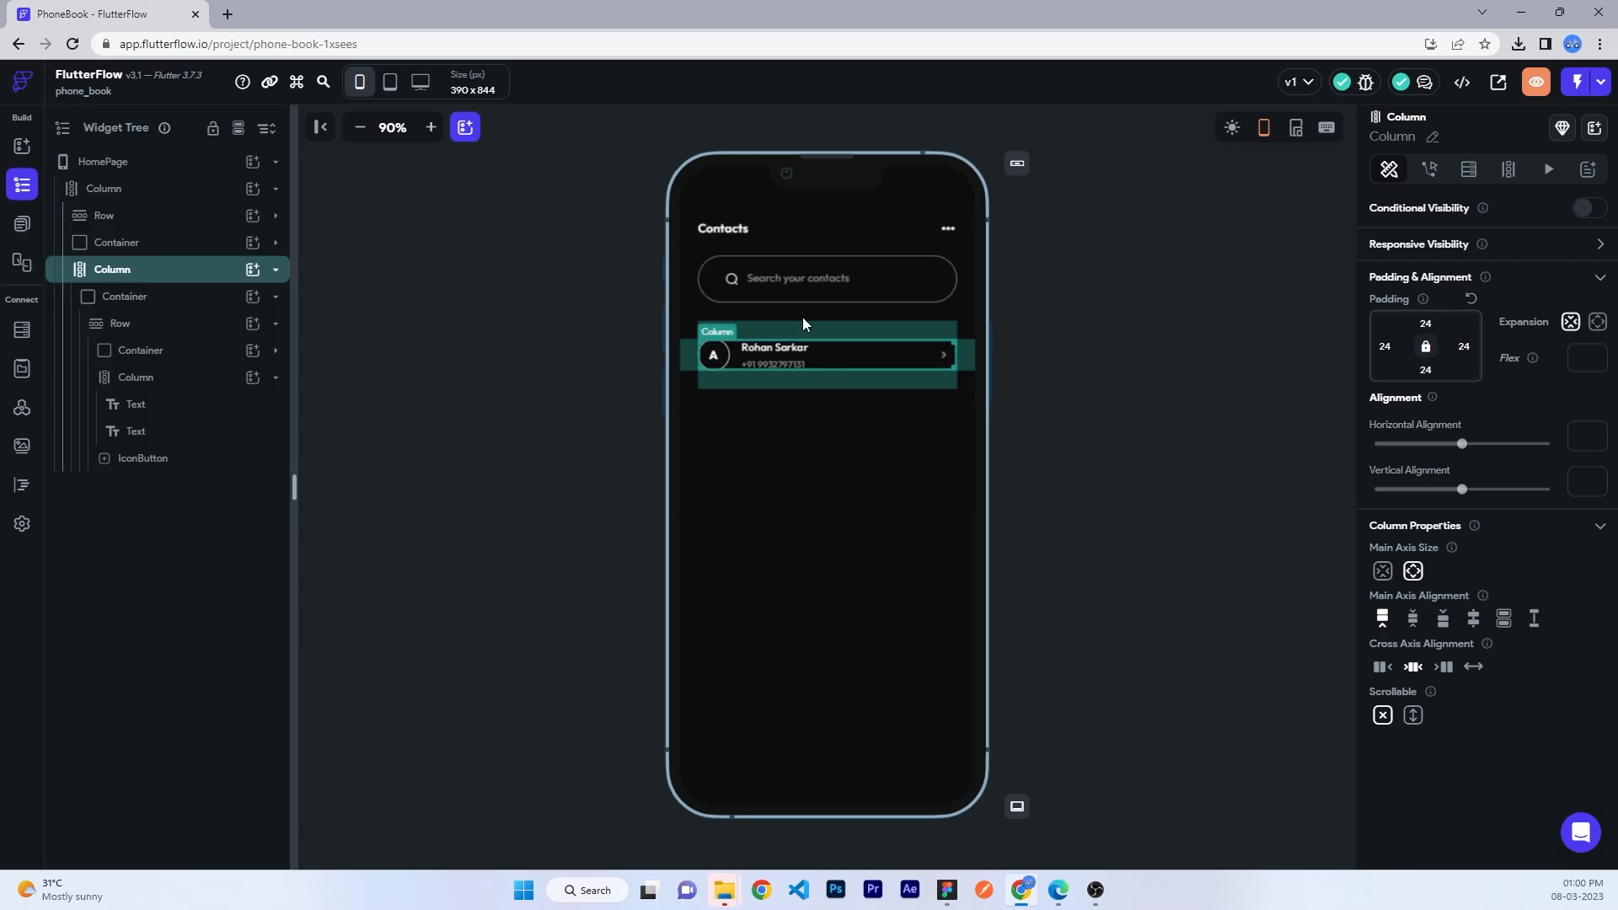
left_click(1058, 421)
left_click(22, 223)
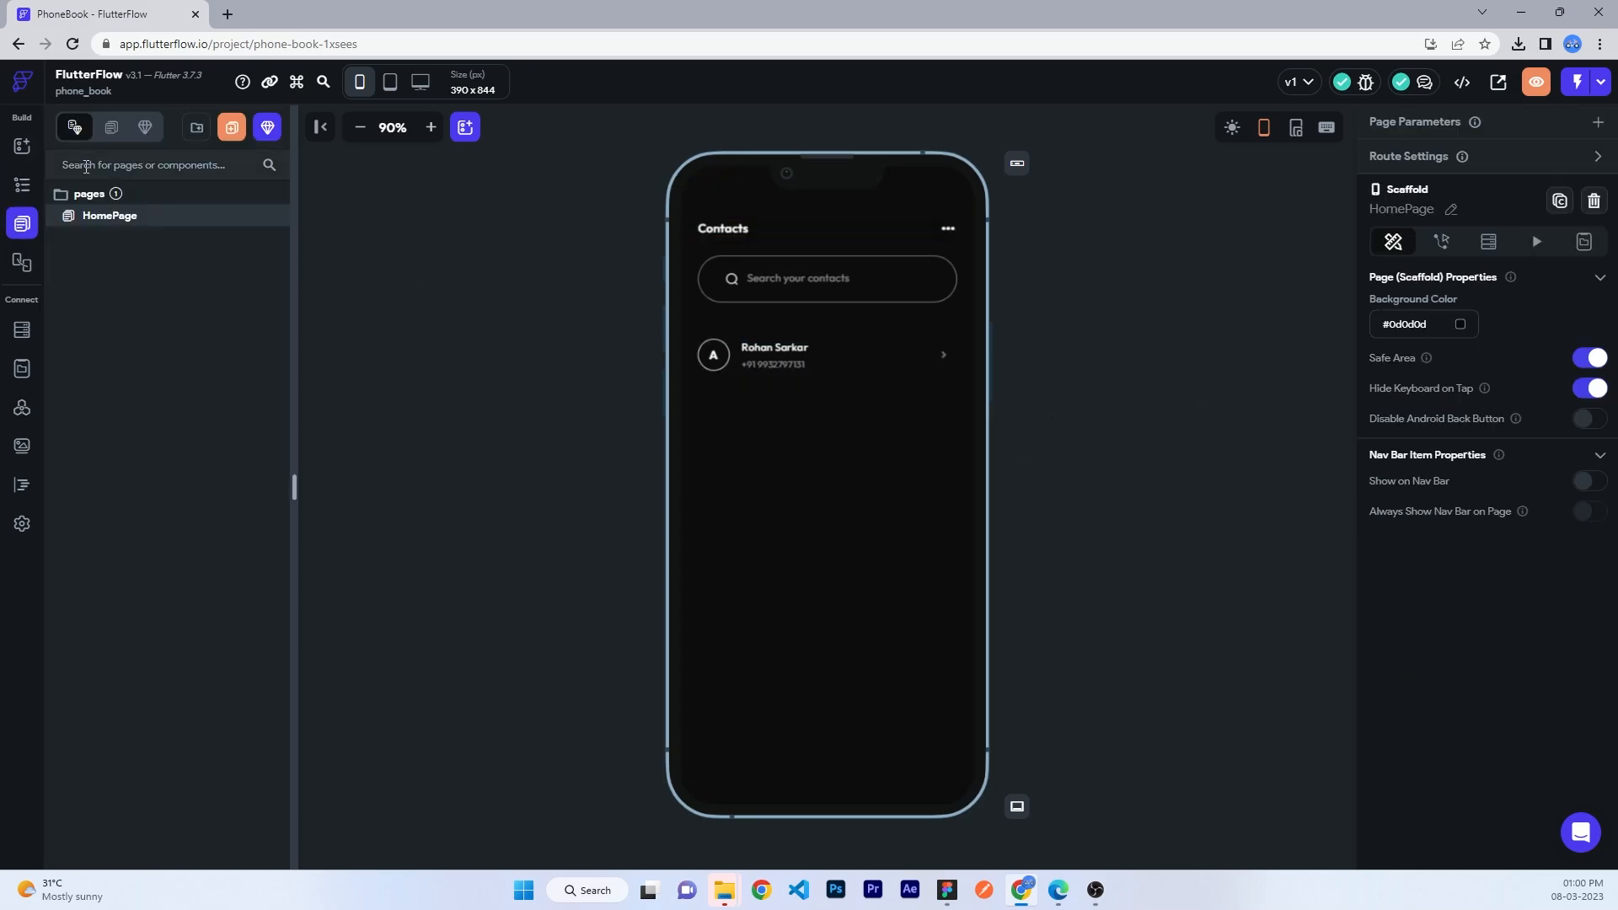
left_click(270, 128)
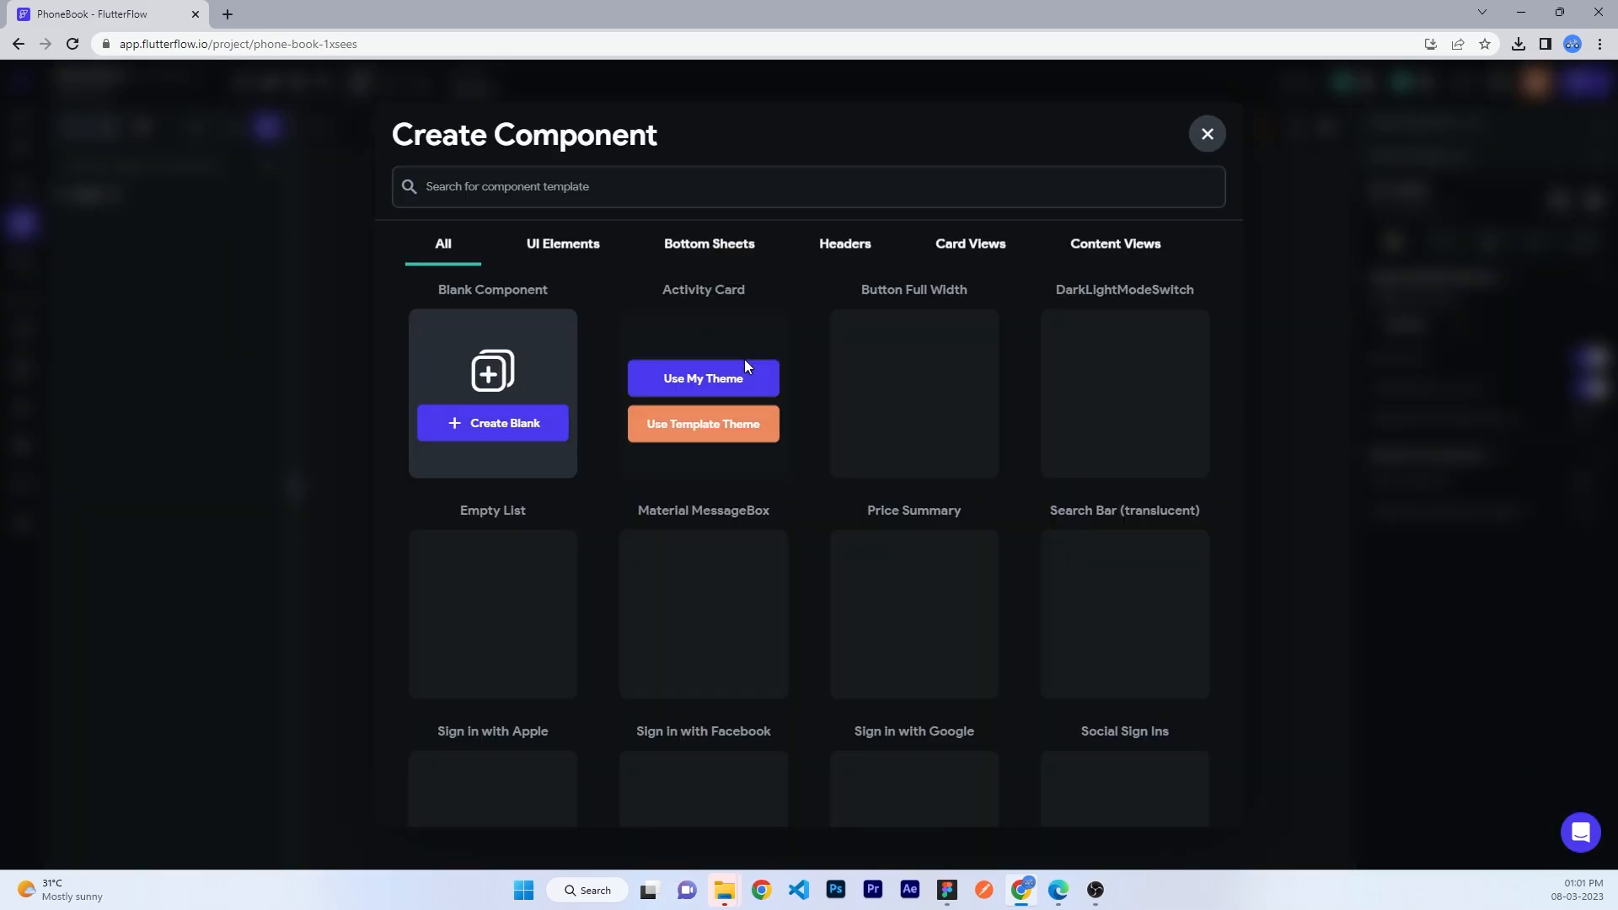
left_click(490, 424)
left_click(720, 473)
- Name the component ContactDetails and add a full-width Container with no fixed height
type("ContactDetails")
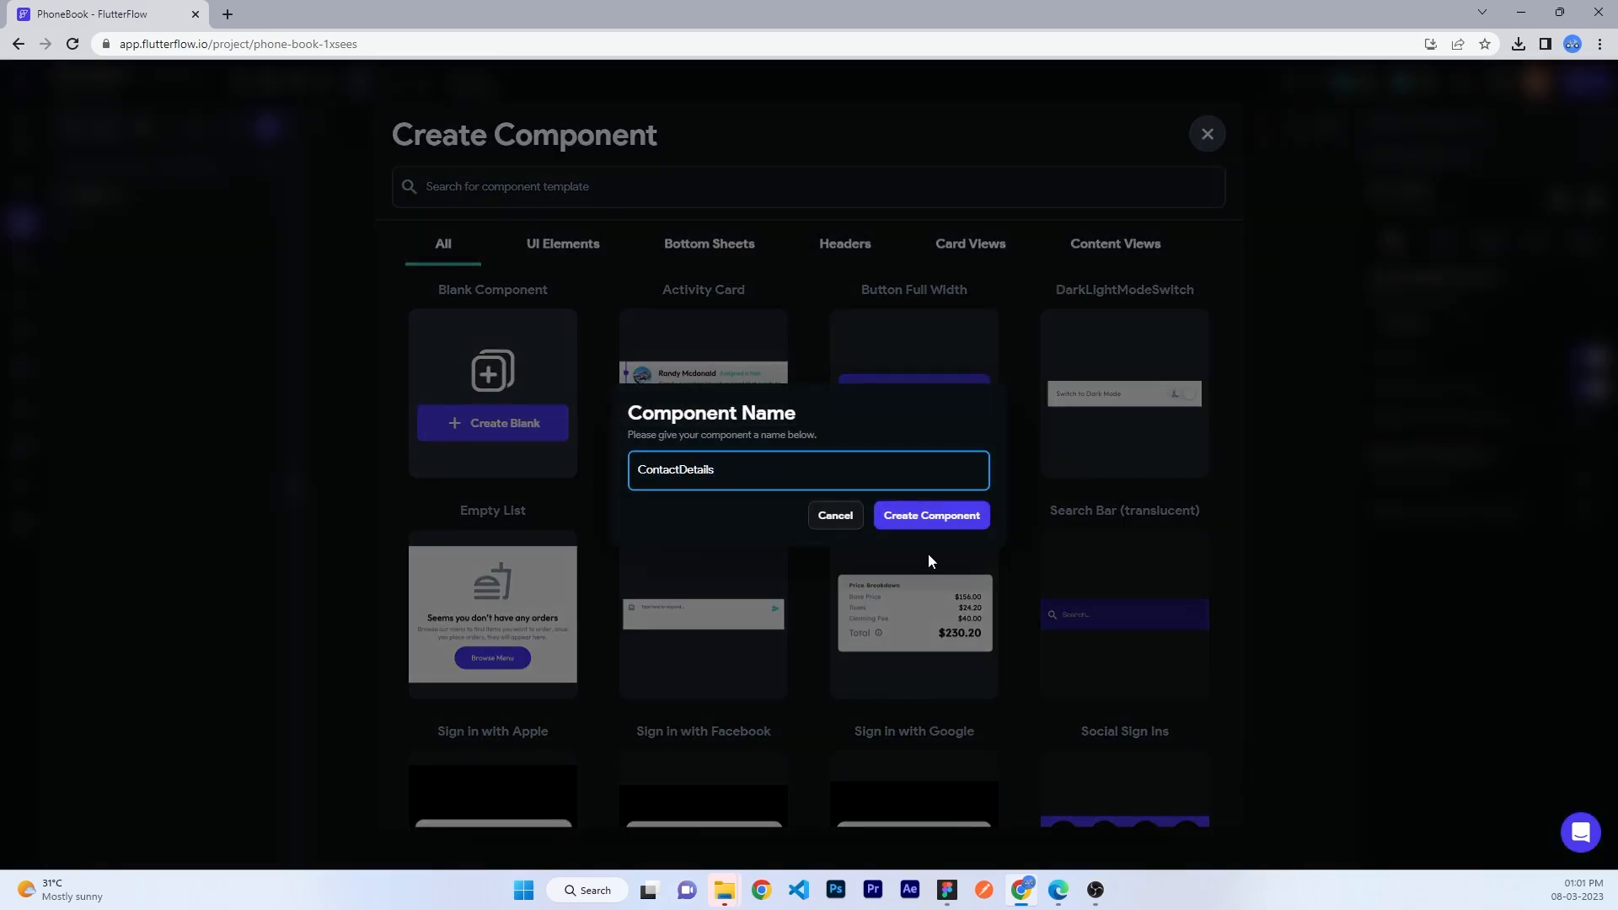
left_click(924, 517)
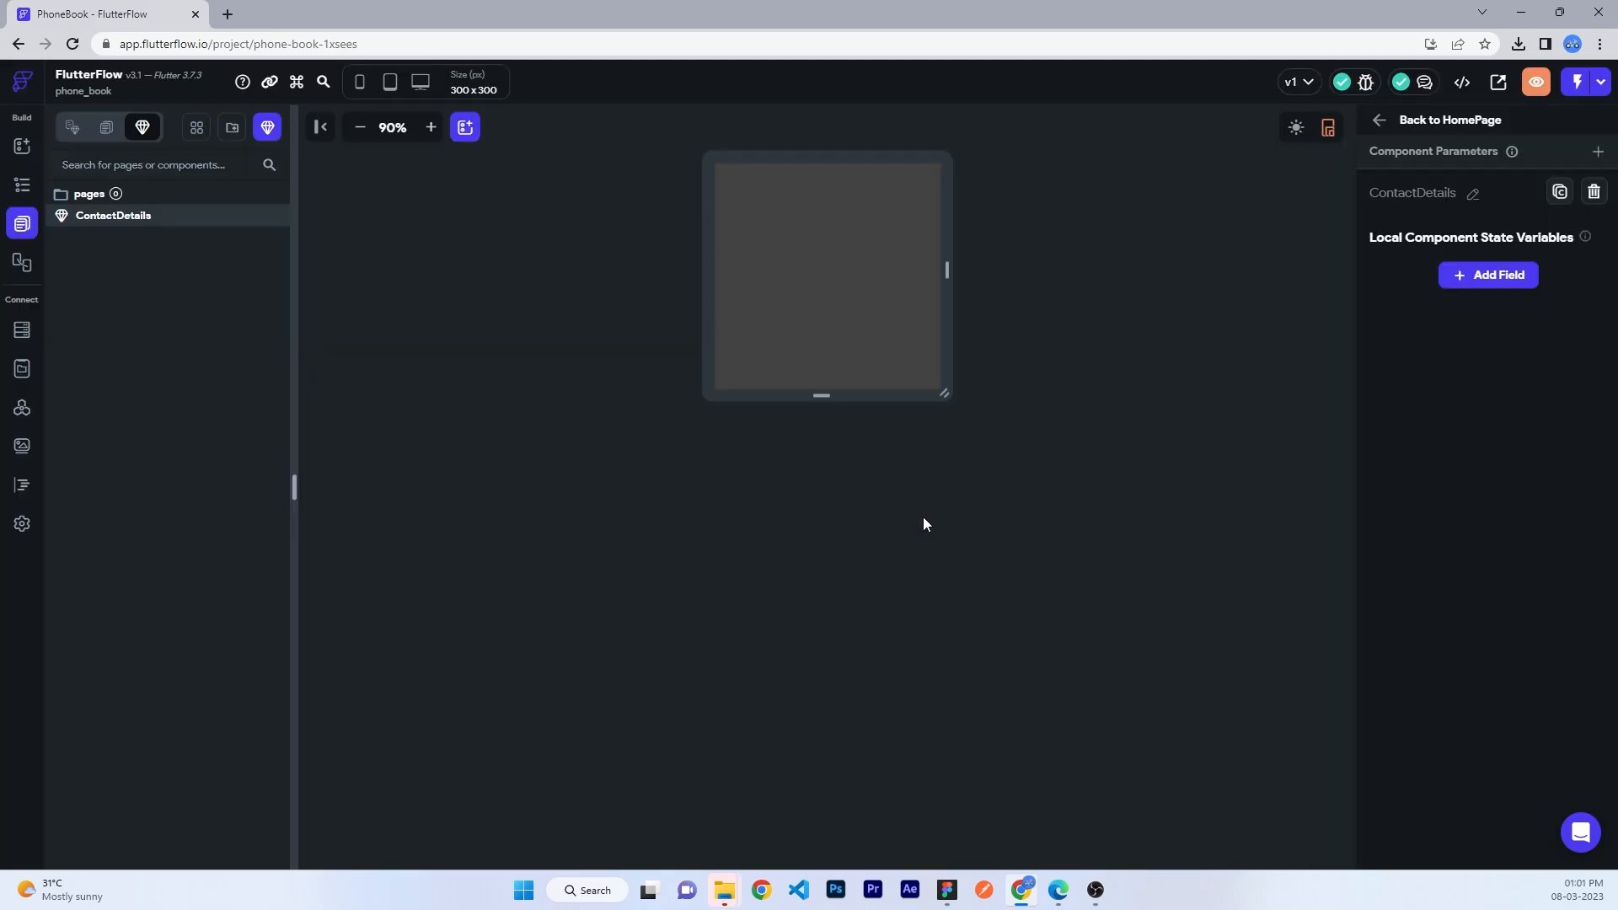
left_click(22, 184)
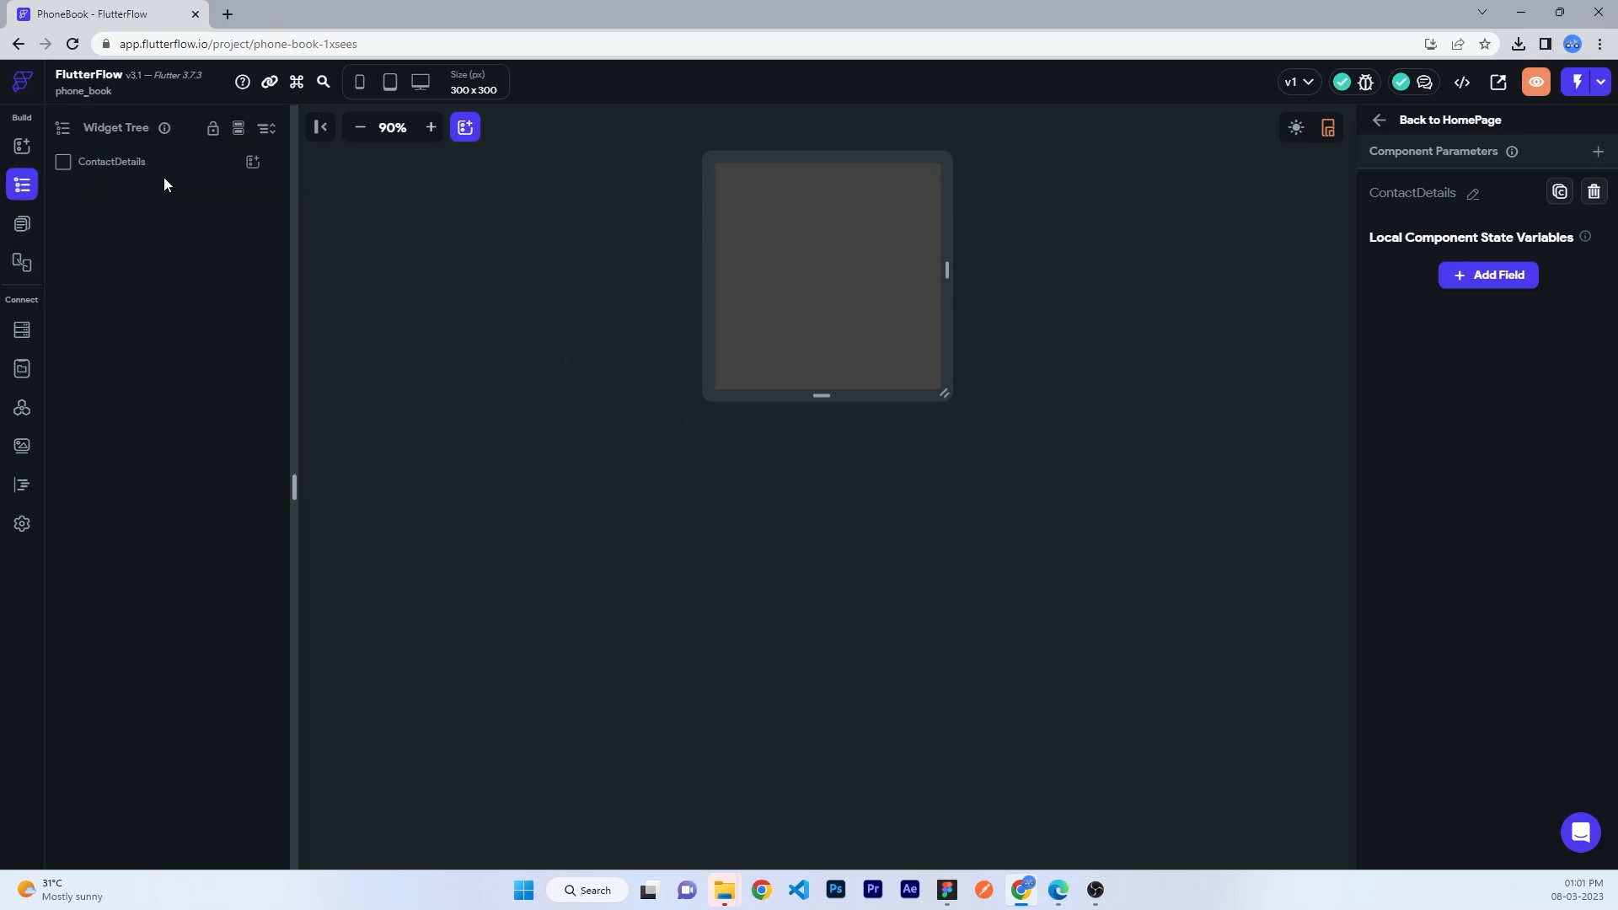
left_click(253, 161)
left_click(336, 334)
double_click(1519, 652)
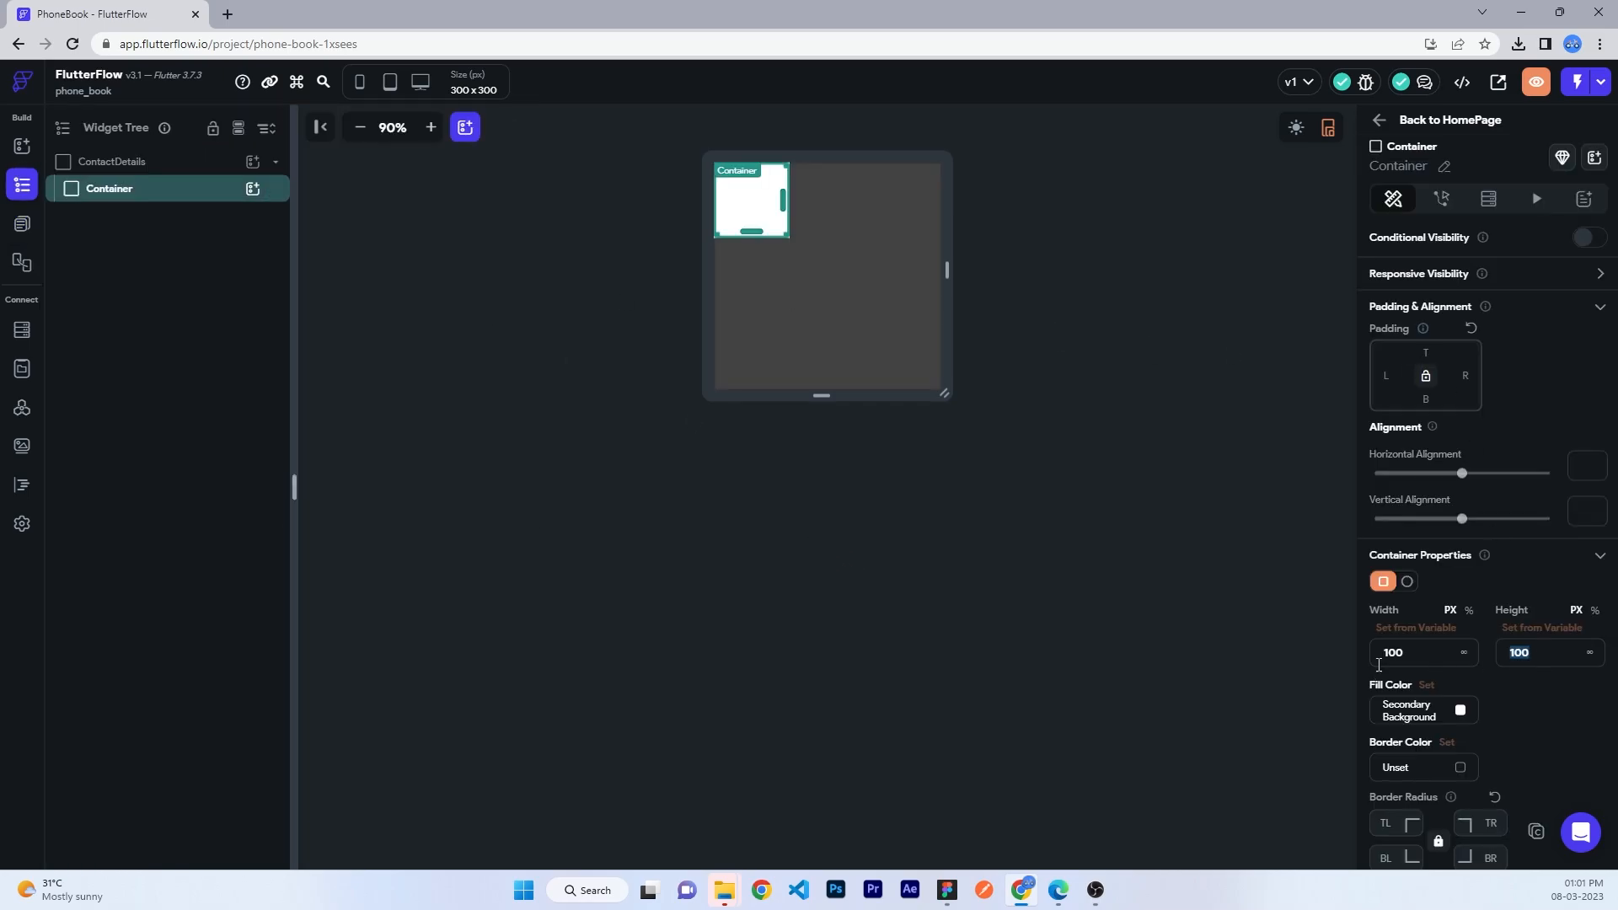
key("BackSpace")
left_click(1463, 652)
- Put a Column inside the Container and fill the Container with #141414
left_click(253, 188)
left_click(401, 308)
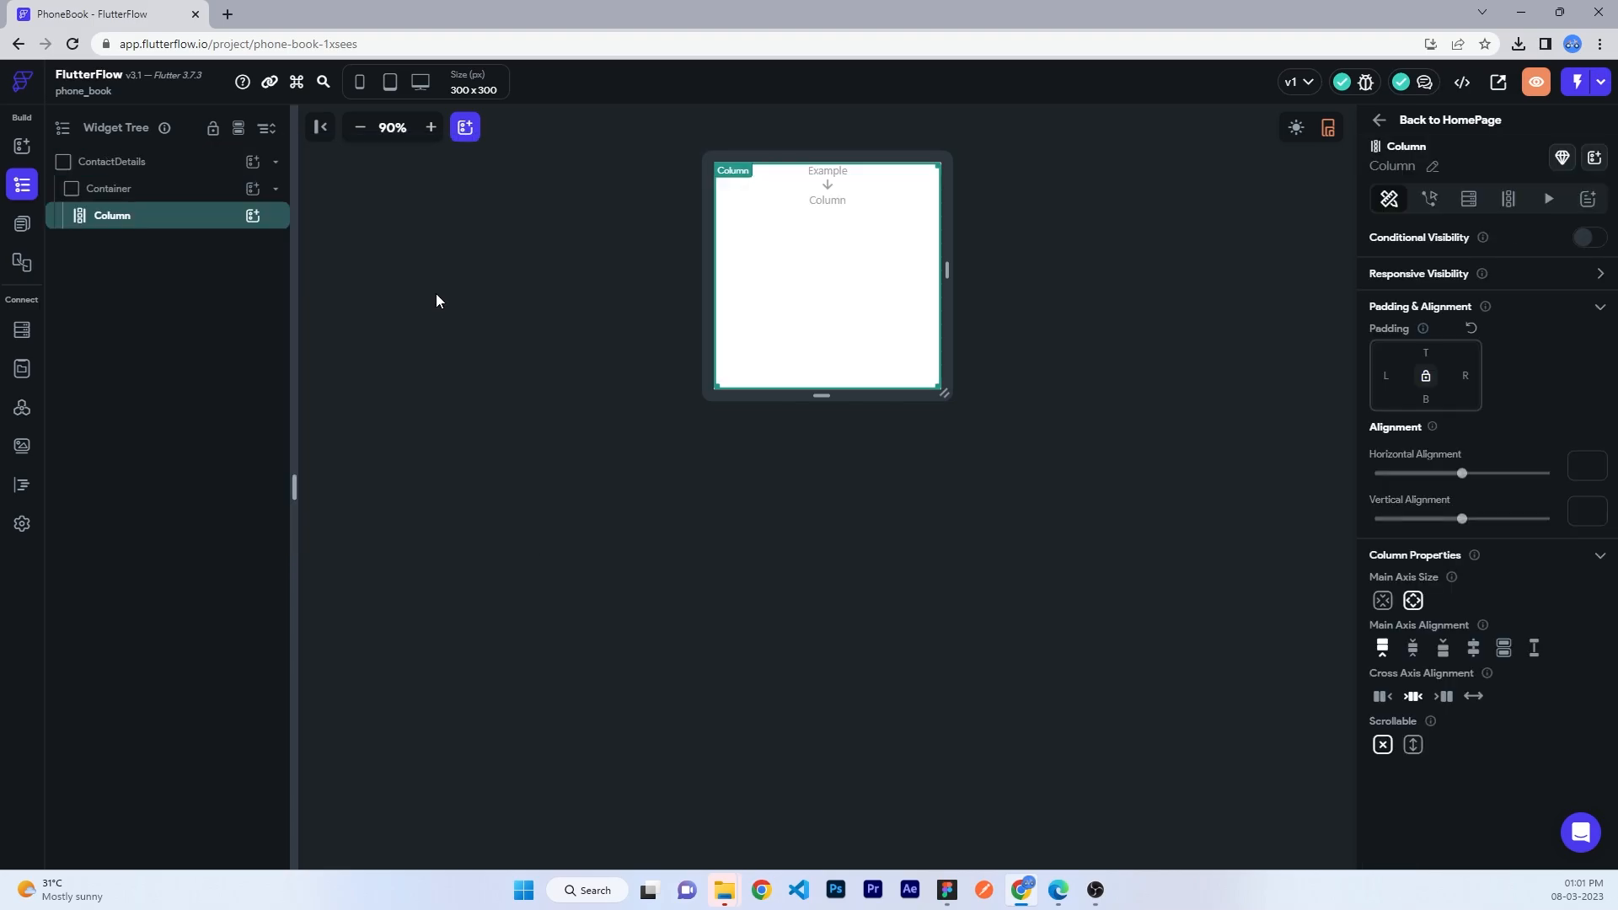
left_click(99, 187)
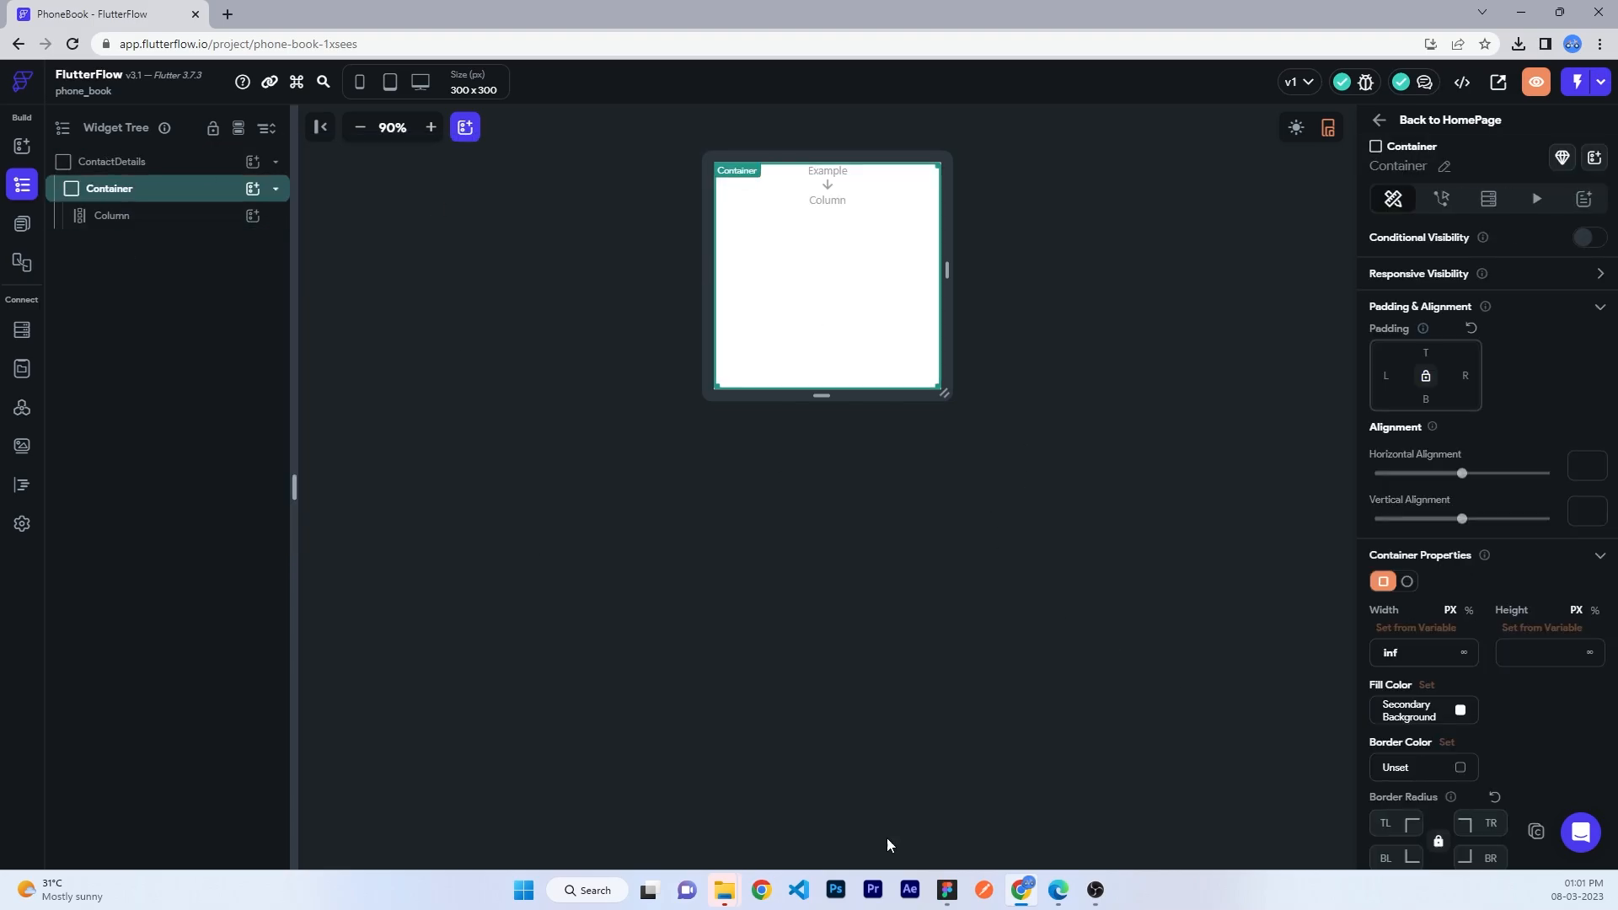
left_click(1400, 714)
key("Return")
- Round the container's top-left and top-right corners to radius 40
scroll(1441, 672, "down", 2)
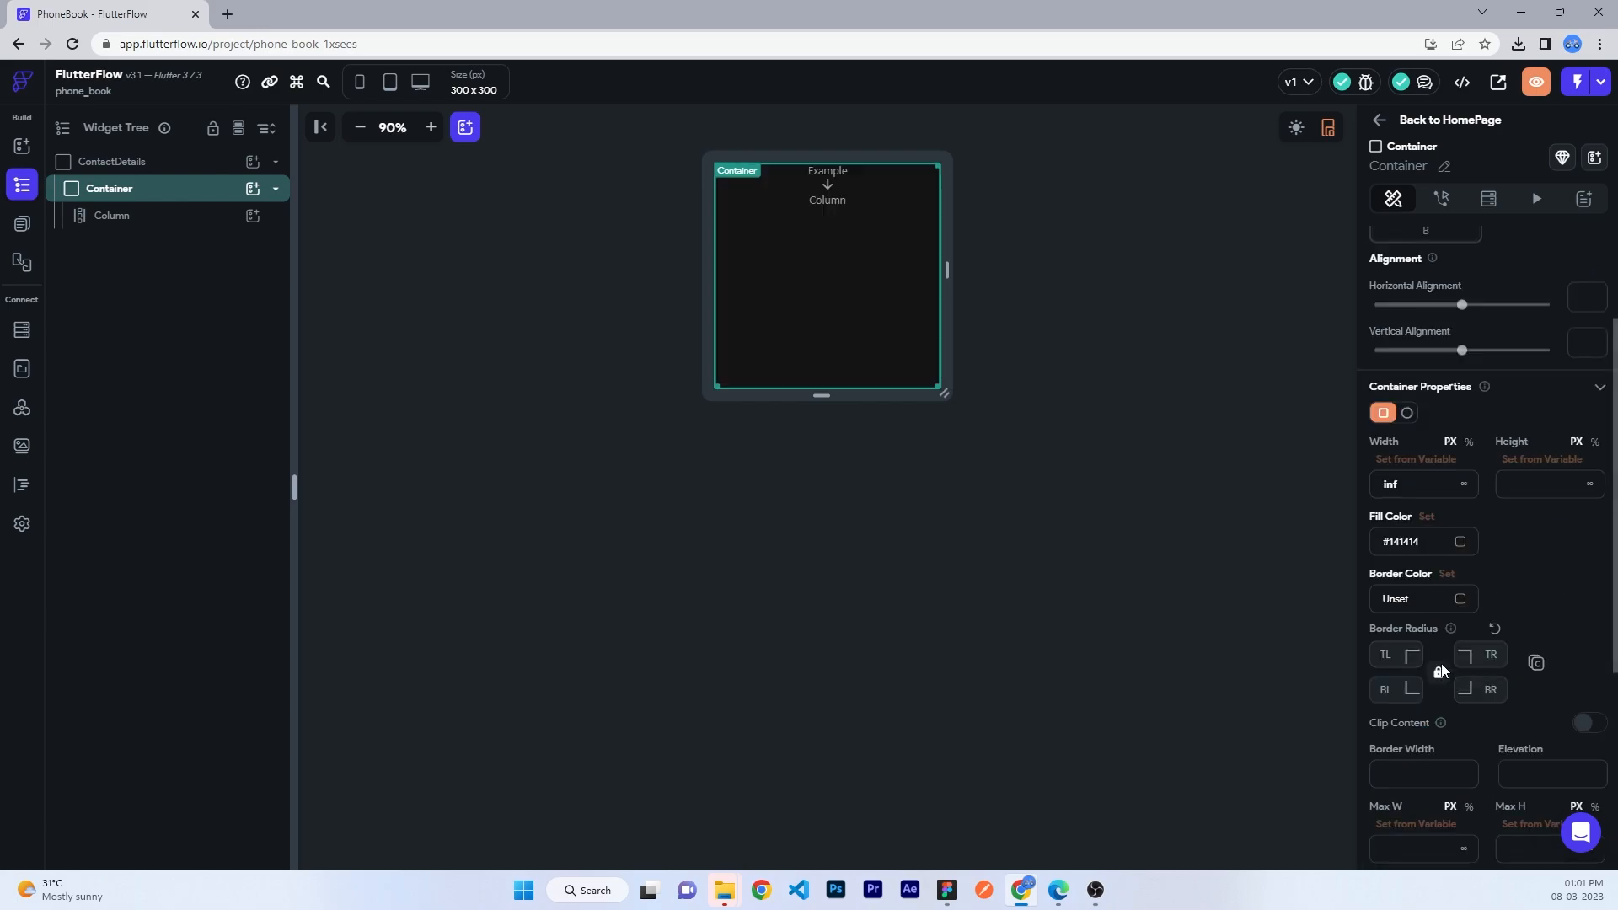
left_click(1392, 653)
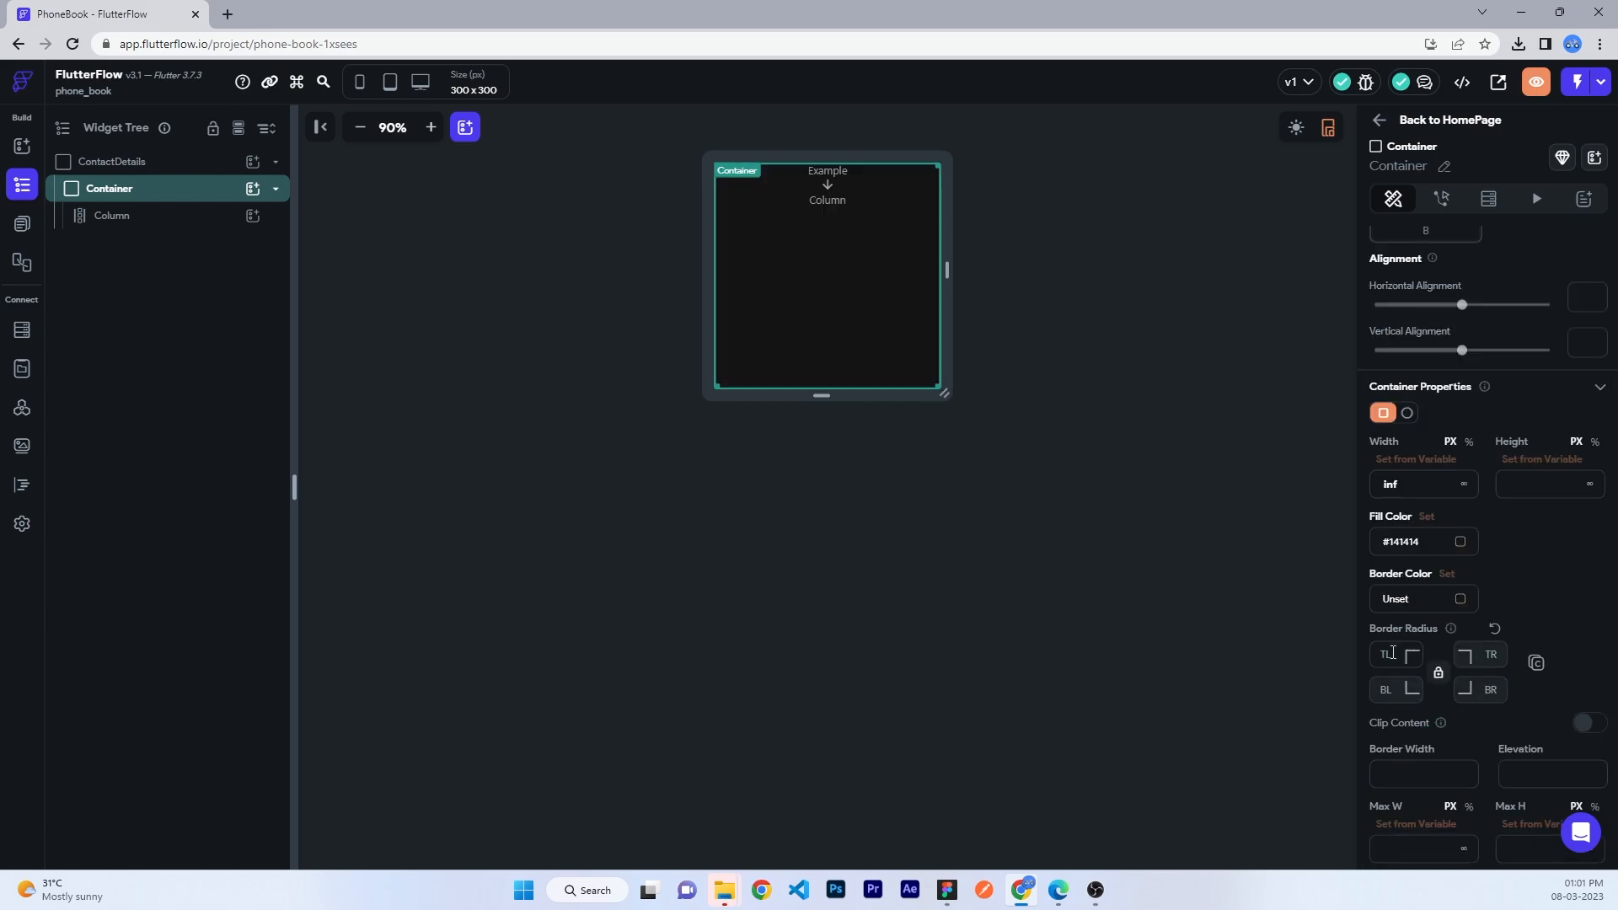
type("40")
left_click(1493, 661)
type("40")
left_click(1218, 529)
left_click(851, 329)
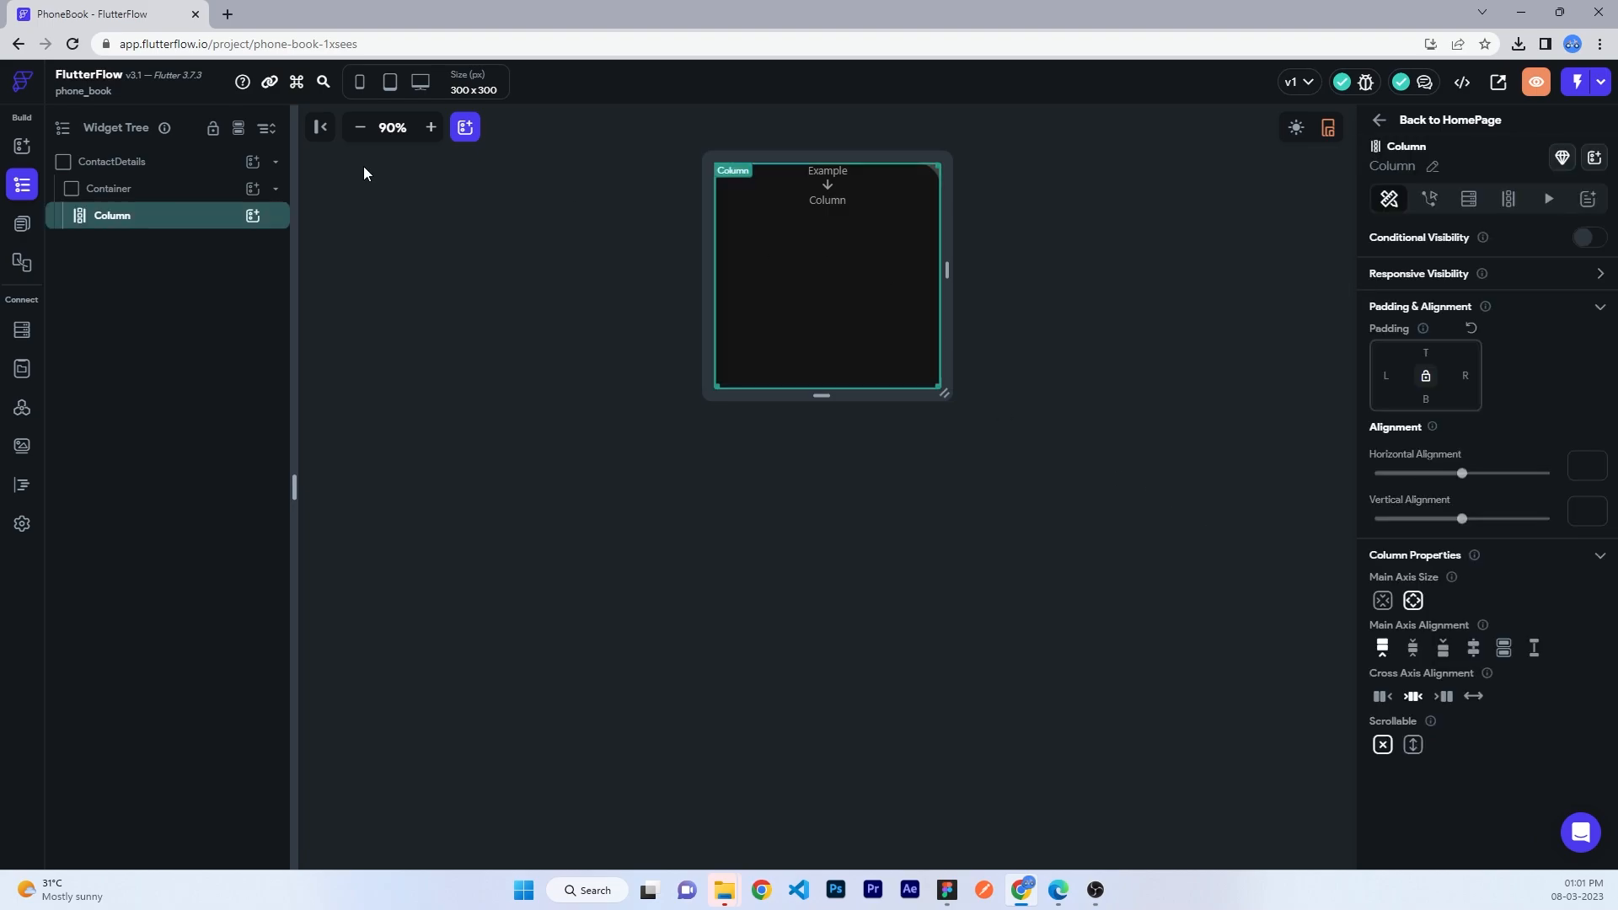
left_click(252, 216)
left_click(965, 266)
- Widen the preview to 380 by 300 and add a Row with 24 padding
left_click_drag(966, 268, 994, 268)
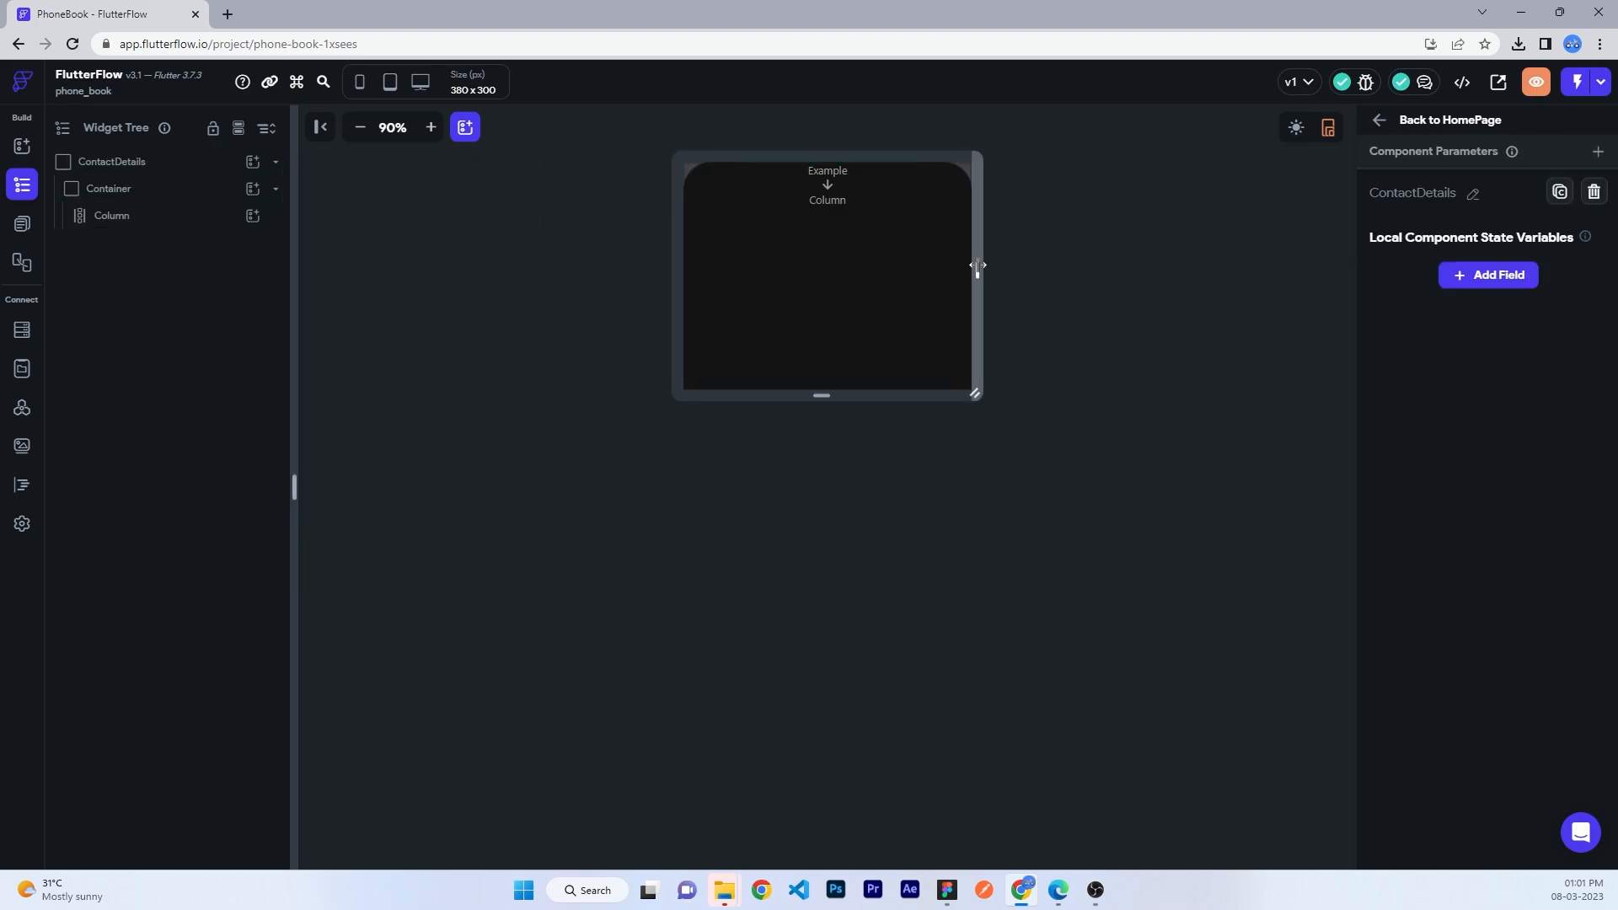
left_click(252, 216)
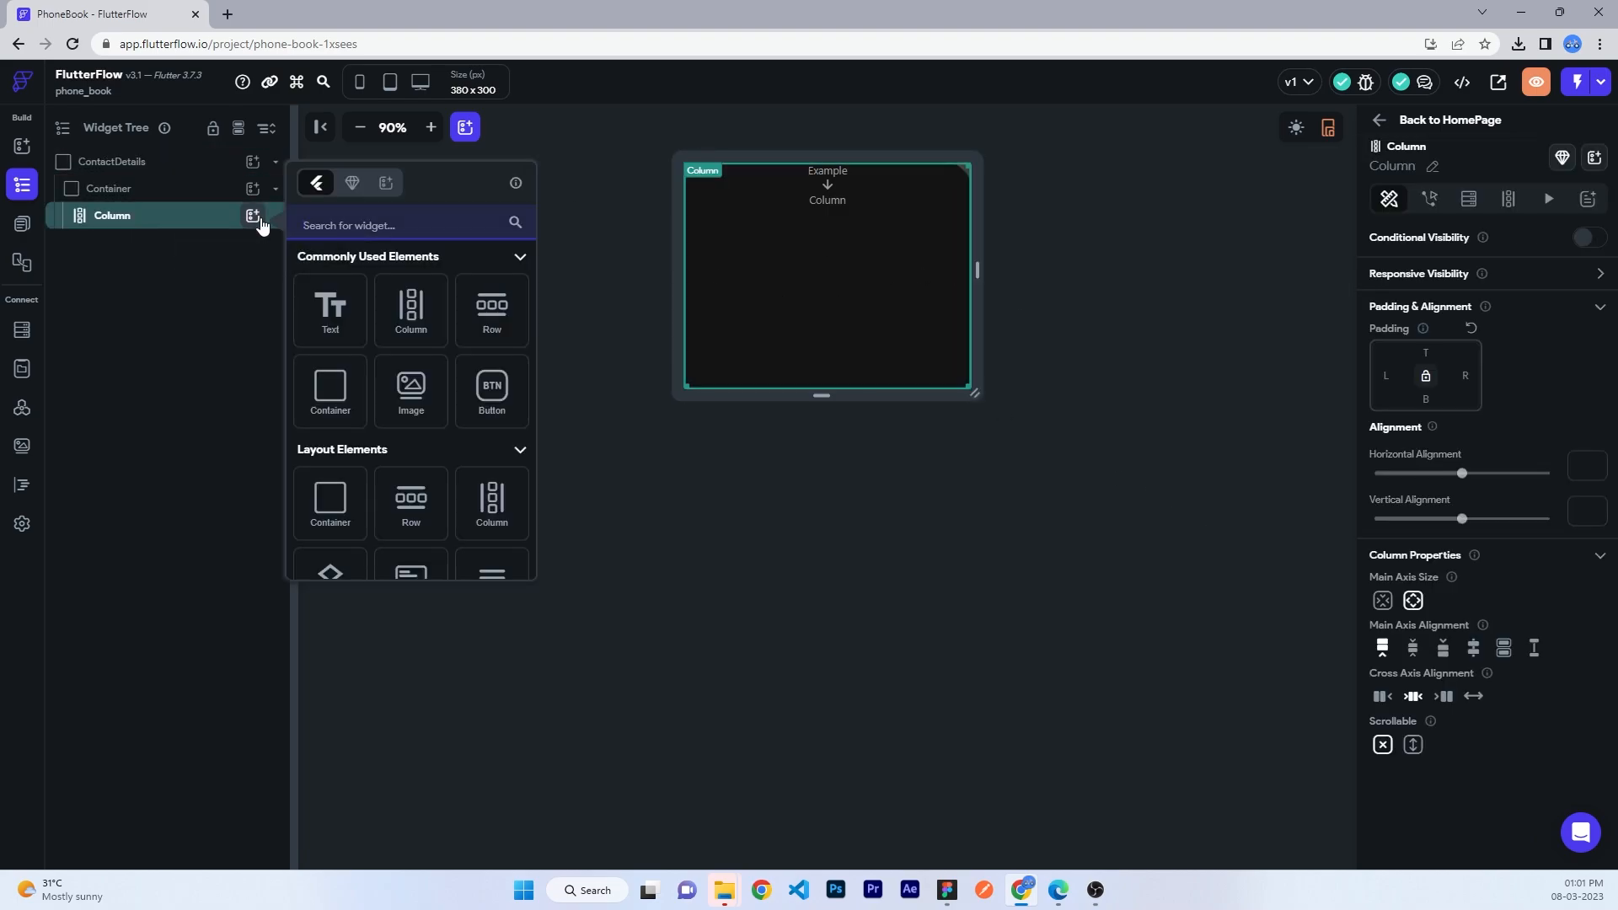
left_click(492, 310)
left_click(1426, 353)
type("24")
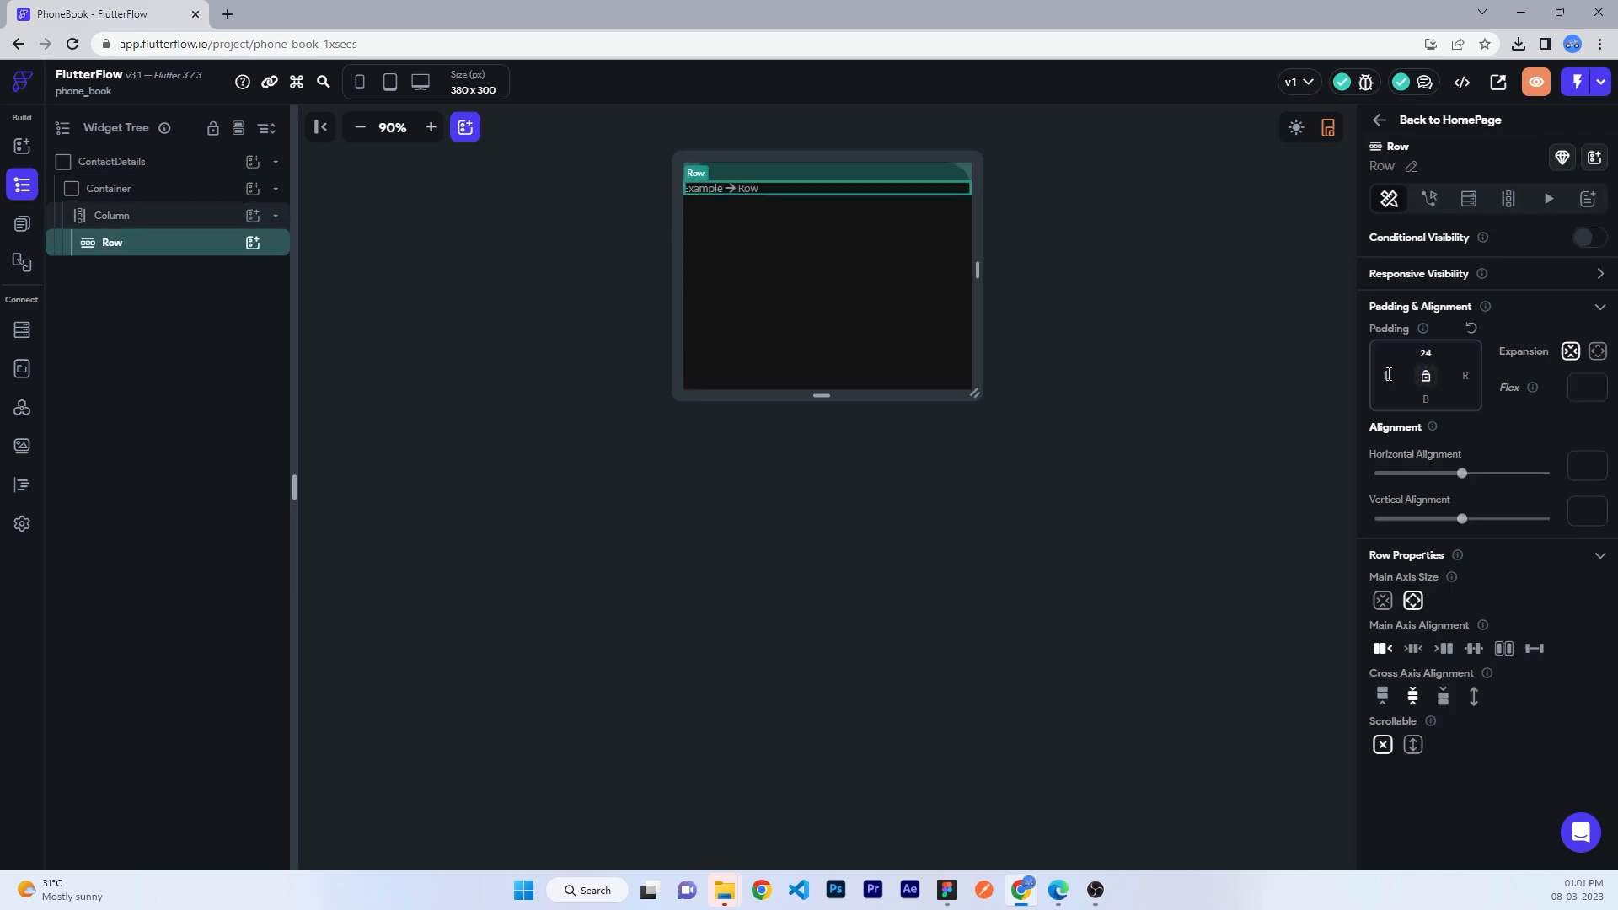
type("24")
key("Tab")
type("24")
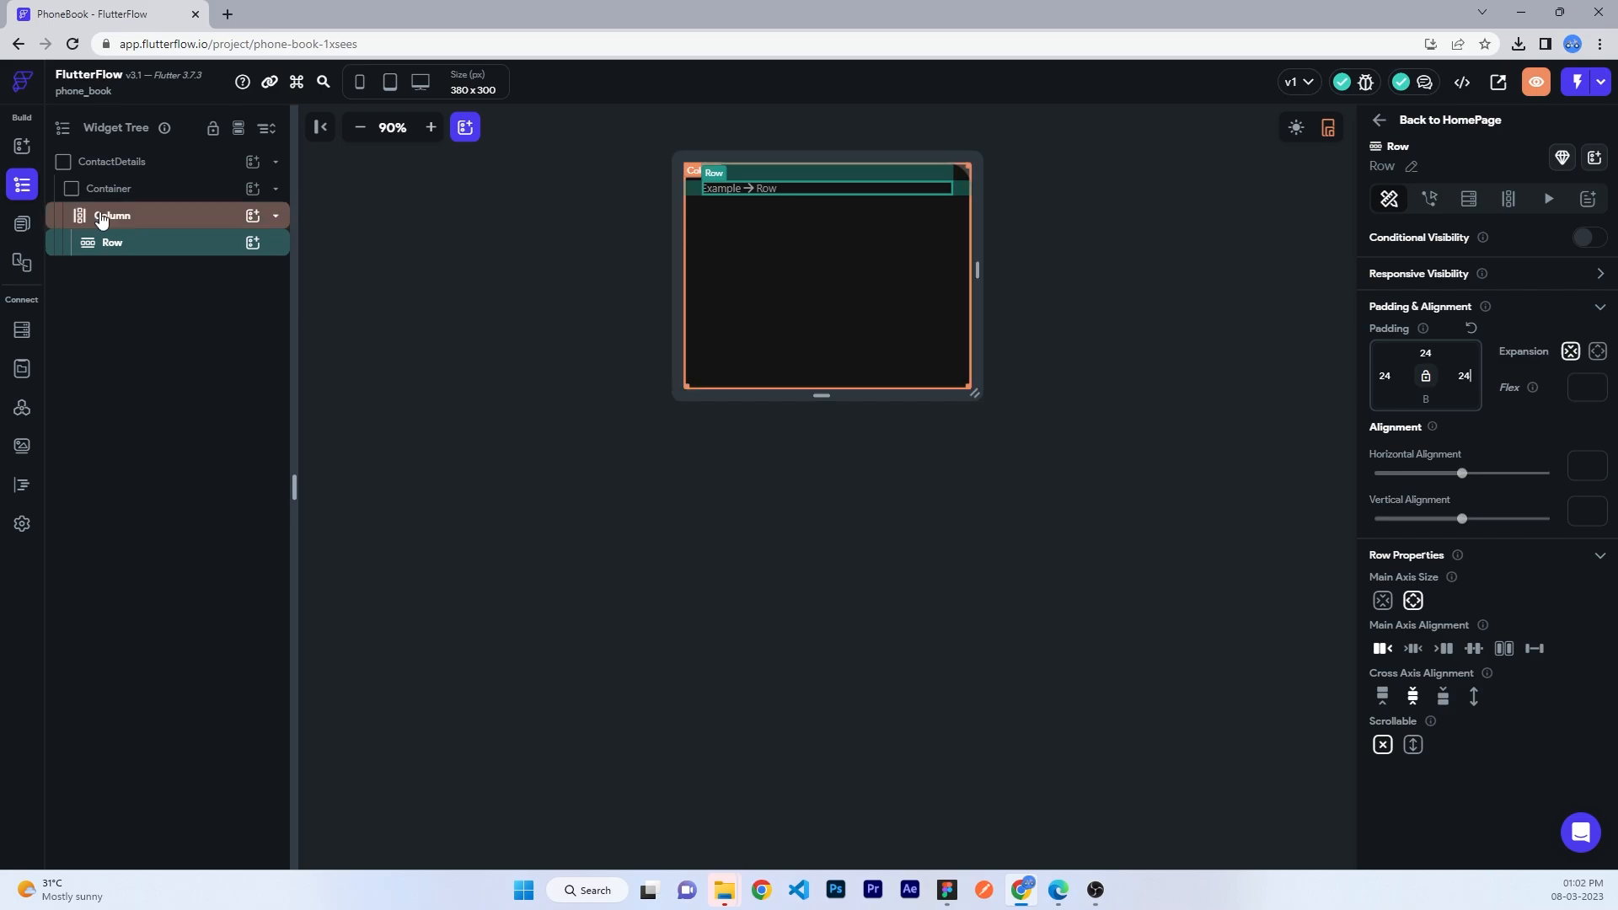
- Add an IconButton of size 36 with a half-transparent white (#80ffffff) fill to the Row
left_click(253, 242)
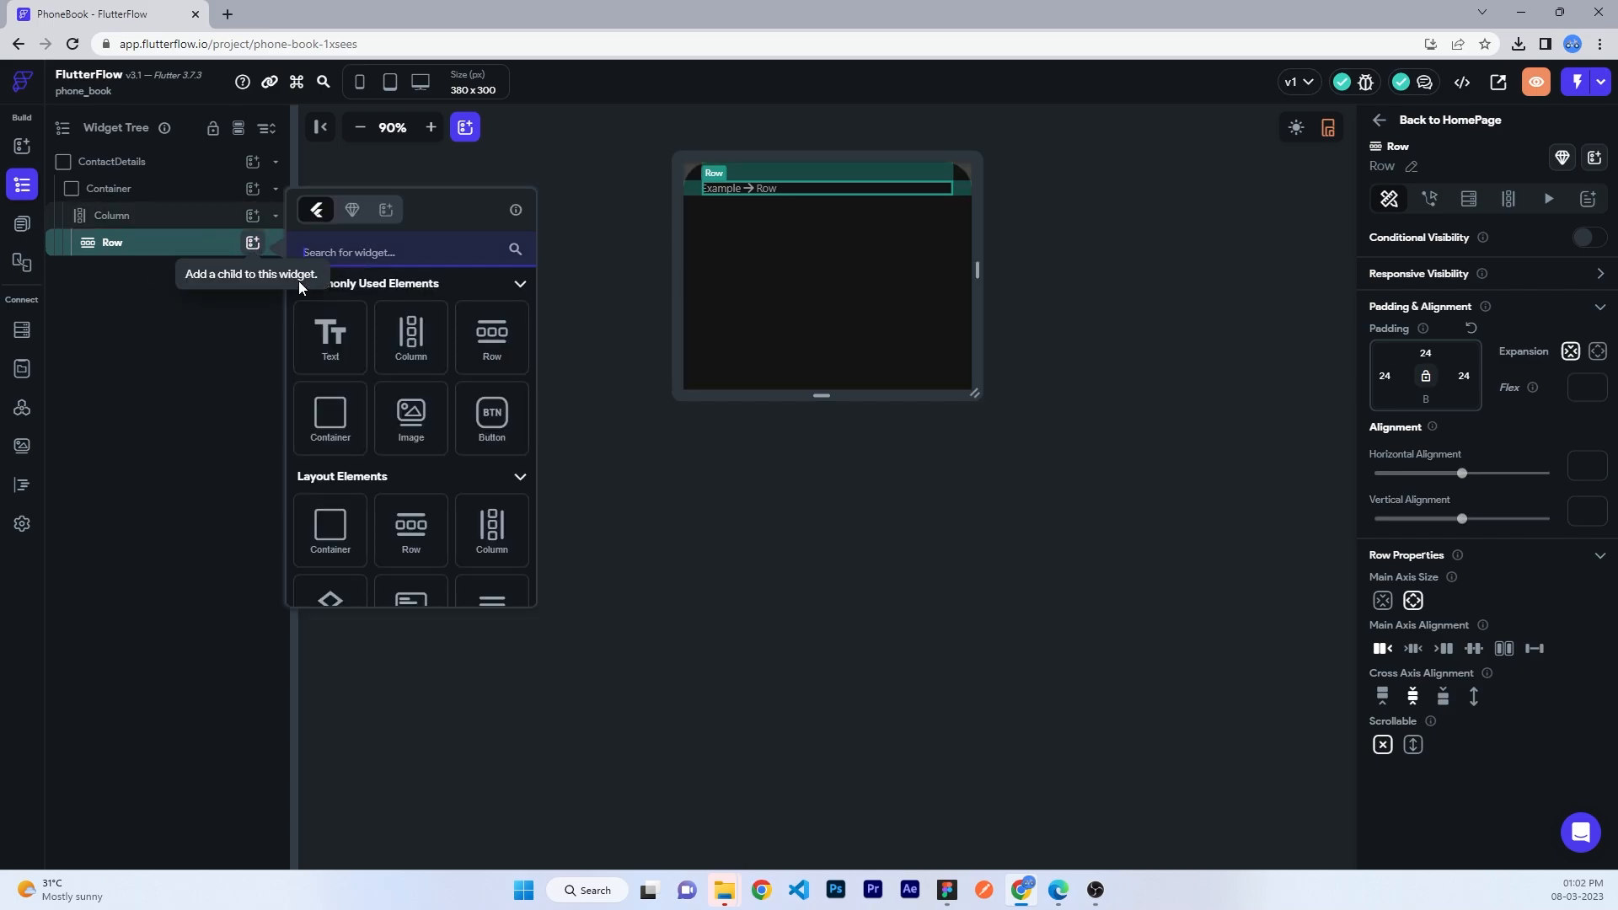
left_click(470, 407)
left_click(370, 261)
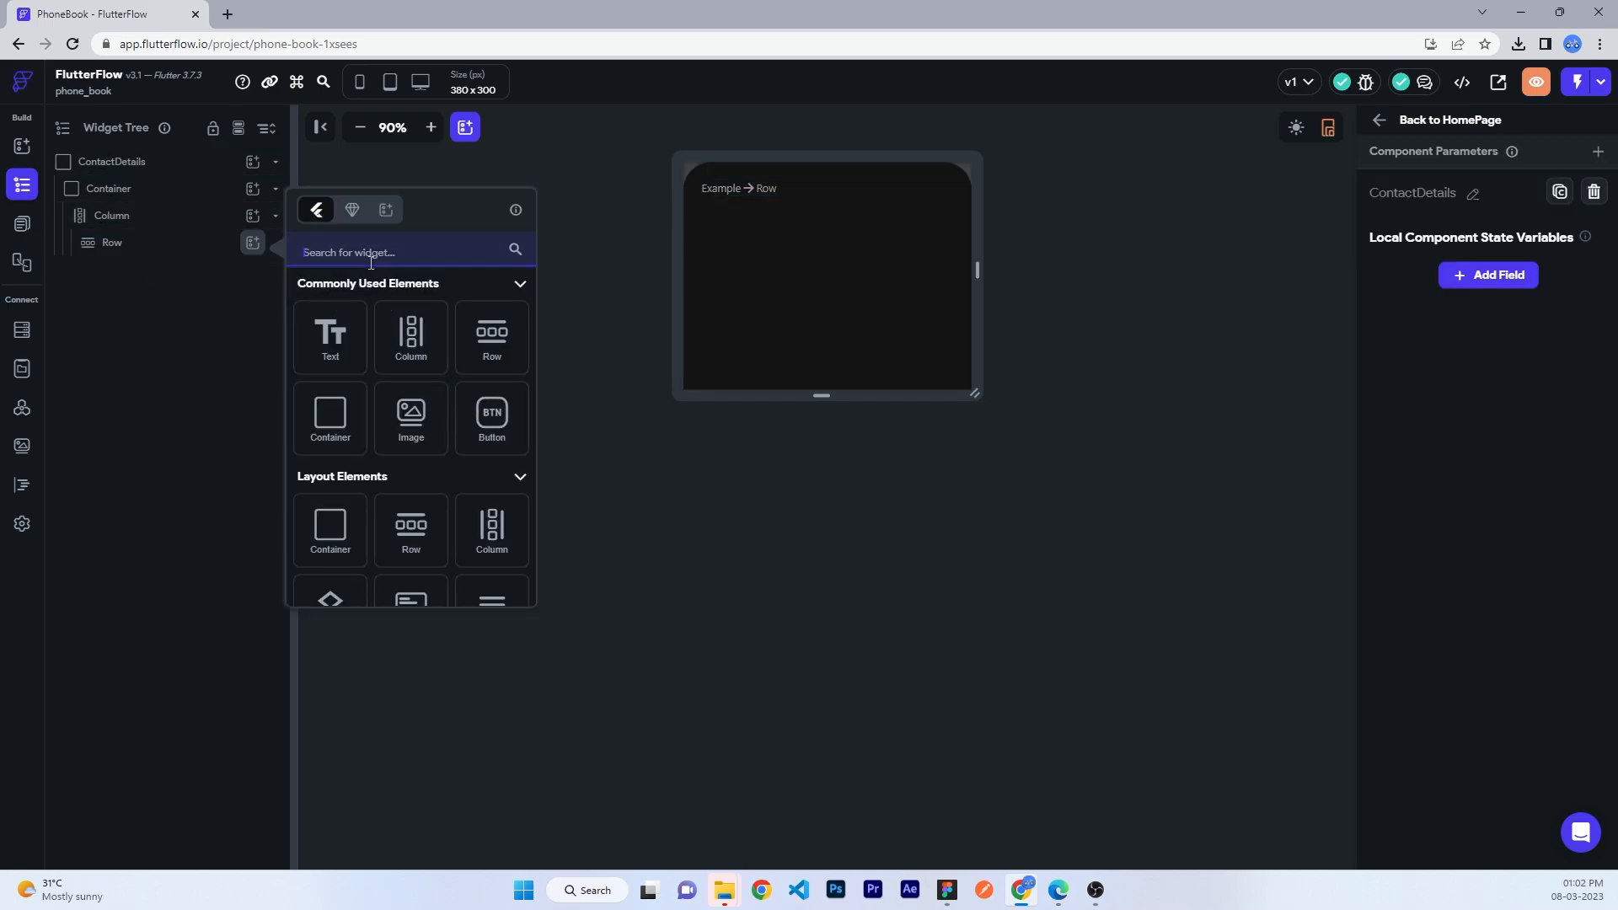
type("icon")
left_click(426, 394)
left_click(1433, 599)
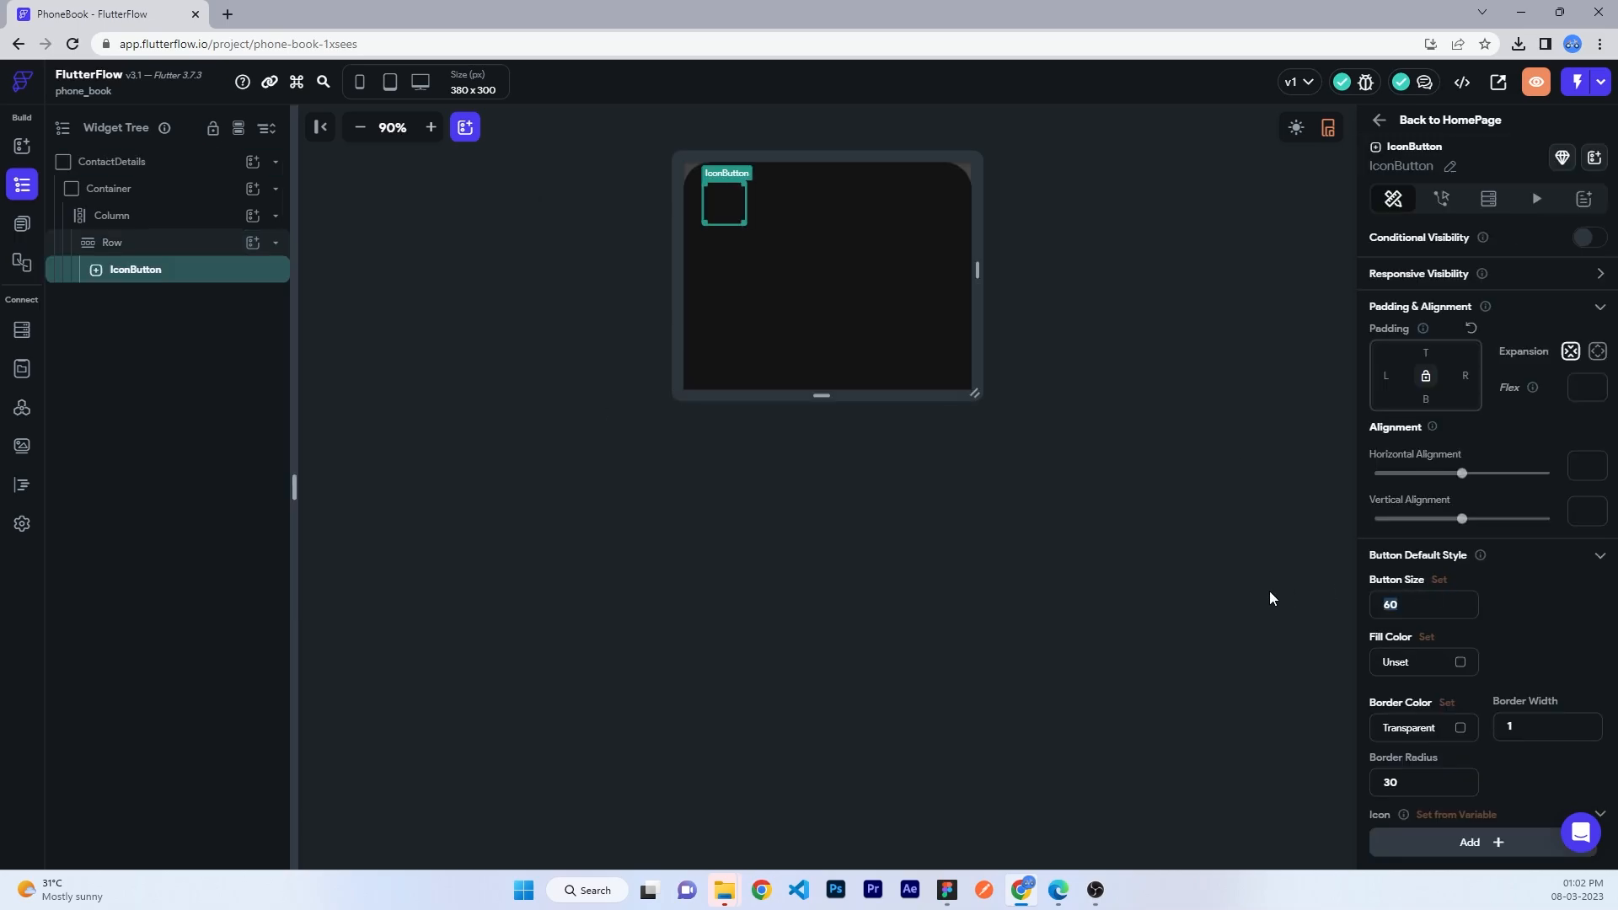
type("36")
left_click(1468, 668)
left_click_drag(606, 320, 573, 283)
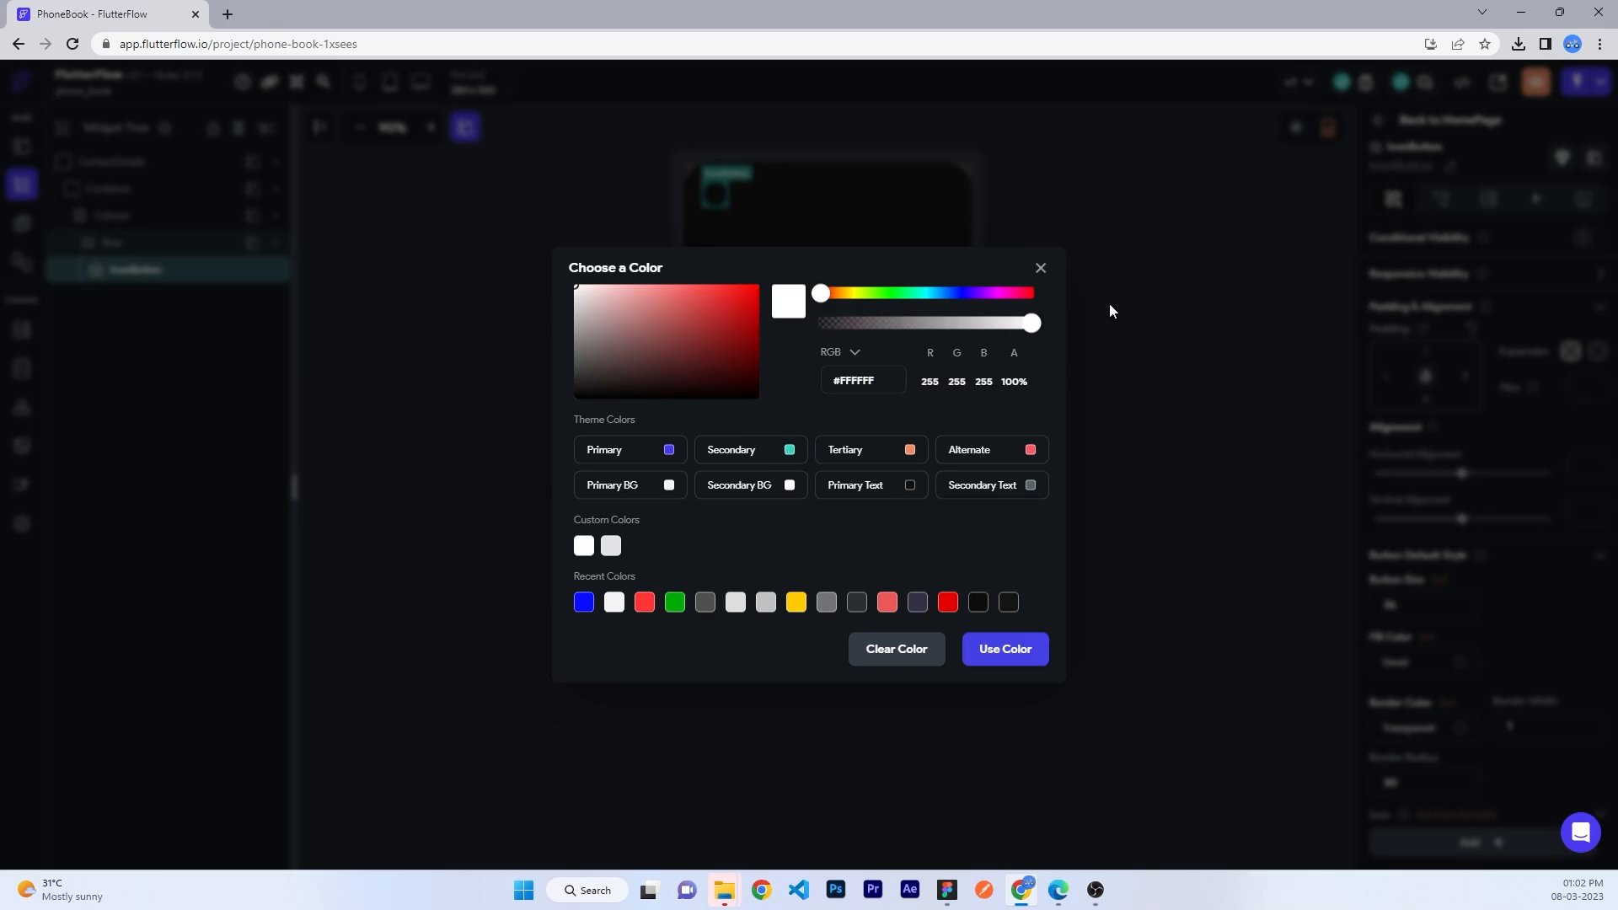
left_click_drag(1030, 324, 927, 327)
left_click(1354, 669)
- Give the button a white close icon at size 14
scroll(1433, 691, "down", 2)
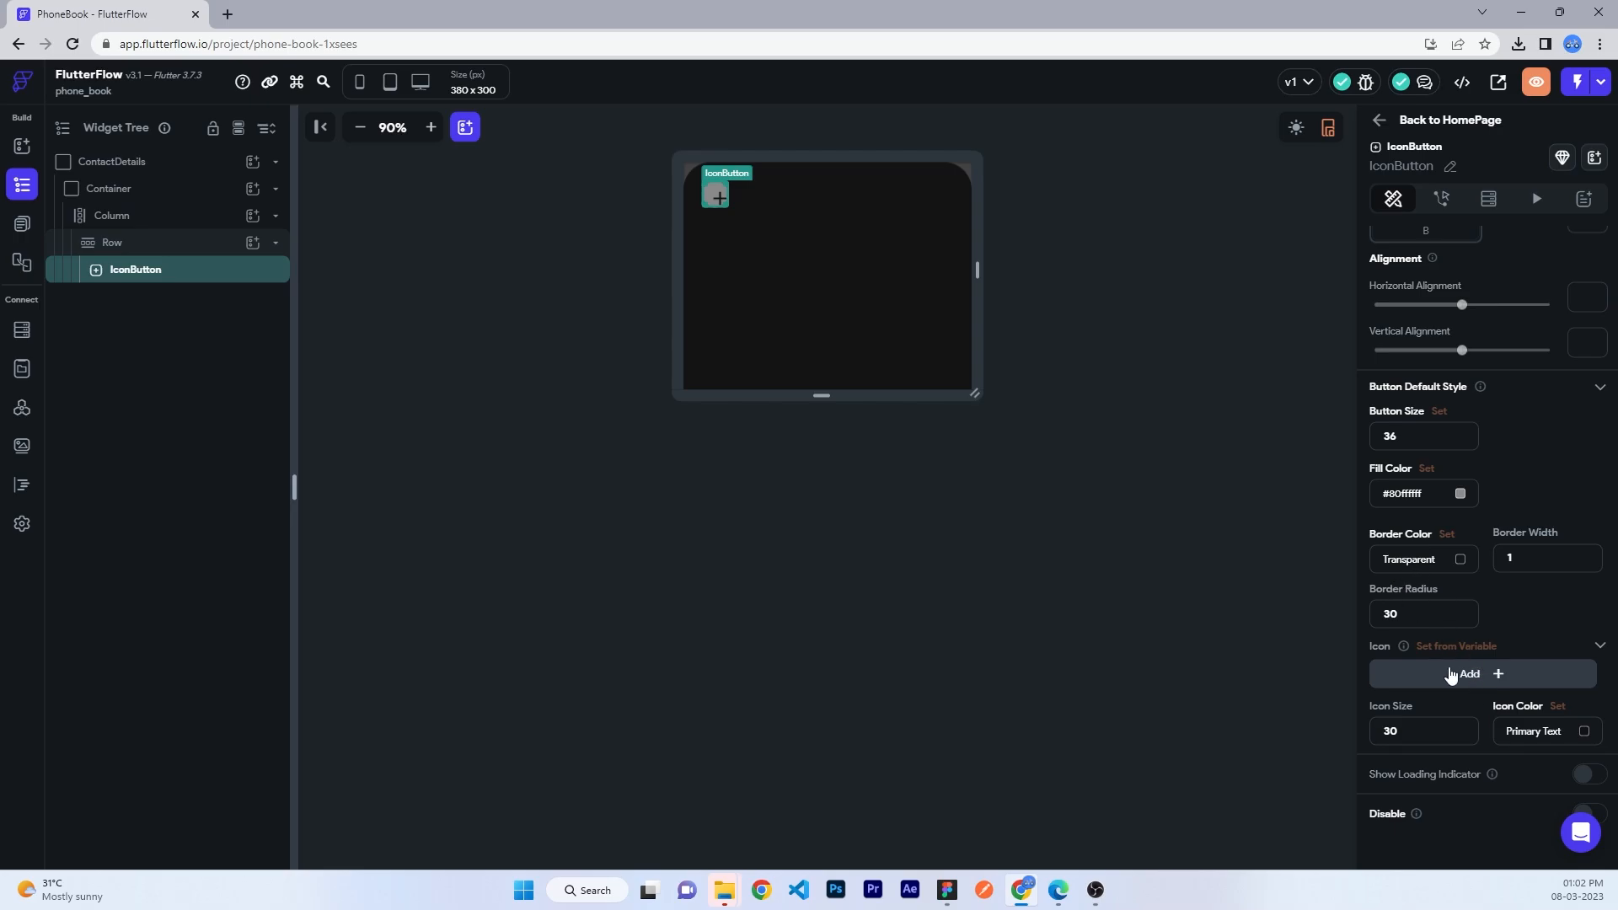
left_click(1449, 674)
type("close")
left_click(592, 463)
left_click_drag(1432, 725, 1317, 720)
type("14")
left_click(1557, 729)
type("ffffff")
key("Return")
- Right-align the close button and add an On Tap action that dismisses the bottom sheet
left_click(128, 251)
left_click(1444, 650)
left_click(1255, 571)
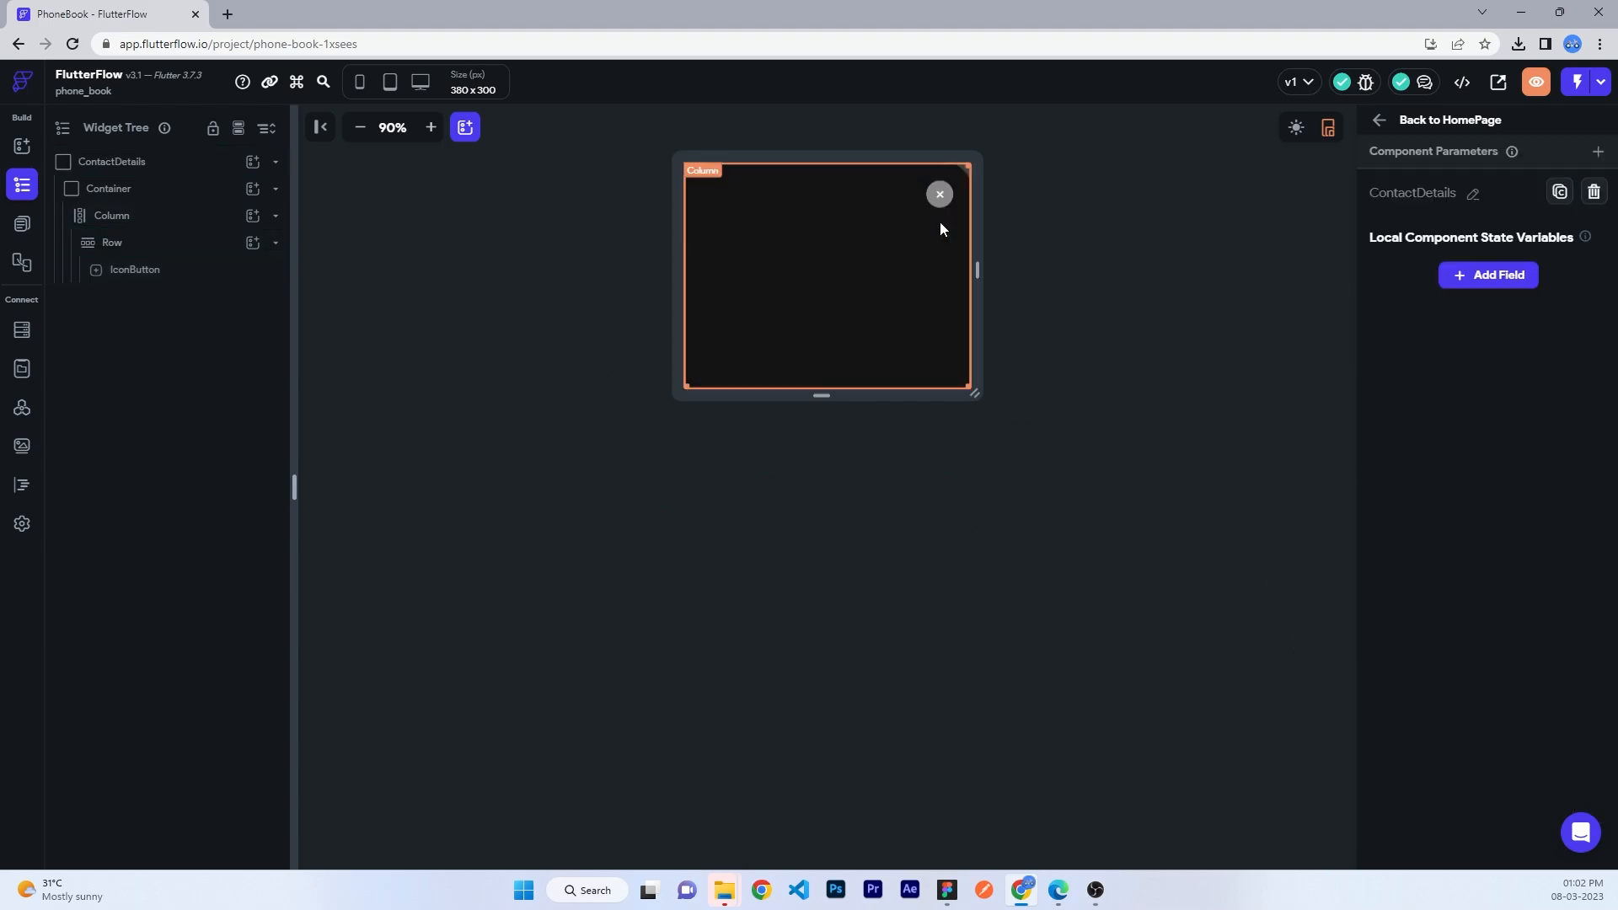
left_click(939, 195)
left_click(1441, 199)
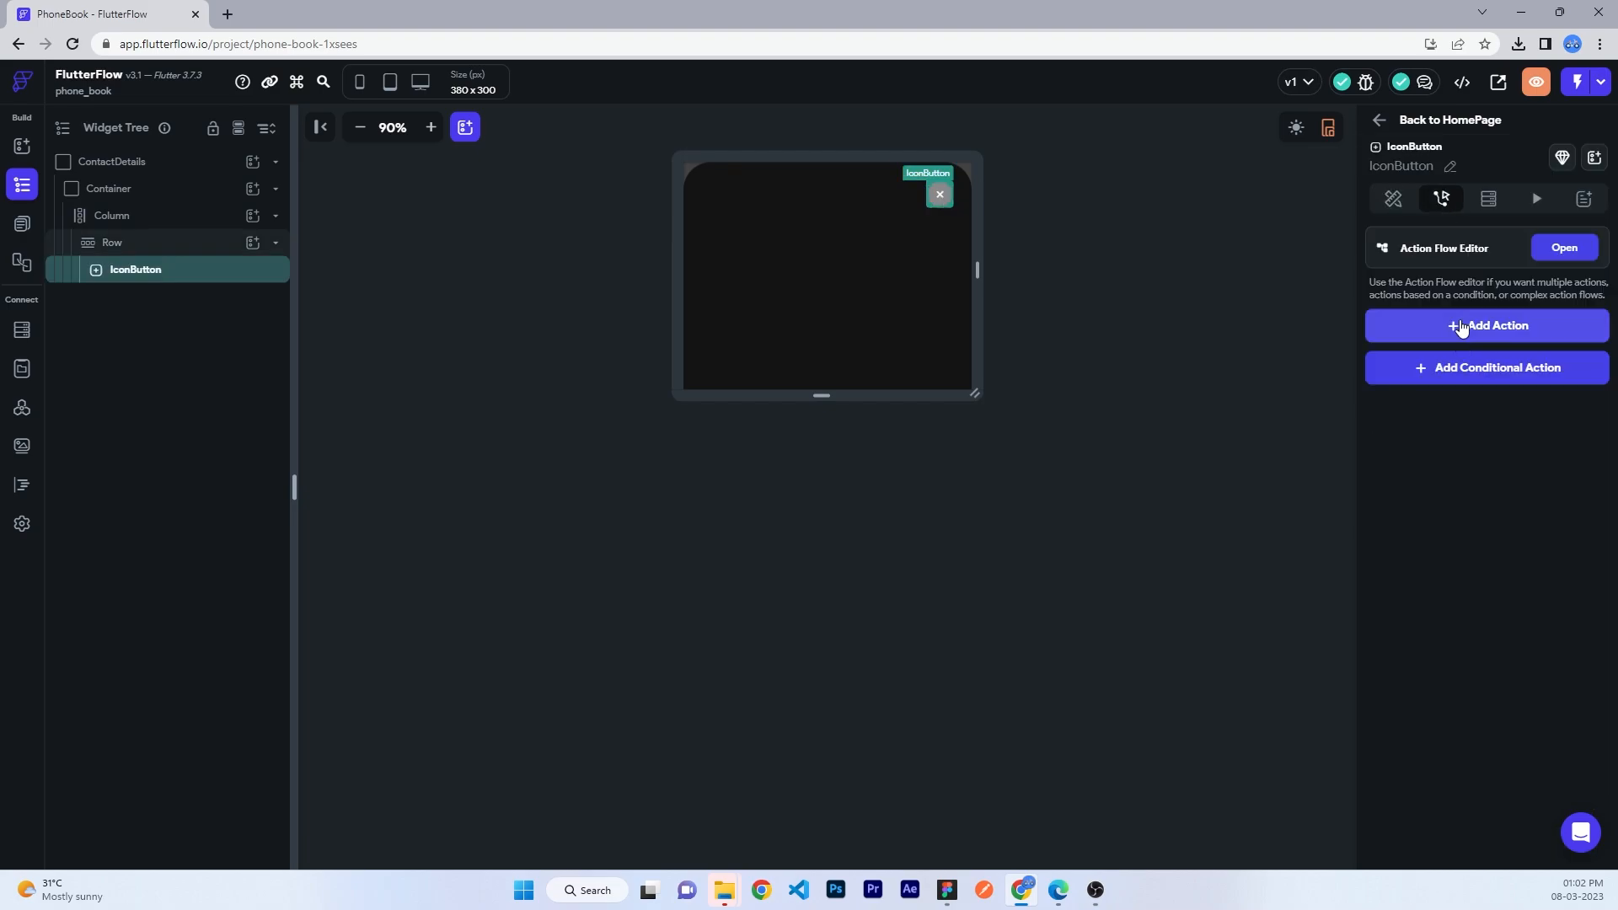
left_click(1461, 328)
scroll(1435, 619, "down", 3)
scroll(1427, 422, "up", 3)
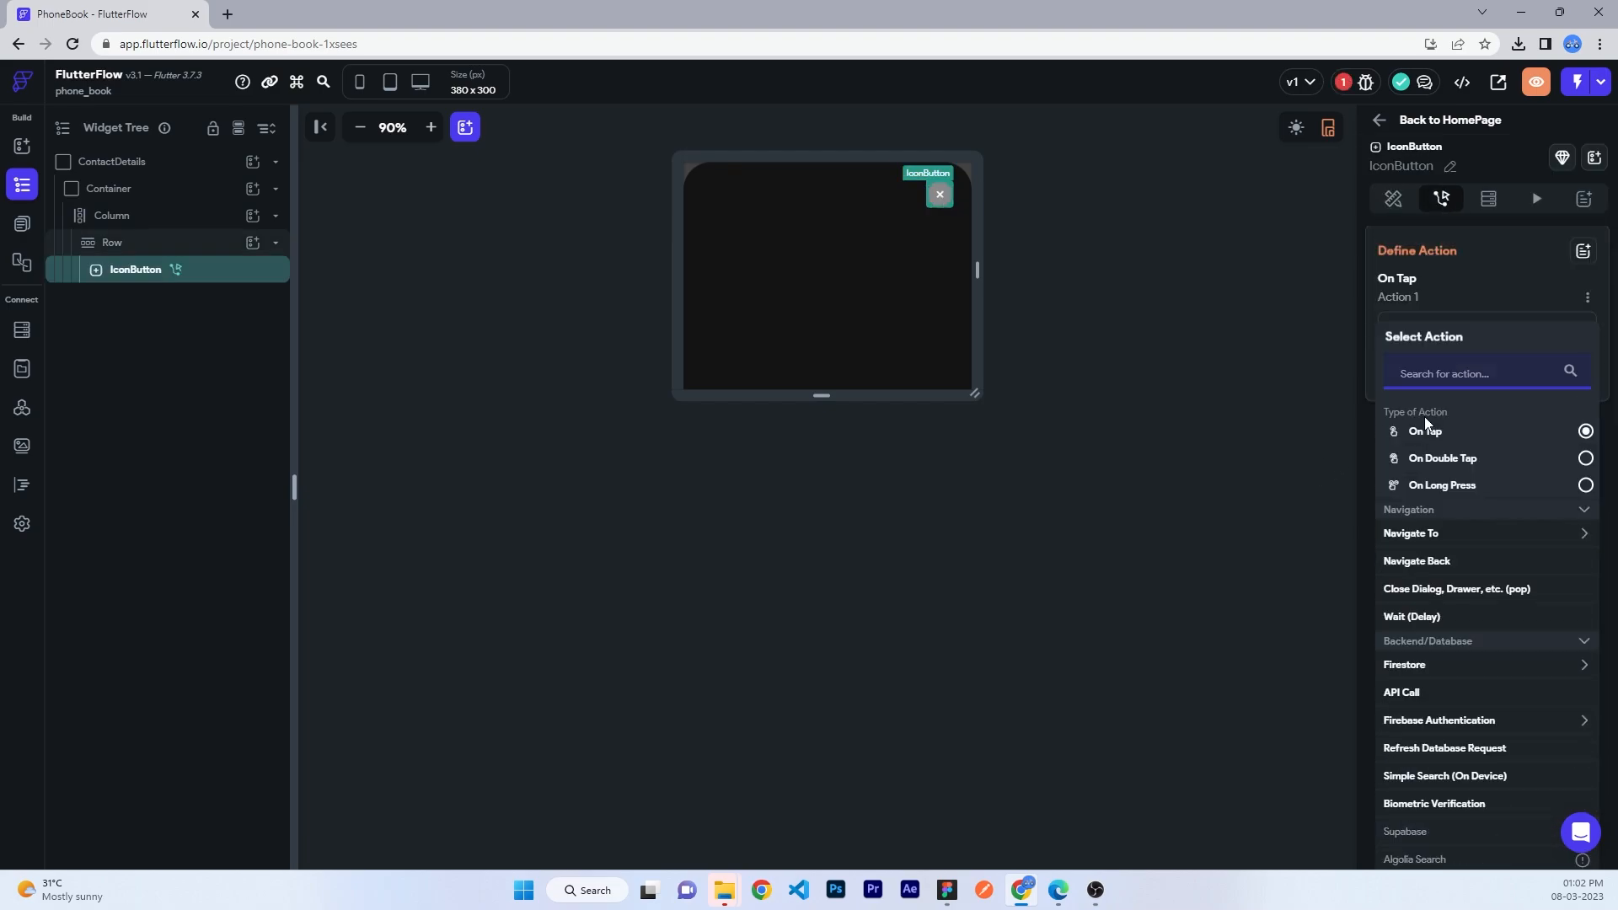
type("dis")
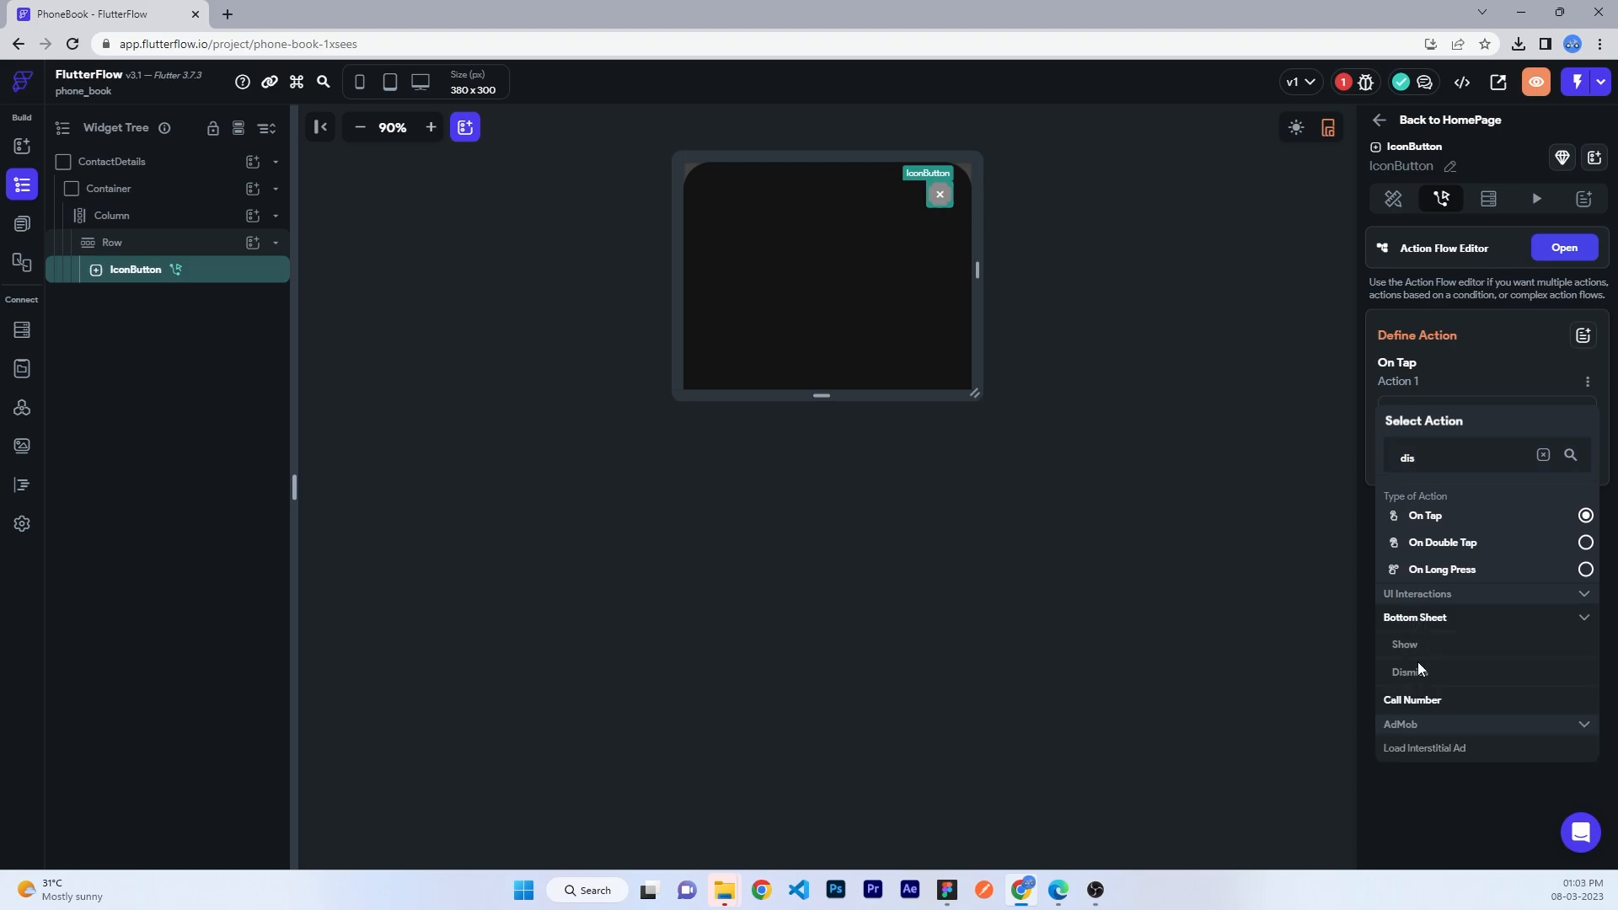
left_click(1407, 672)
left_click(1168, 367)
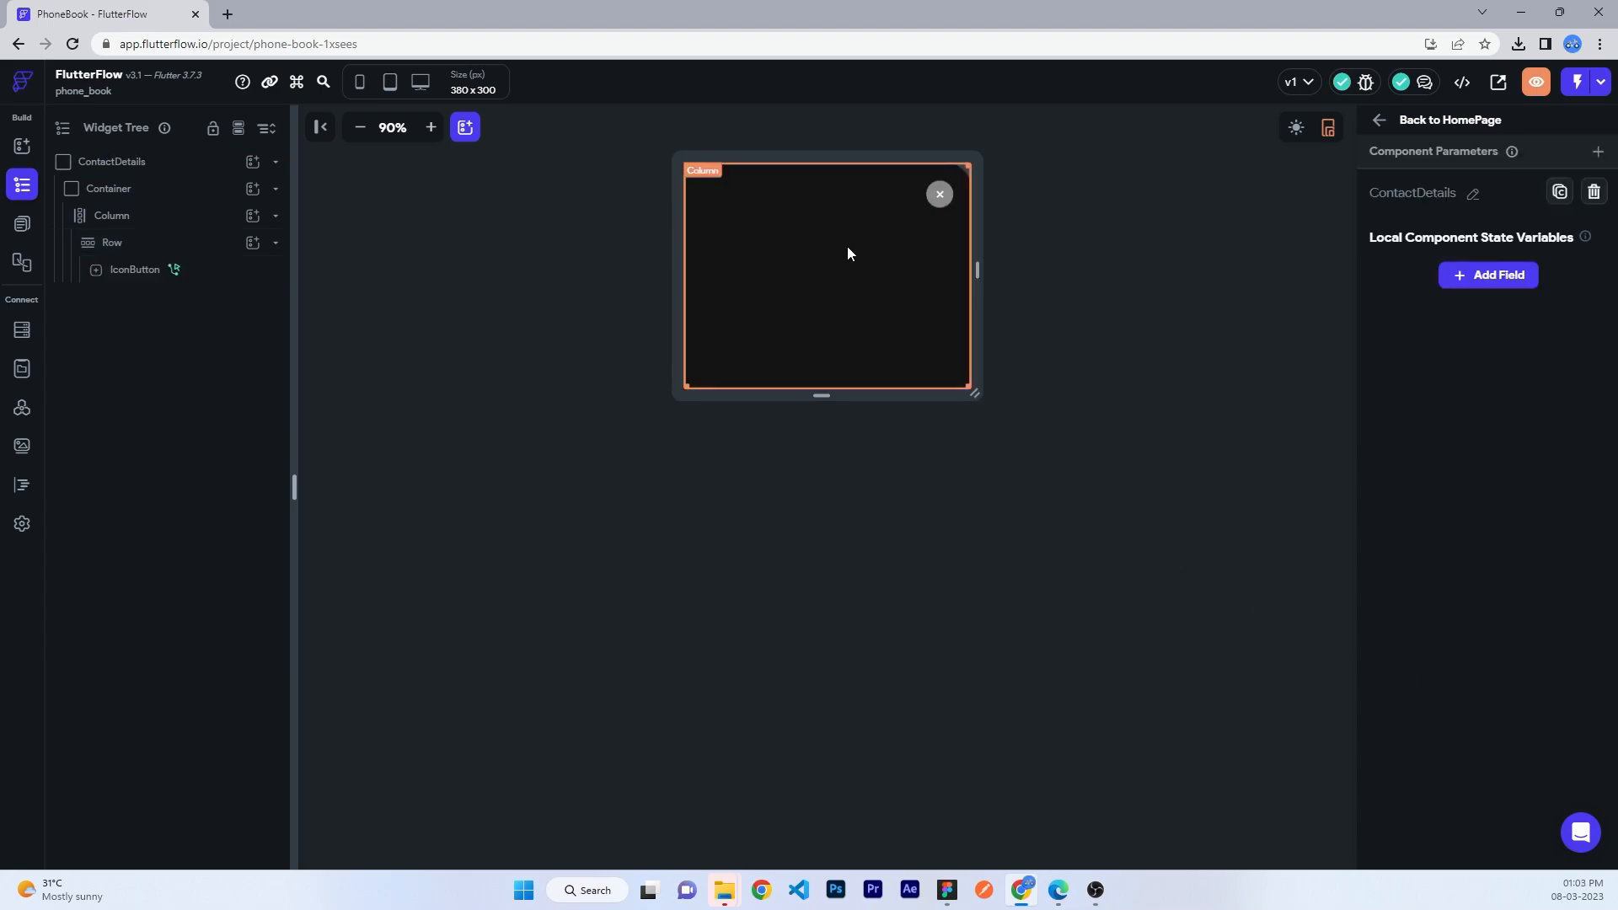
- Add a new Column below the Row and place a Container inside it
left_click(168, 221)
left_click(155, 242)
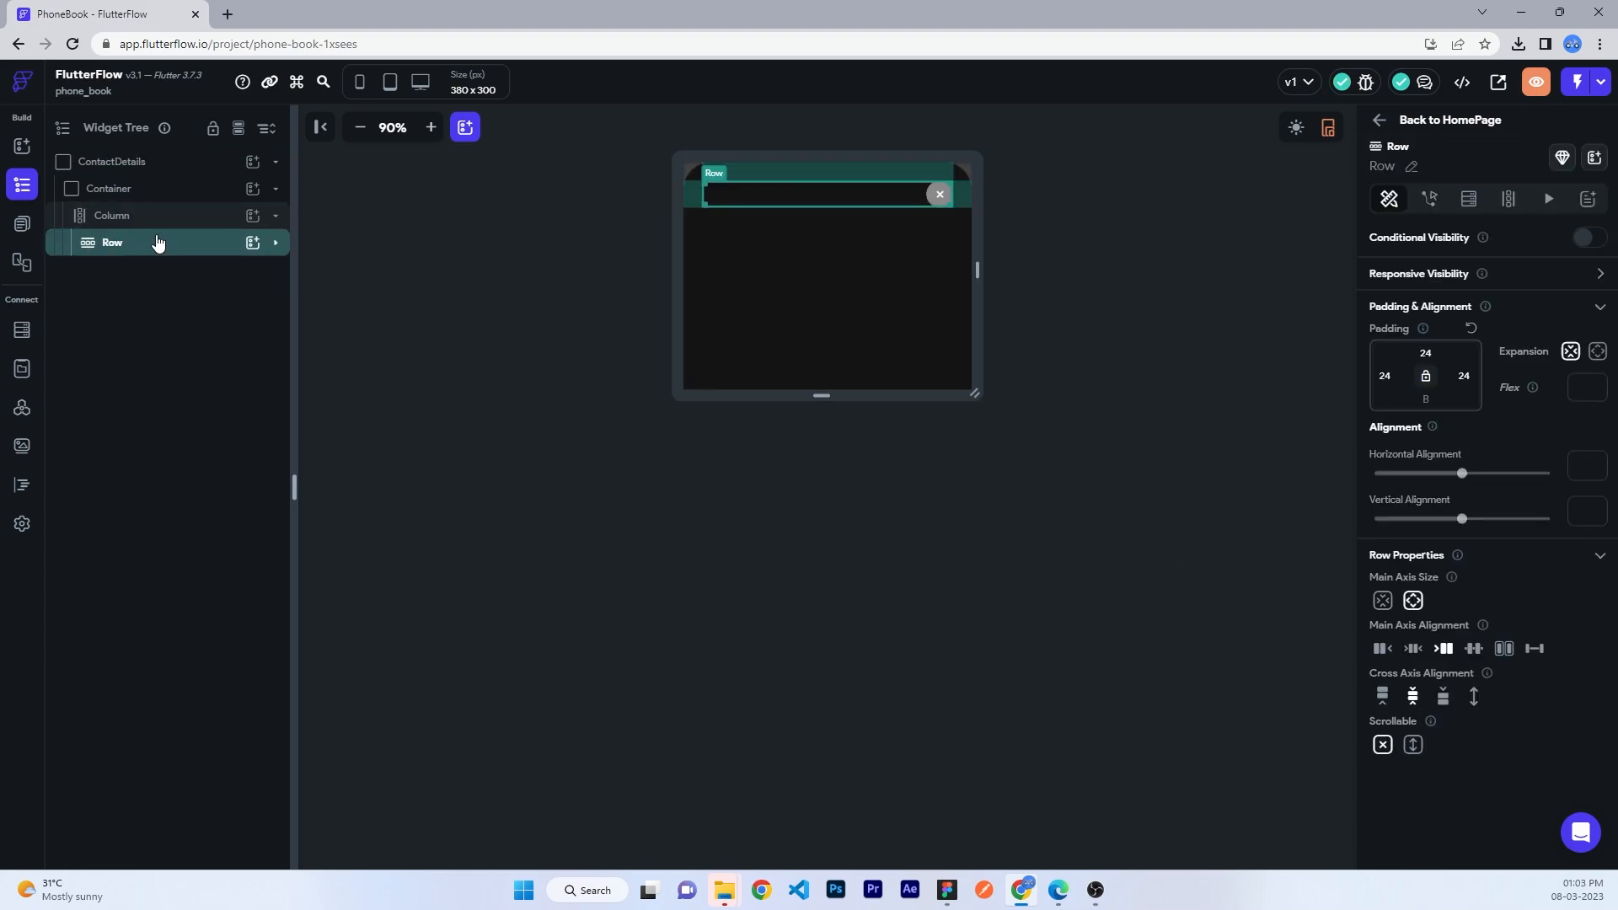
left_click(247, 220)
left_click(409, 307)
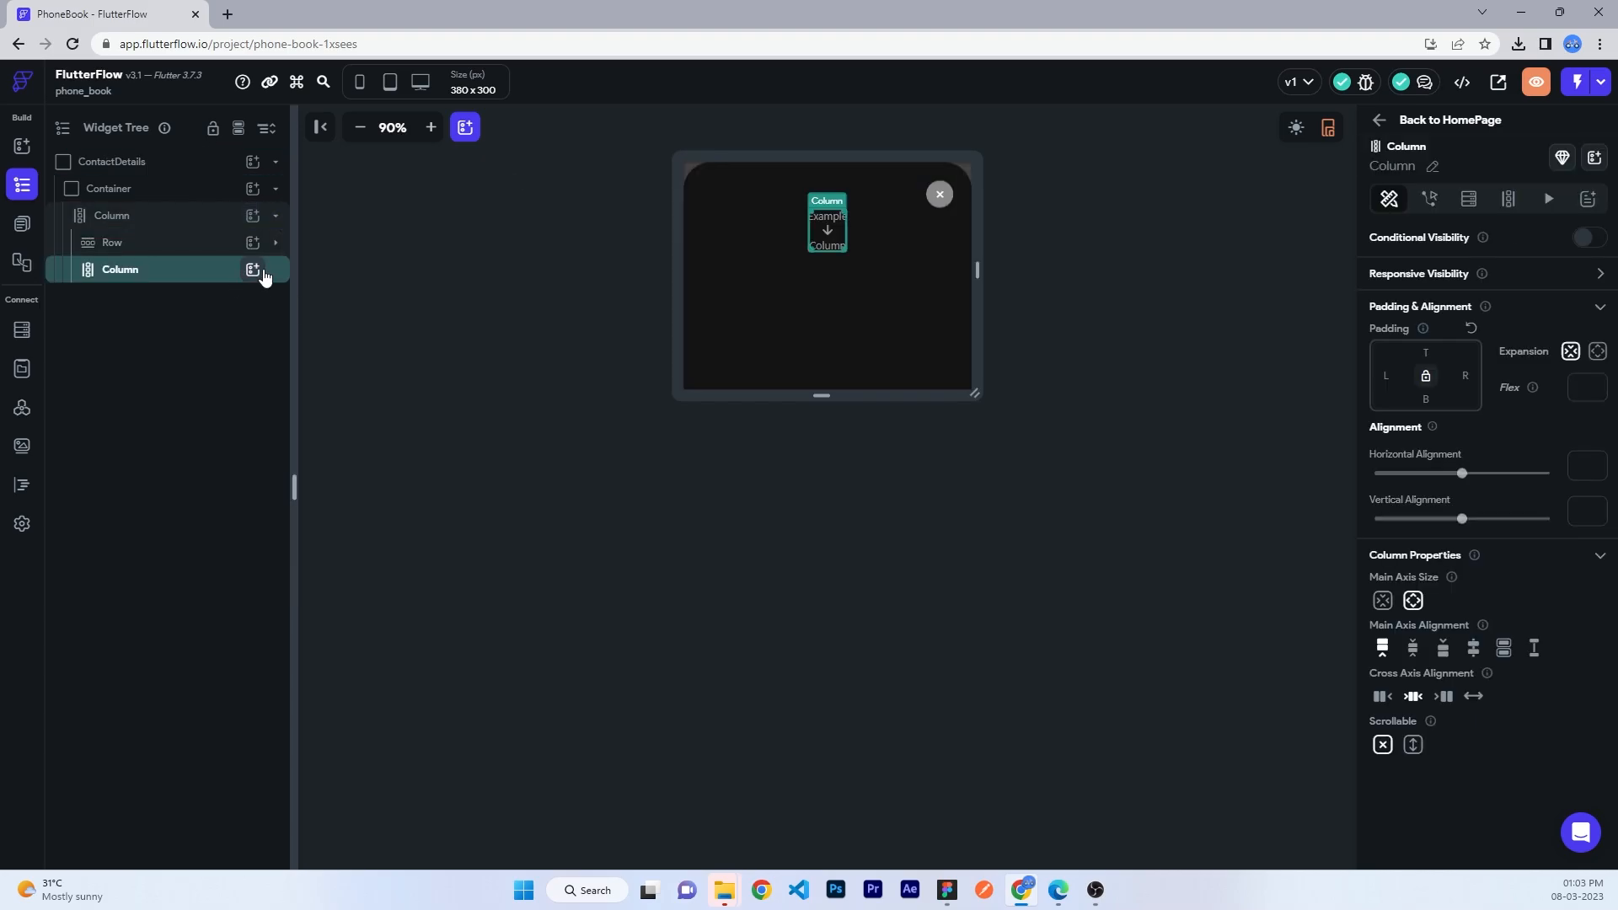
left_click(254, 270)
left_click(189, 278)
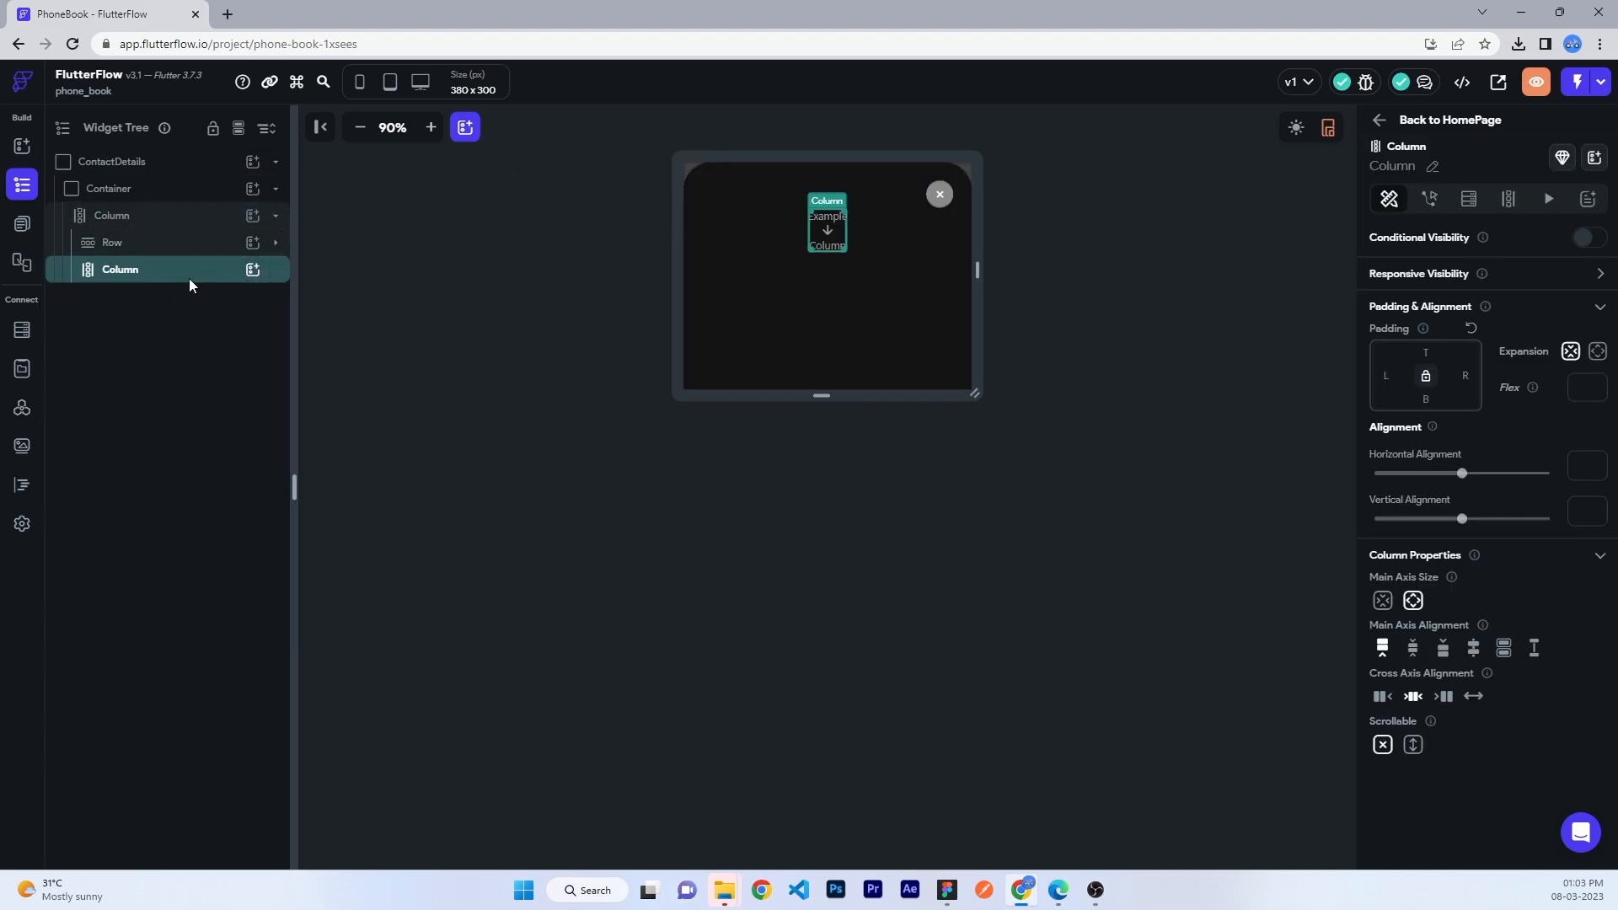
left_click(253, 270)
left_click(334, 460)
- Make the Container a size-72 circle with no fill and a white #ffffff border
left_click(1403, 581)
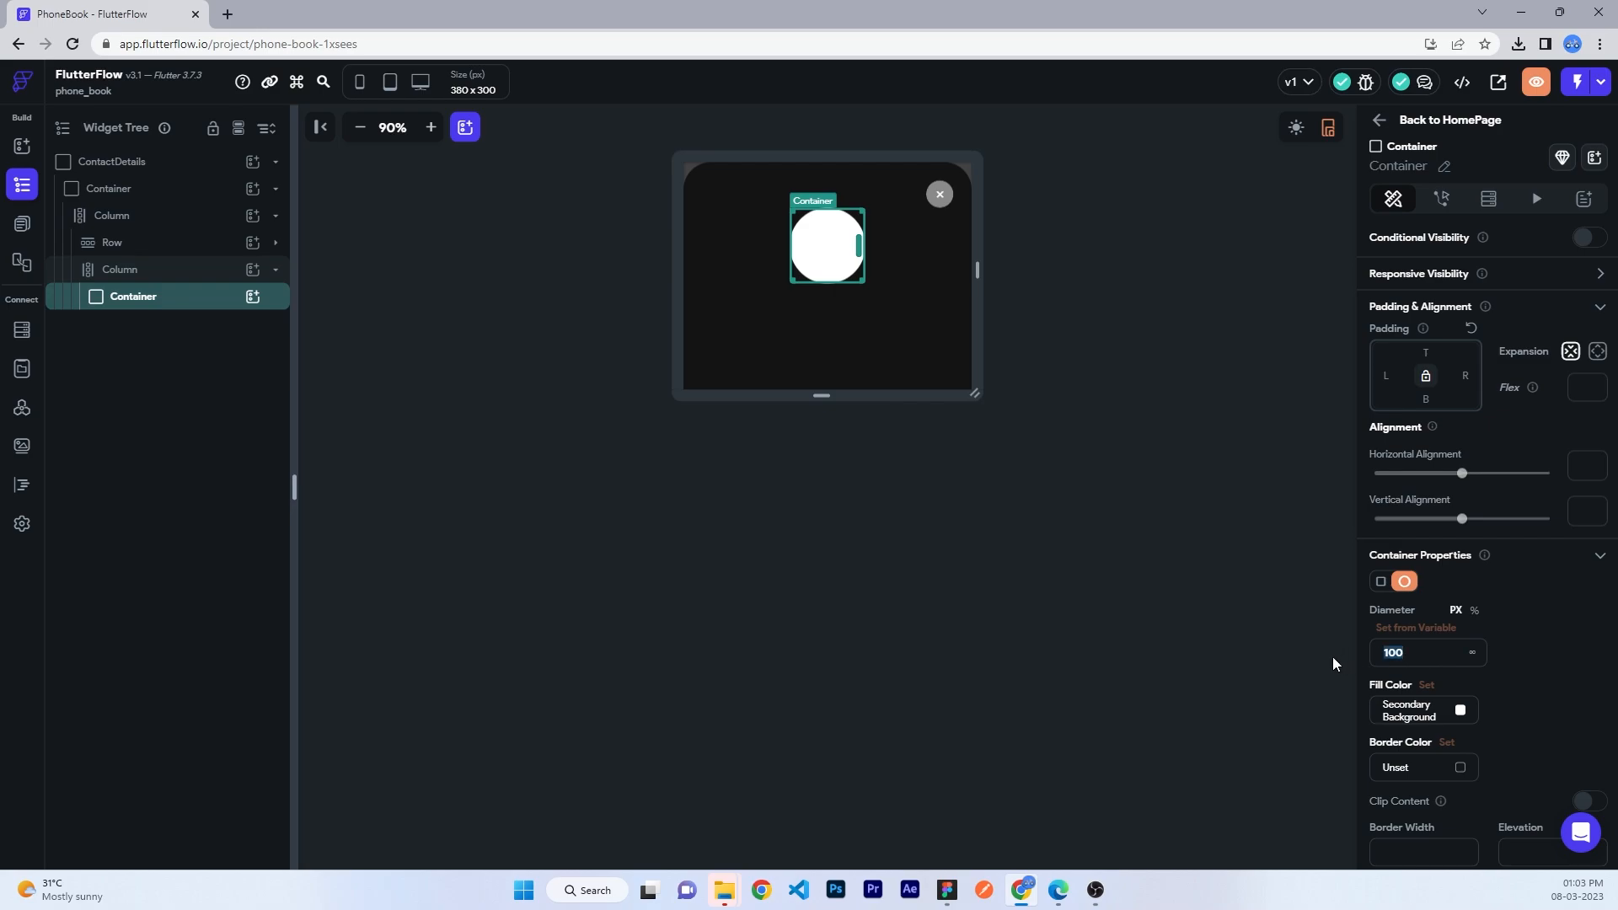
type("108")
key("alt+Tab")
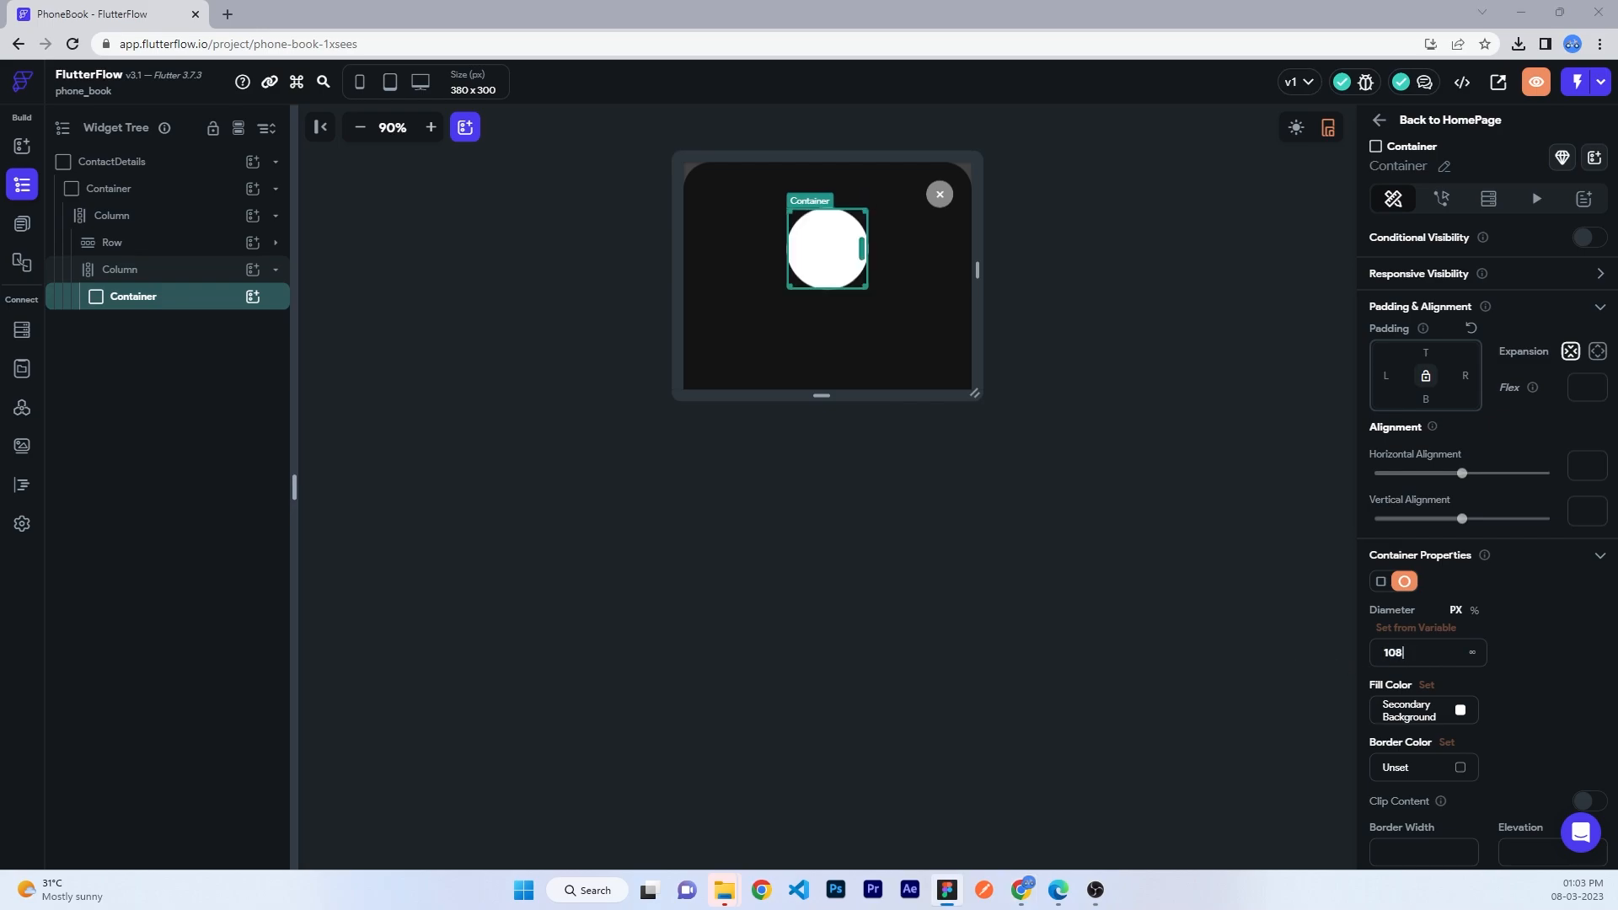
key("alt+Tab")
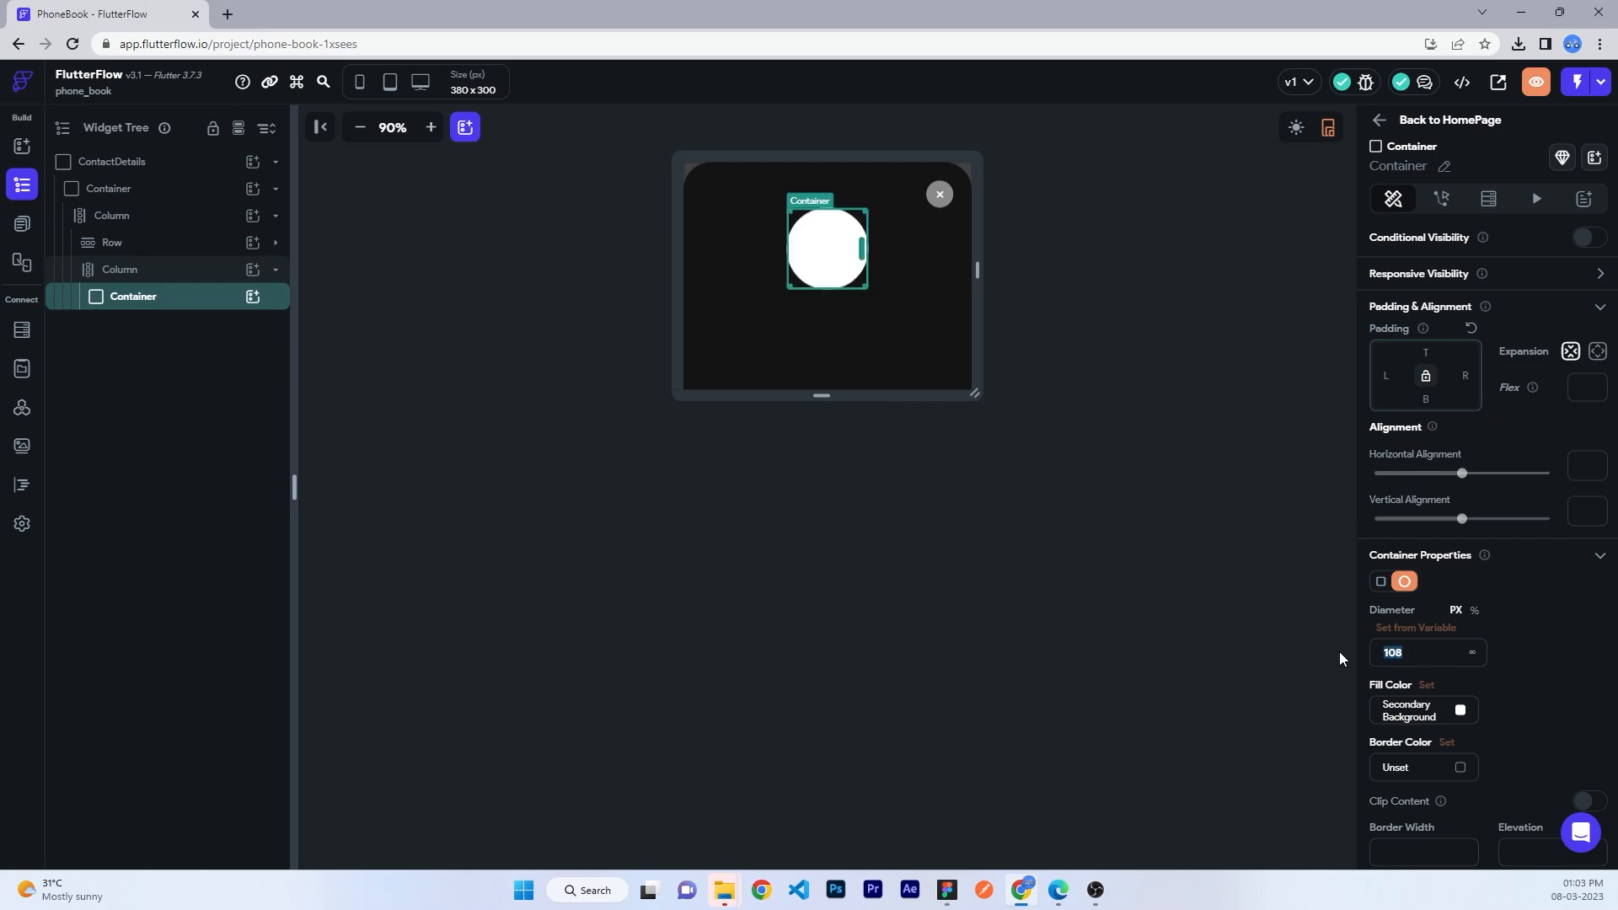
type("72")
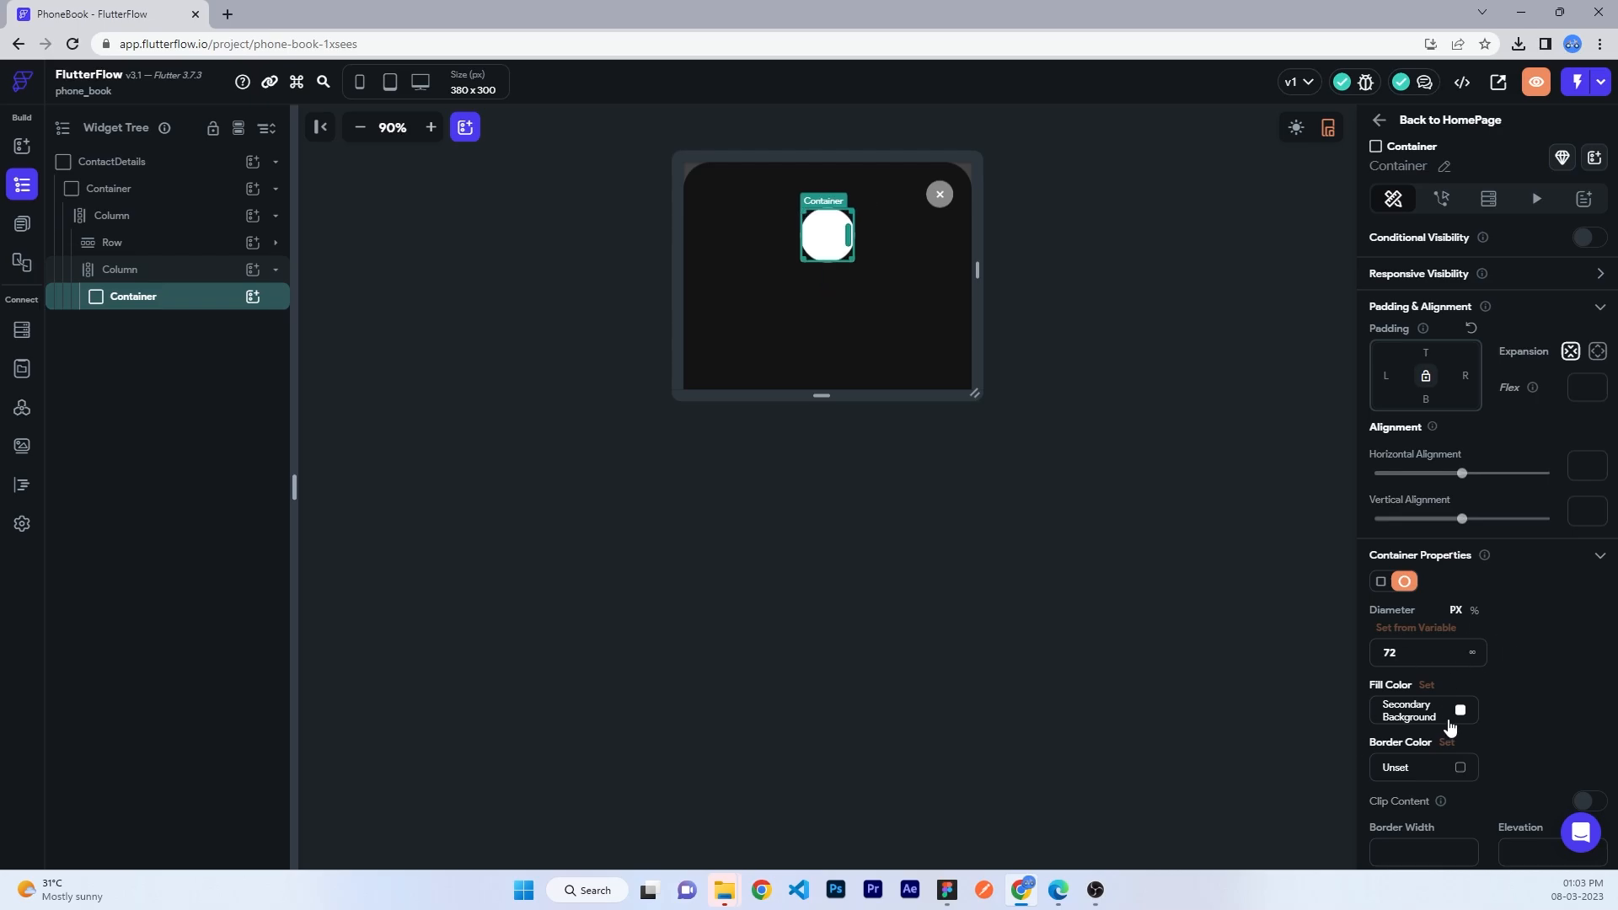
left_click(1456, 713)
left_click(906, 649)
left_click(1391, 763)
type("fff")
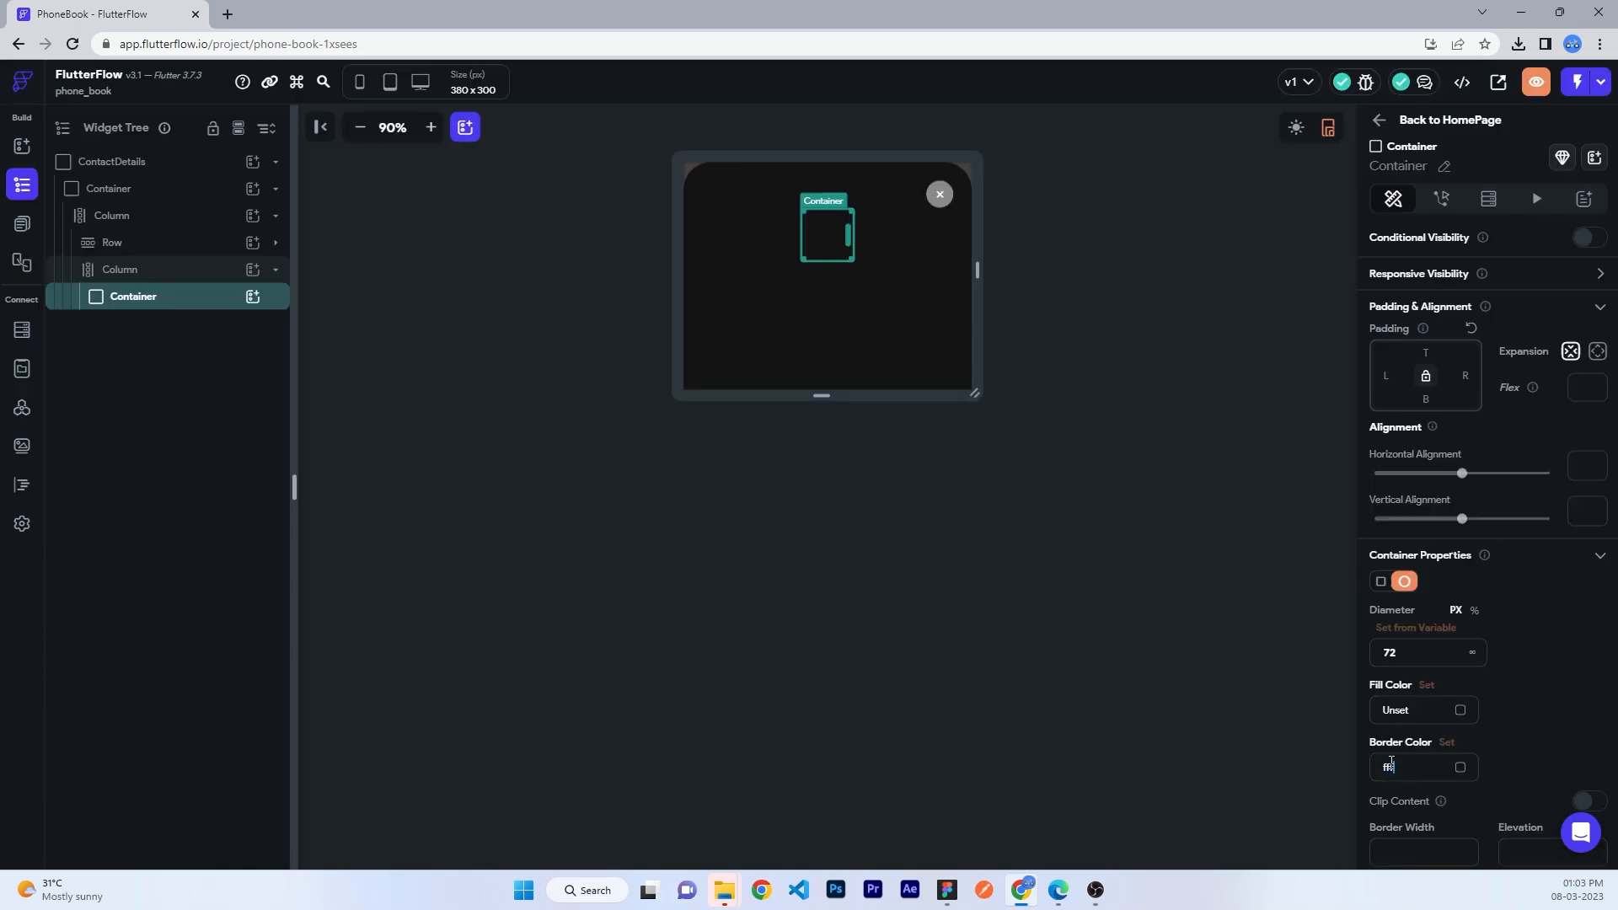
type("fff")
key("Return")
- Add a Text widget inside the circle, centred with alignment 0, 0
left_click(253, 298)
left_click(330, 384)
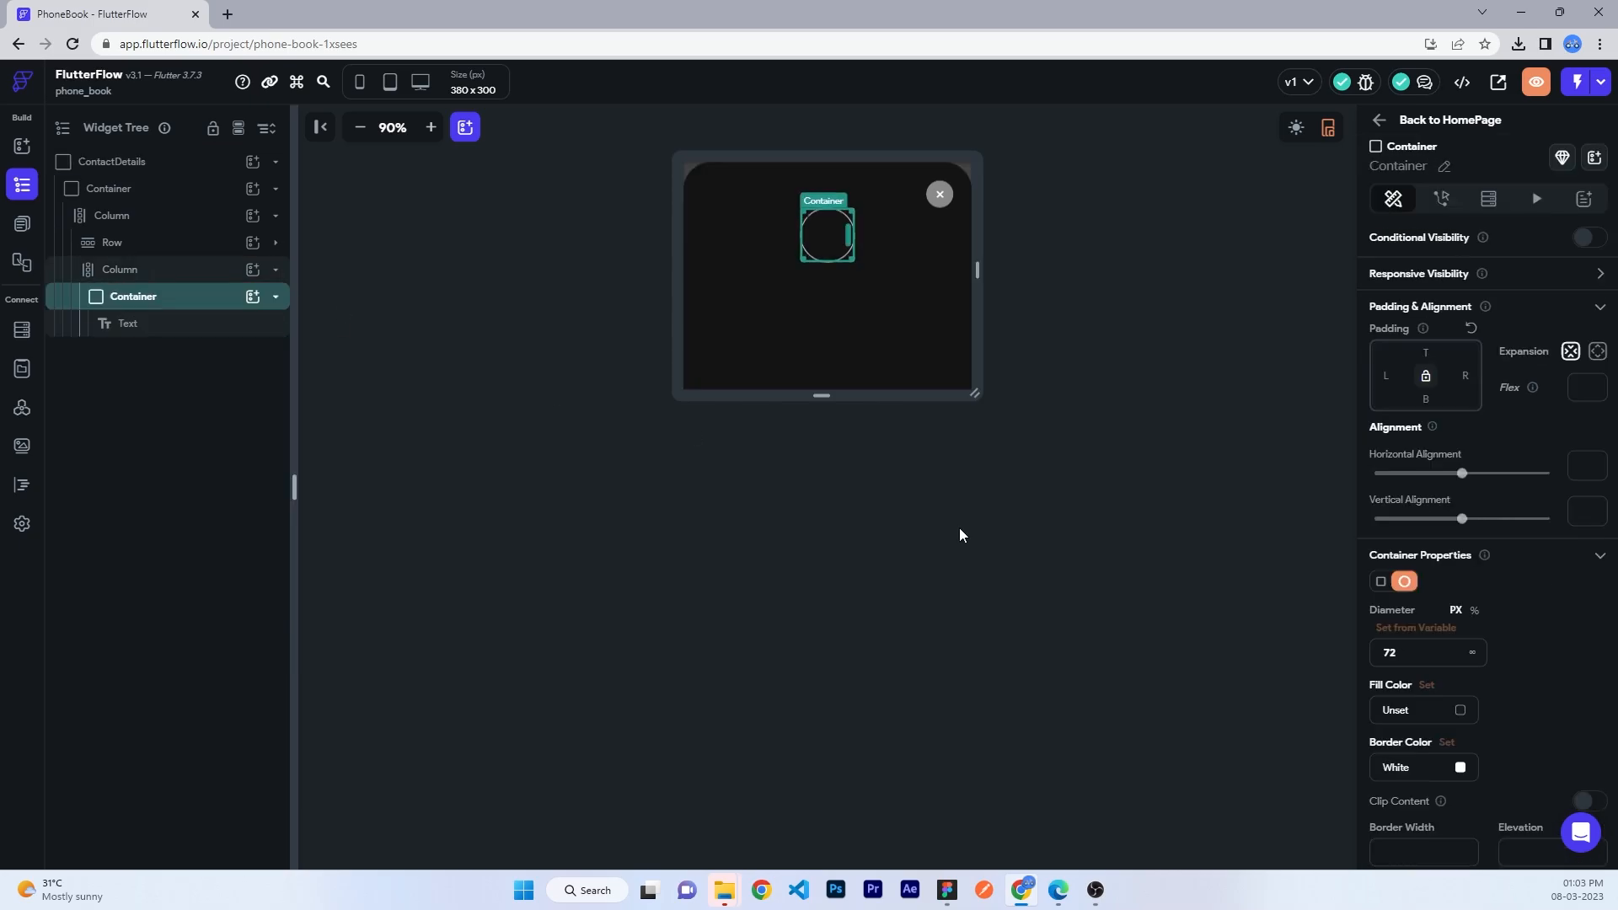
scroll(1560, 711, "down", 4)
left_click(1586, 679)
type("0")
left_click(1586, 741)
type("0")
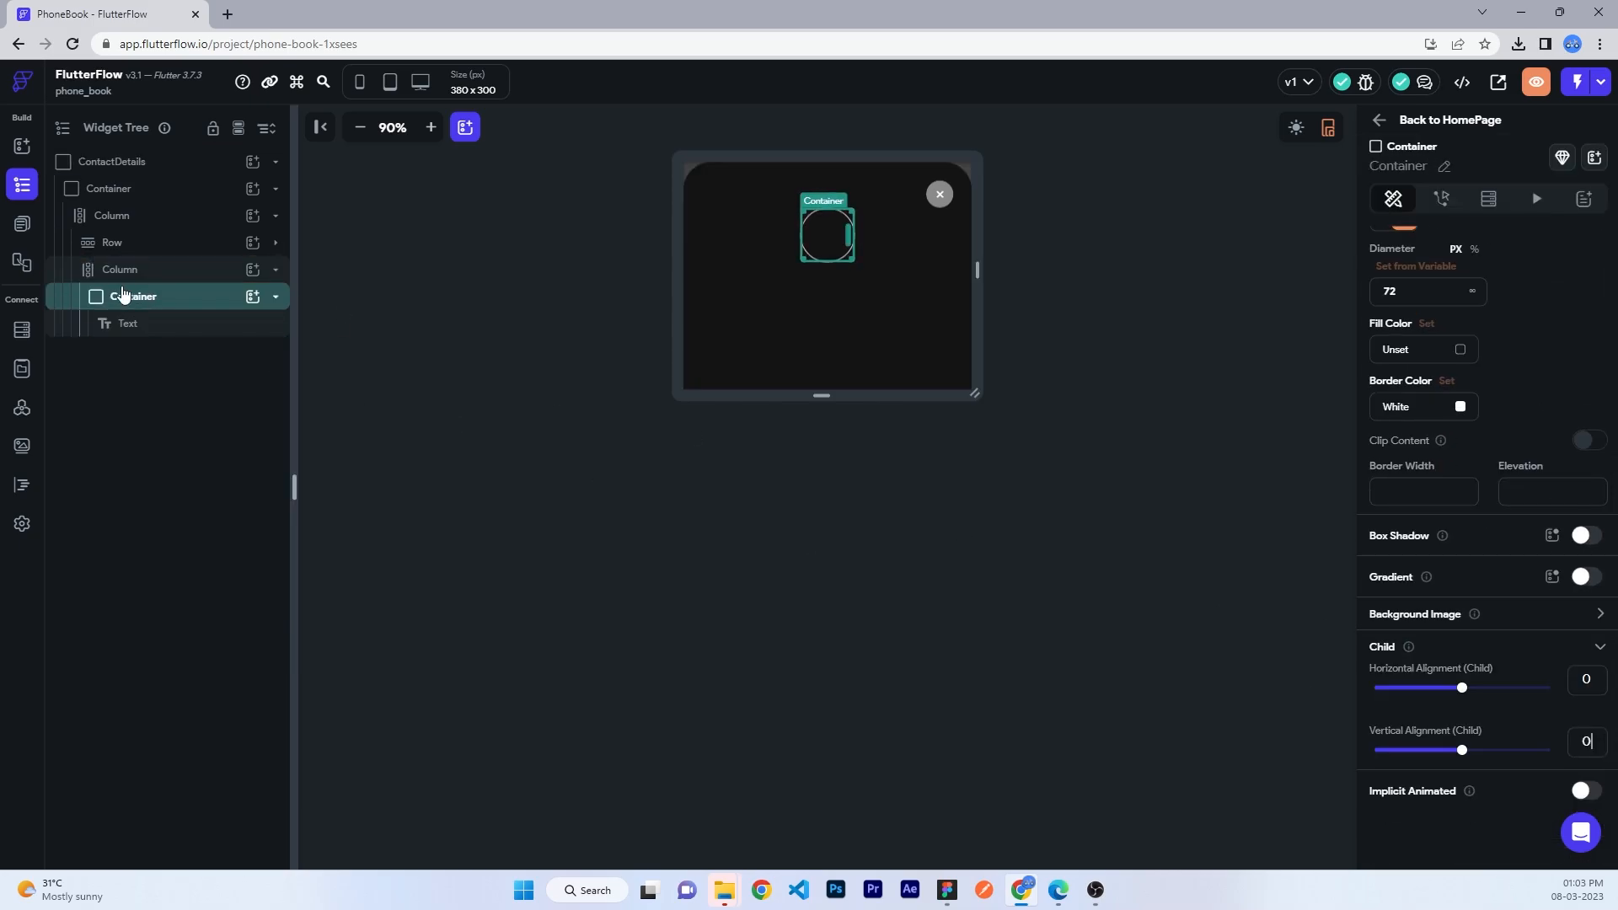
- Change the text to a white (fff), 700 bold letter 'A'
left_click(128, 322)
left_click_drag(1453, 251, 1348, 248)
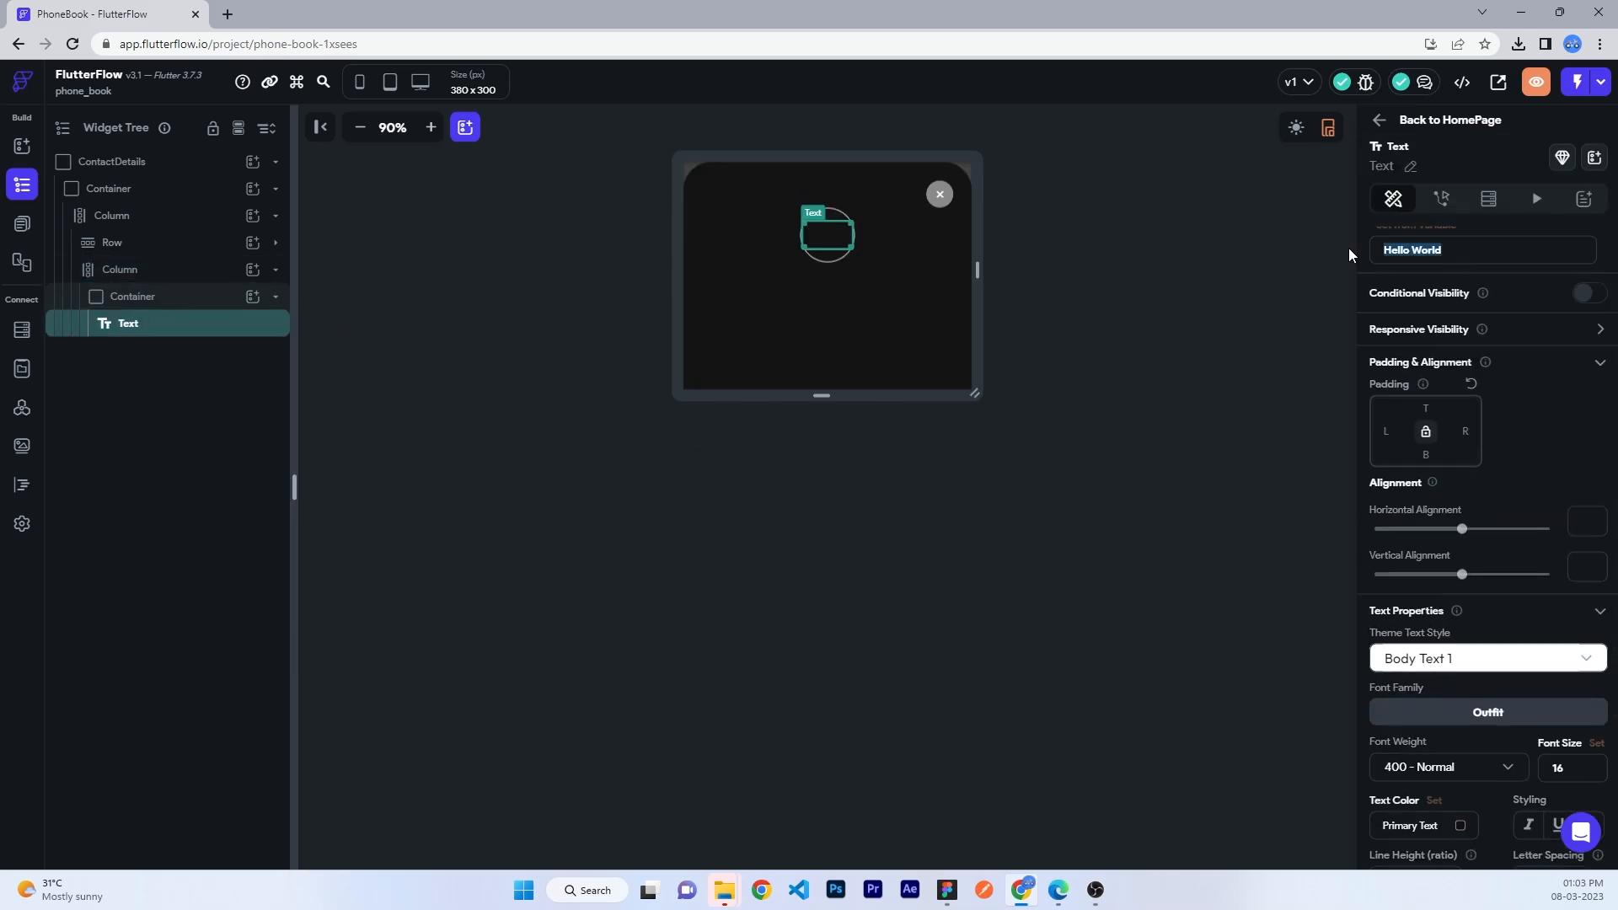
type("A")
scroll(1483, 452, "down", 3)
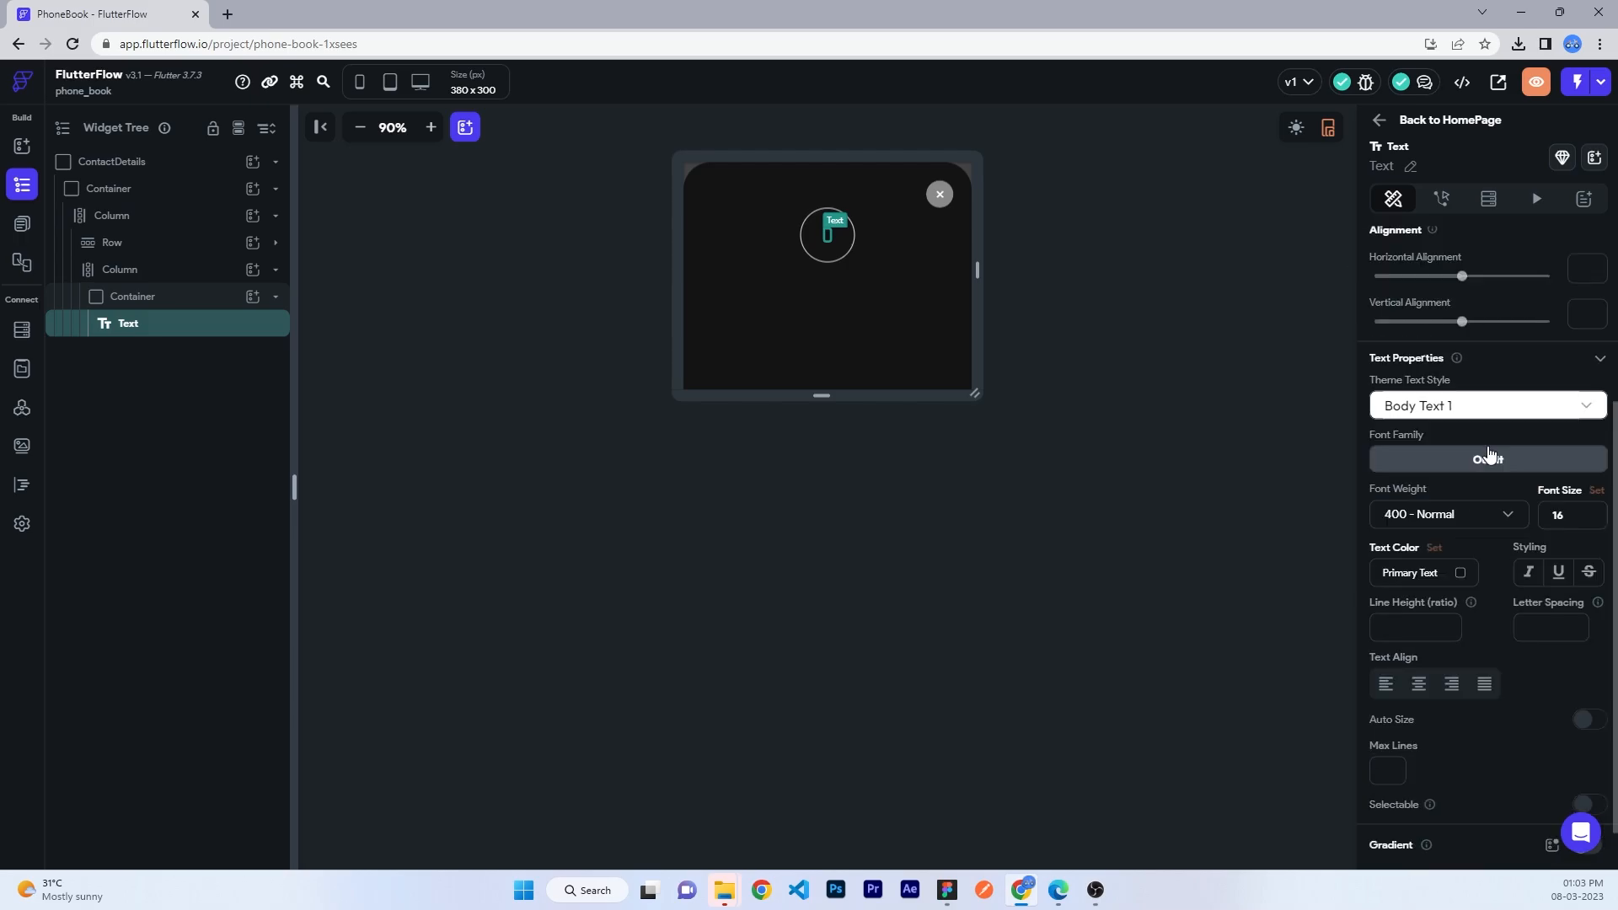
scroll(1488, 446, "up", 3)
scroll(1487, 446, "down", 2)
scroll(1460, 579, "down", 1)
left_click(1434, 572)
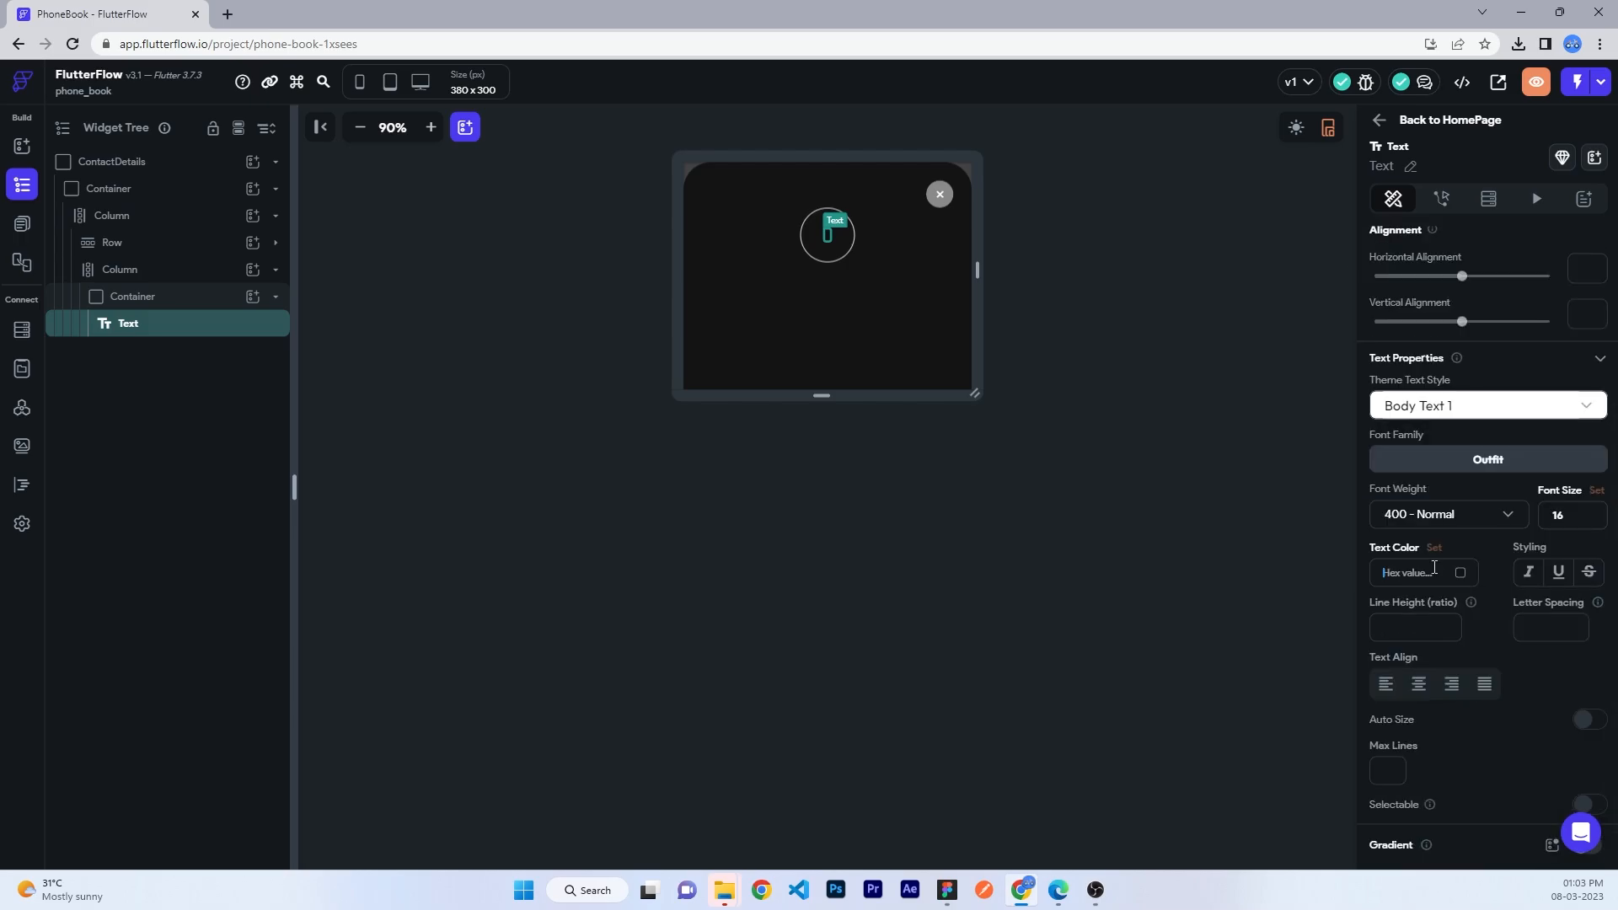
type("fff")
key("Return")
left_click(1430, 528)
left_click(1426, 632)
left_click(1177, 484)
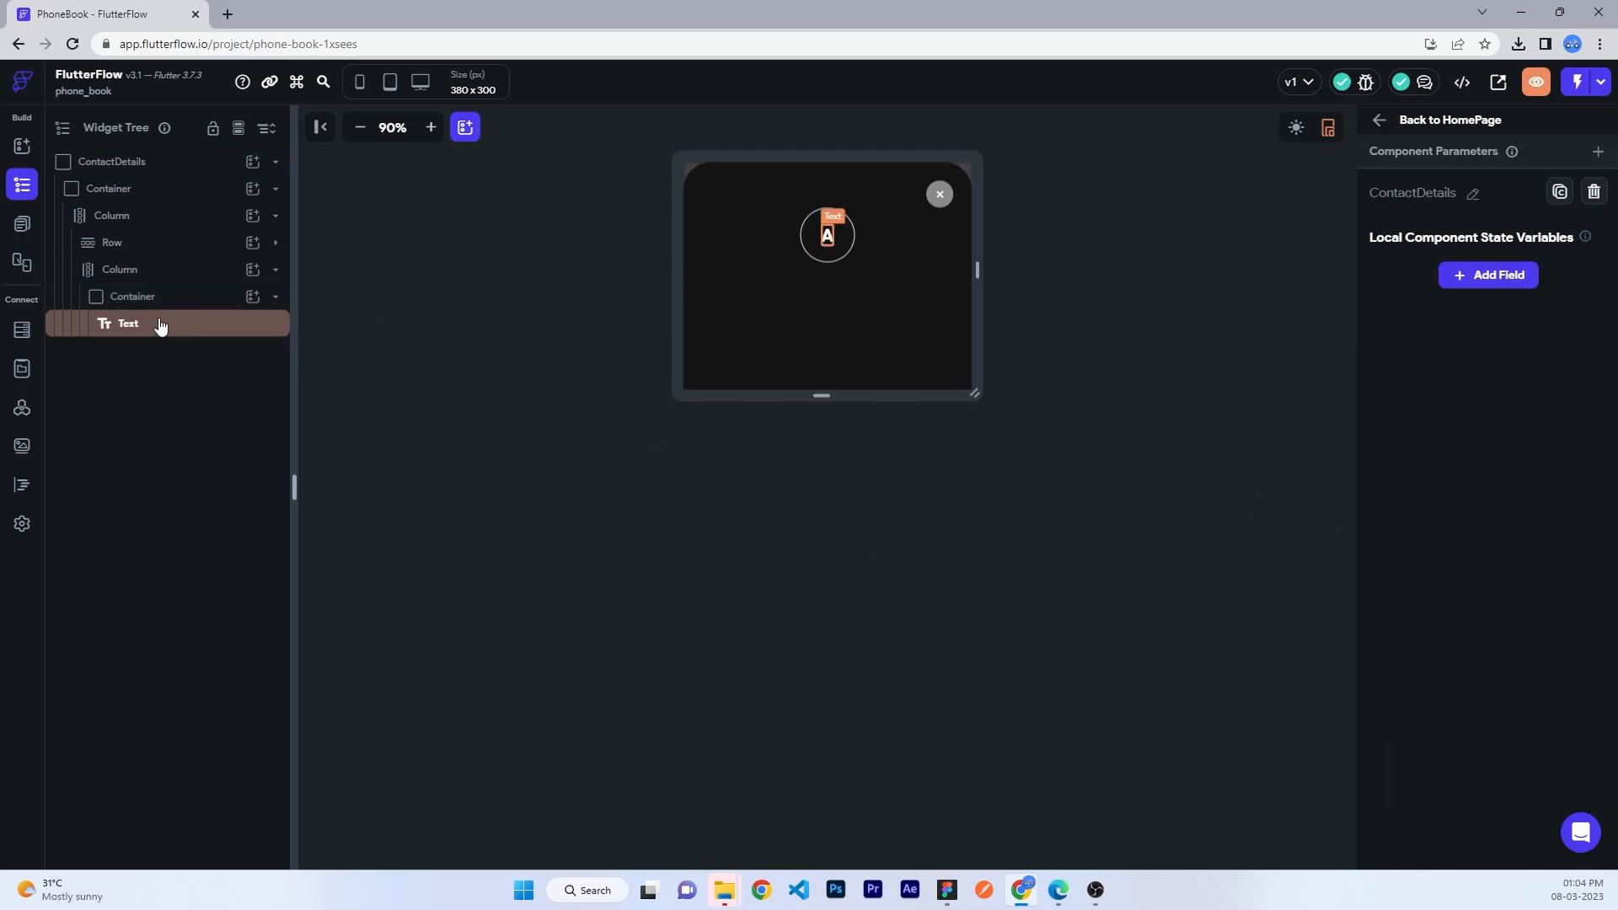
left_click(215, 270)
left_click(253, 269)
- Add a Text showing the contact's full name, top padding 12, white fff, semi-bold 600
left_click(331, 364)
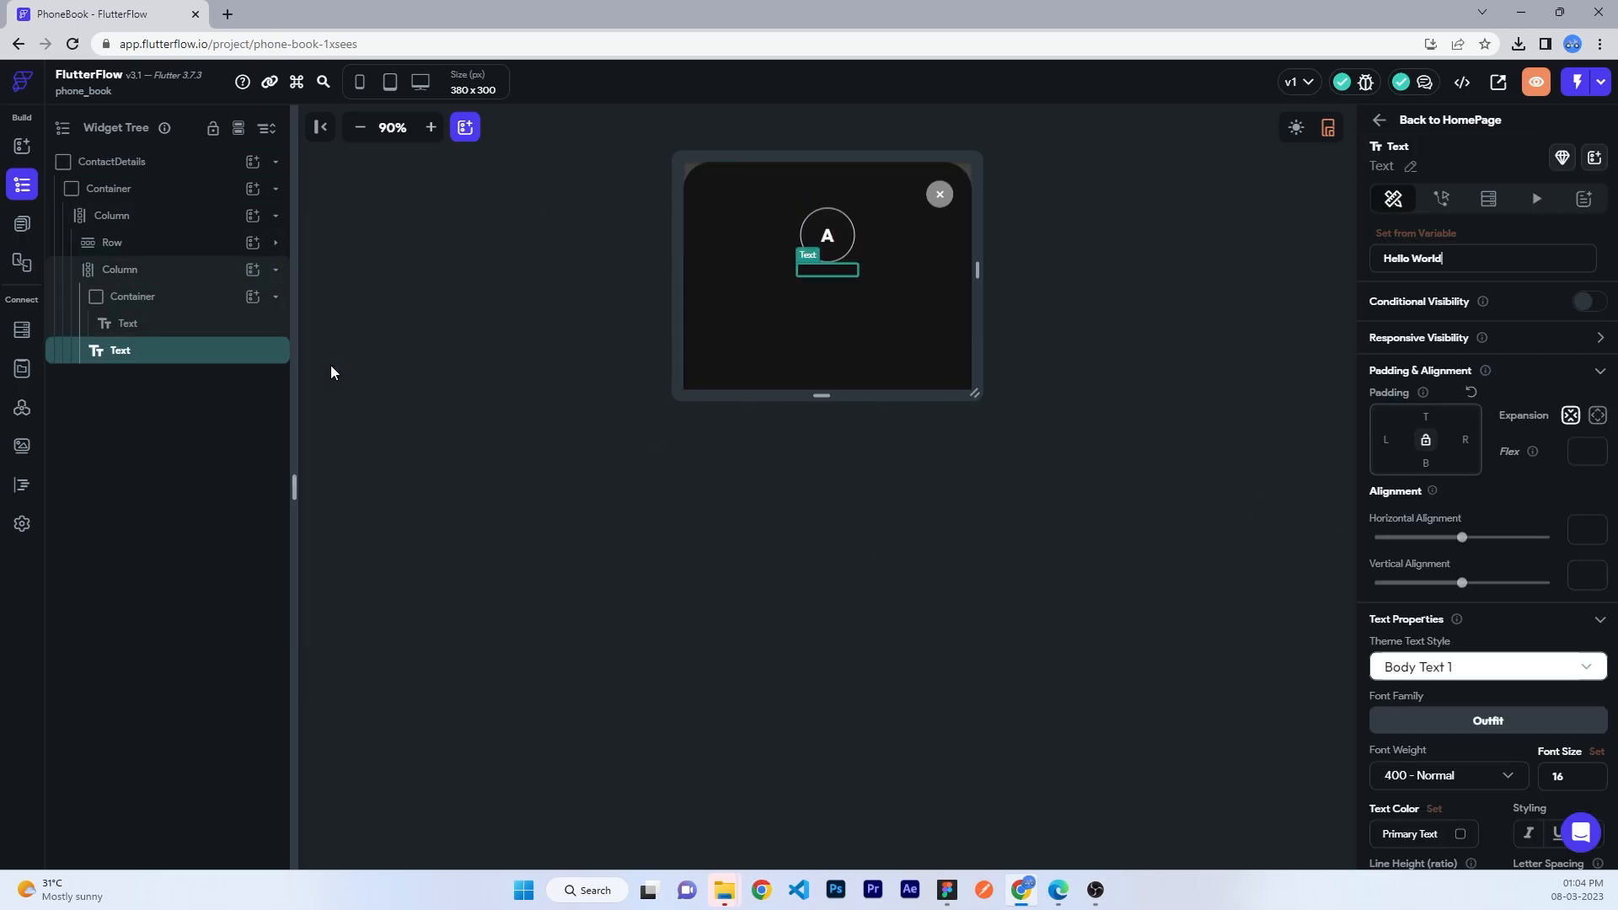
type("AM")
key("BackSpace")
type("ME")
key("ctrl+a")
type("12")
left_click(1414, 834)
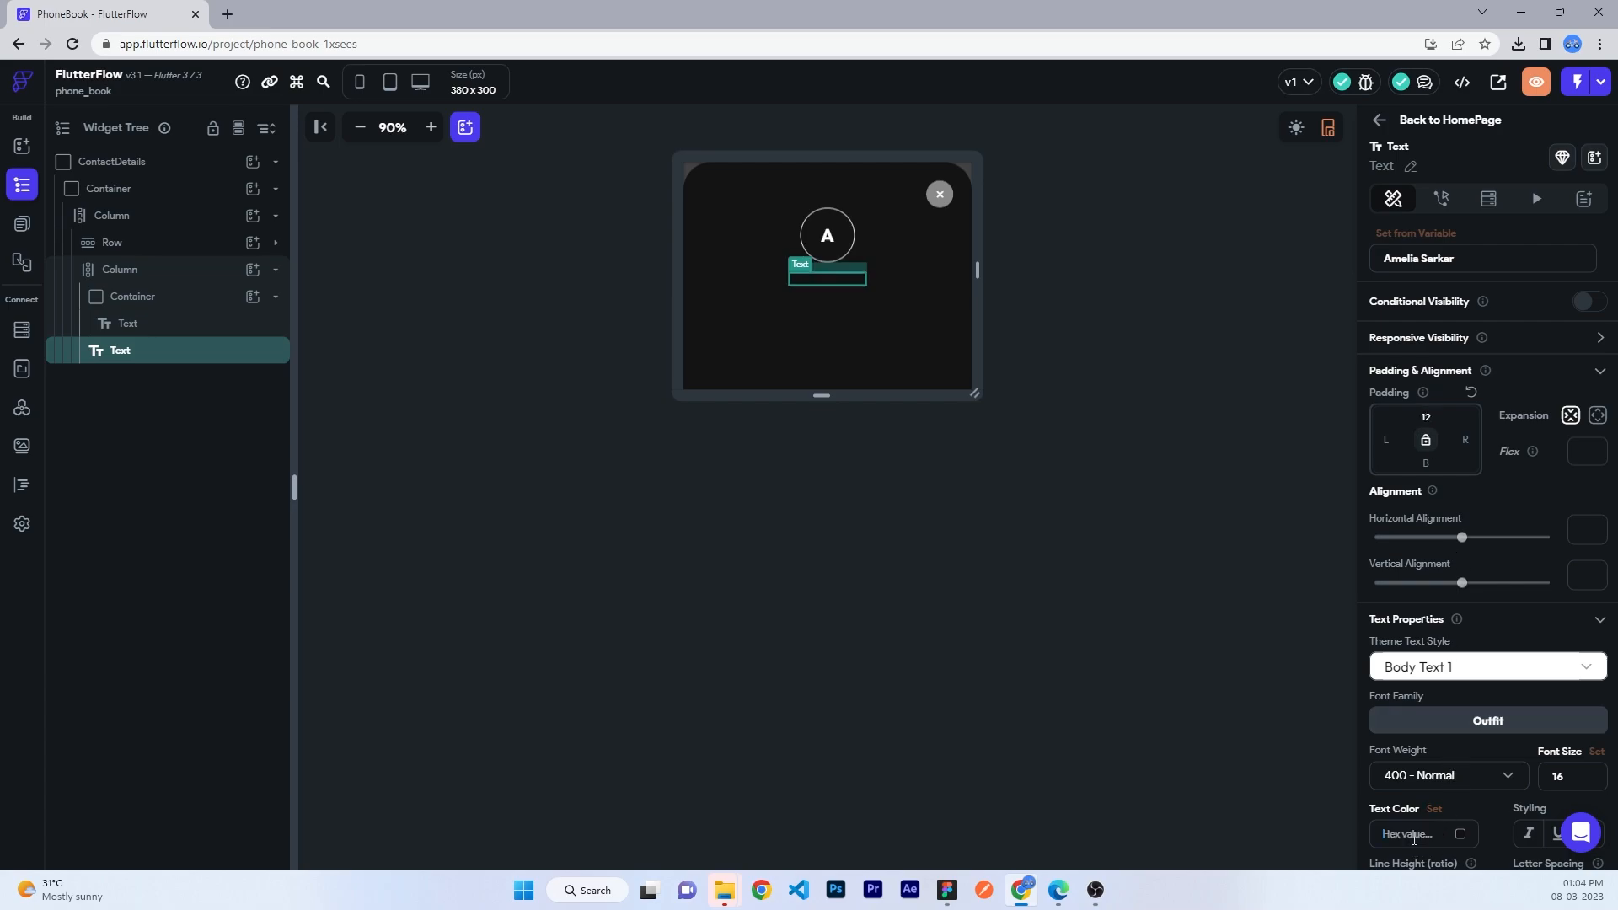
type("fff")
key("Return")
left_click(1448, 775)
left_click(1458, 677)
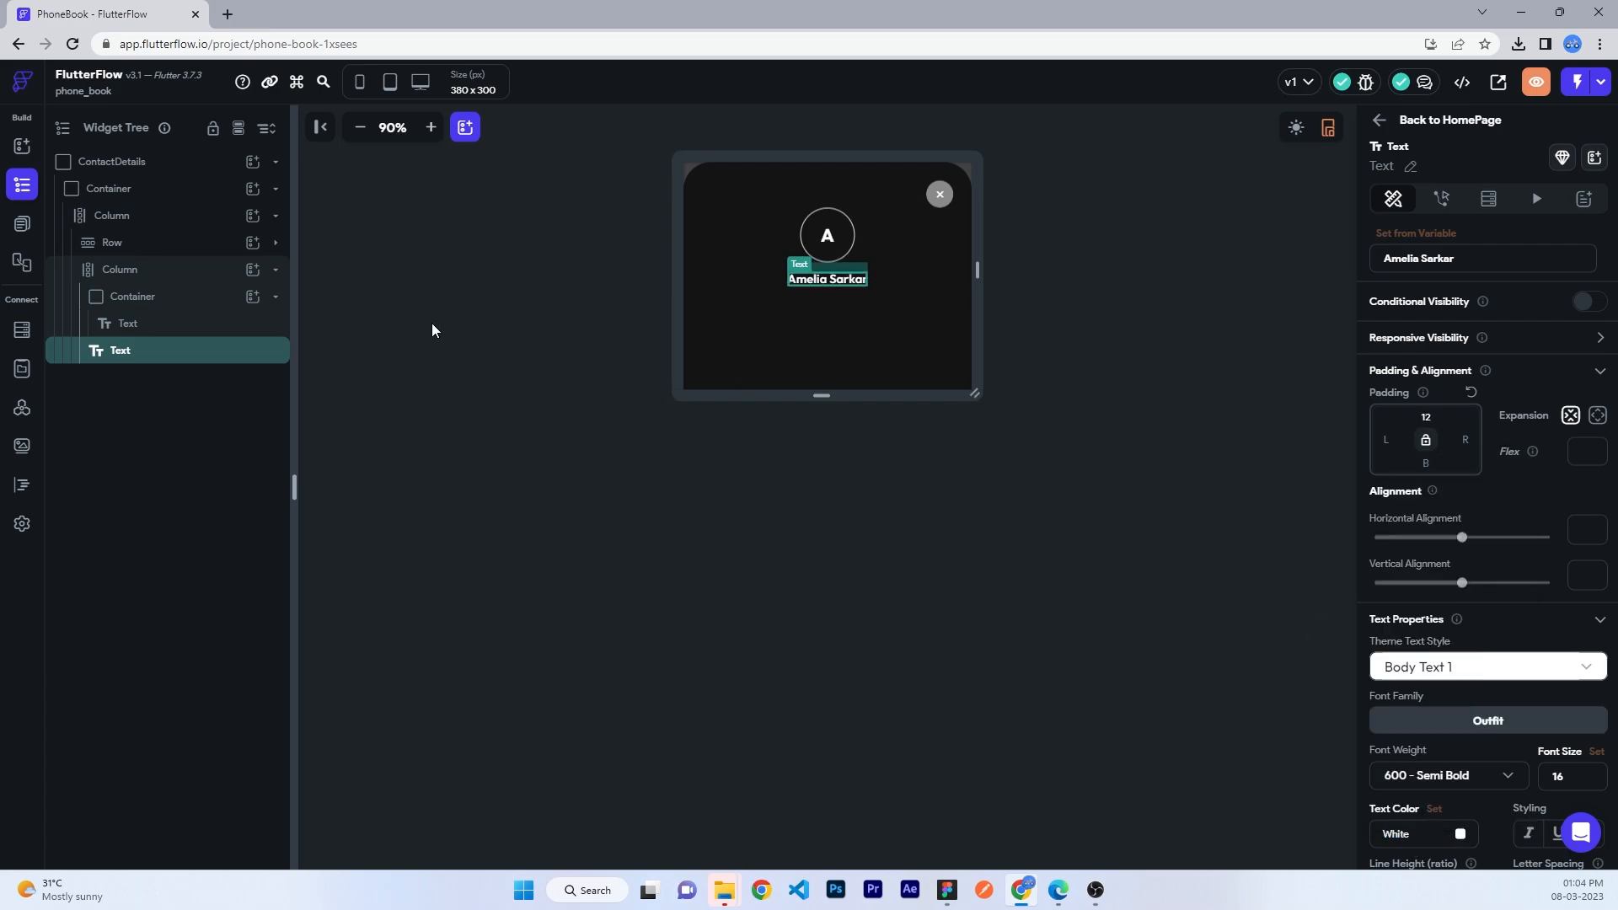
- Add a Text with the contact's phone number in half-transparent white #80ffffff, font size 12
left_click(253, 296)
left_click(252, 296)
left_click(169, 296)
left_click(252, 270)
left_click(331, 361)
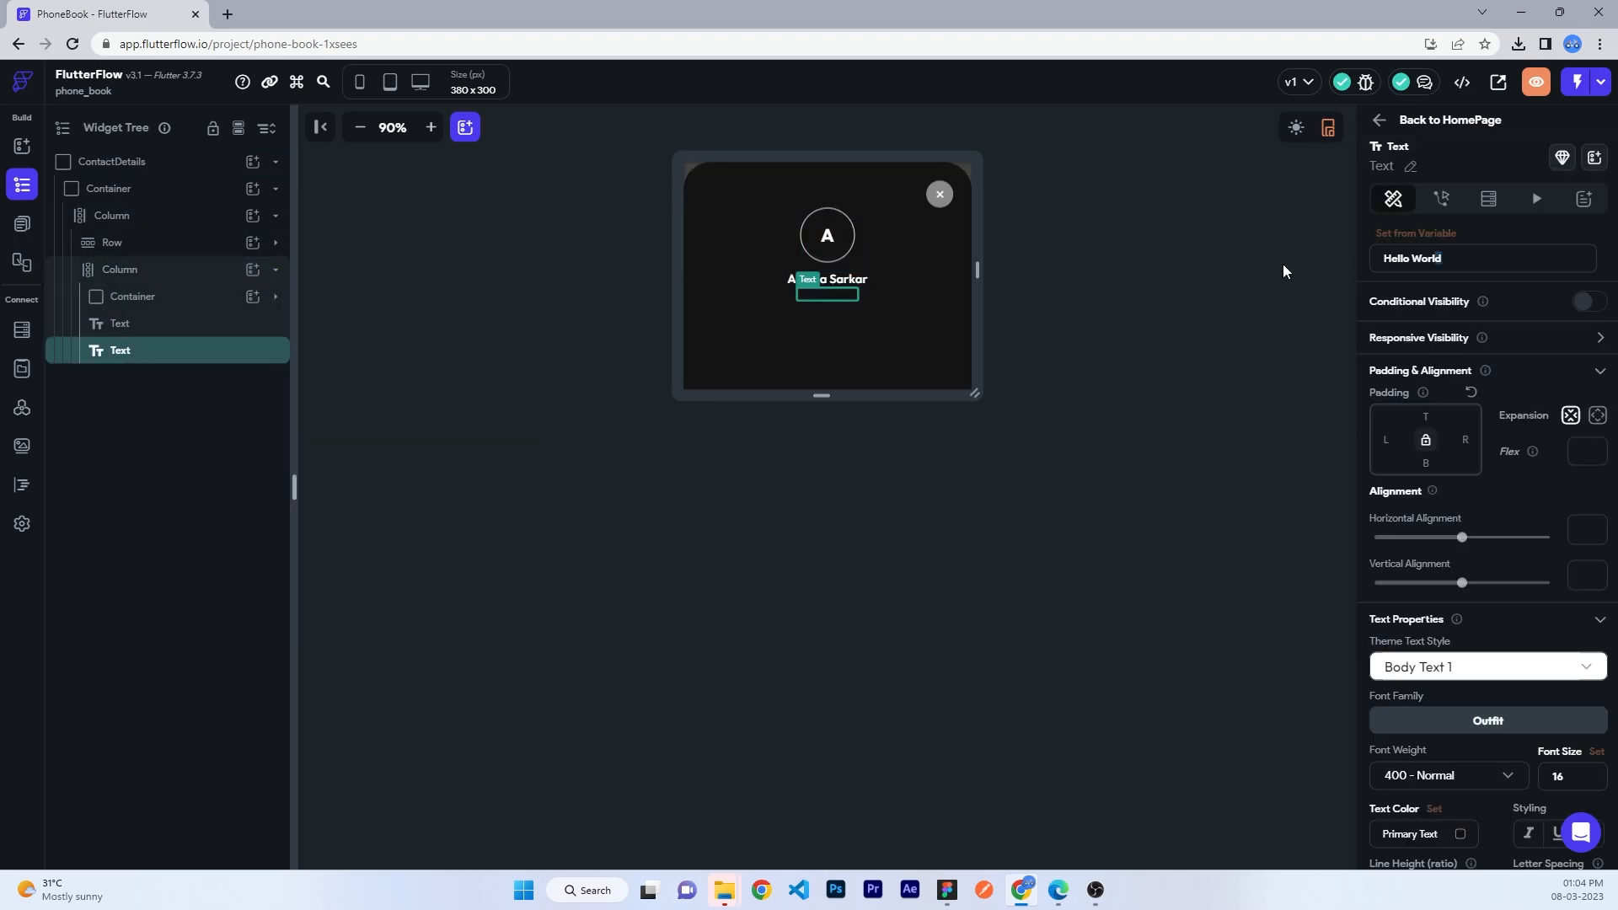
scroll(1461, 647, "down", 2)
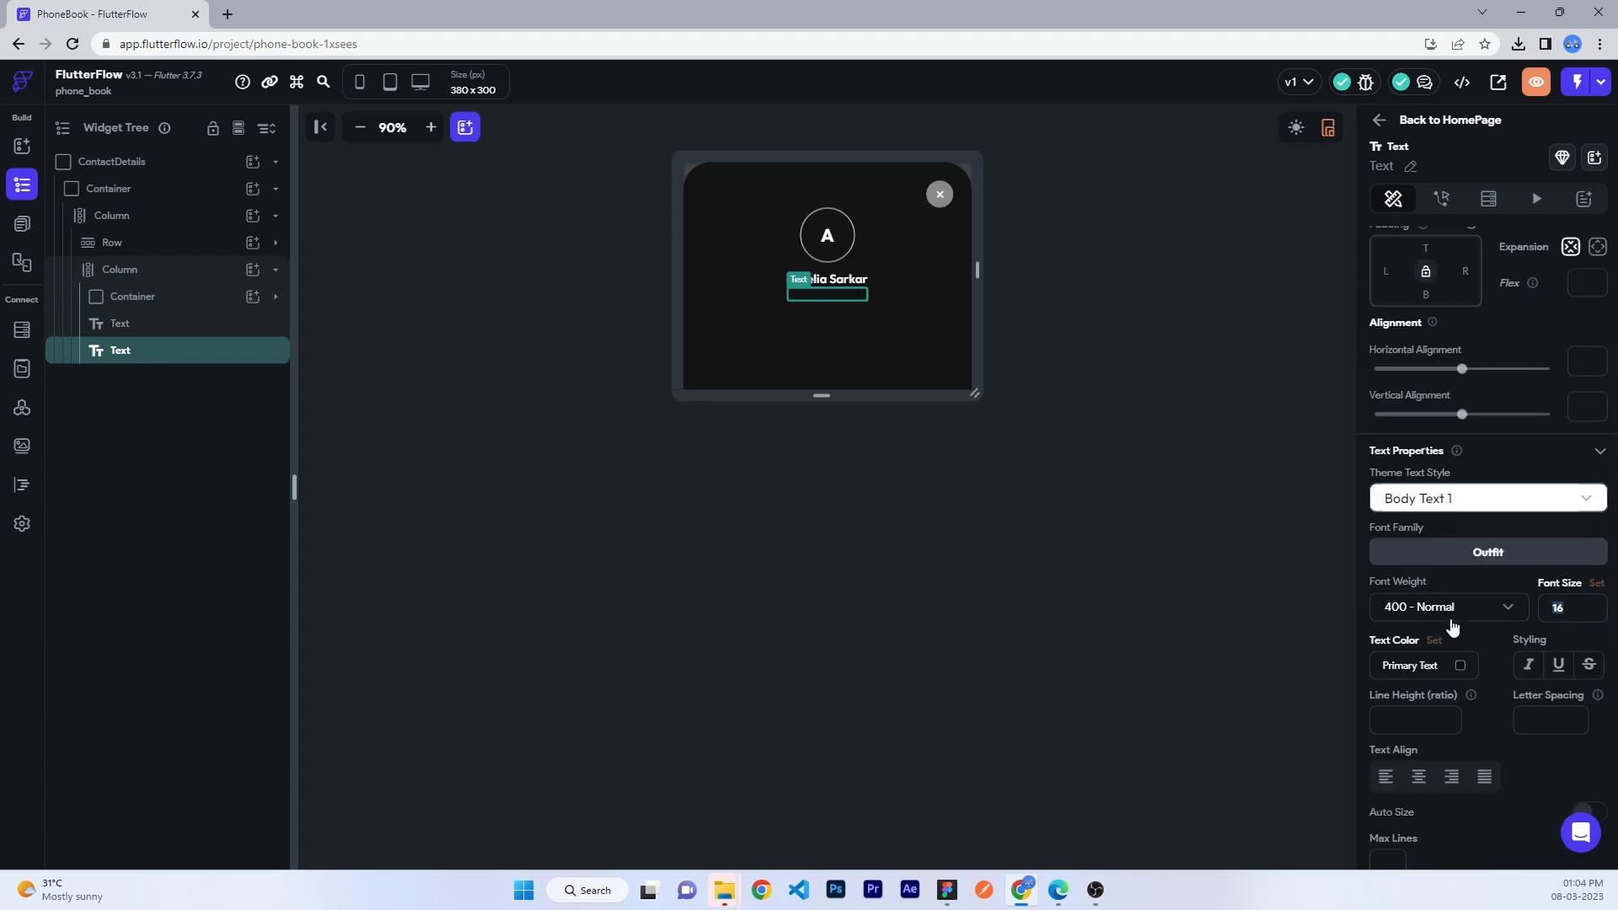
left_click(1442, 666)
type("fff")
key("Return")
left_click(1461, 669)
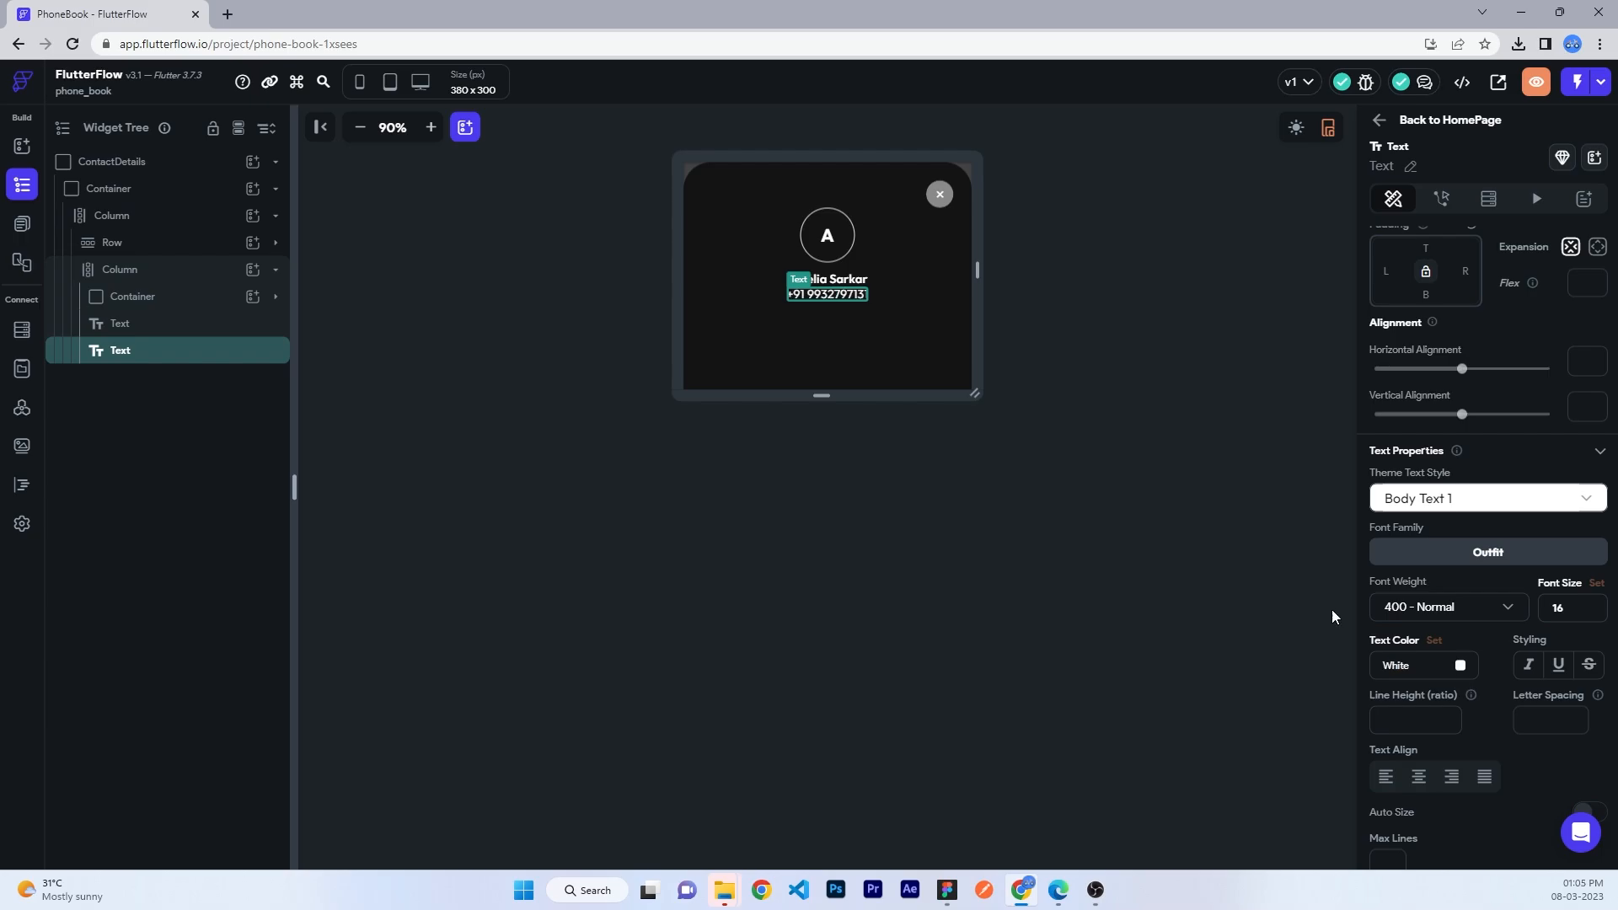
left_click_drag(1032, 322, 926, 320)
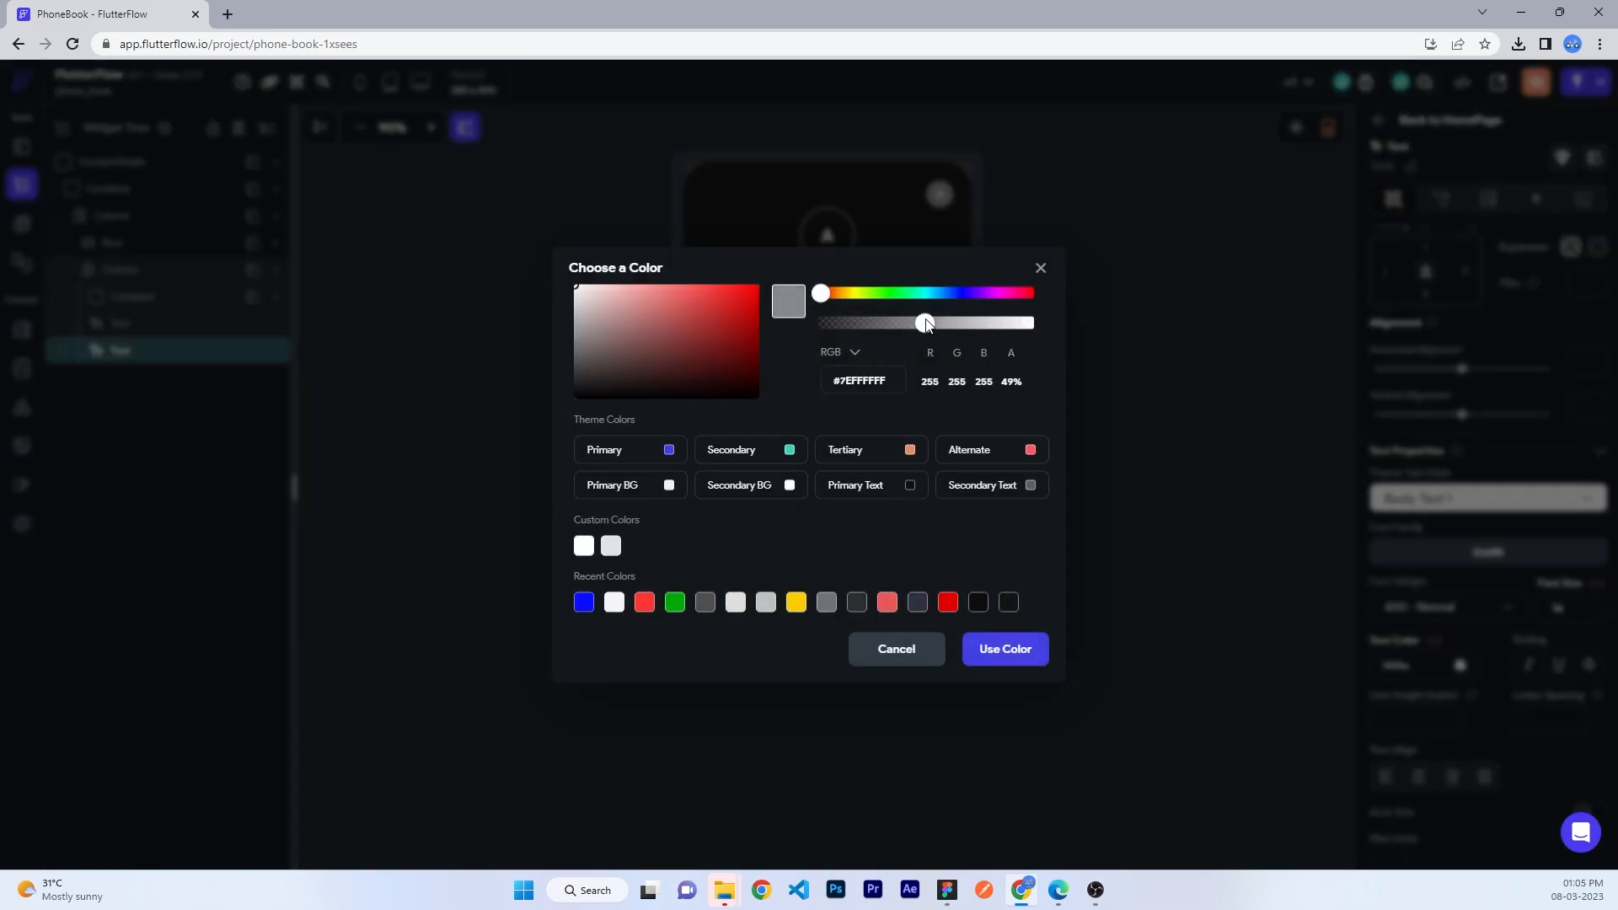
left_click(1006, 649)
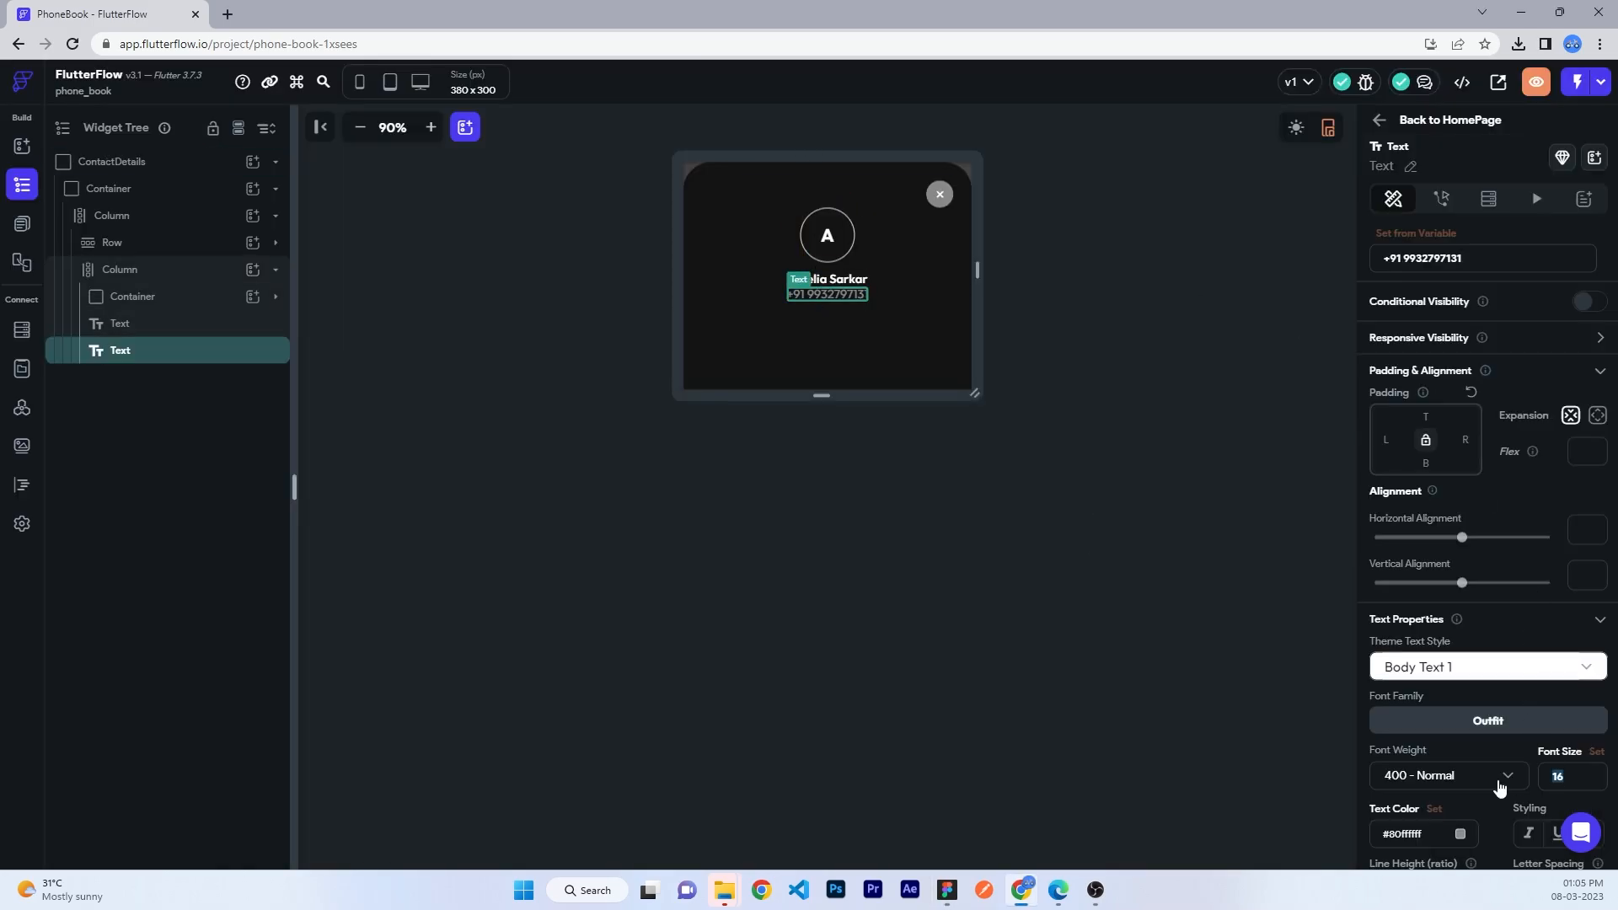
type("12")
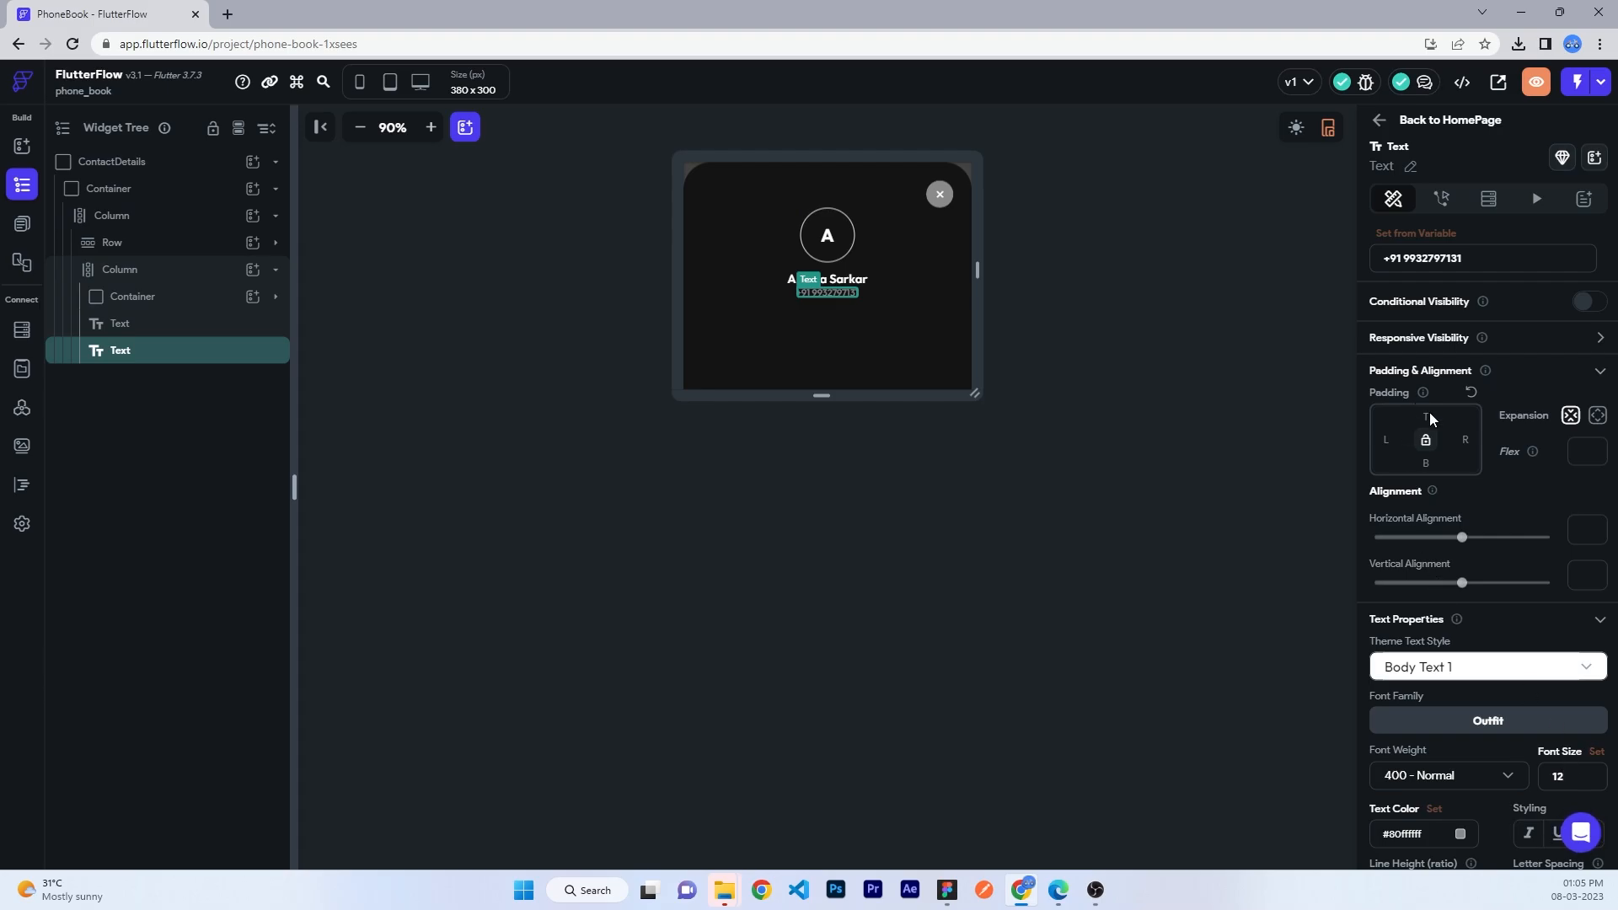
- Add a Row to the outer Column below the contact details with 24 padding
left_click(134, 296)
left_click(130, 268)
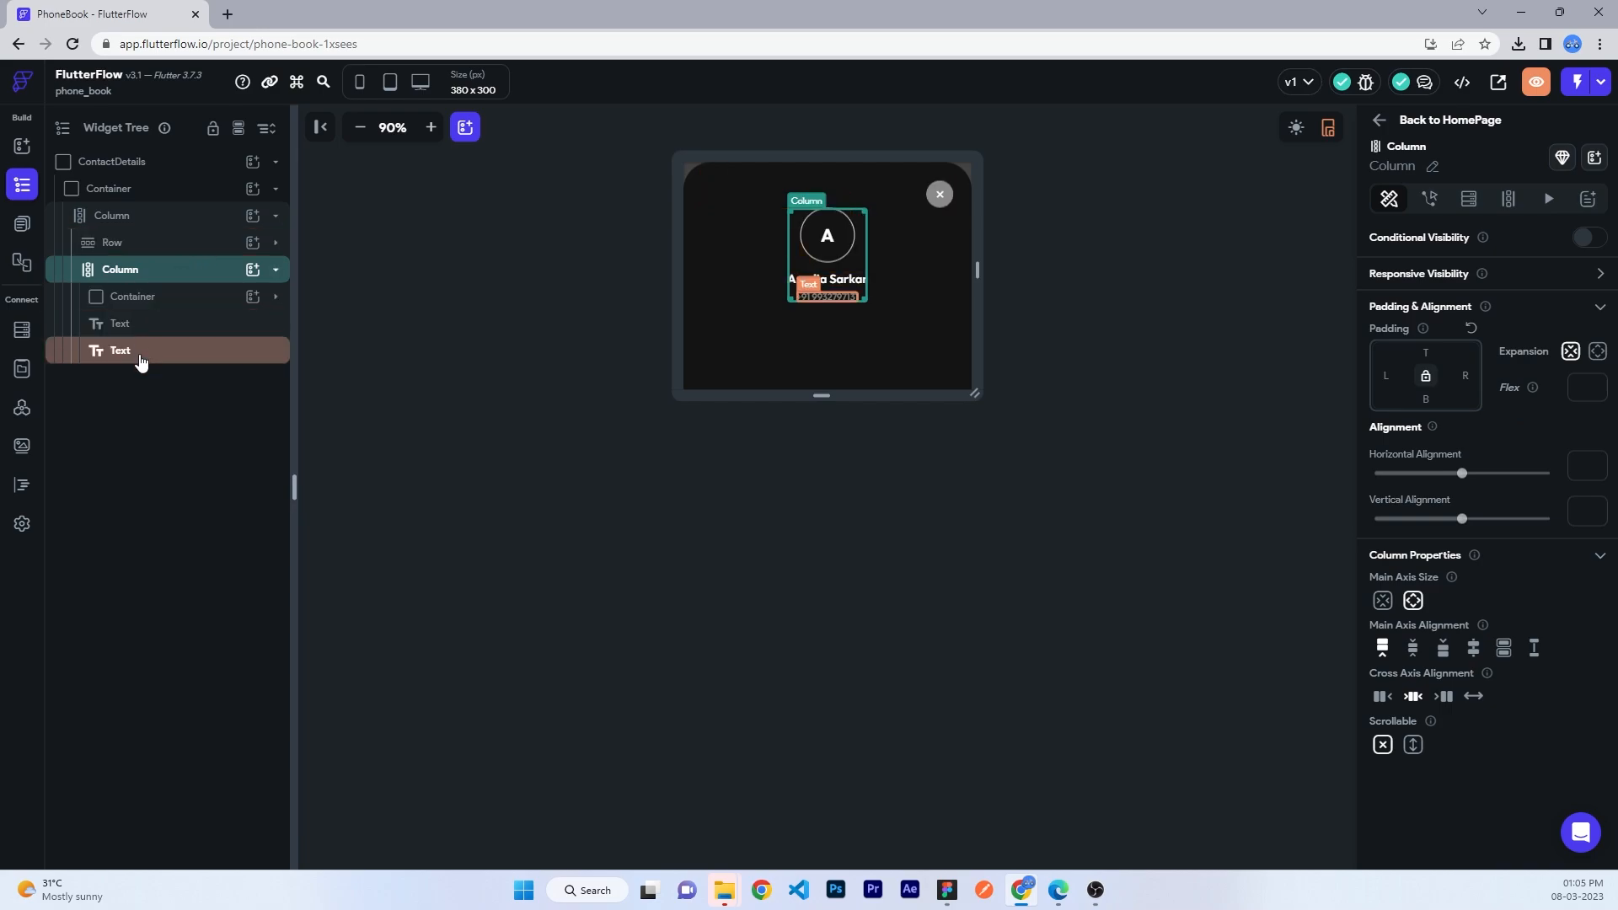
left_click(120, 274)
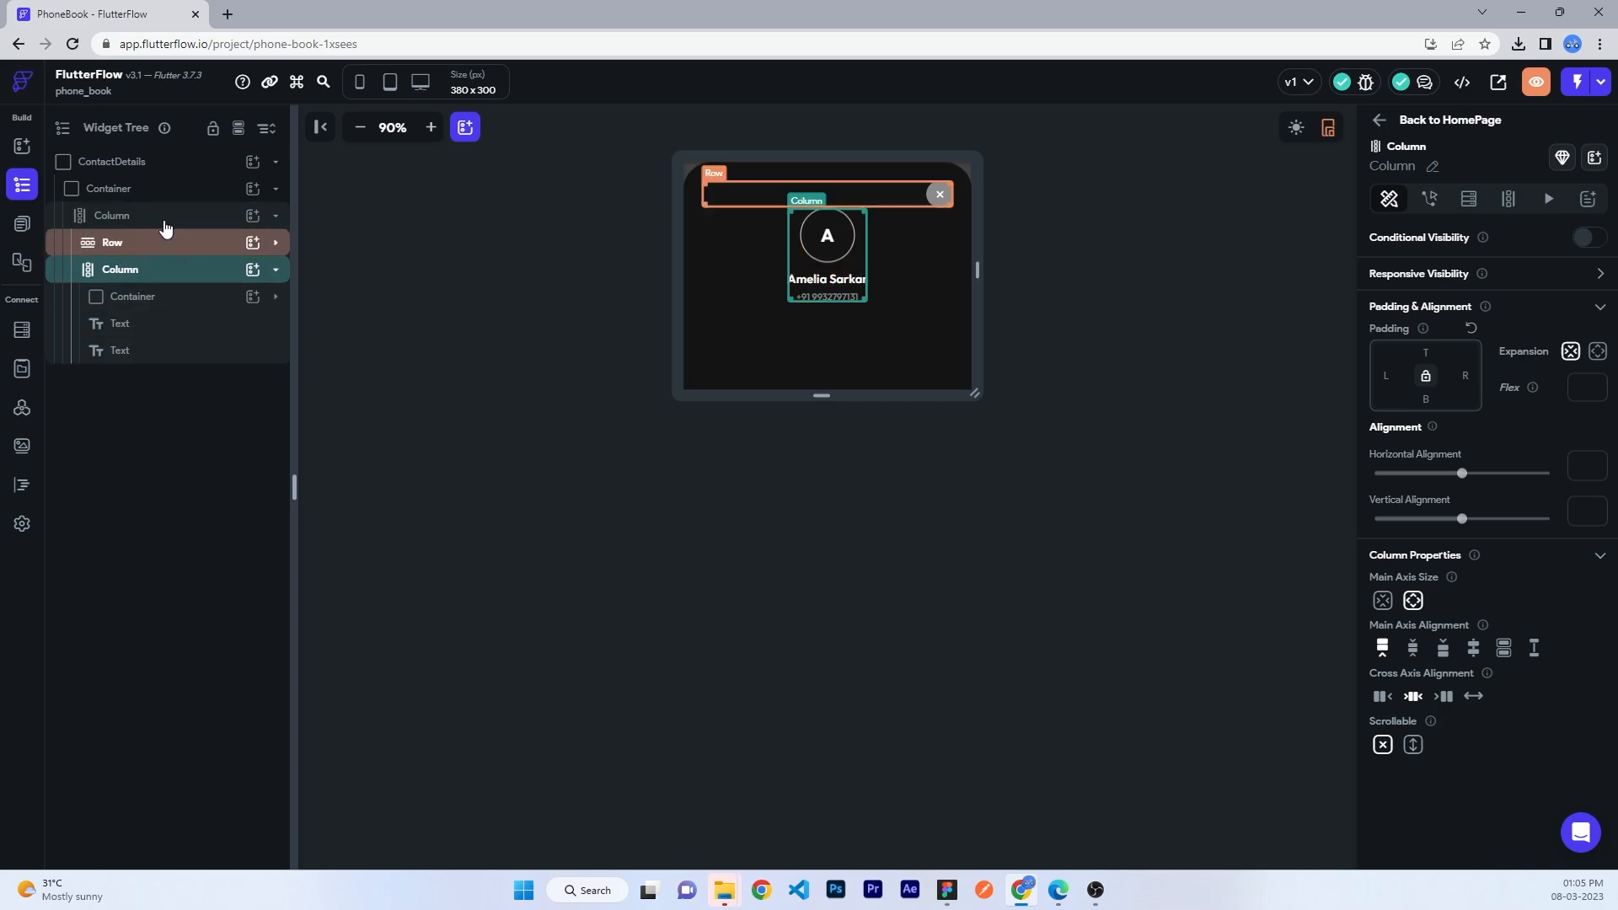
left_click(274, 219)
left_click(253, 217)
left_click(480, 307)
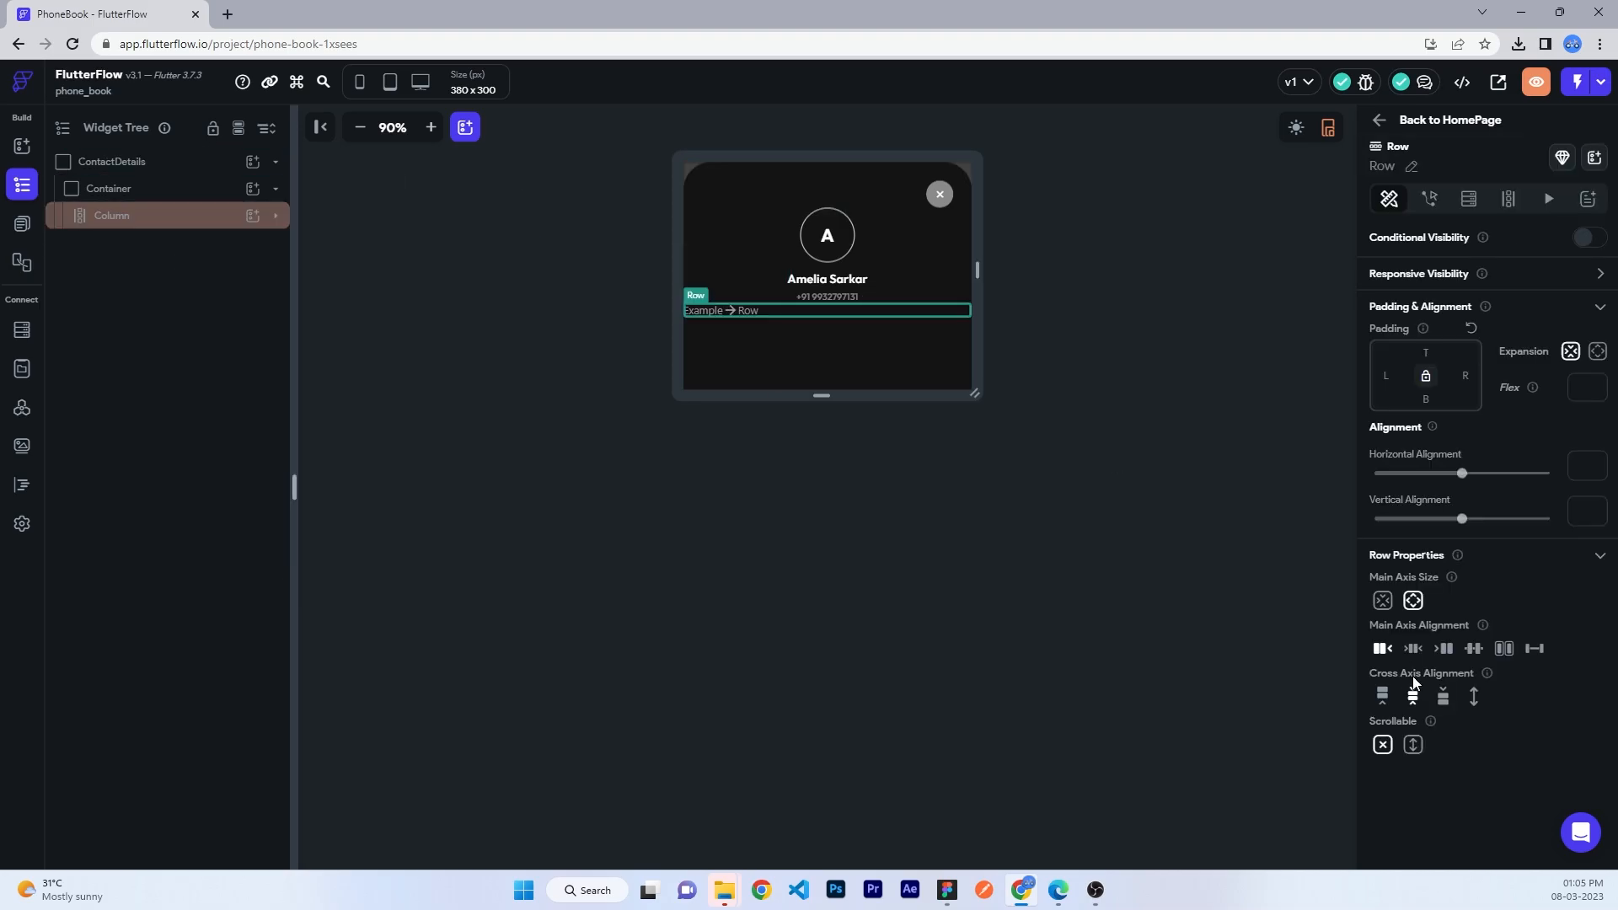
left_click(1387, 379)
type("24")
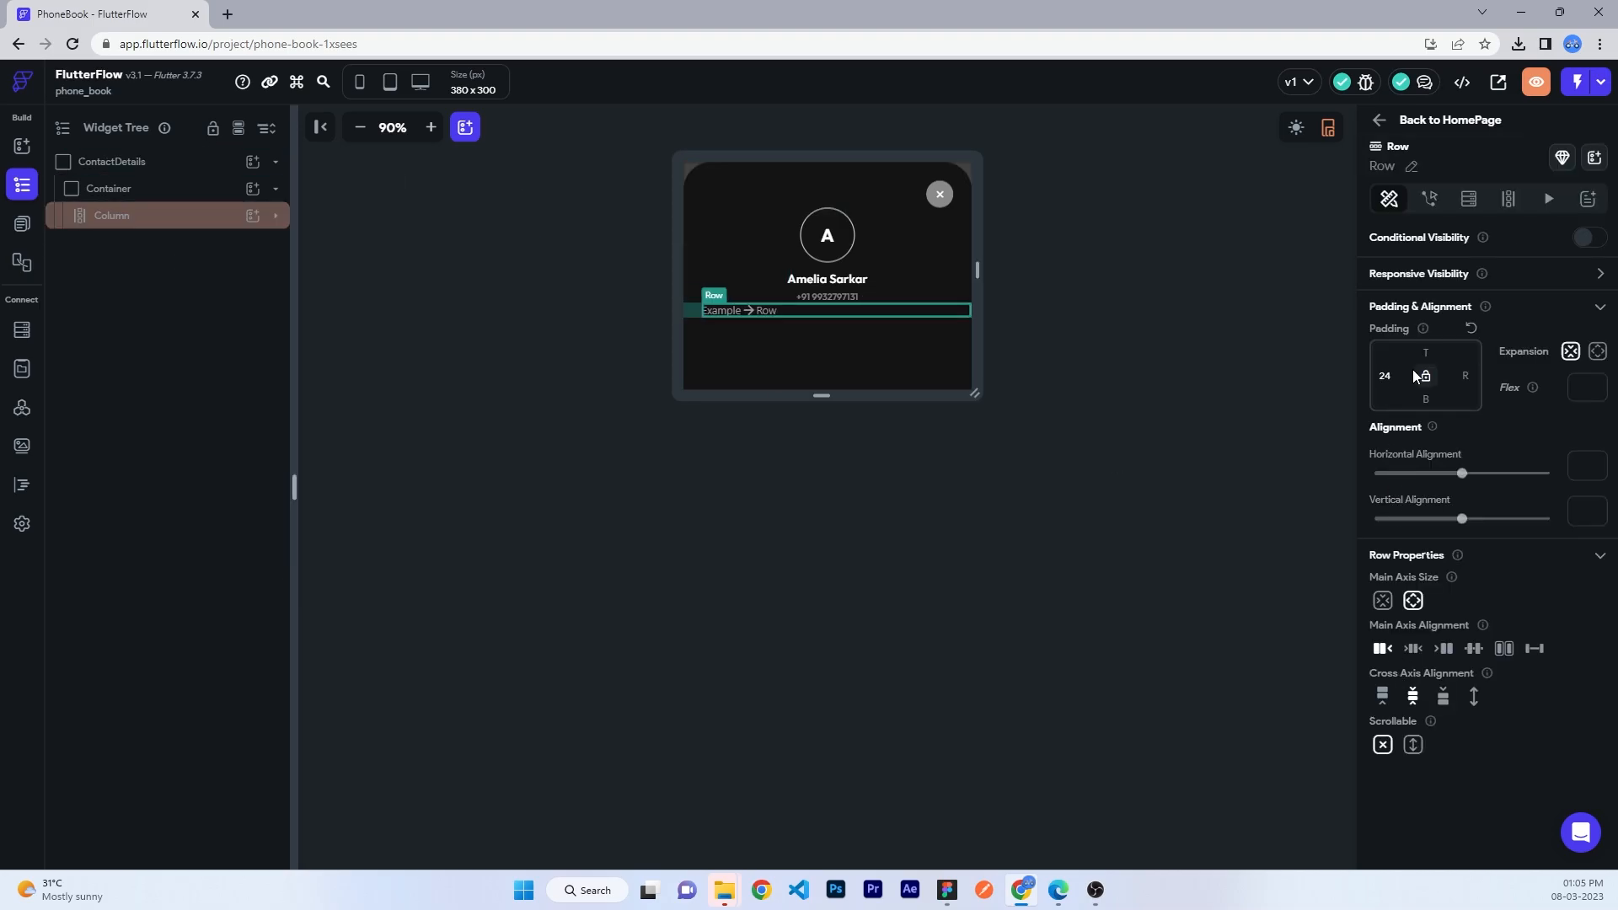
key("Tab")
type("24")
key("Tab")
type("24")
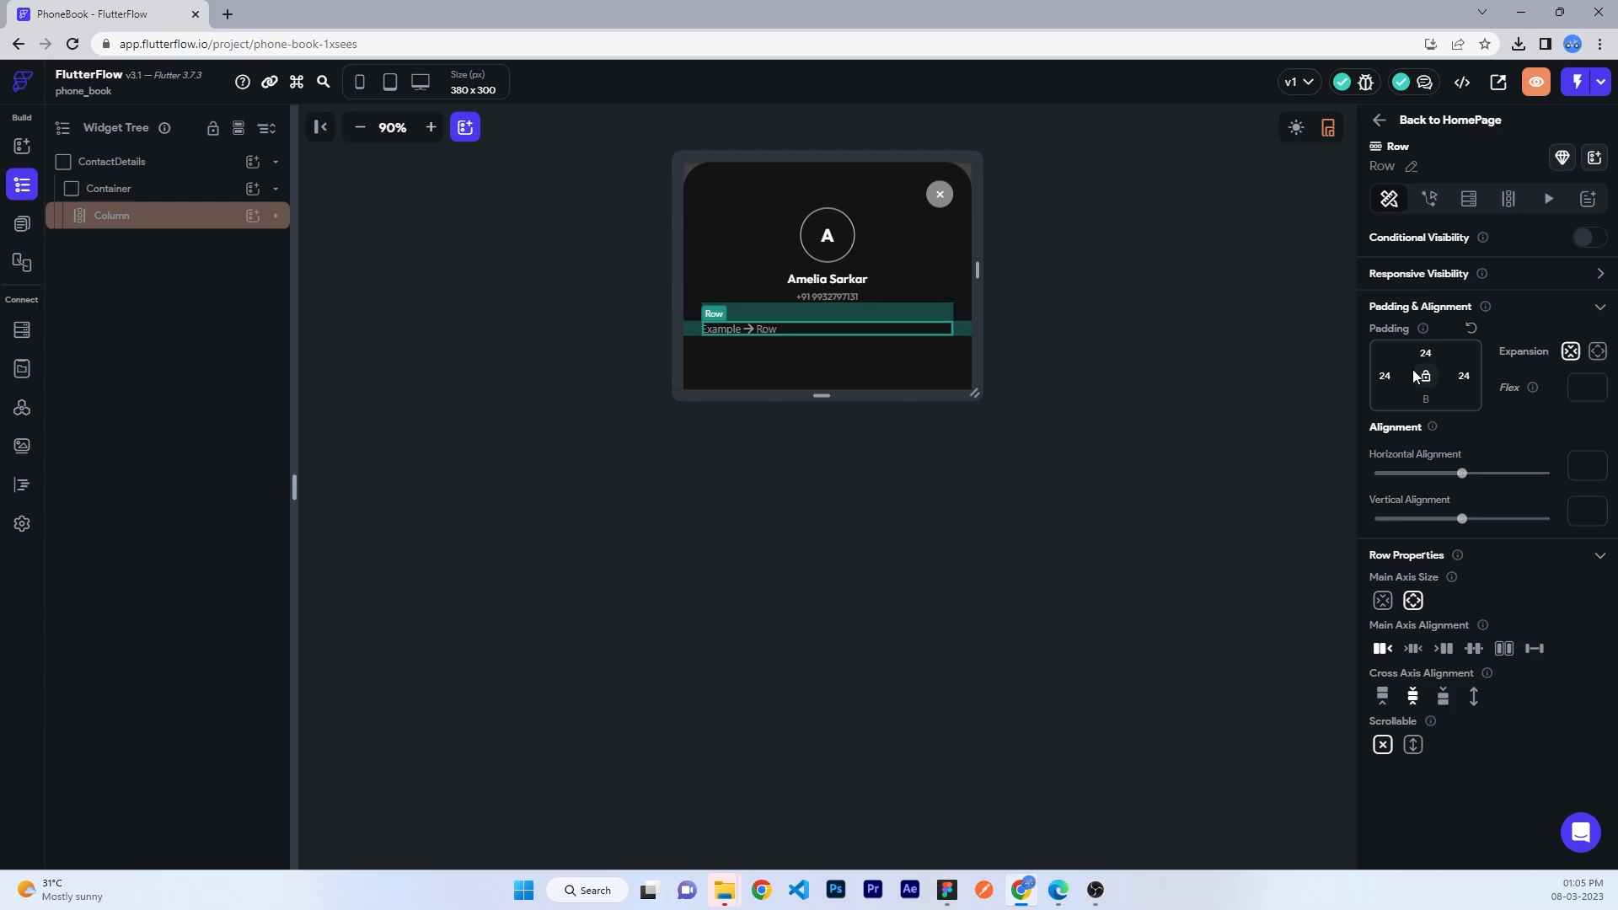
left_click(232, 221)
left_click(188, 296)
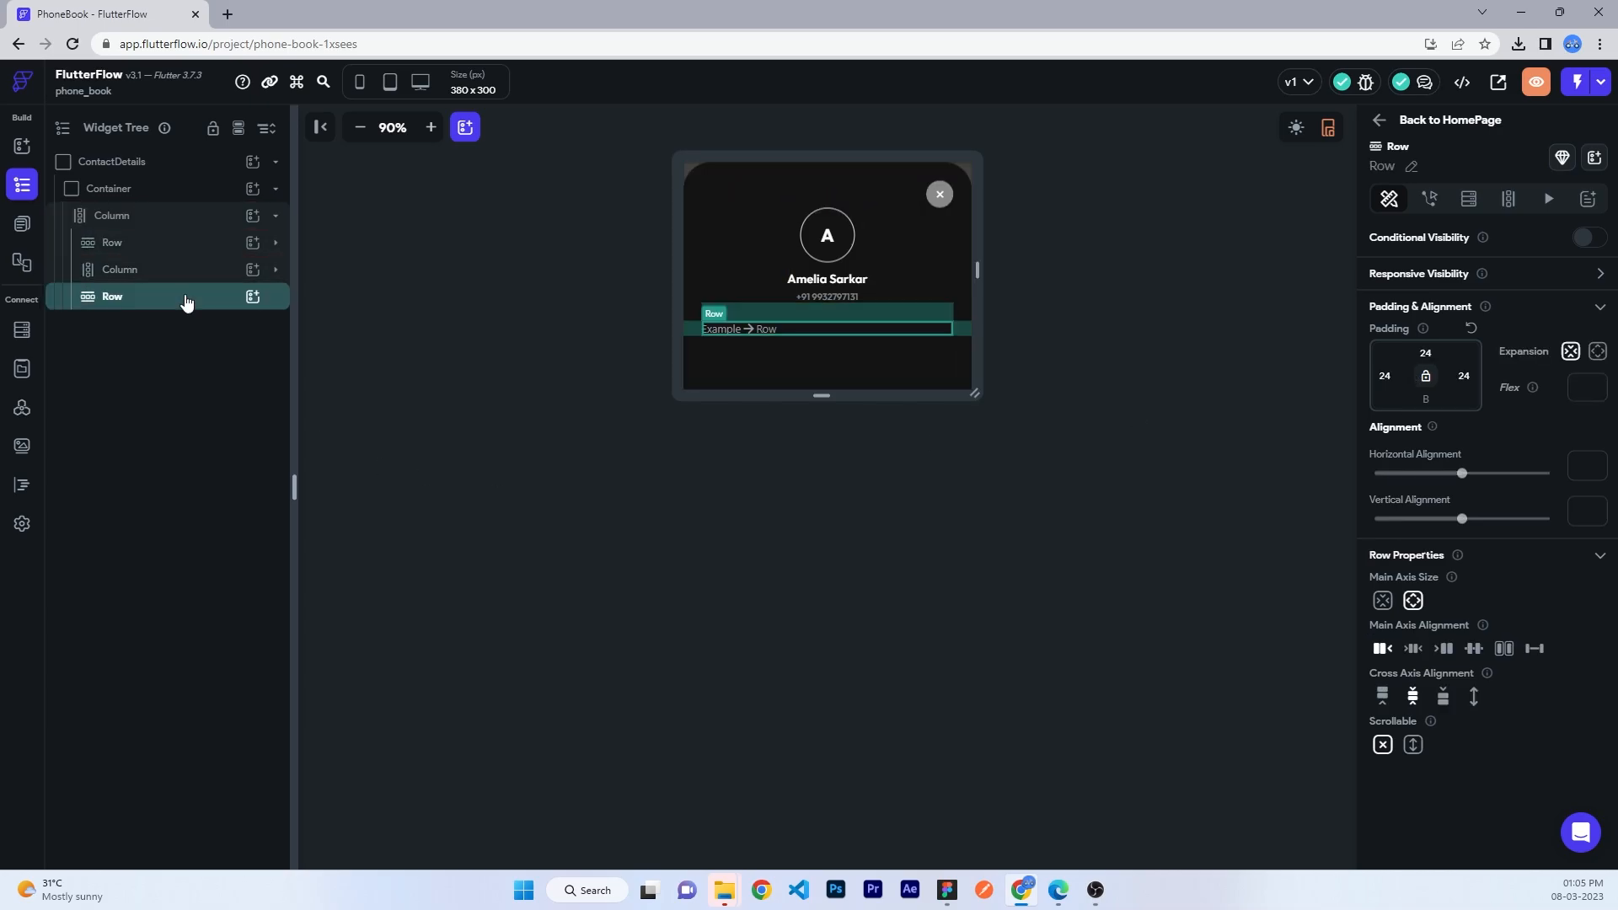
- Add an IconButton of size 48 with a faint white #0cffffff fill to the Row
left_click(253, 296)
type("icon")
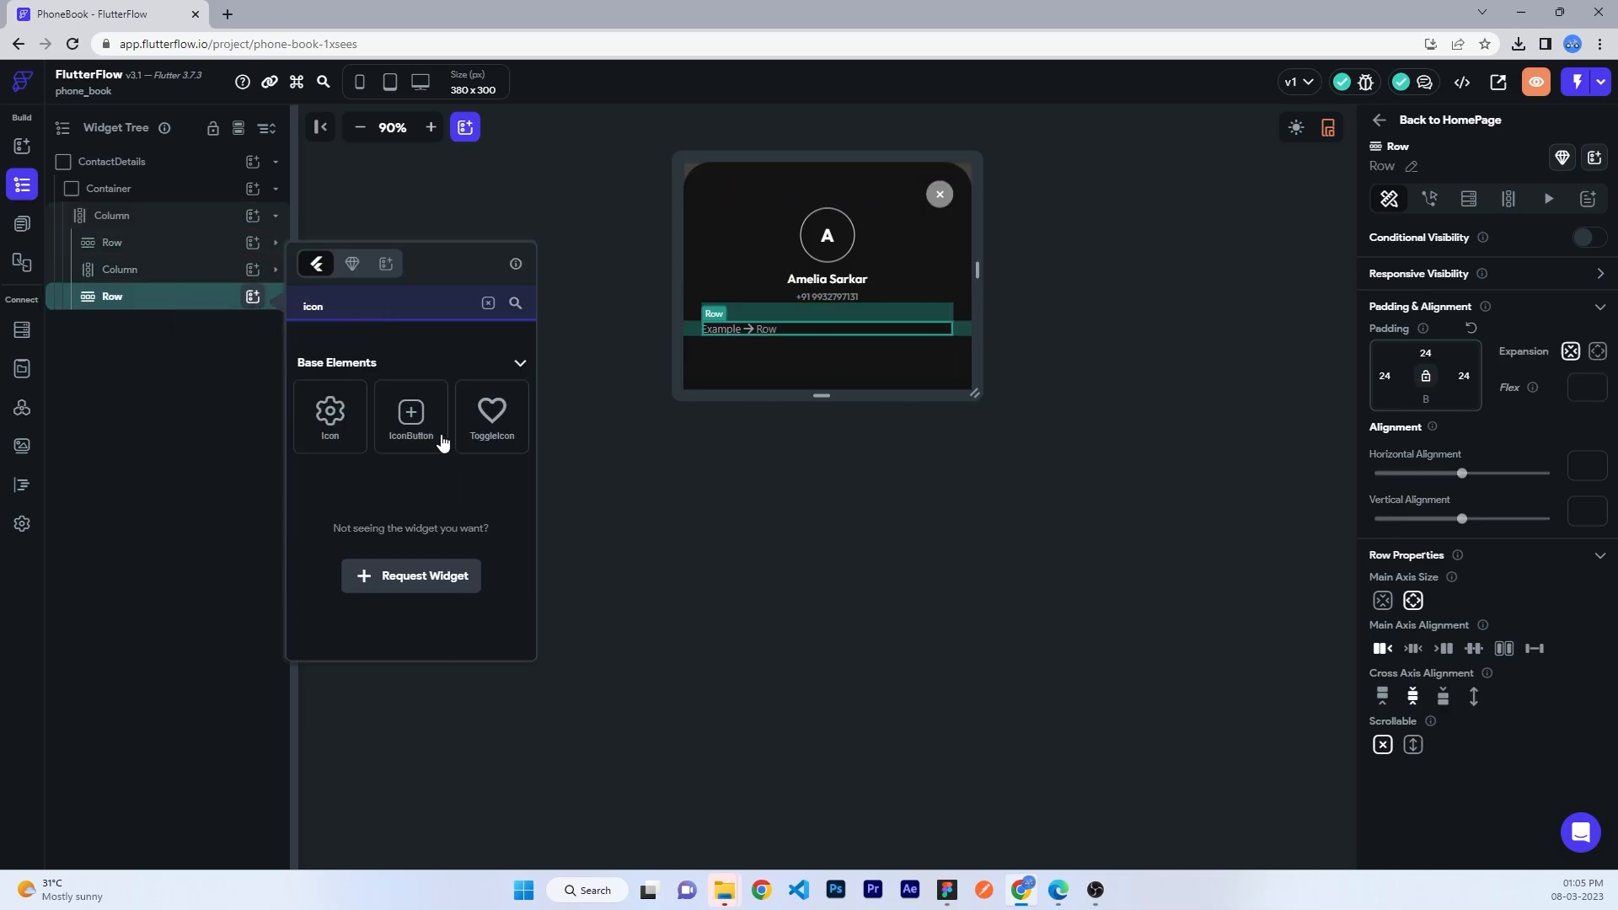
left_click(436, 436)
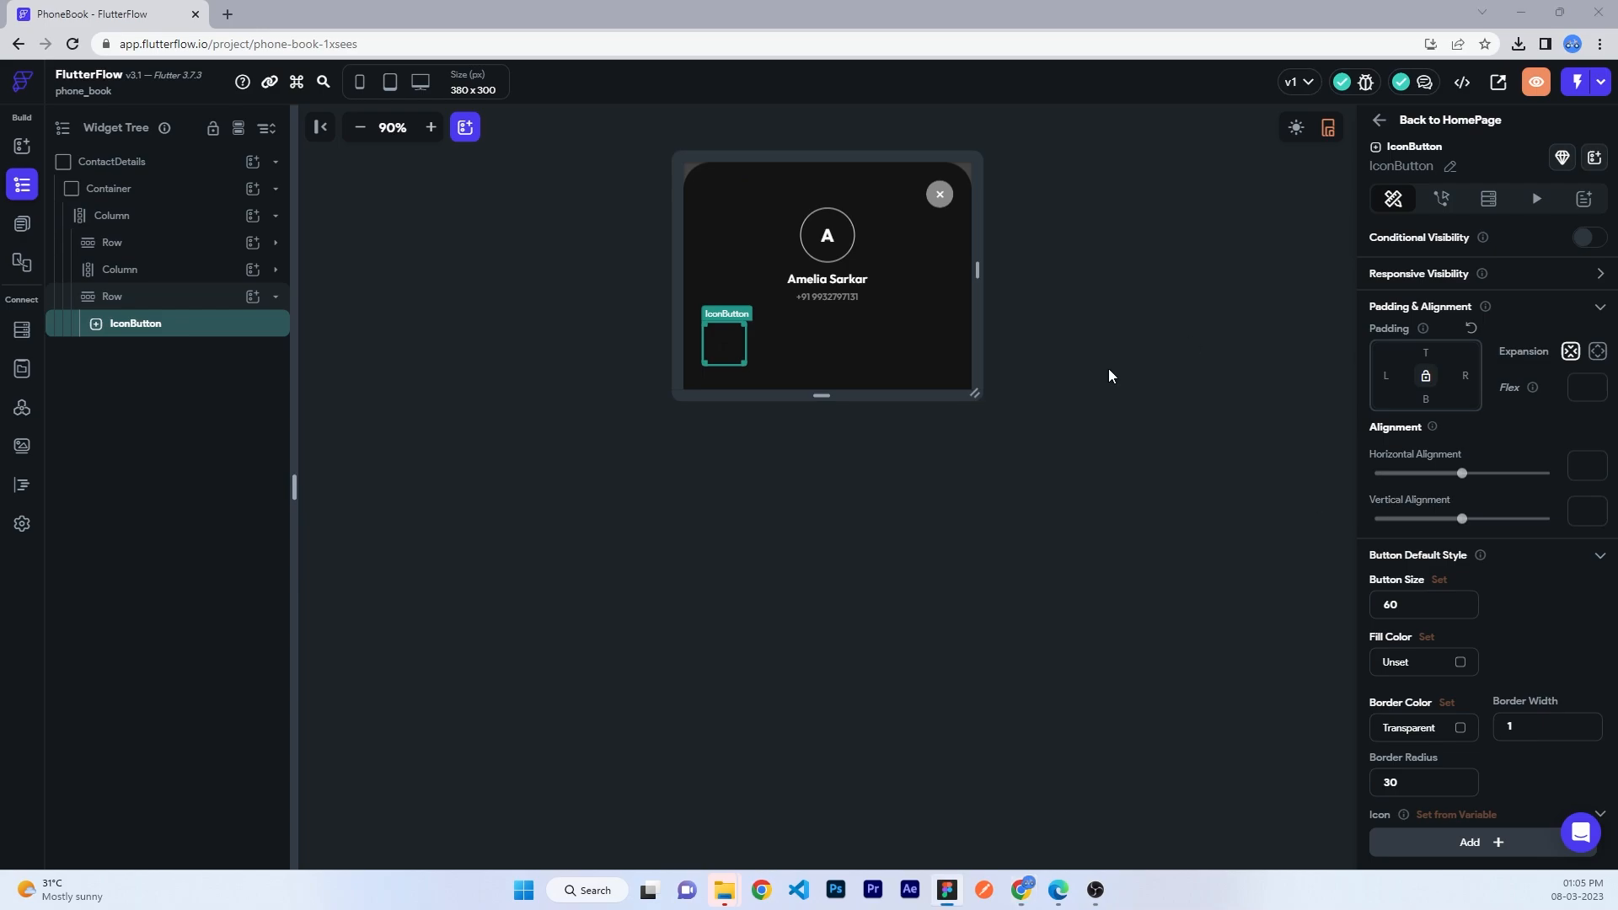
left_click_drag(1433, 606, 1189, 605)
type("48")
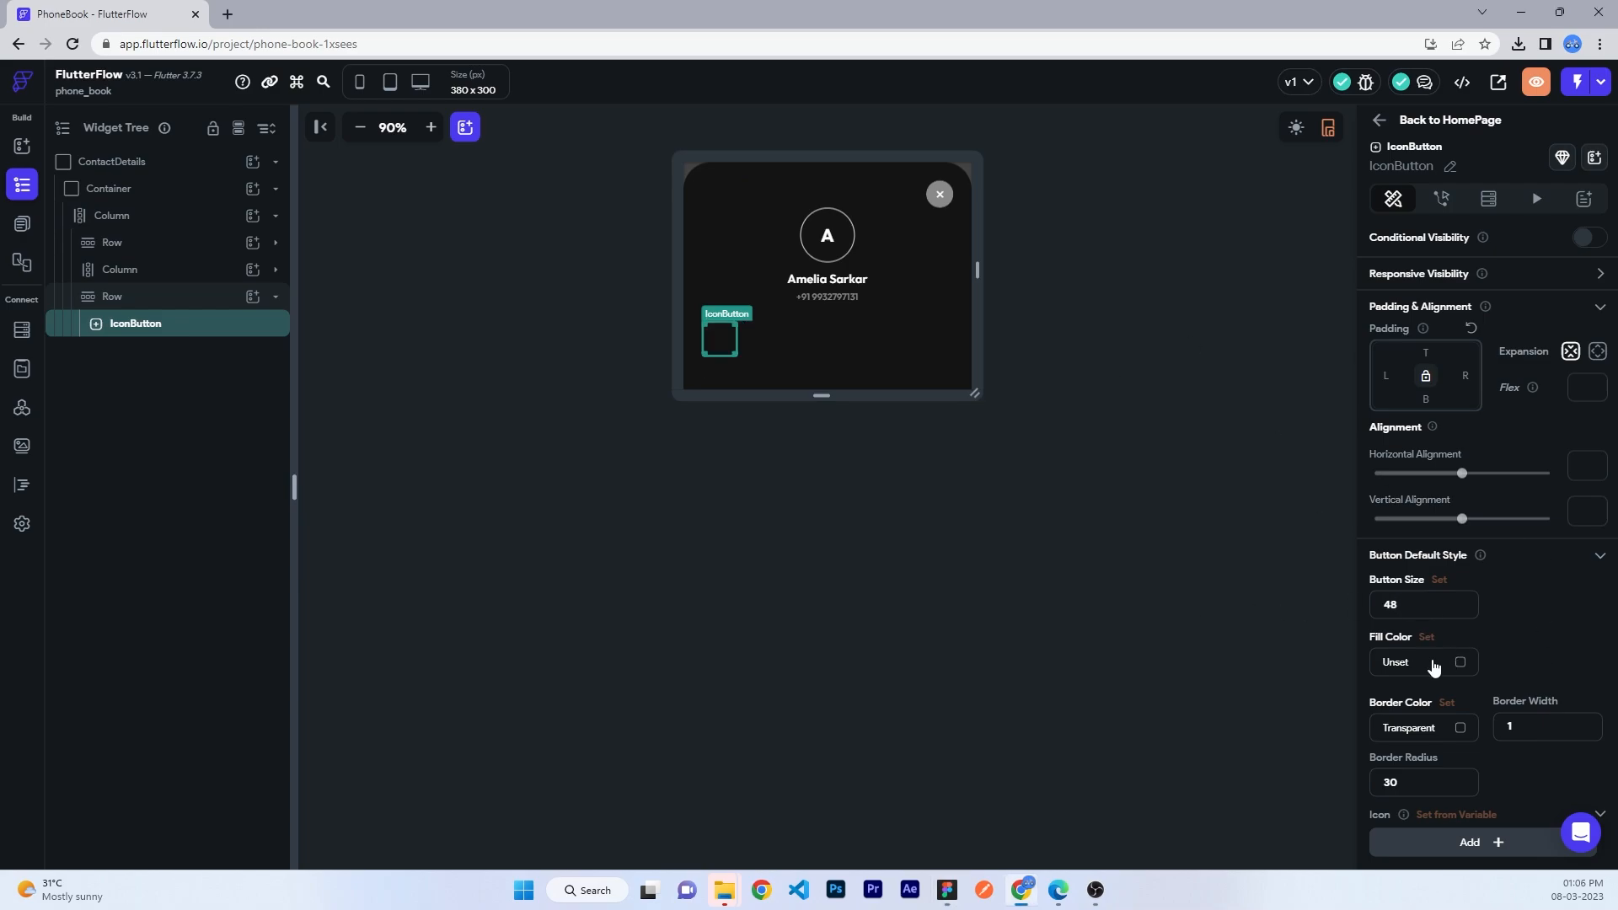
left_click(1432, 661)
key("Return")
left_click(1460, 662)
left_click_drag(1029, 322, 830, 325)
left_click(1005, 649)
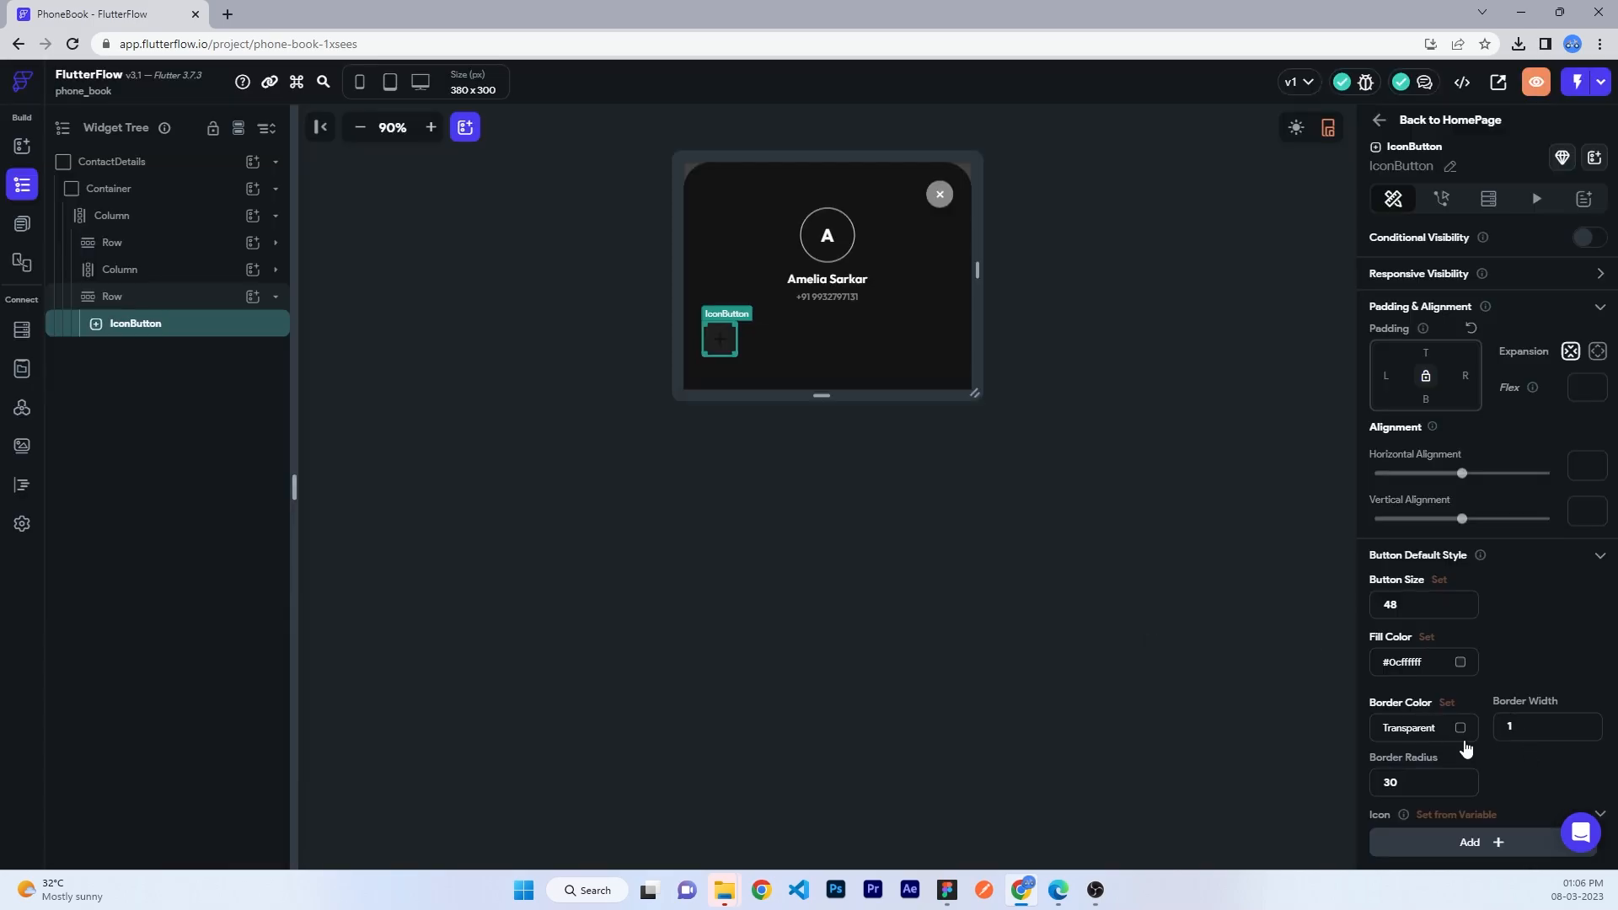
- Give the button the Call Outlined icon and paste two copies into the Row
scroll(1466, 750, "down", 3)
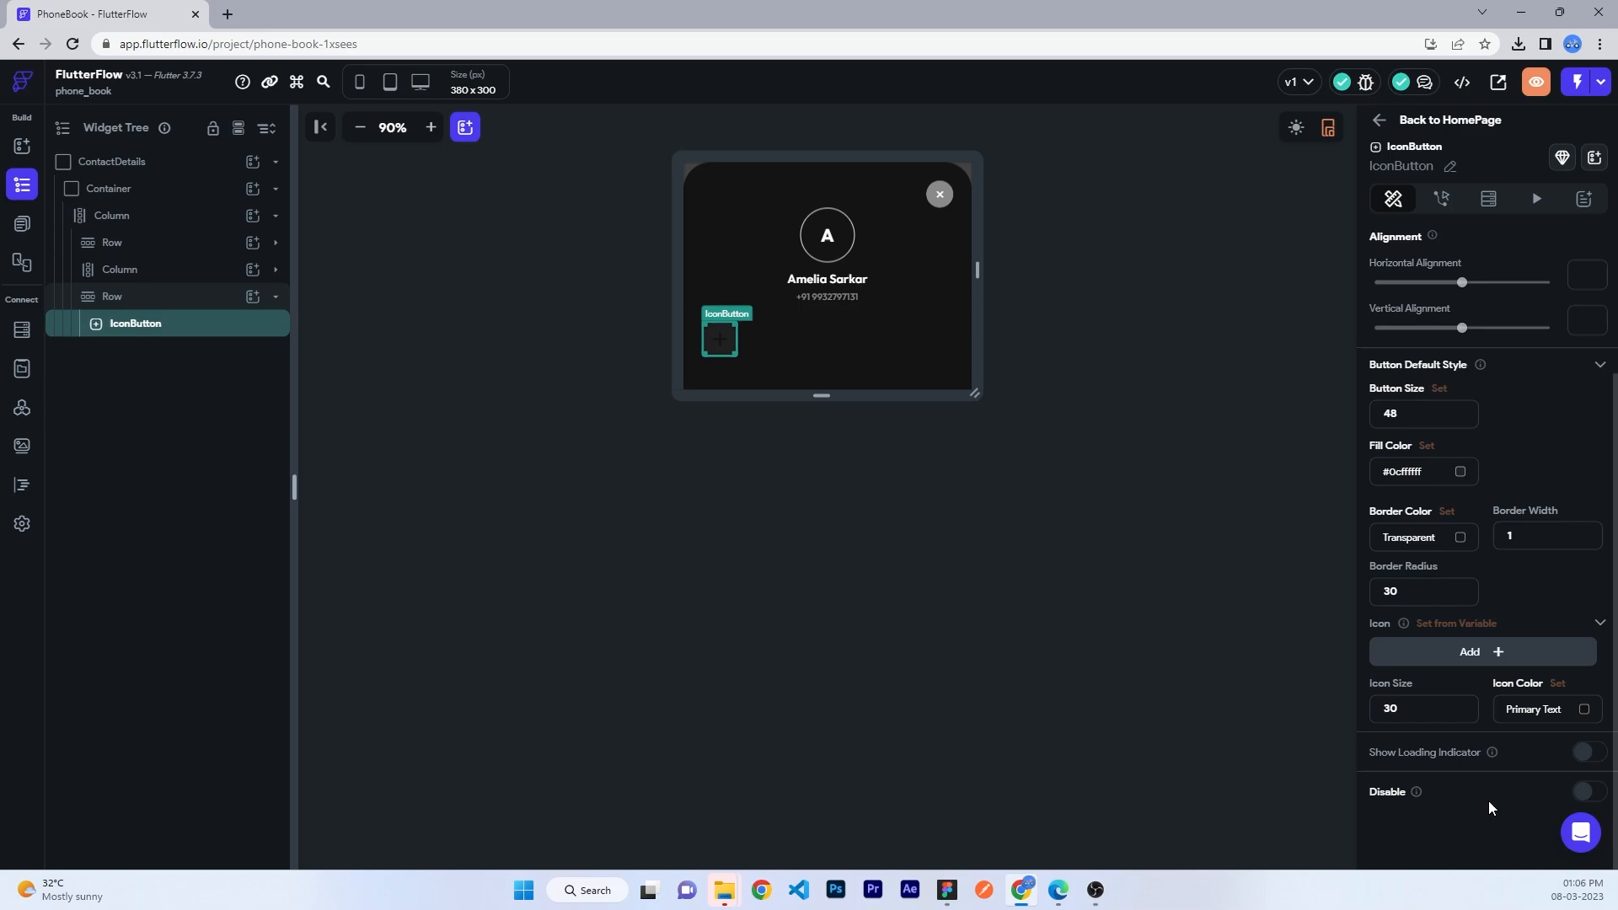
left_click(1492, 657)
type("call")
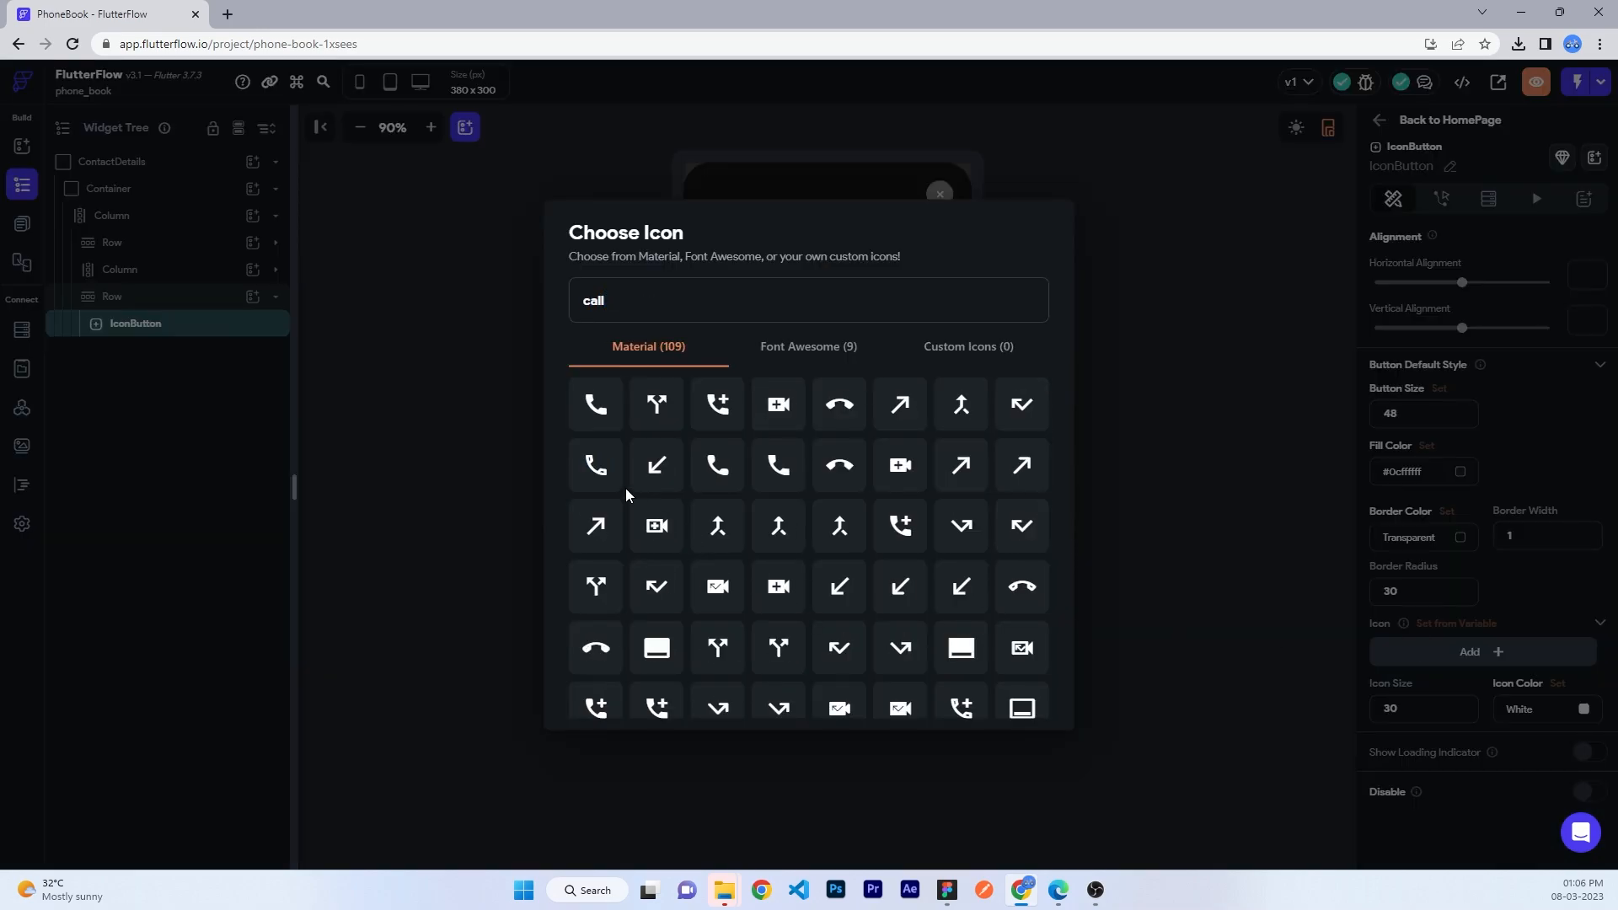
left_click(594, 468)
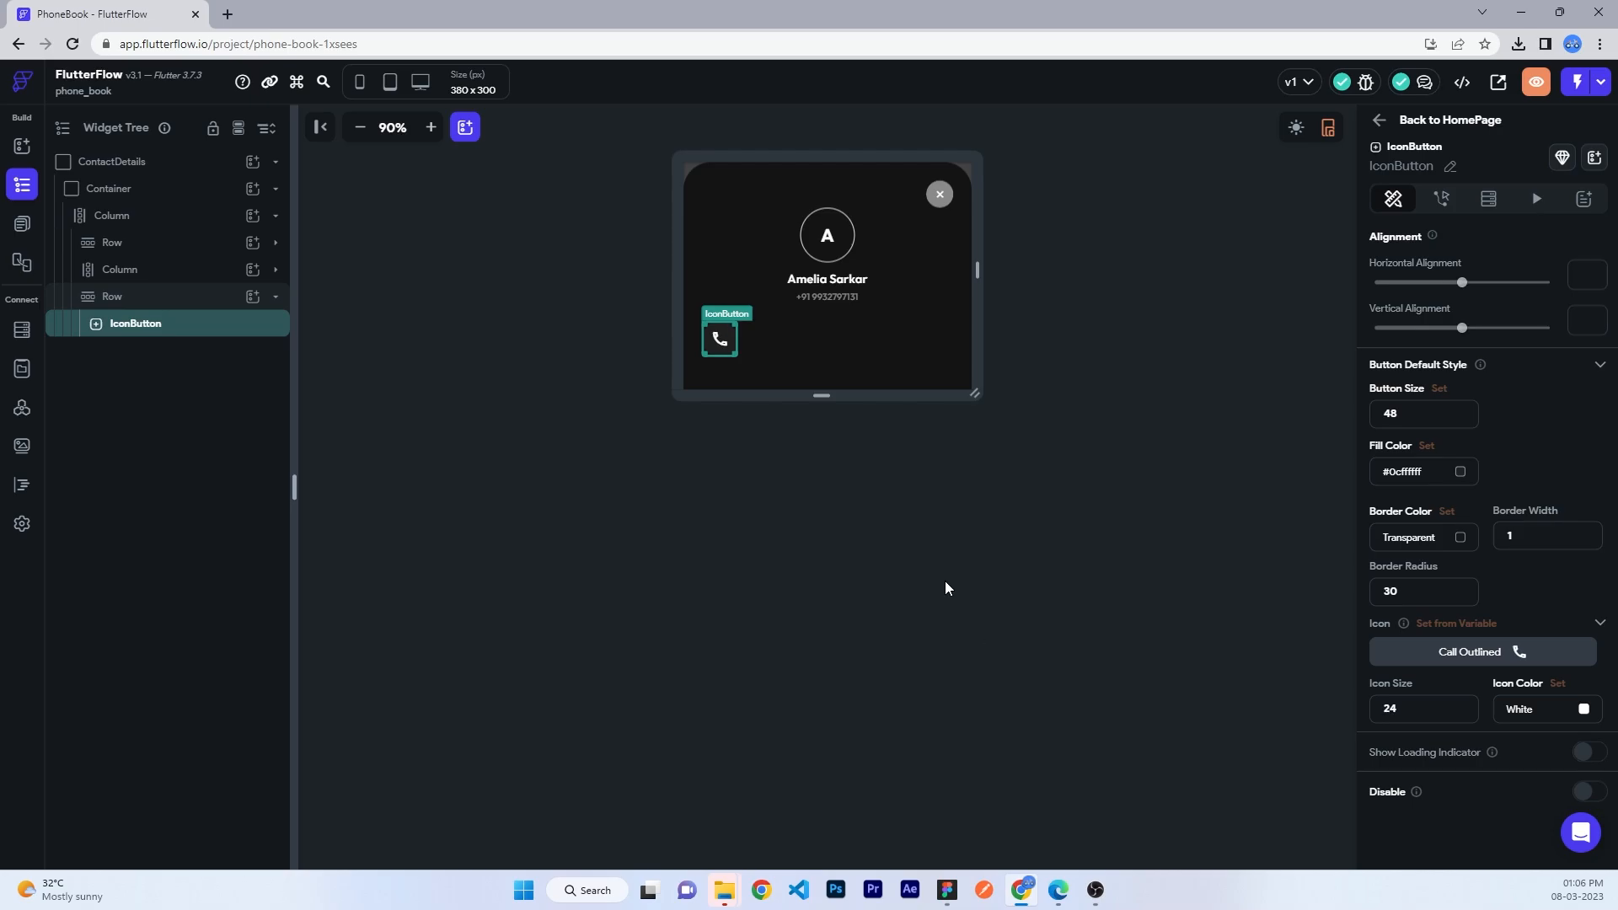
left_click(872, 501)
left_click(719, 339)
scroll(1477, 780, "down", 3)
left_click(1069, 557)
left_click(133, 335)
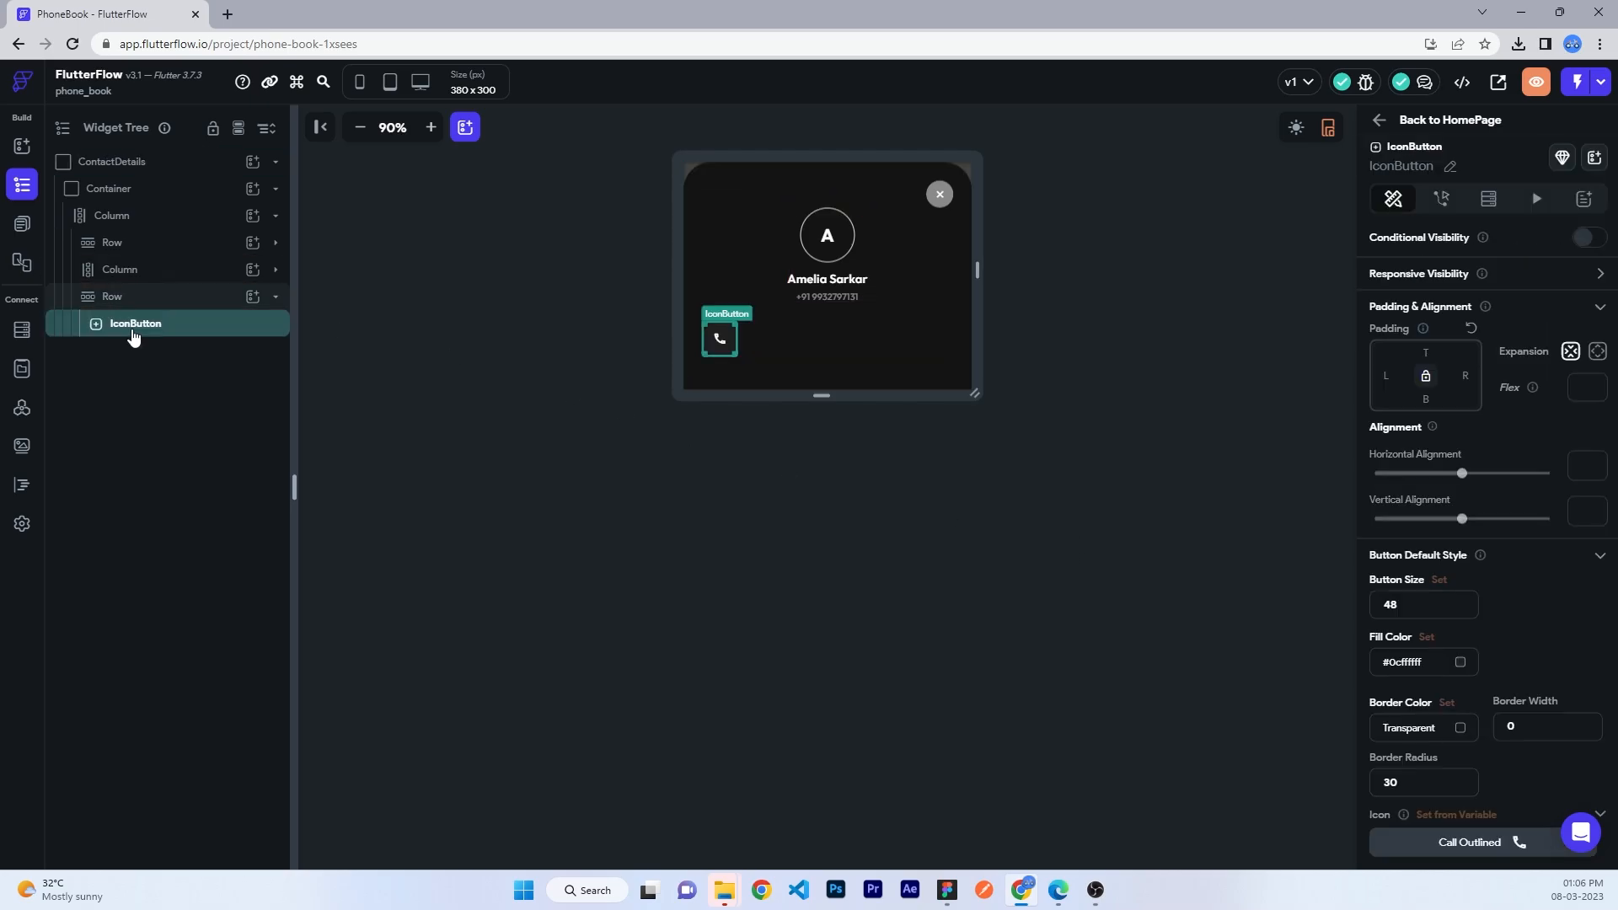
key("ctrl+v")
key("ctrl+v")
left_click(124, 298)
- Centre the buttons in the Row and pad the middle button 24 on both sides
left_click(1414, 651)
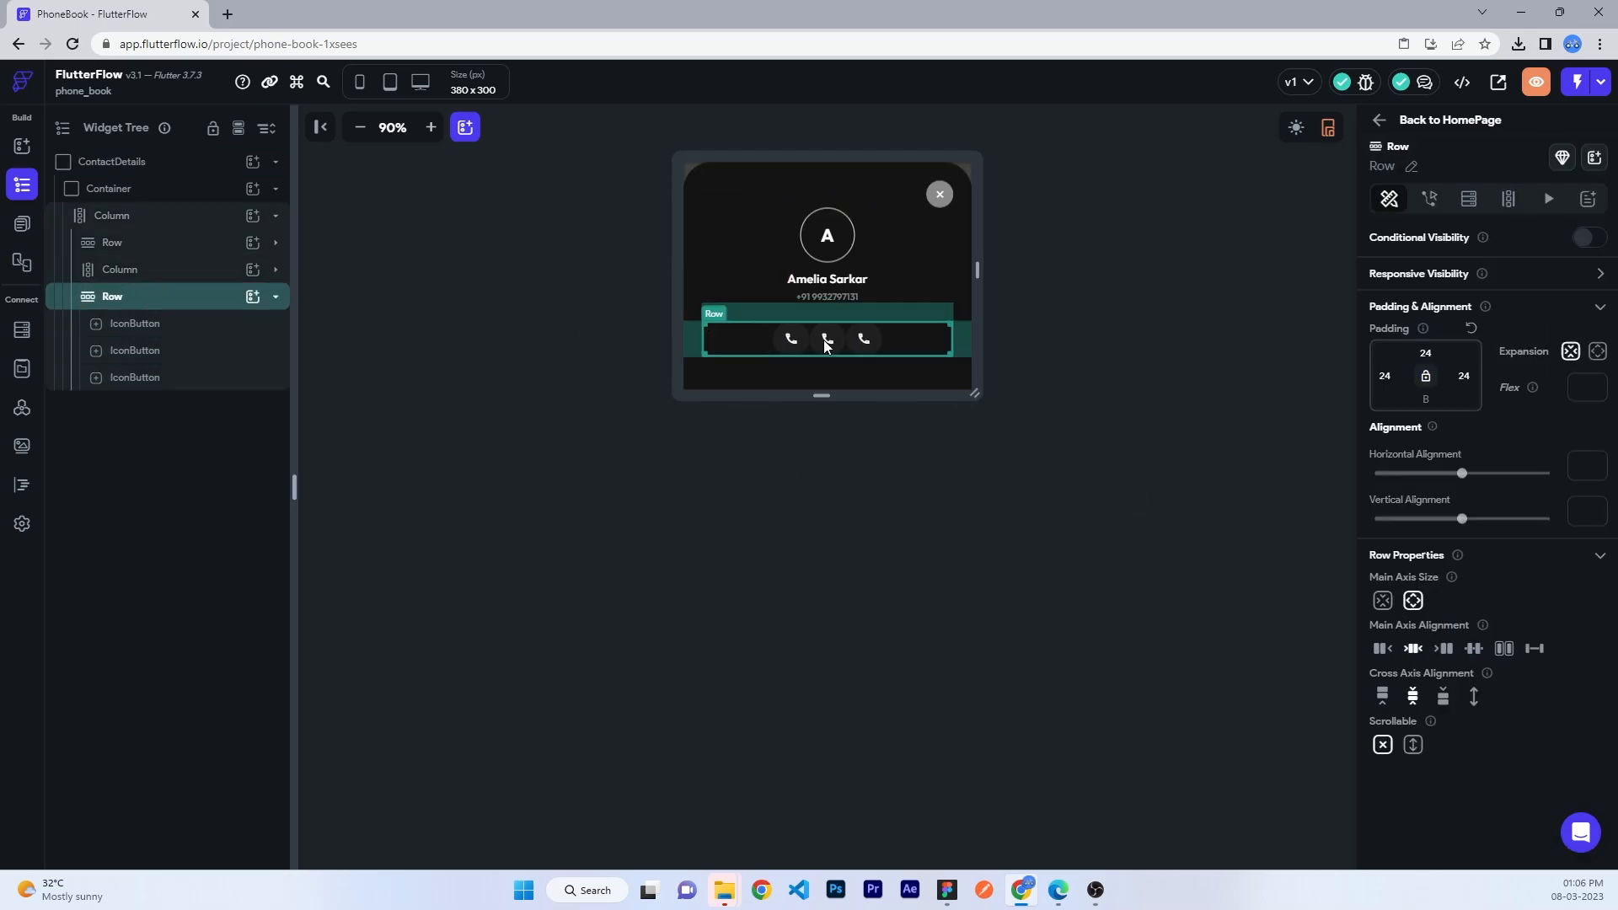
left_click(826, 341)
left_click(1385, 376)
type("16")
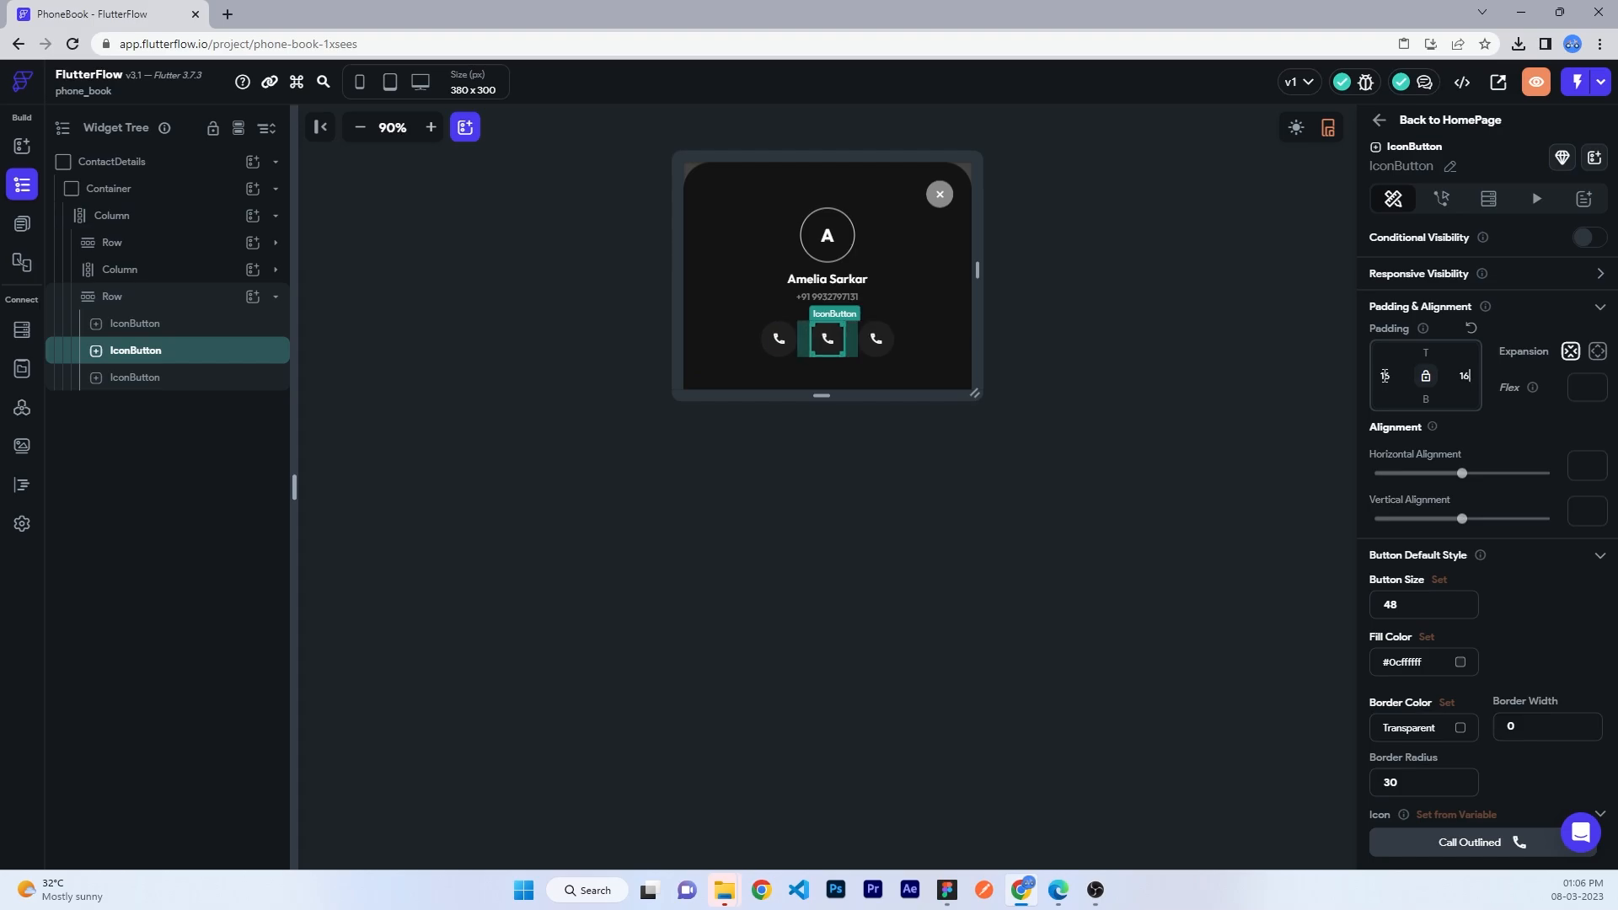
double_click(1396, 375)
type("2")
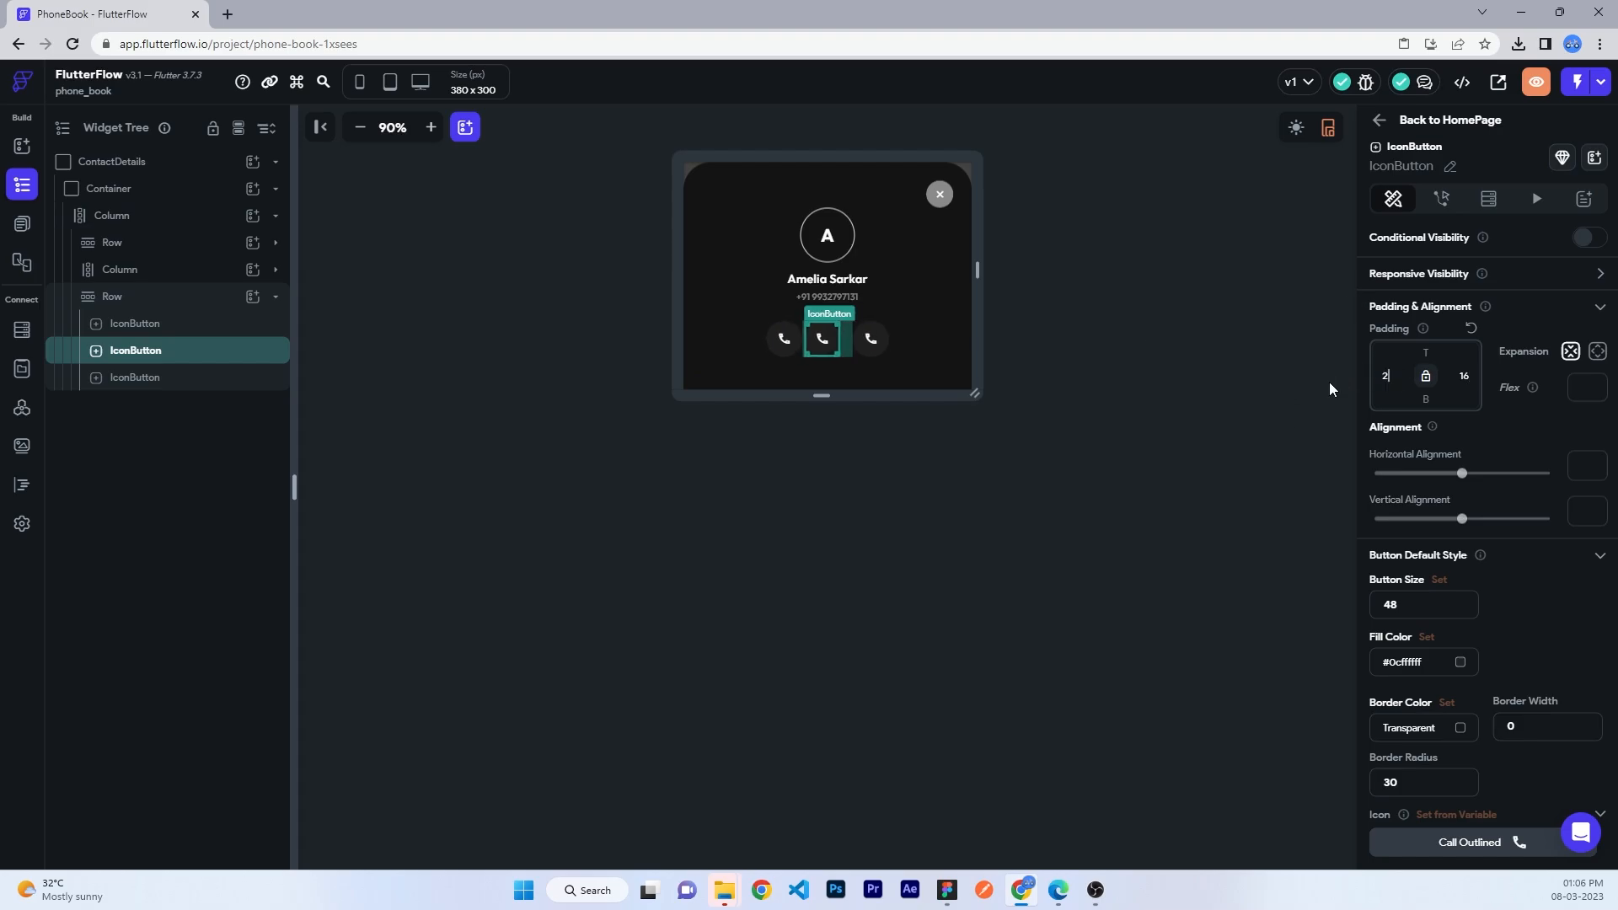
type("424")
left_click(1039, 397)
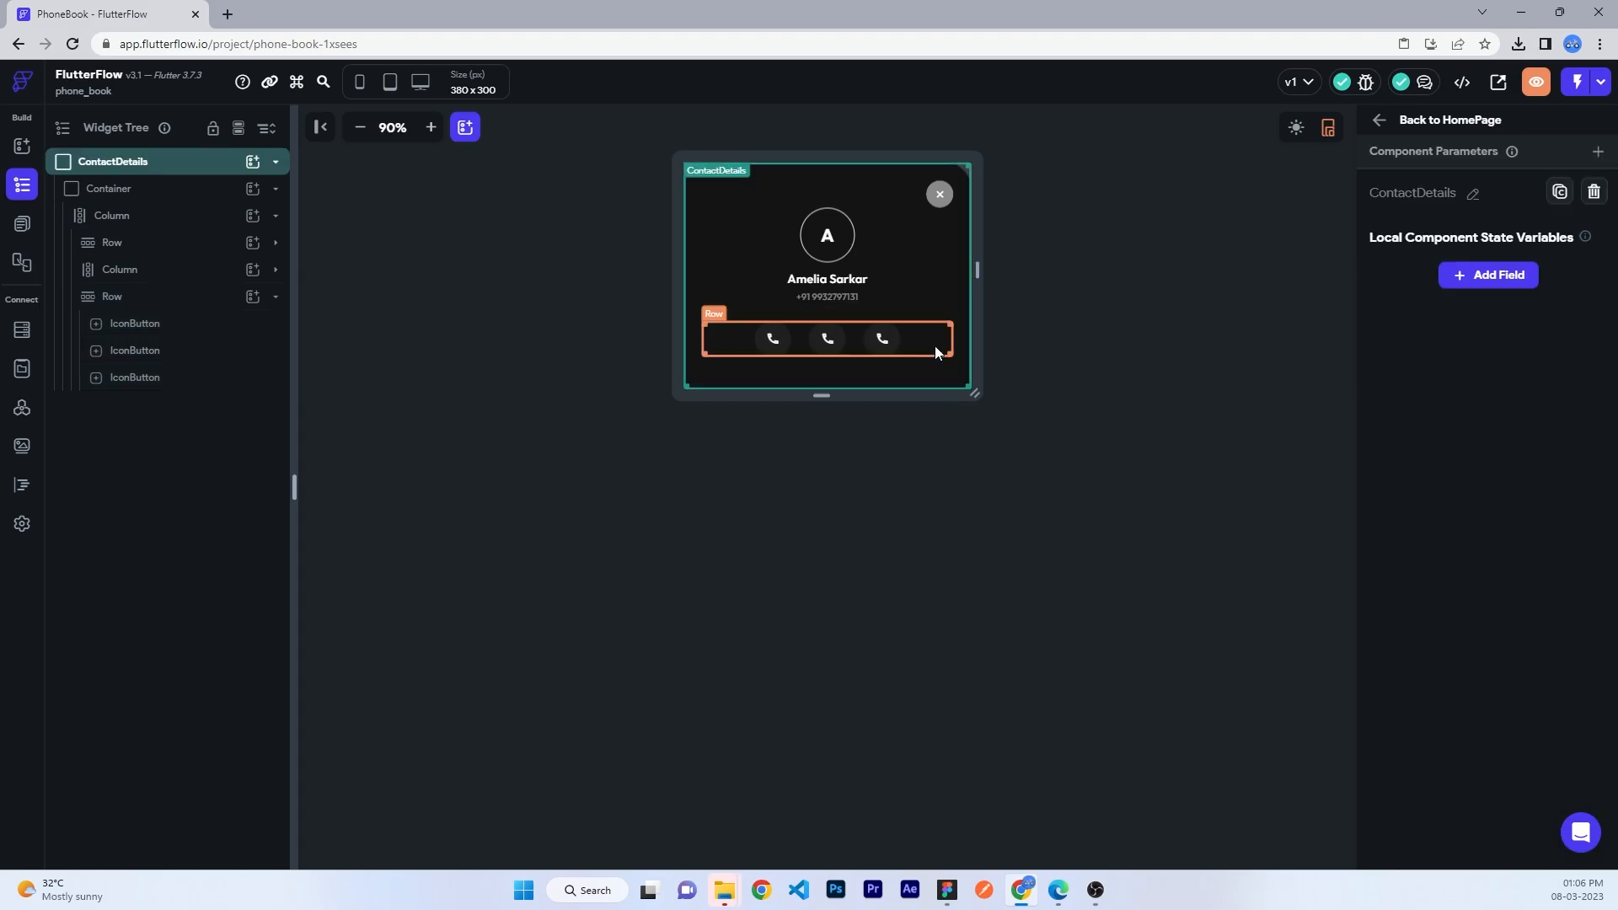
- Set the right button's icon to Videocam Outlined and the middle button's to message
left_click(882, 340)
left_click(1457, 843)
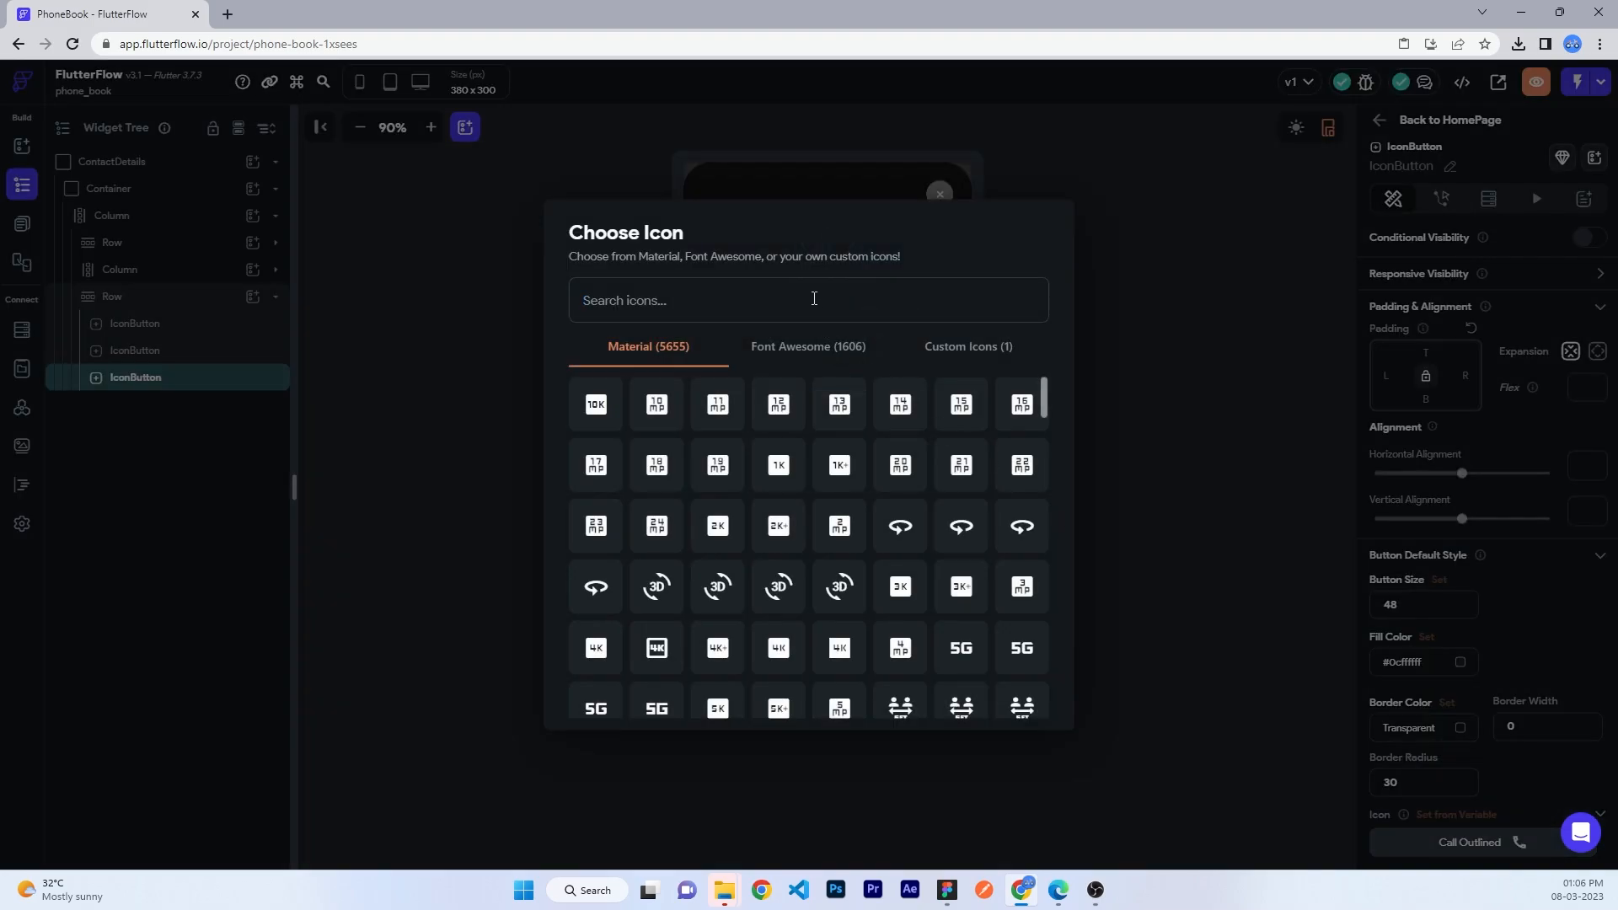
type("video")
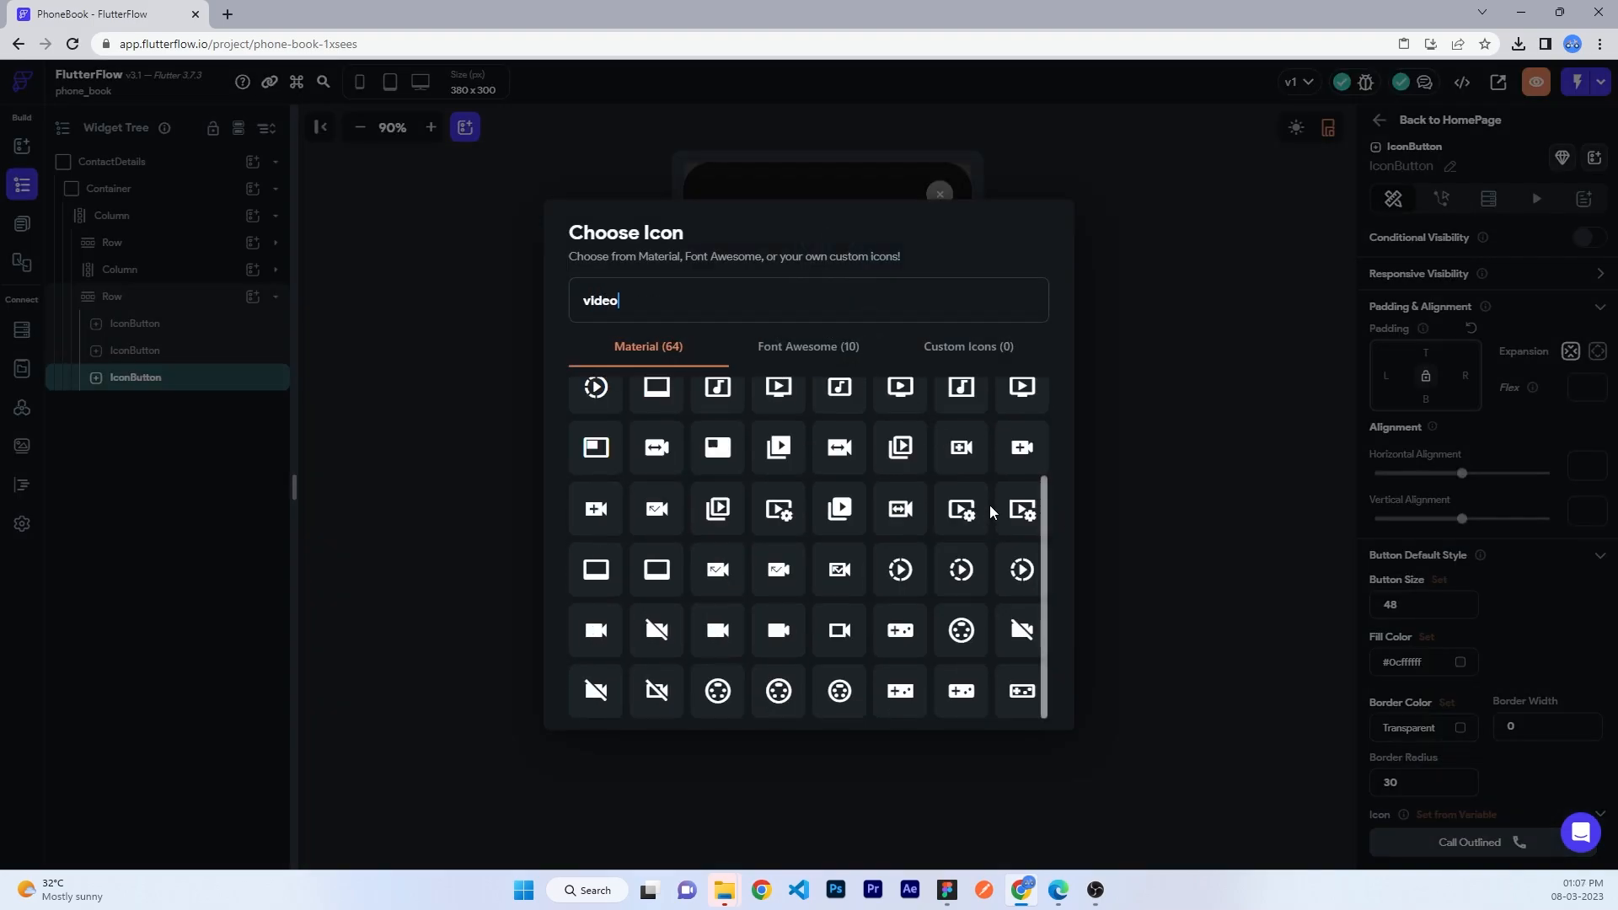
left_click(835, 641)
left_click(825, 346)
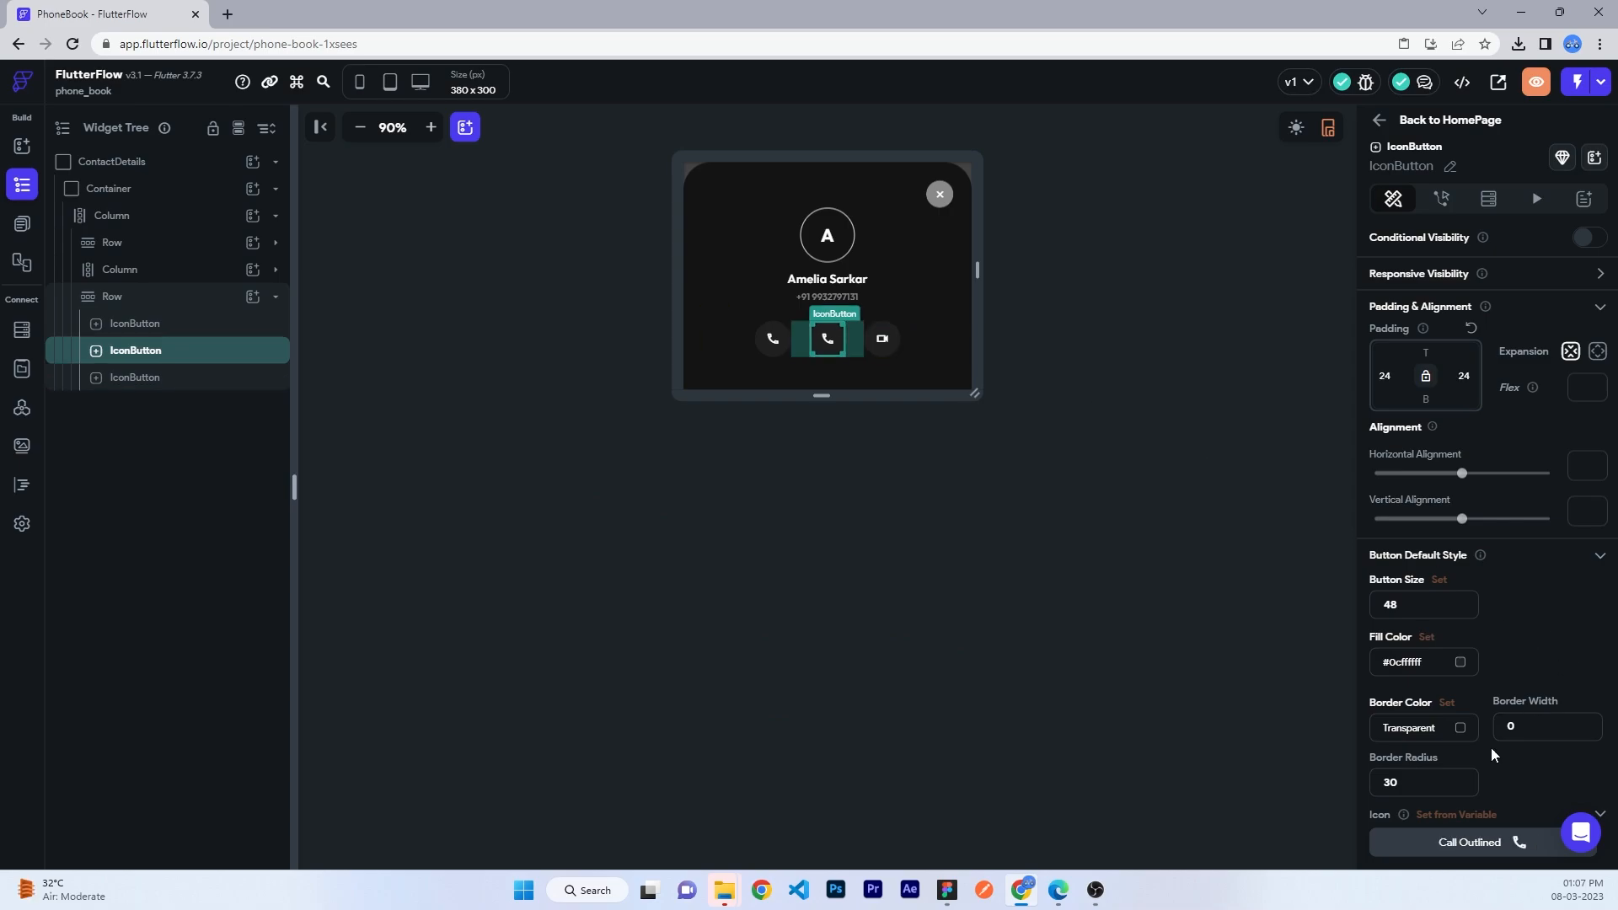
left_click(1463, 845)
type("message")
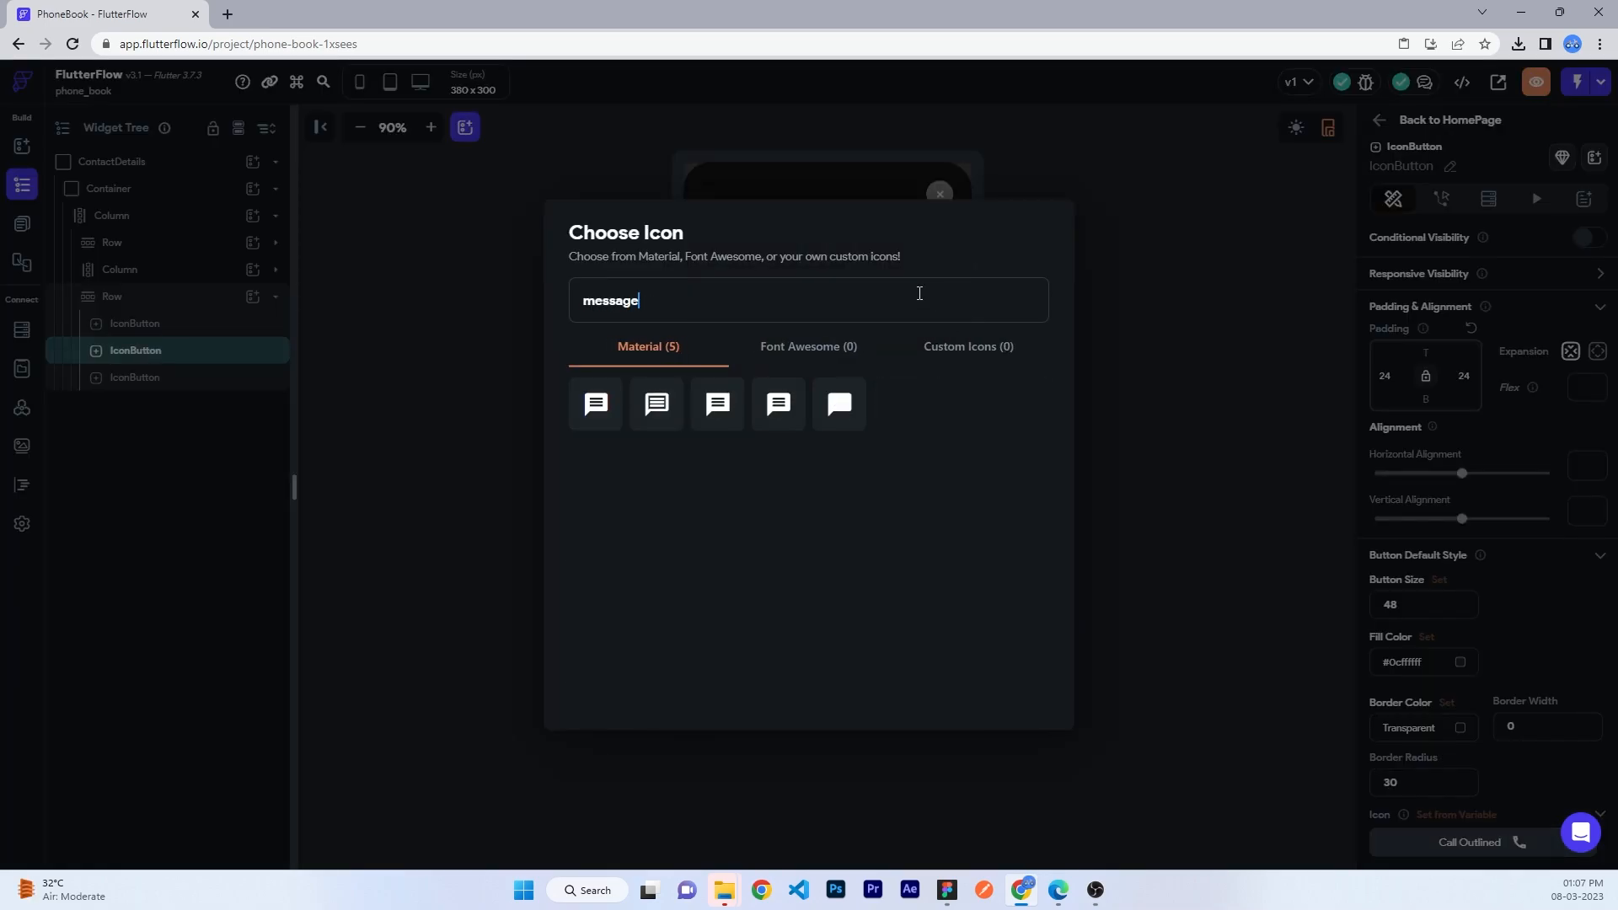
left_click(586, 426)
left_click(1140, 408)
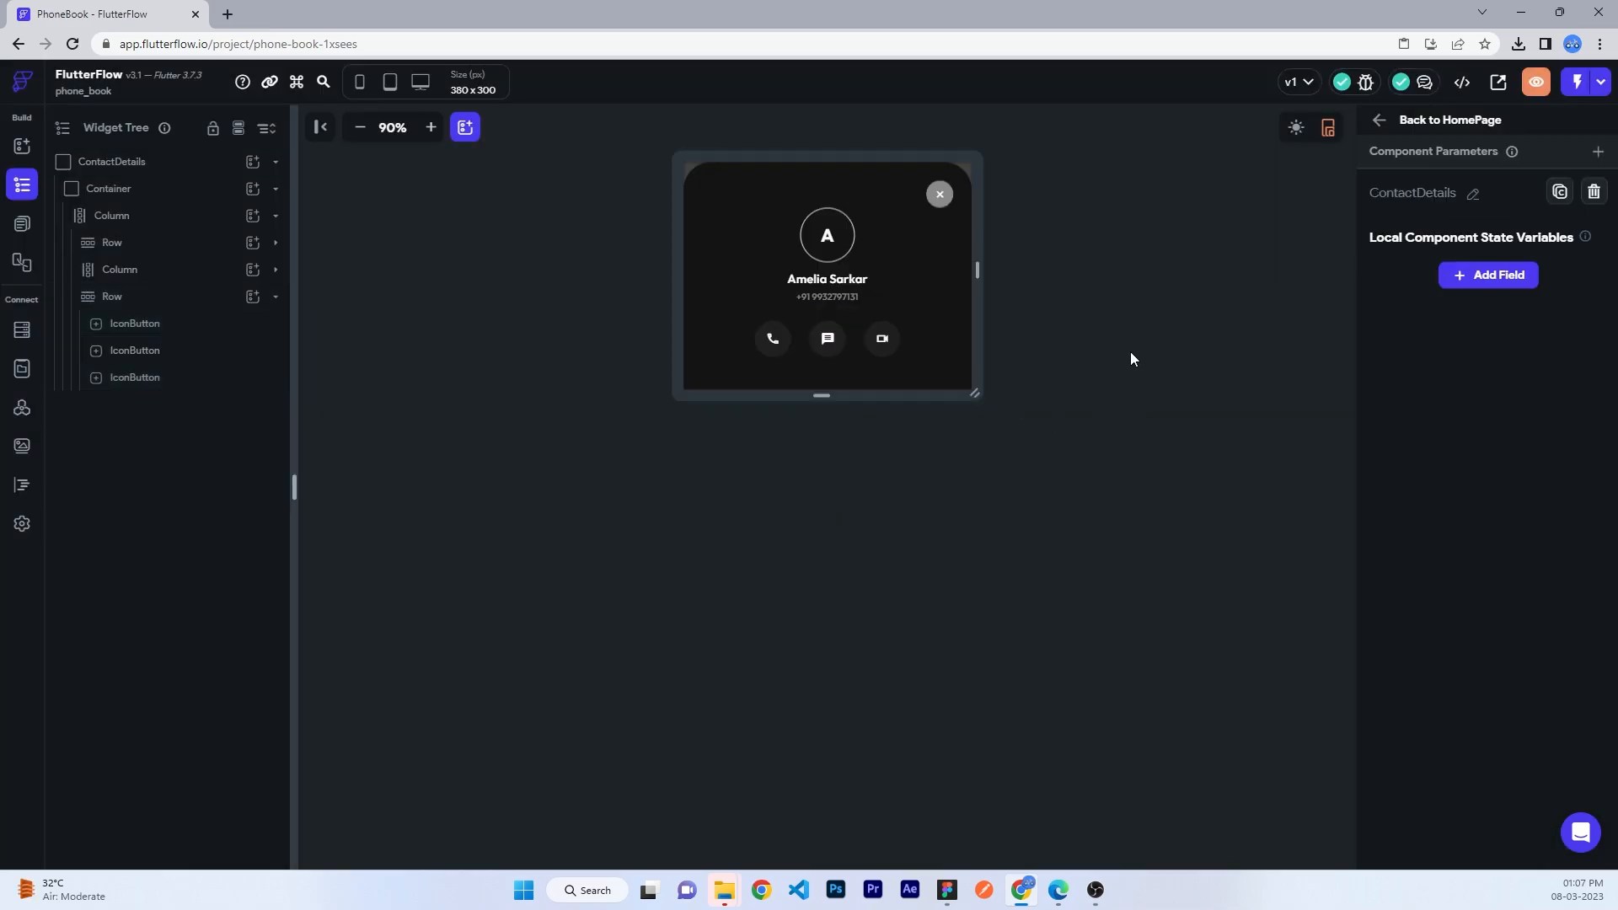
left_click(118, 297)
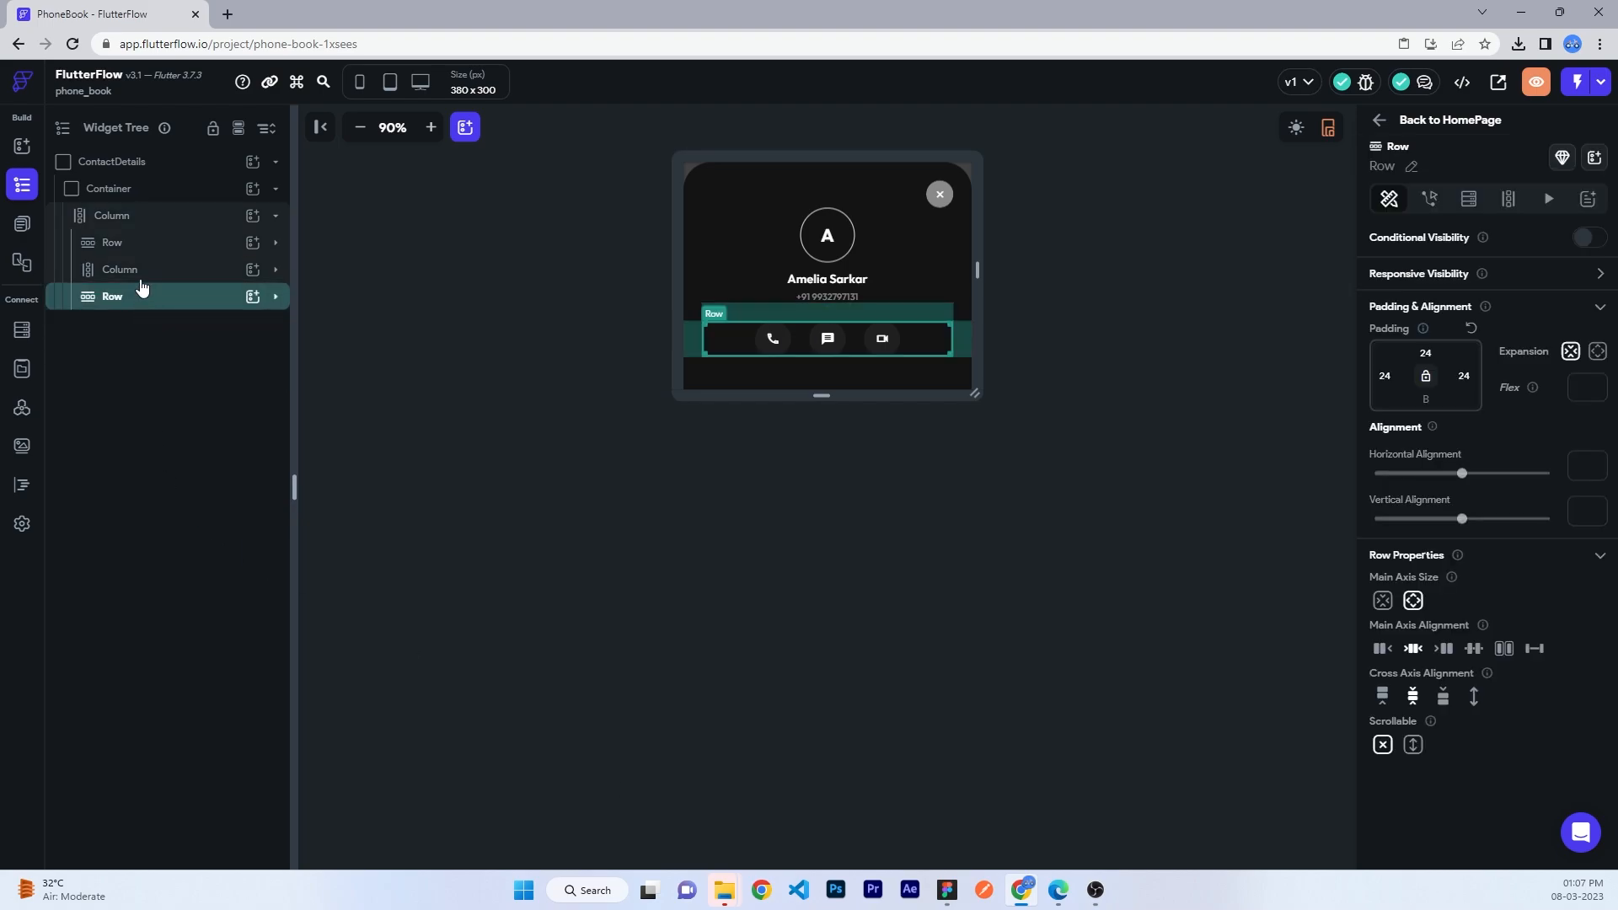
- Add a Barcode widget to the Column and switch it to a 2D QR code
left_click(250, 224)
scroll(328, 337, "down", 5)
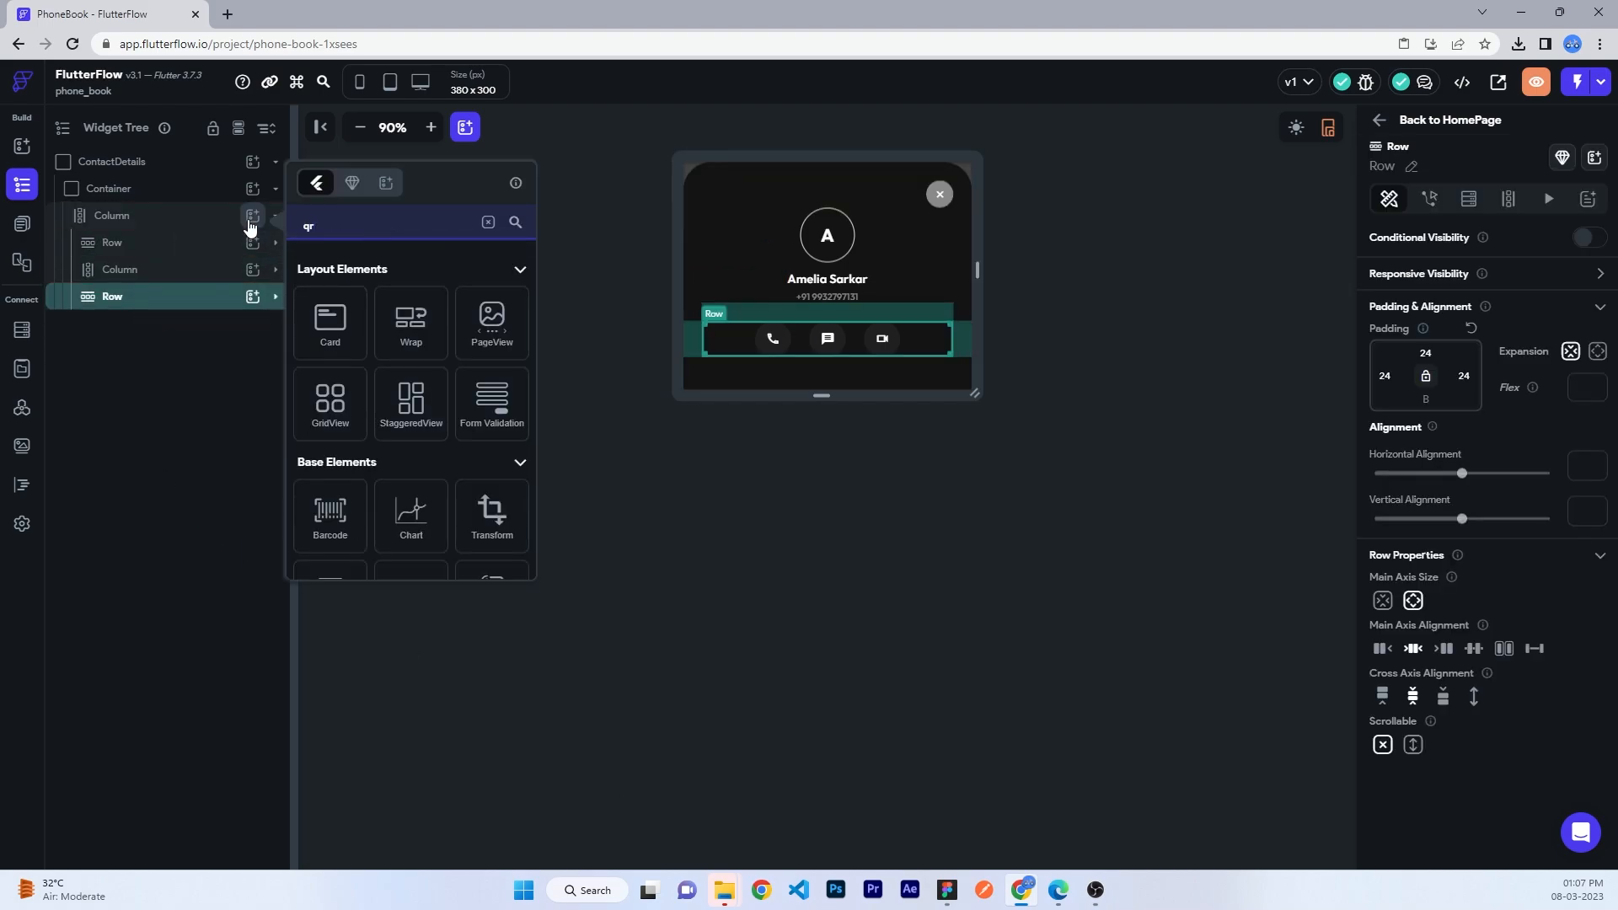
left_click(329, 260)
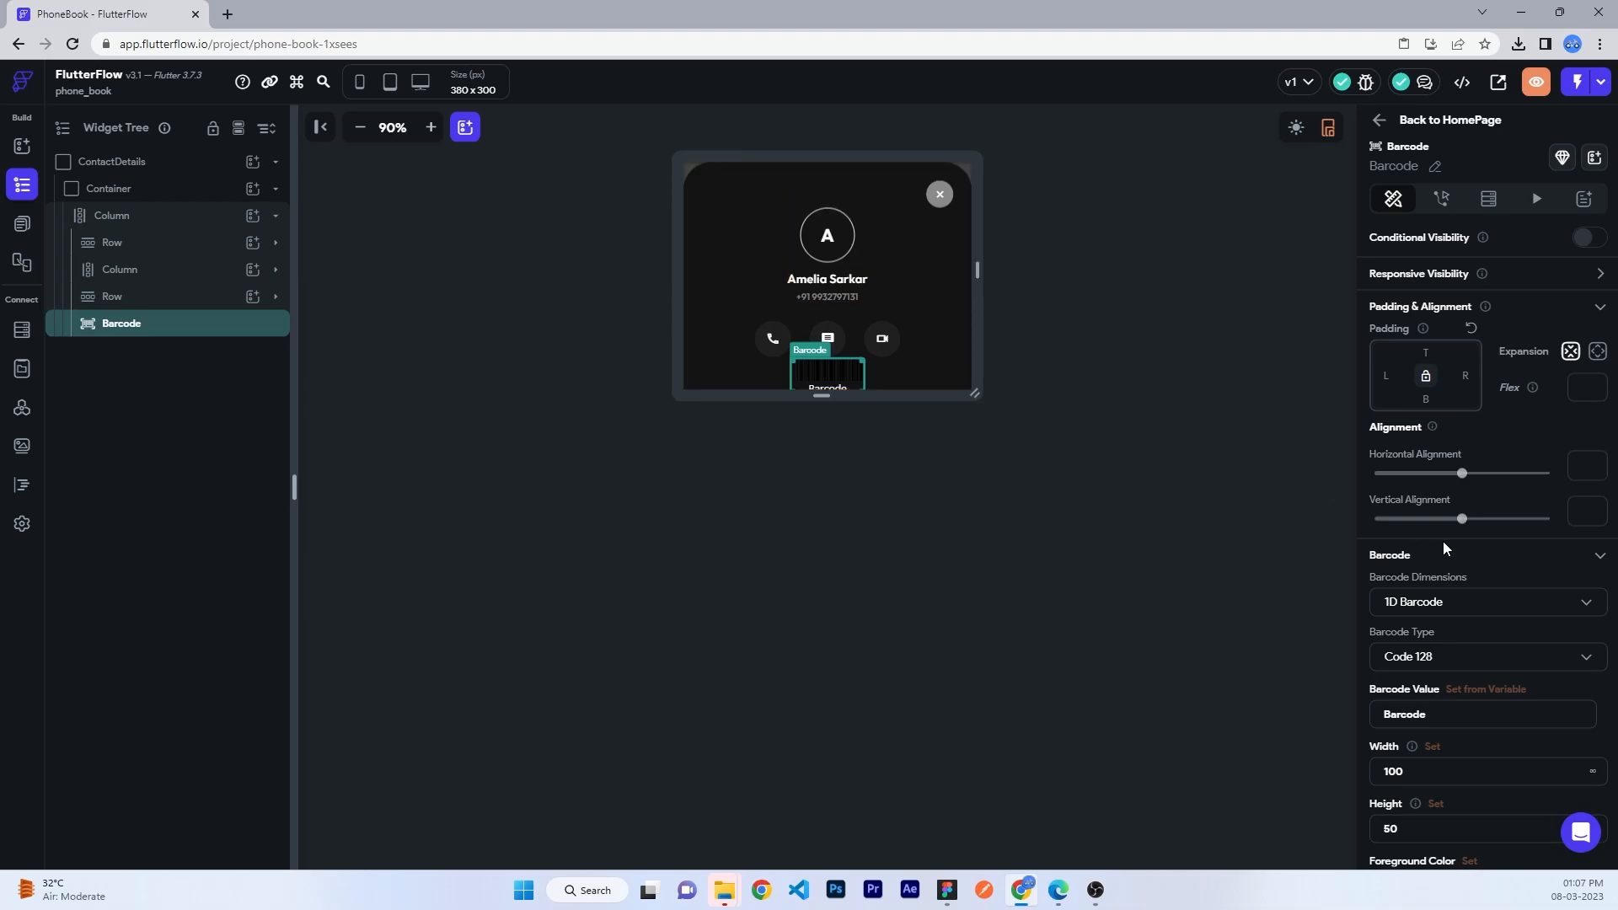
left_click(1449, 601)
left_click(1415, 638)
left_click_drag(820, 393, 827, 527)
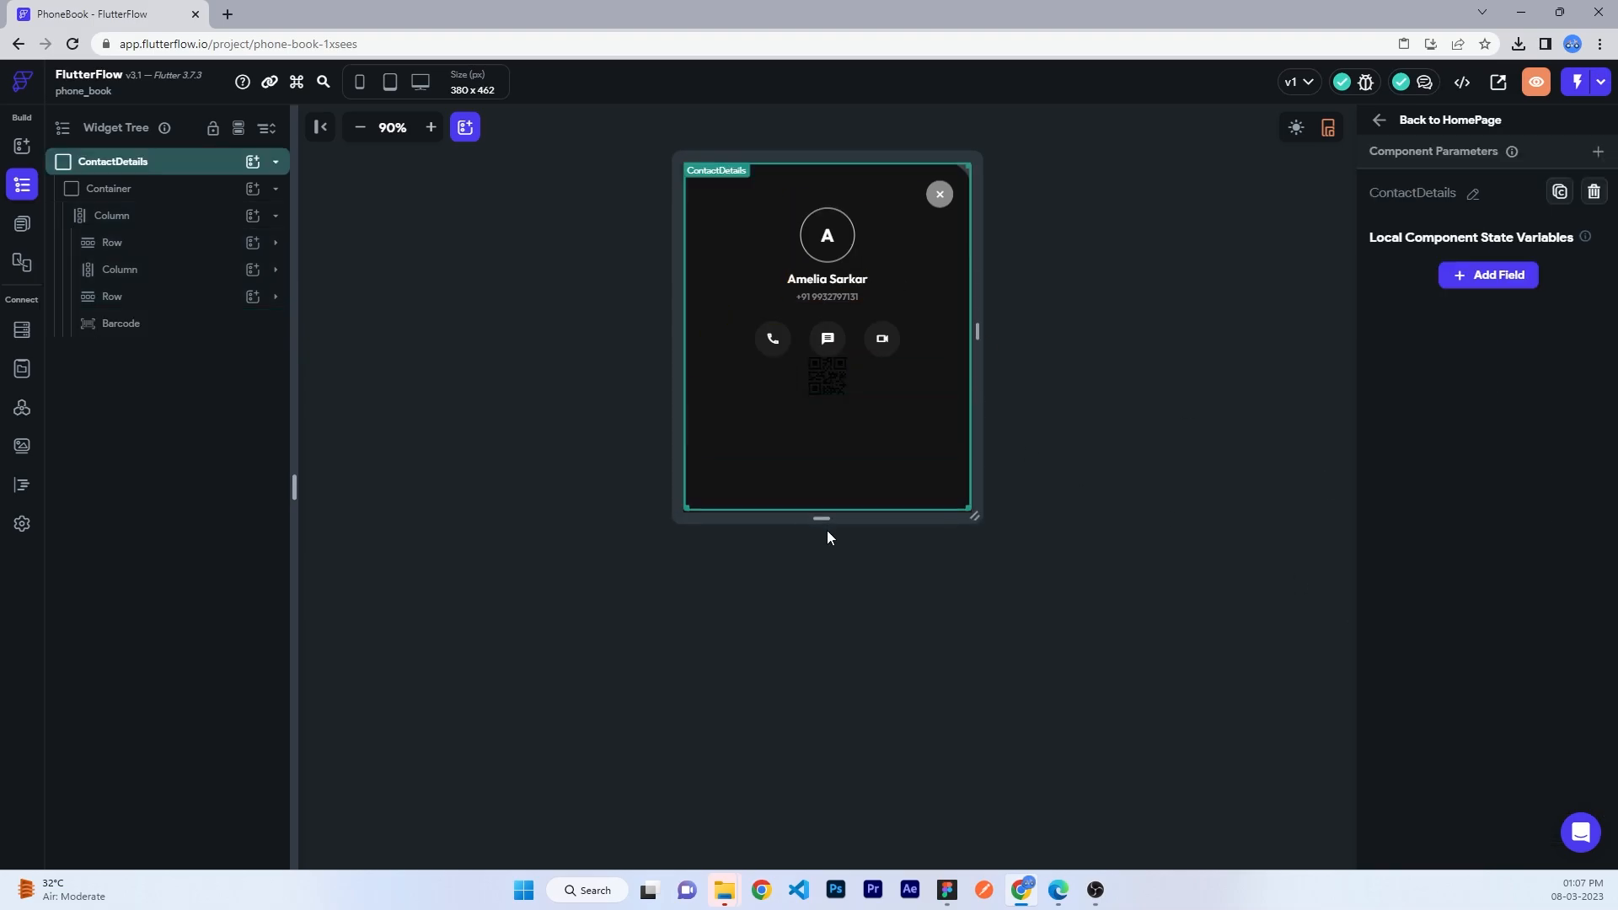
left_click(835, 368)
- Set the QR code's width and height to 216
scroll(1483, 548, "down", 2)
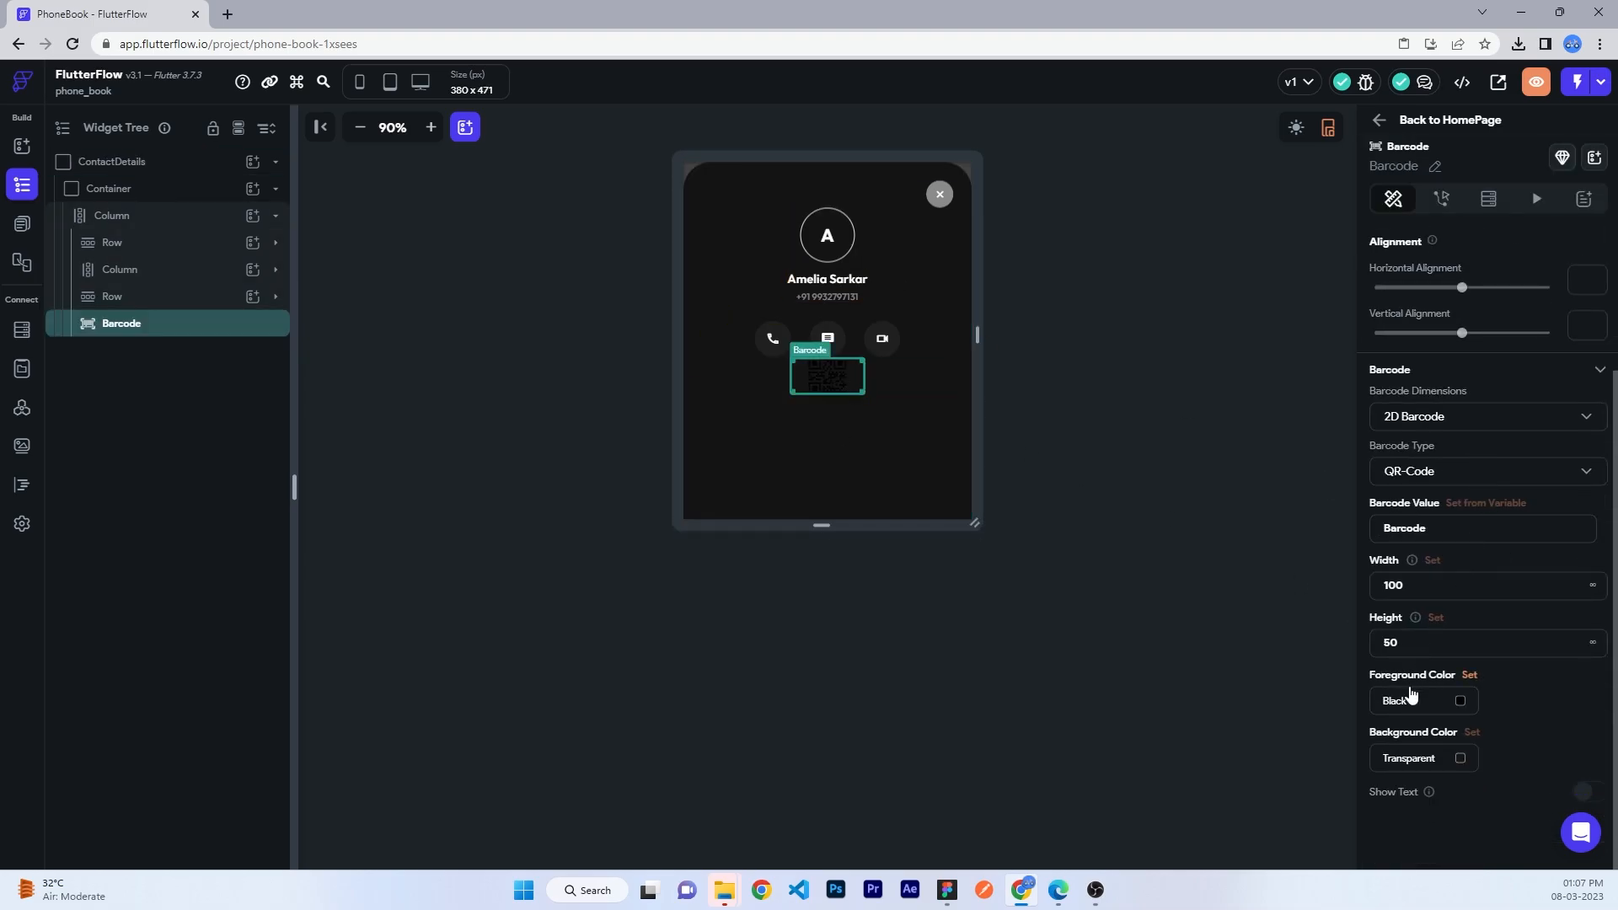
double_click(1348, 585)
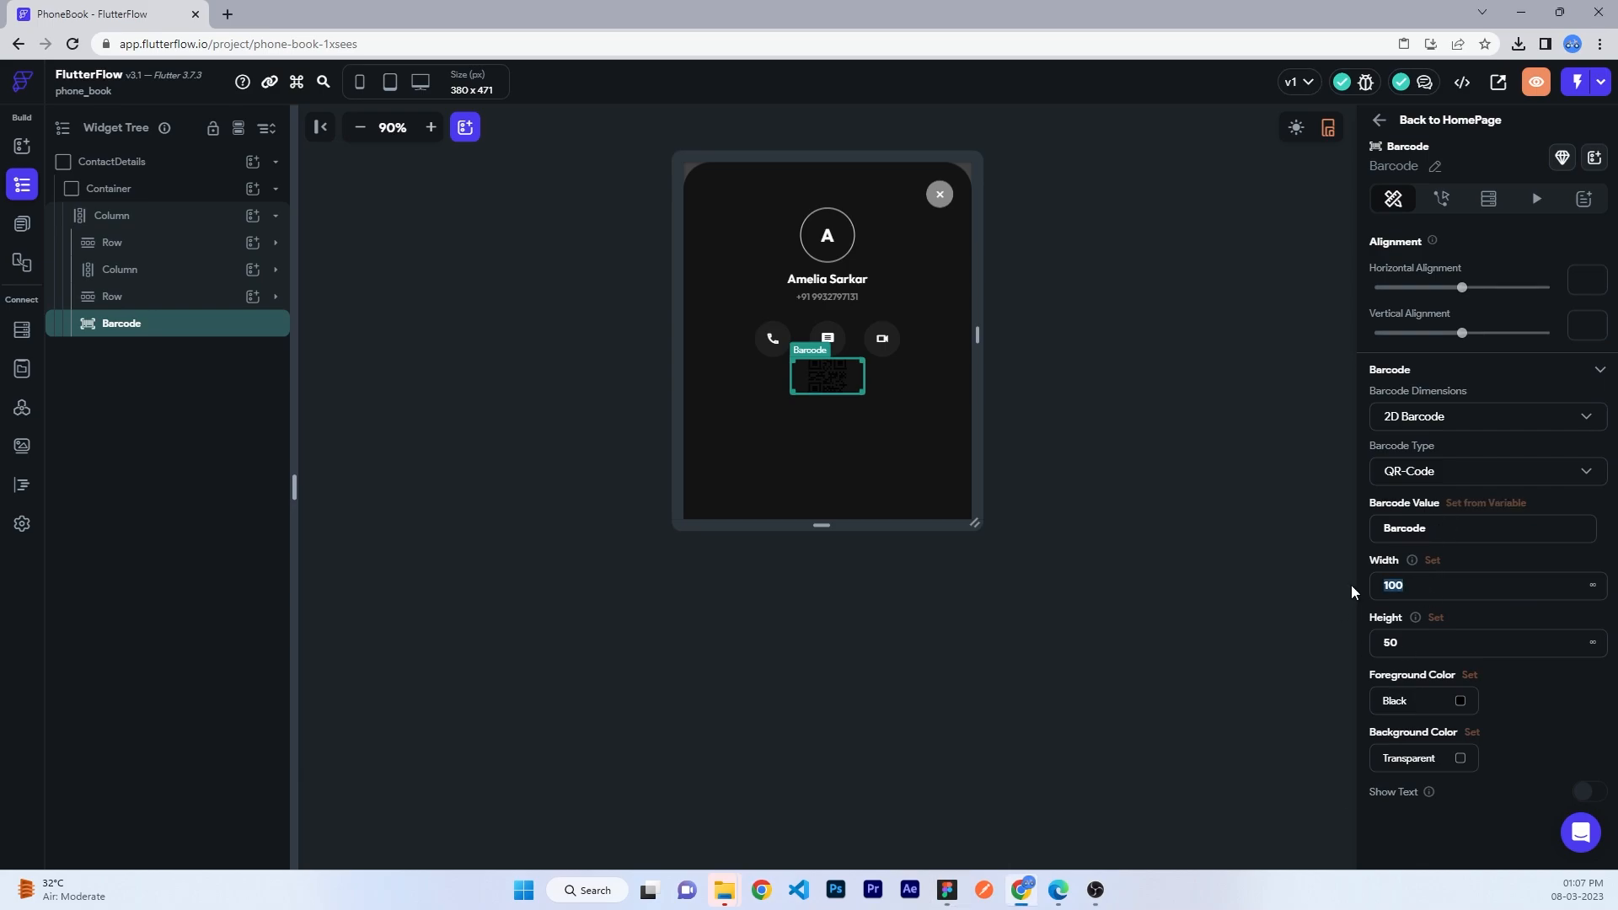
type("216")
left_click(1374, 643)
type("216")
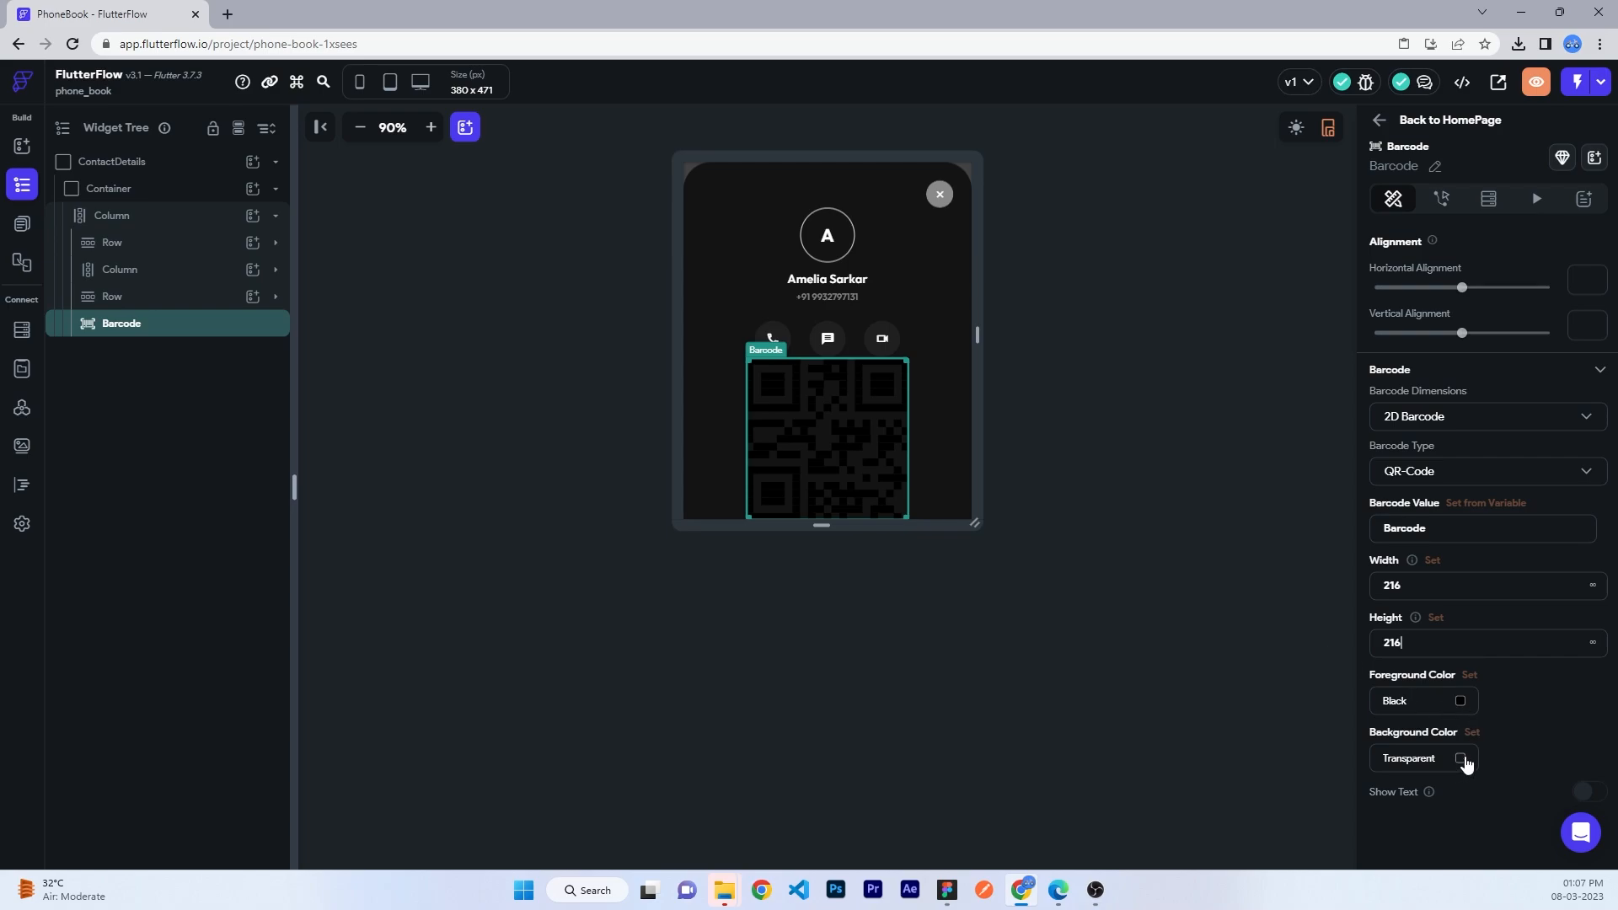
- Set the QR code's foreground colour to #121212
left_click(1440, 759)
type("121212")
key("Return")
left_click(1460, 703)
left_click(731, 451)
left_click(1028, 651)
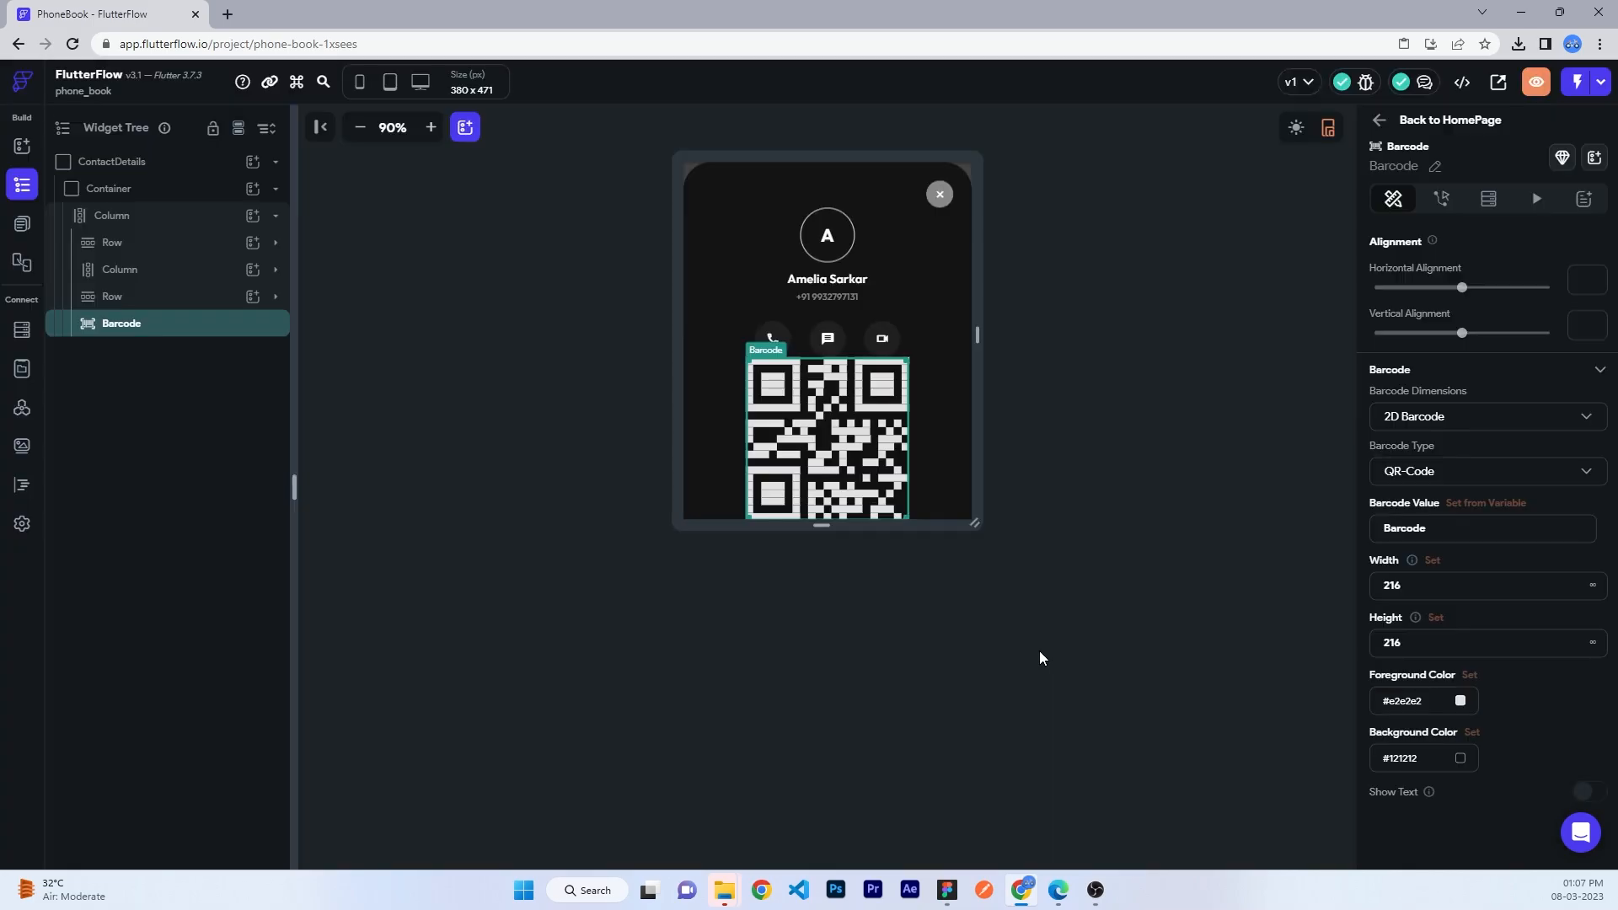
left_click(1417, 700)
type("121212")
key("Return")
- Give the barcode a white (fff) background and lengthen the preview frame to 380x611
left_click(1420, 756)
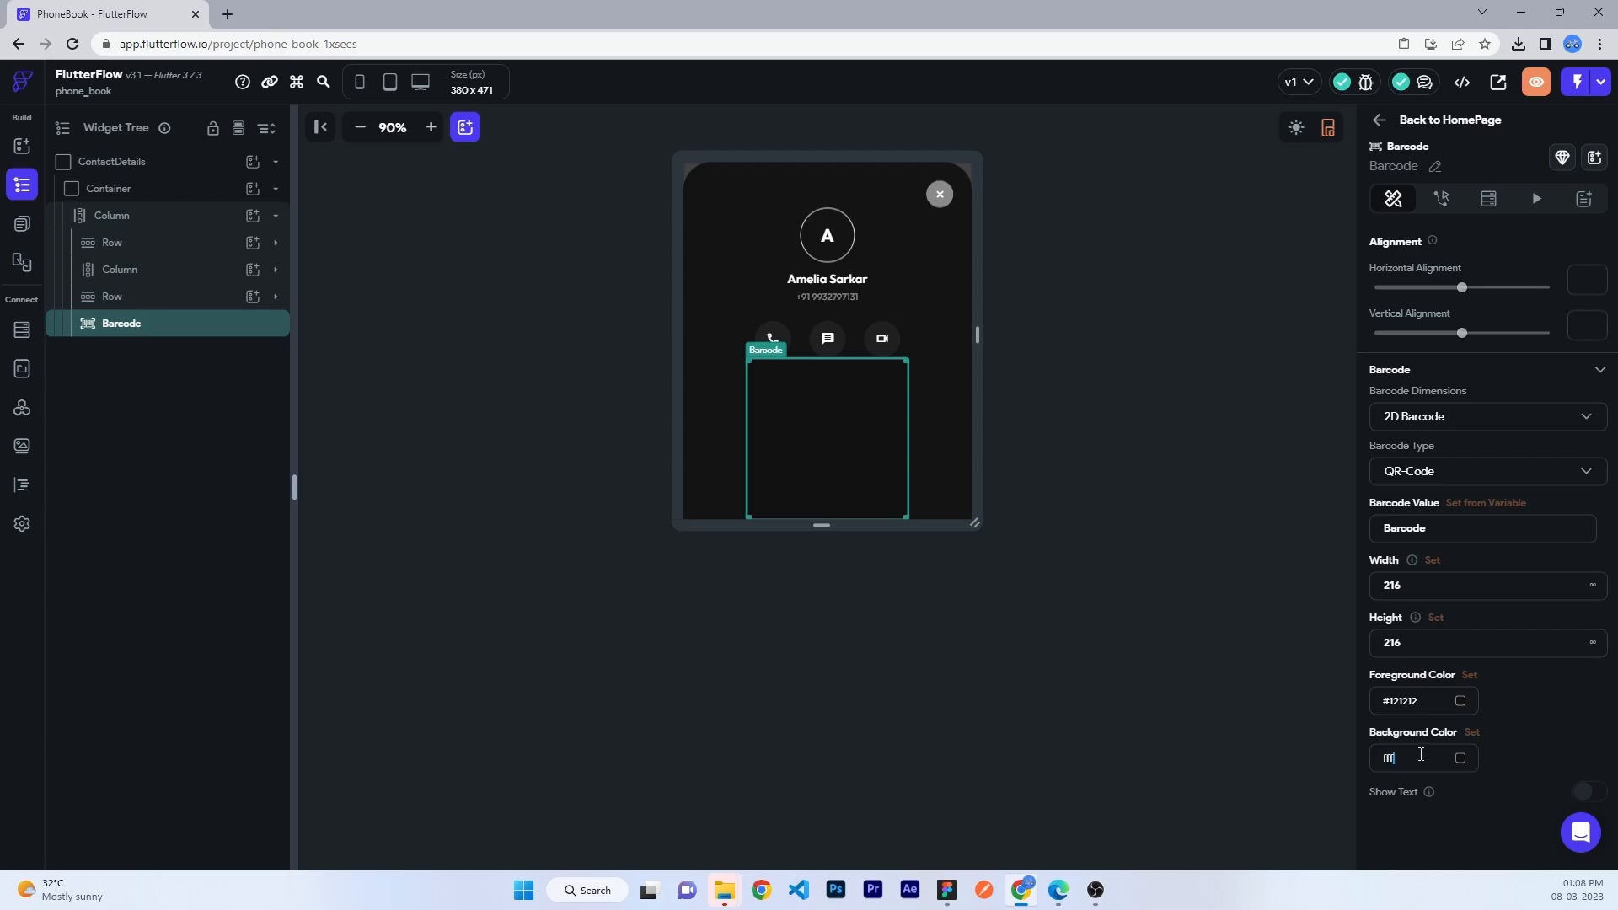
type("fff")
key("Return")
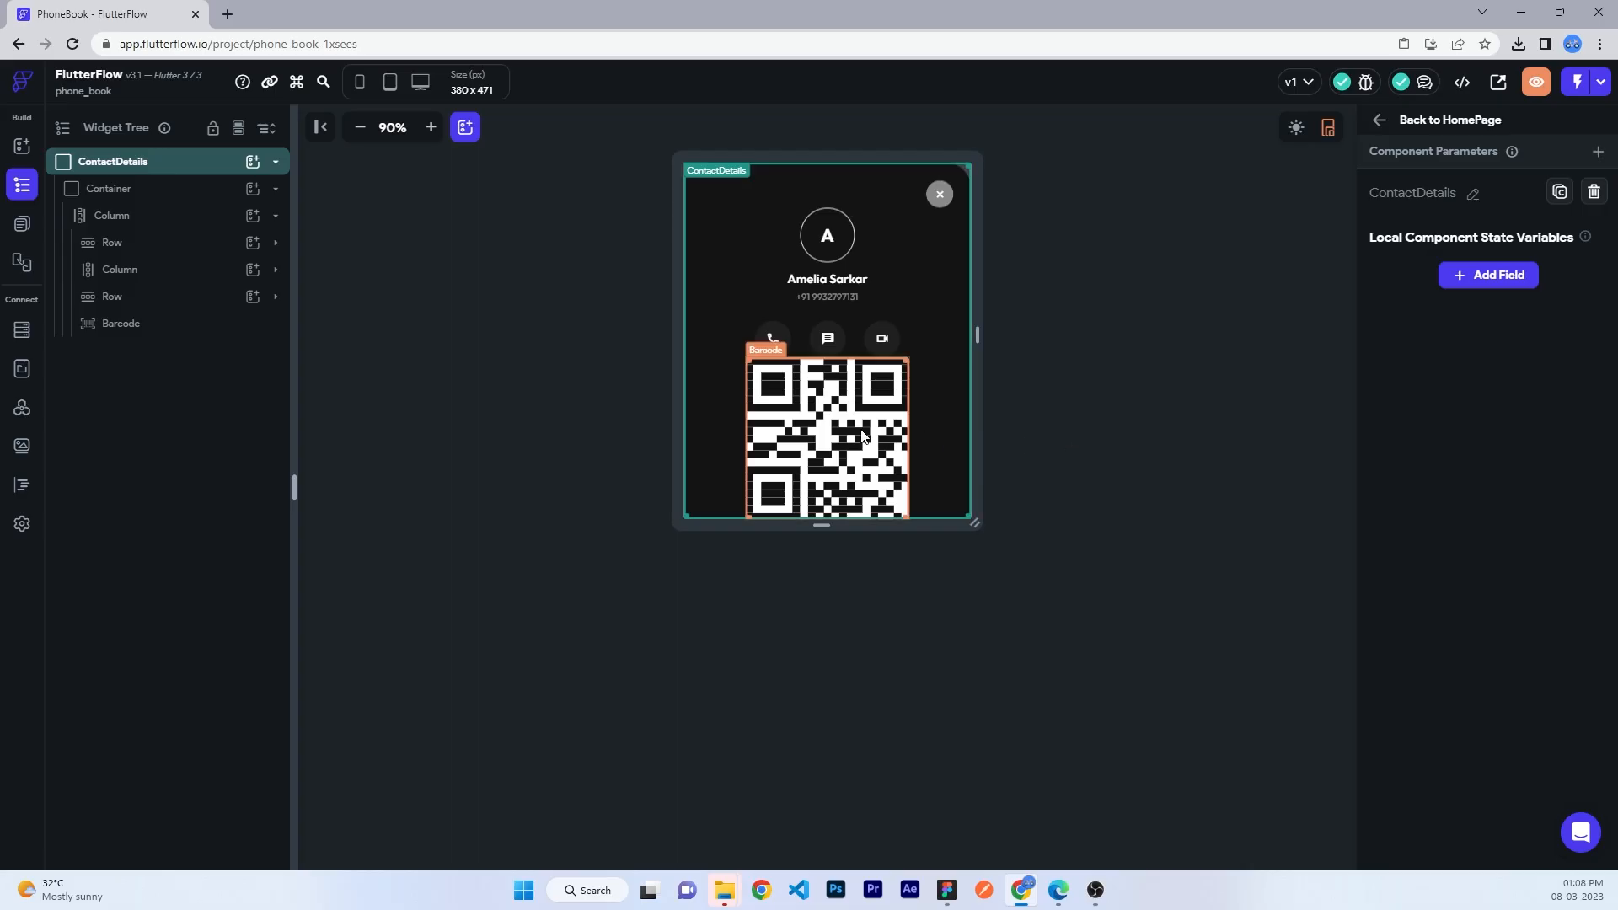
left_click(835, 437)
scroll(1443, 599, "down", 2)
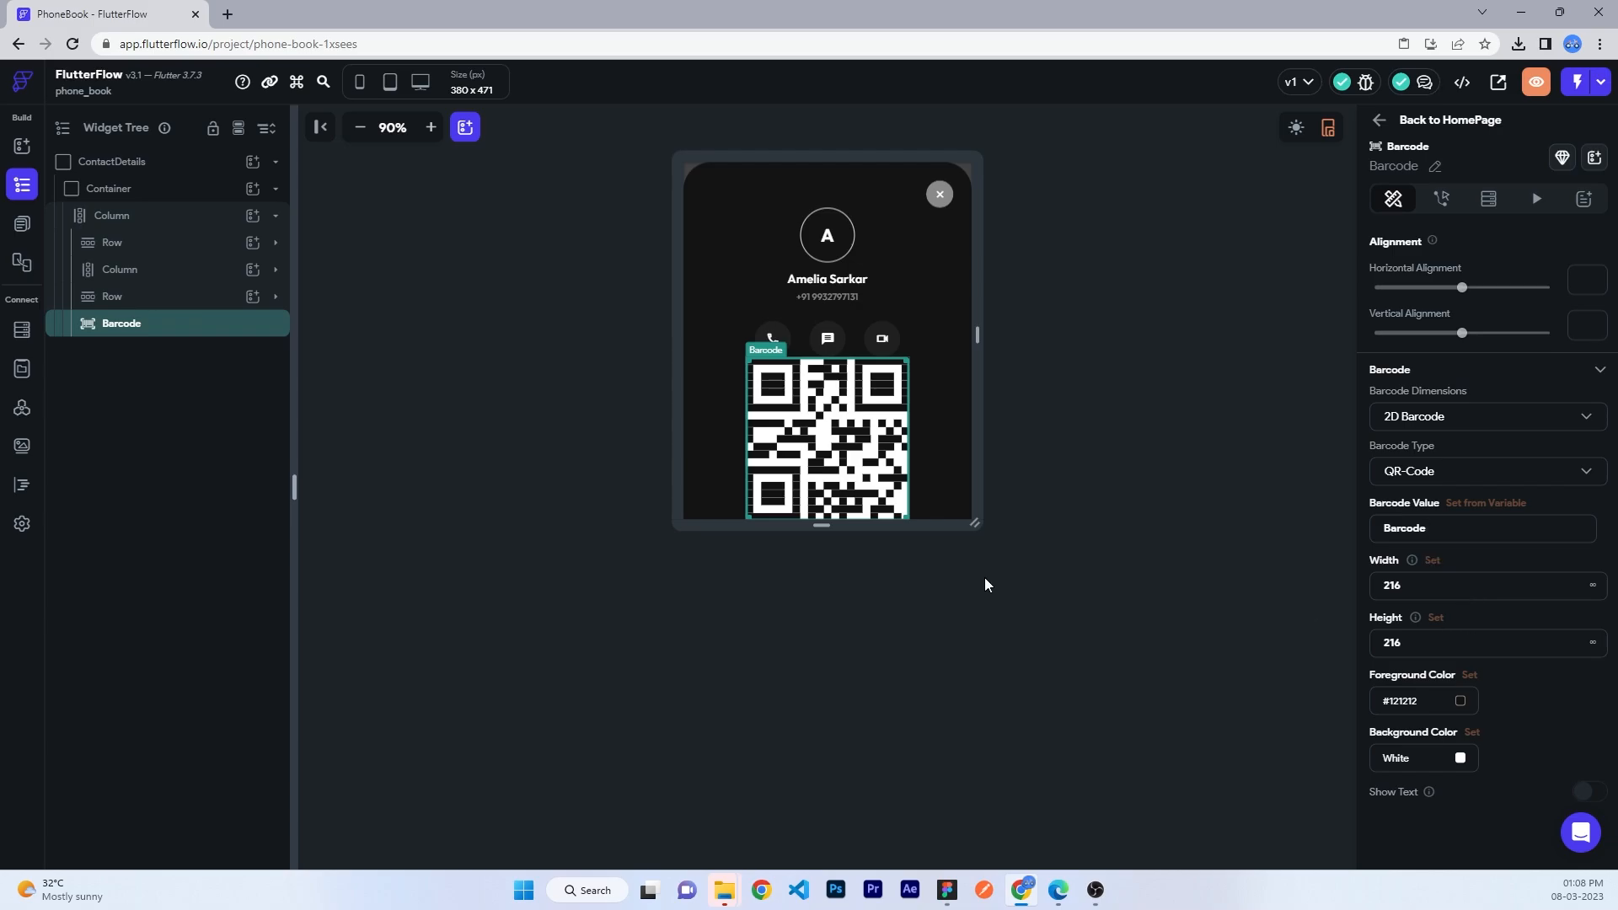
scroll(1455, 298, "up", 2)
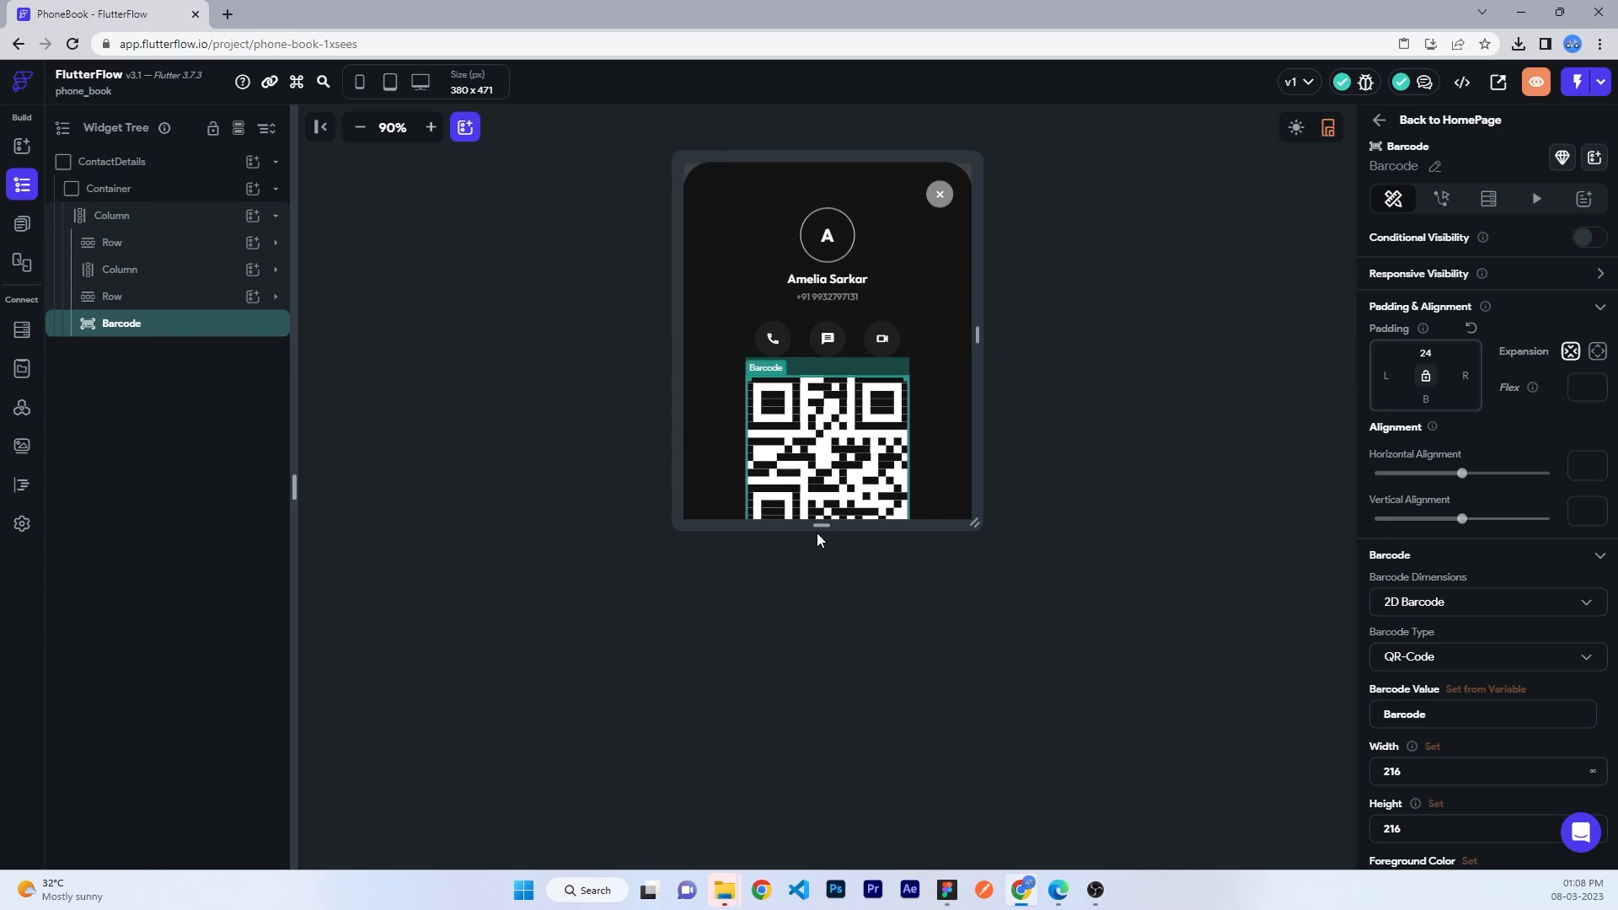
left_click_drag(817, 539, 798, 639)
- Add a full-width Button under the QR code with 24 left and right padding
left_click(827, 455)
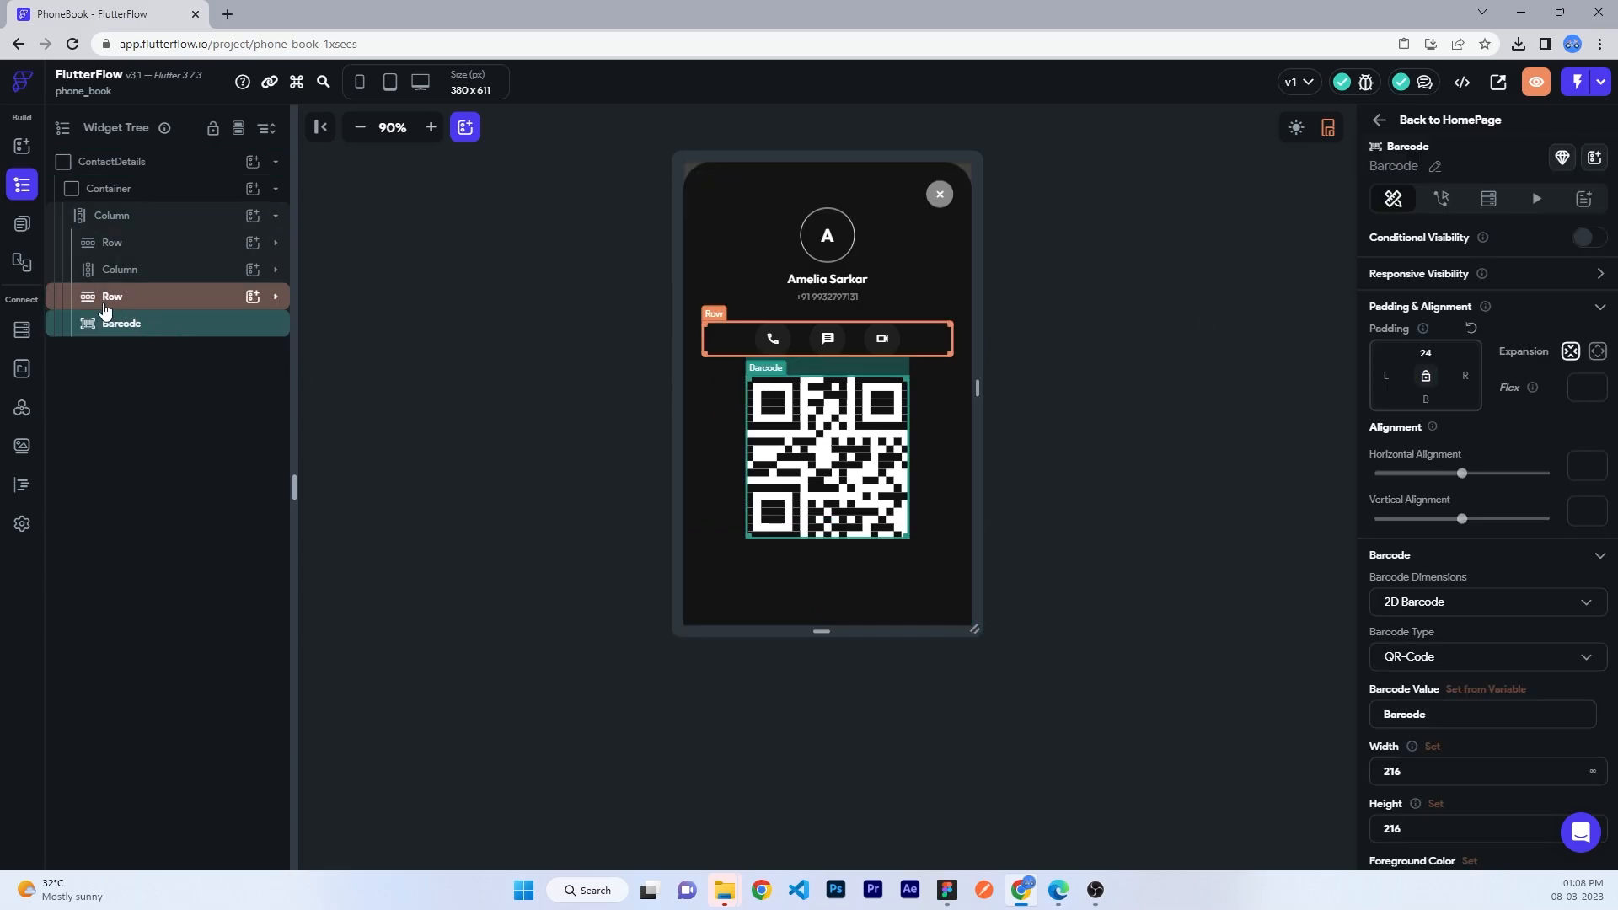
left_click(253, 216)
left_click(408, 305)
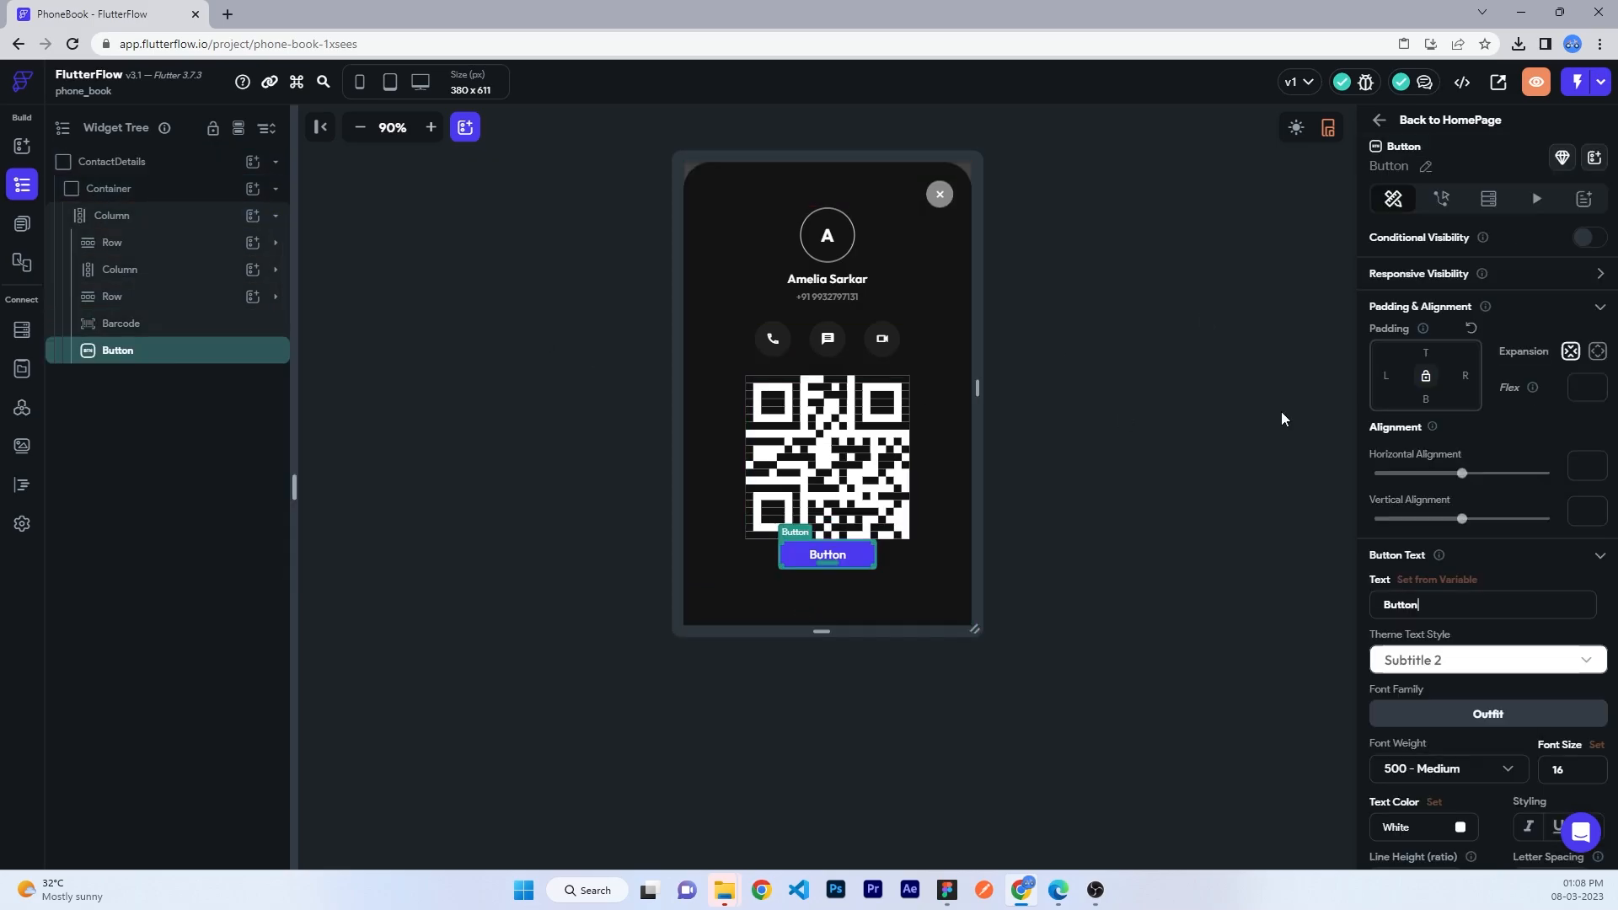
scroll(1411, 653, "down", 4)
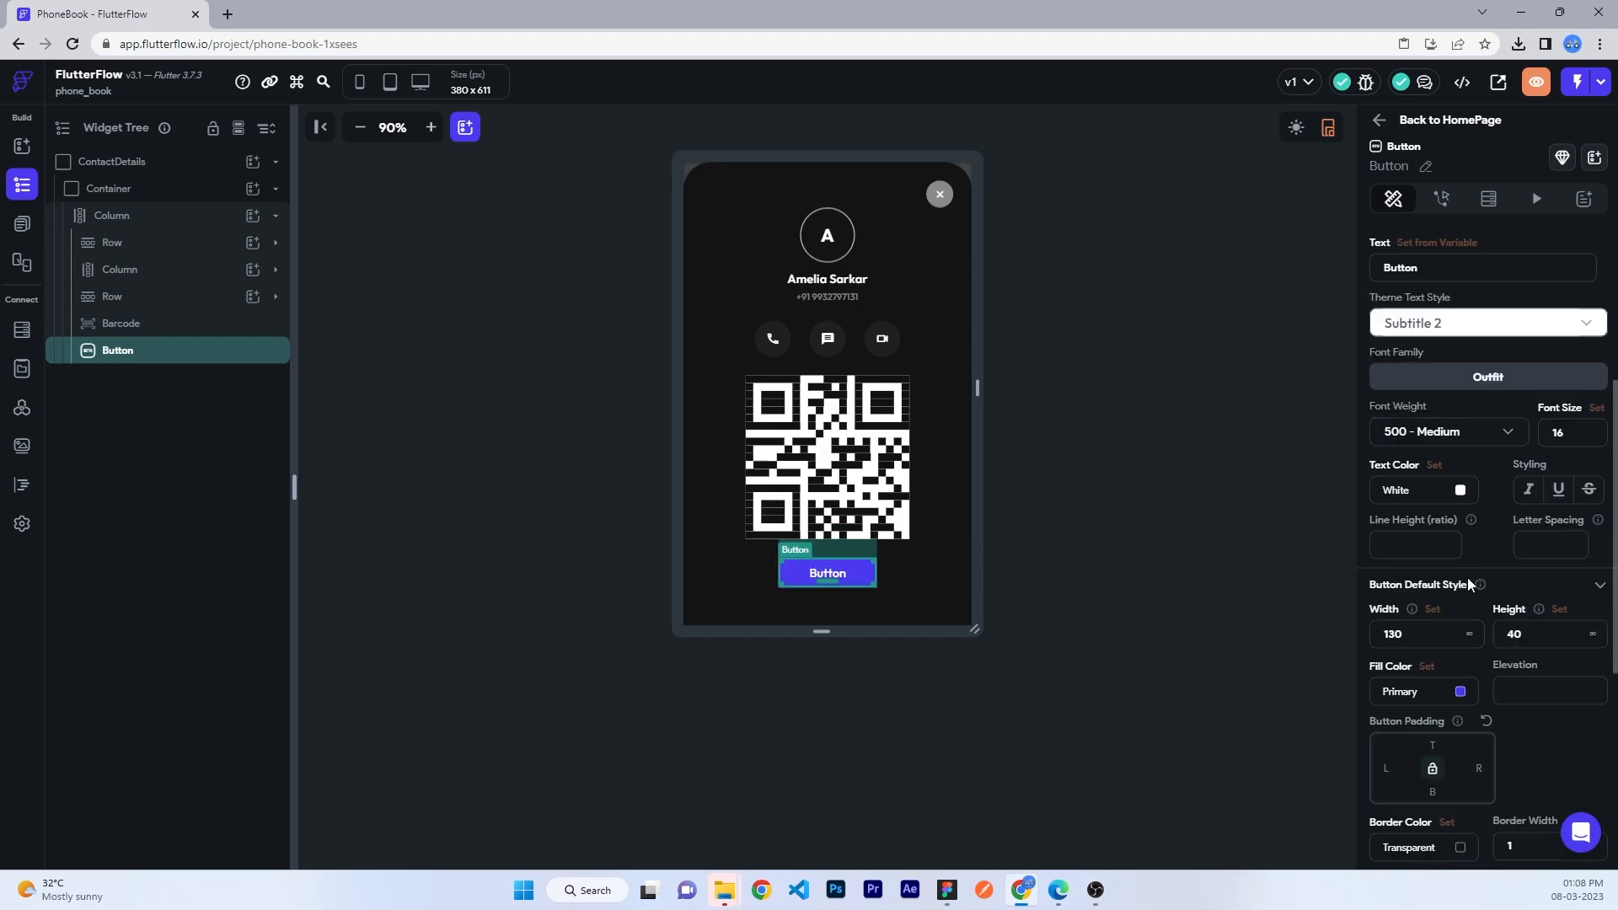
left_click(1469, 633)
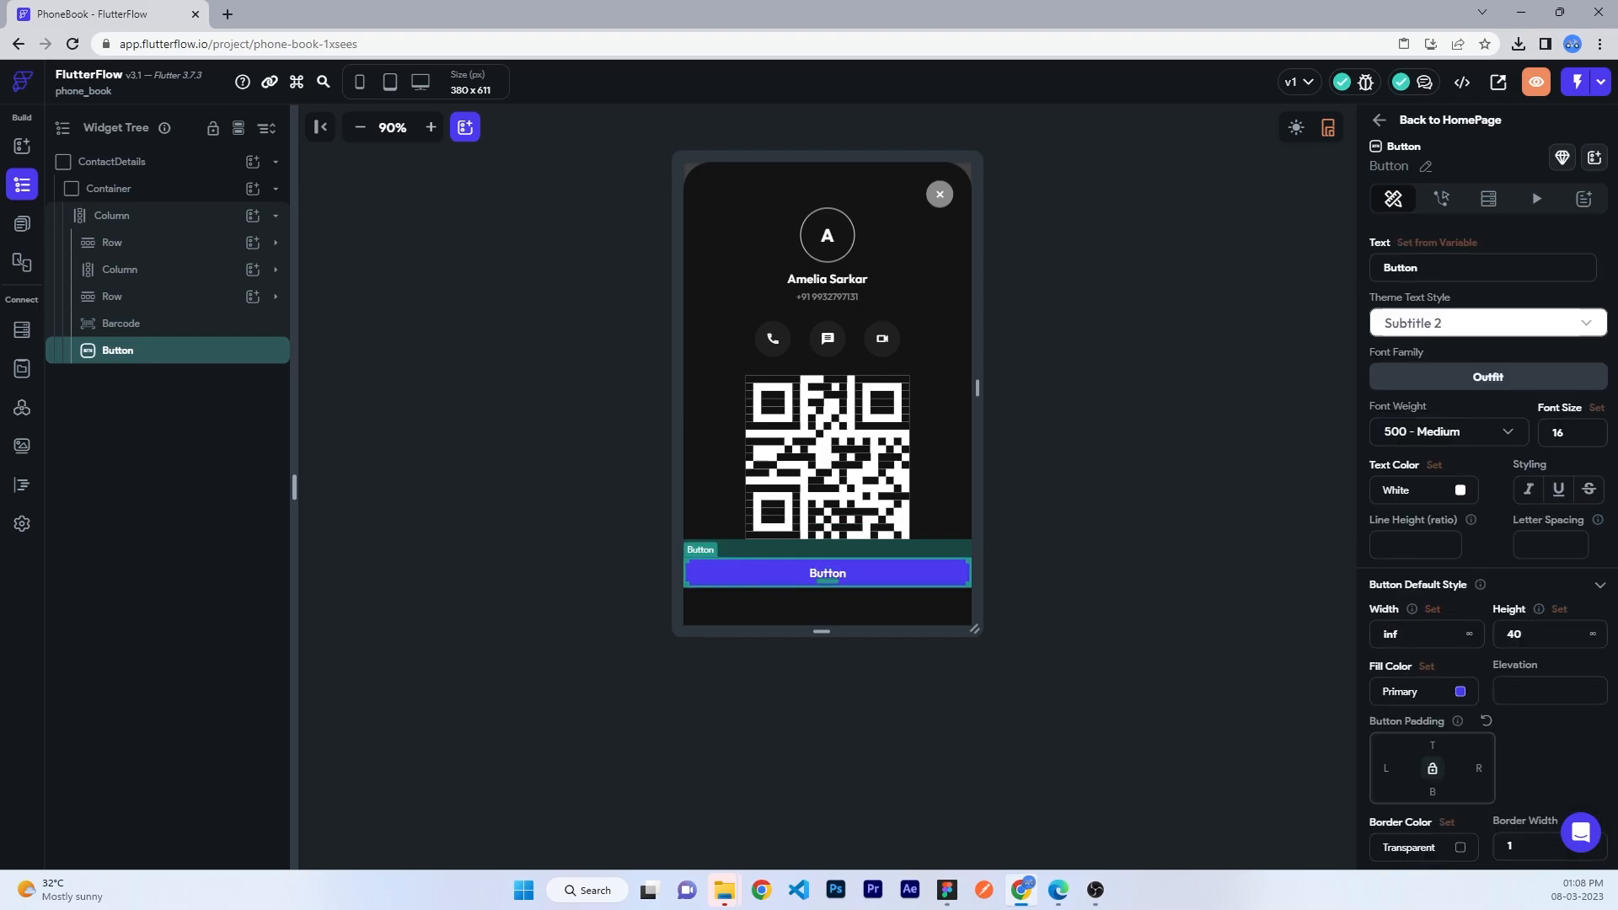
scroll(1416, 622, "up", 4)
left_click(1384, 375)
type("24")
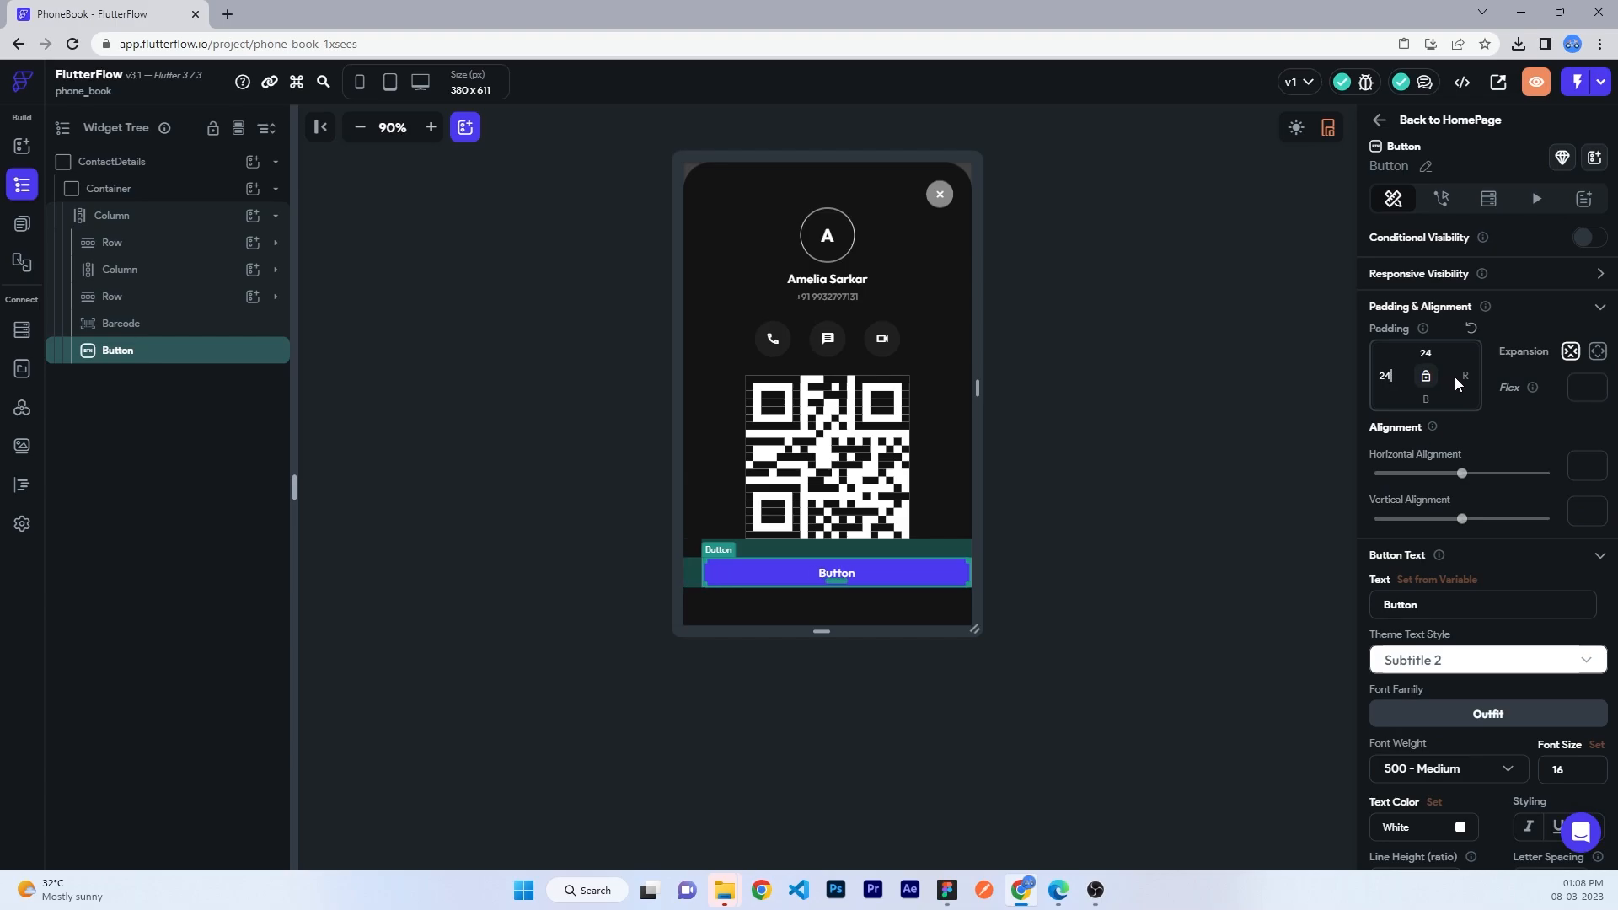
left_click(1461, 376)
type("24")
- Make the button 54 high and label it 'Edit'
scroll(1476, 469, "down", 2)
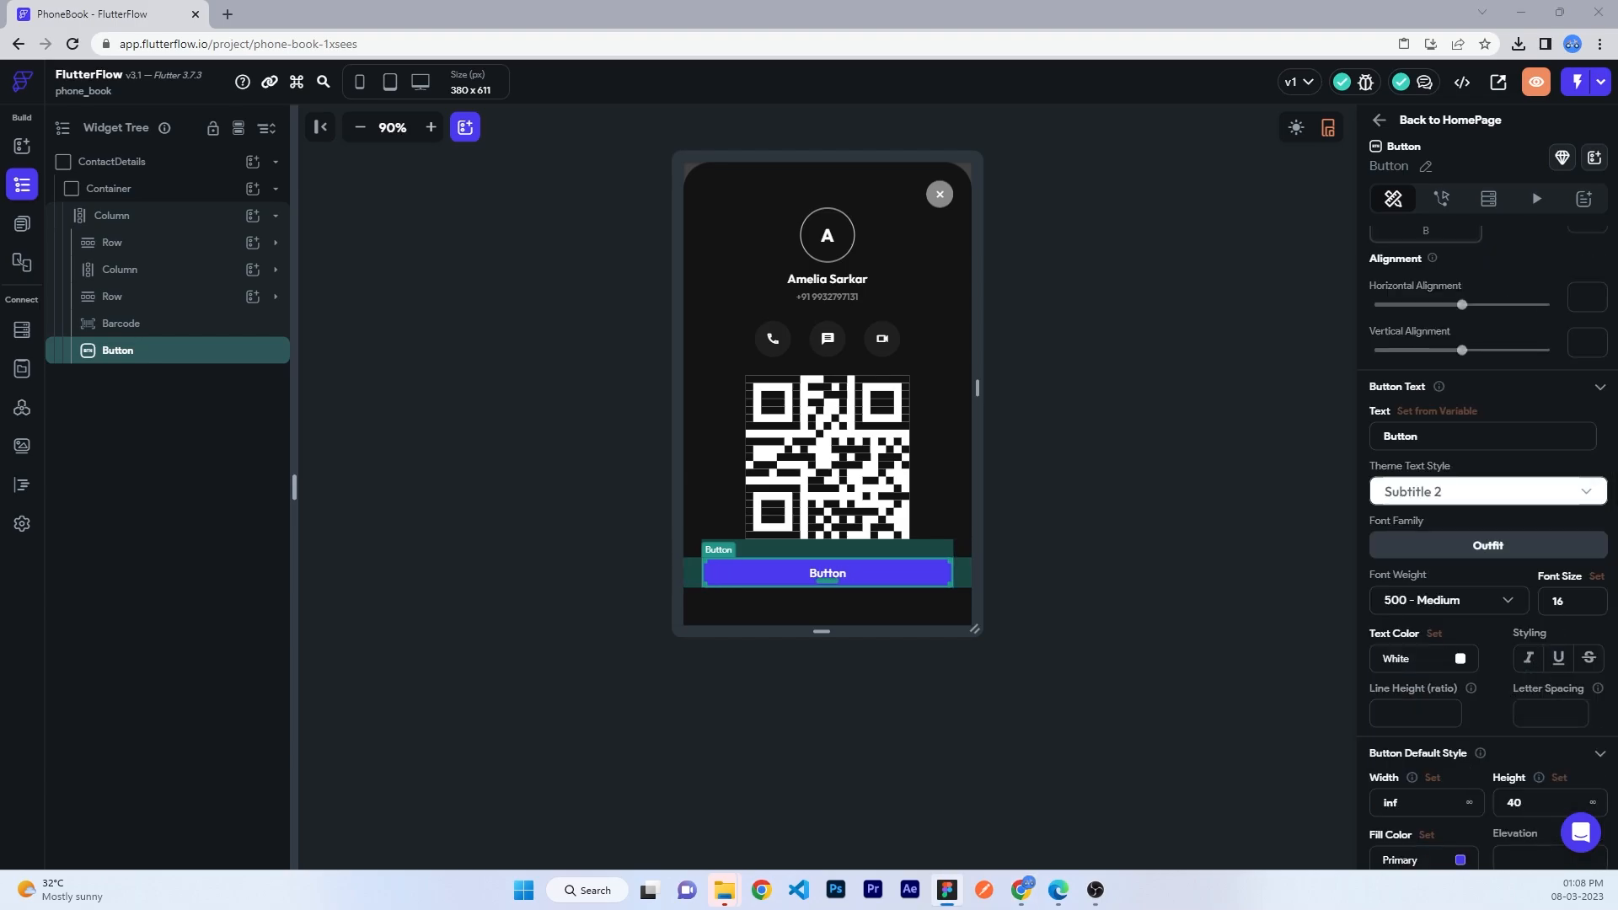
scroll(1489, 562, "down", 3)
left_click(1490, 556)
type("54")
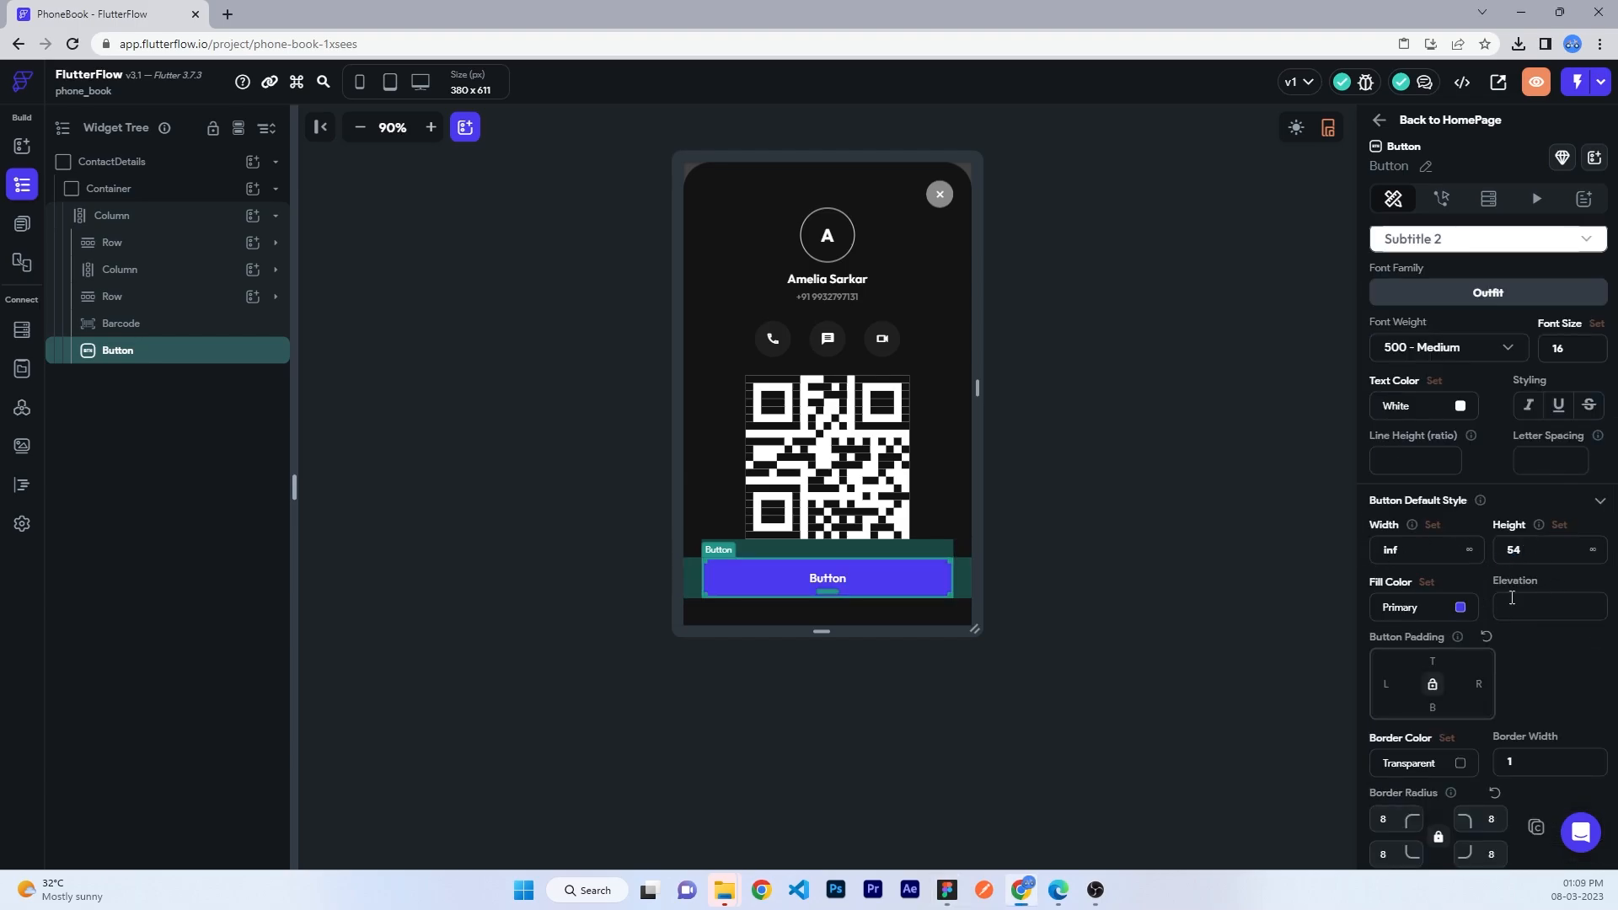
scroll(1433, 430, "up", 3)
type("Edit")
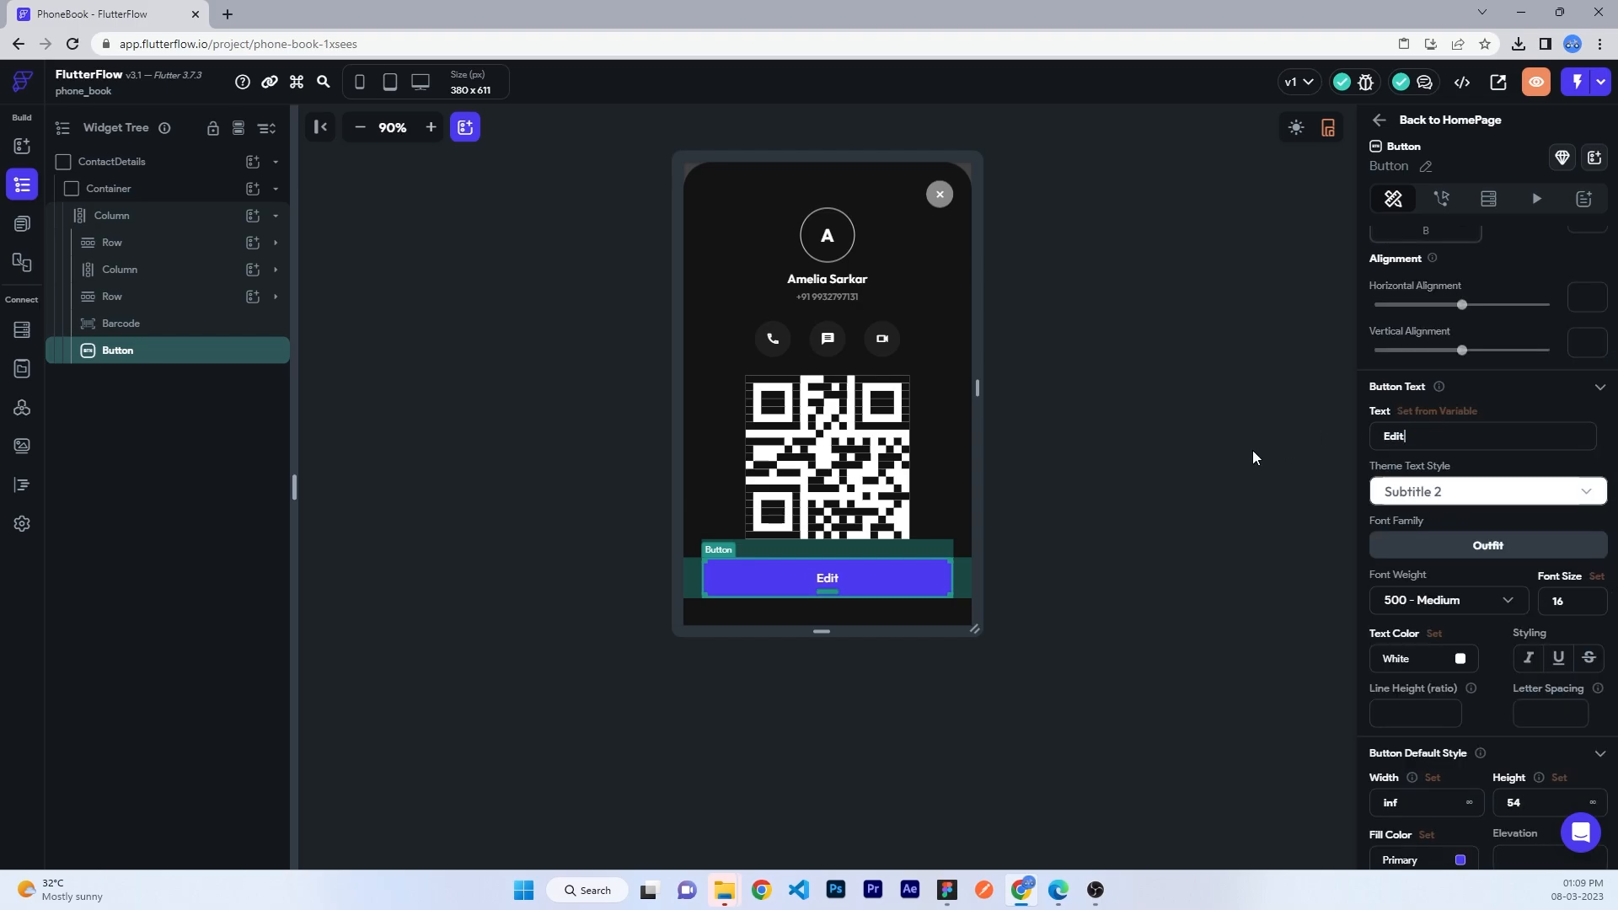
- Give the Edit button a translucent white fill (#0dffffff)
left_click(1456, 660)
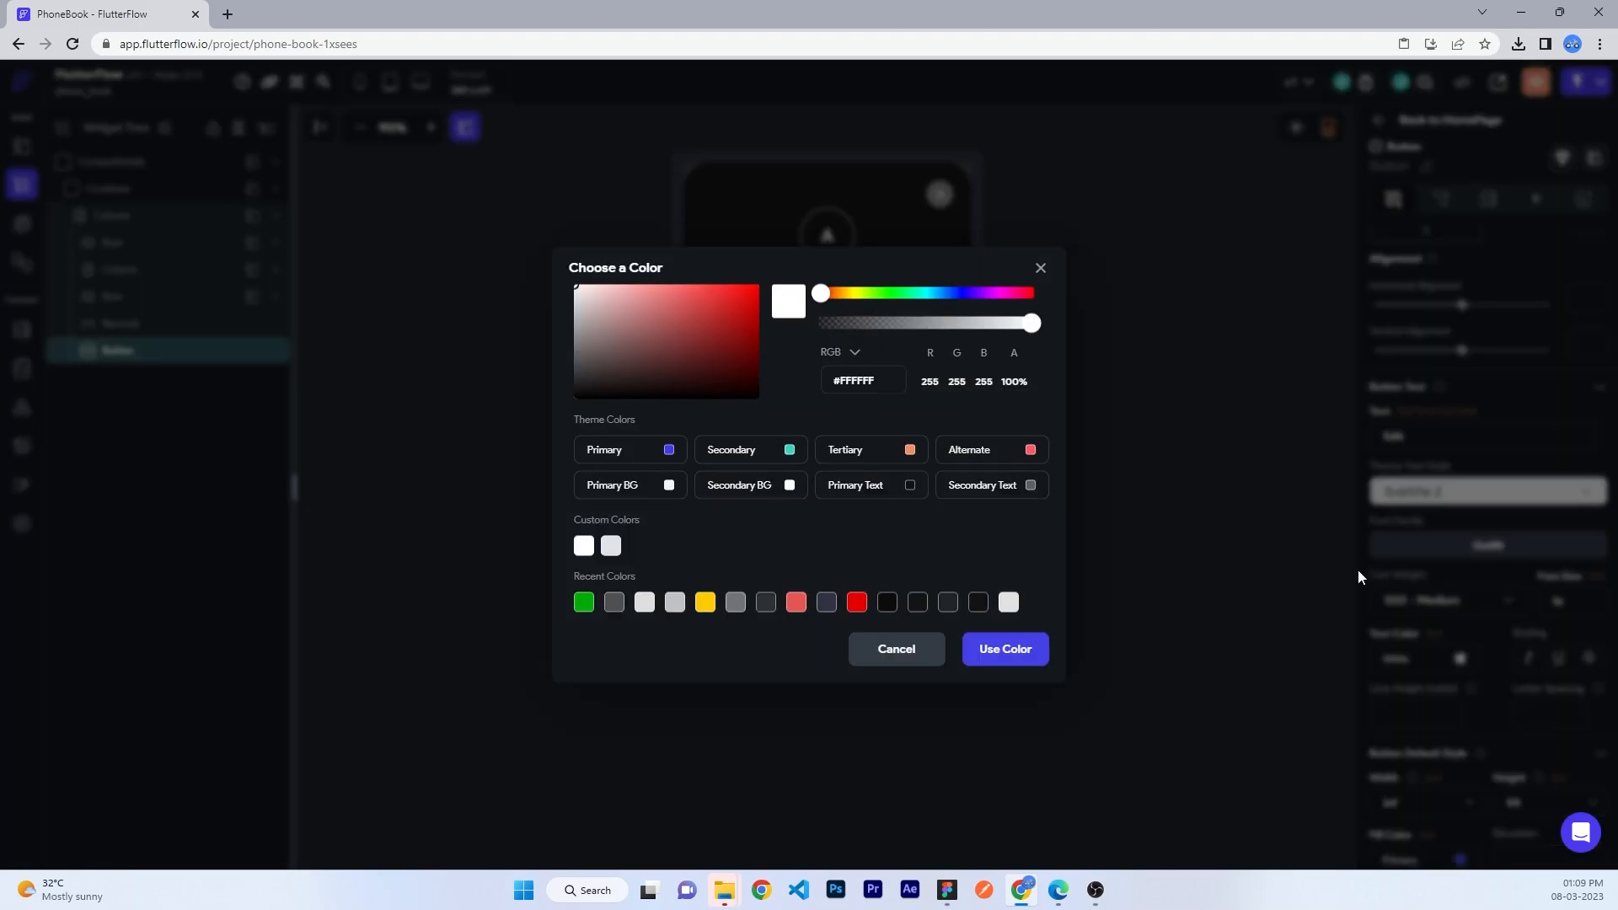
left_click(1357, 570)
scroll(1438, 690, "down", 2)
left_click(1426, 696)
type("fff")
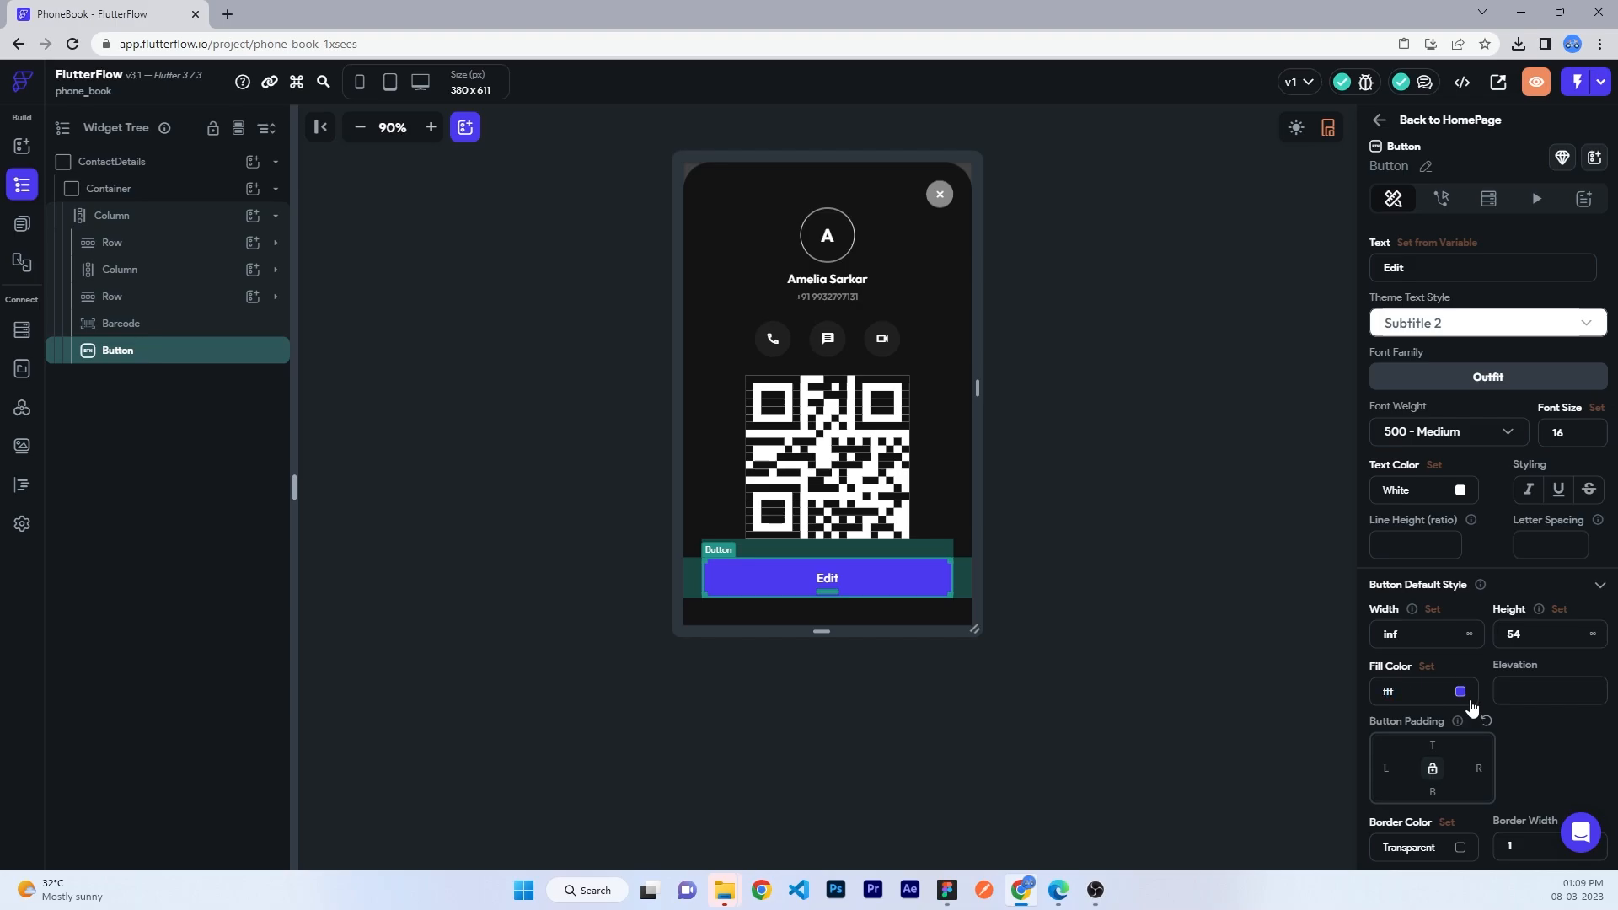
left_click(1460, 692)
left_click_drag(861, 323, 830, 325)
left_click(1018, 656)
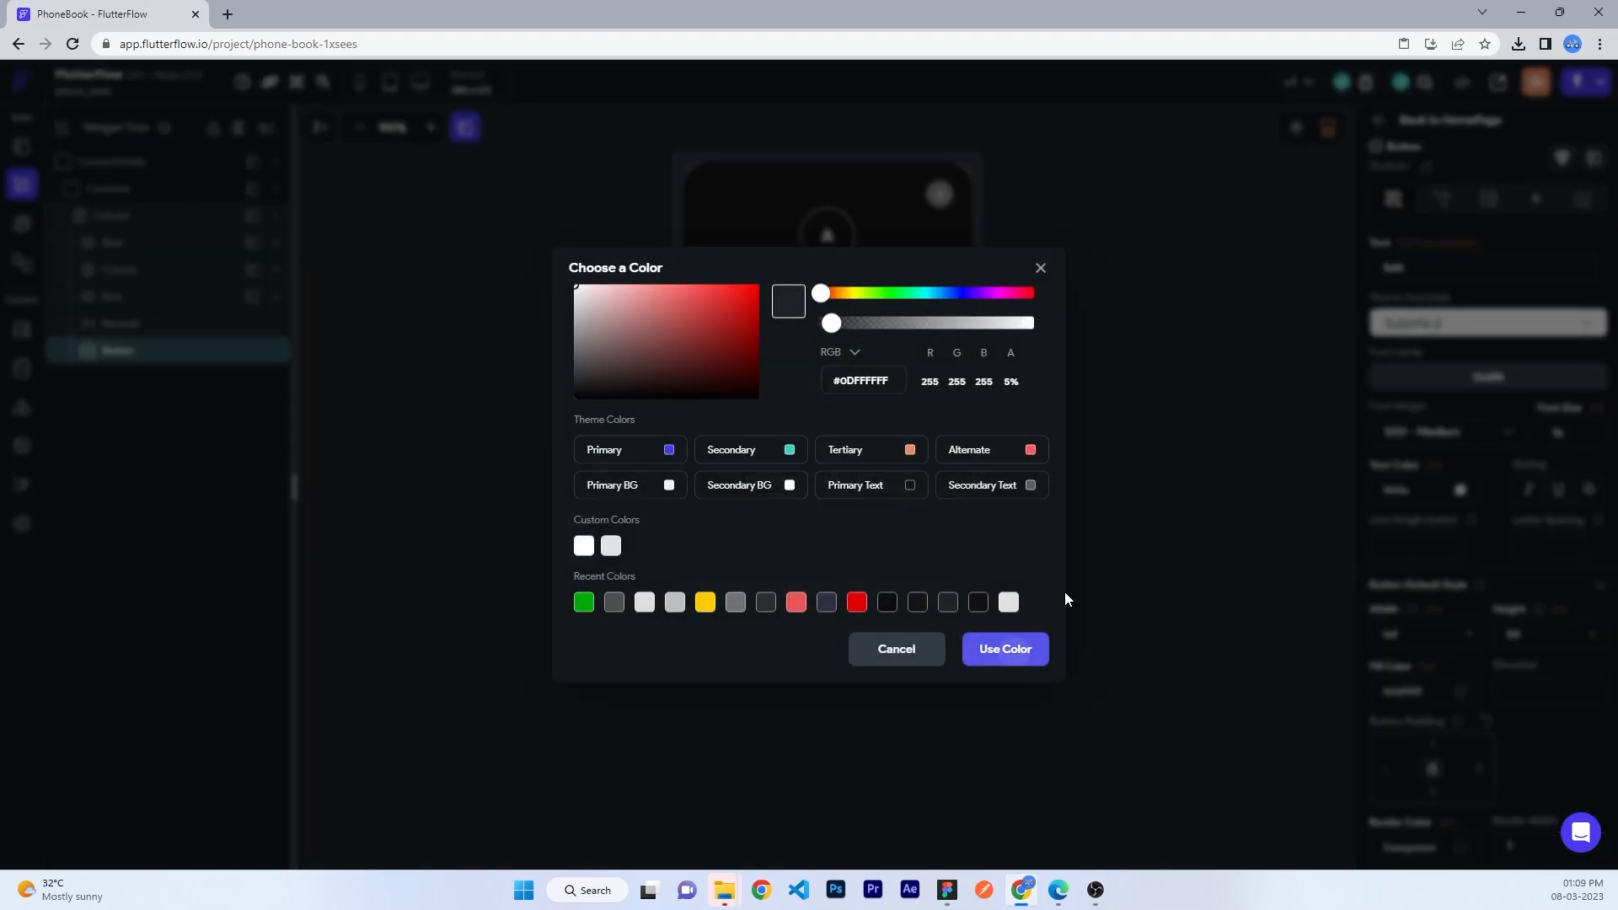
- Set the Edit label to 400 - Normal weight and return to HomePage
left_click(1070, 563)
left_click(930, 566)
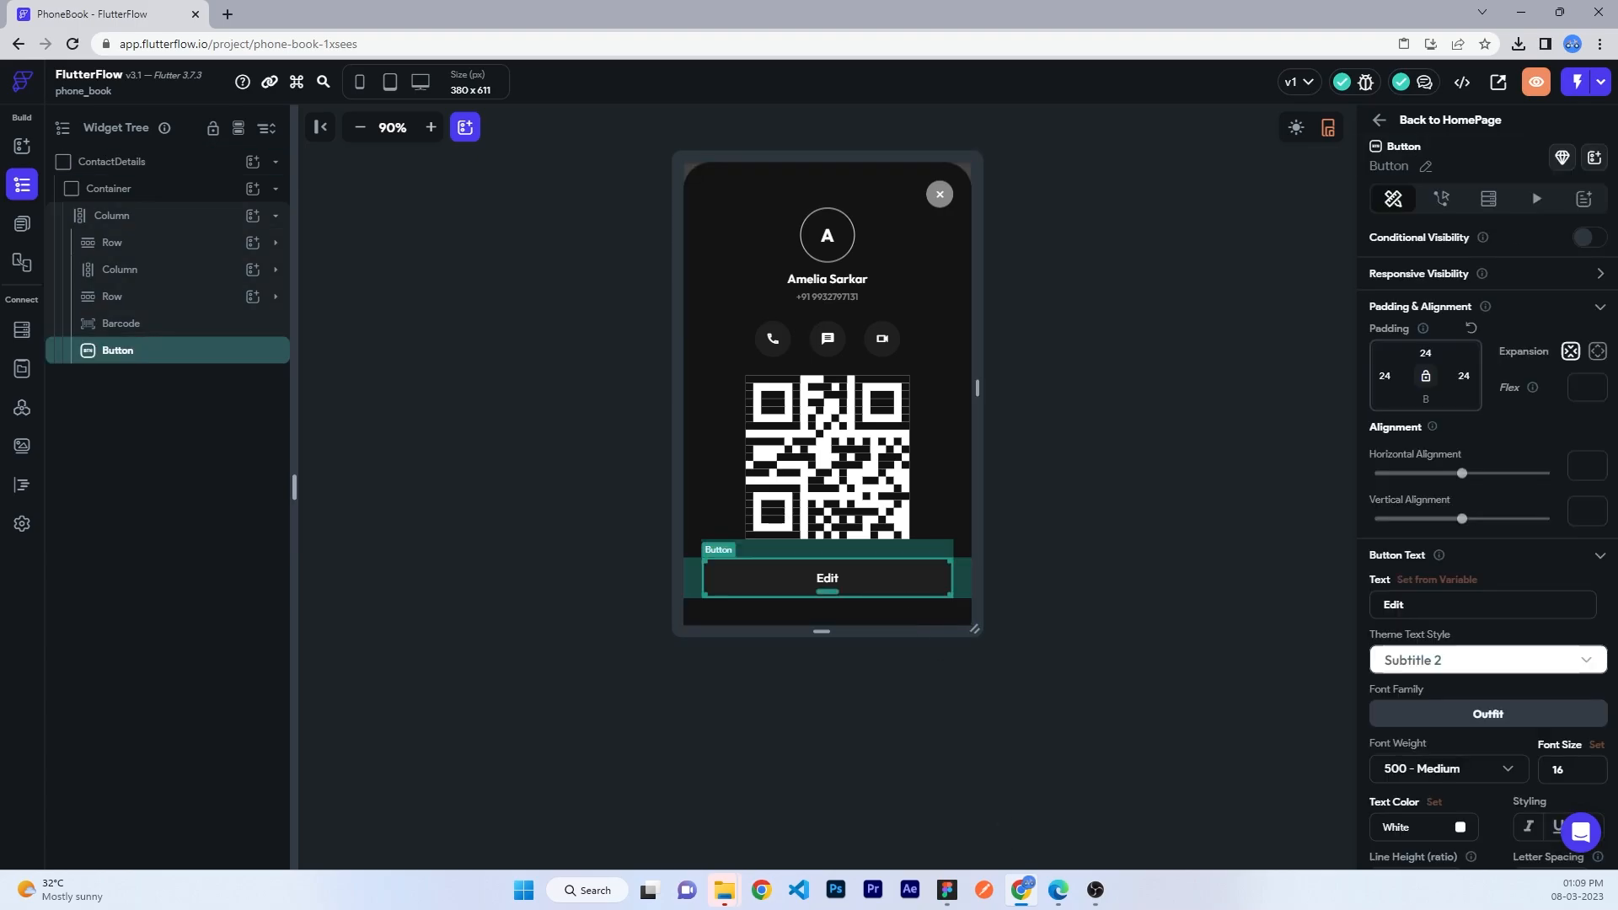
scroll(1557, 665, "down", 9)
scroll(1545, 432, "up", 2)
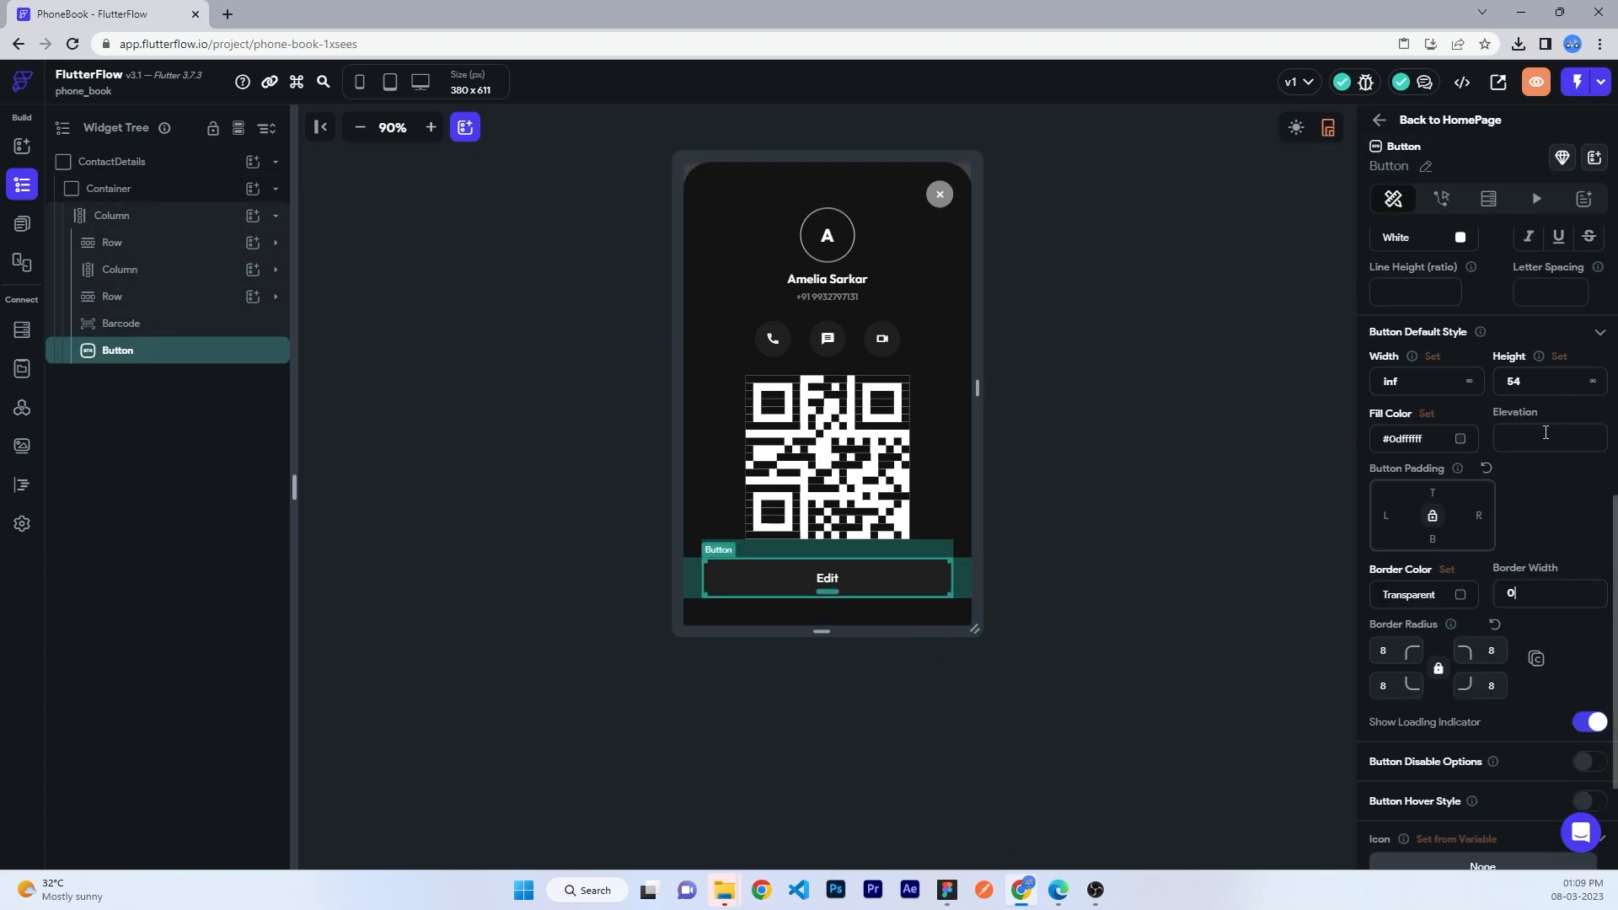
scroll(1545, 433, "down", 2)
left_click(1163, 546)
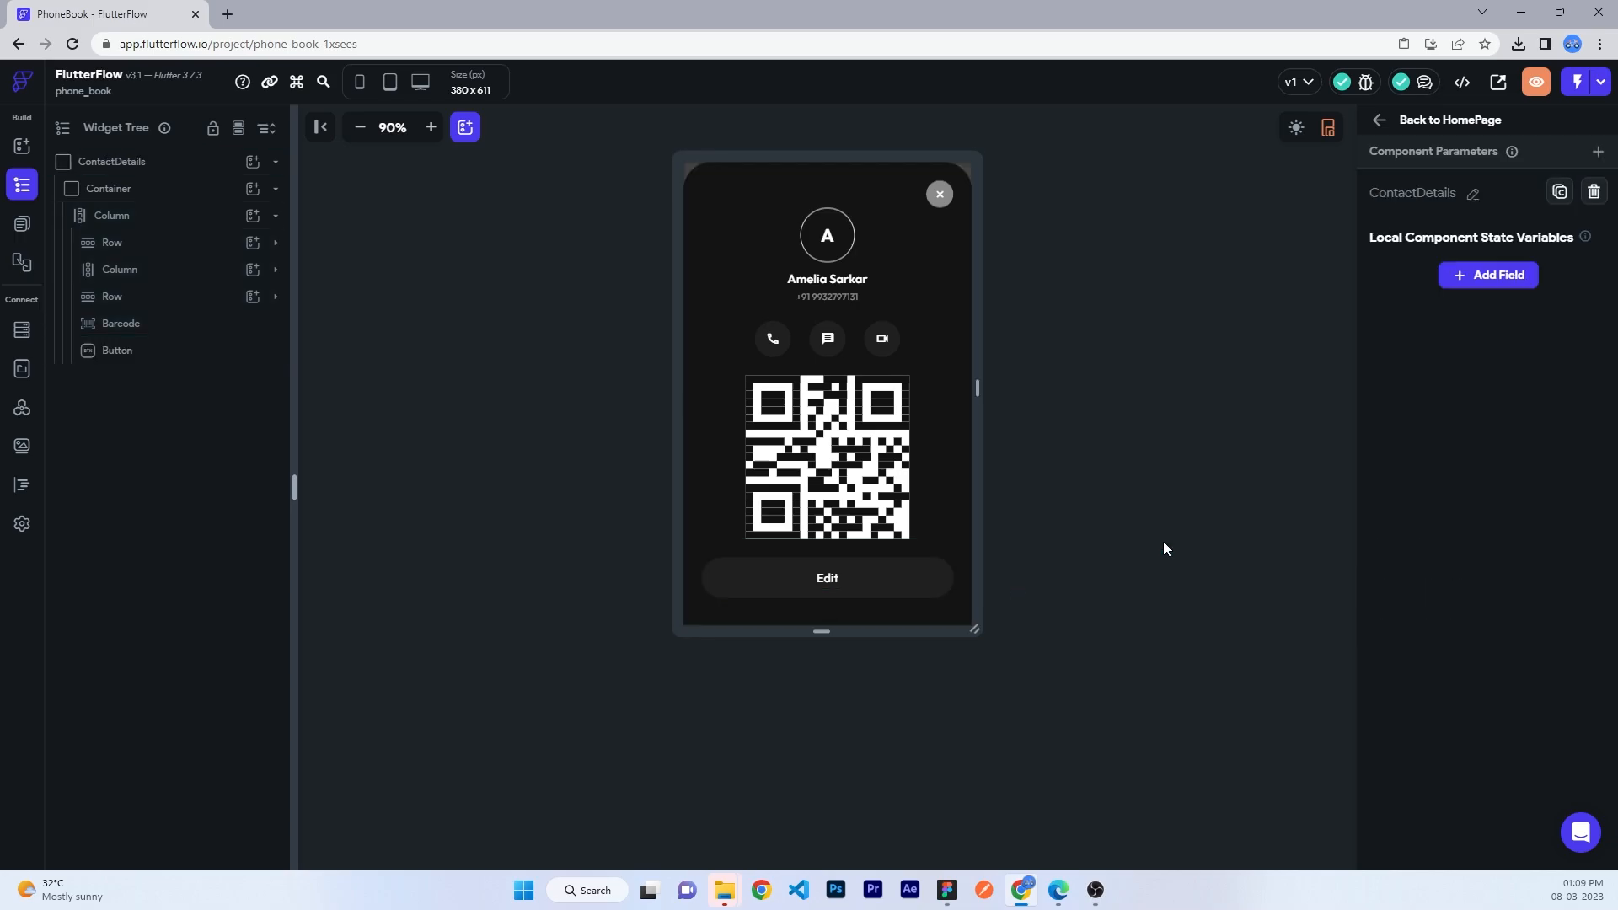
left_click(932, 573)
scroll(1424, 538, "down", 3)
left_click(1428, 517)
left_click(1430, 475)
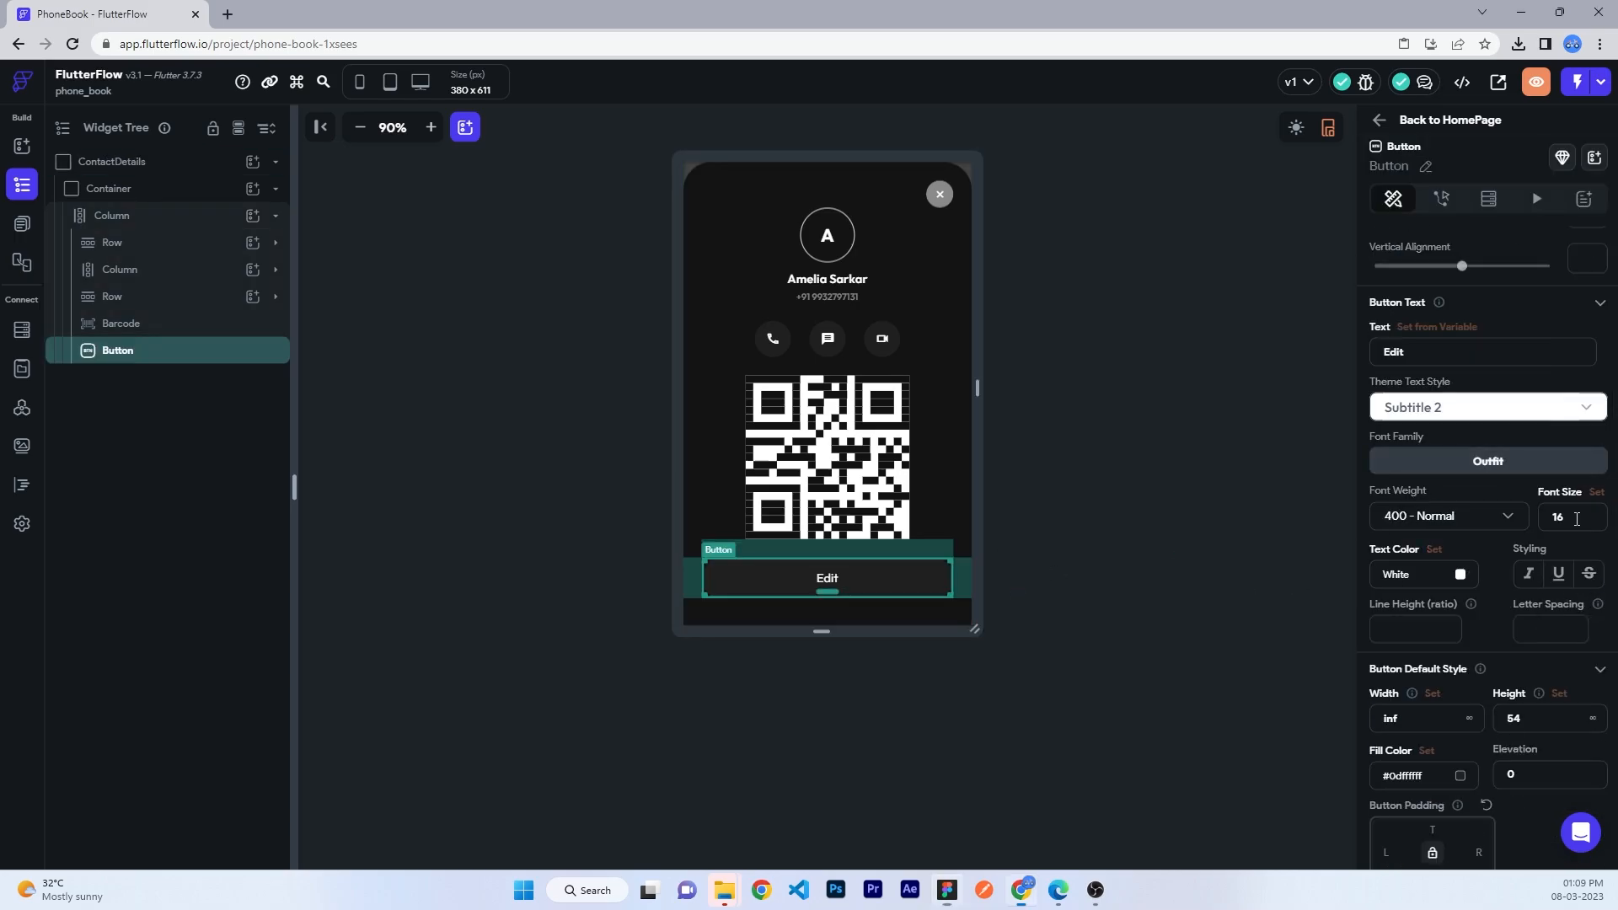
left_click(1057, 577)
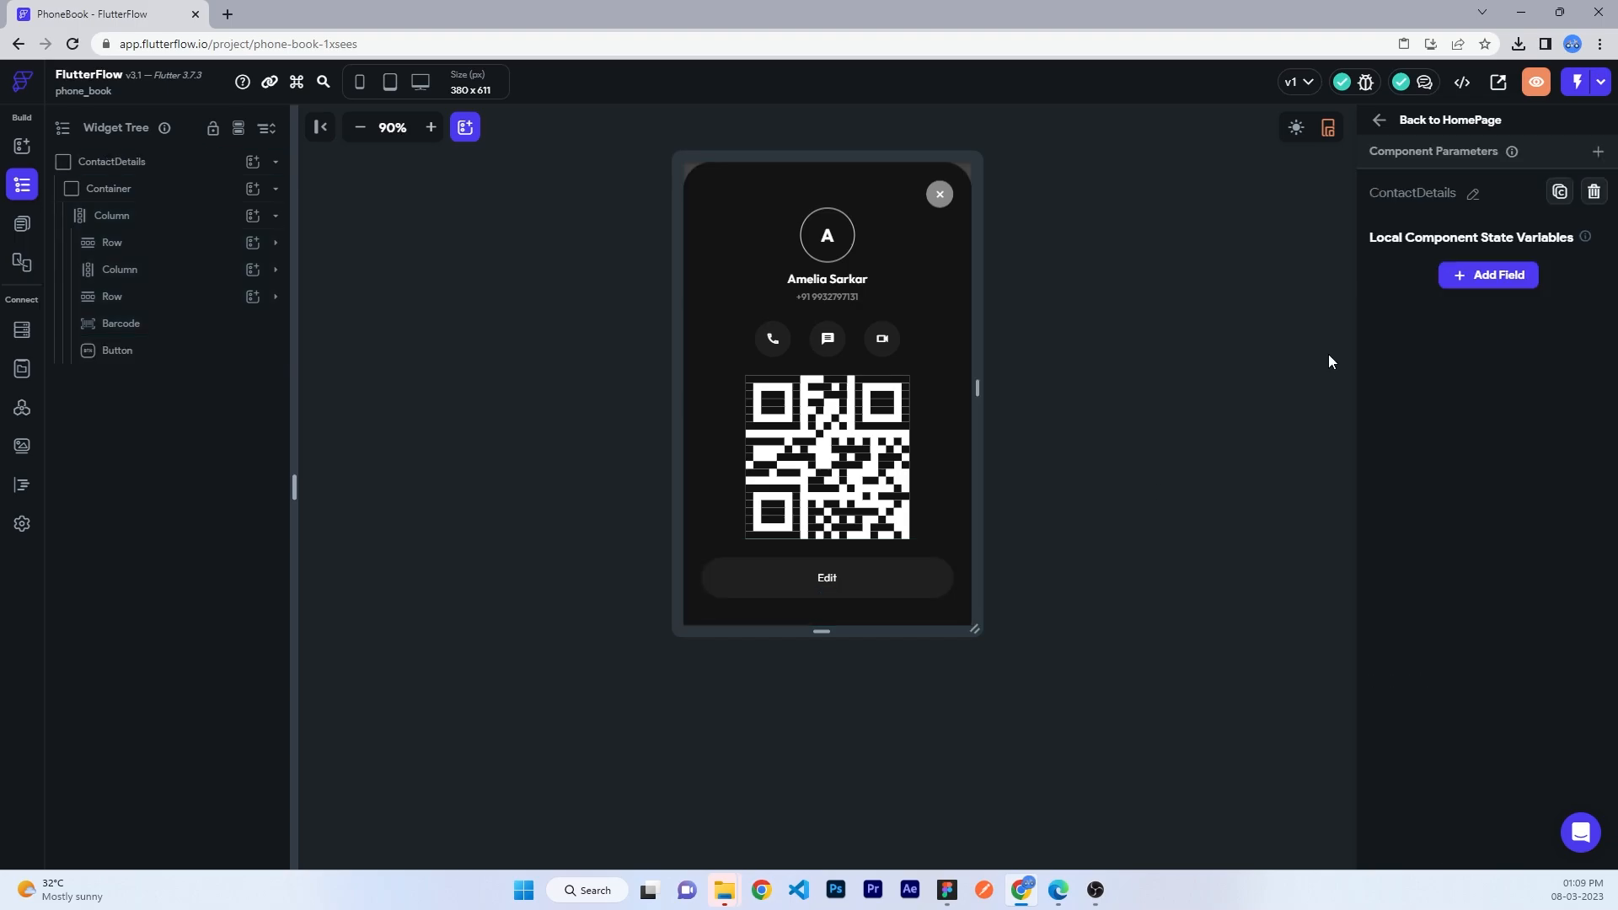
left_click(1403, 127)
- Add an On Tap action to the contact row that shows ContactDetails as a bottom sheet with 0% background alpha
left_click(109, 303)
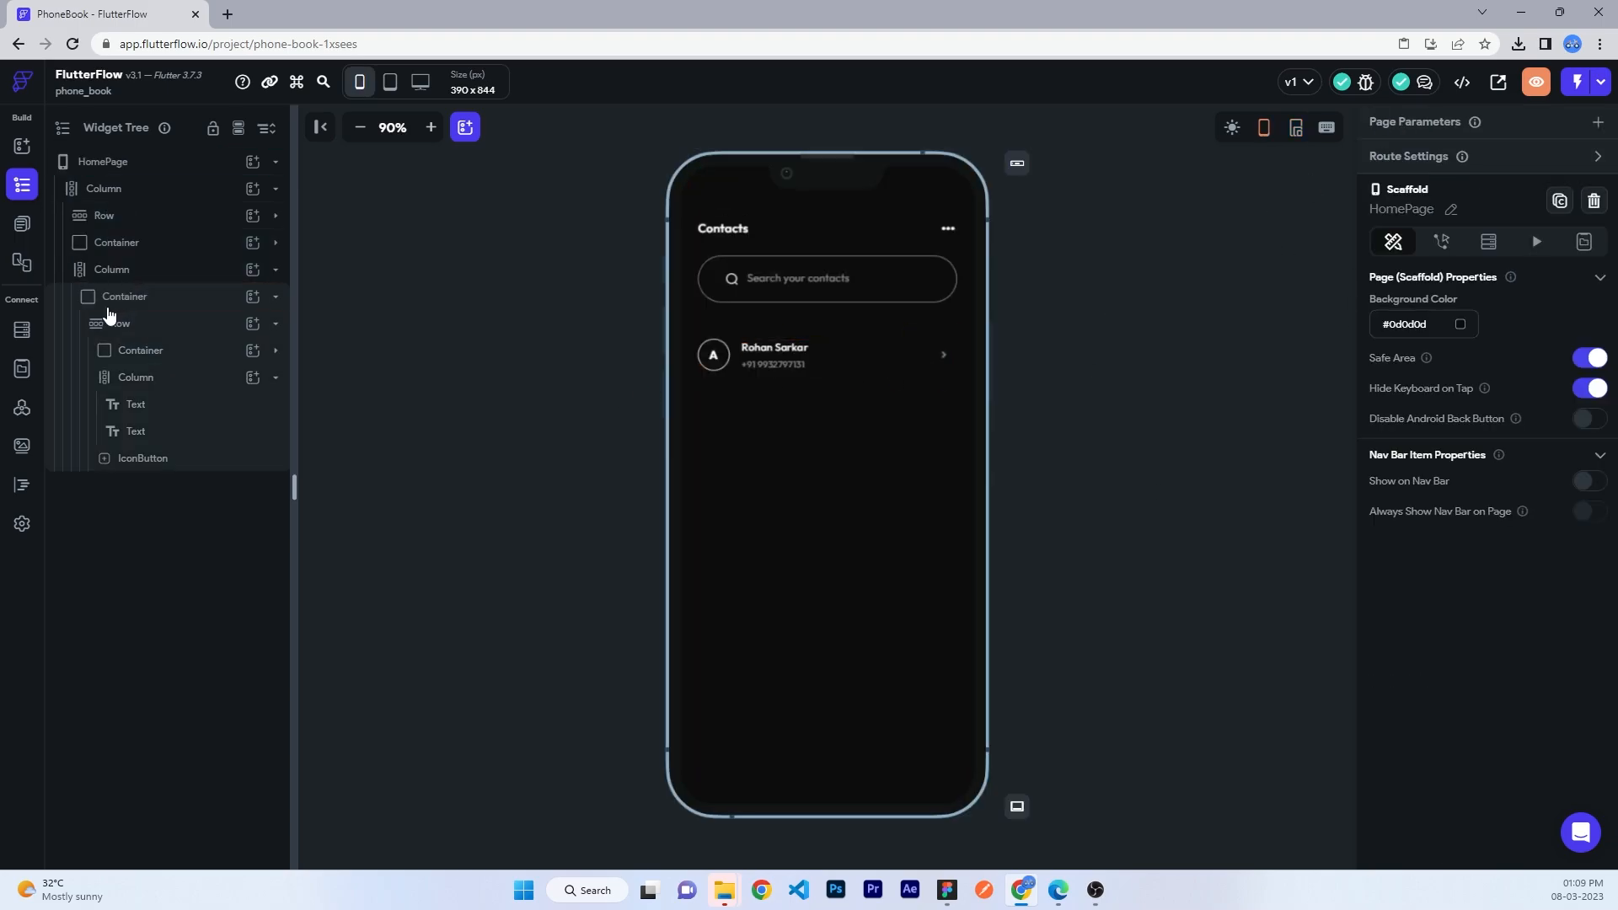
left_click(1442, 171)
left_click(1477, 295)
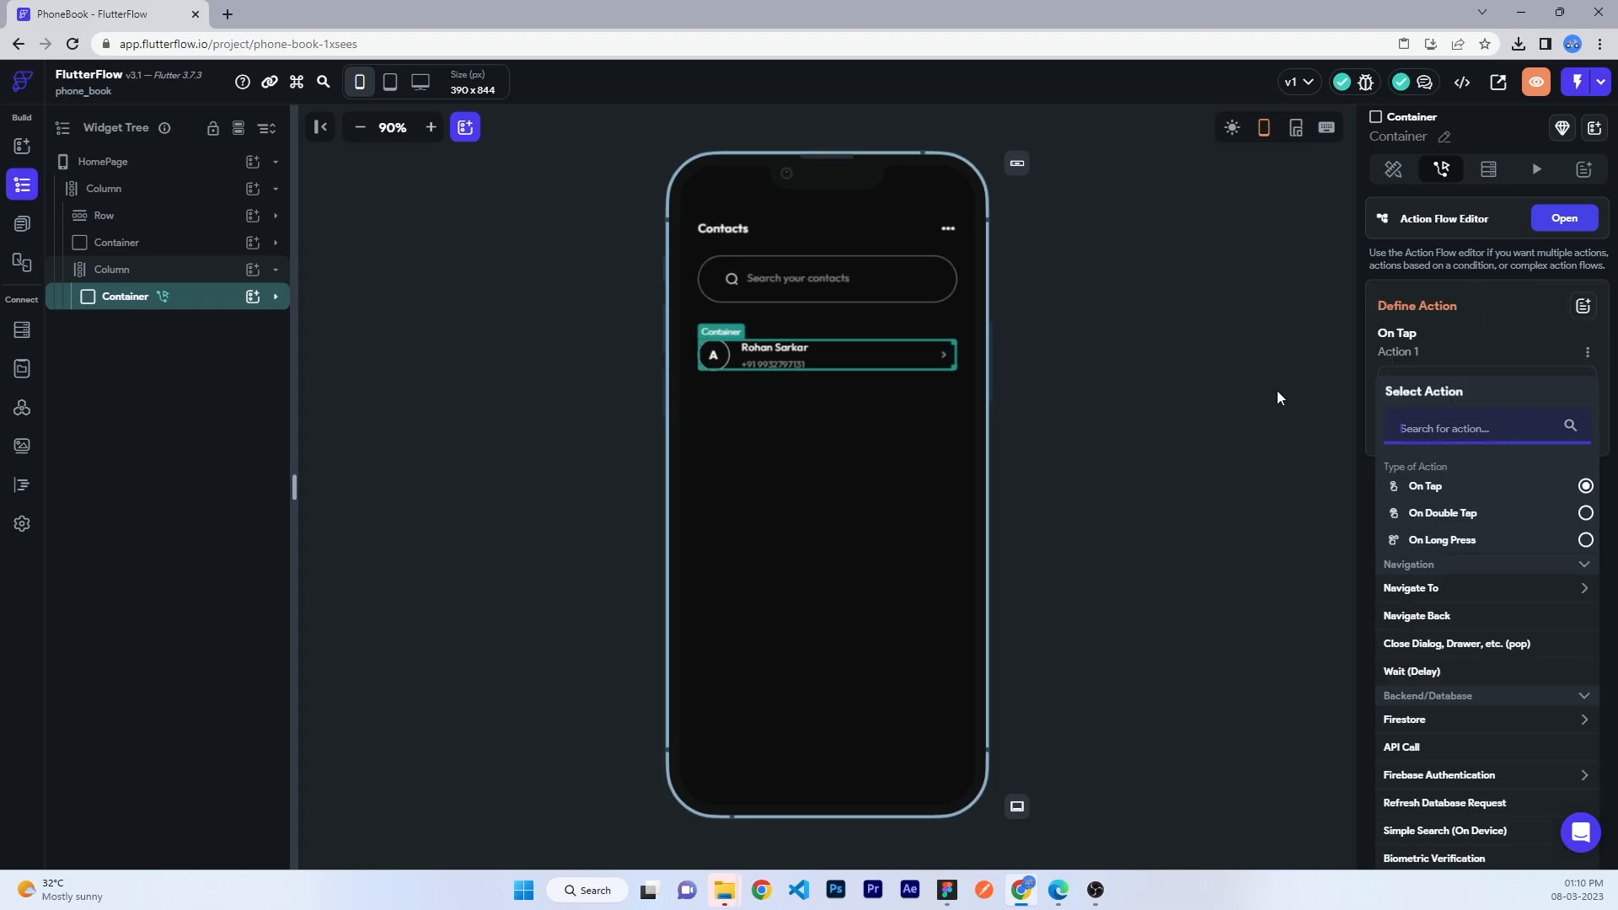
type("botto")
left_click(1438, 589)
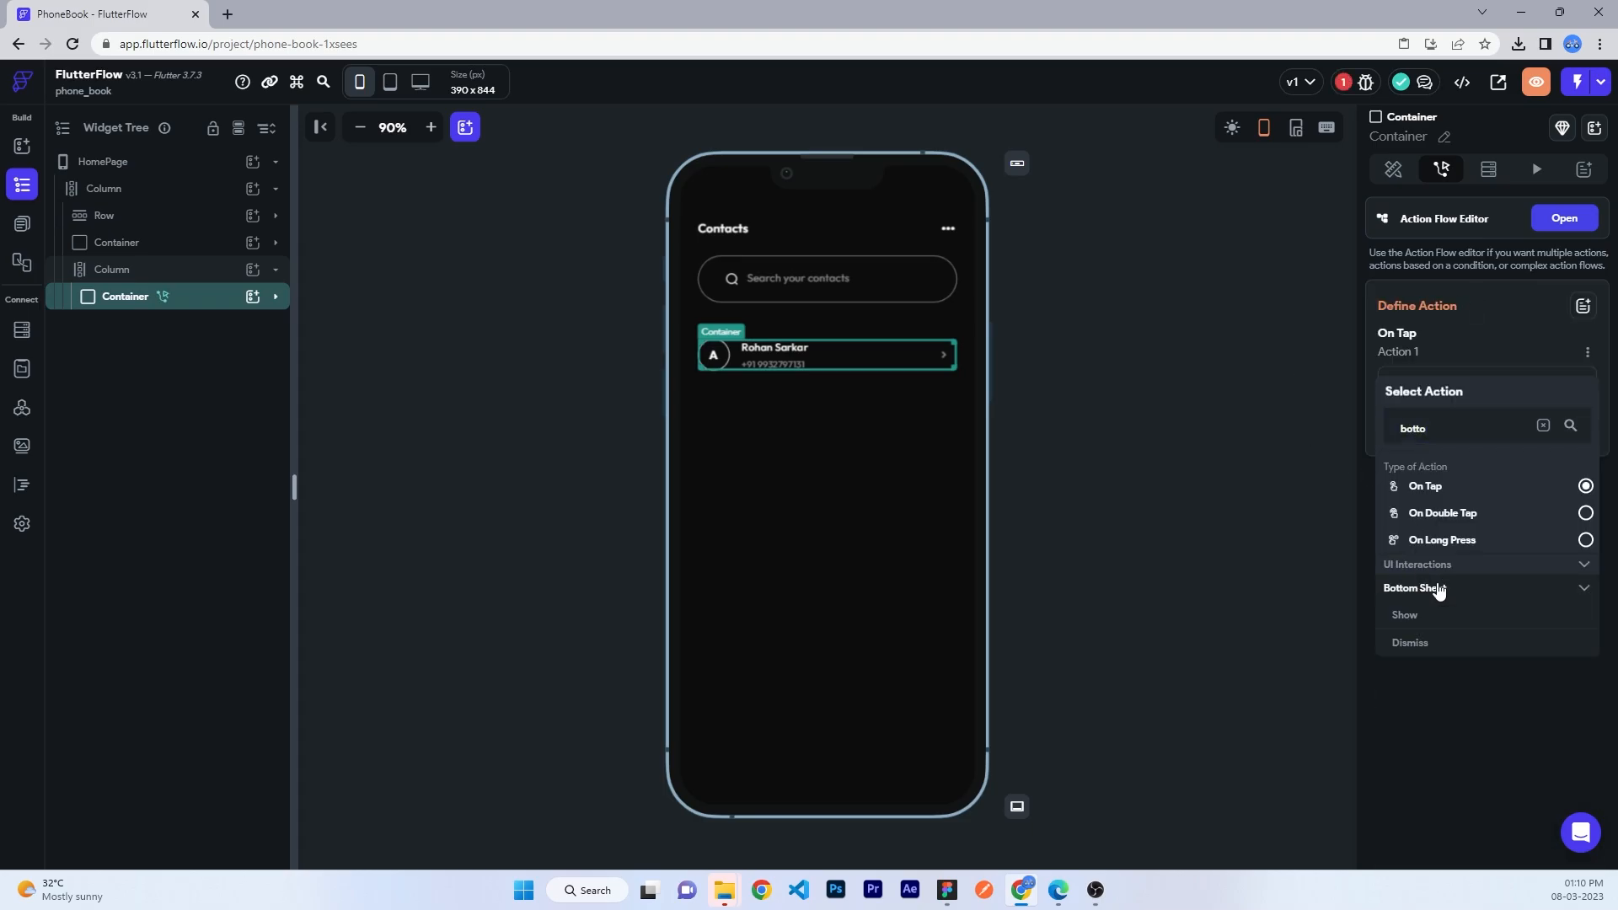
left_click(1418, 617)
left_click(1449, 434)
left_click(1429, 441)
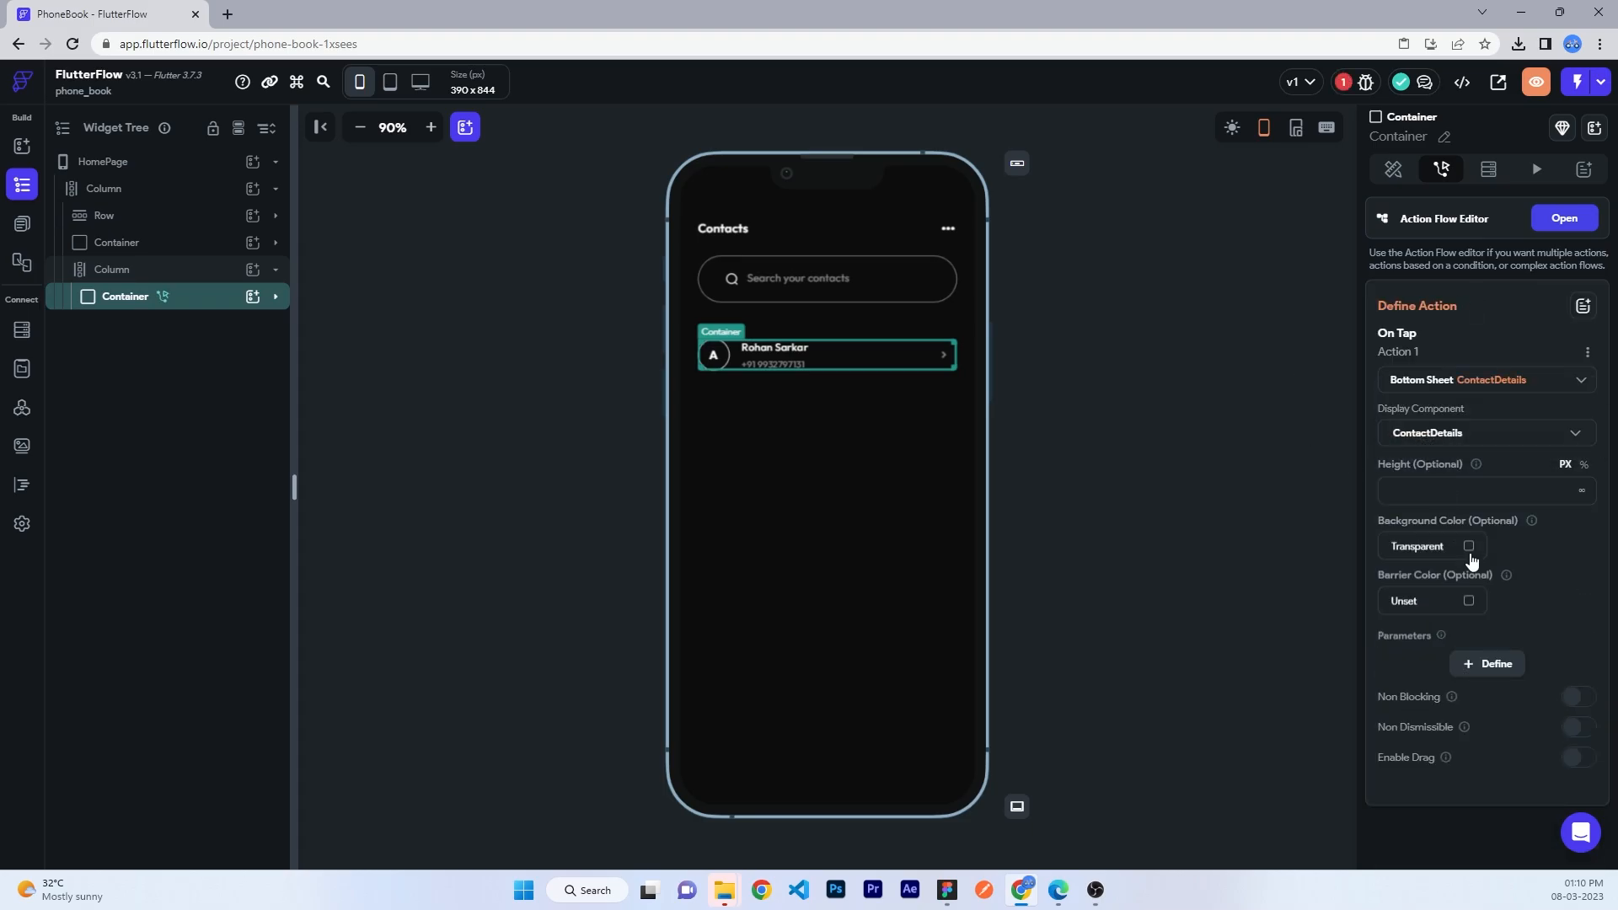
left_click(1468, 546)
left_click_drag(1030, 324, 745, 330)
left_click(1002, 649)
- Review the ContactDetails component's column and Edit button
left_click(1110, 376)
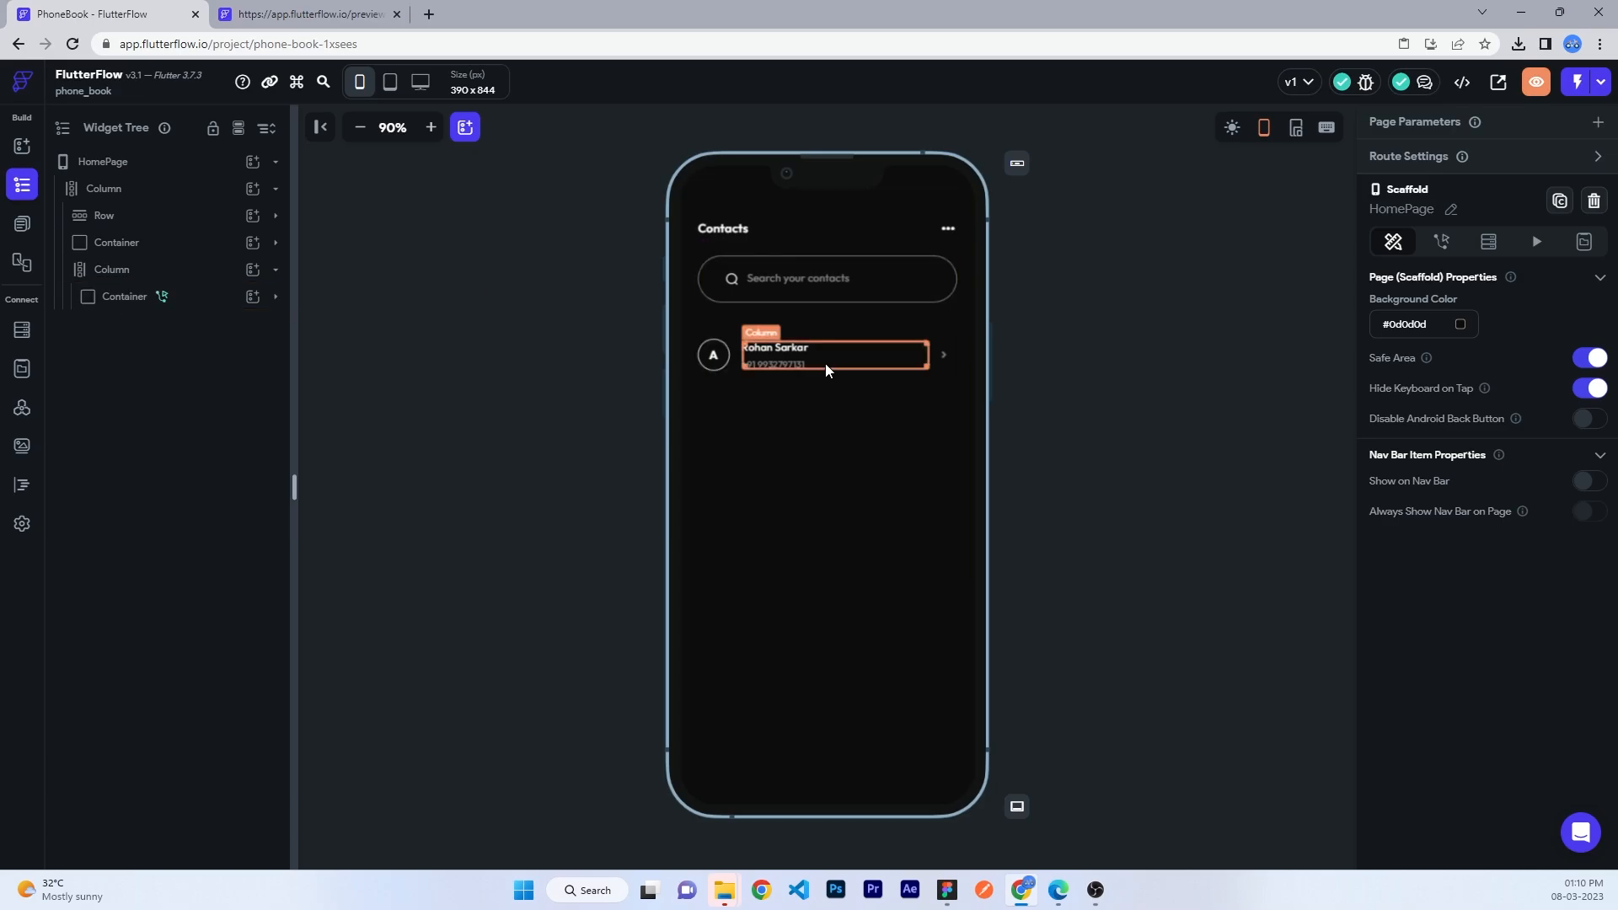
left_click(21, 224)
left_click(177, 217)
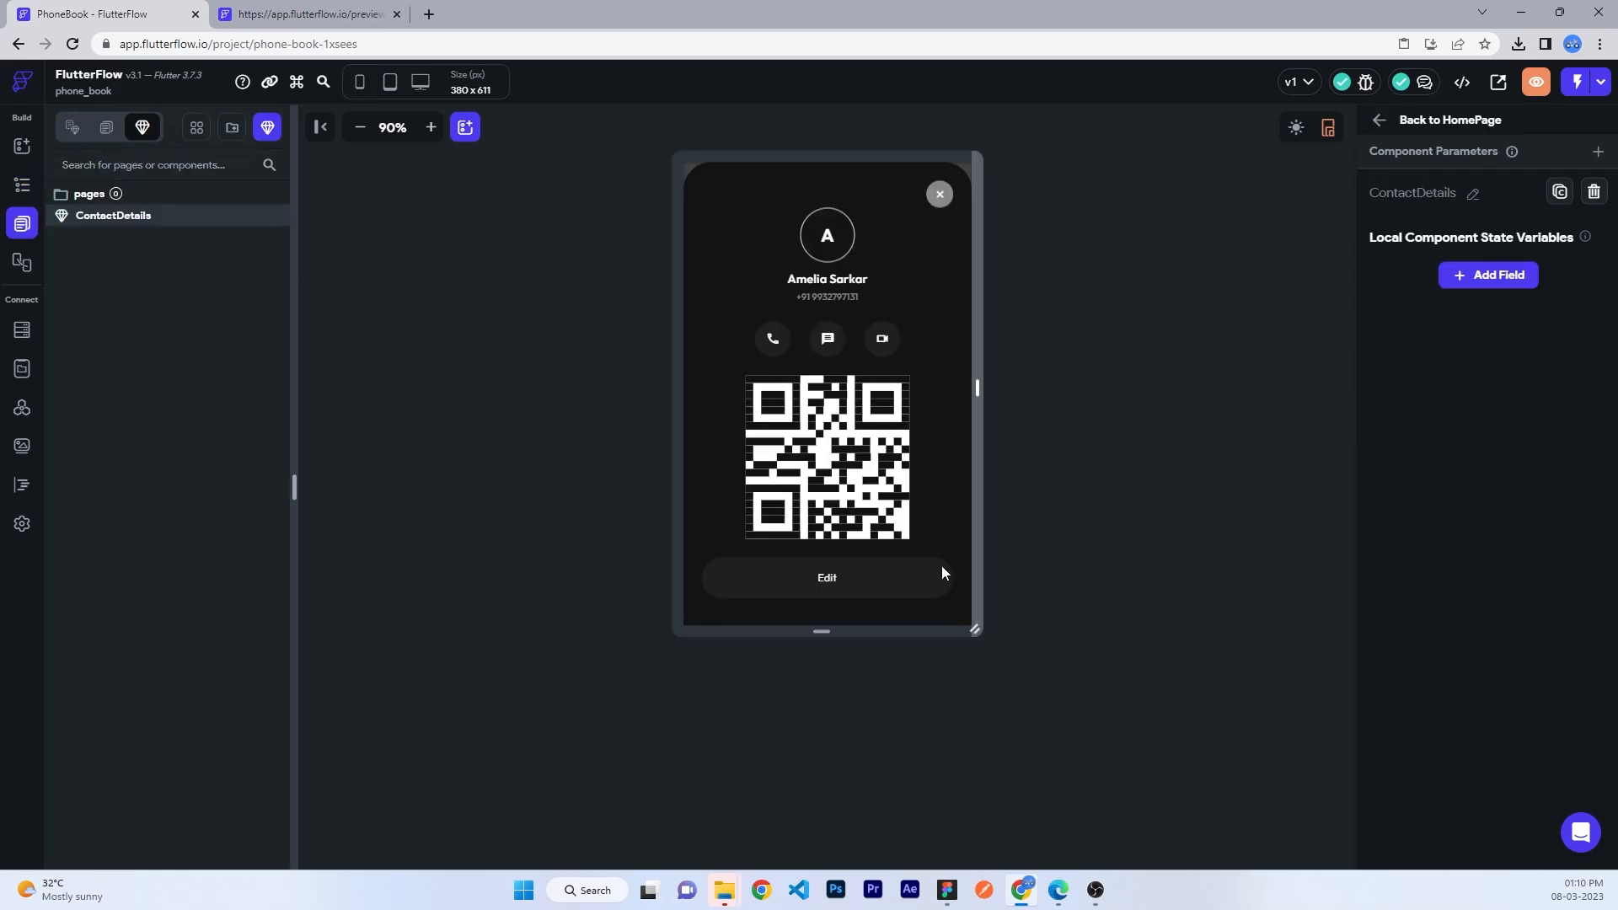
left_click(960, 582)
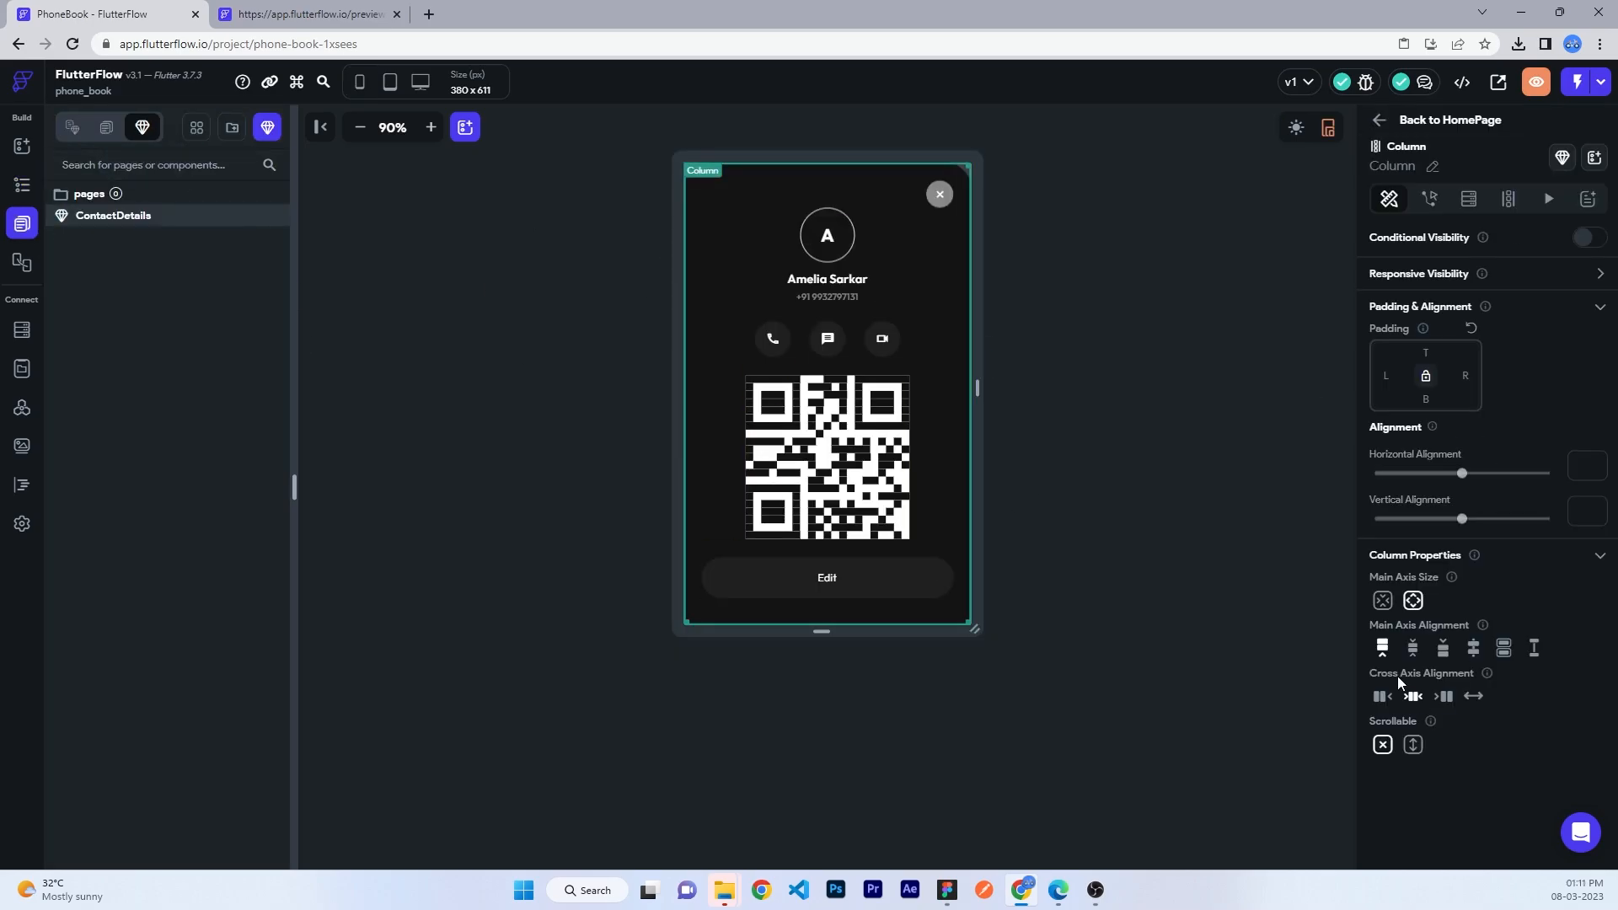
left_click(867, 589)
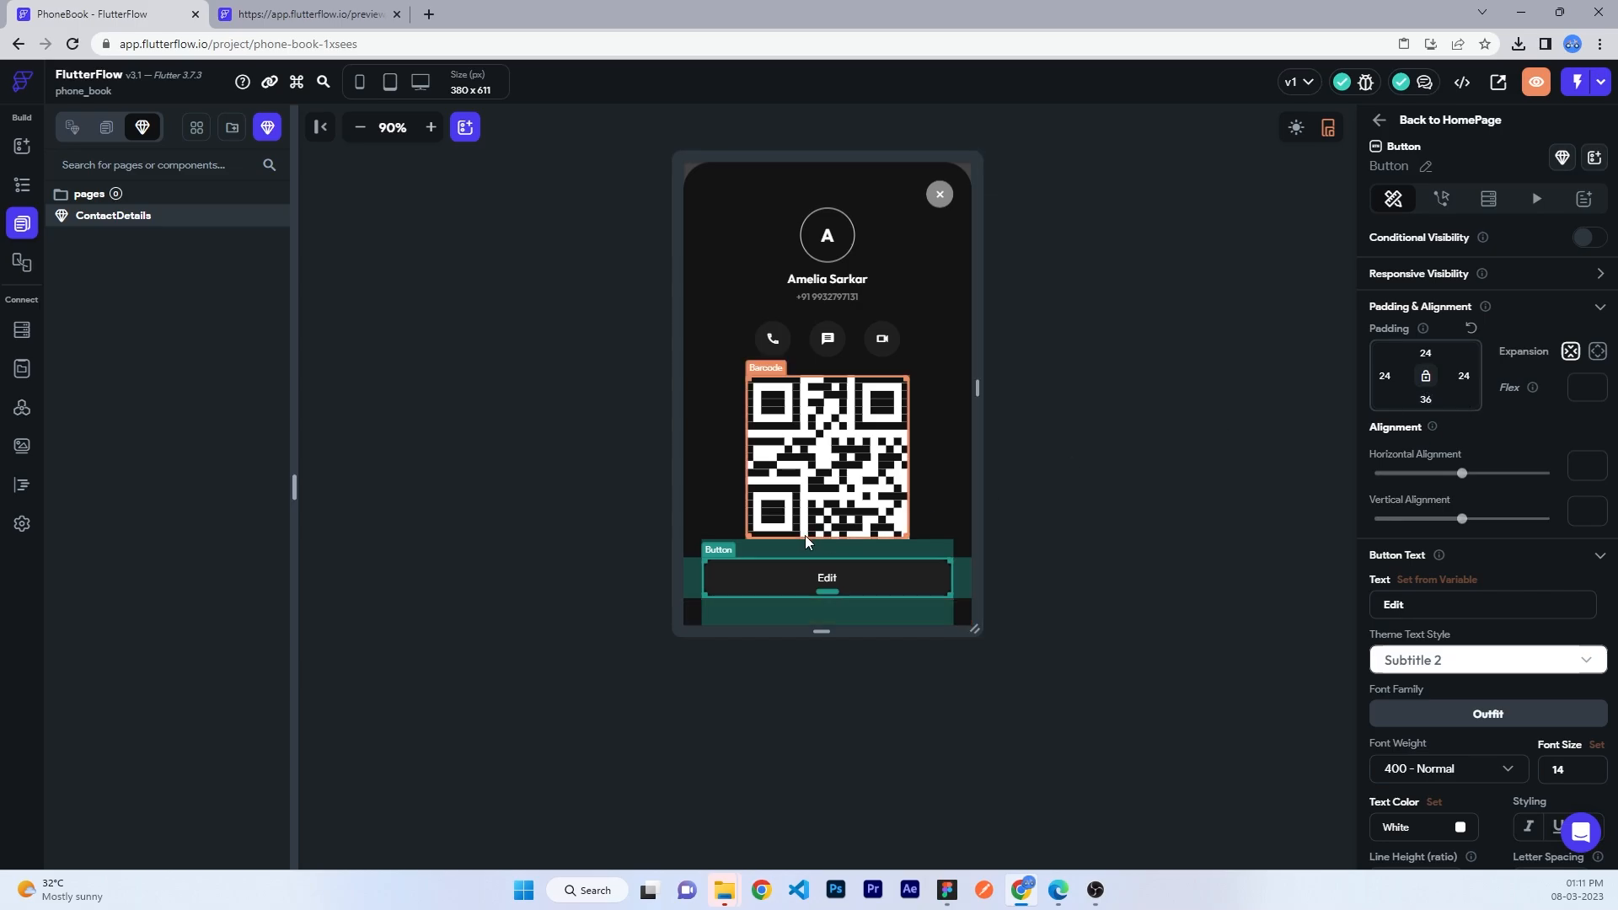
left_click(1015, 519)
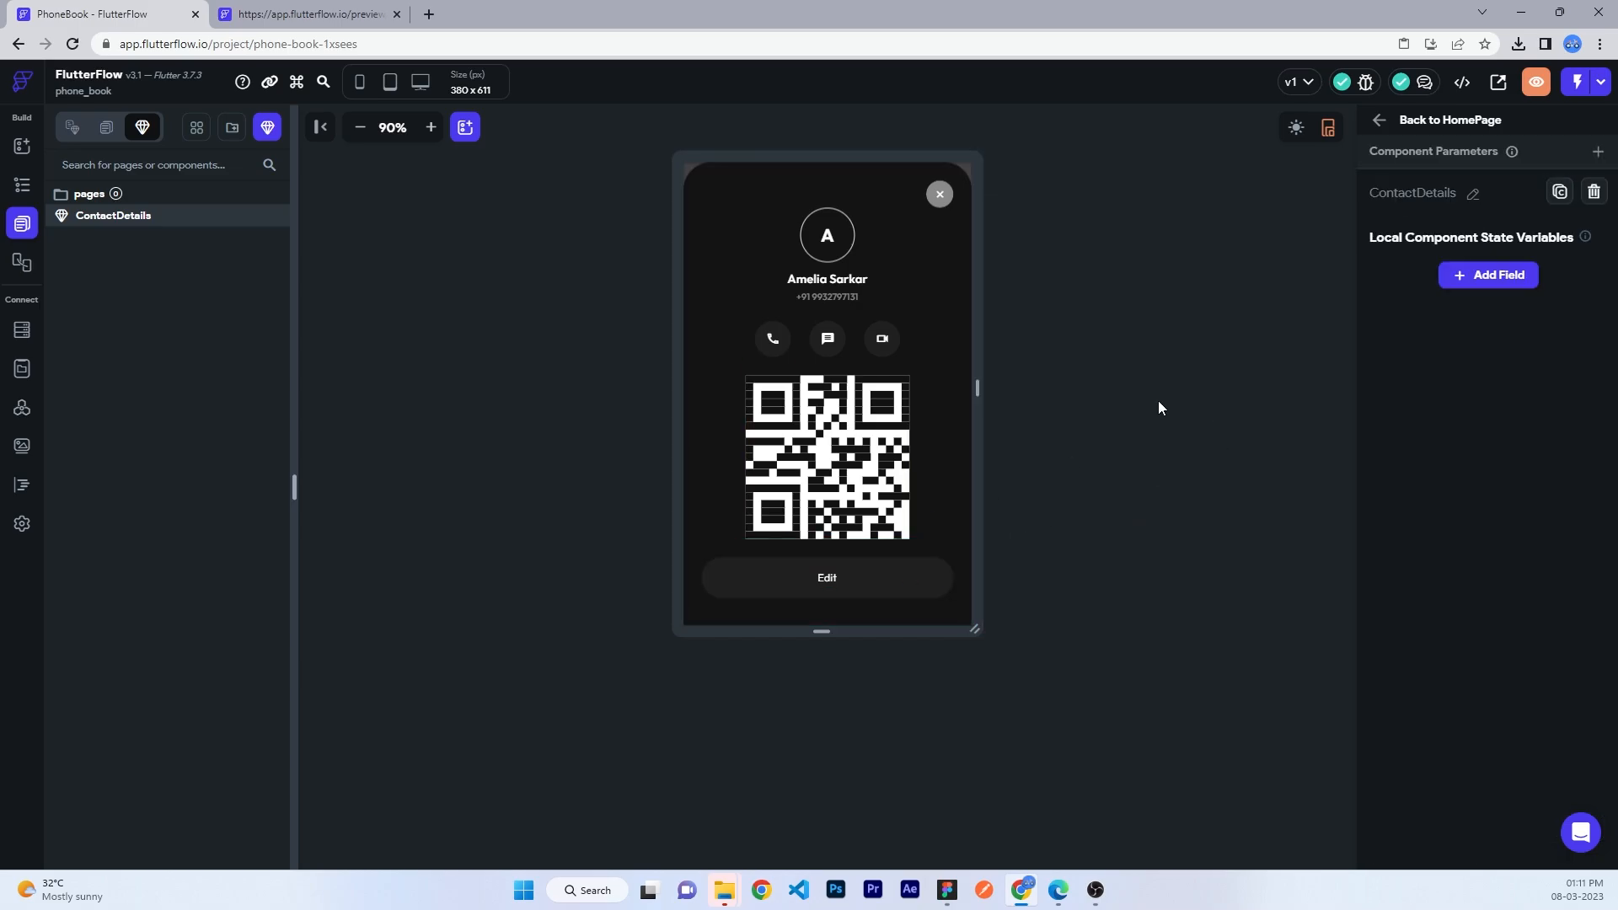
- From HomePage, preview the app, tap a contact, then close its details sheet
left_click(1432, 119)
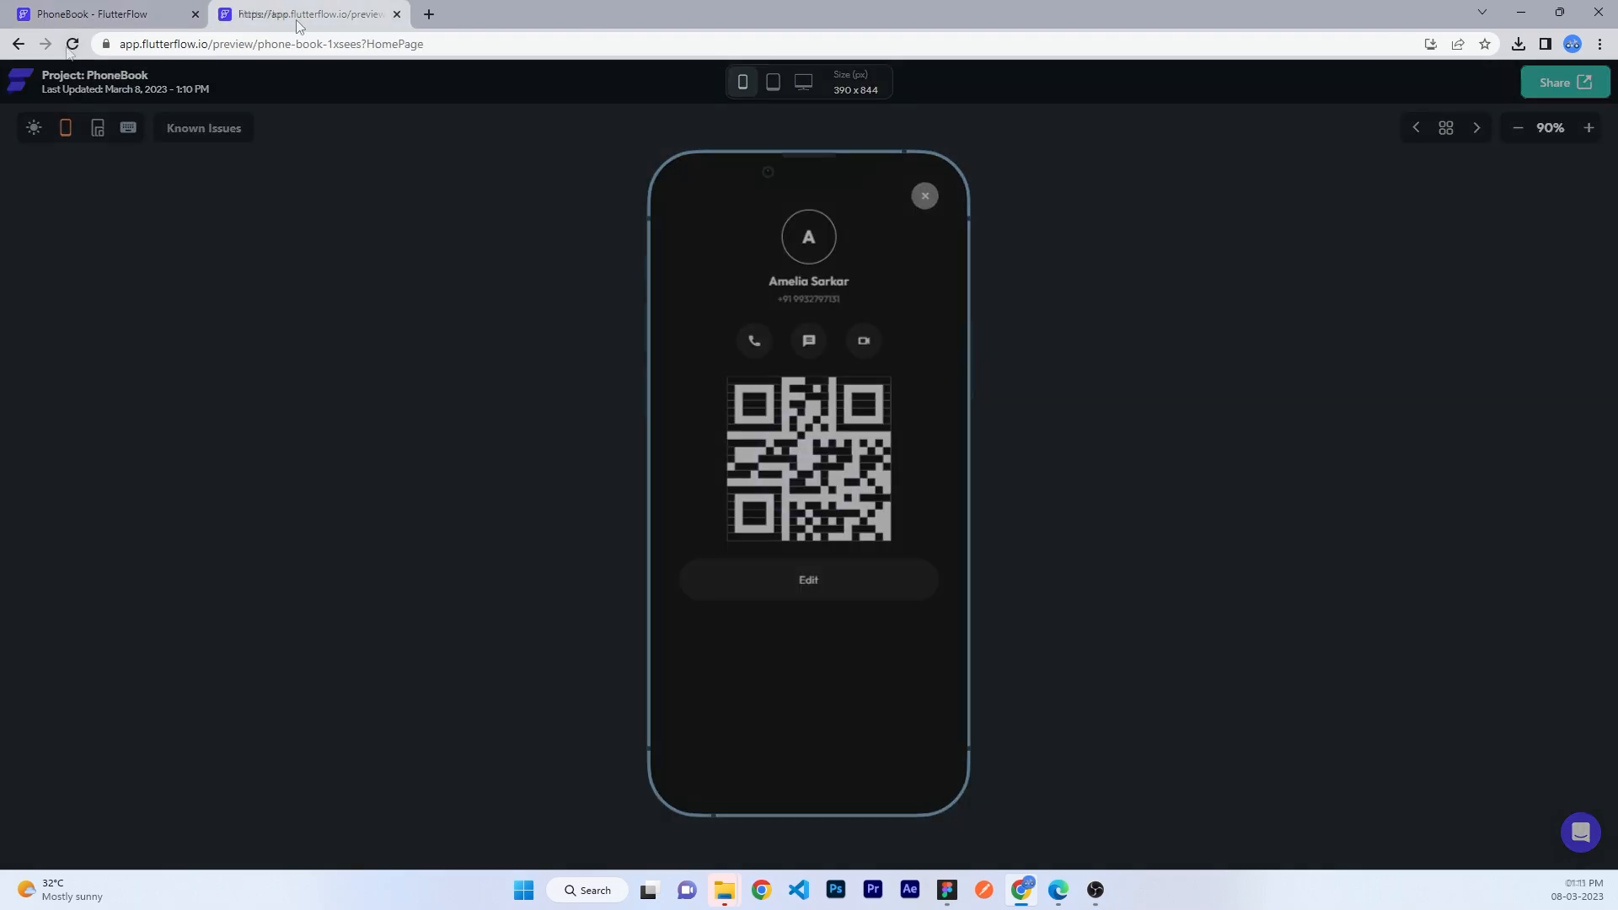
left_click(72, 44)
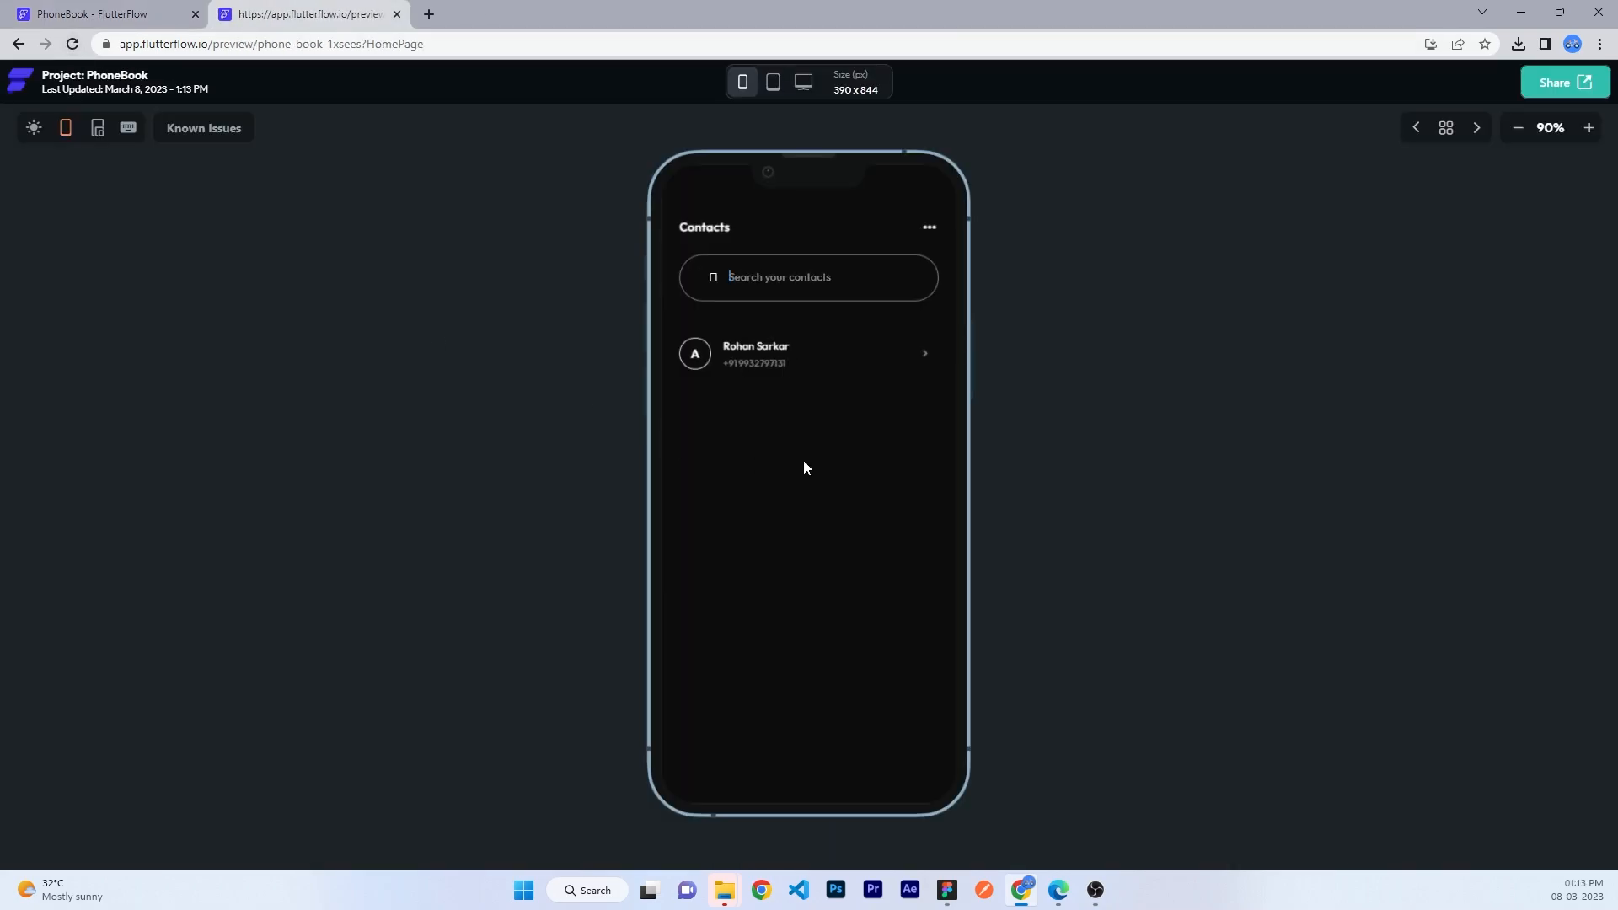
left_click(827, 356)
left_click(924, 372)
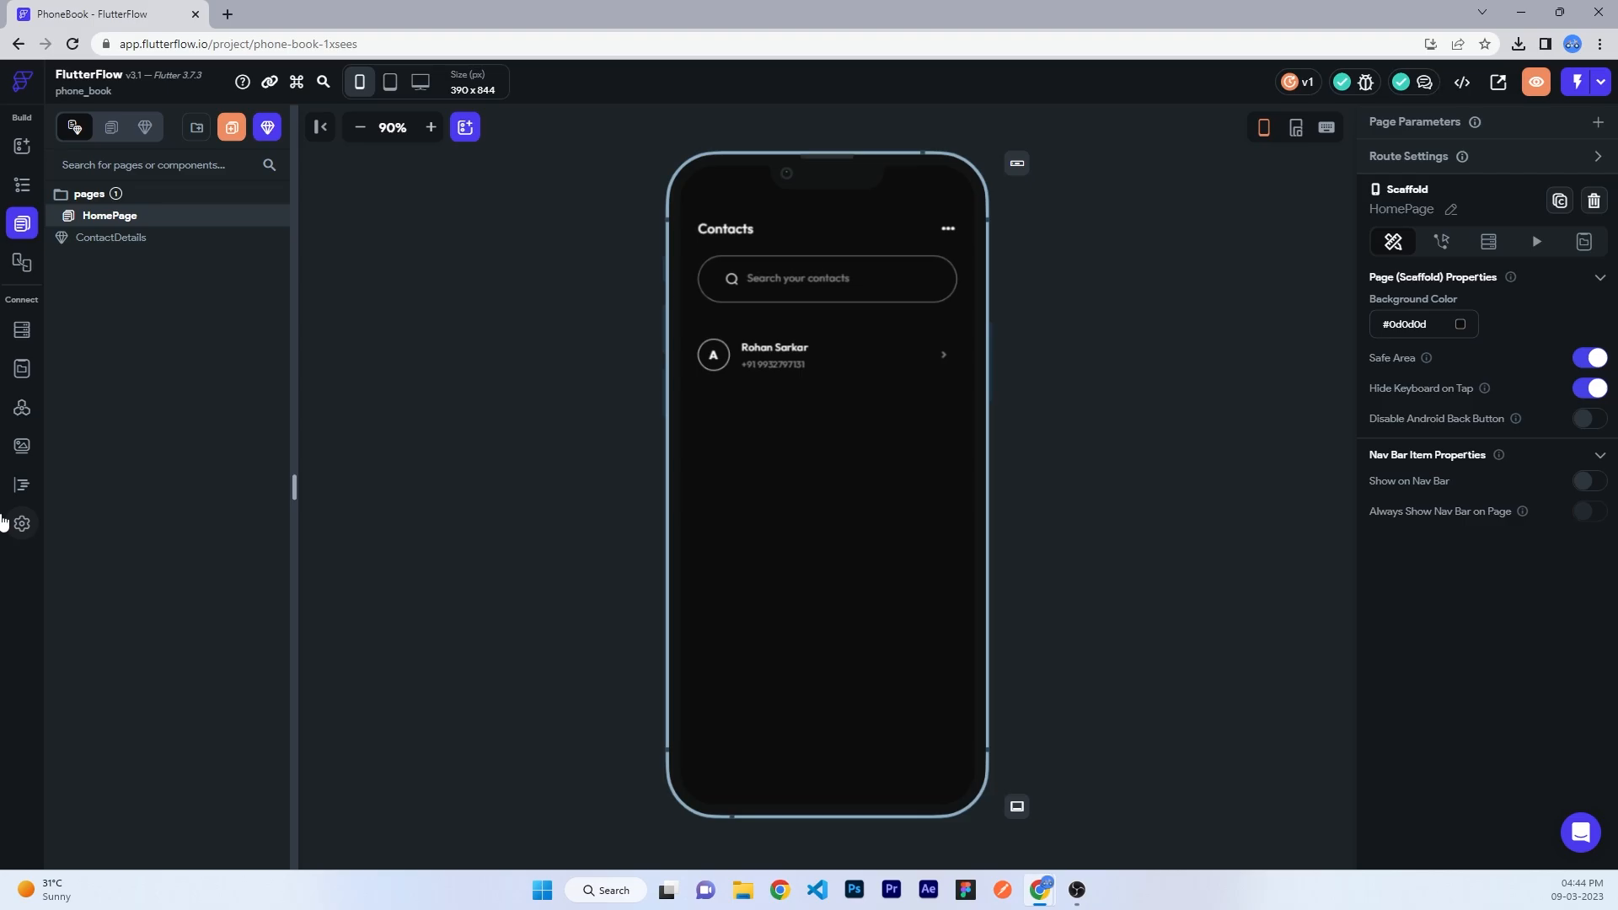
- Paste the Firebase project ID, connect it, and auto-generate the config files
left_click(22, 523)
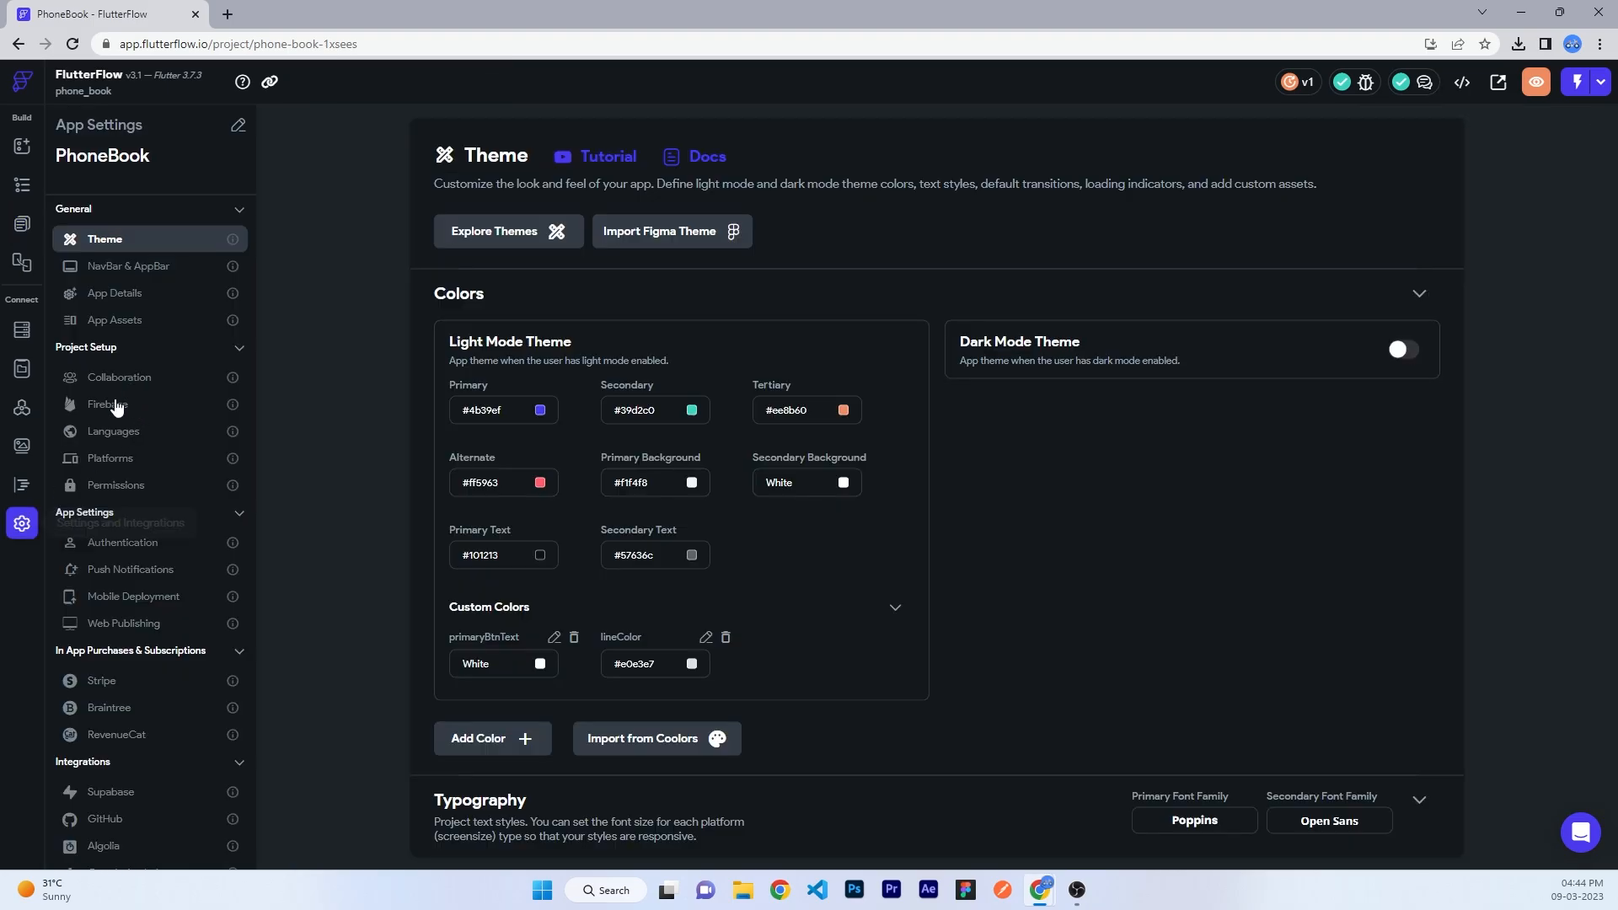
left_click(116, 404)
left_click(603, 275)
type("phonebook-85a71")
left_click(783, 268)
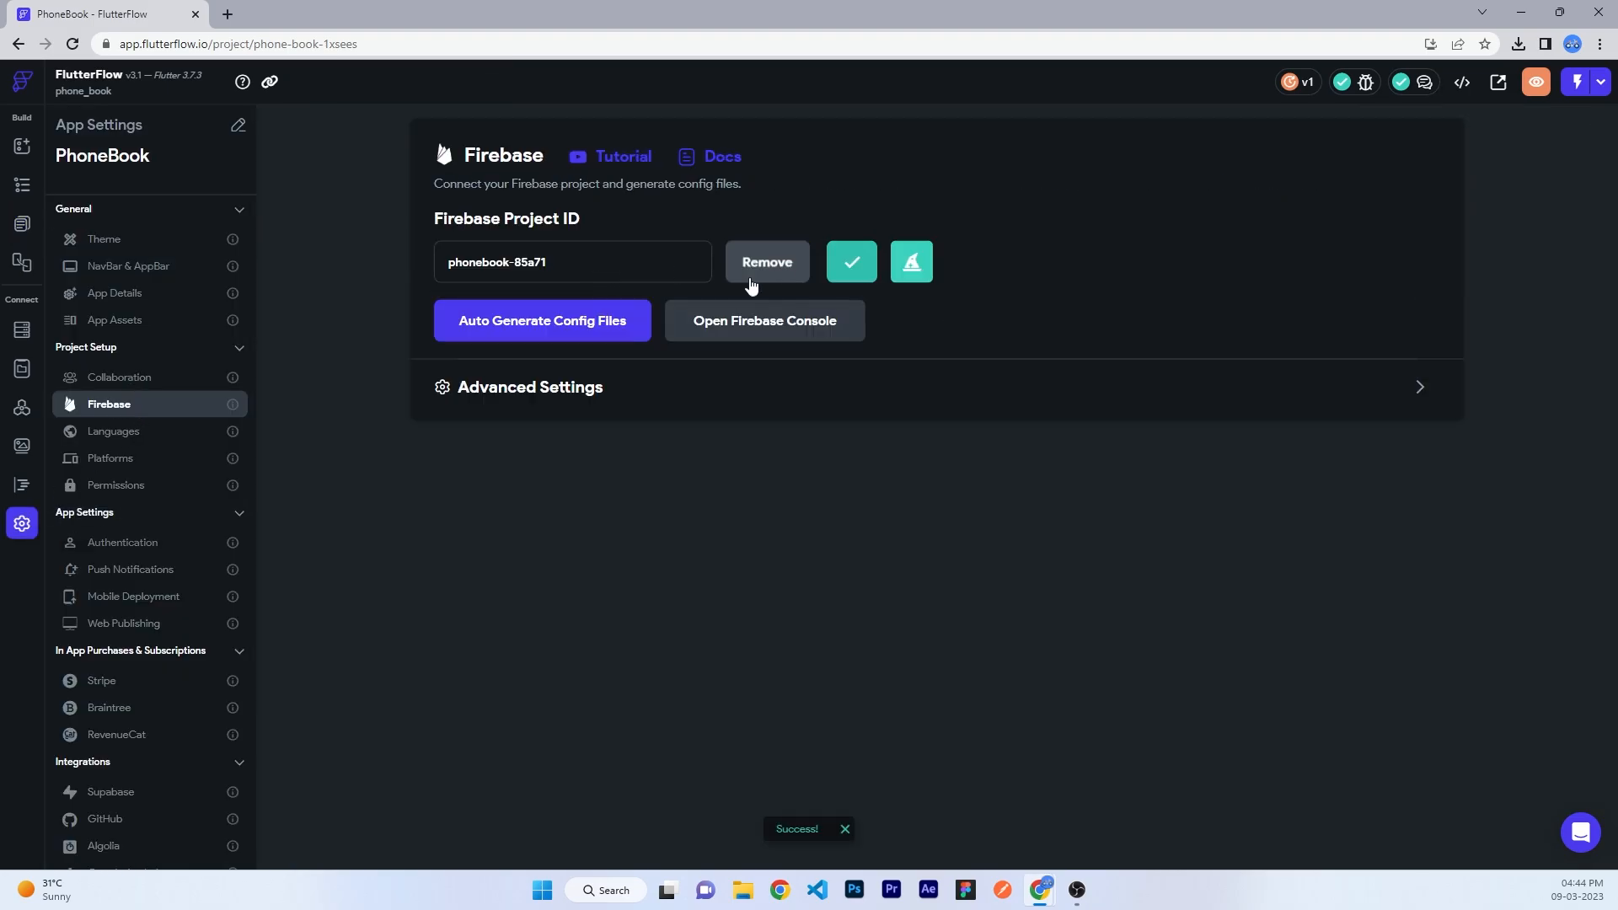
left_click(542, 320)
left_click(994, 716)
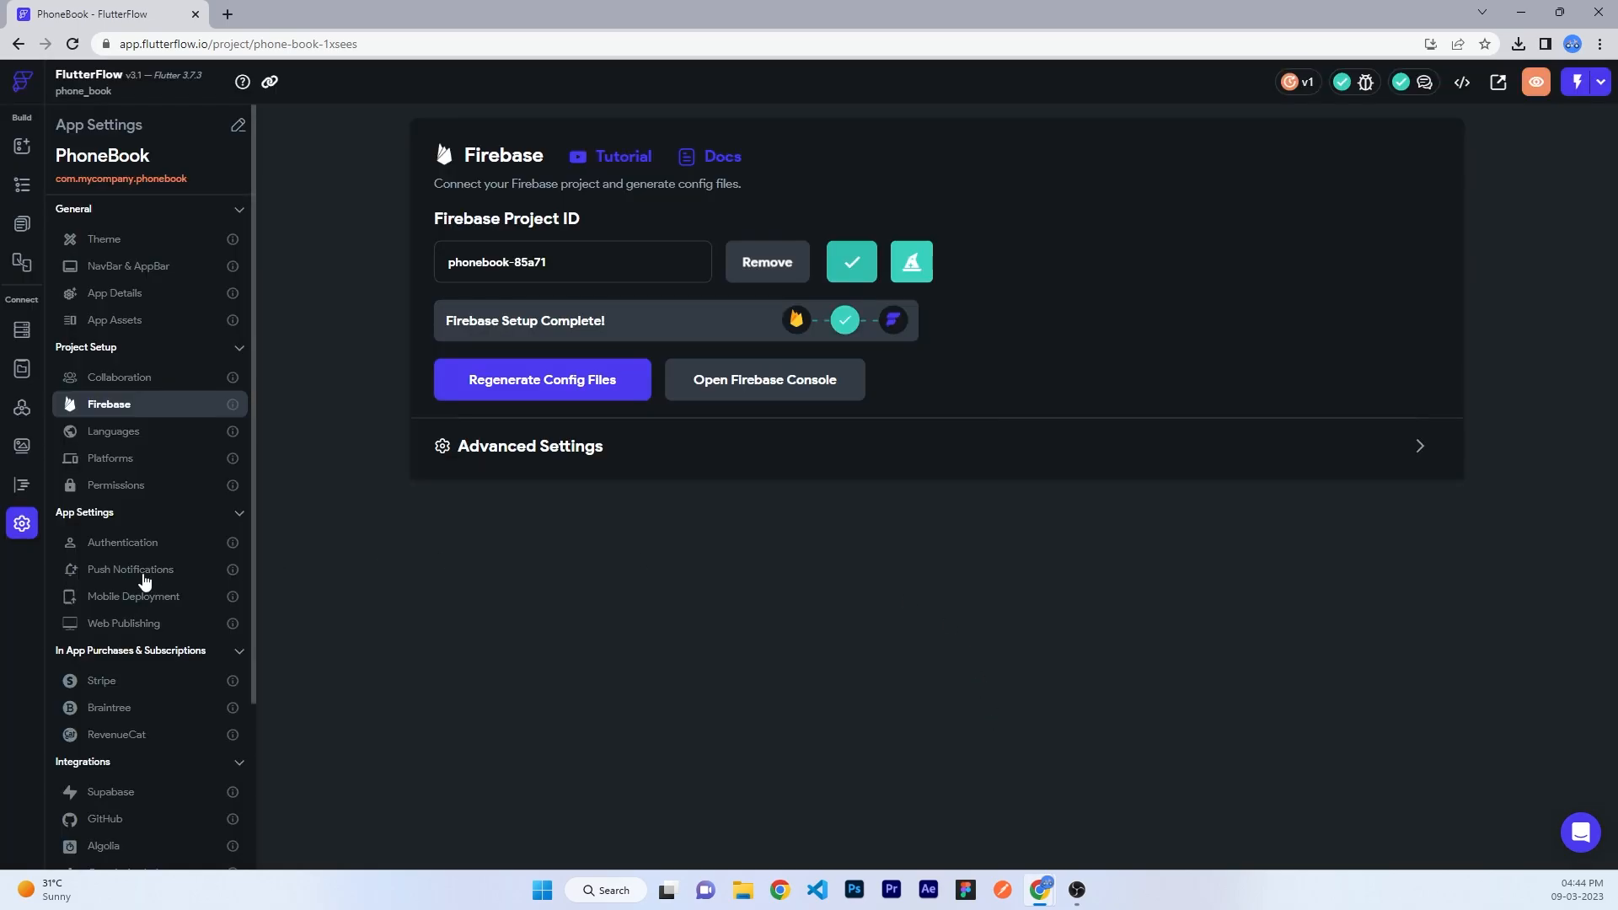
- Enable the Contacts permission, begin its usage message, and start creating a new page
scroll(108, 554, "down", 3)
scroll(108, 472, "up", 4)
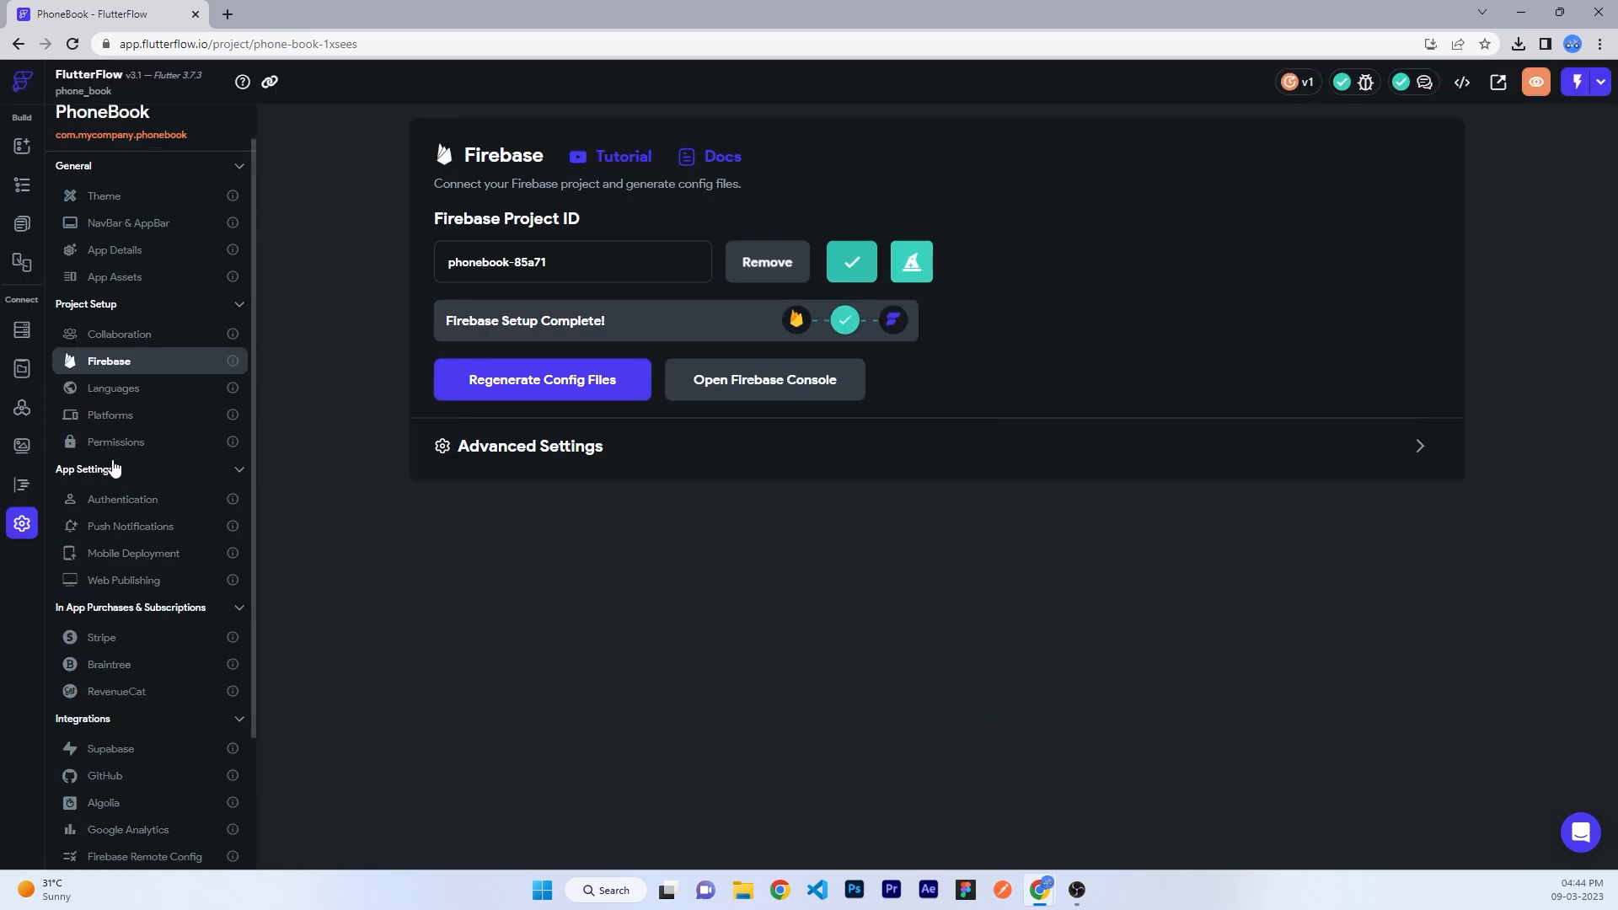
left_click(102, 447)
left_click(1405, 461)
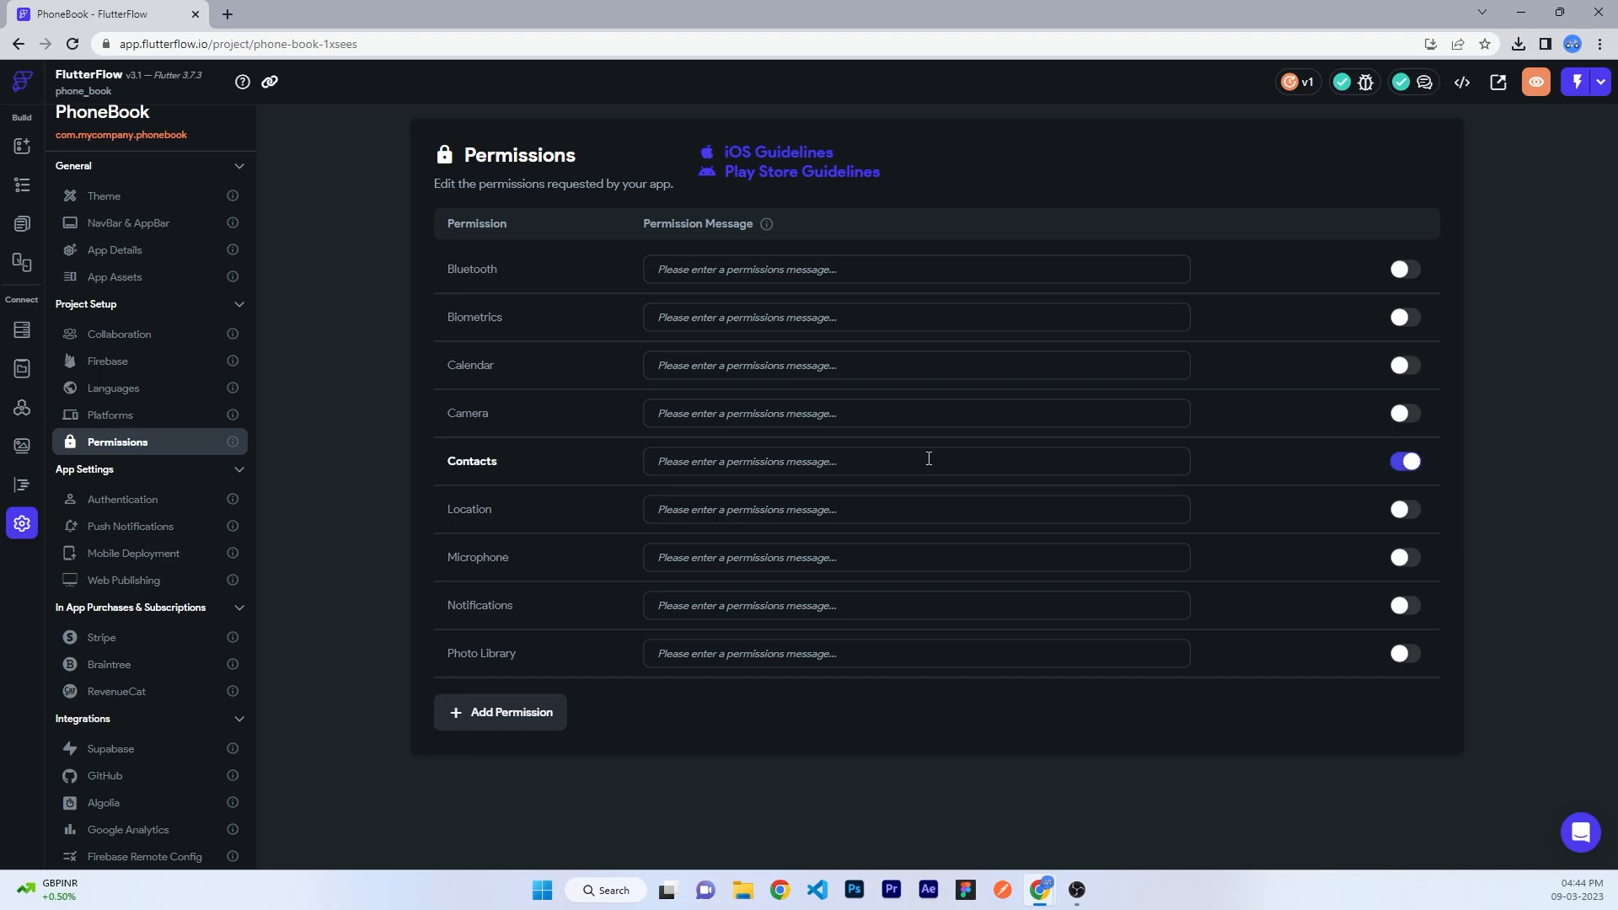
left_click(912, 459)
type("Please allow")
left_click(22, 224)
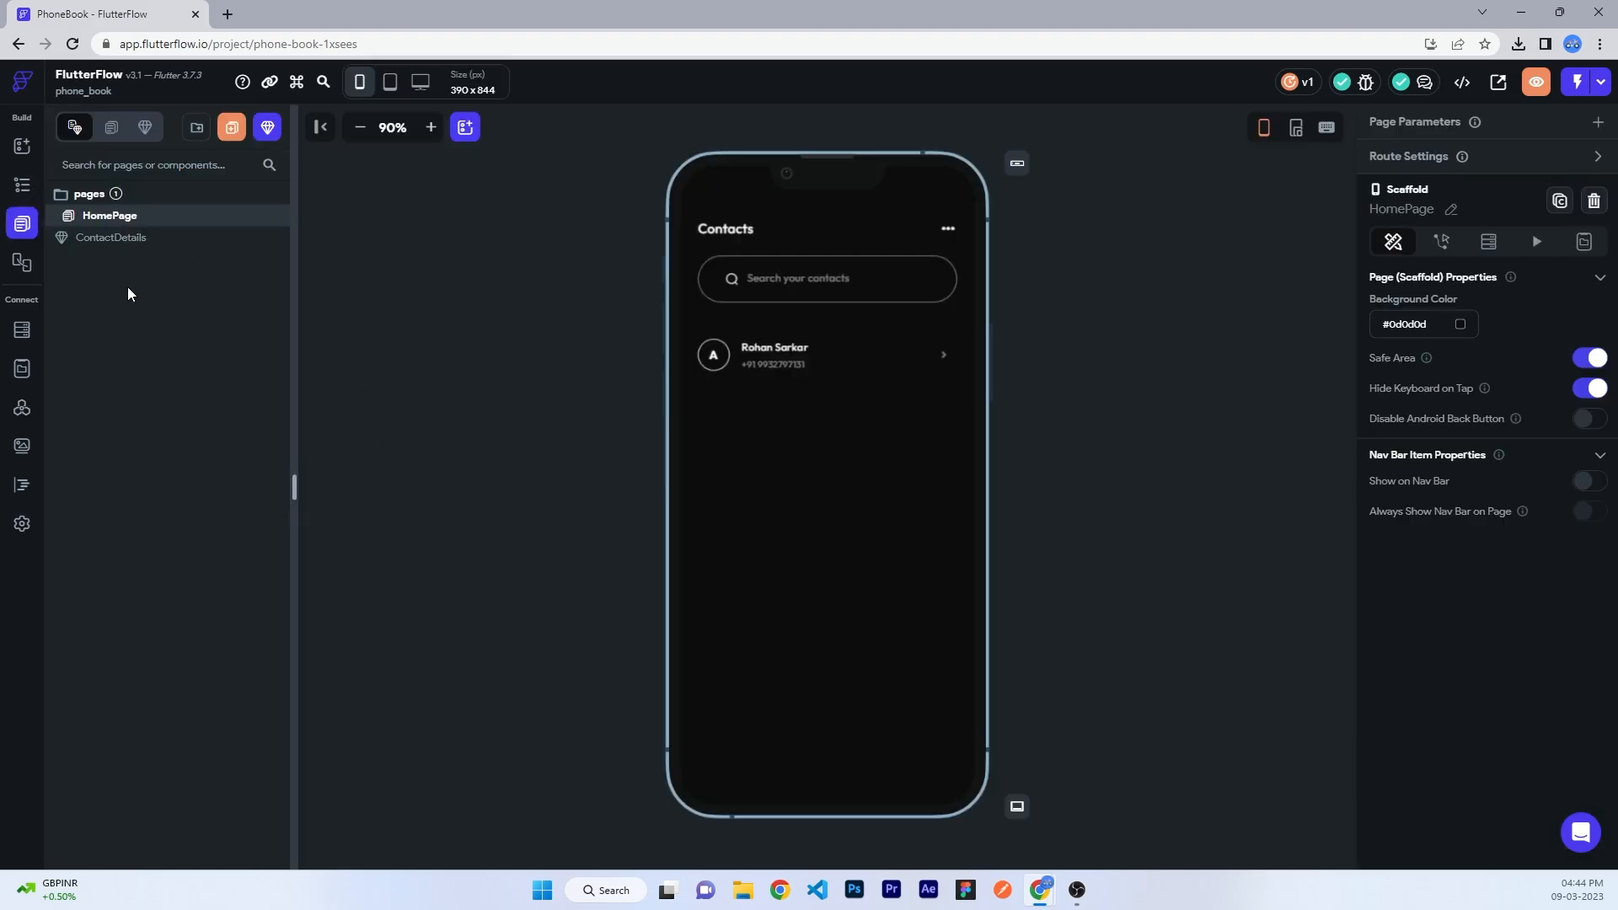
left_click(232, 124)
- Create a page named 'Authentication' from the FF Register template using my theme
left_click(519, 246)
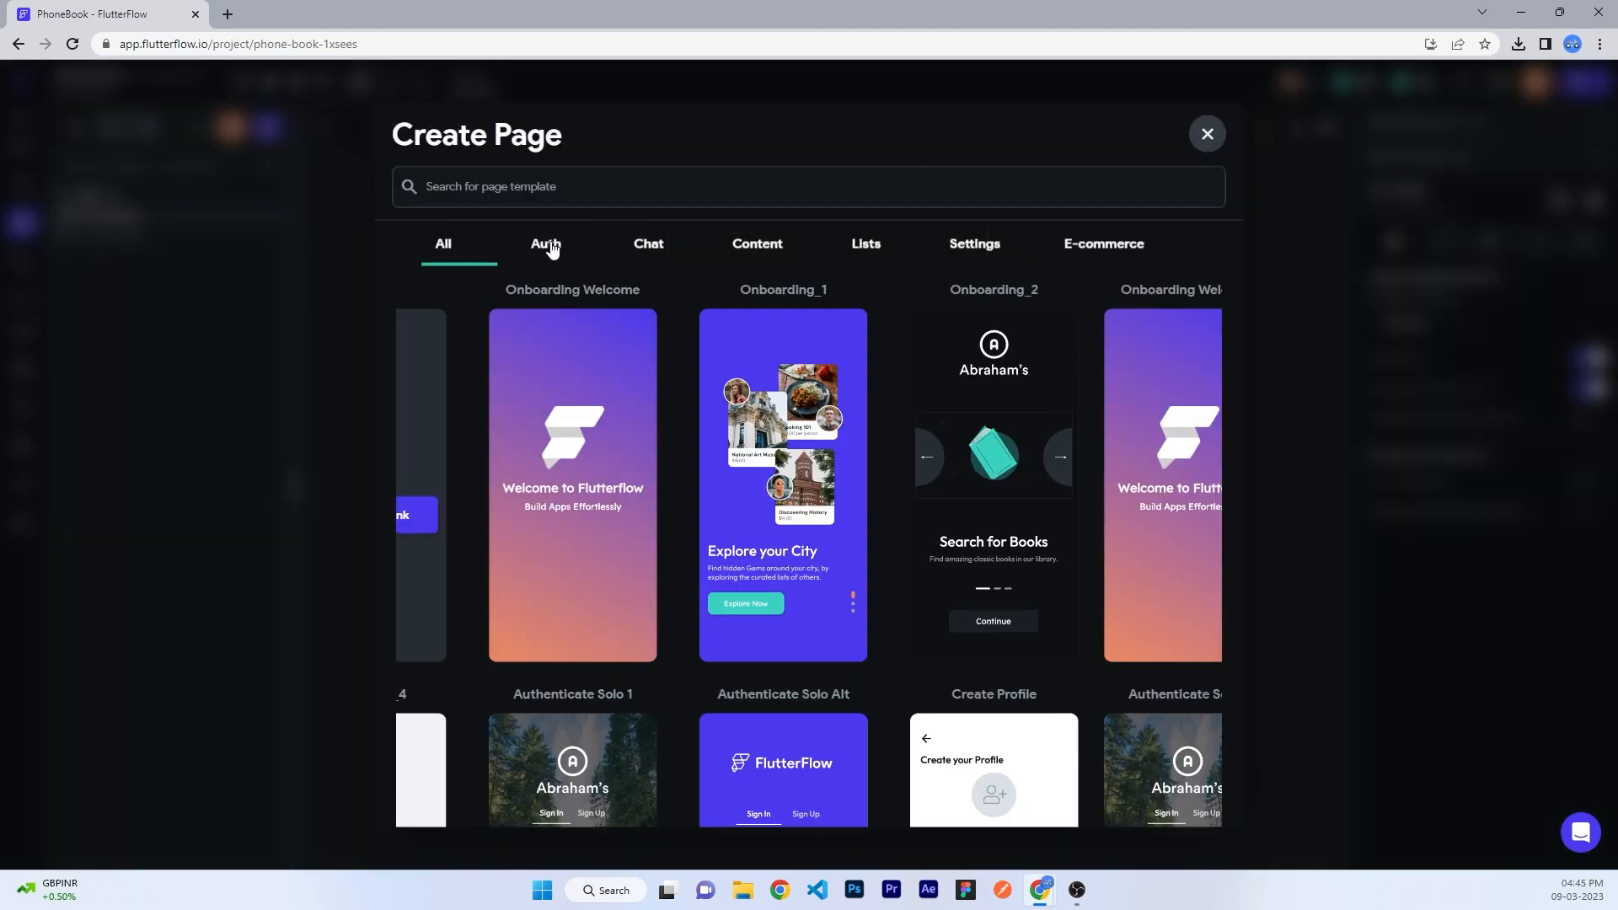
scroll(974, 484, "down", 5)
left_click(712, 447)
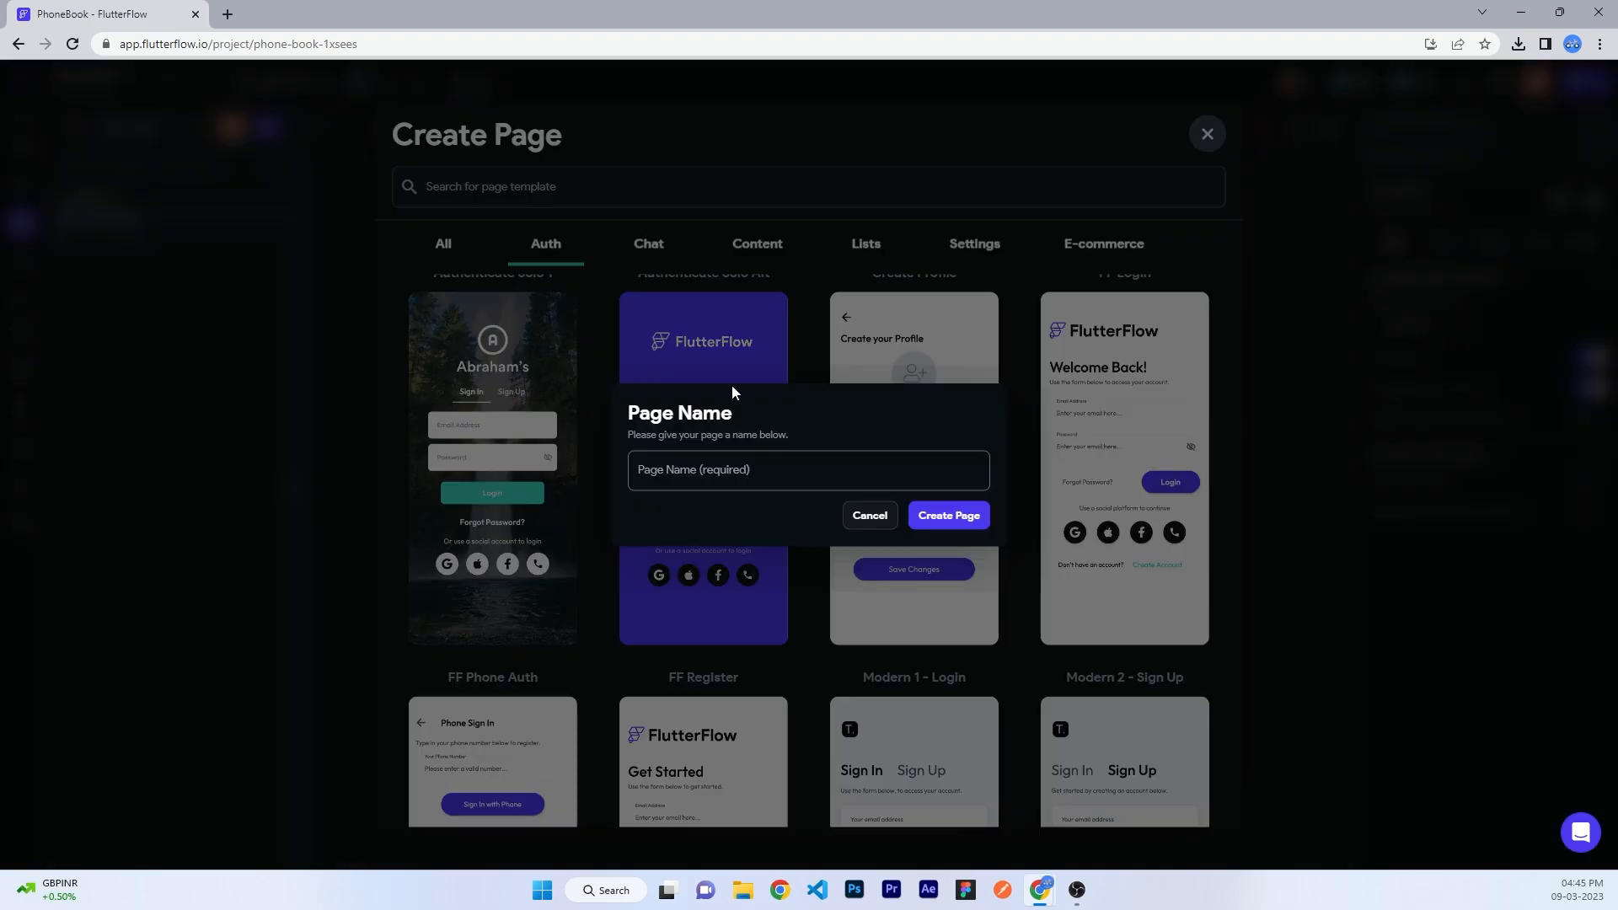
type("Authentication")
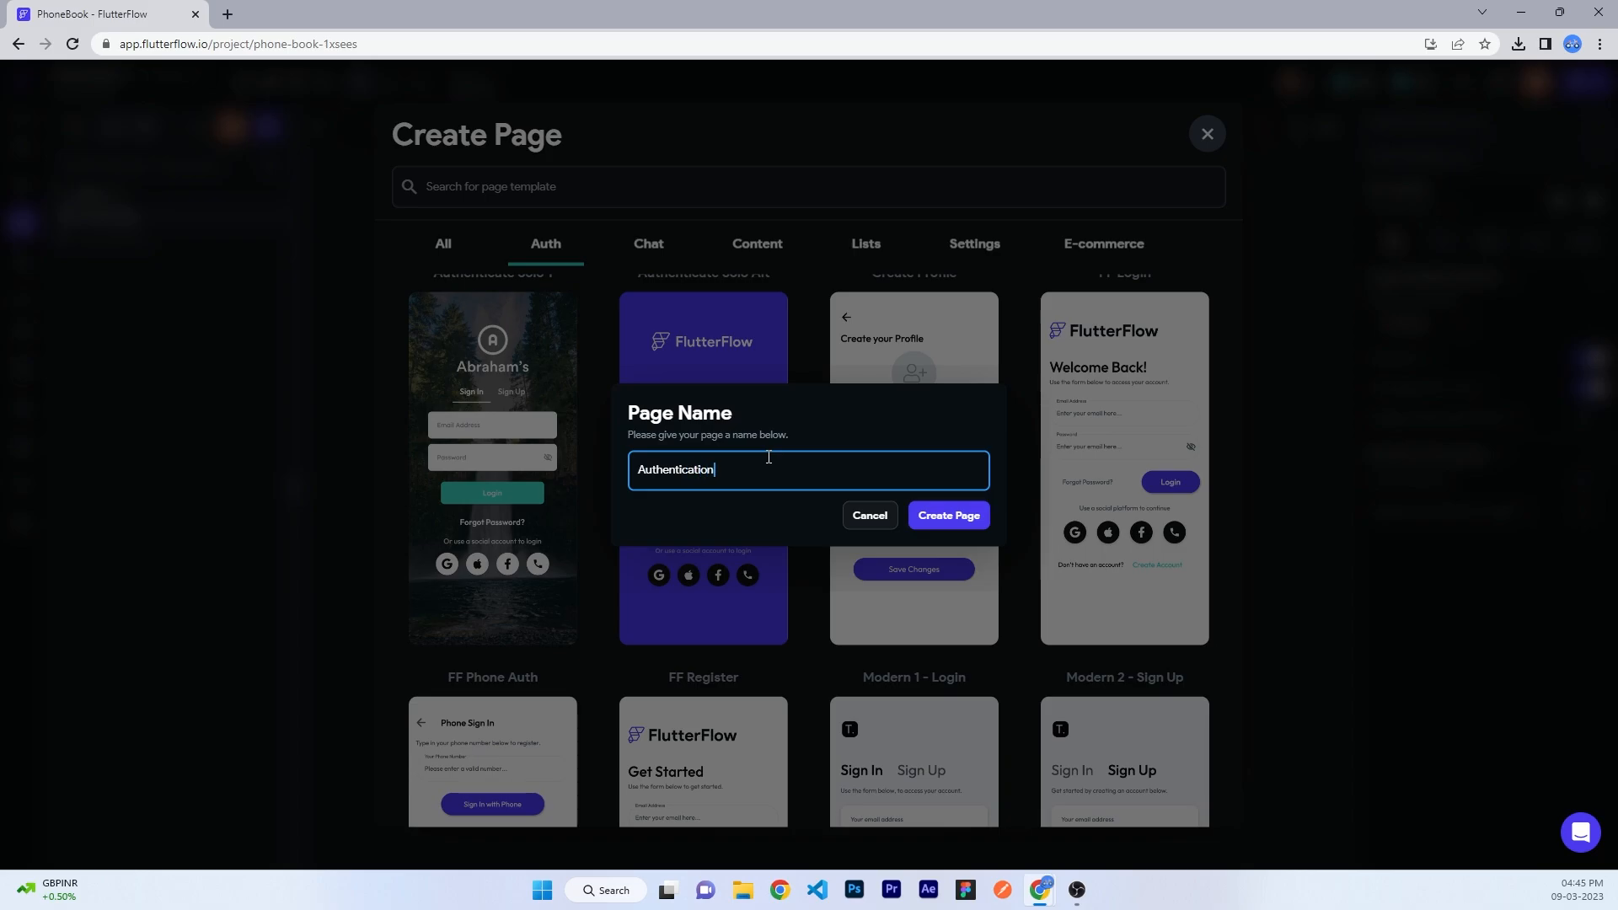
left_click(967, 520)
- Delete the social login rows and subtext from both the Sign In and Sign Up tabs
left_click(807, 657)
left_click(831, 662)
key("Delete")
left_click(825, 614)
key("Delete")
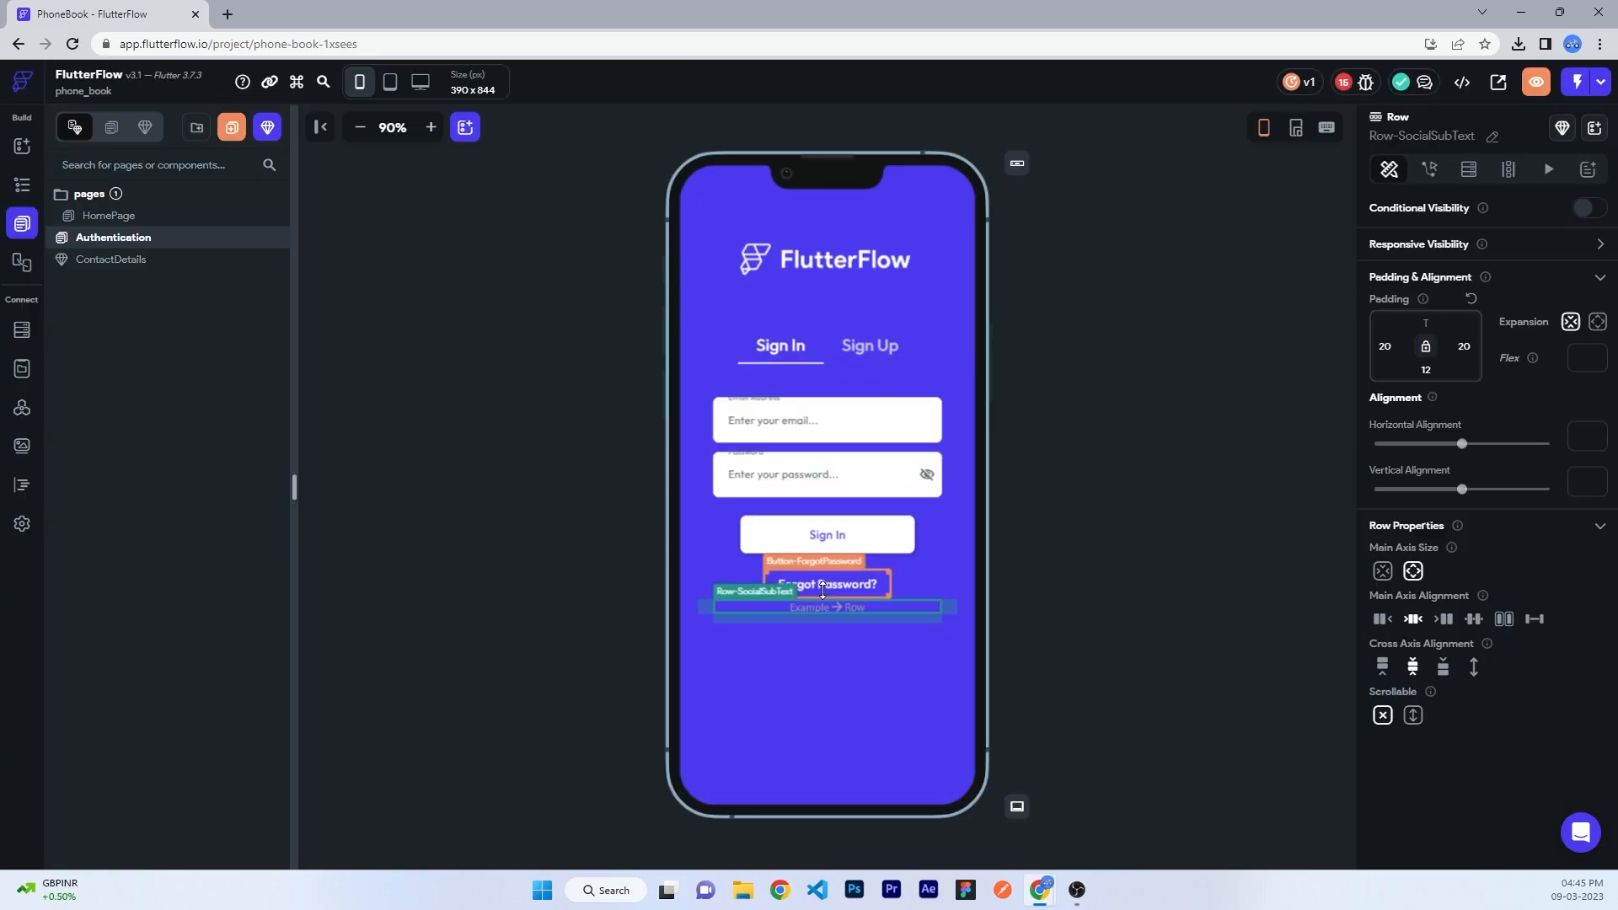
key("Delete")
left_click(869, 347)
left_click(827, 569)
key("Delete")
key("Delete")
left_click(829, 581)
key("Delete")
left_click(1038, 487)
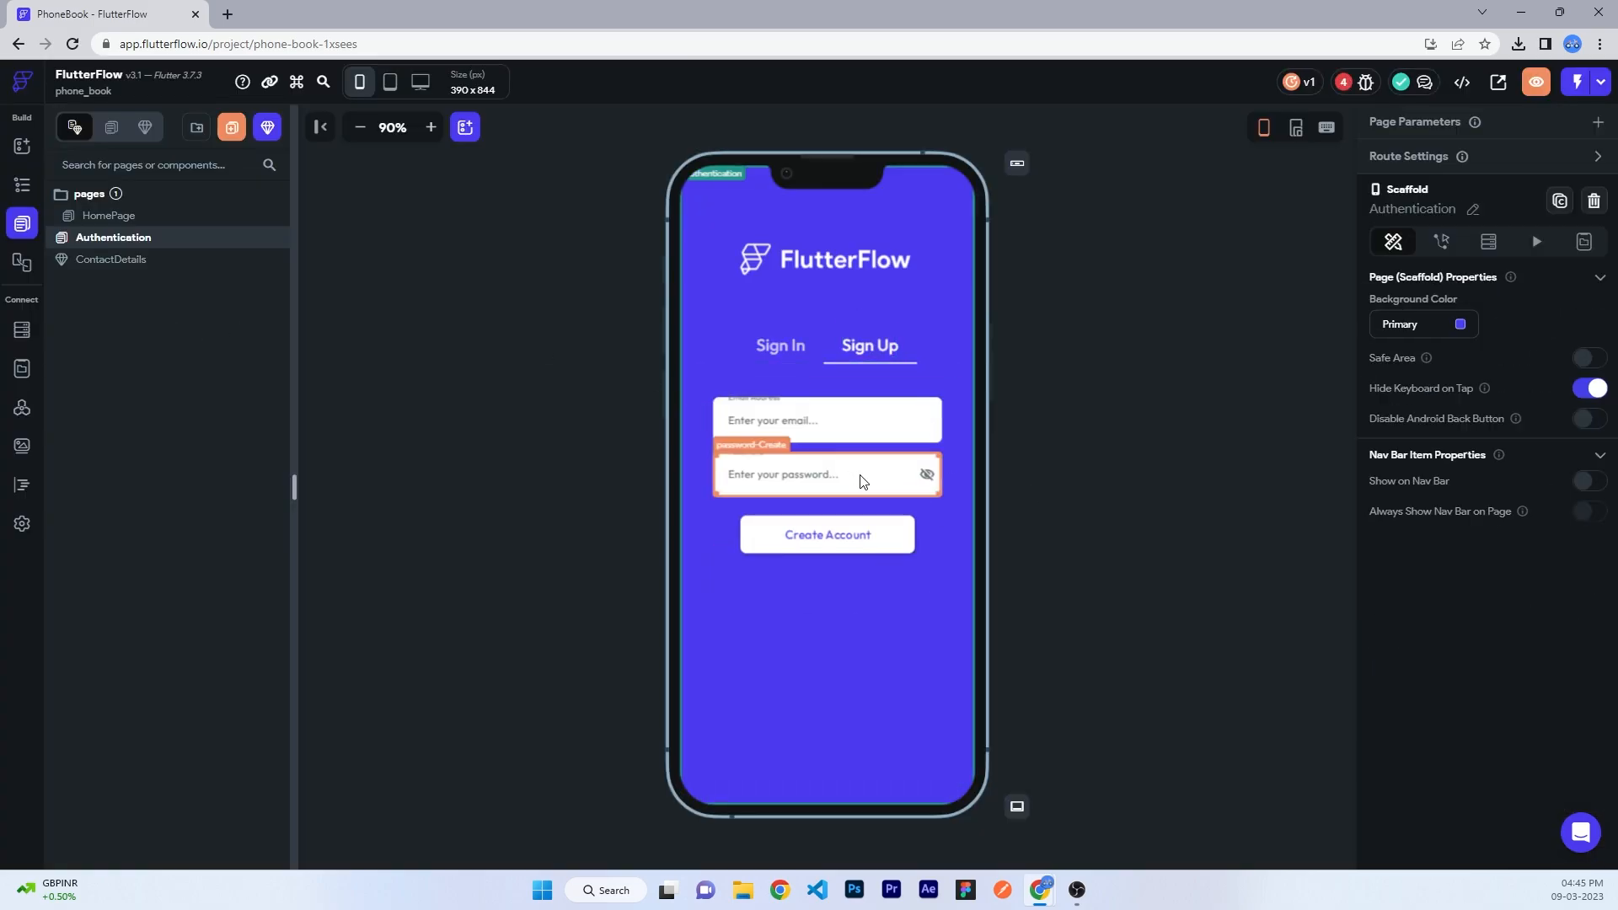
left_click(22, 523)
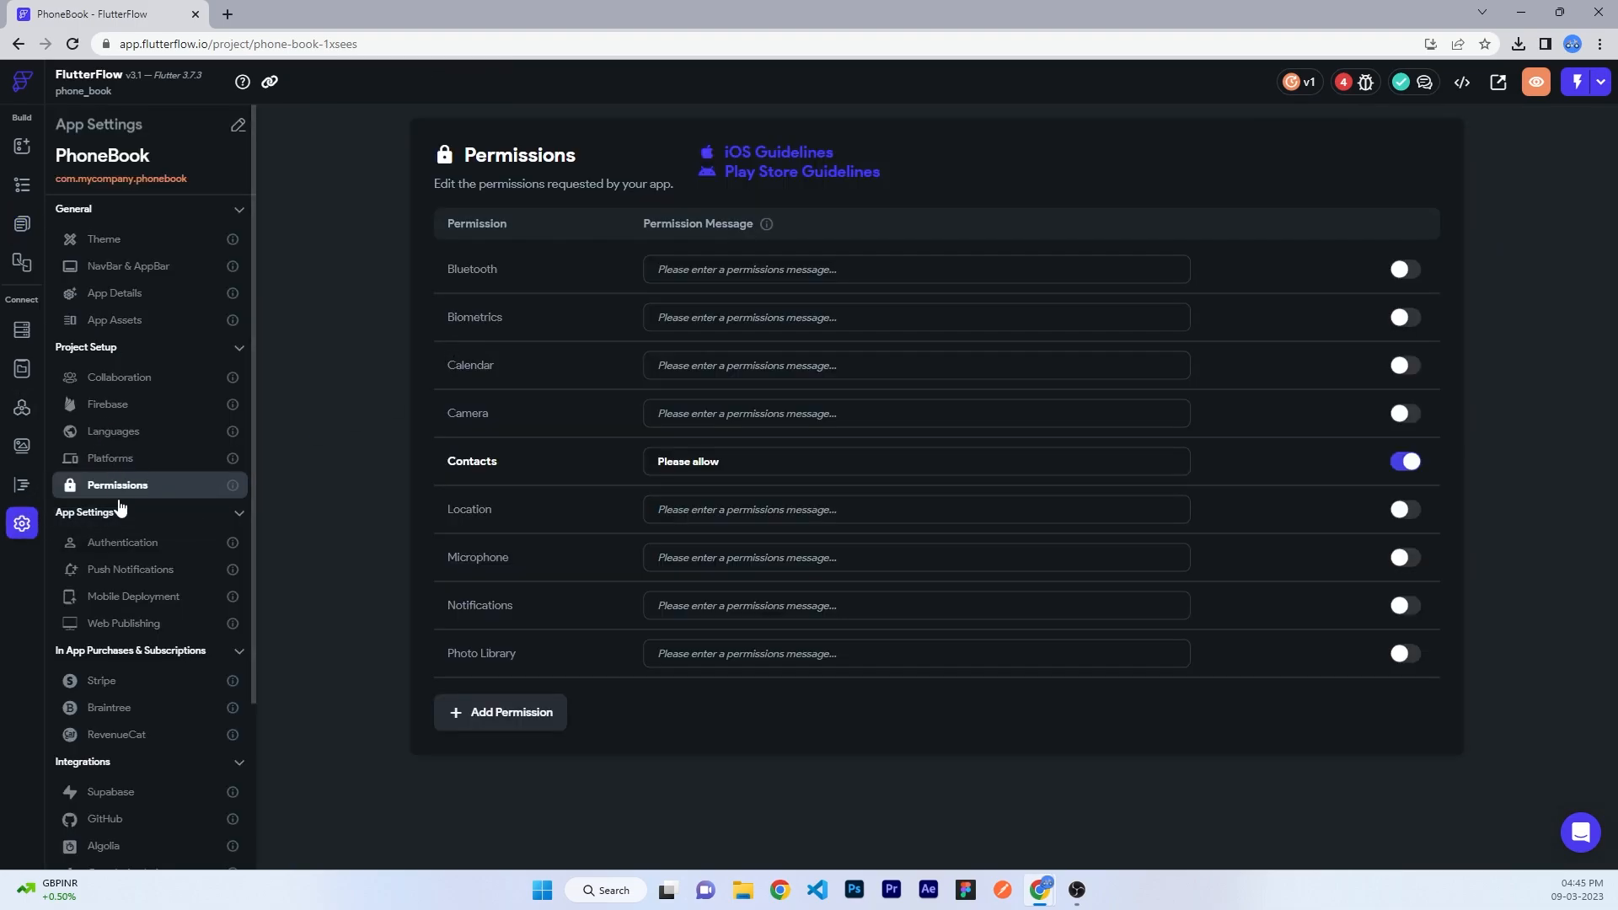
- Enable authentication with Authentication as entry page and HomePage as logged-in page
left_click(122, 542)
left_click(609, 235)
left_click(560, 346)
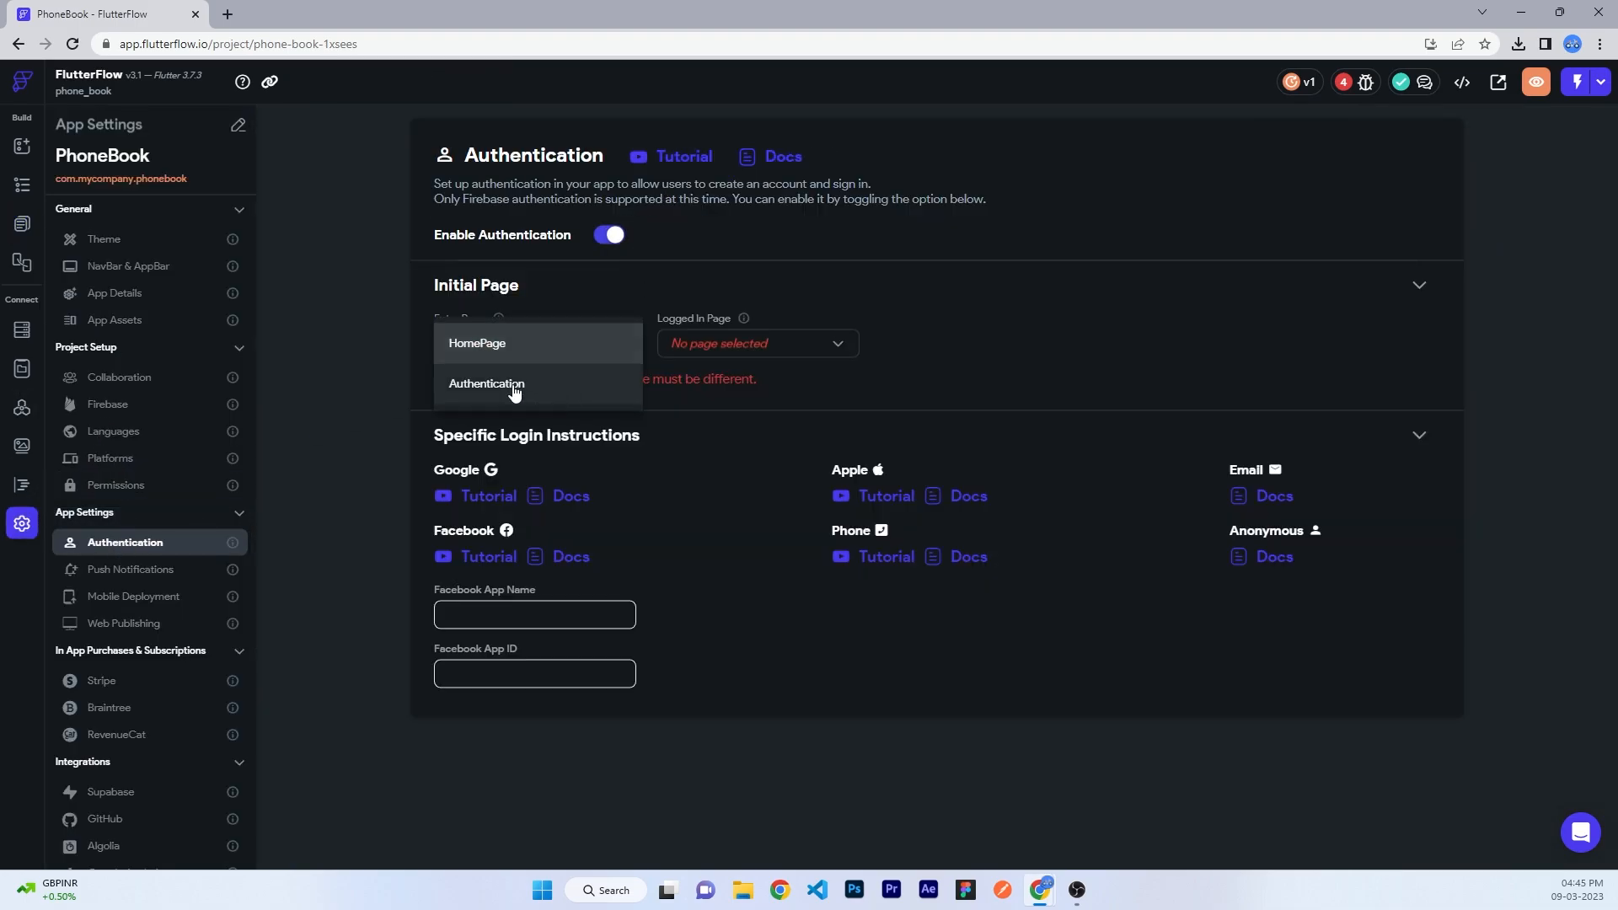
left_click(514, 392)
left_click(765, 344)
left_click(754, 344)
- Inspect the Sign In button and the email fields on both tabs of the Authentication page
left_click(22, 224)
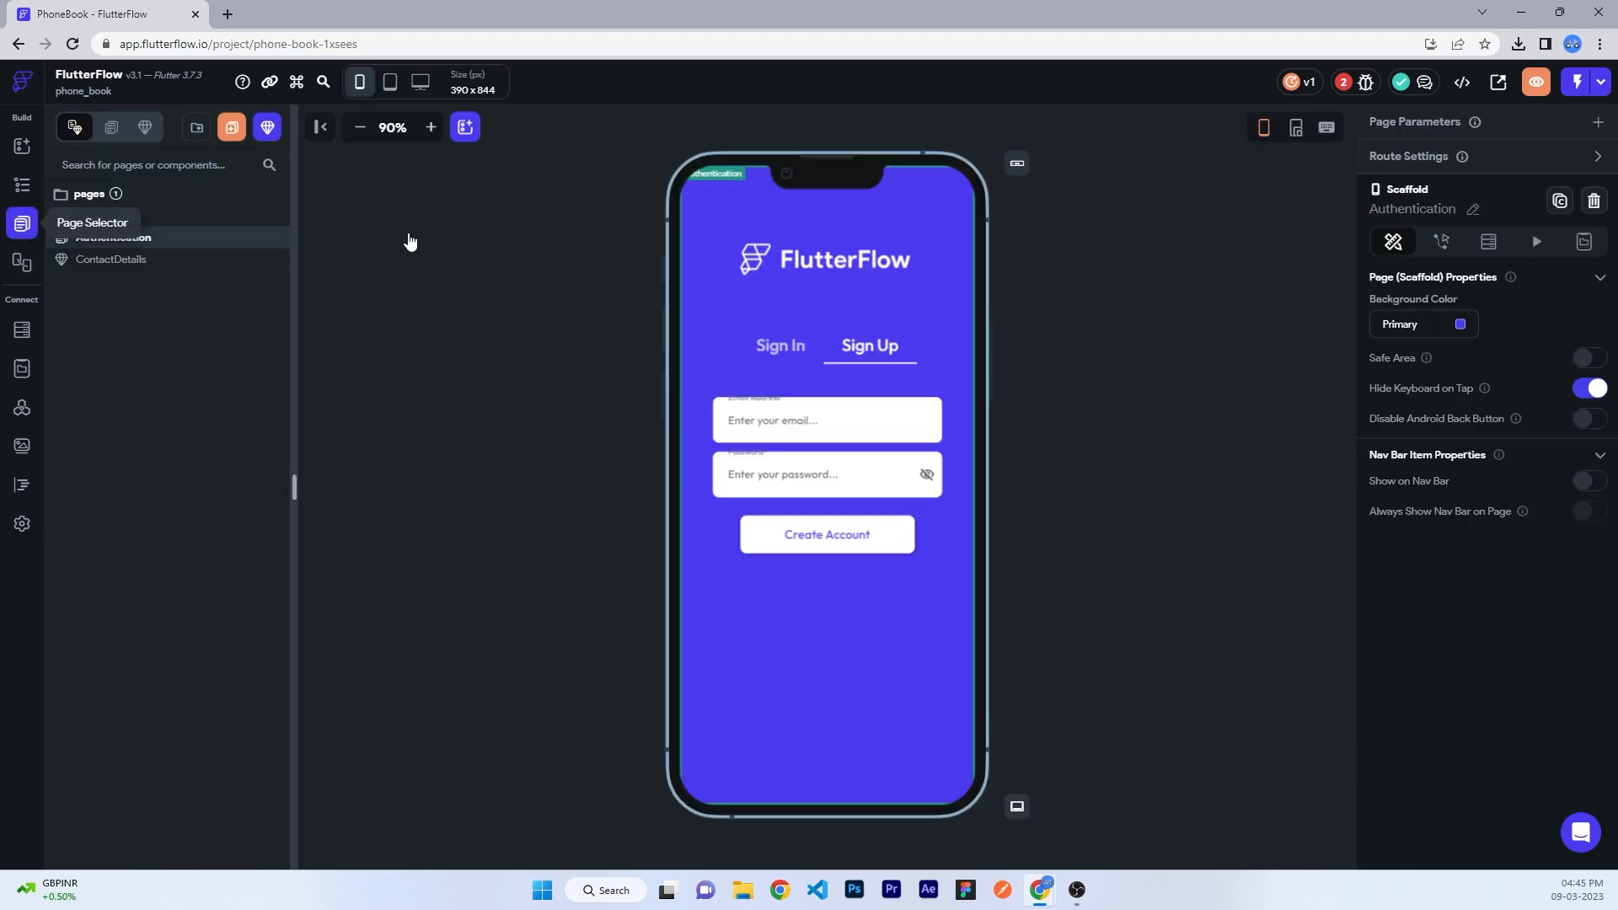
left_click(830, 534)
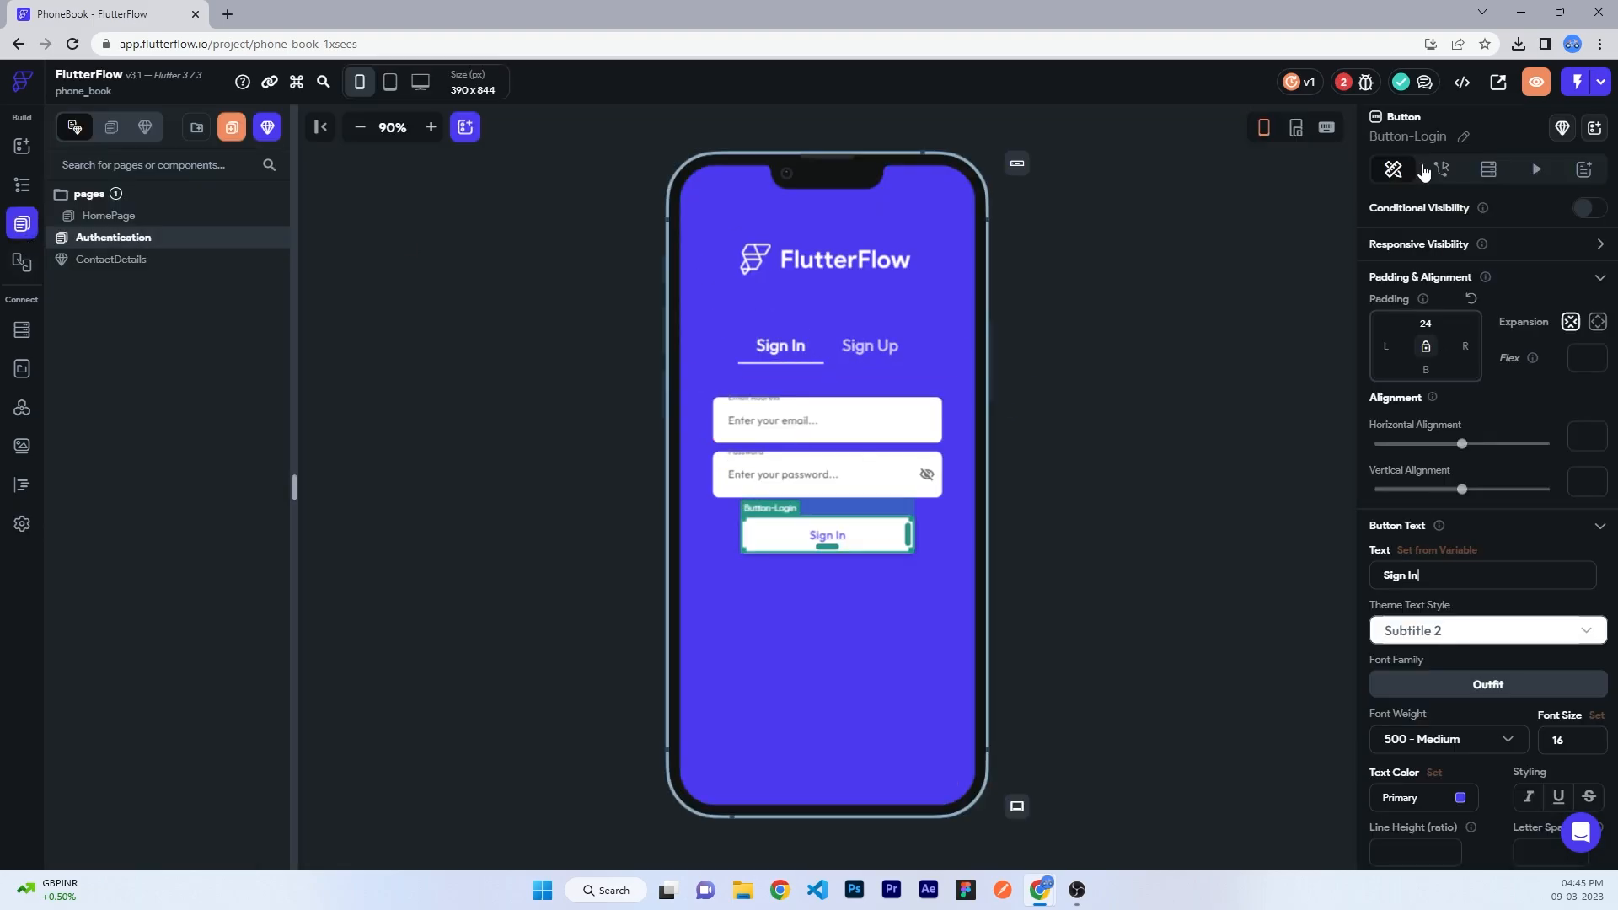
left_click(813, 431)
left_click(872, 352)
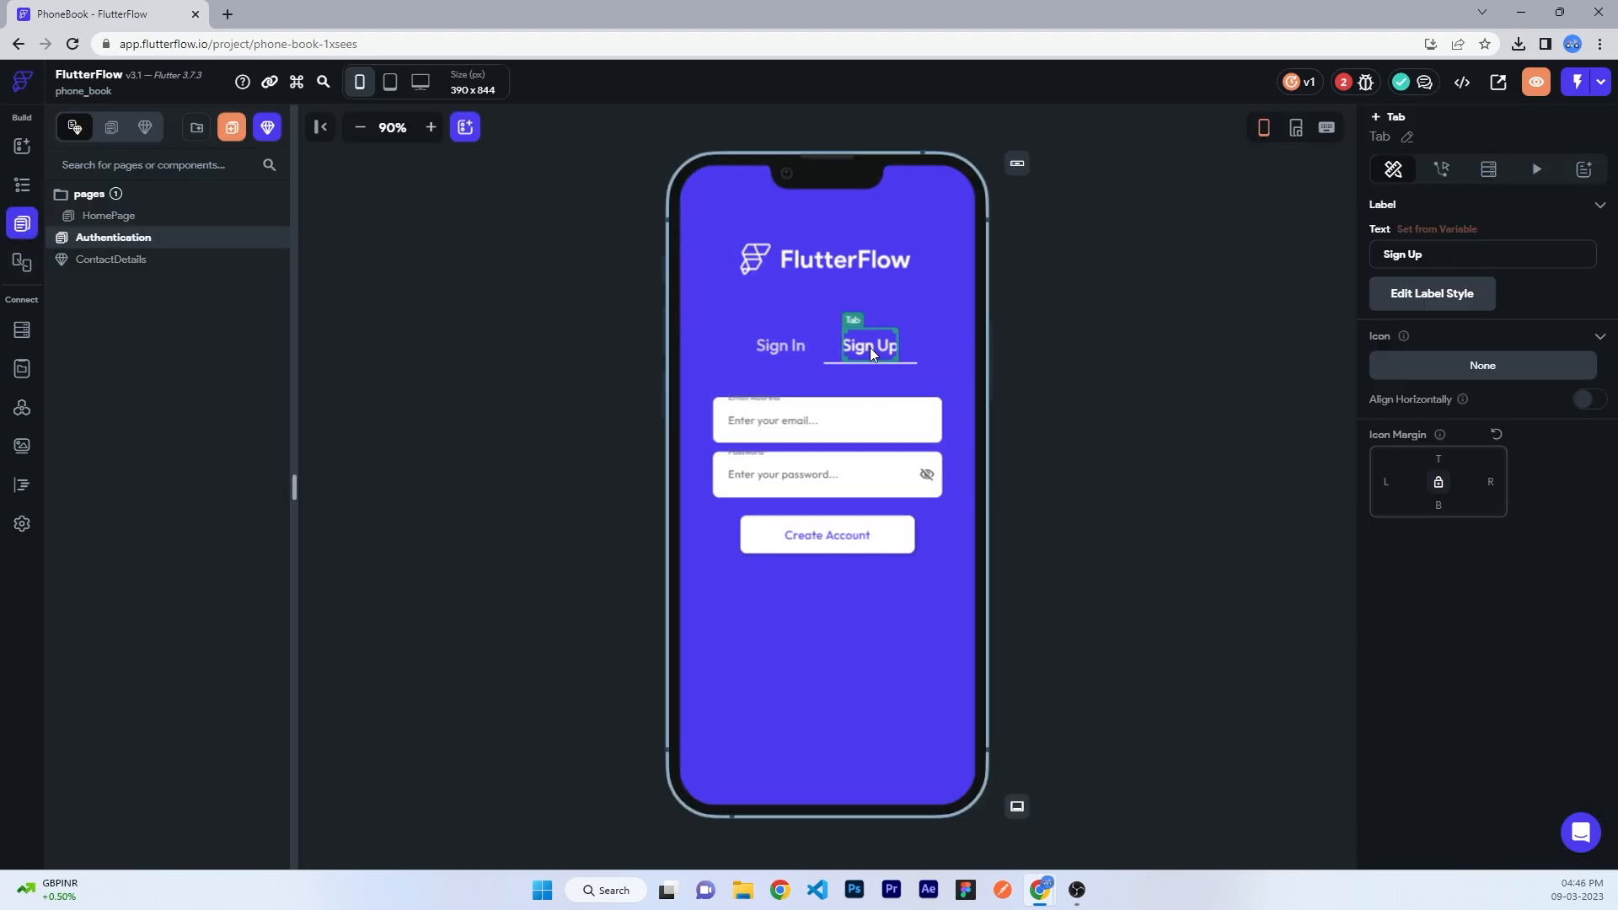
left_click(813, 420)
left_click(1267, 438)
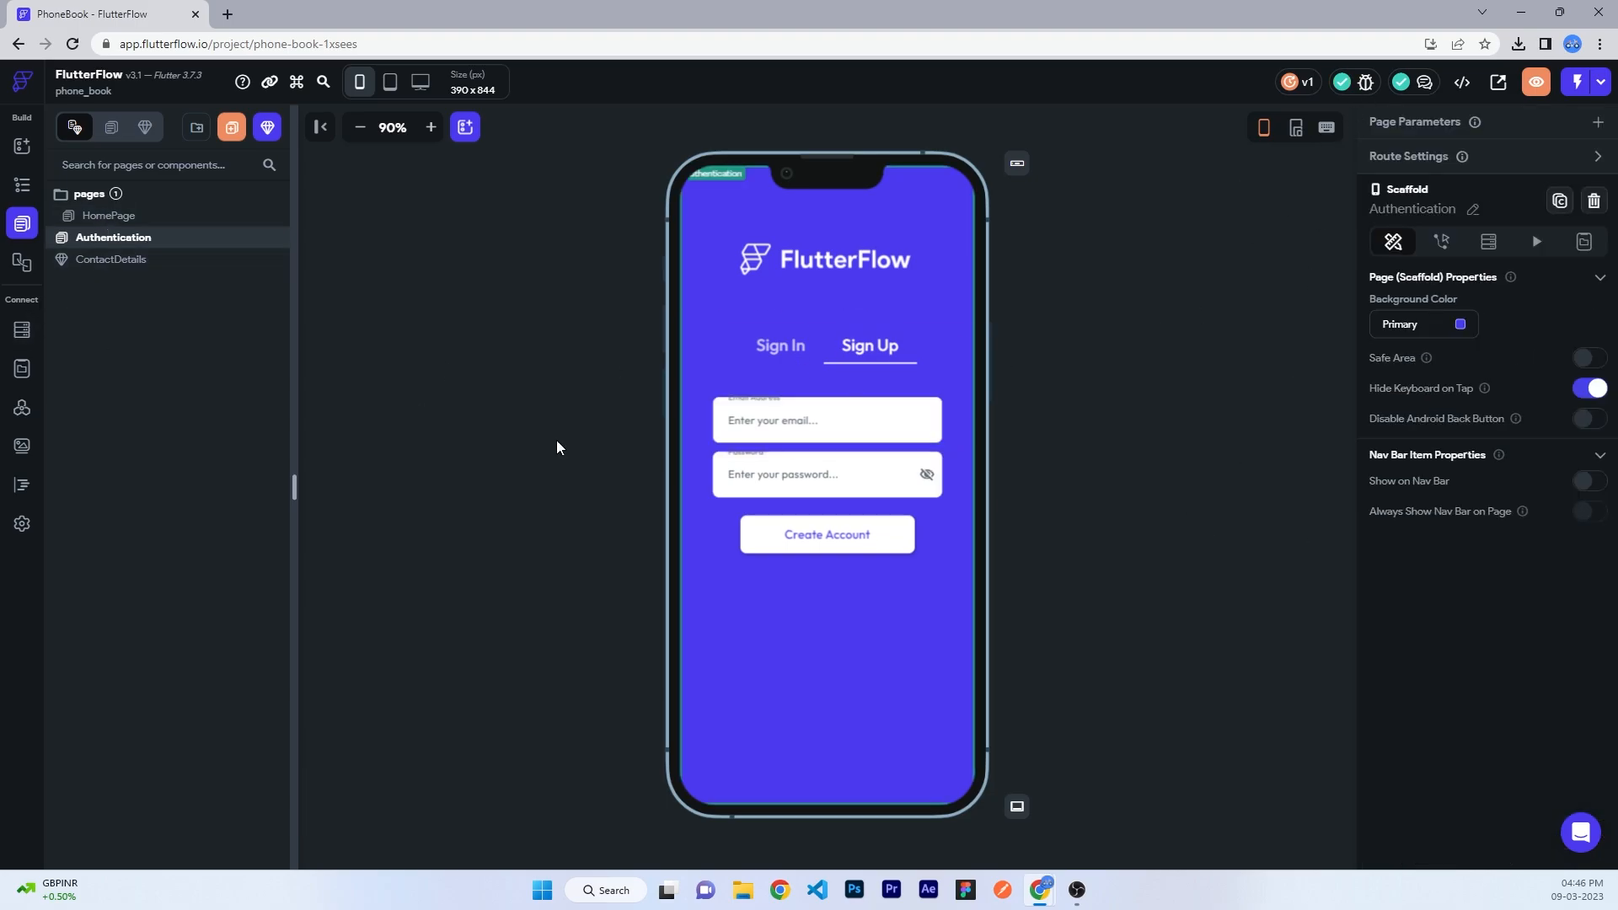
- Review the Sign In and Create Account buttons' auth actions, then open Firestore to create a collection
left_click(780, 345)
left_click(826, 535)
left_click(1440, 169)
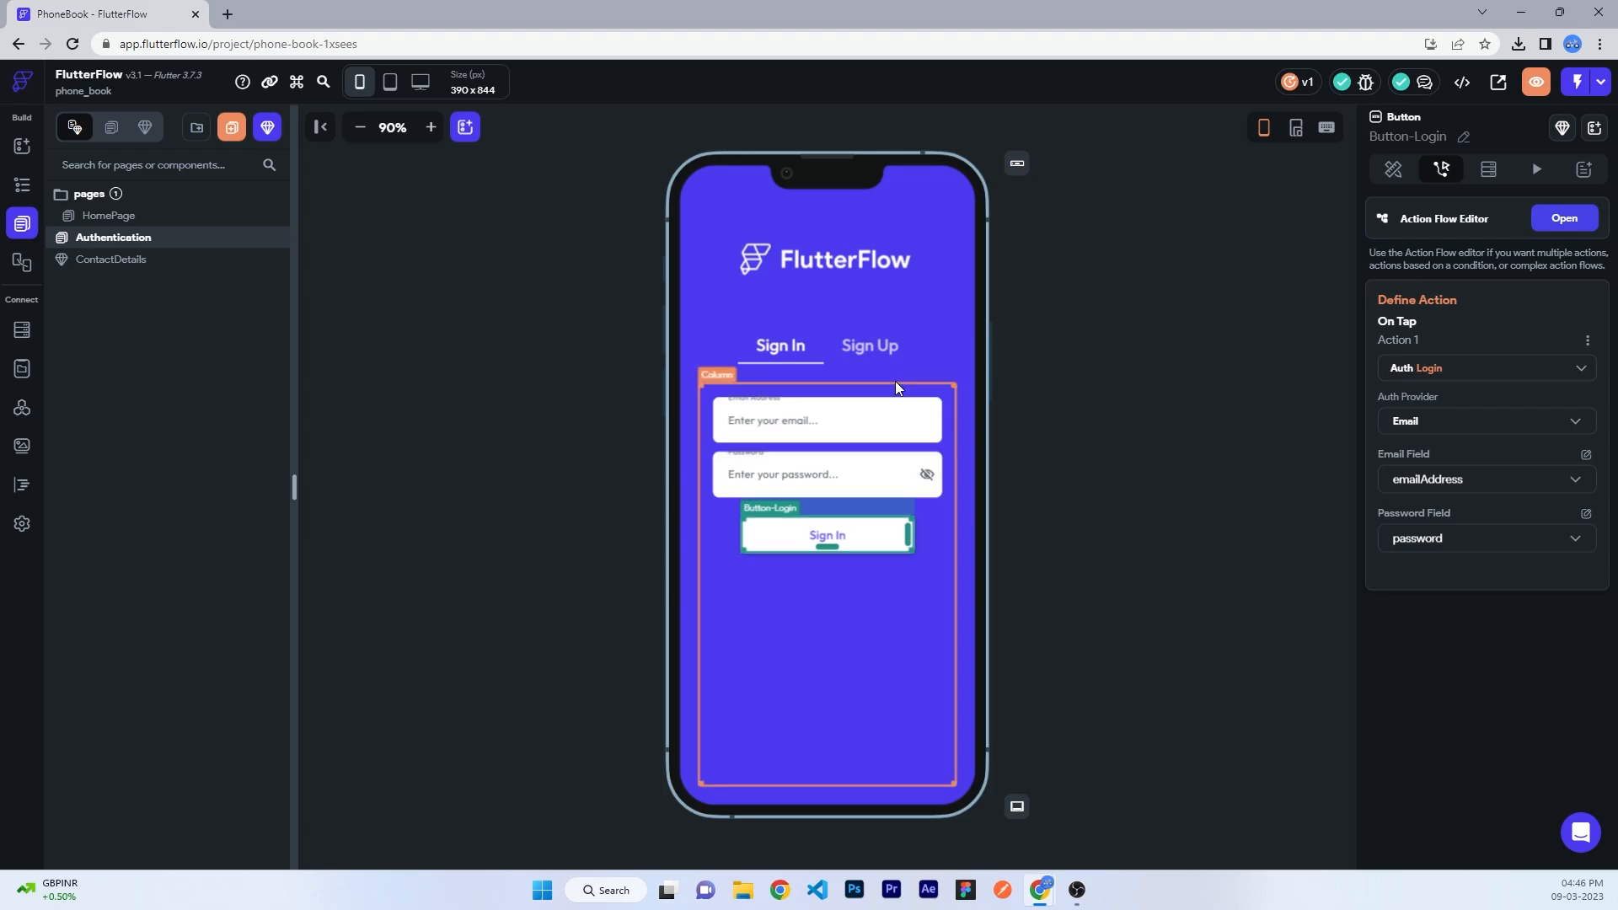
left_click(869, 346)
left_click(826, 535)
left_click(1431, 170)
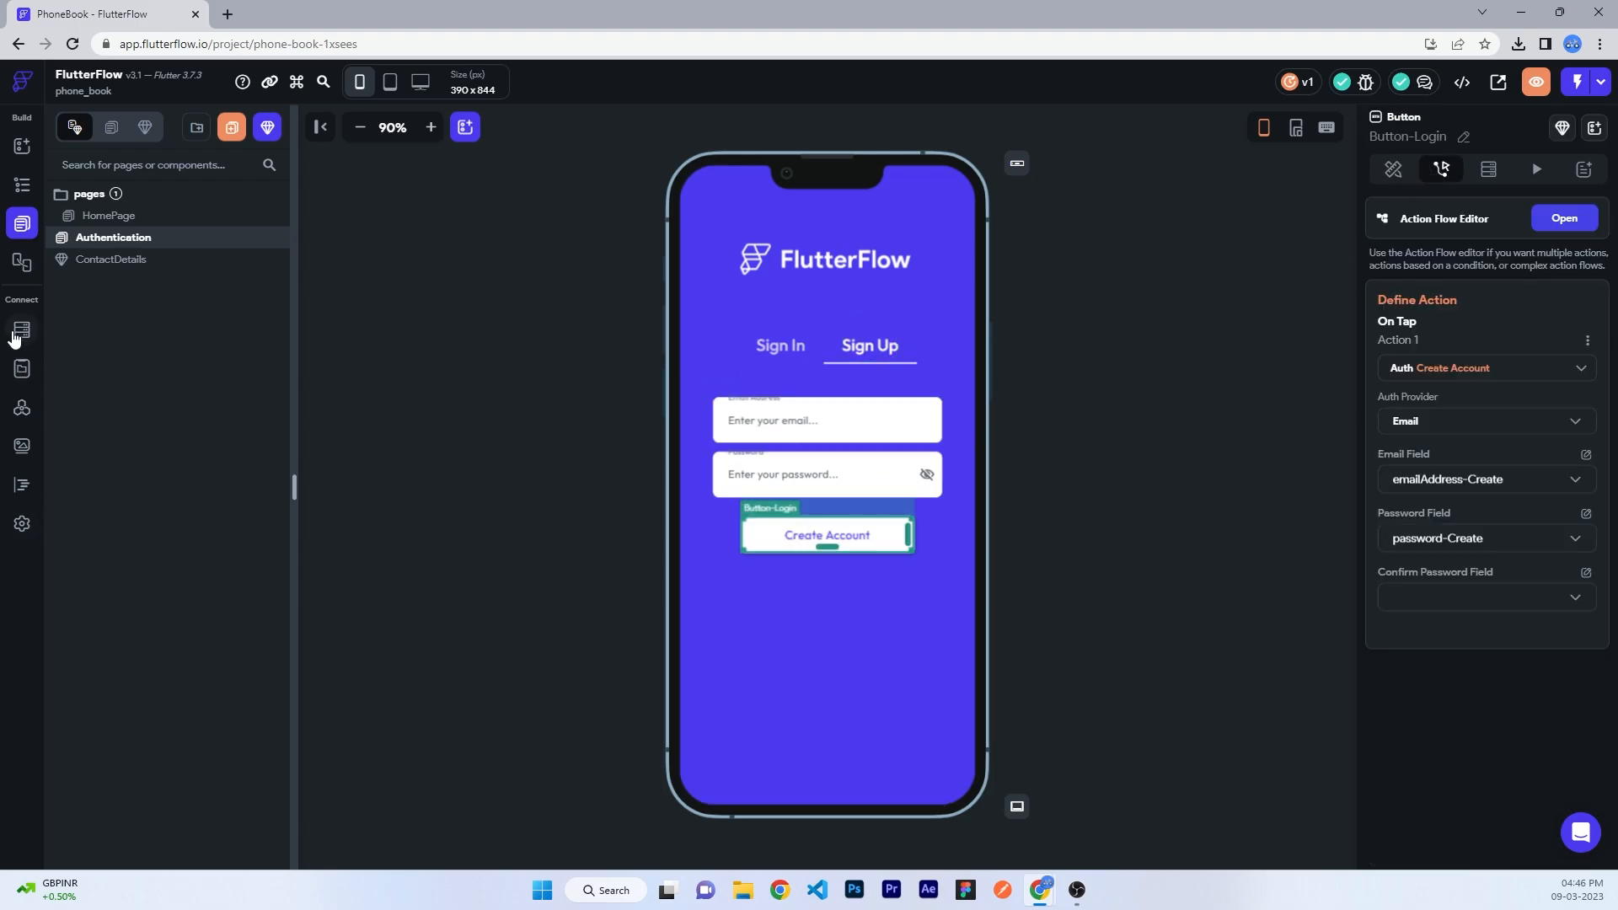
left_click(20, 330)
- Create a 'users' collection prepopulated with the default user fields
left_click(960, 628)
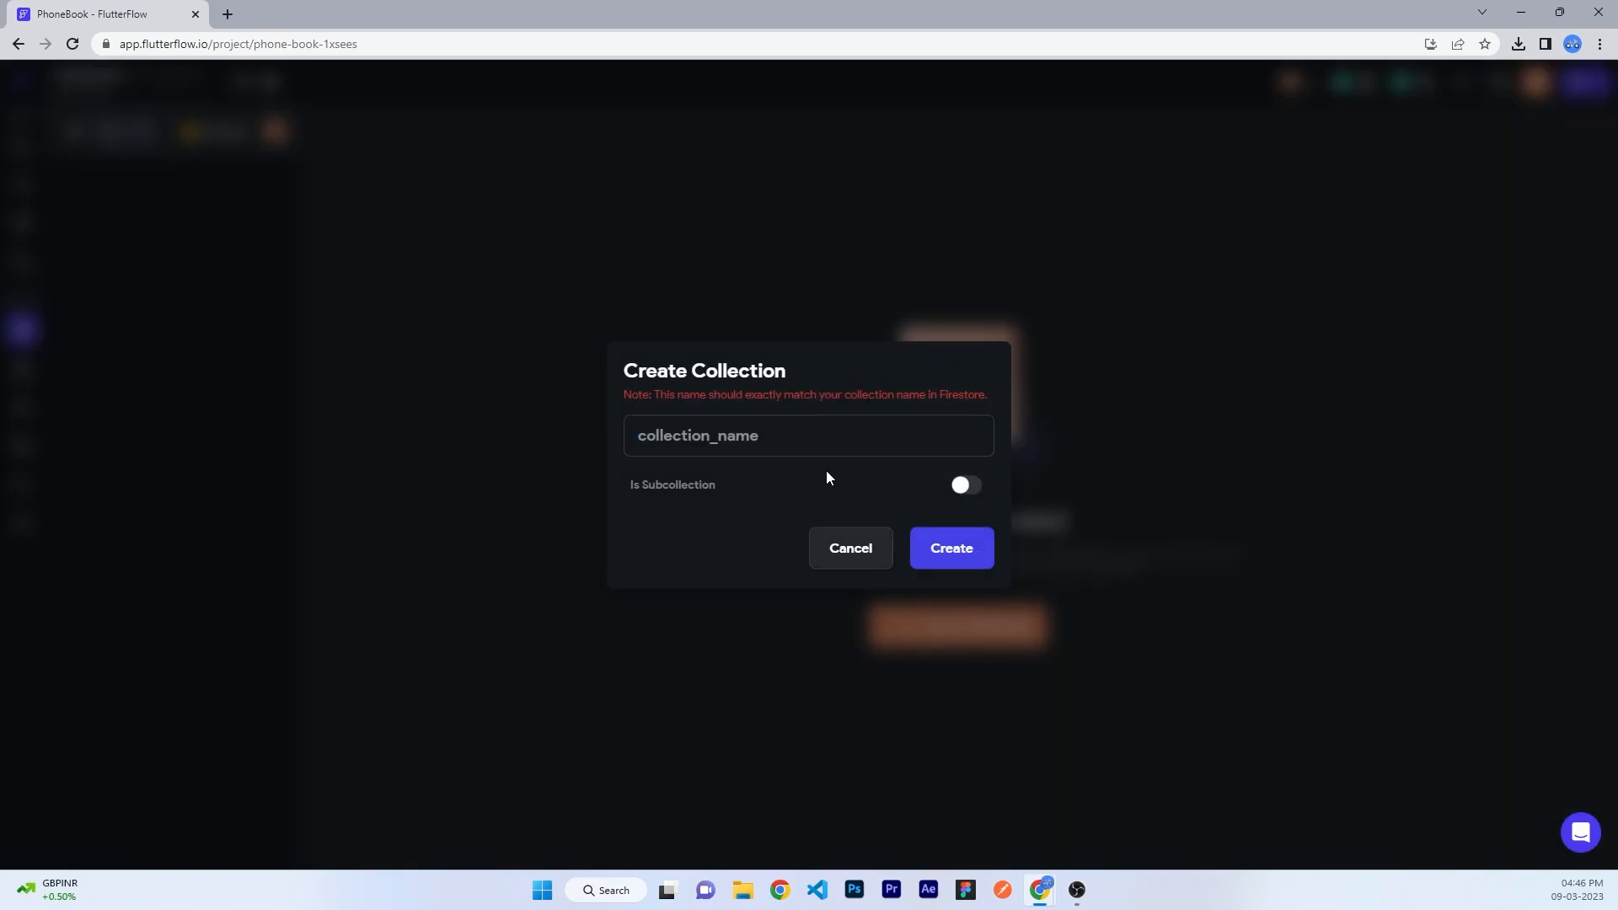
type("users")
left_click(949, 539)
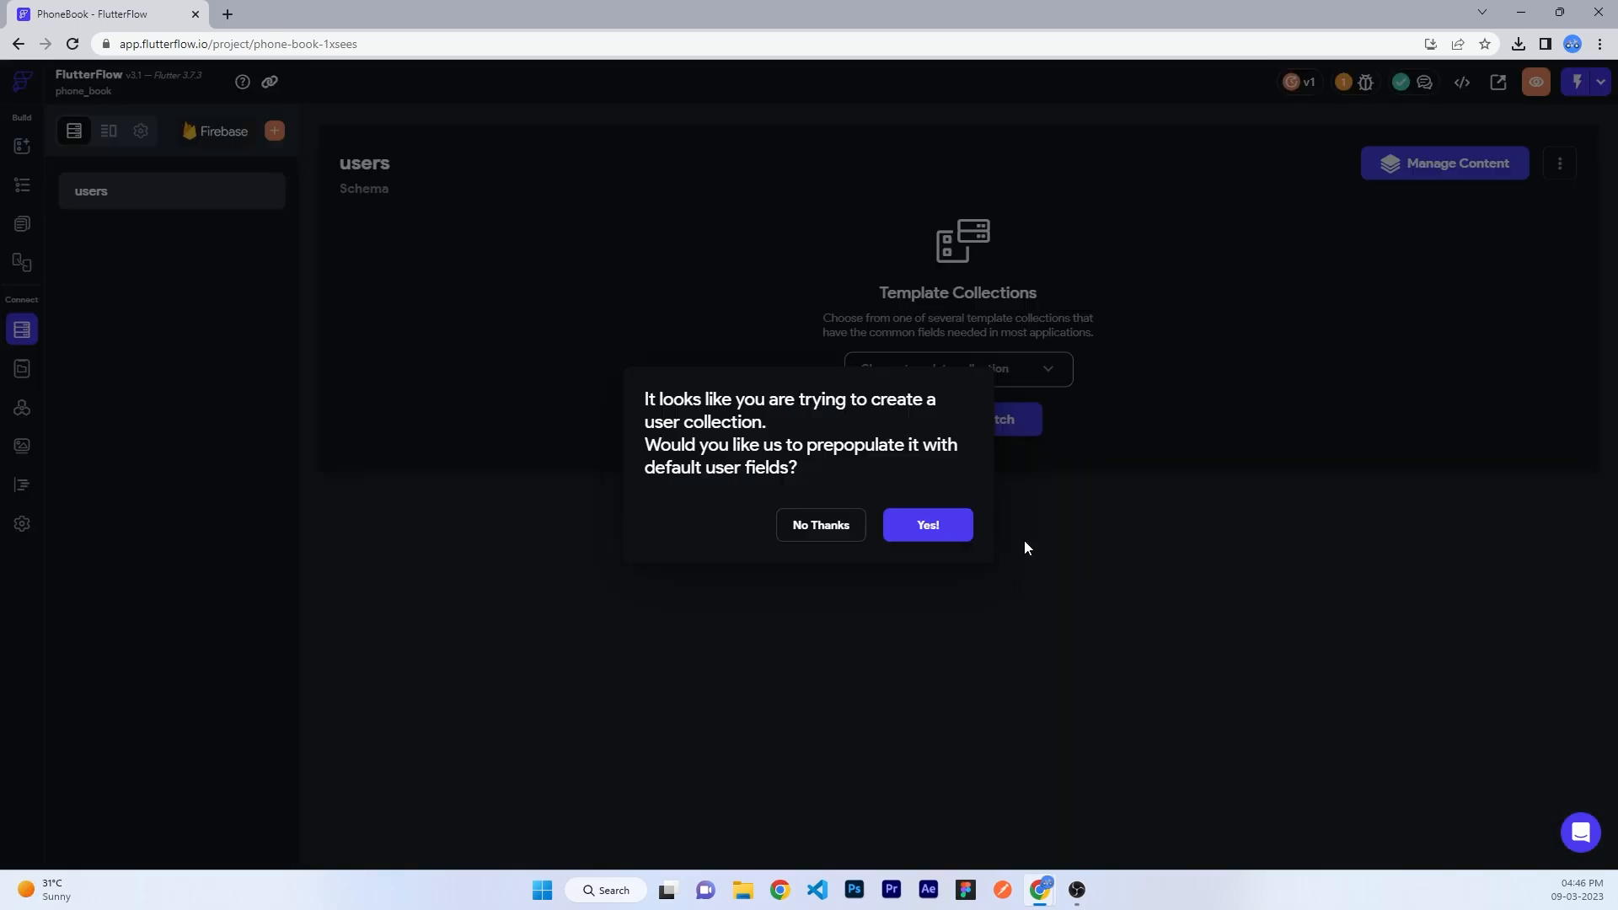
left_click(947, 521)
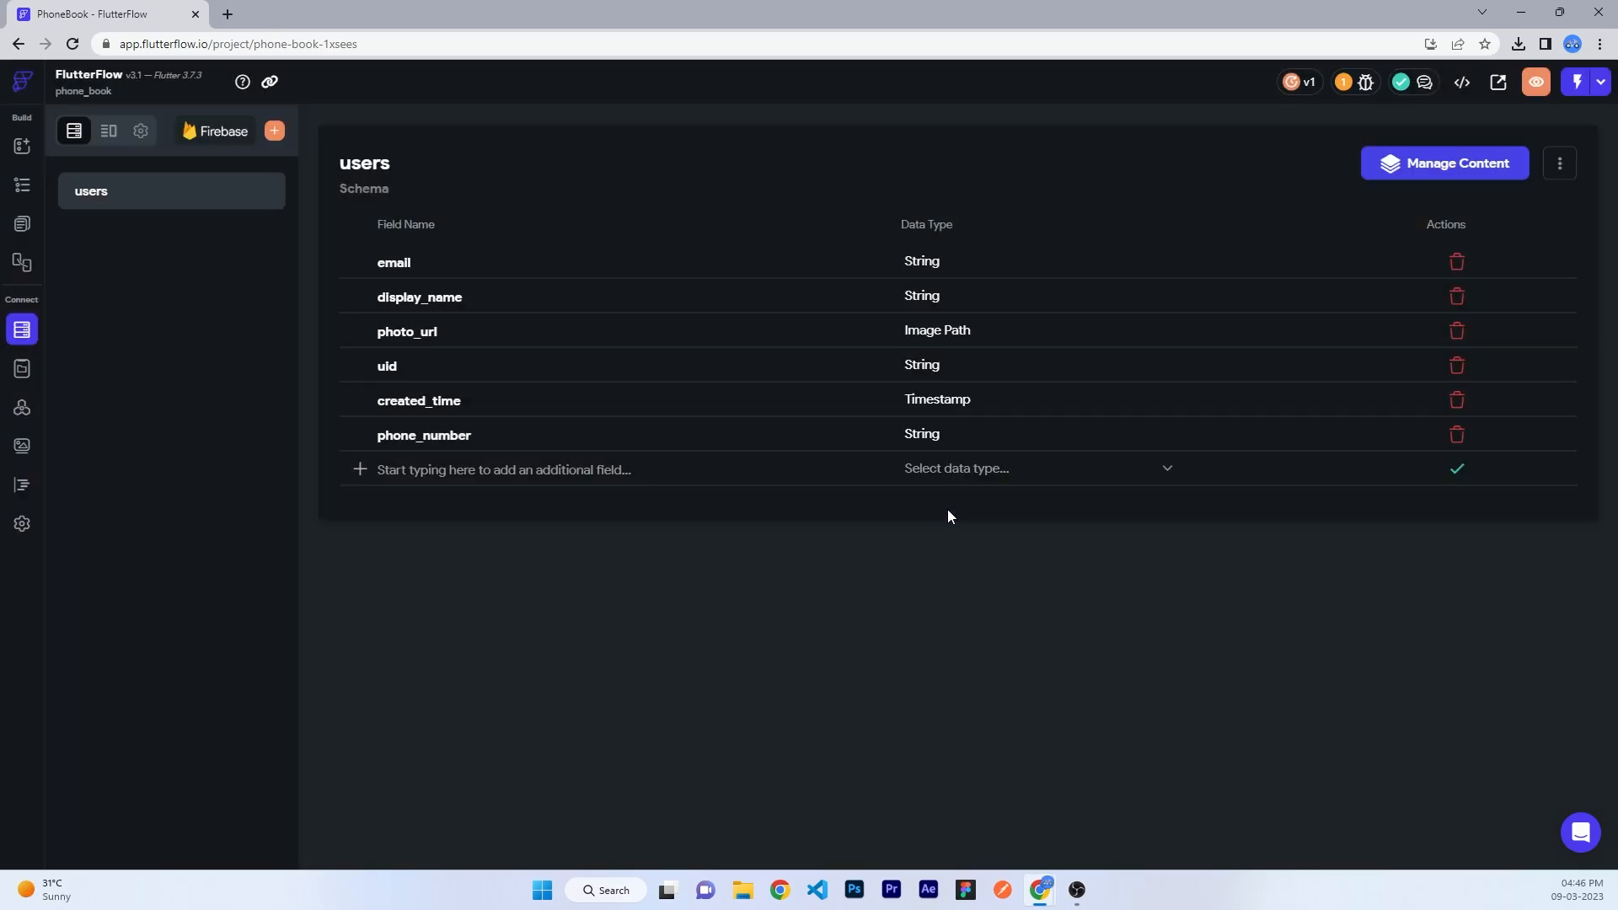
- Add a 'contacts' collection as a subcollection of users
left_click(274, 131)
type("contacts")
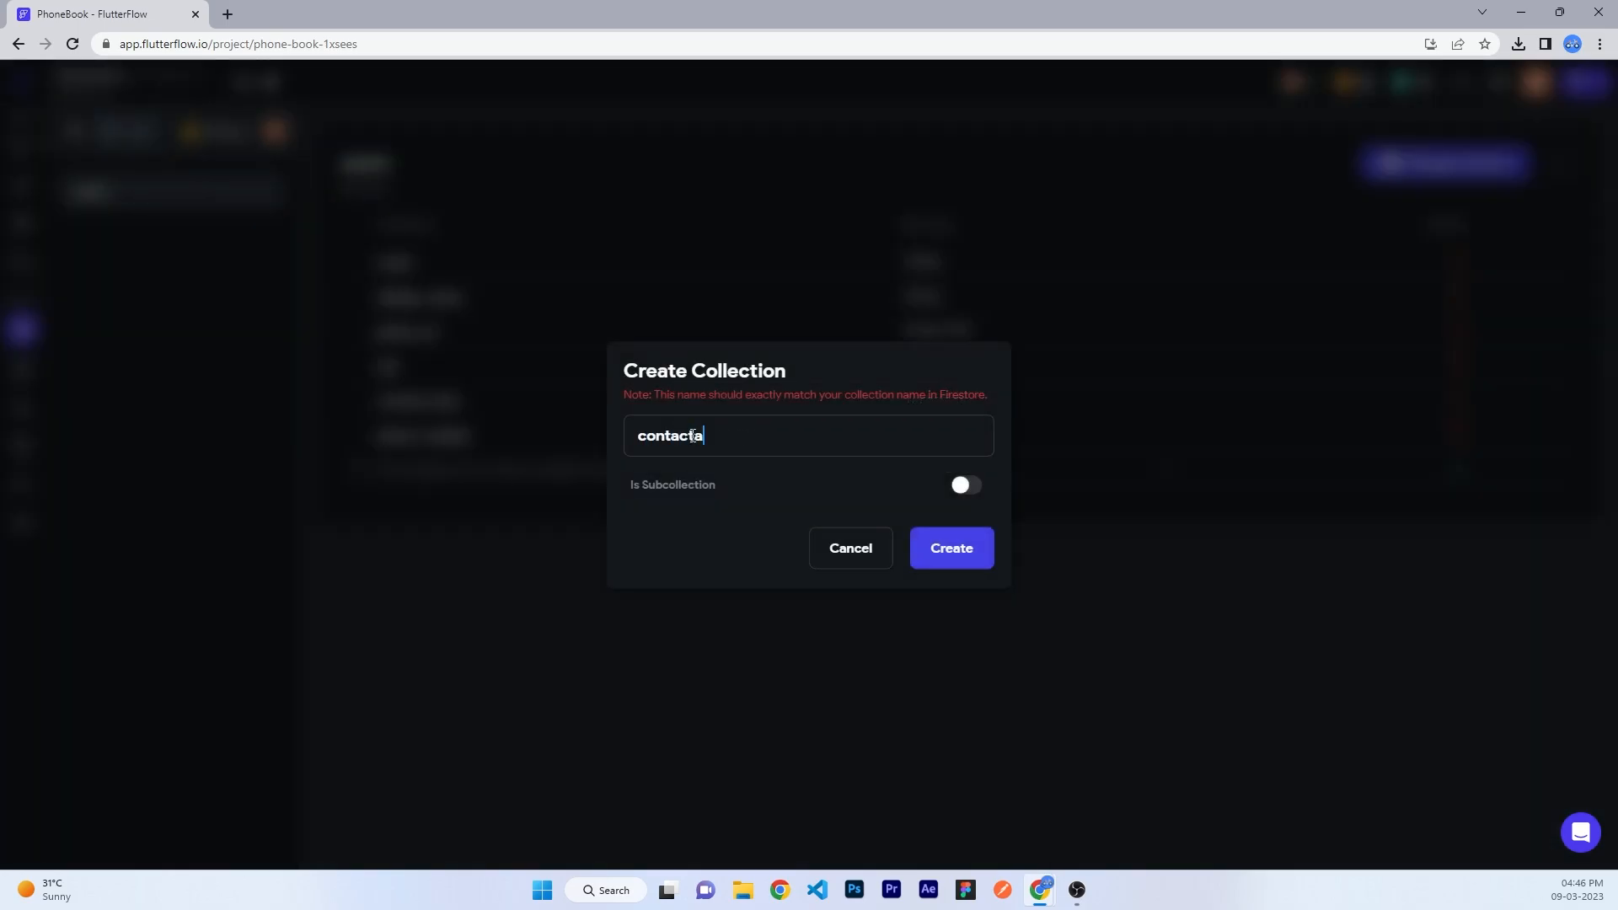
left_click(973, 486)
left_click(852, 408)
left_click(859, 446)
left_click(972, 570)
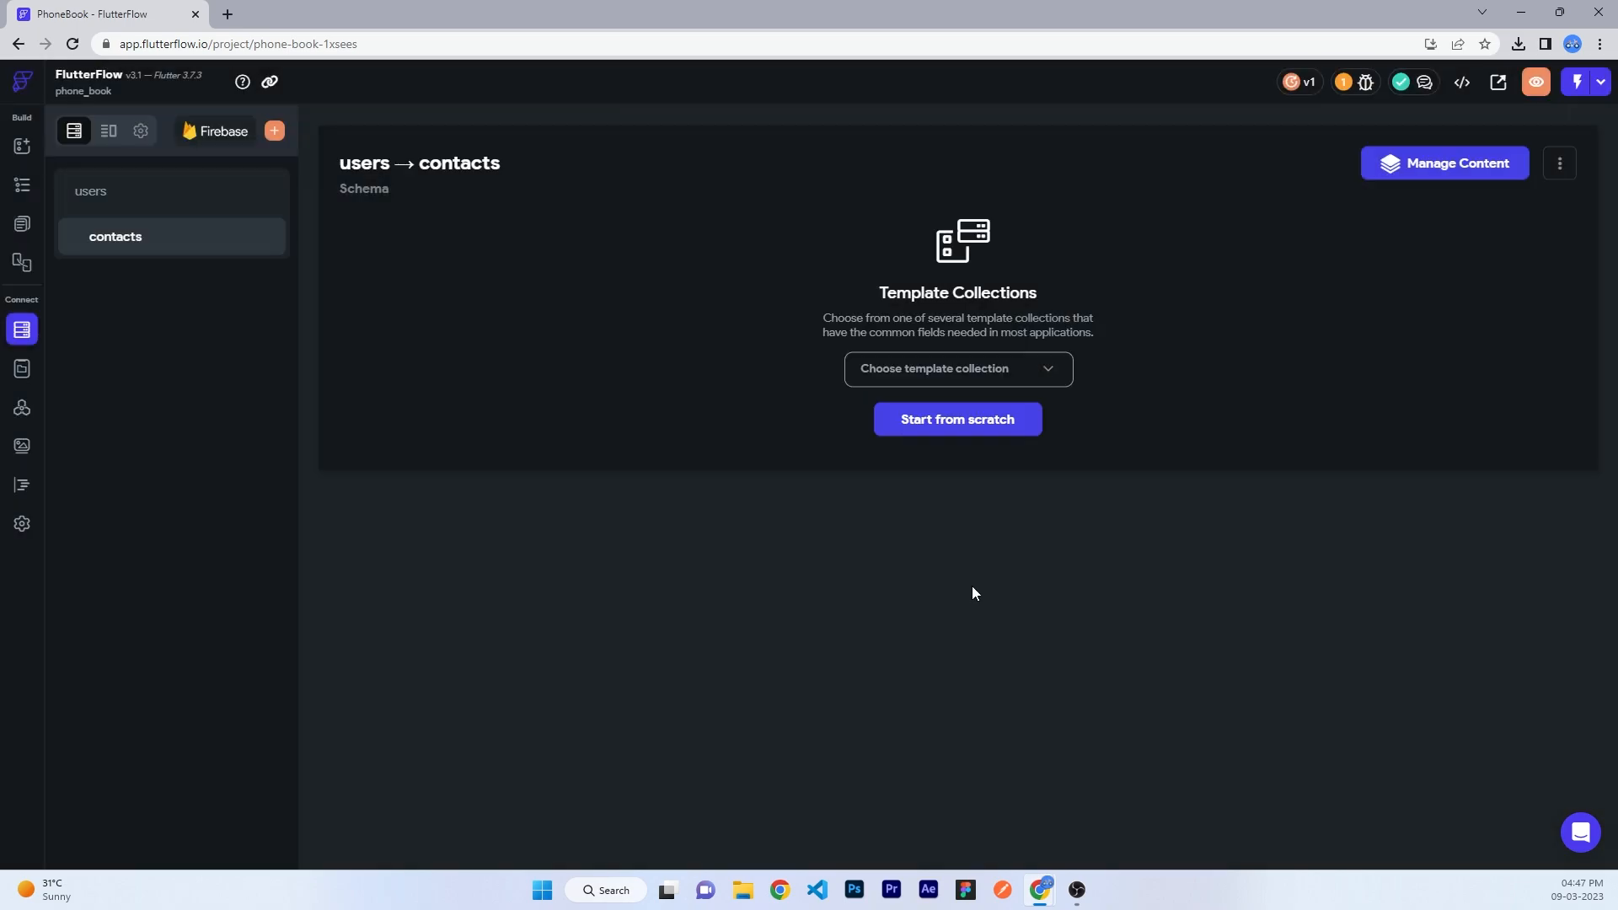
left_click(117, 138)
left_click(926, 642)
- Create the phoneRecords data type with a String field 'name'
type("phoneRecords")
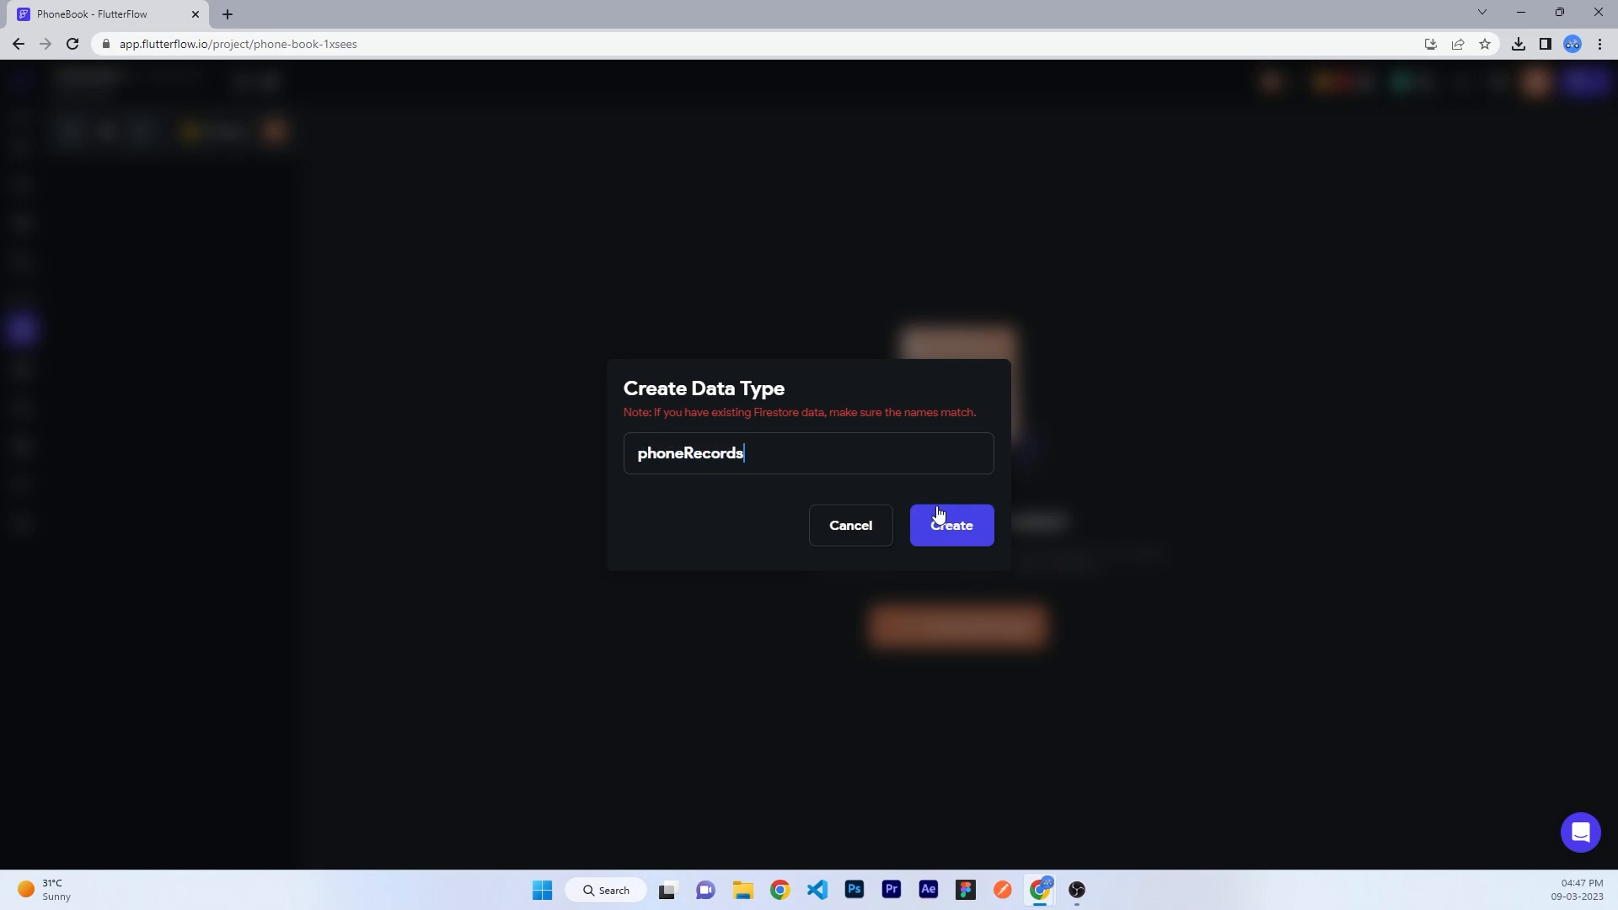
left_click(938, 513)
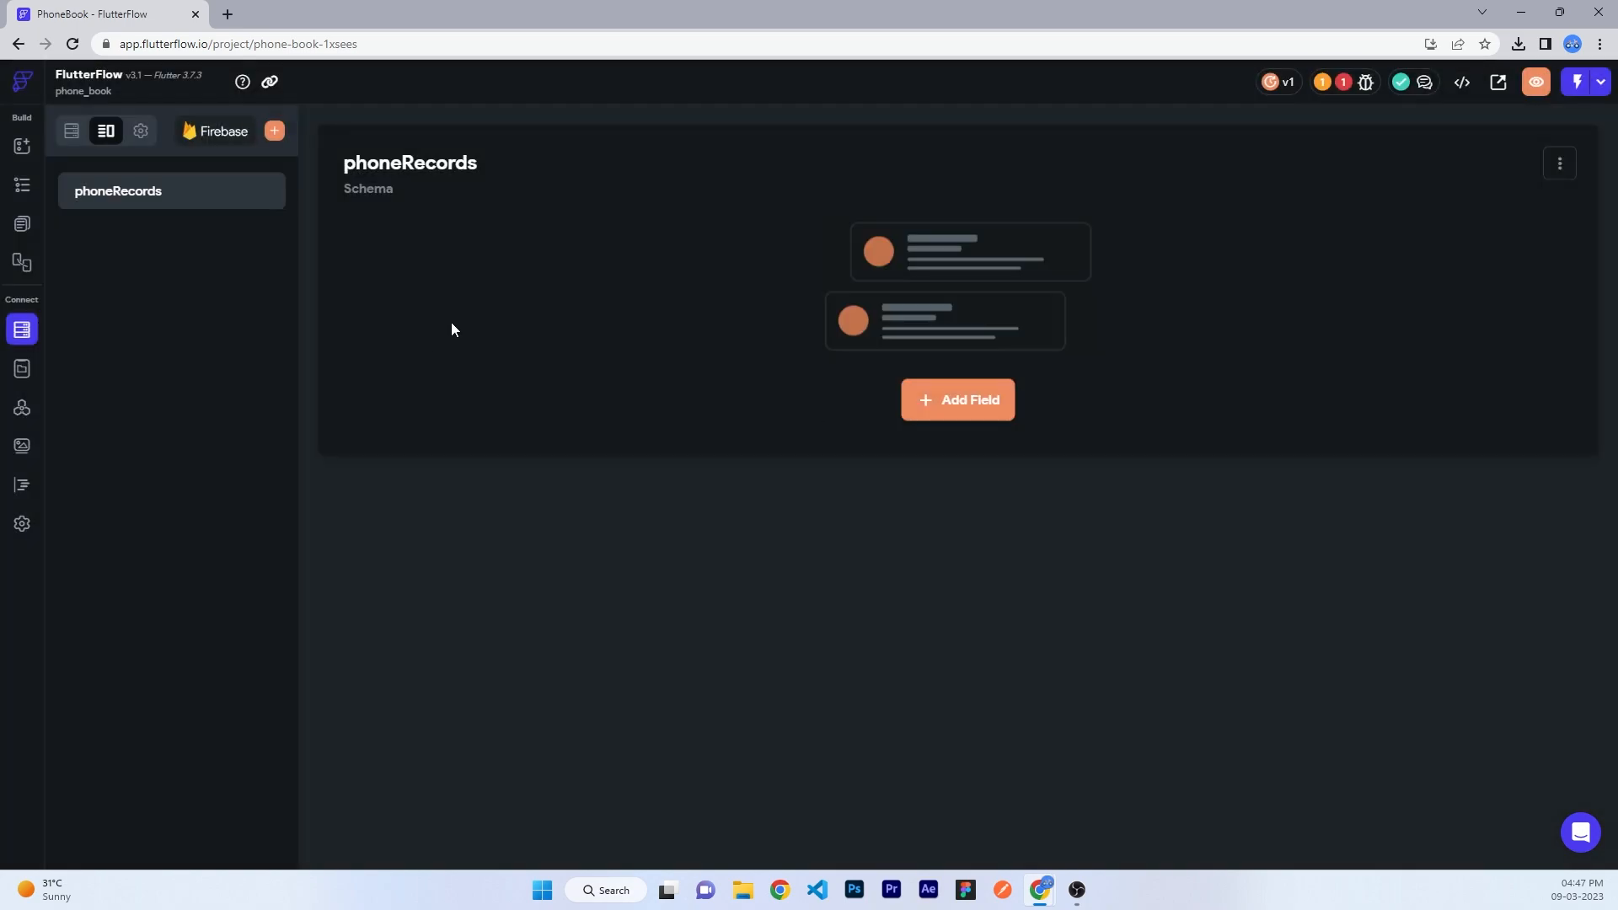
left_click(913, 411)
type("name")
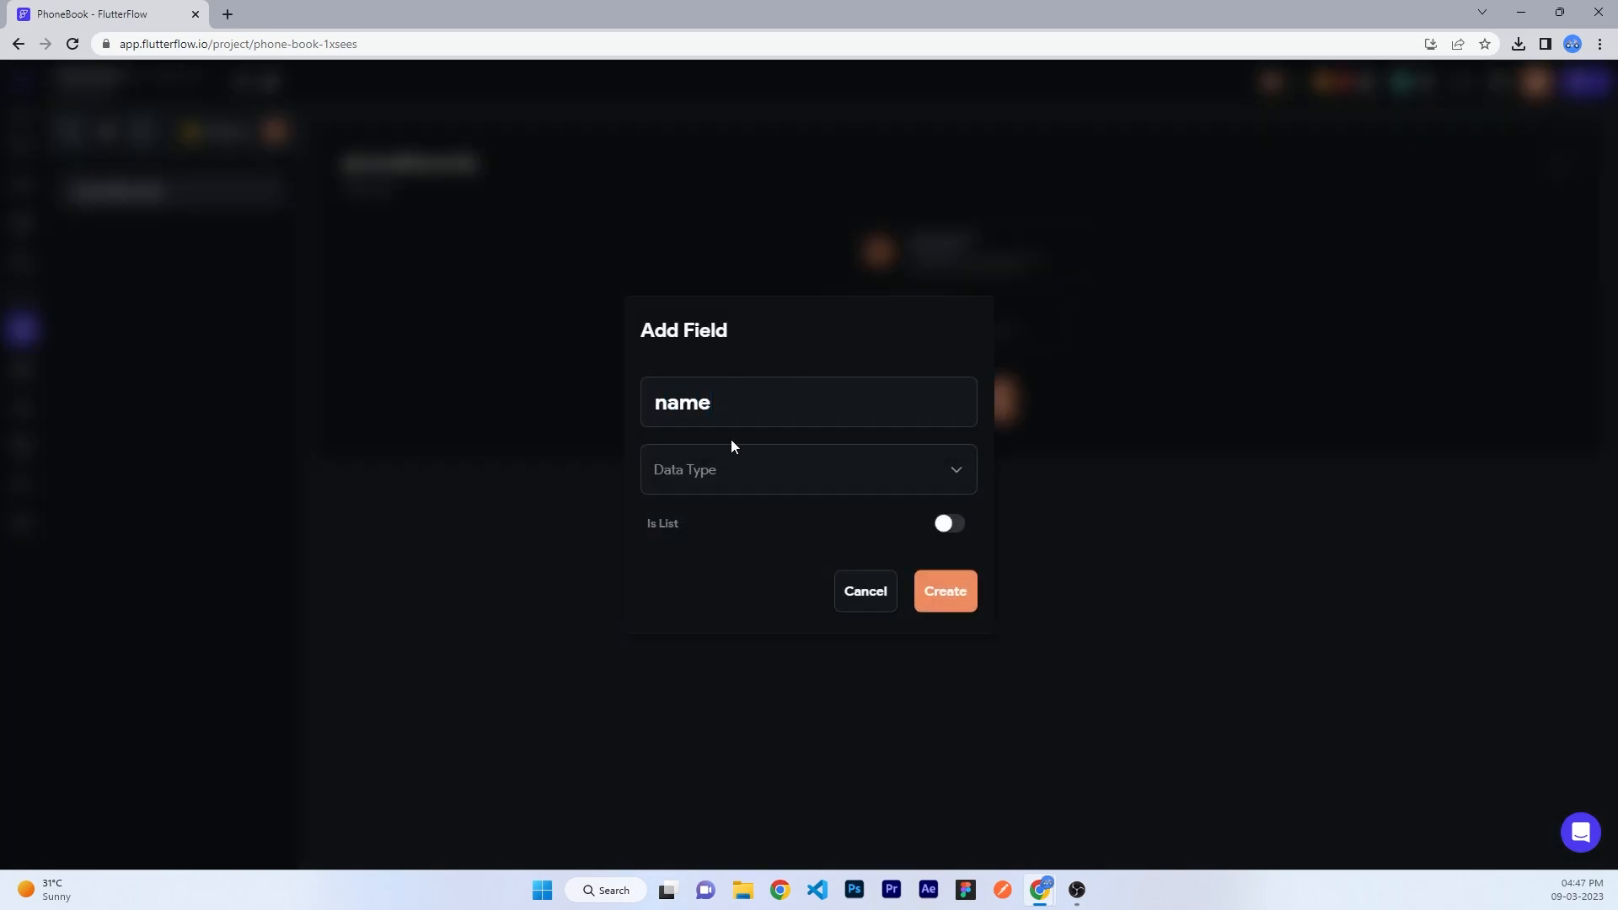
left_click(767, 471)
left_click(720, 446)
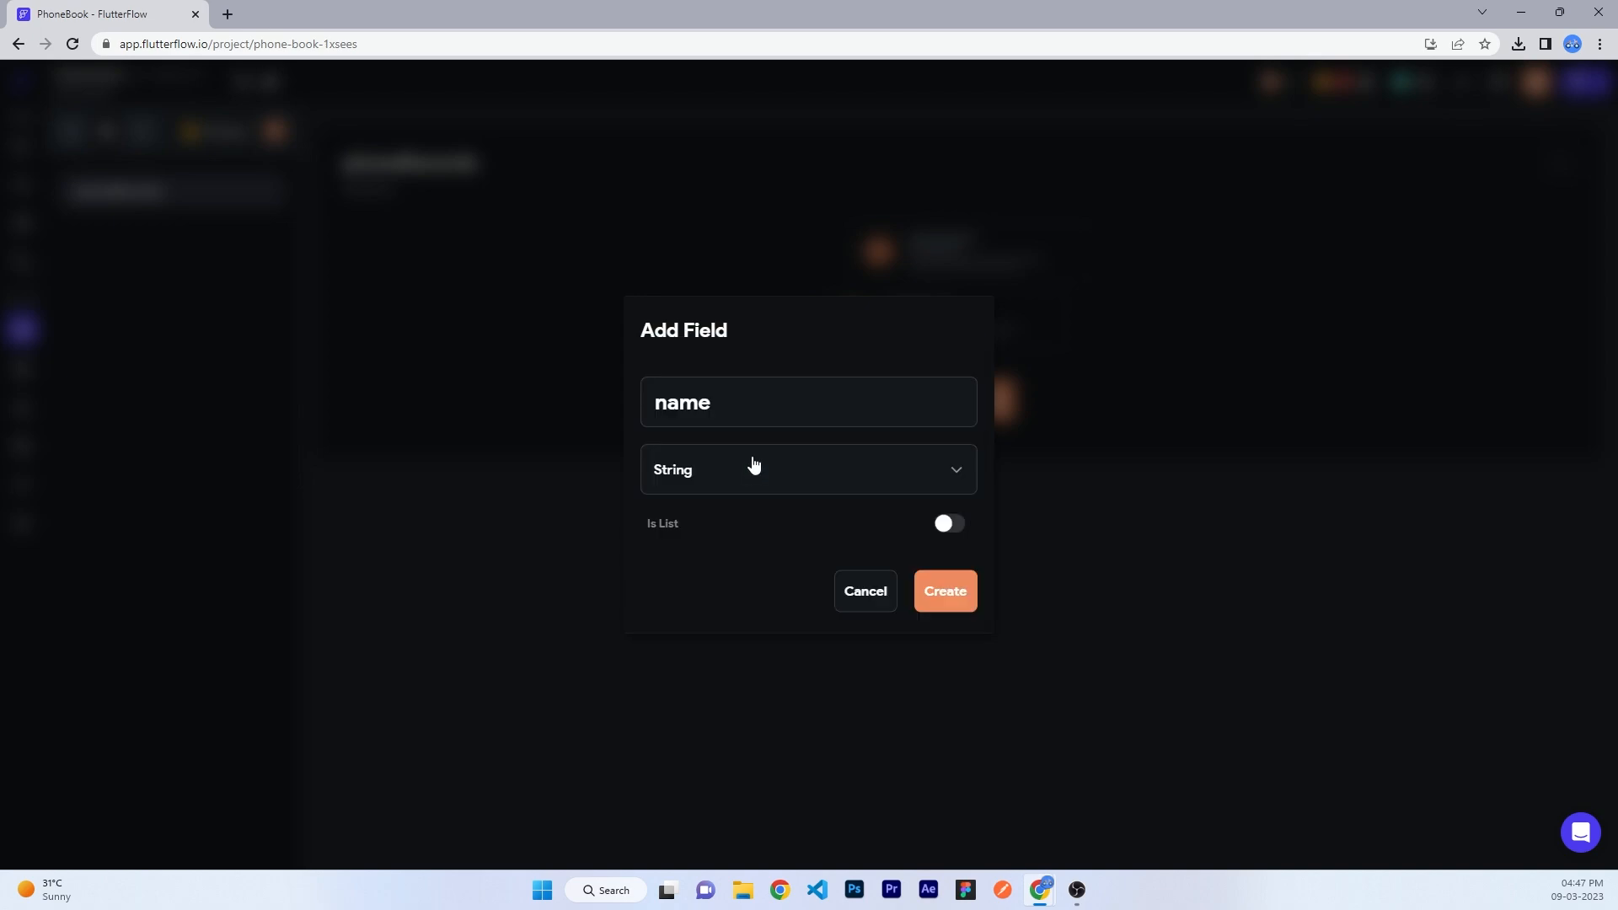
left_click(944, 594)
- Add String fields 'phone' and 'avatar' to phoneRecords
left_click(453, 344)
type("phon")
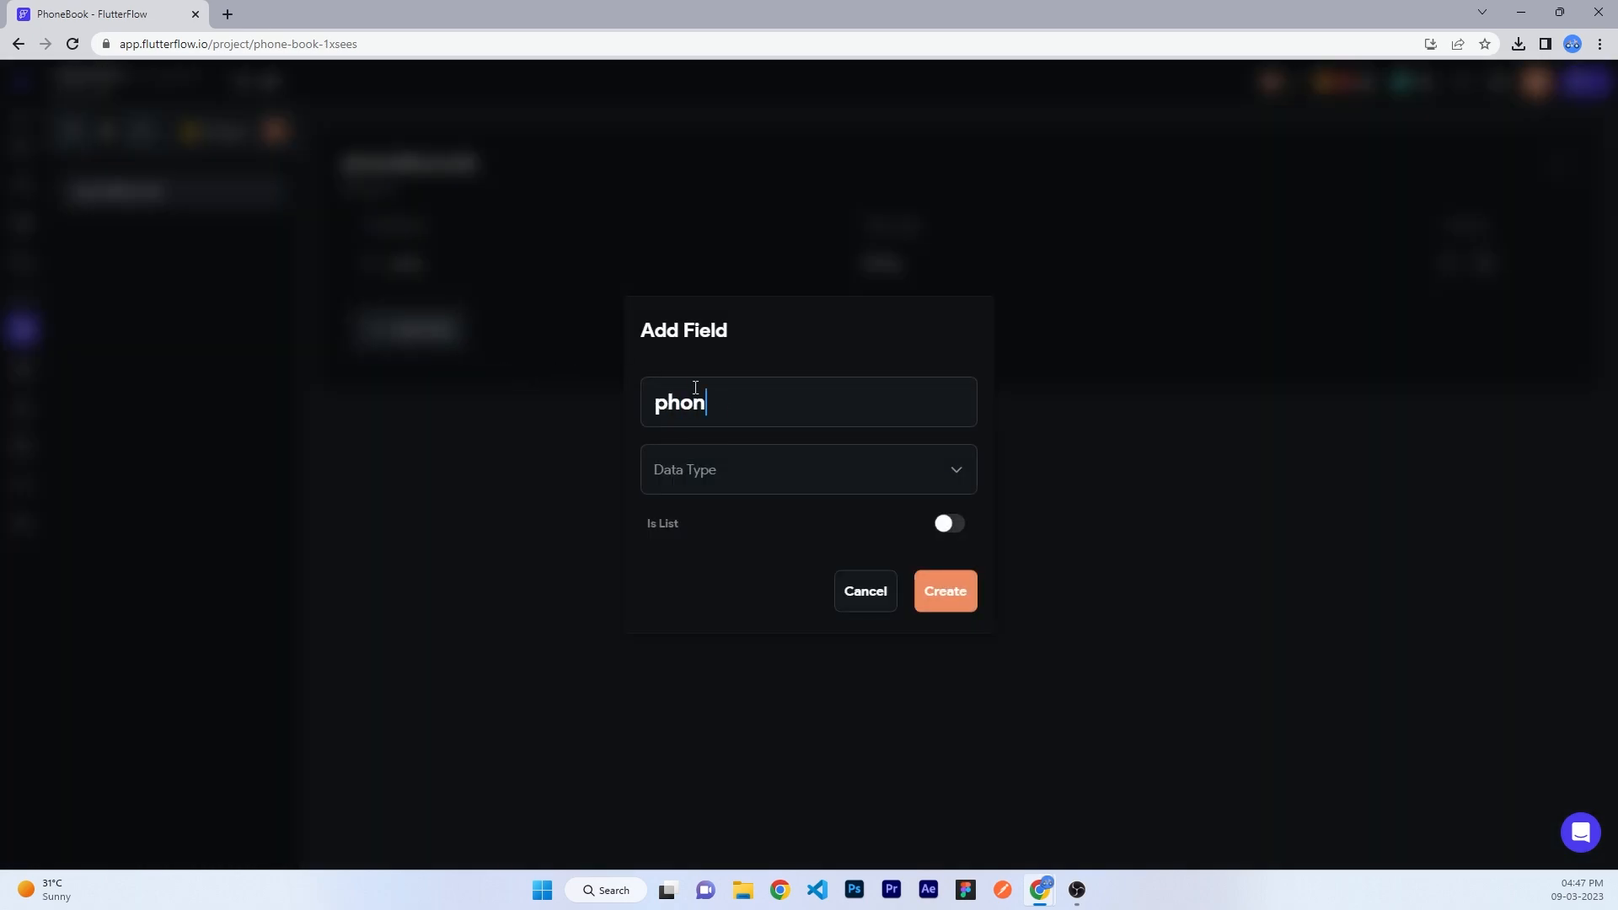
left_click(727, 469)
left_click(708, 437)
left_click(945, 590)
left_click(430, 377)
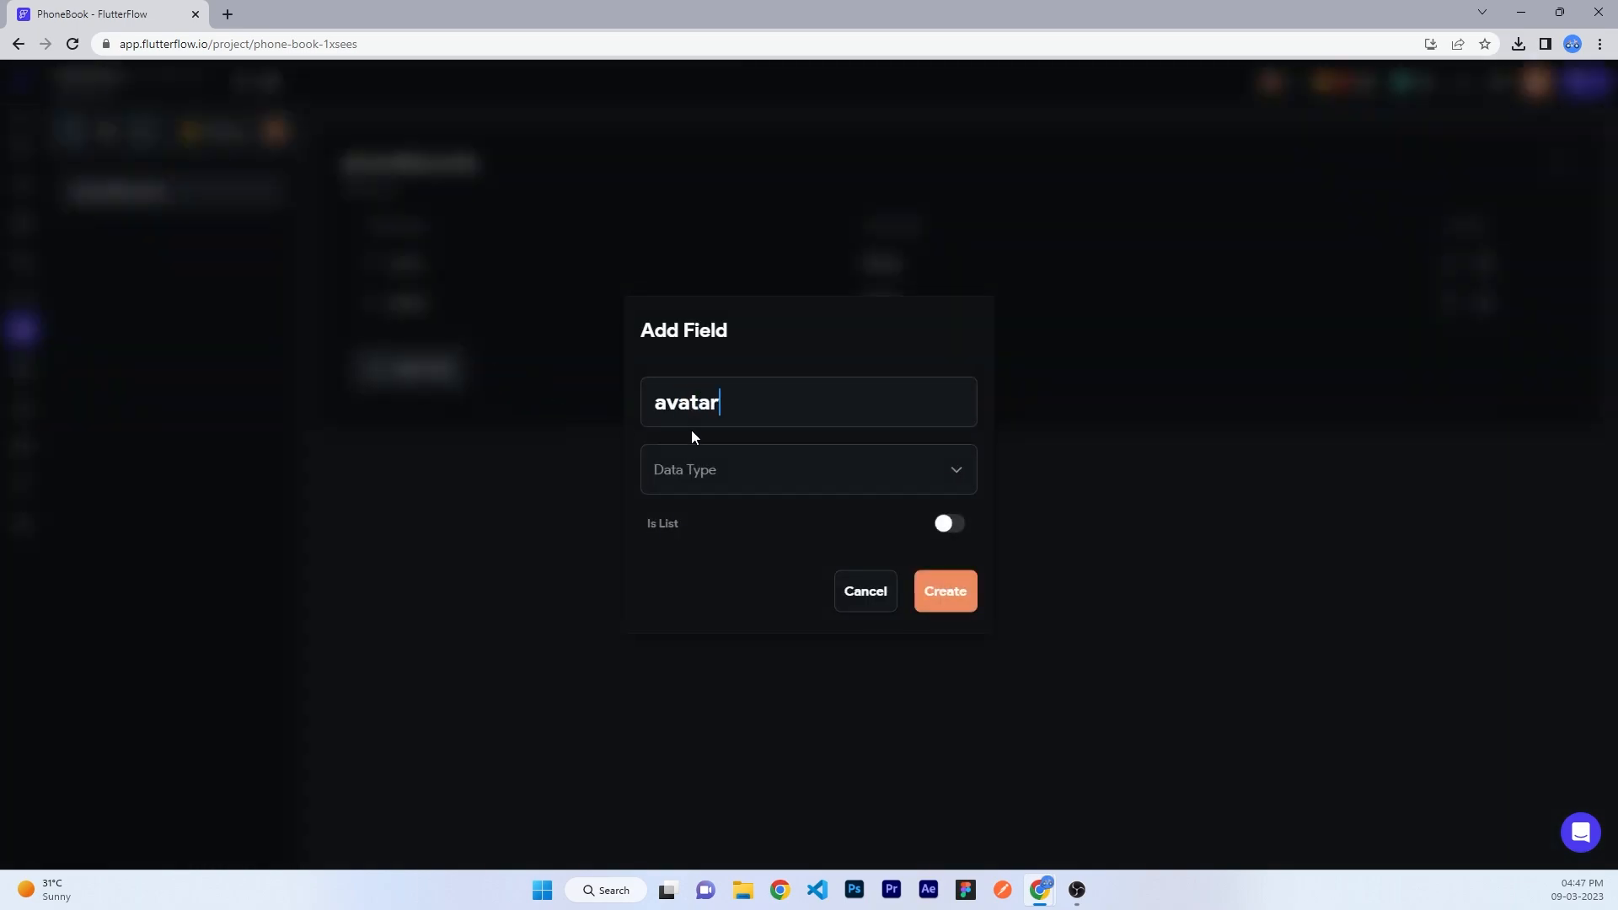
left_click(722, 468)
left_click(720, 437)
left_click(945, 594)
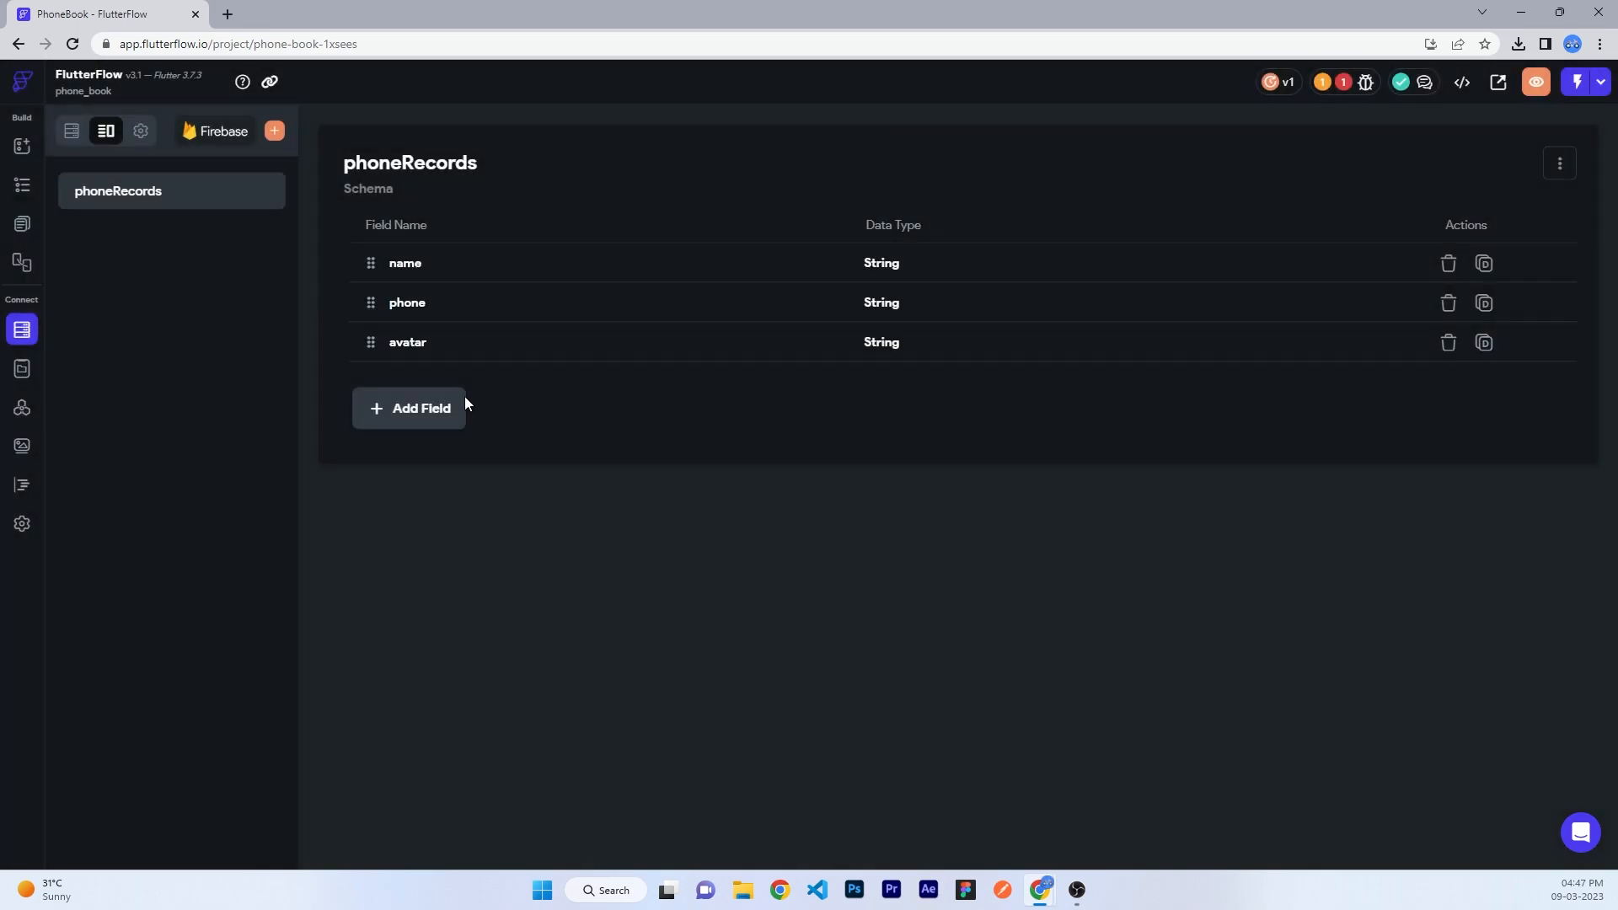
- Add a String field 'email' to phoneRecords, then go back to the contacts collection
left_click(455, 406)
type("email")
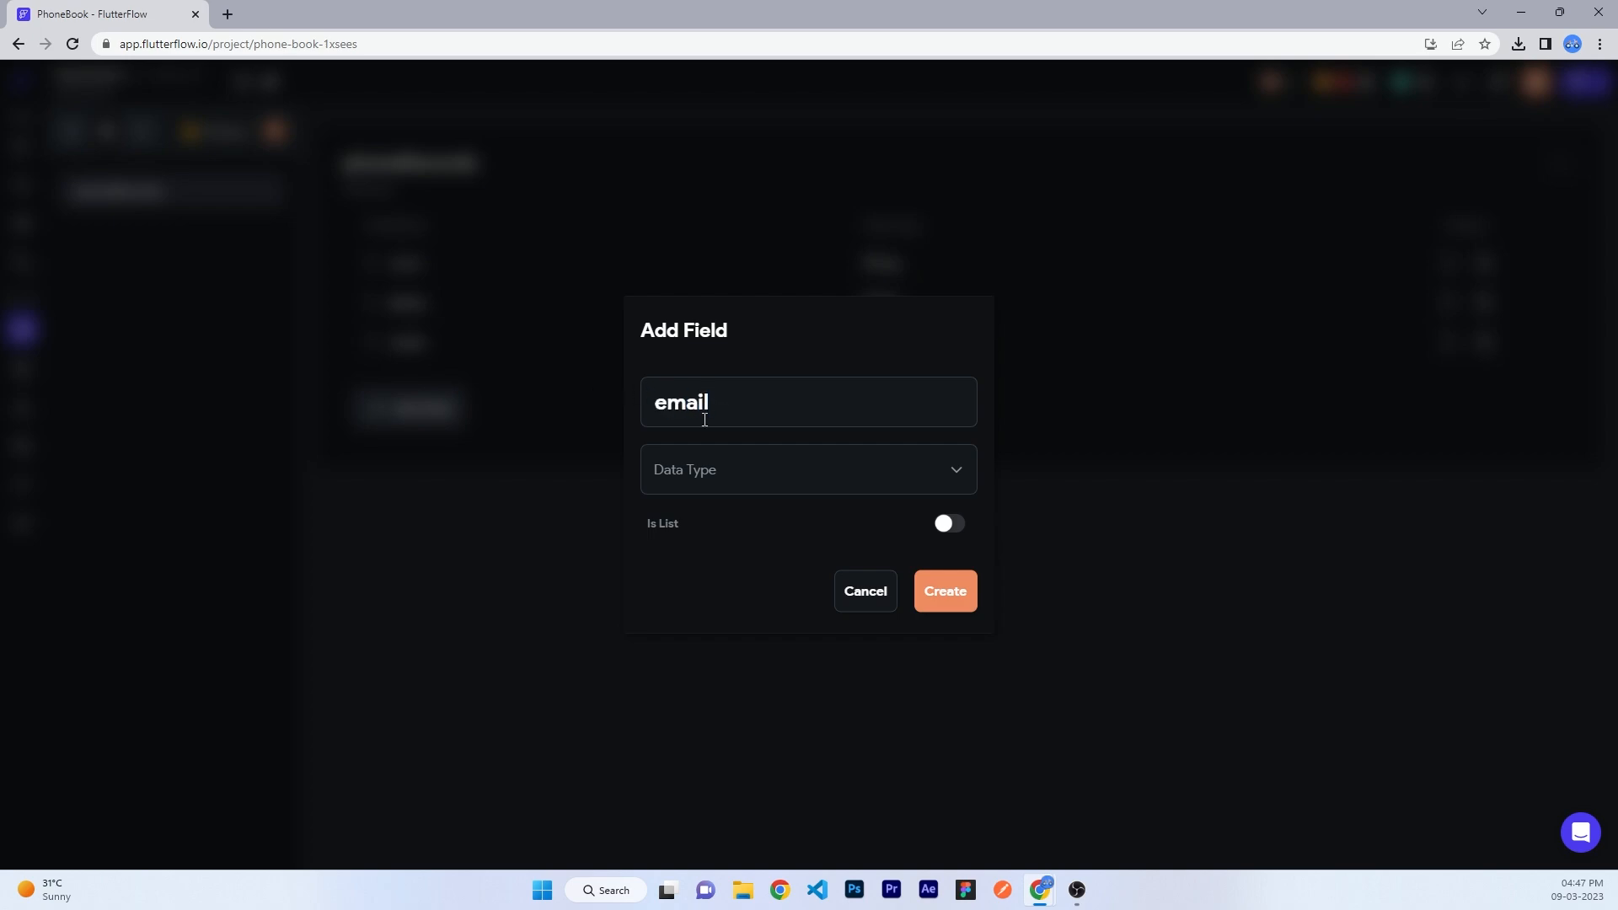
left_click(722, 468)
left_click(725, 437)
left_click(945, 591)
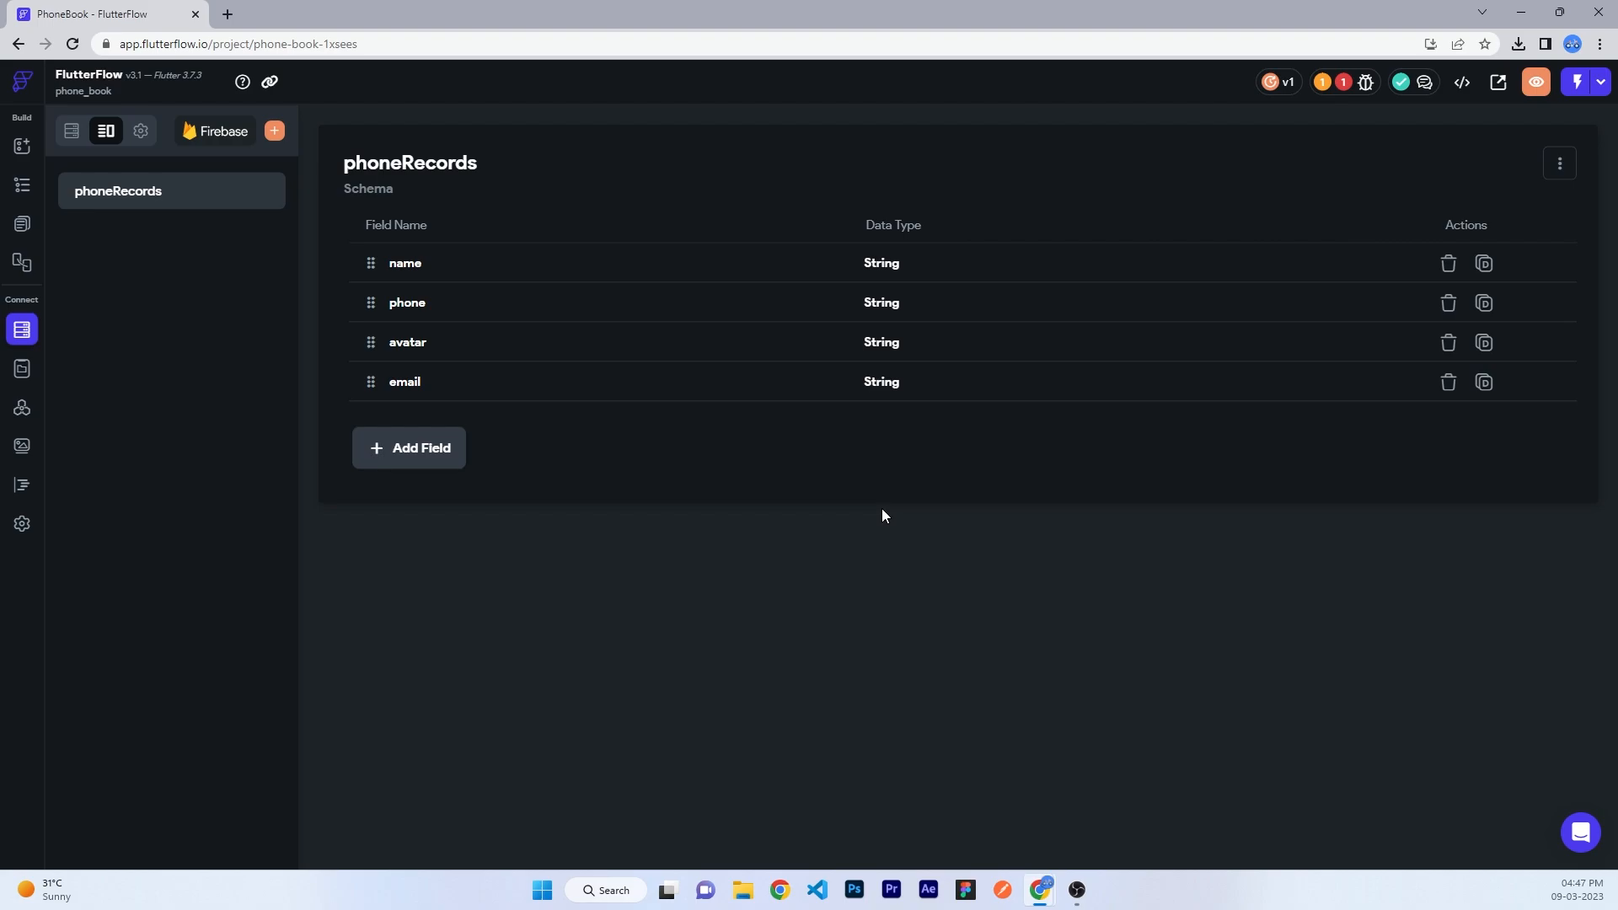
left_click(73, 139)
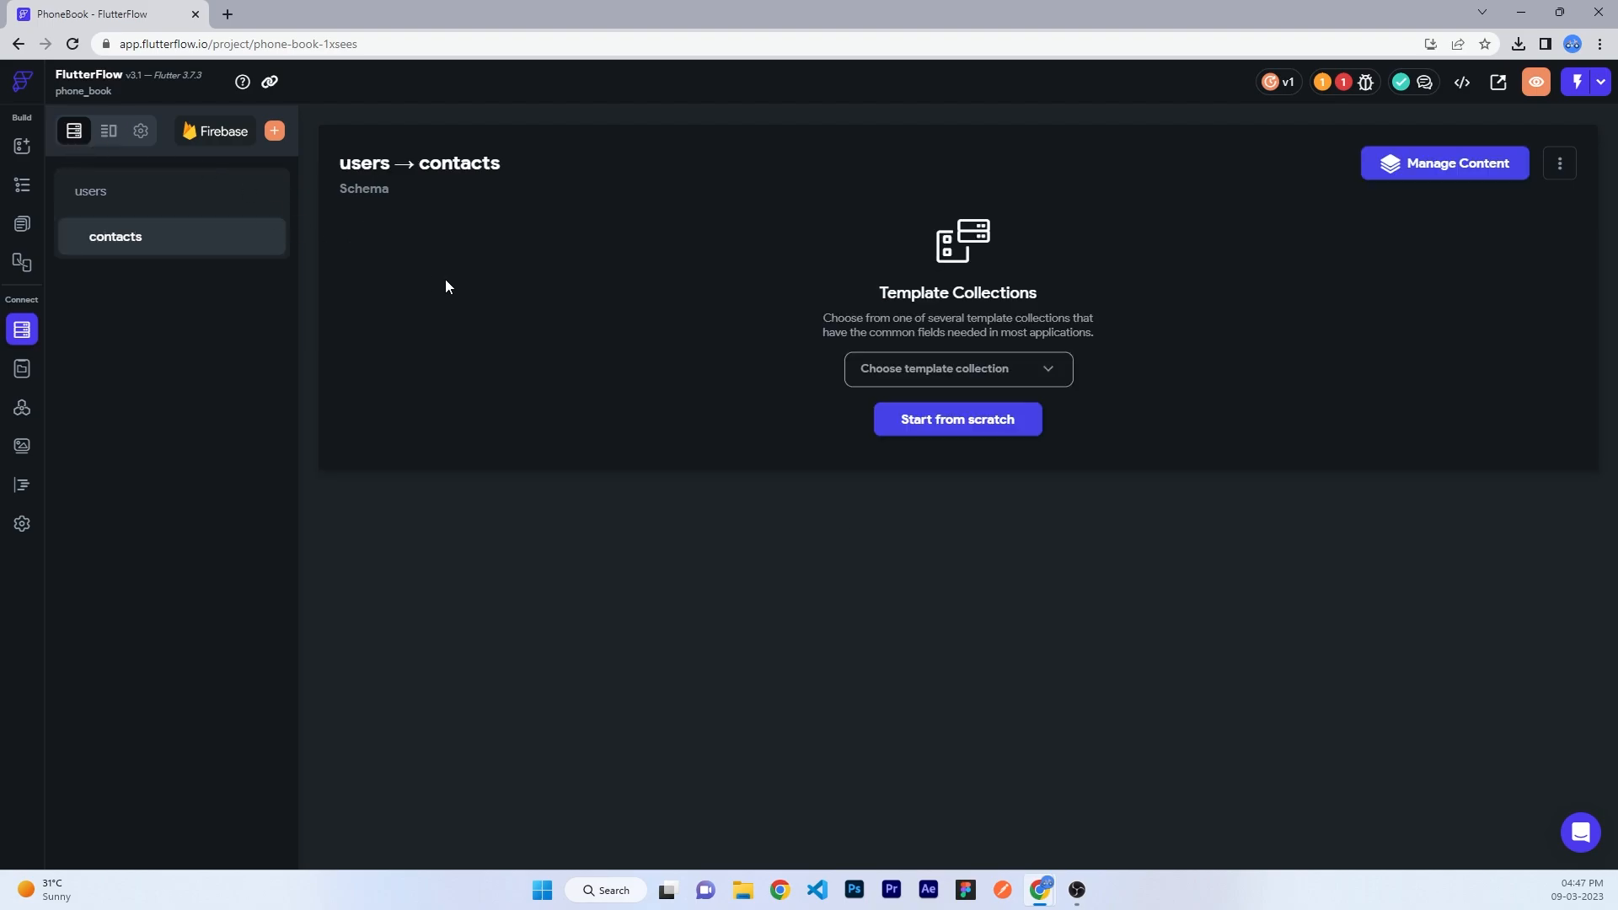
- Start the contacts schema from scratch with a created_at Timestamp field
left_click(963, 426)
left_click(572, 266)
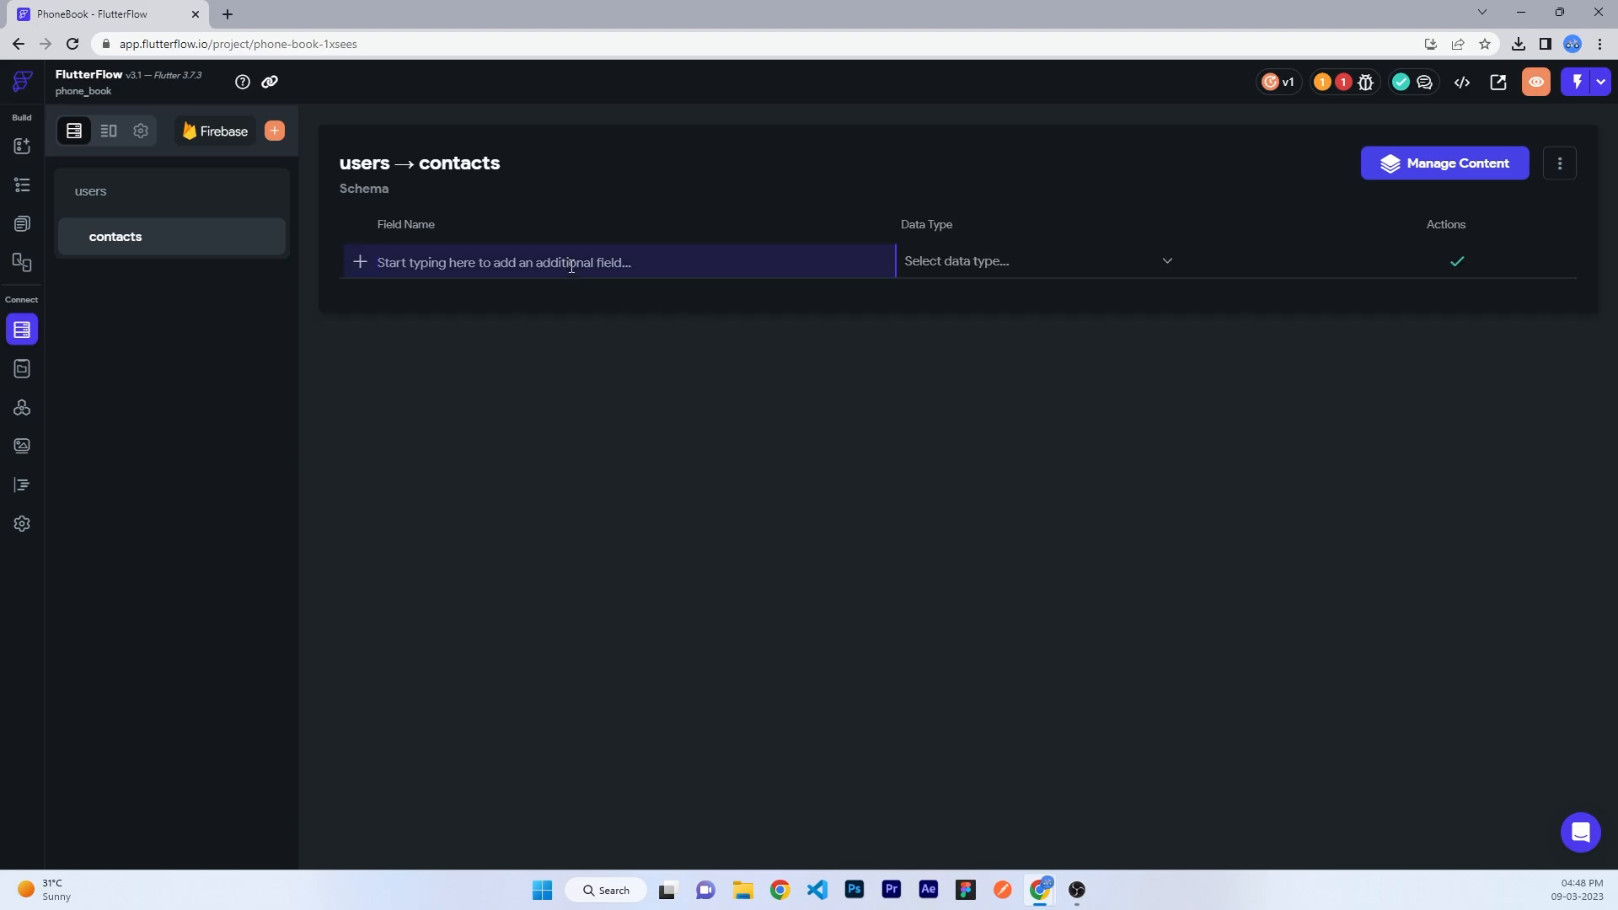
type("created_at")
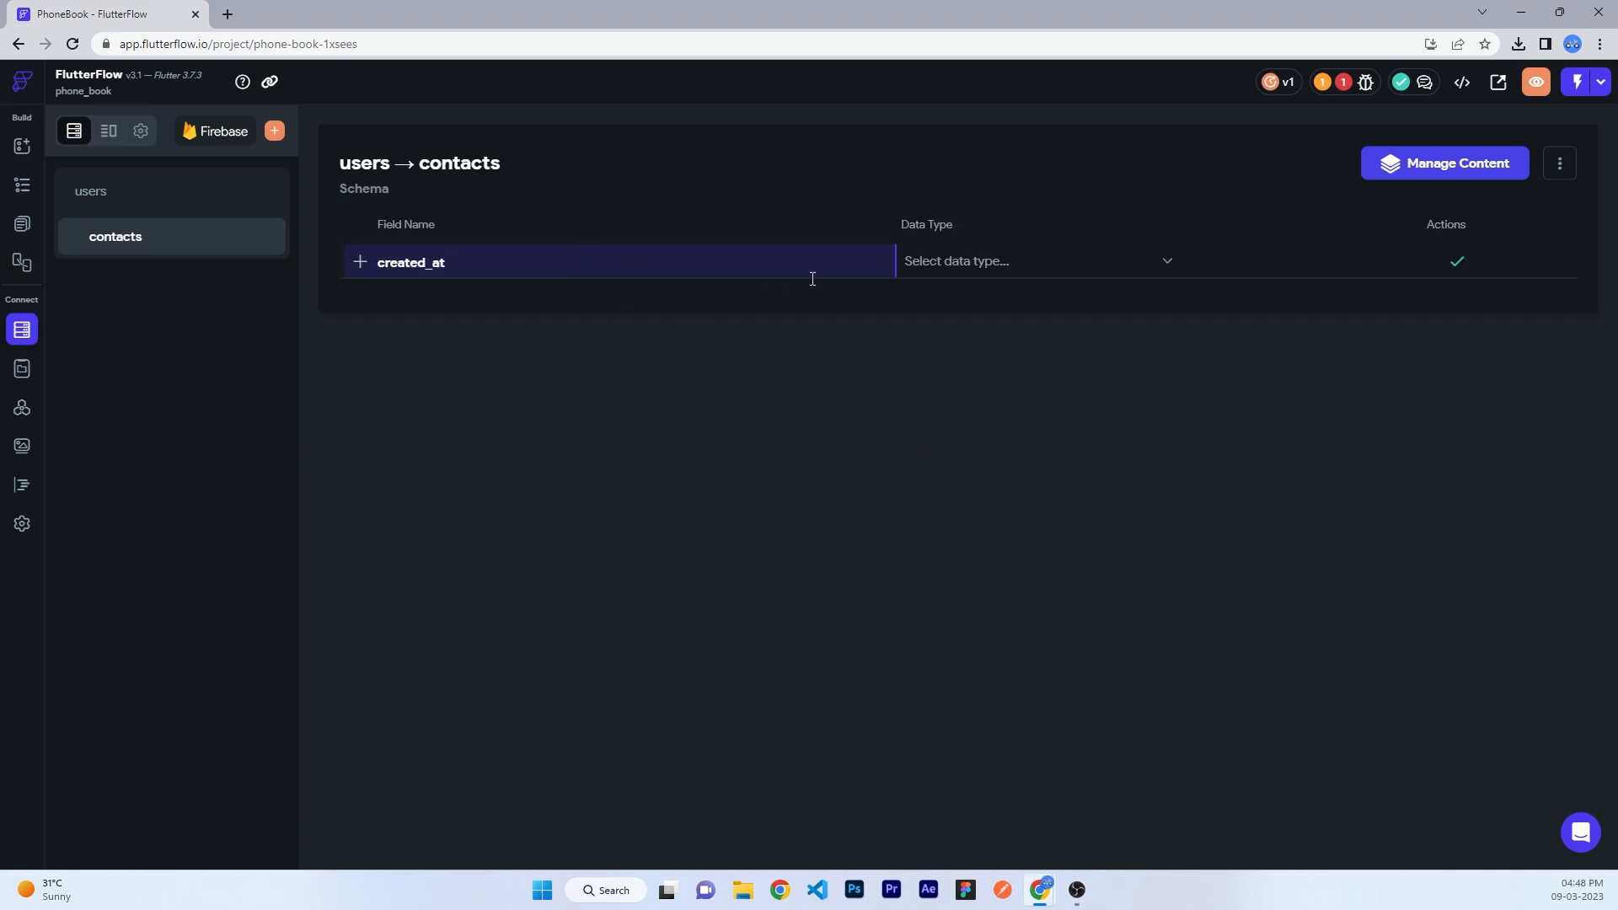
left_click(983, 262)
left_click(960, 661)
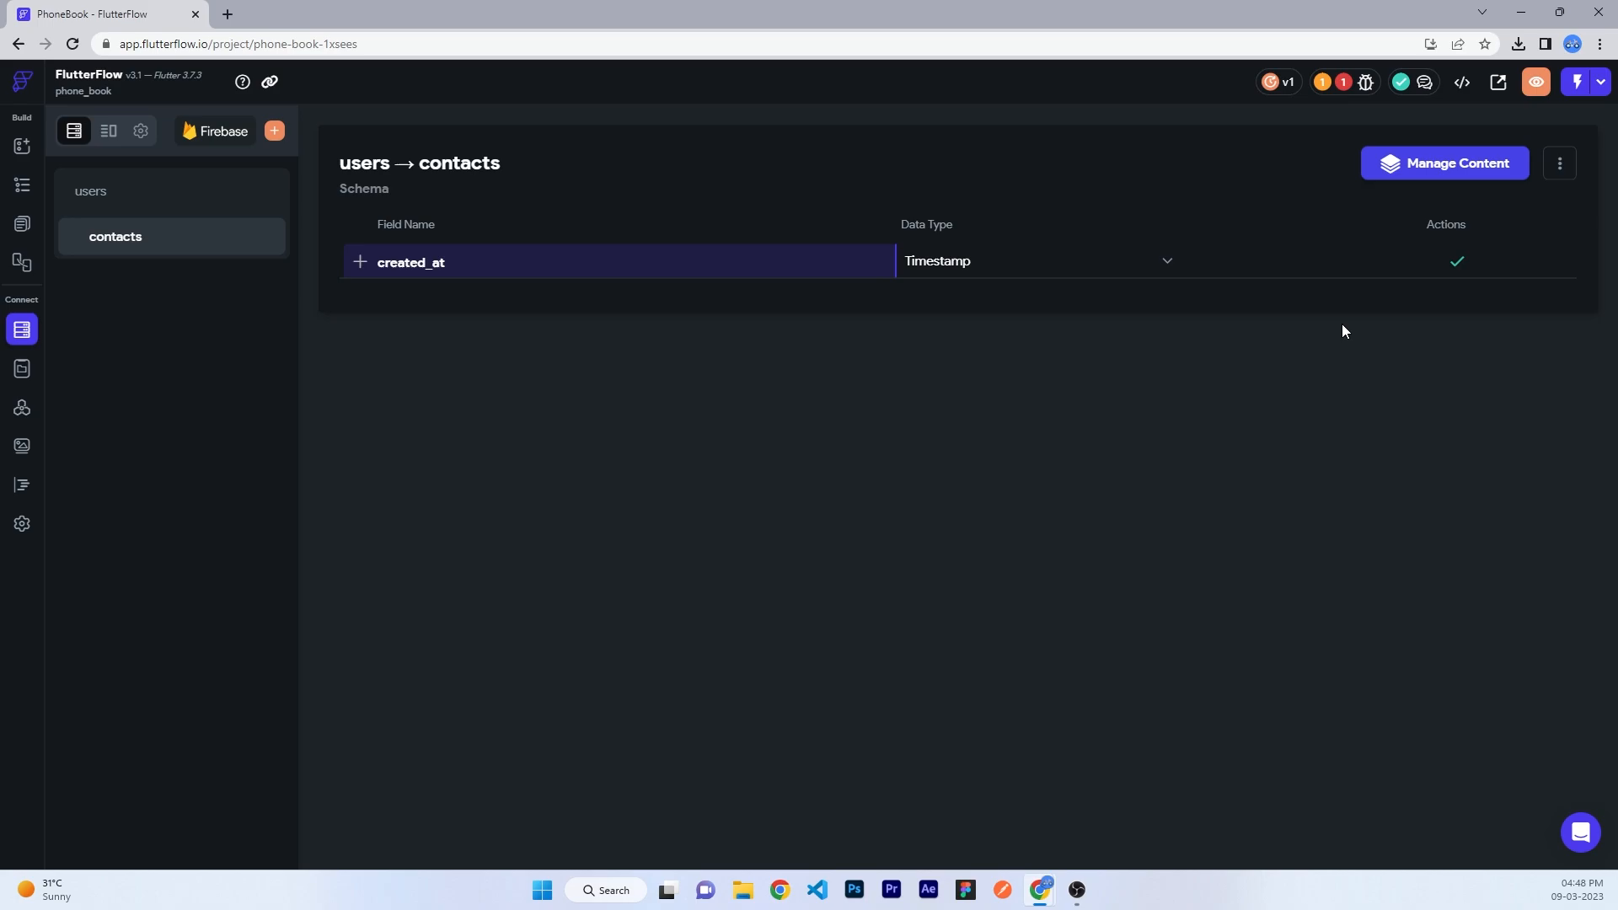
left_click(1455, 263)
- Add a 'contacts' field typed as a List of phoneRecords data
type("contacts")
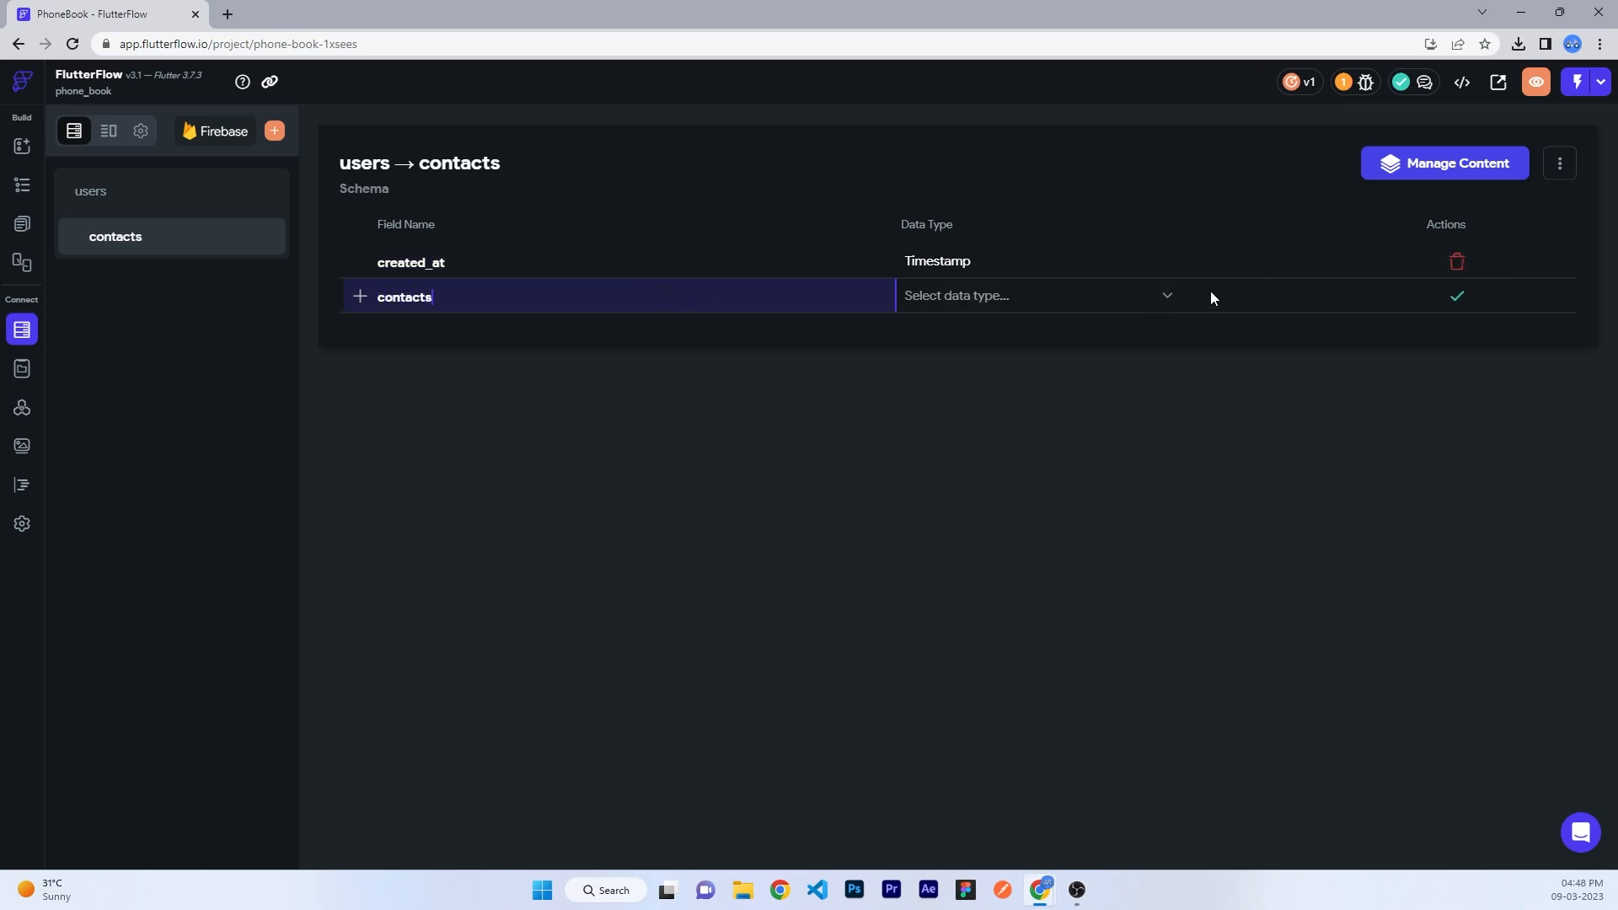
left_click(1112, 297)
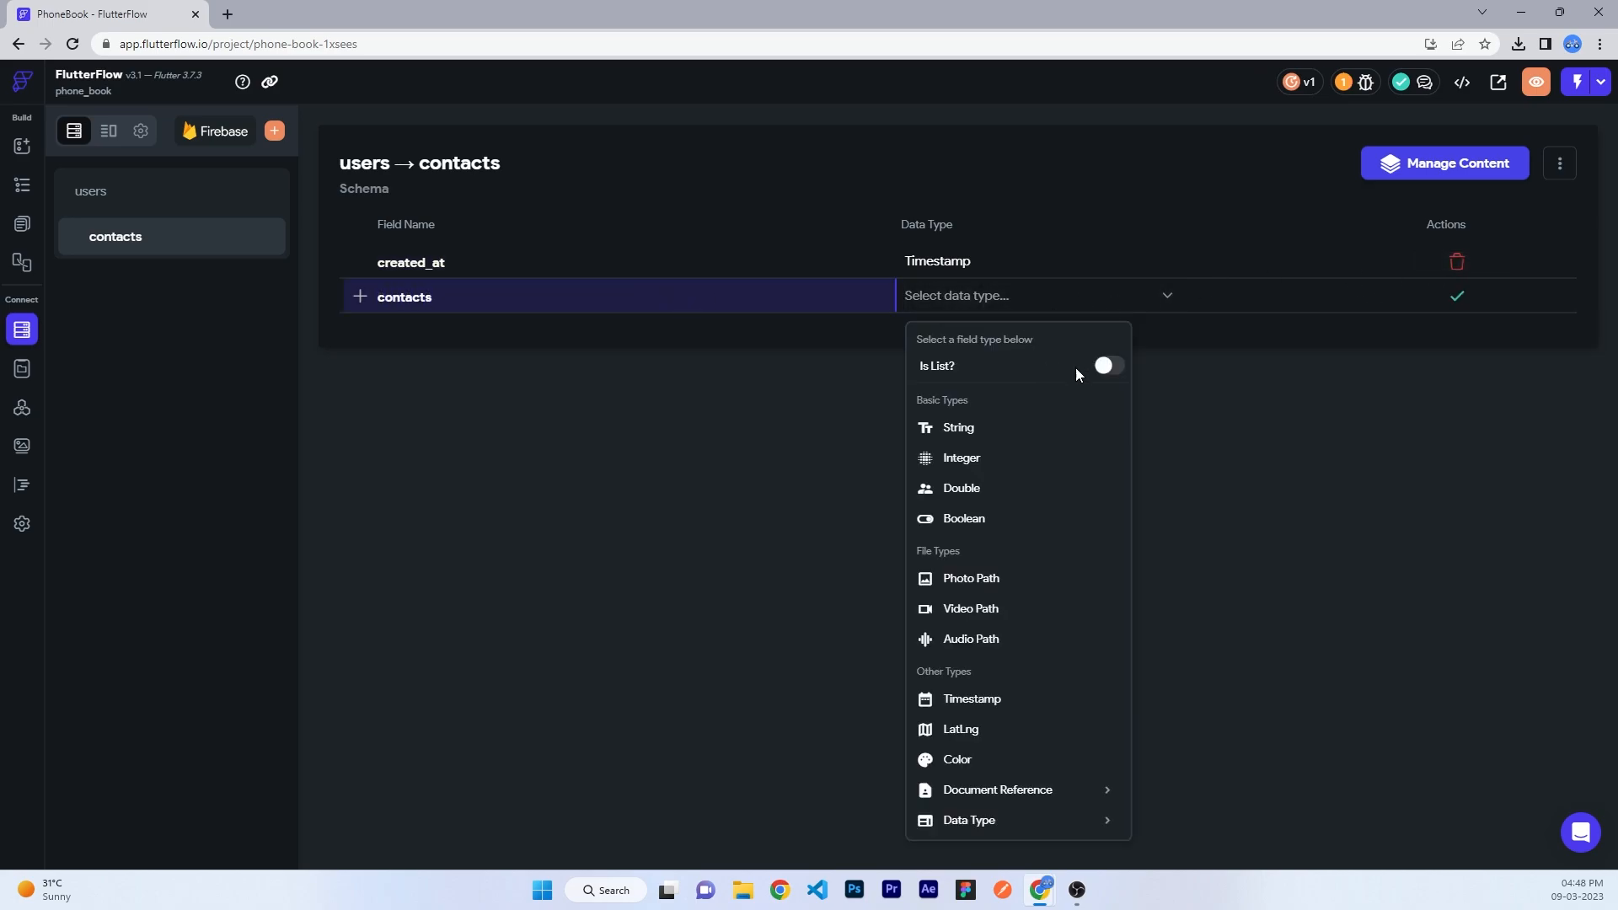
left_click(969, 820)
scroll(1011, 817, "down", 1)
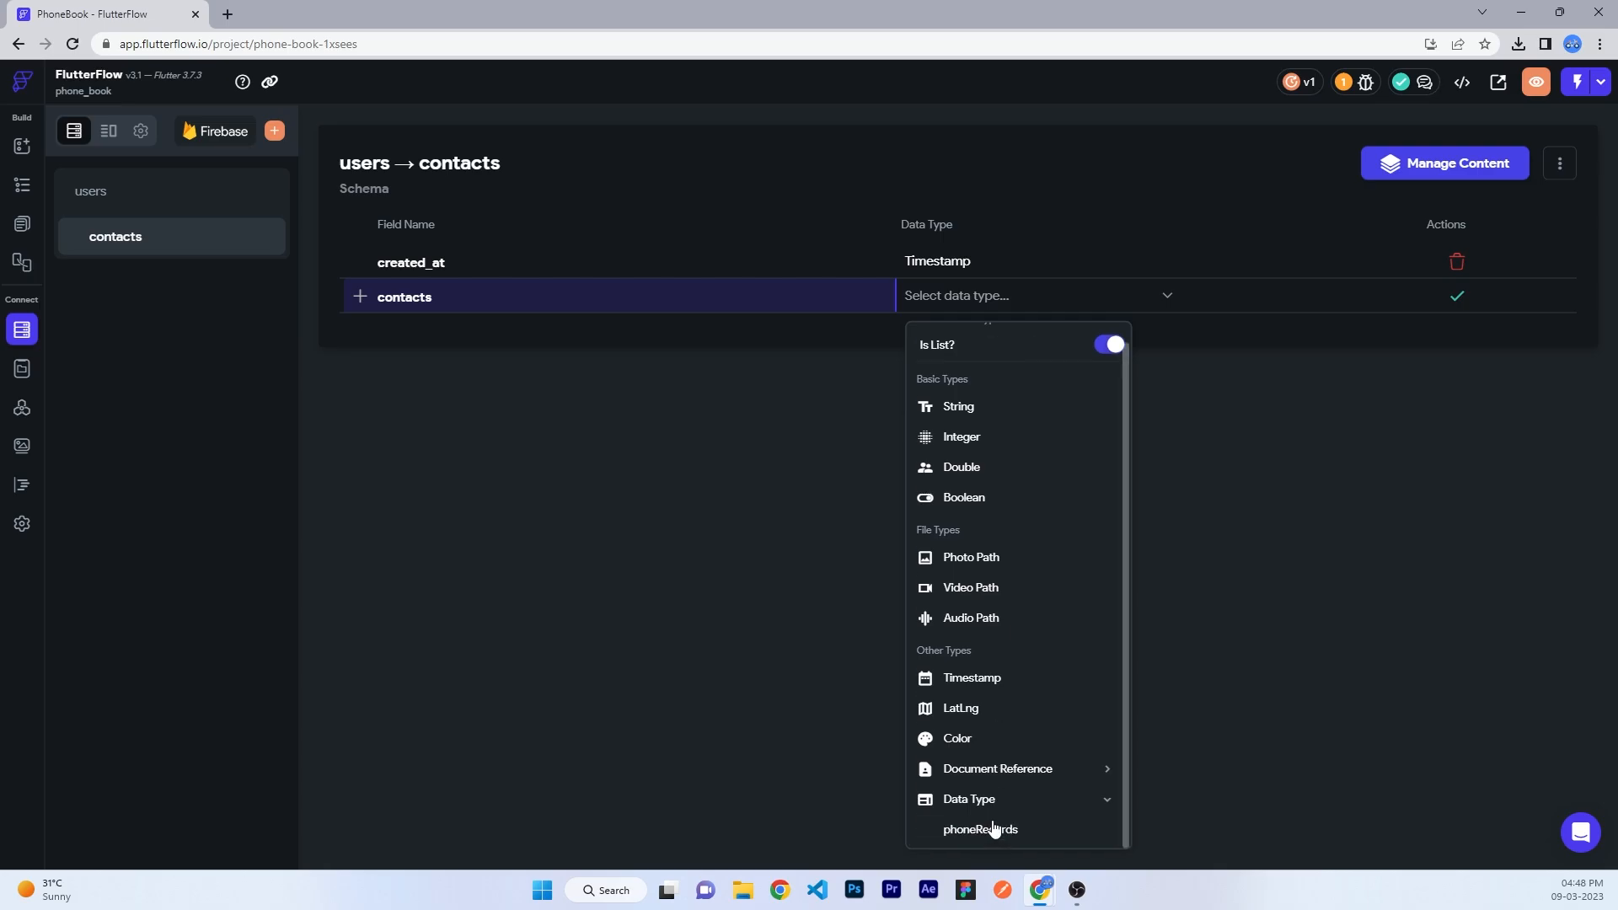
left_click(975, 826)
left_click(1457, 297)
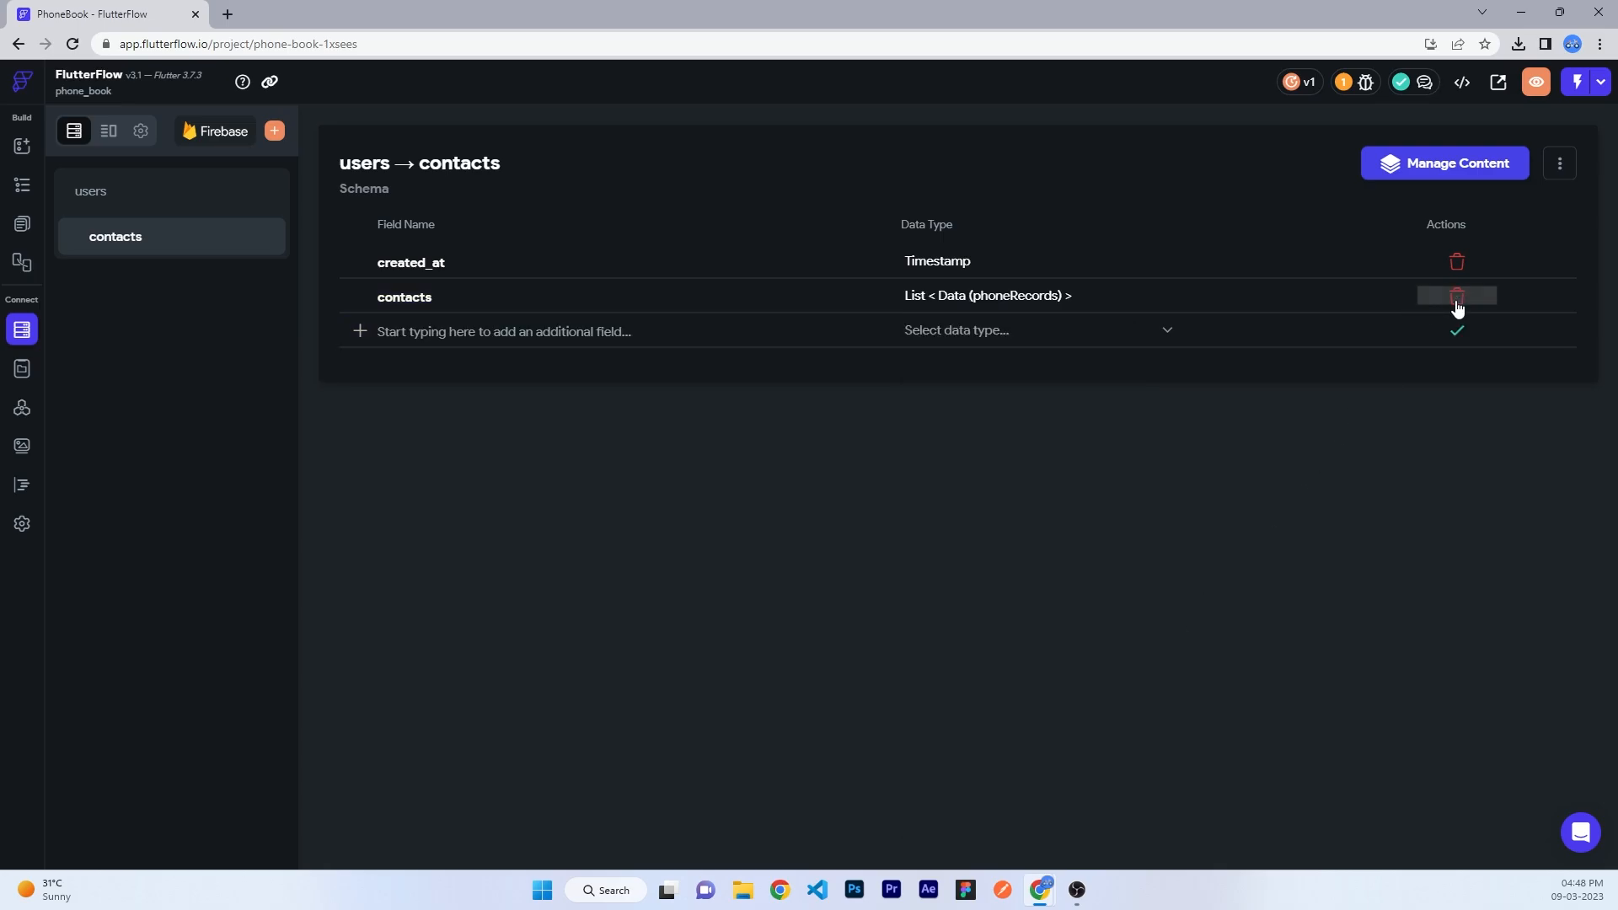
left_click(25, 215)
- Insert a ListView into HomePage's contact Column and turn its Primary setting off
left_click(133, 220)
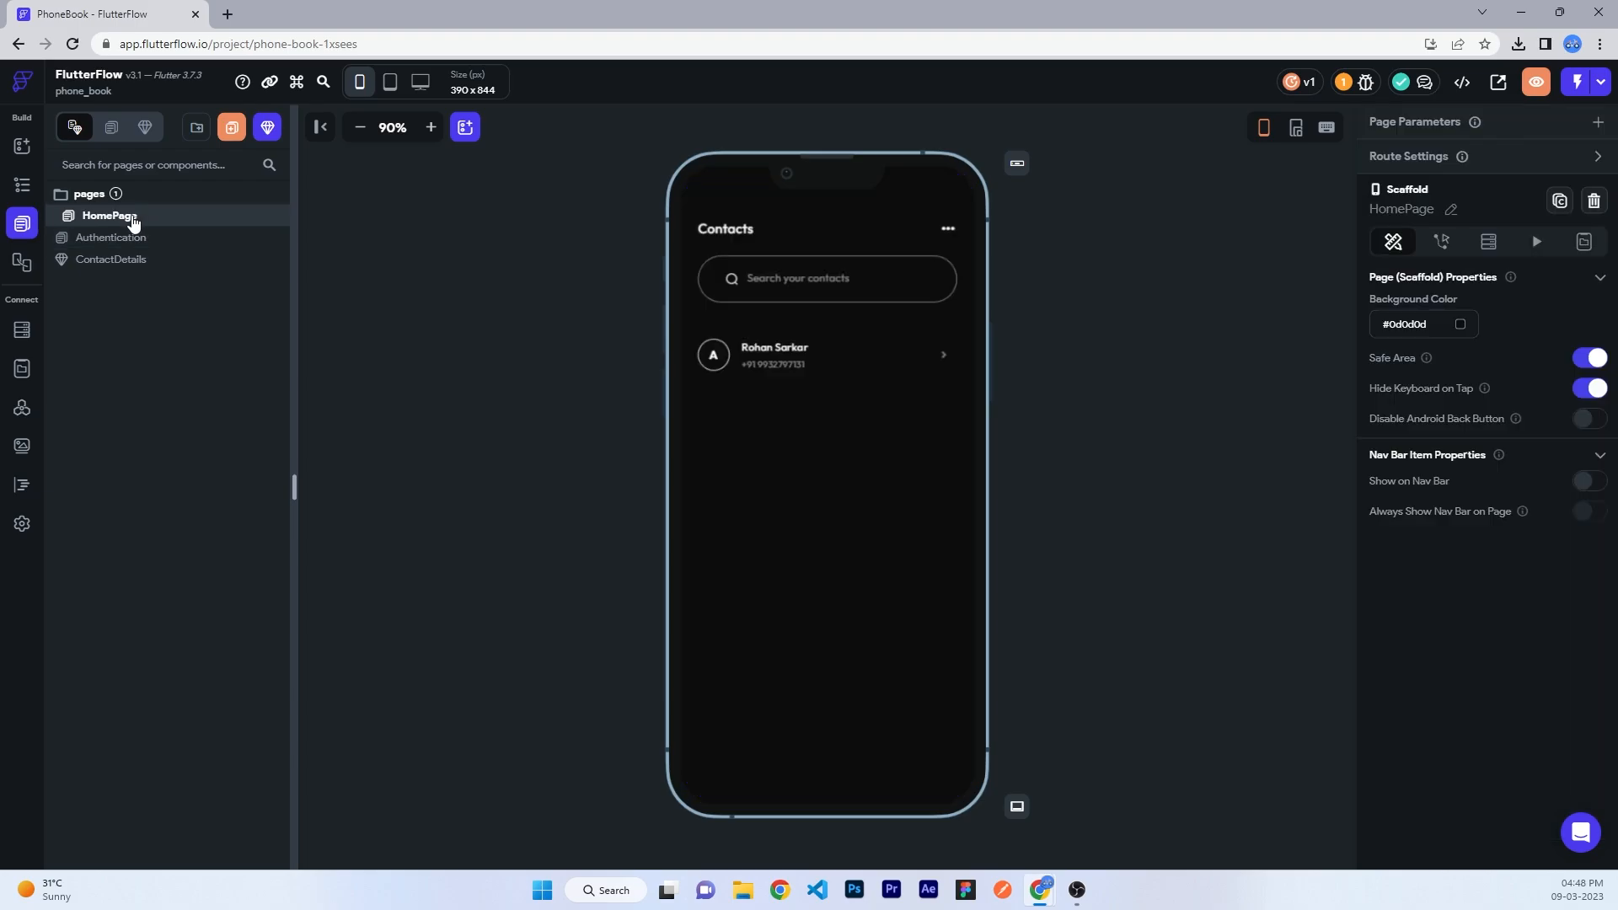
left_click(951, 360)
left_click(22, 185)
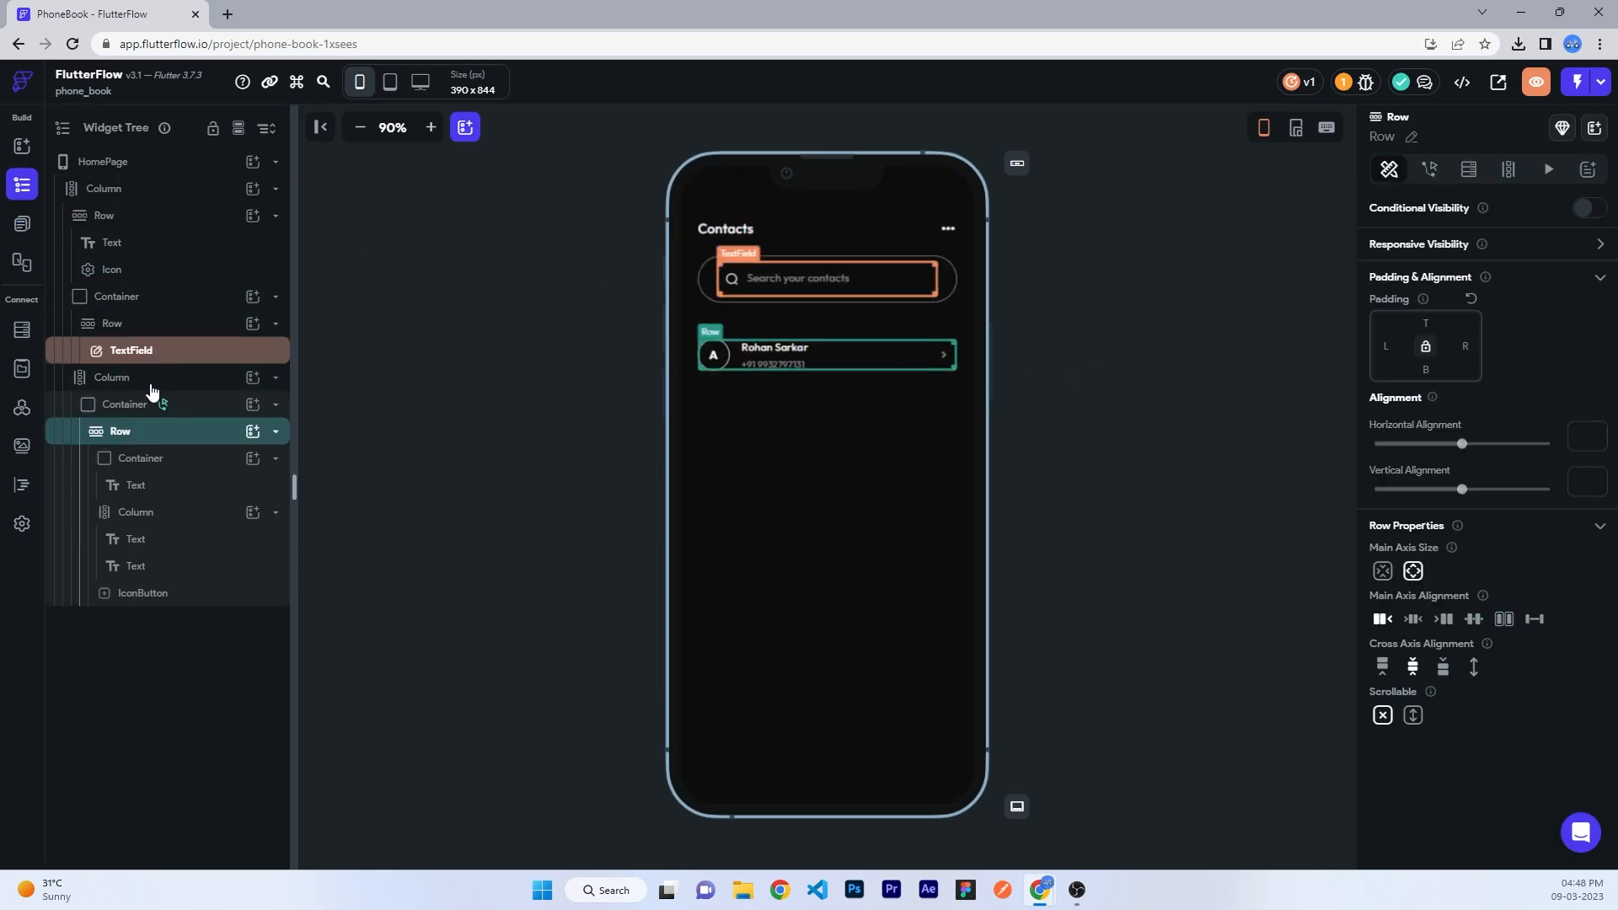
left_click(108, 405)
left_click(108, 407)
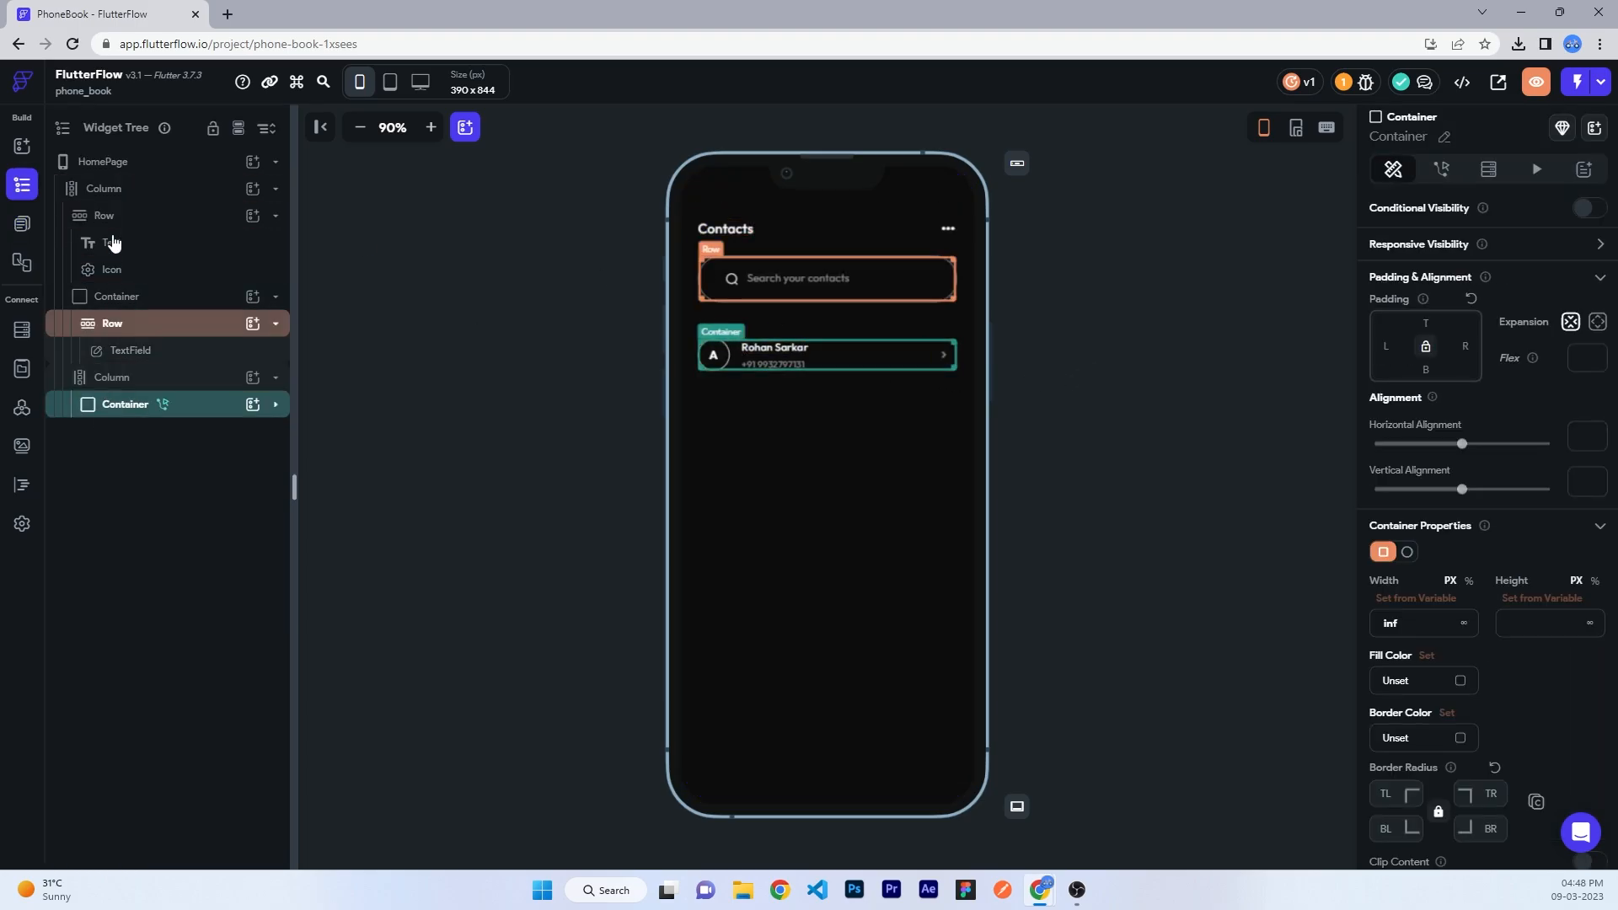
left_click(255, 193)
left_click(496, 533)
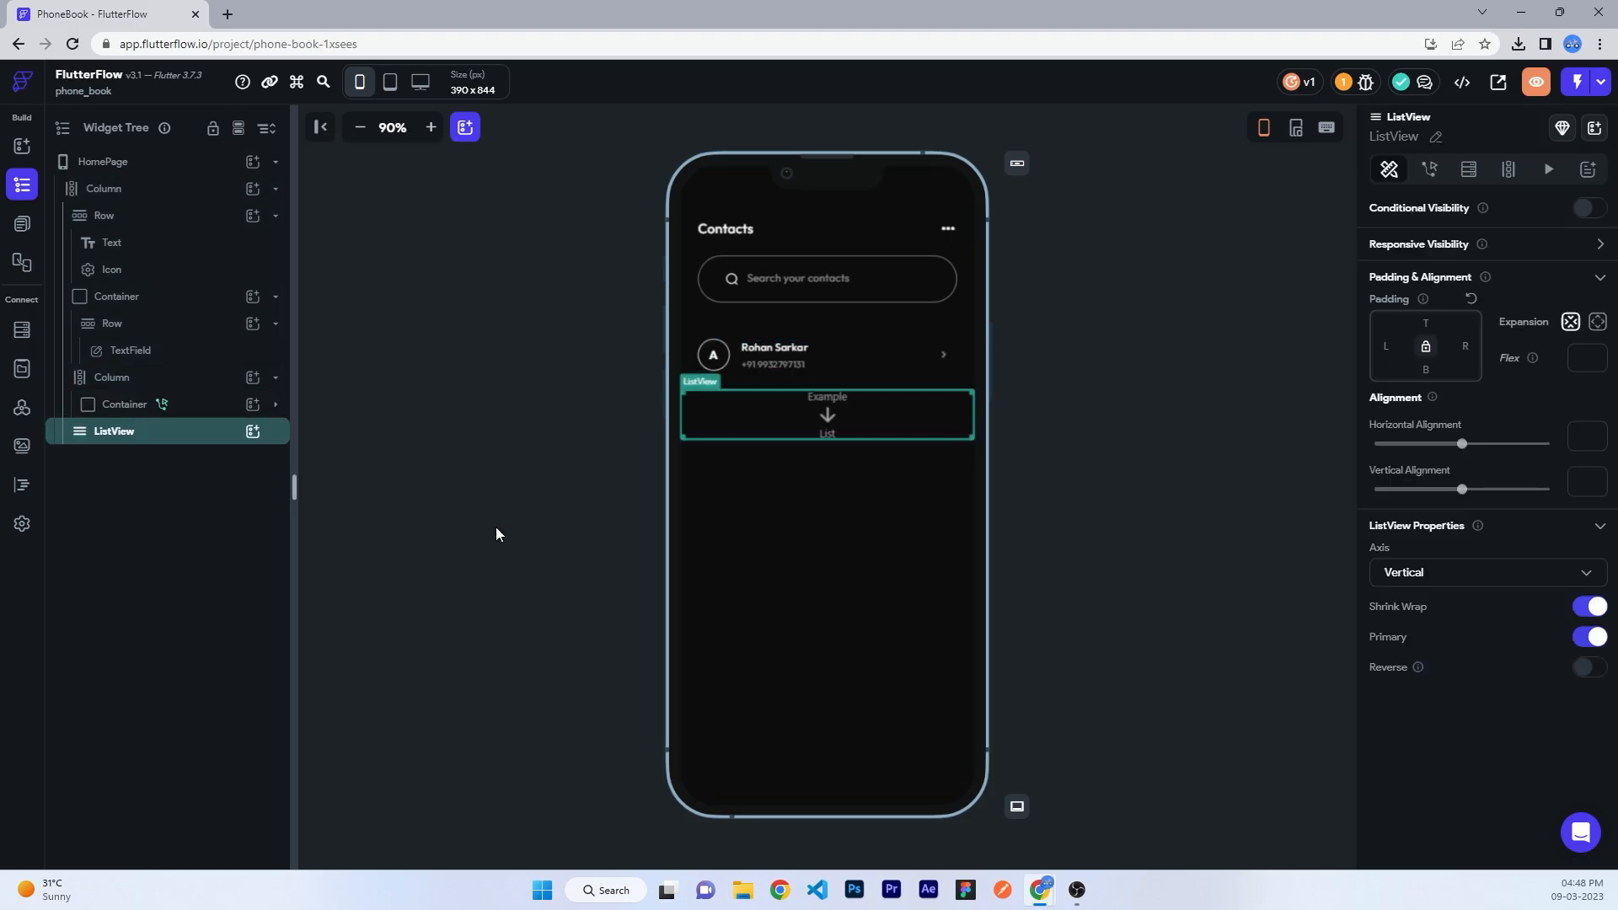
left_click(1595, 637)
- Cut the contact card Container and paste it inside the new ListView
mouse_move(107, 405)
left_mouse_down()
mouse_move(101, 386)
mouse_move(109, 433)
left_mouse_up()
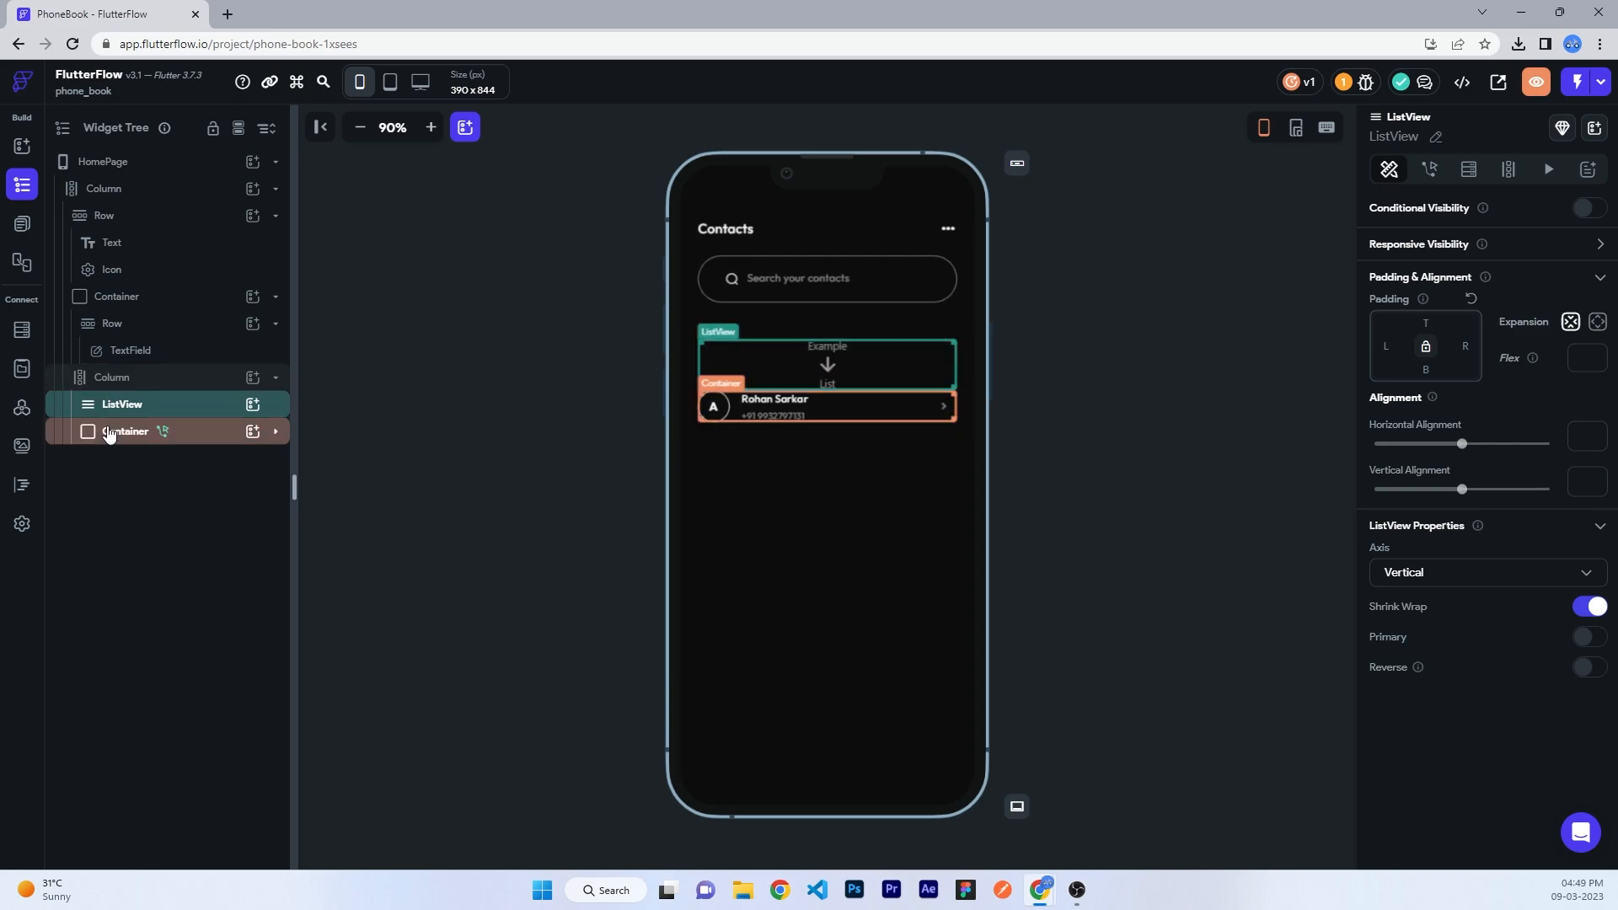
left_click(109, 433)
key("ctrl+x")
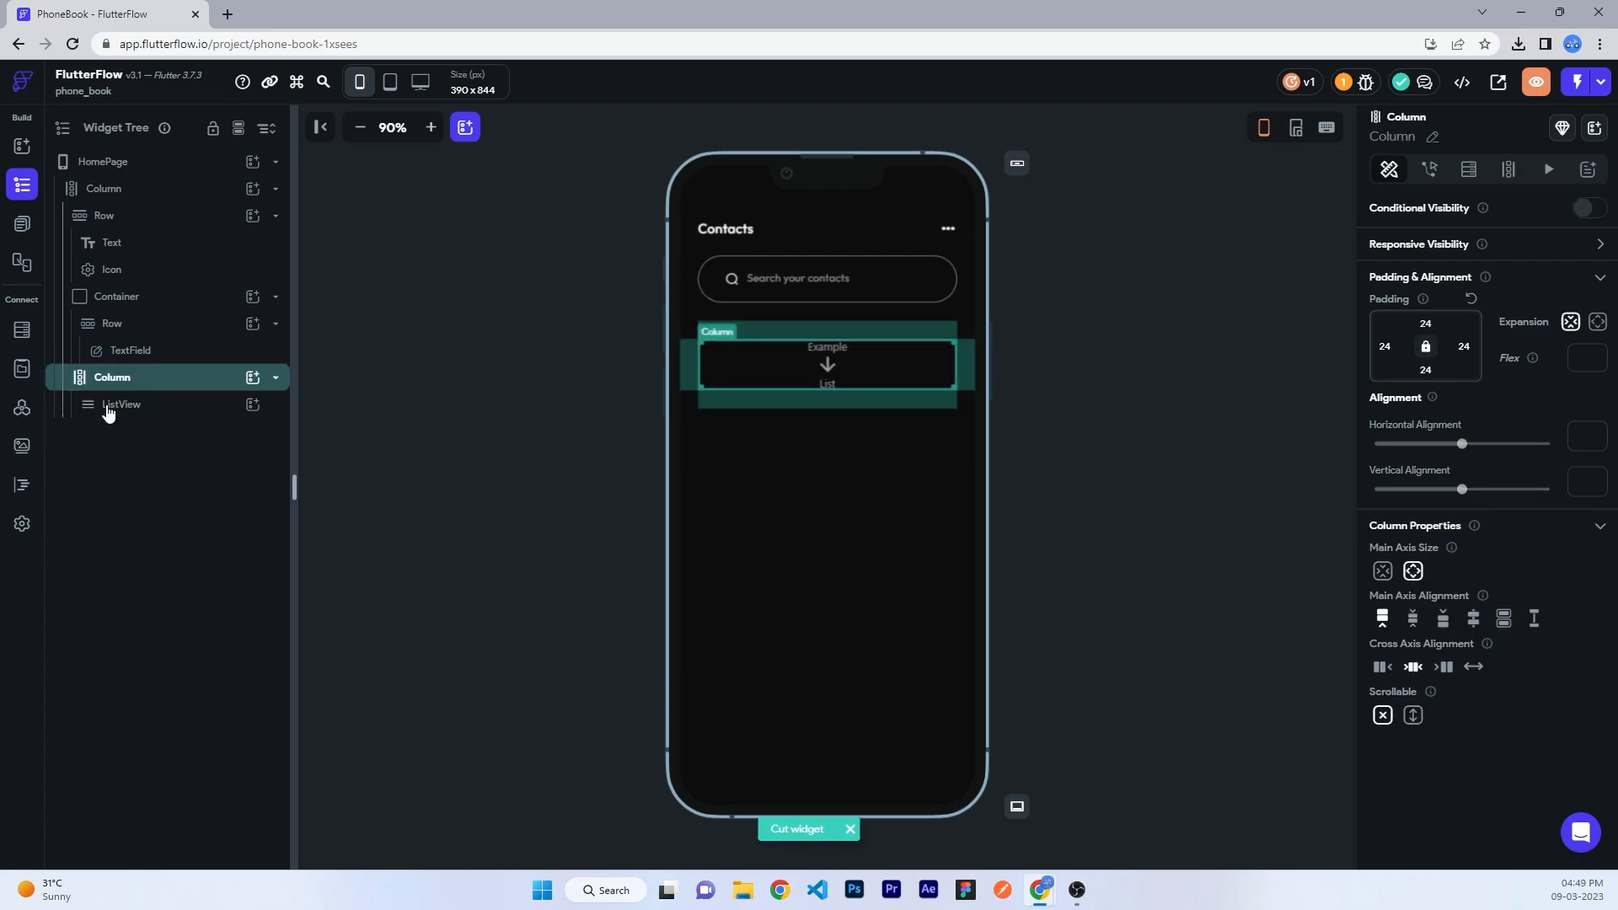
left_click(109, 406)
key("ctrl+v")
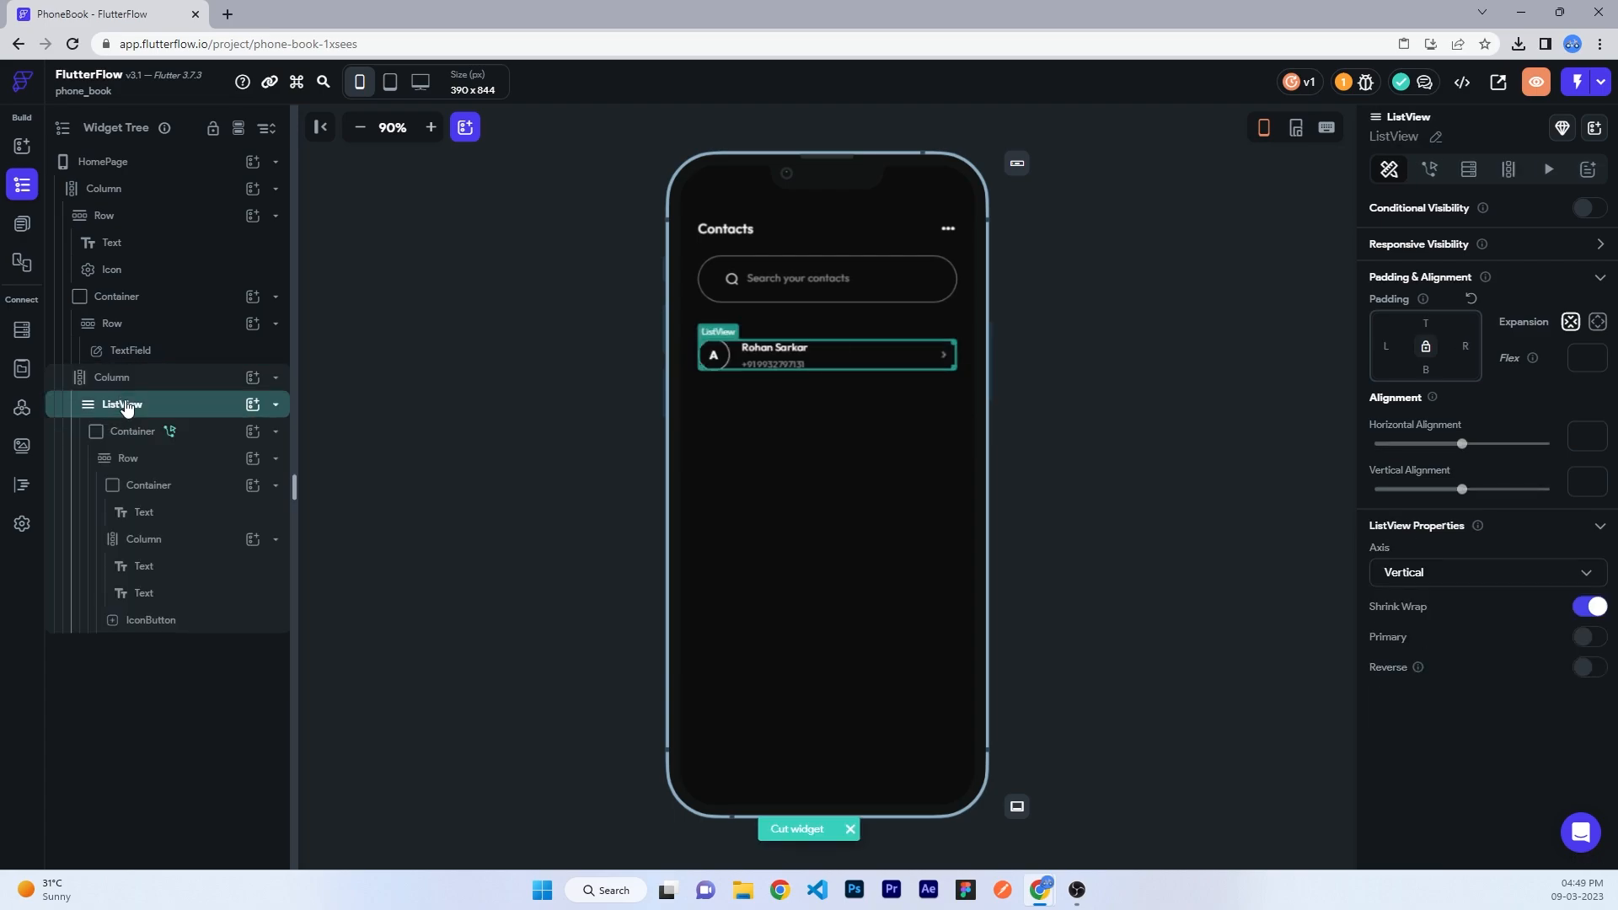
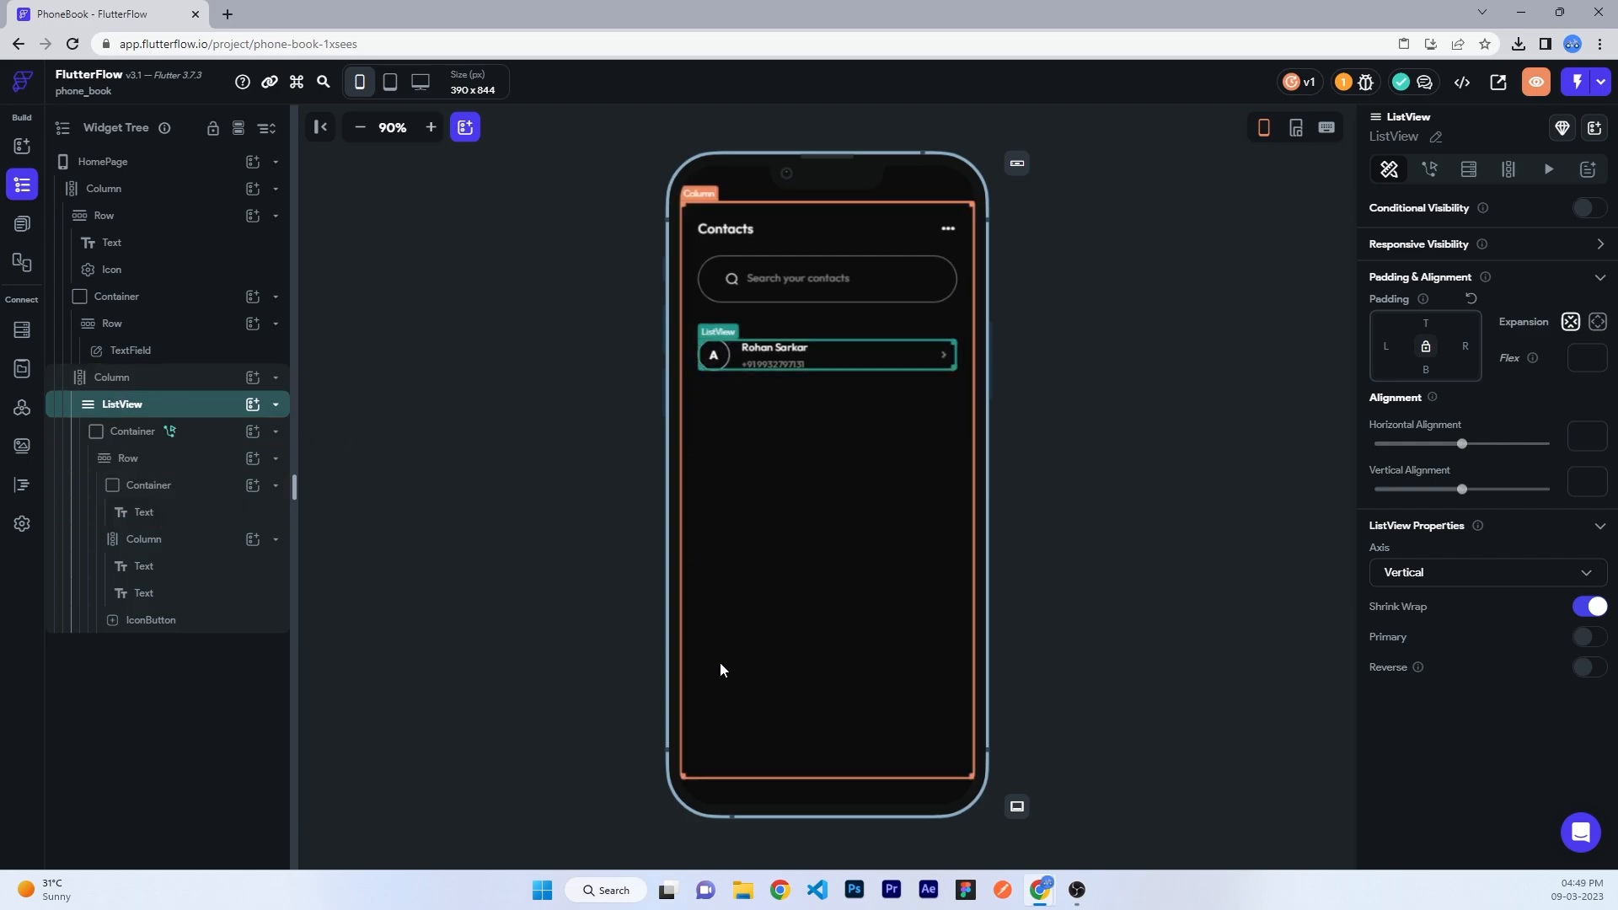
- Bind the avatar circle's border colour to Color From String, sourced from a new custom function
left_click(148, 487)
left_click(1447, 730)
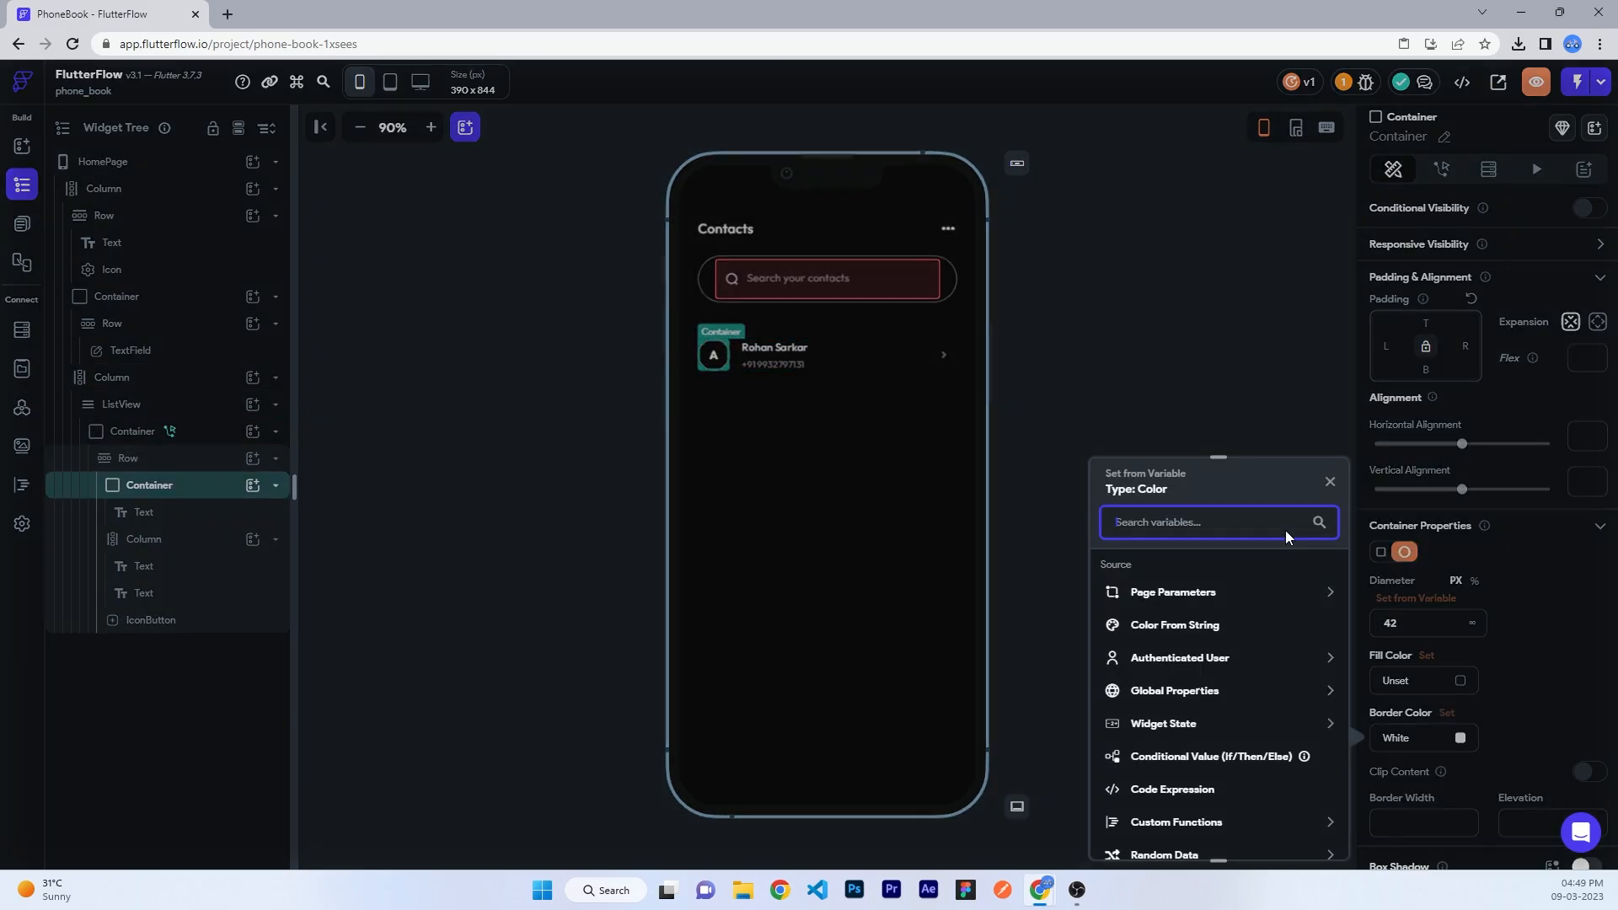
scroll(1230, 590, "down", 2)
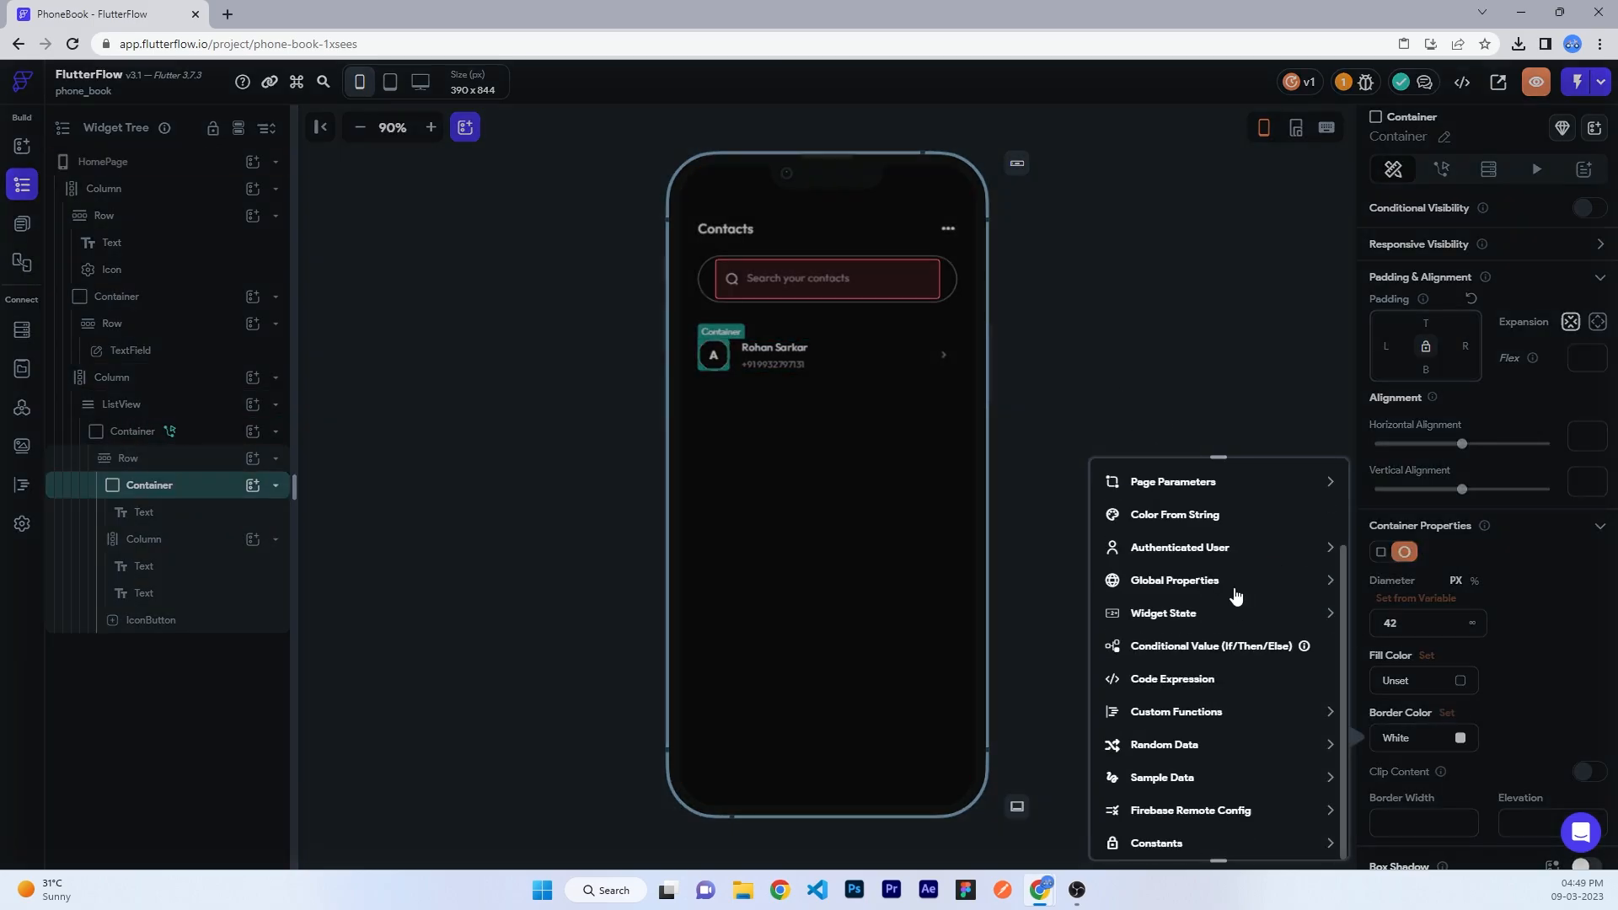
scroll(1235, 596, "up", 2)
left_click(1201, 600)
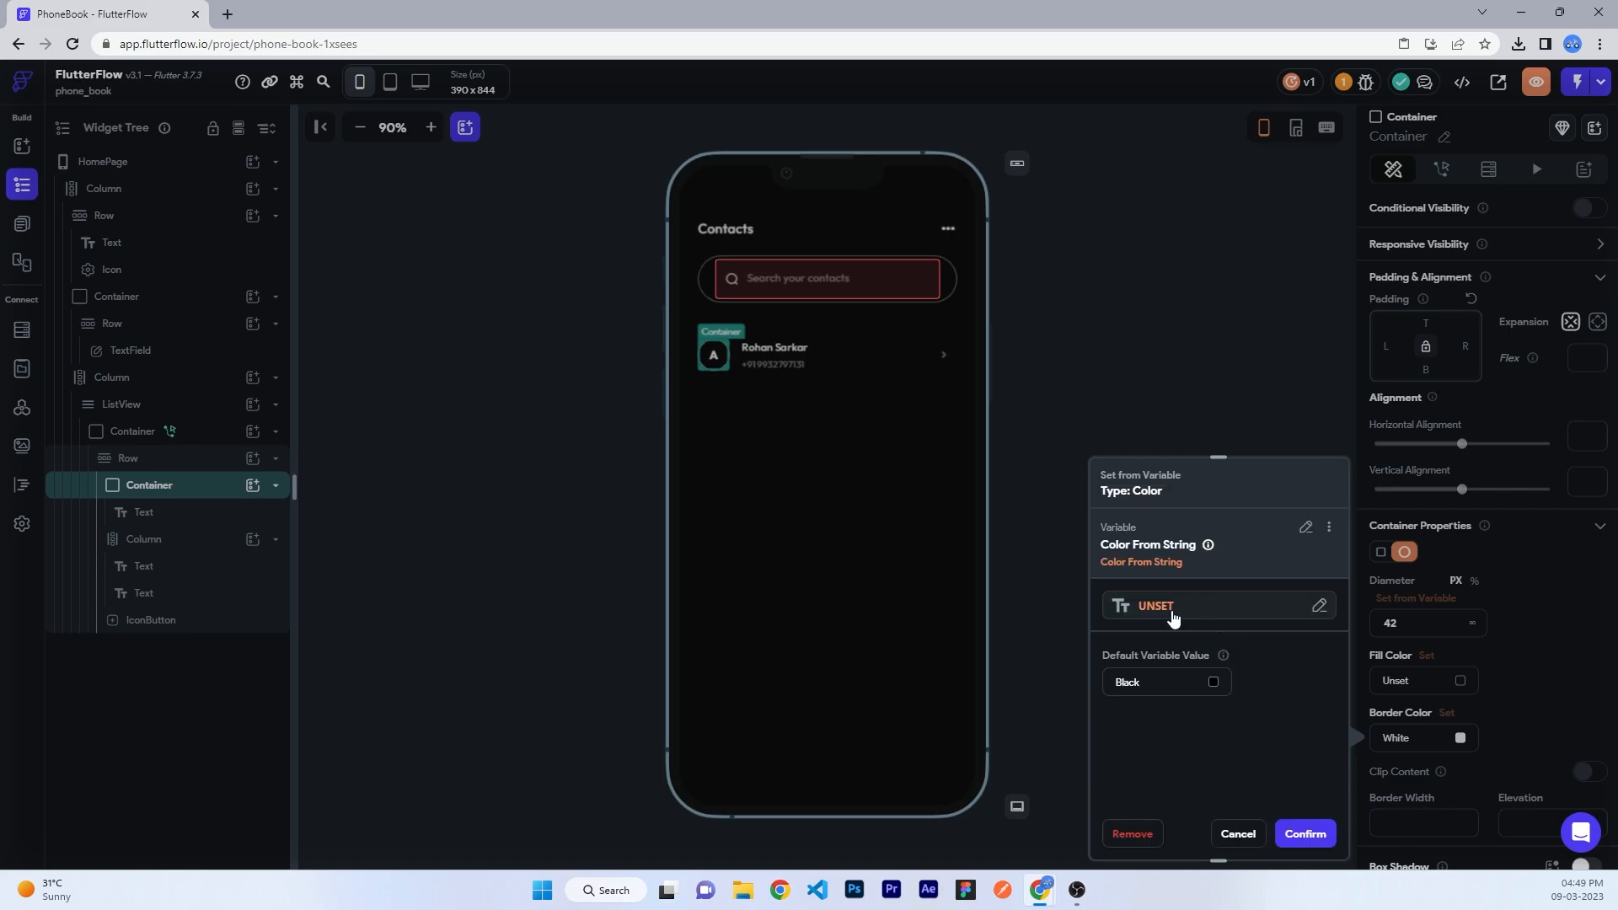
left_click(1171, 617)
scroll(927, 649, "down", 2)
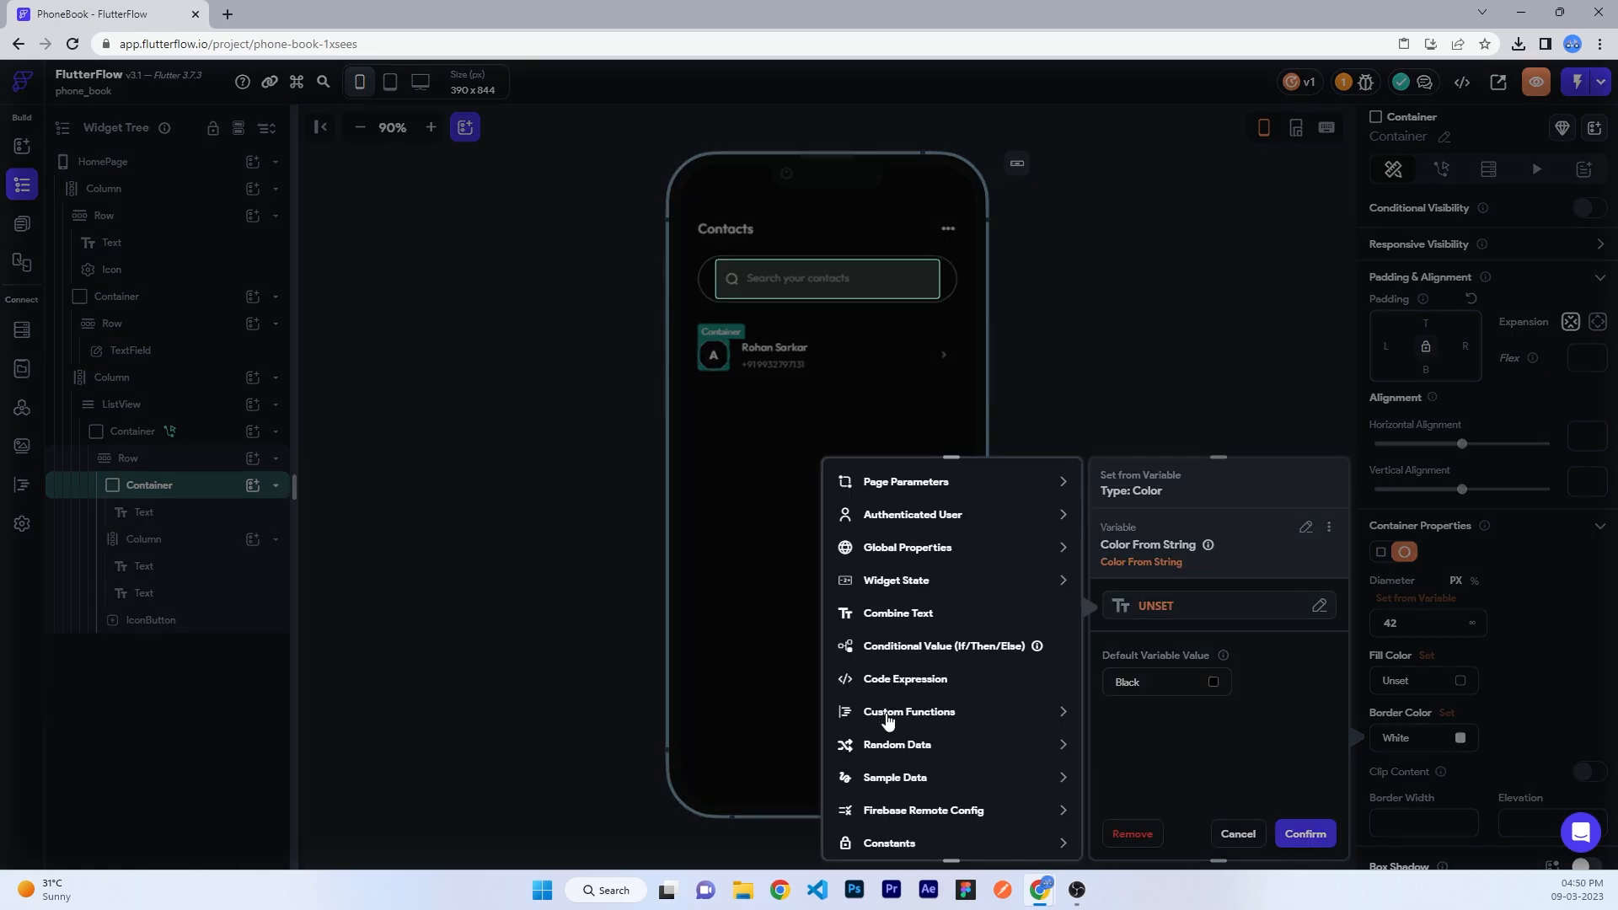
left_click(887, 714)
left_click(902, 765)
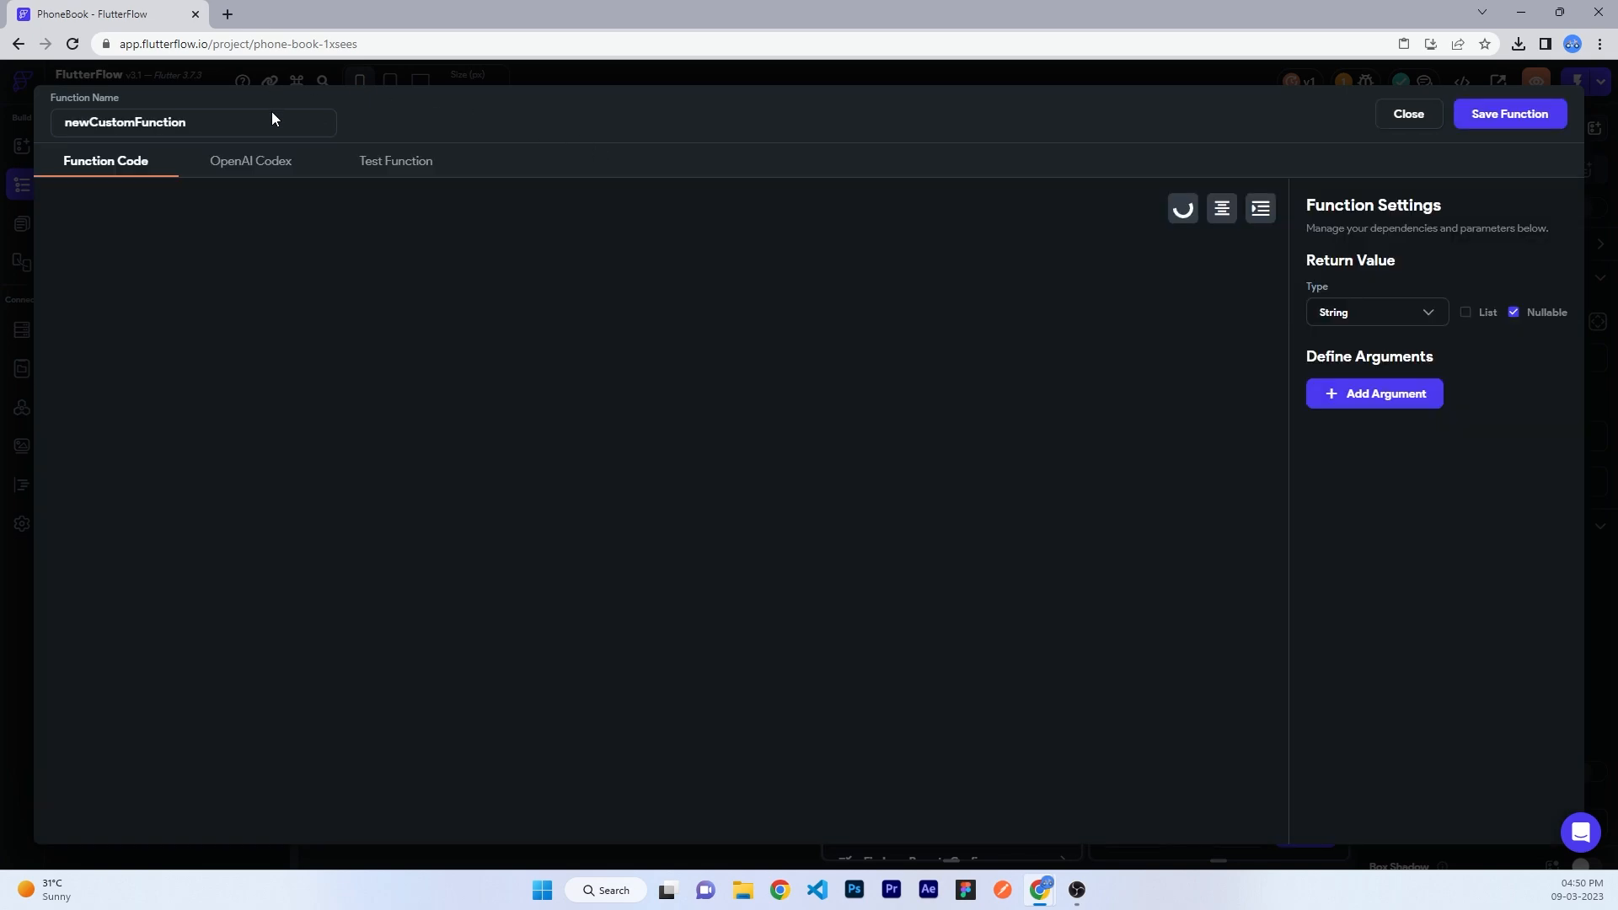
- Name the custom function colorGenerator, give it random hex colour code, and save it
left_click_drag(272, 118, 8, 139)
type("color")
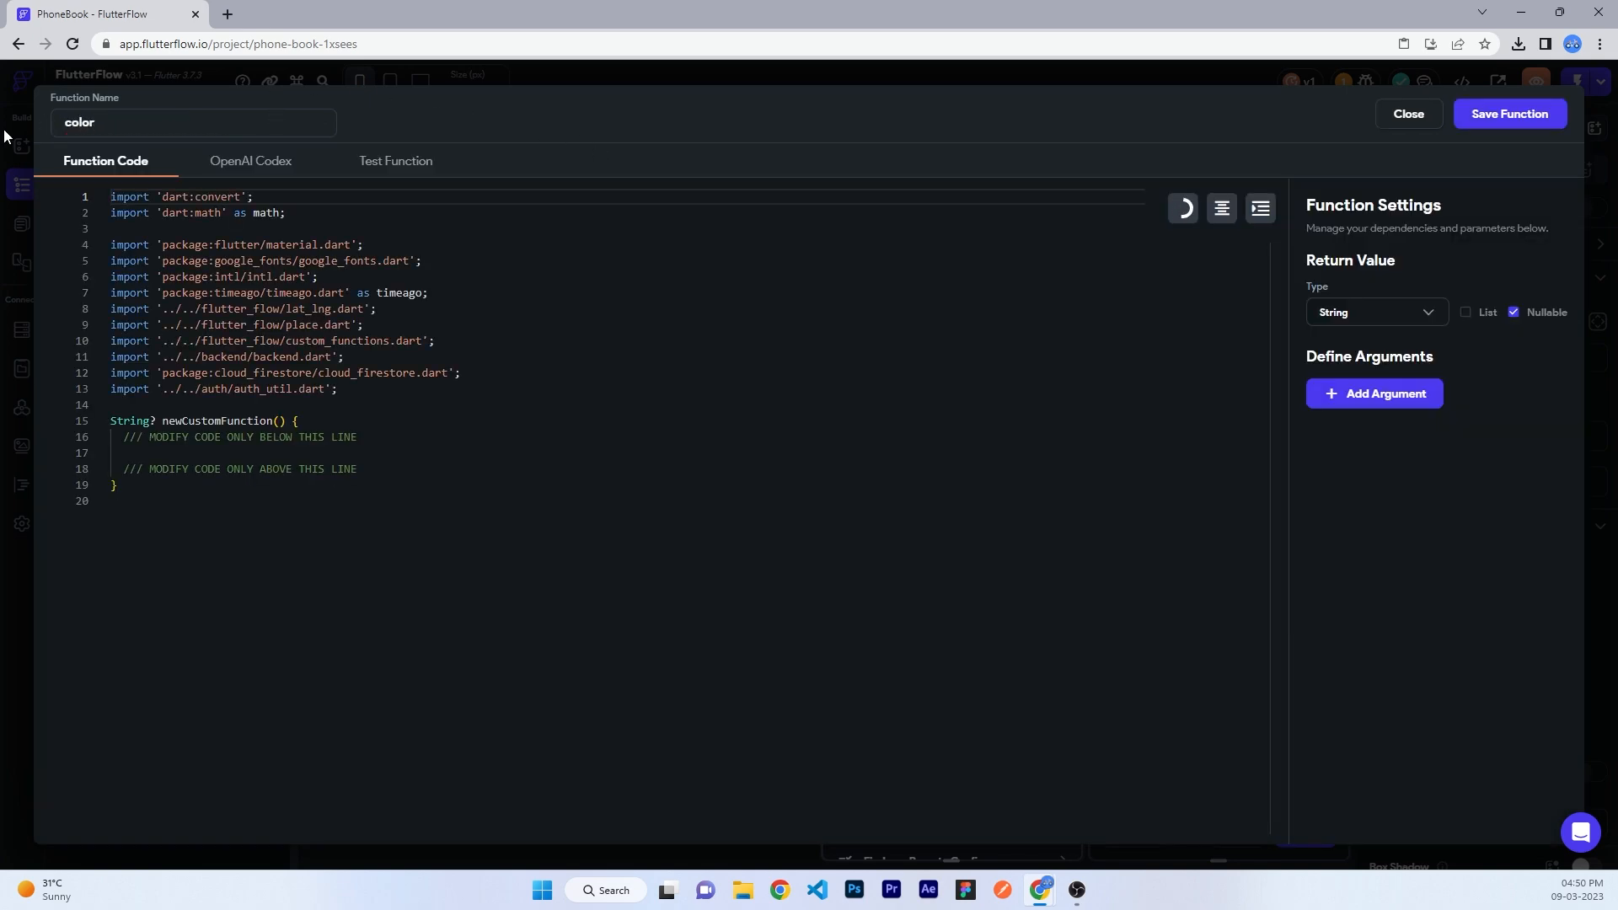
type("Generator")
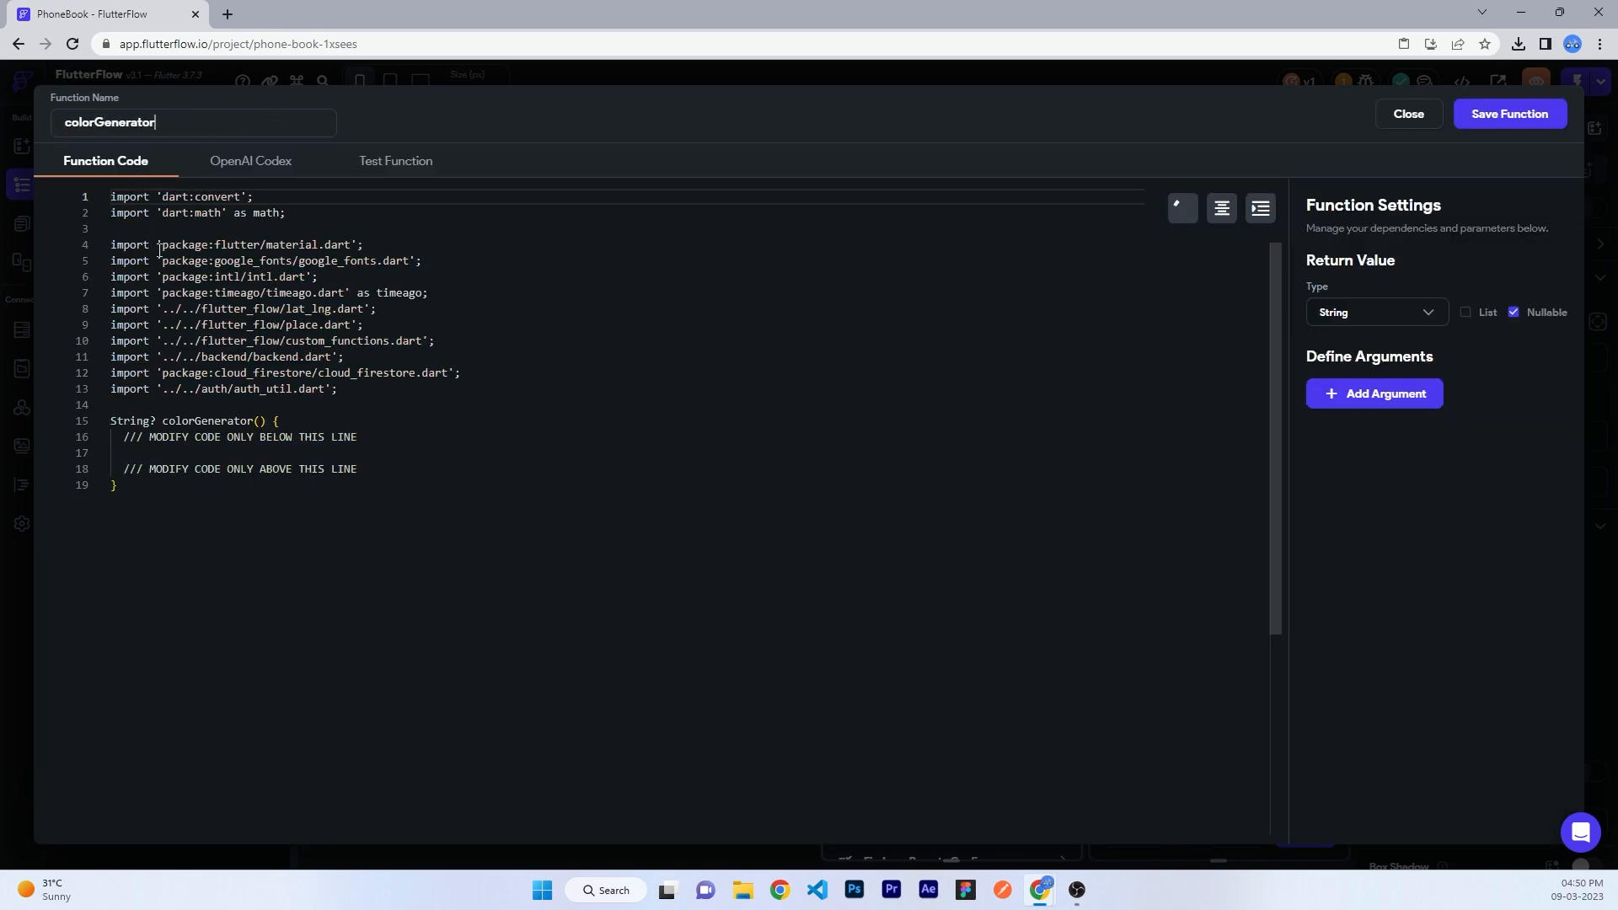
left_click(170, 452)
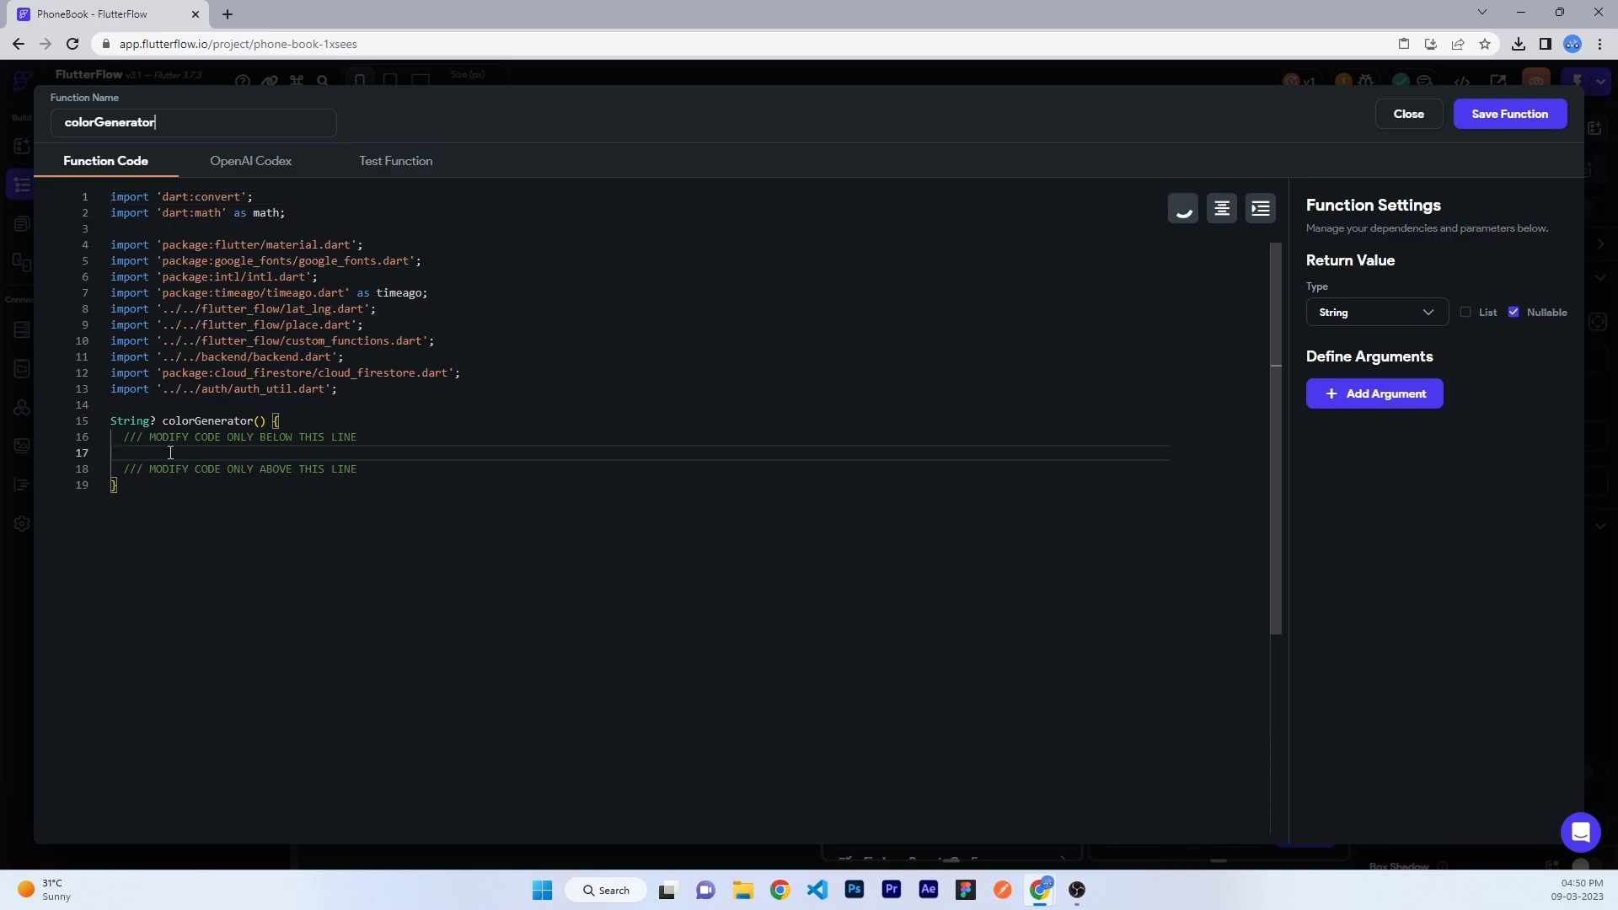
type("final math.Random random = math.Random();    // create a random hexcolor.   return '#${random.nextInt(256).toRadixString(16)}'       '${random.nextInt(256).toRadixString(16)}'       '${random.nextInt(256).toRadixString(16)}';")
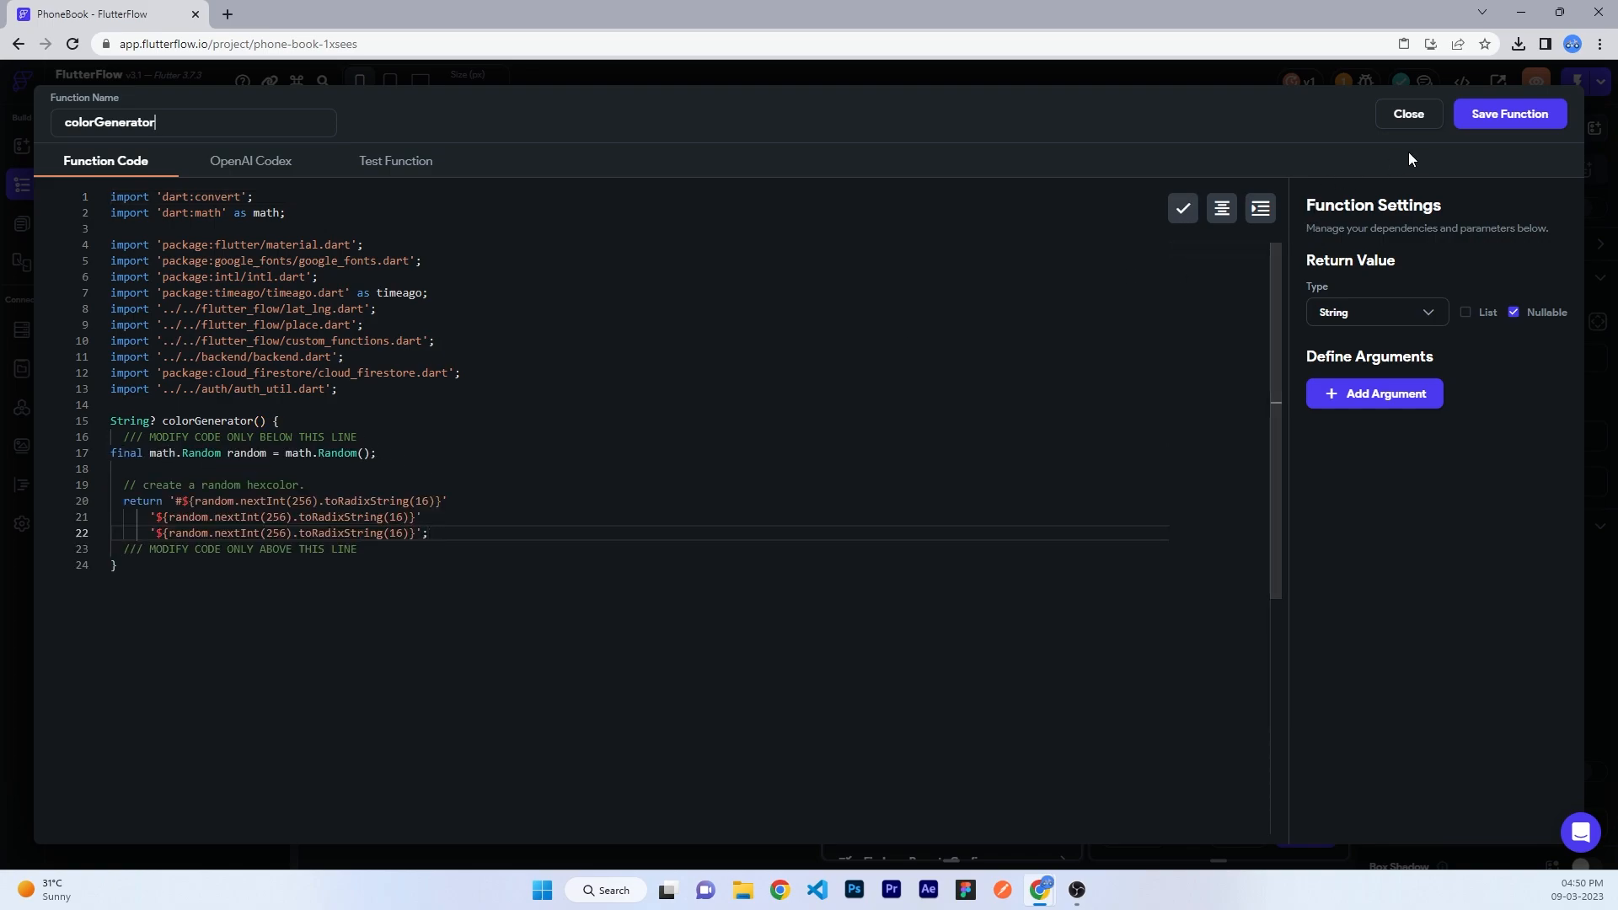
left_click(1518, 115)
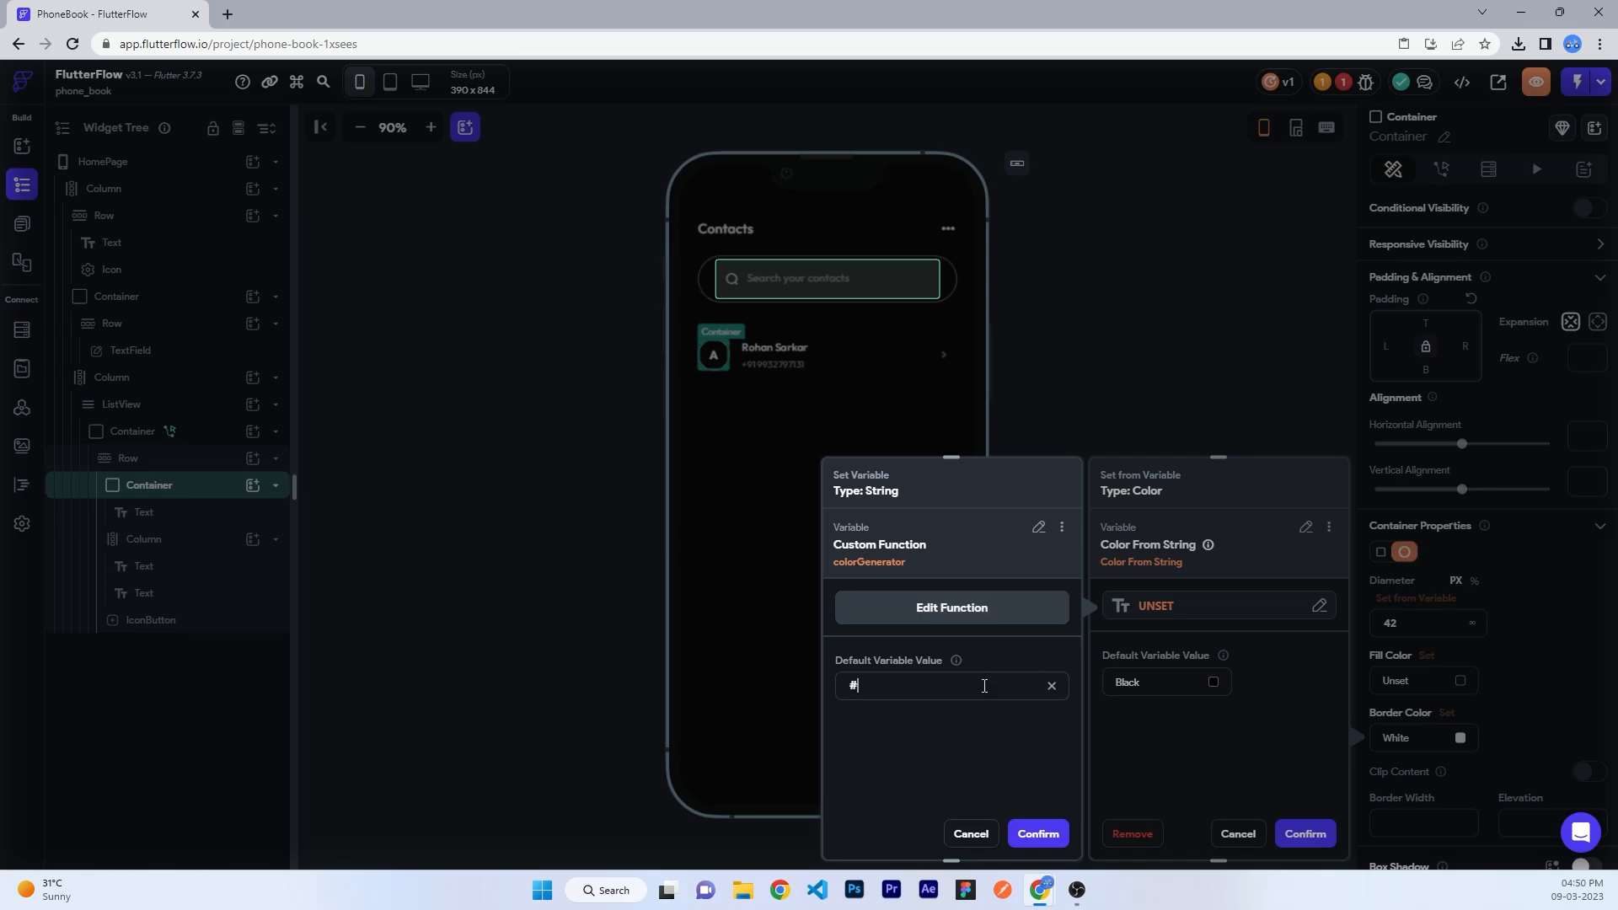
- Use colorGenerator as the colour text source with White as the default, and confirm the binding
left_click(1036, 833)
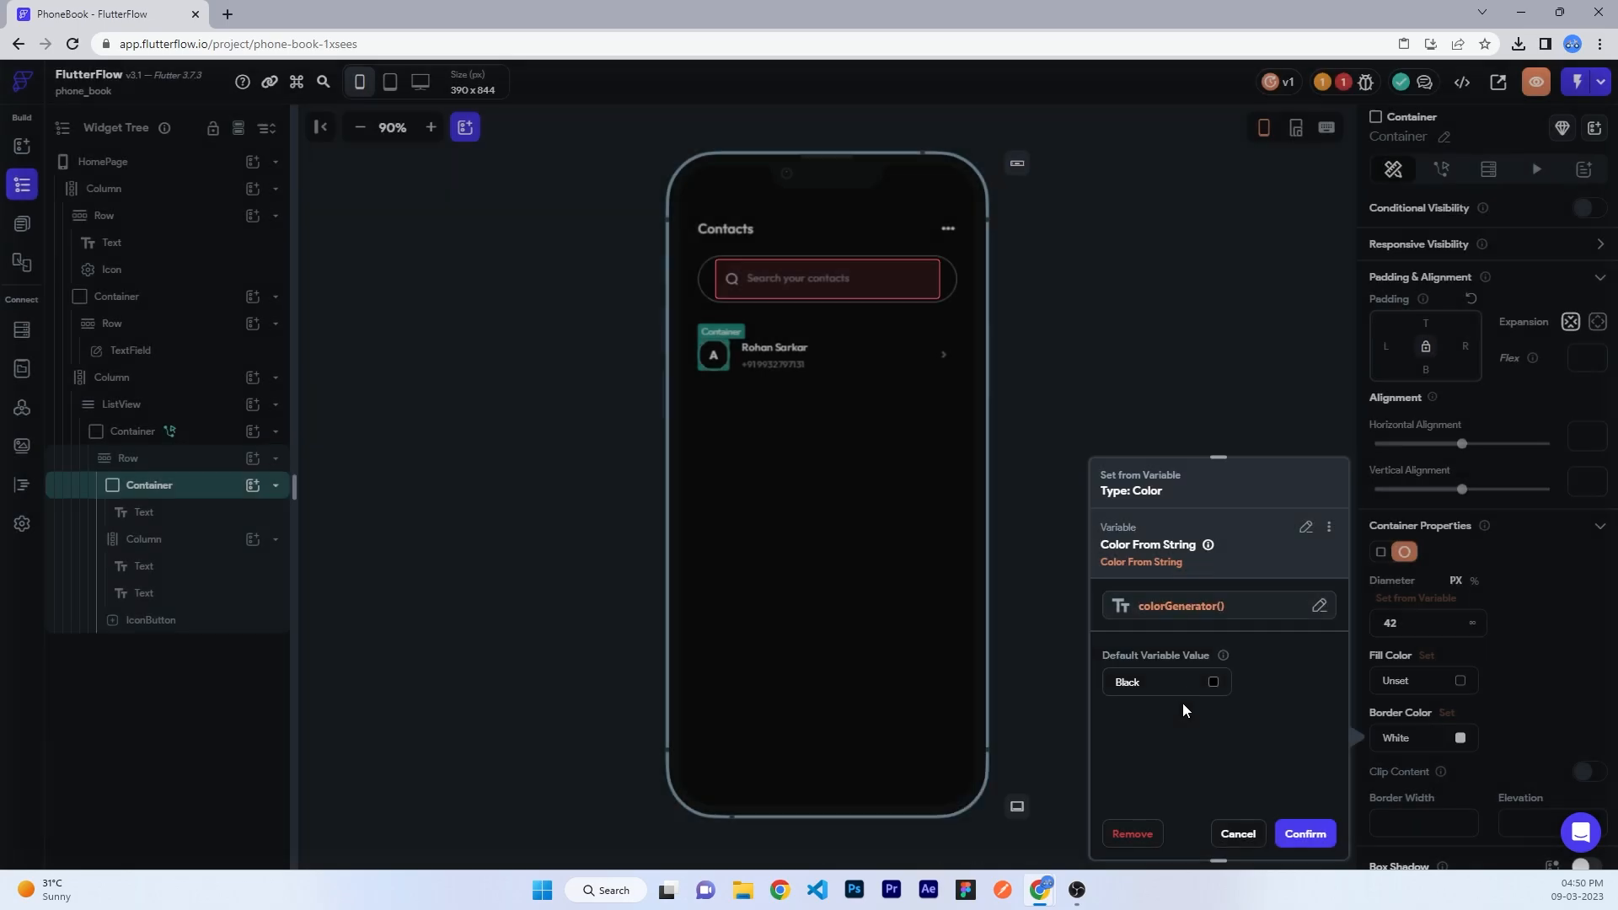
left_click(1211, 683)
left_click_drag(683, 343, 533, 227)
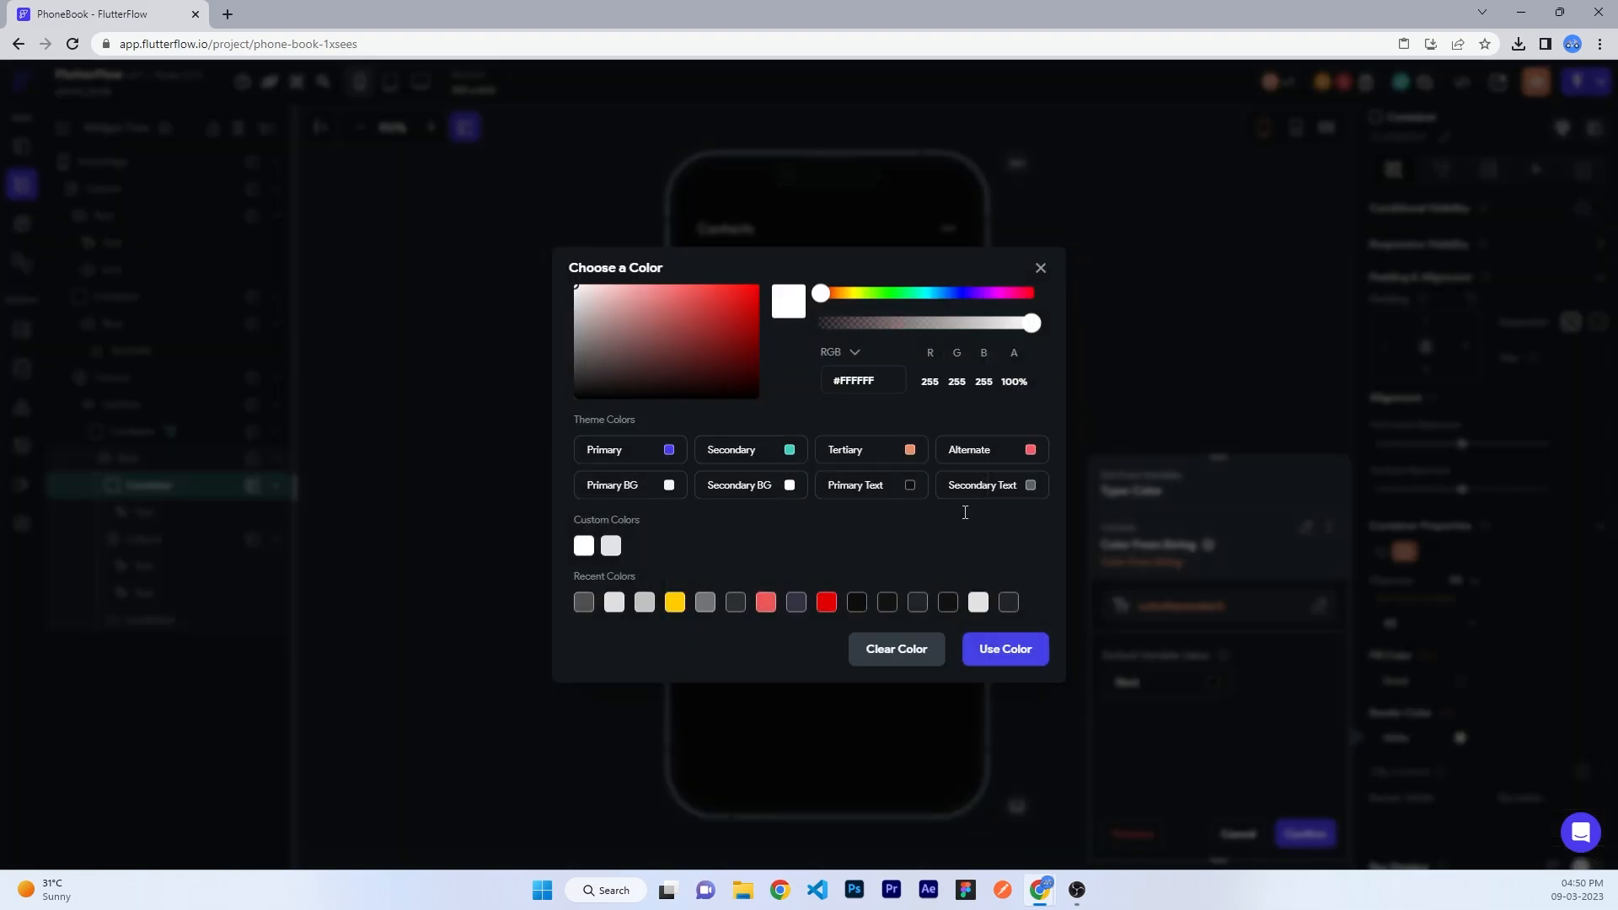
left_click(1041, 659)
left_click(1299, 834)
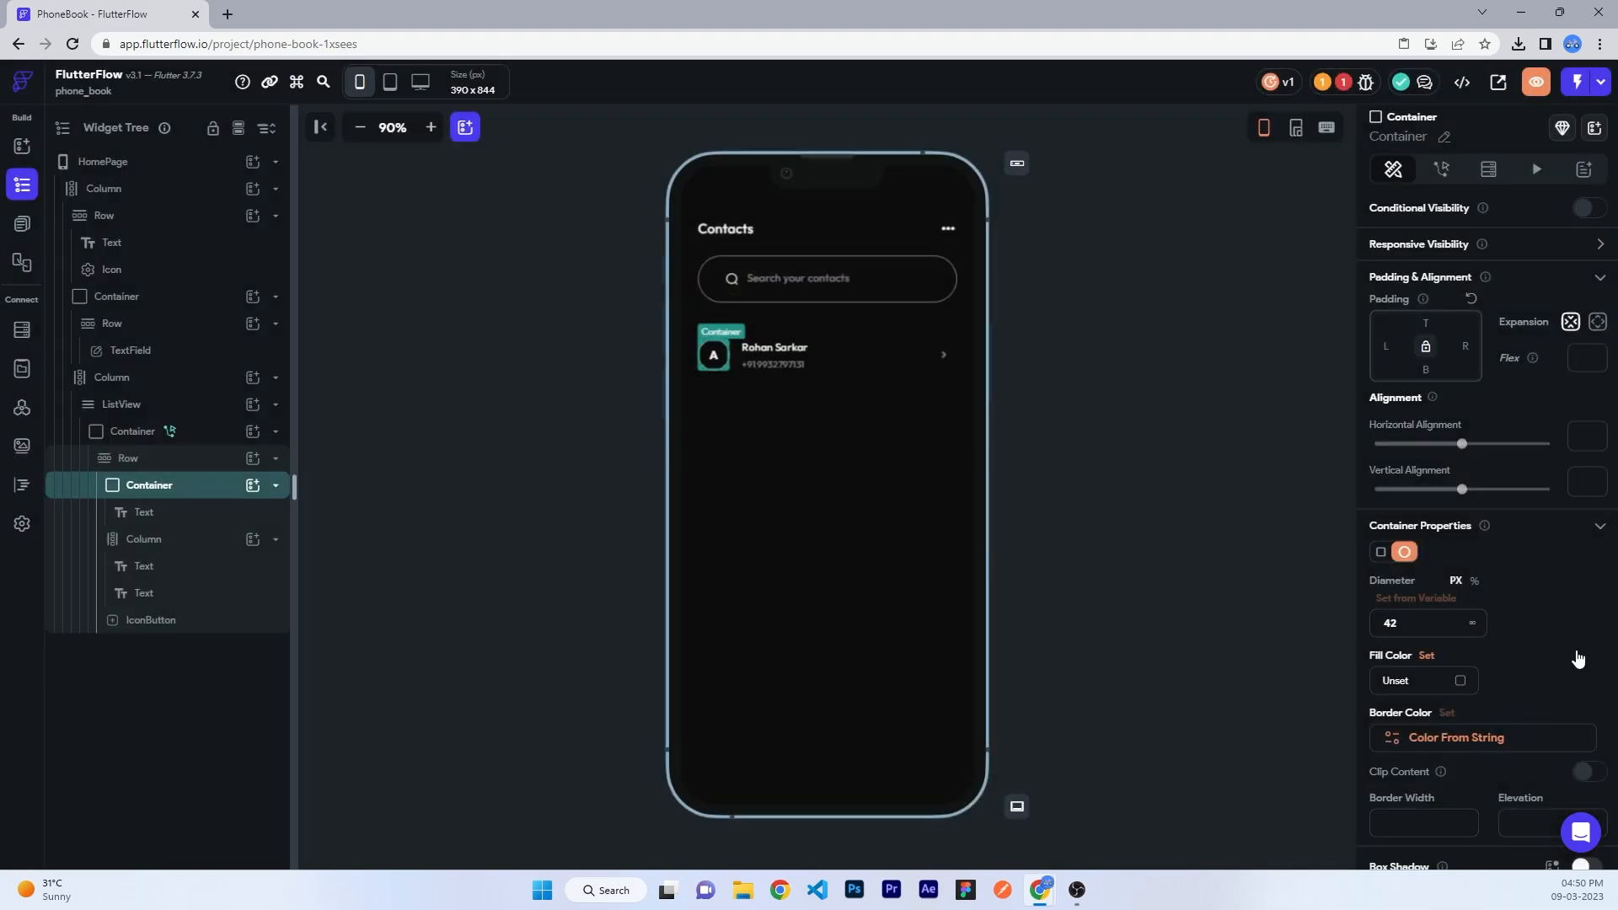
left_click(1134, 437)
left_click(1439, 243)
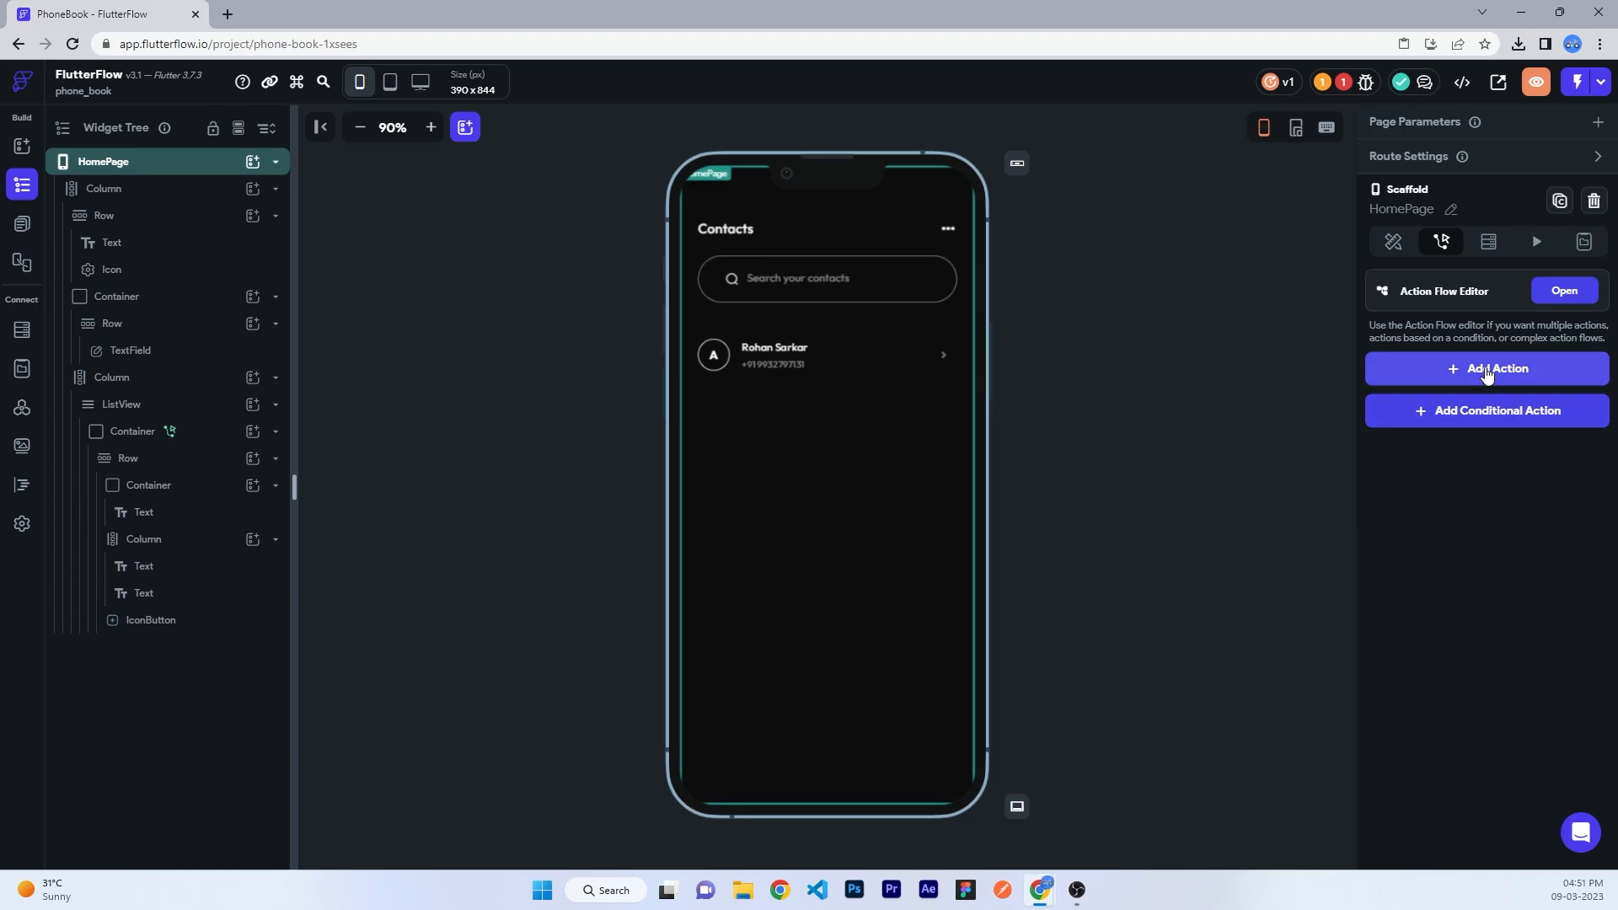
- Add an On Page Load action and create a new custom action named fetchContacts
left_click(1487, 375)
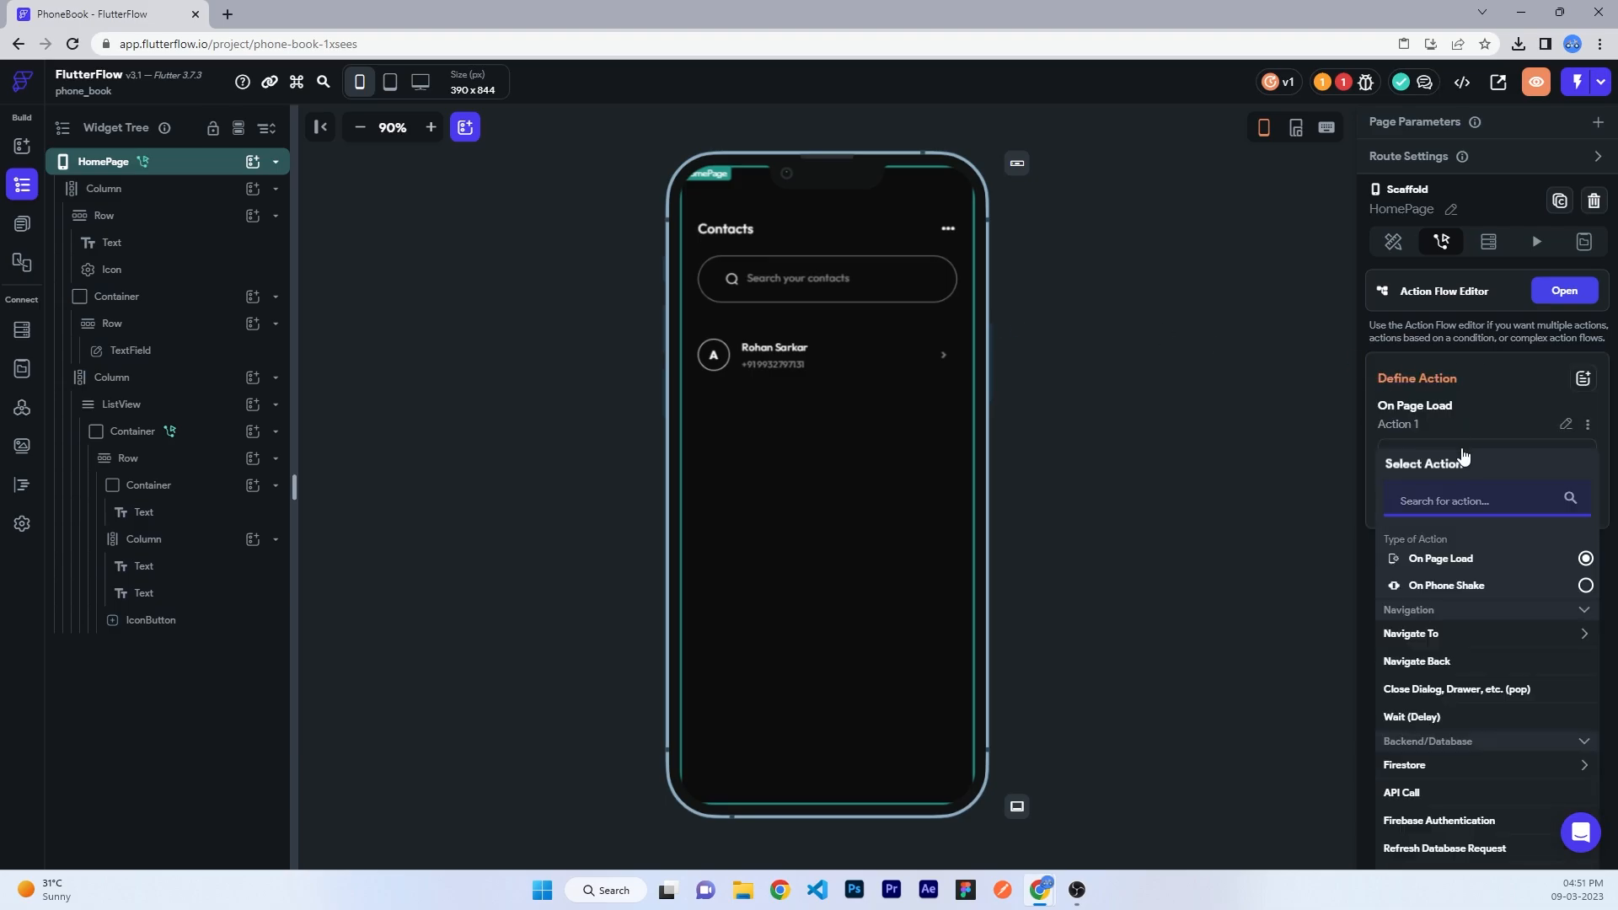
left_click(1541, 302)
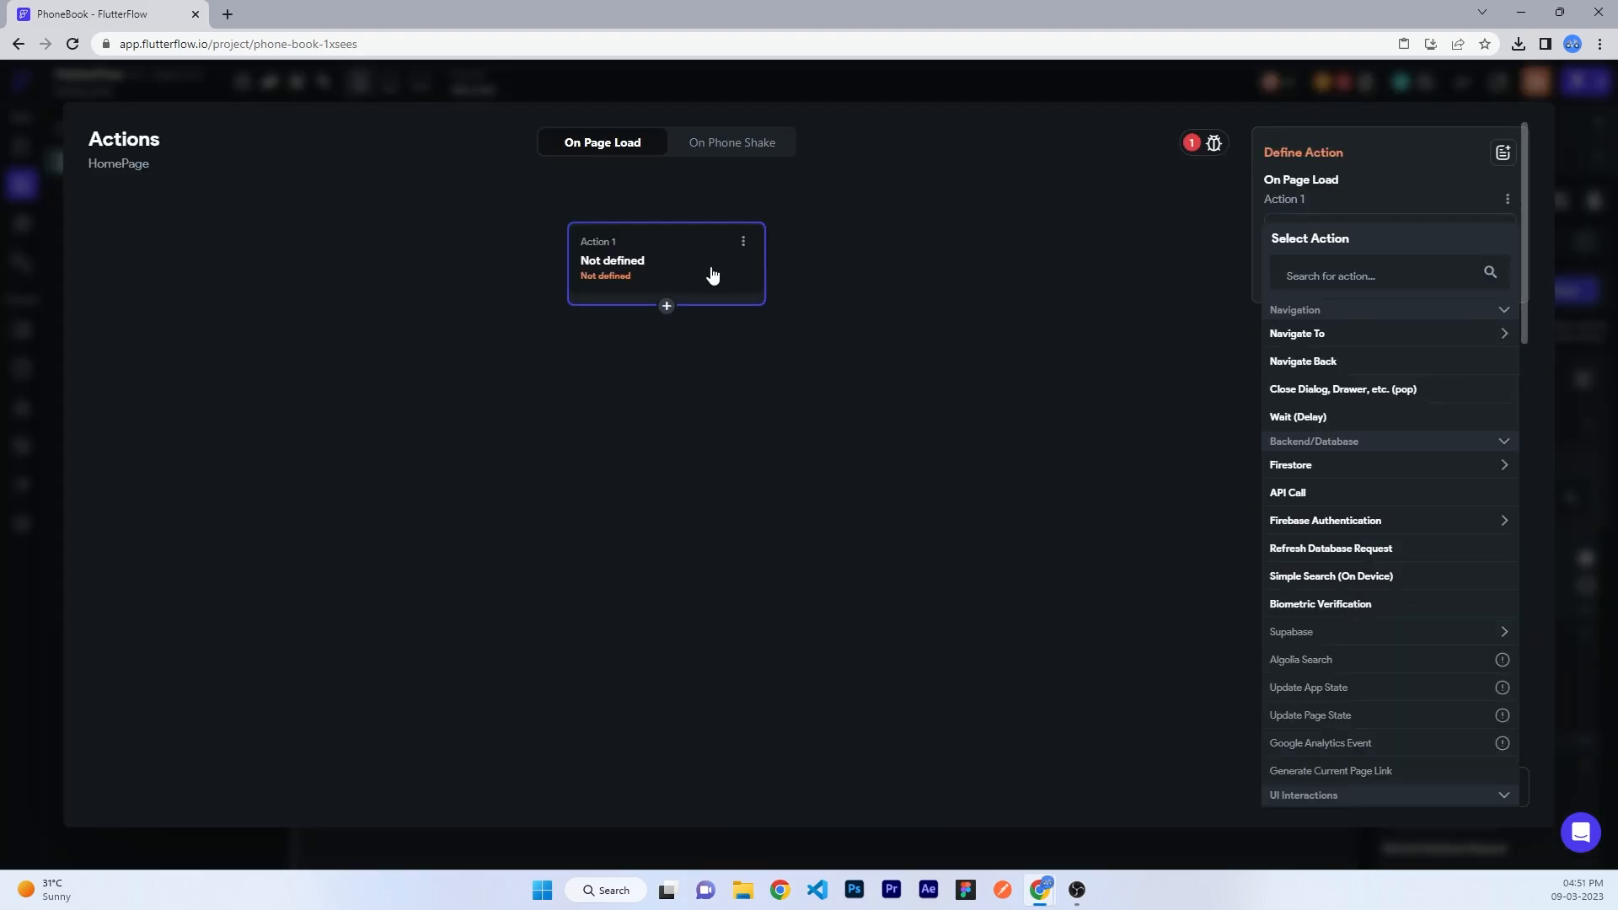
scroll(1383, 640, "down", 10)
scroll(1383, 640, "down", 2)
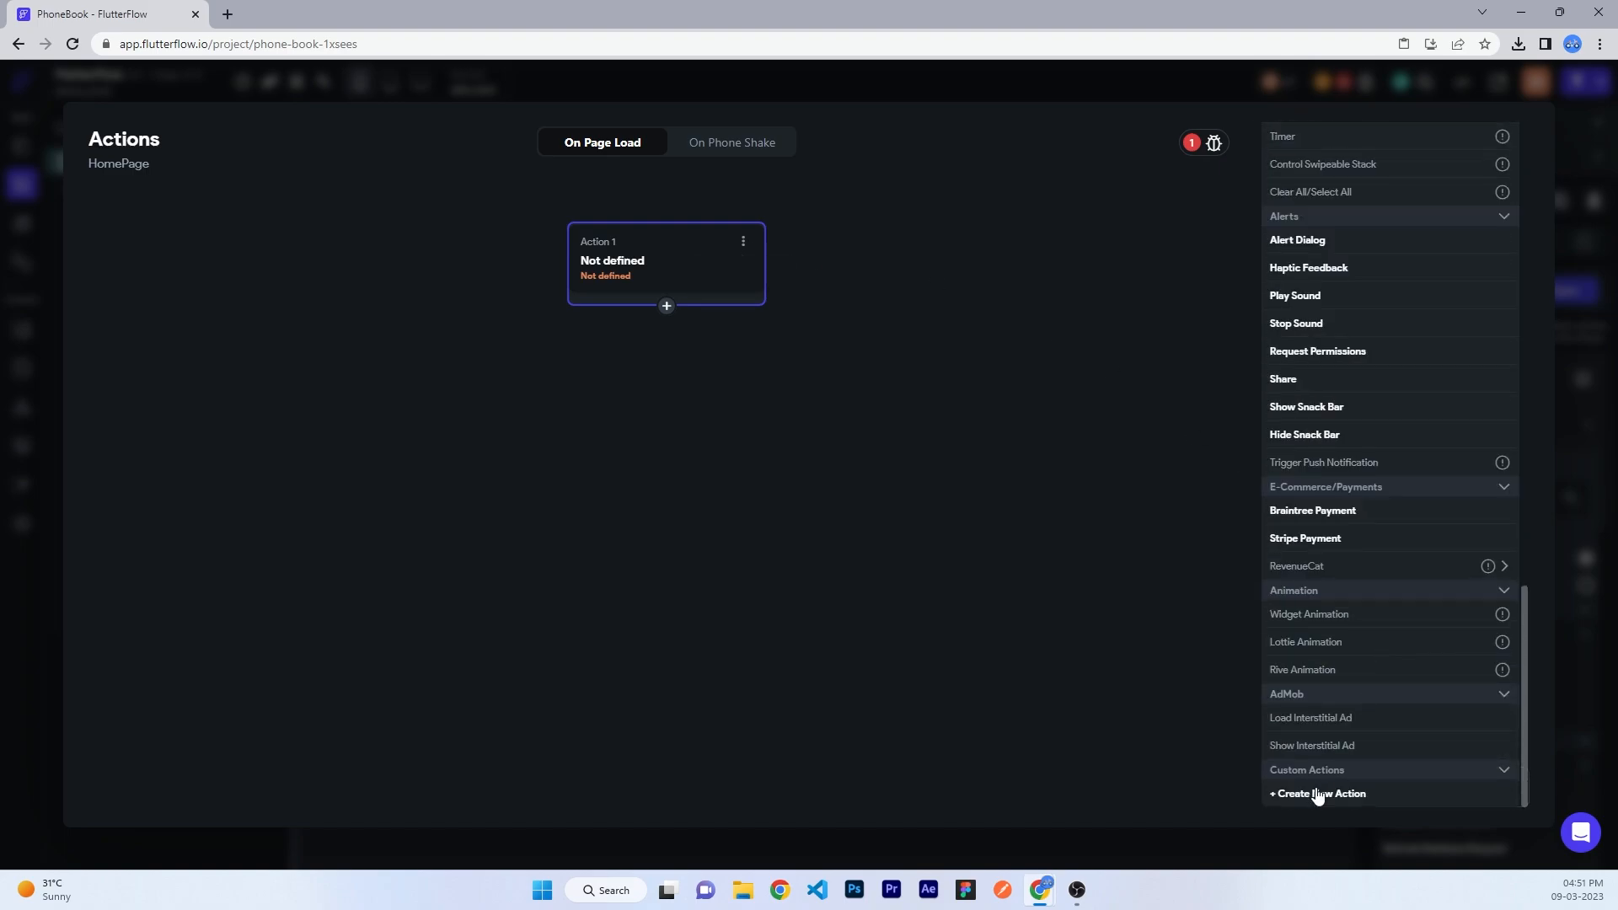
left_click(1311, 796)
left_click(201, 122)
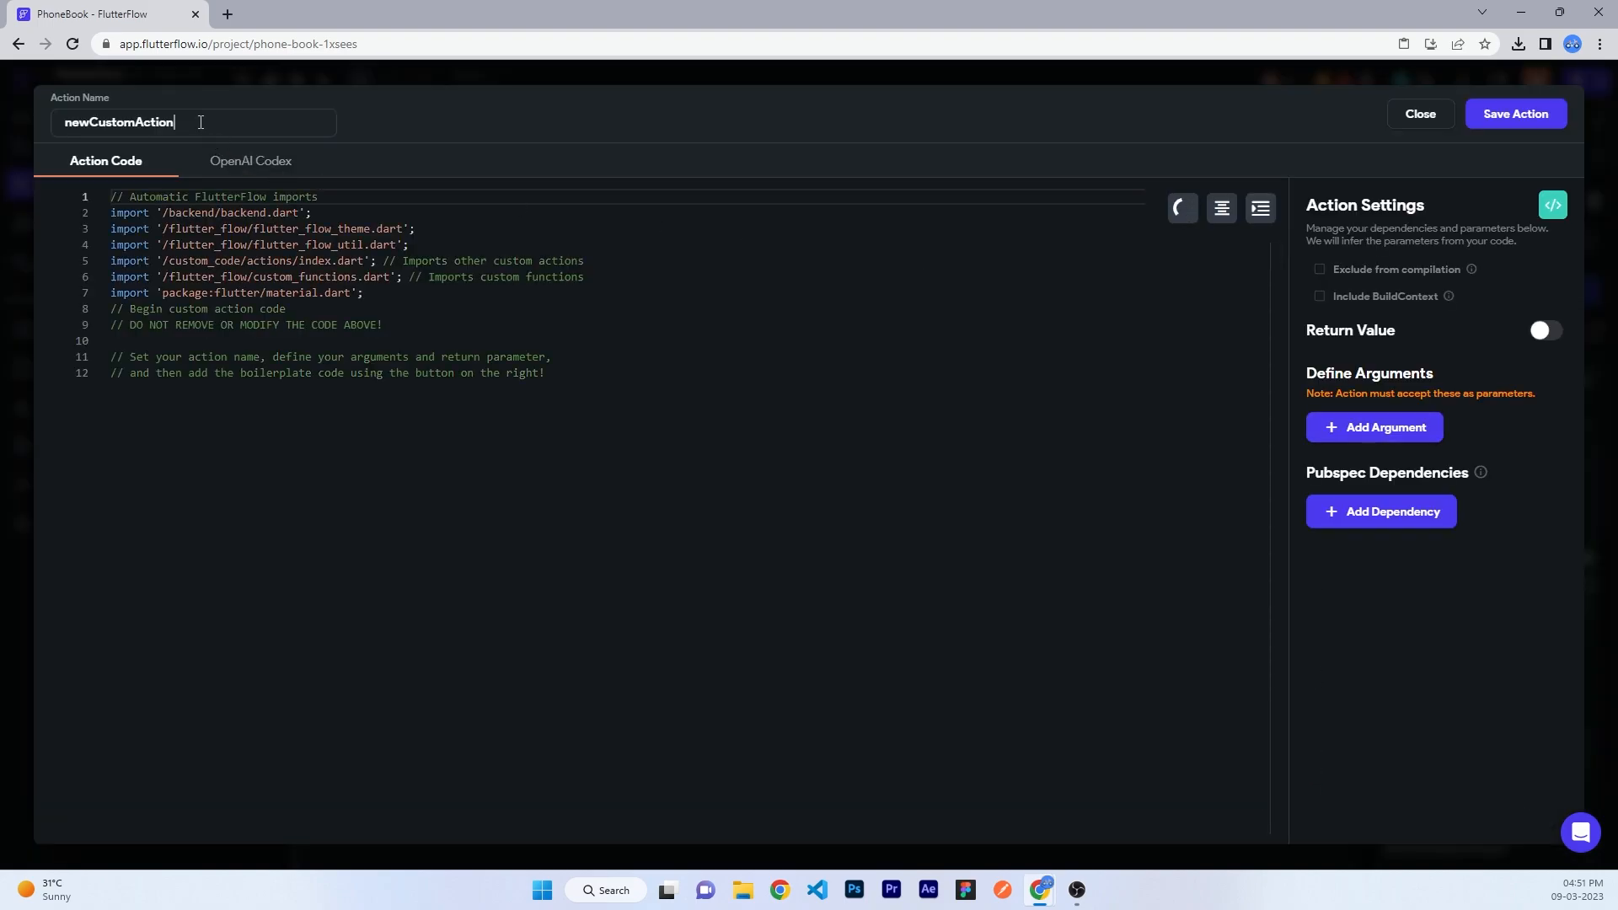
key("ctrl+a")
type("fetchContacts")
- Give fetchContacts a userId argument and the contacts_service ^0.6.3 dependency
left_click(1370, 430)
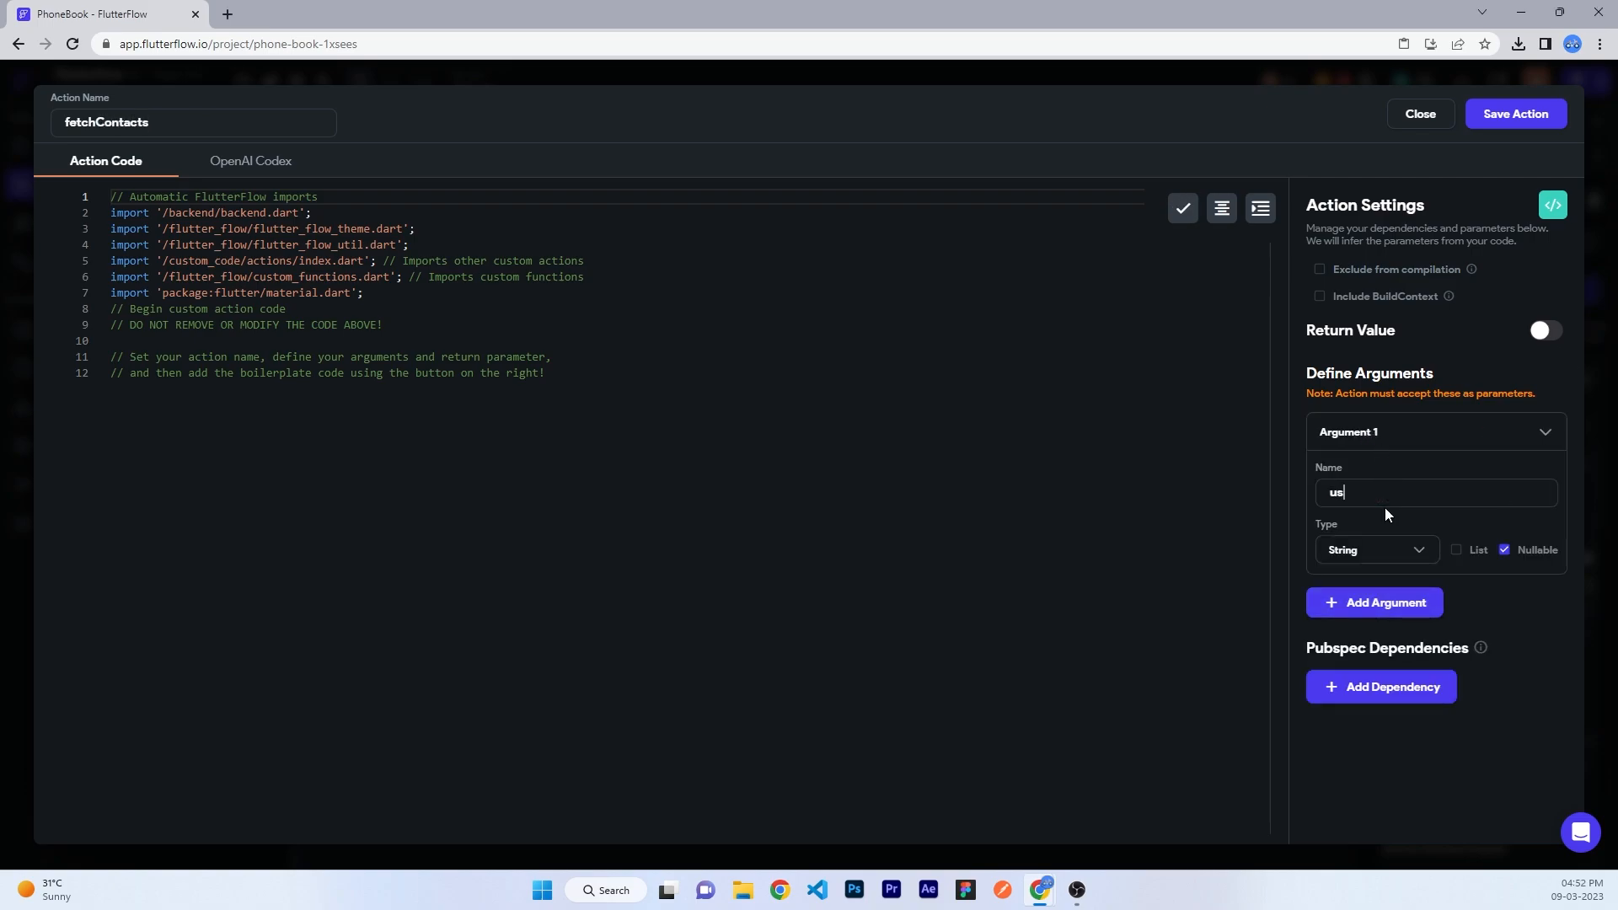
type("userId")
left_click(1392, 689)
type("contacts_service: ^0.6.3")
left_click(1549, 655)
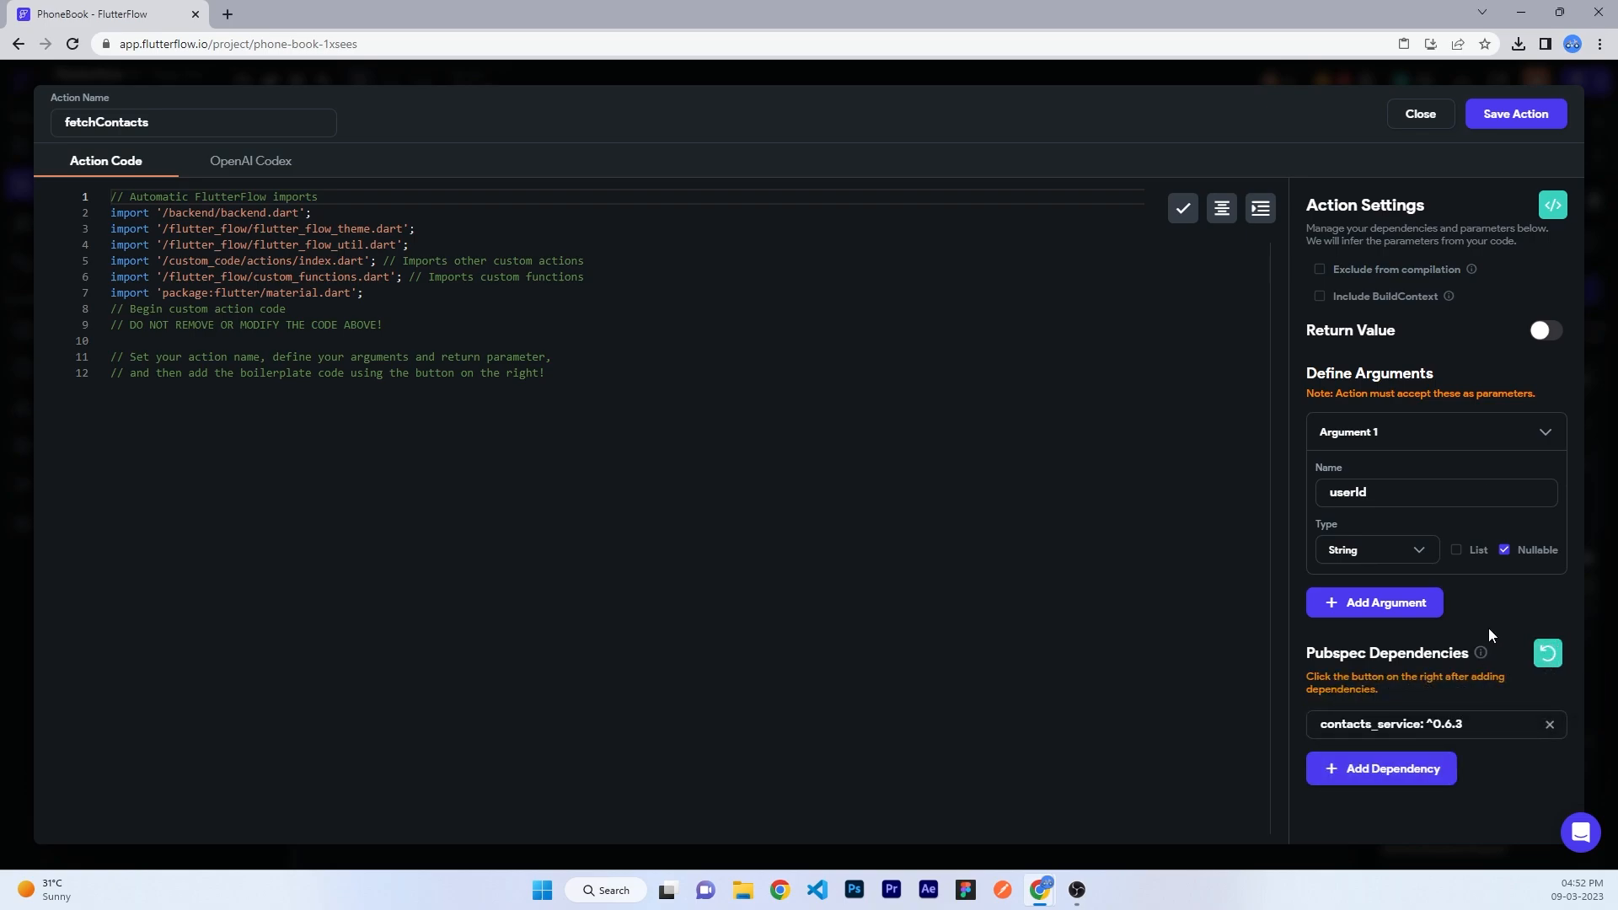
- Fill fetchContacts with the boilerplate, the contact-fetching code, and the contacts_service import line
left_click(1541, 208)
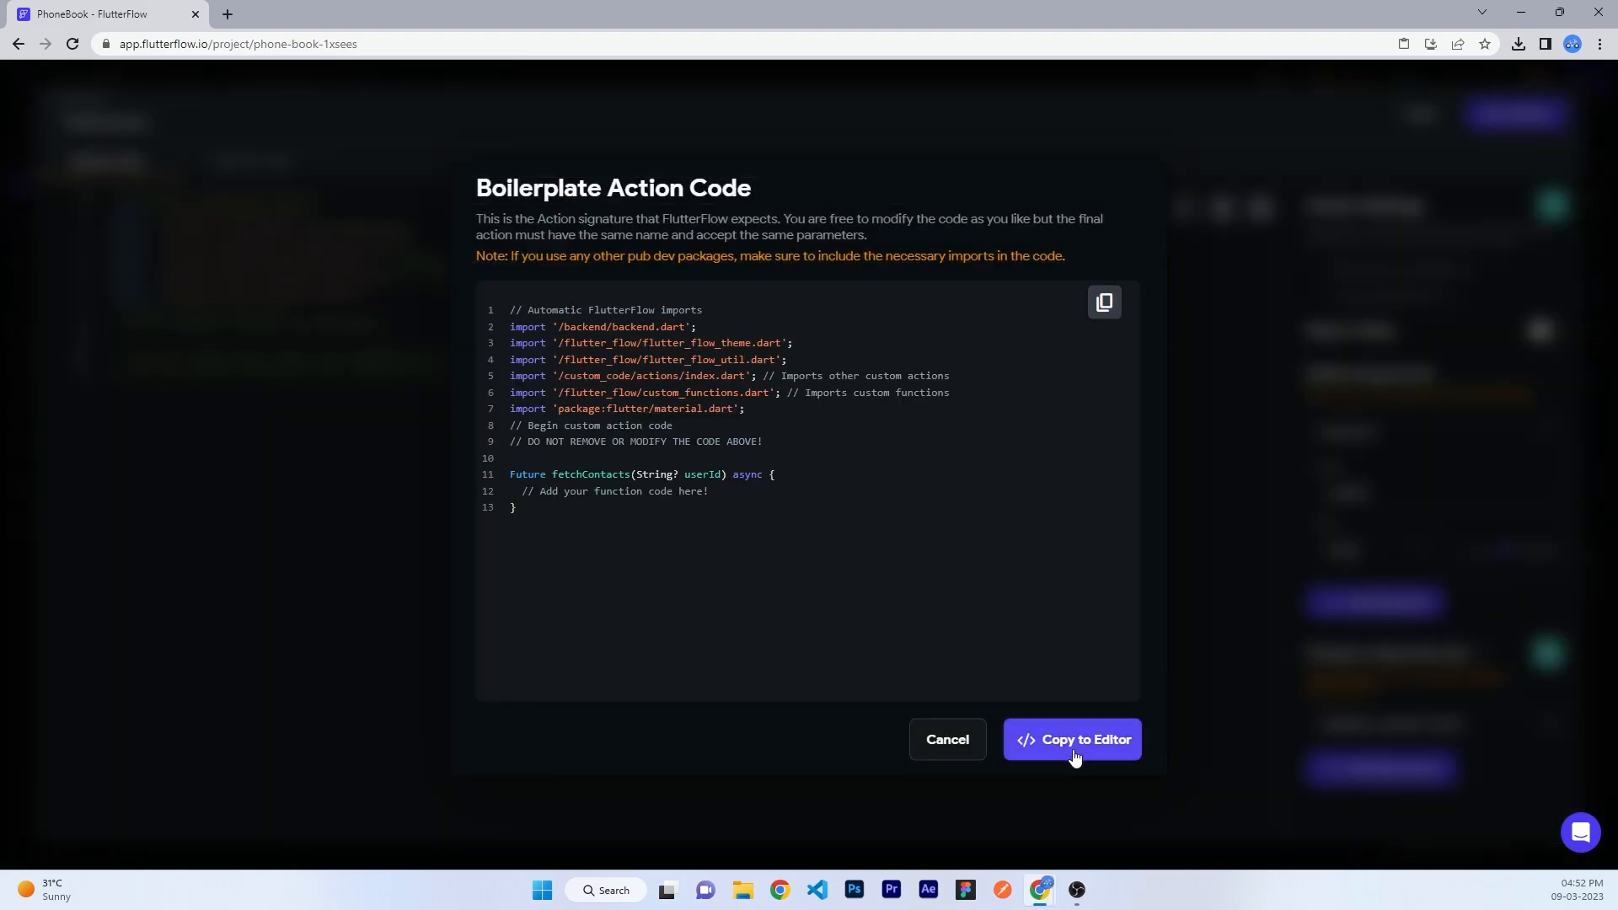
left_click(1075, 741)
left_click(364, 373)
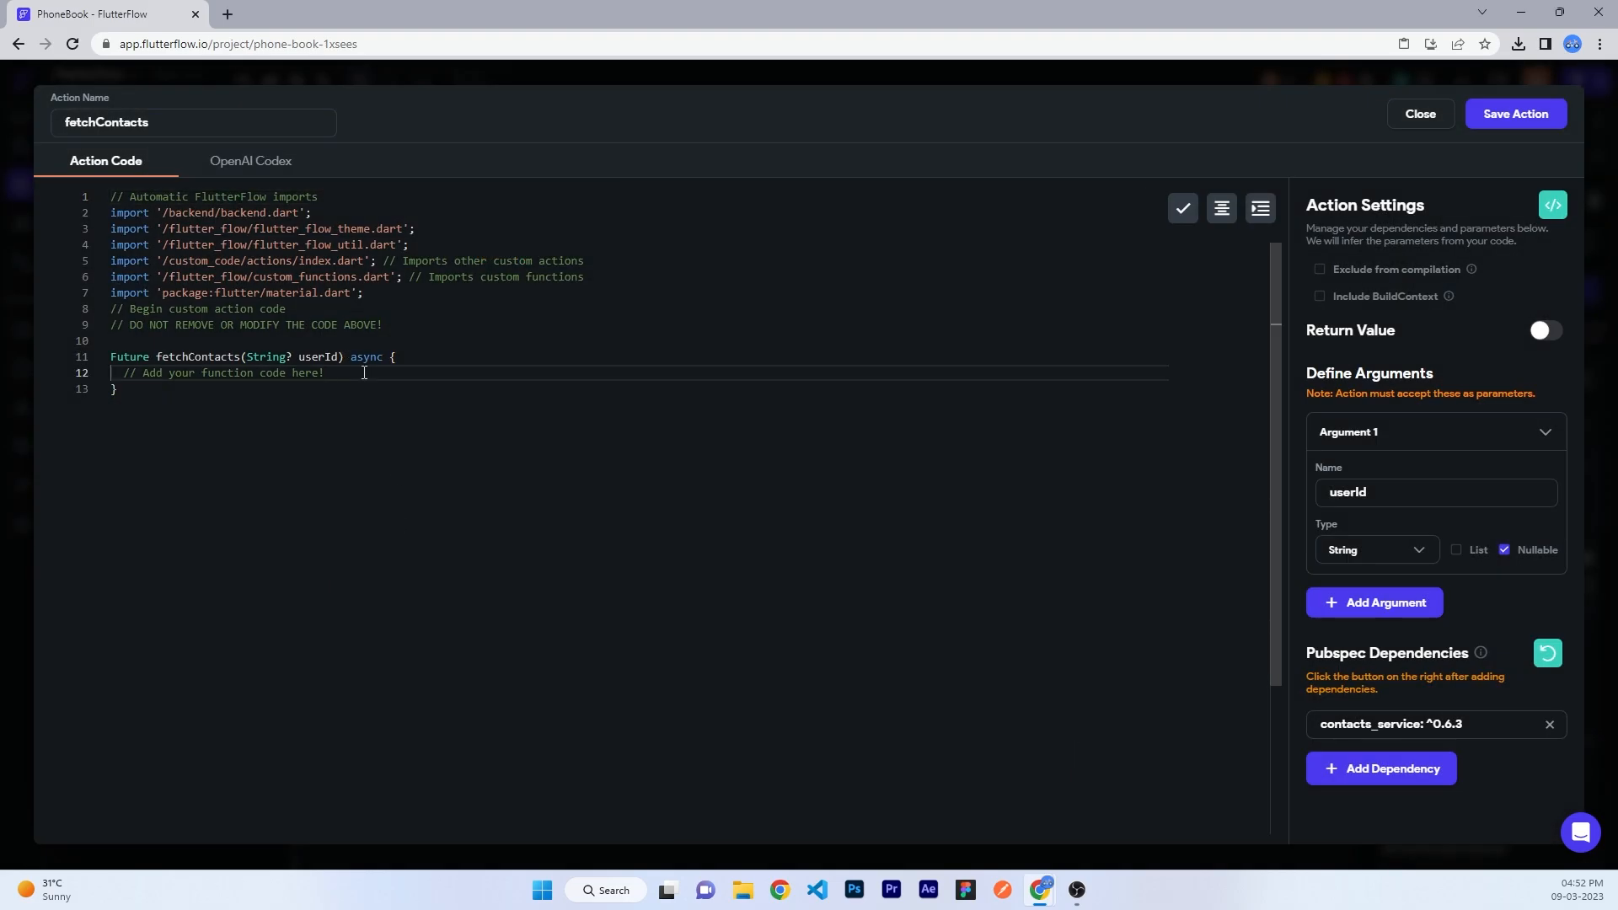
key("Return")
key("ctrl+v")
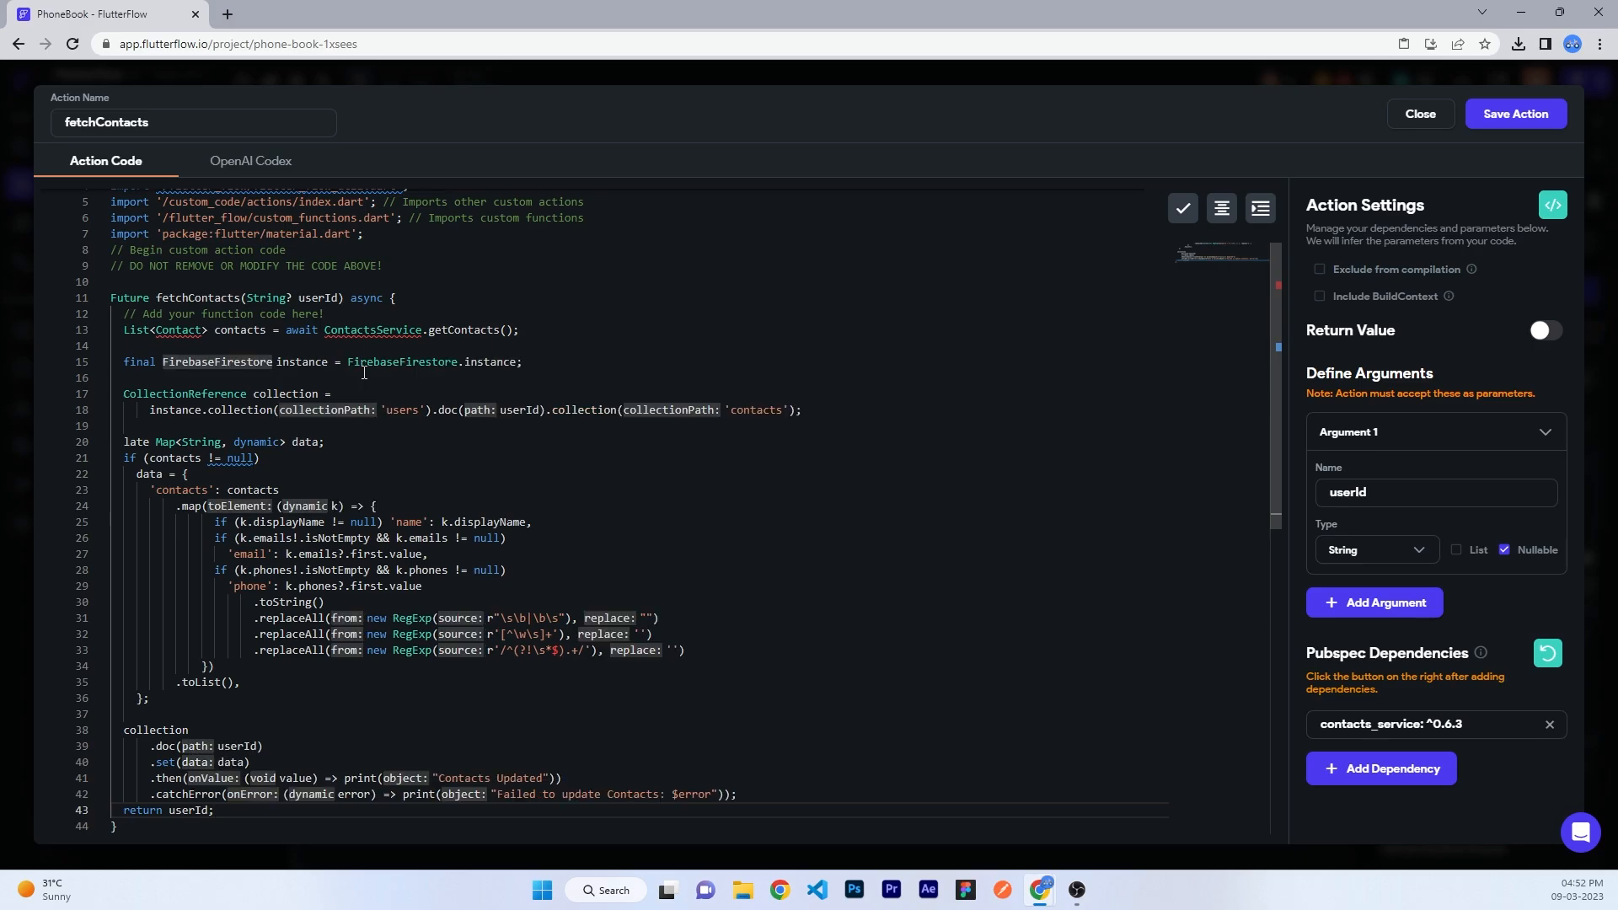
scroll(371, 416, "up", 1)
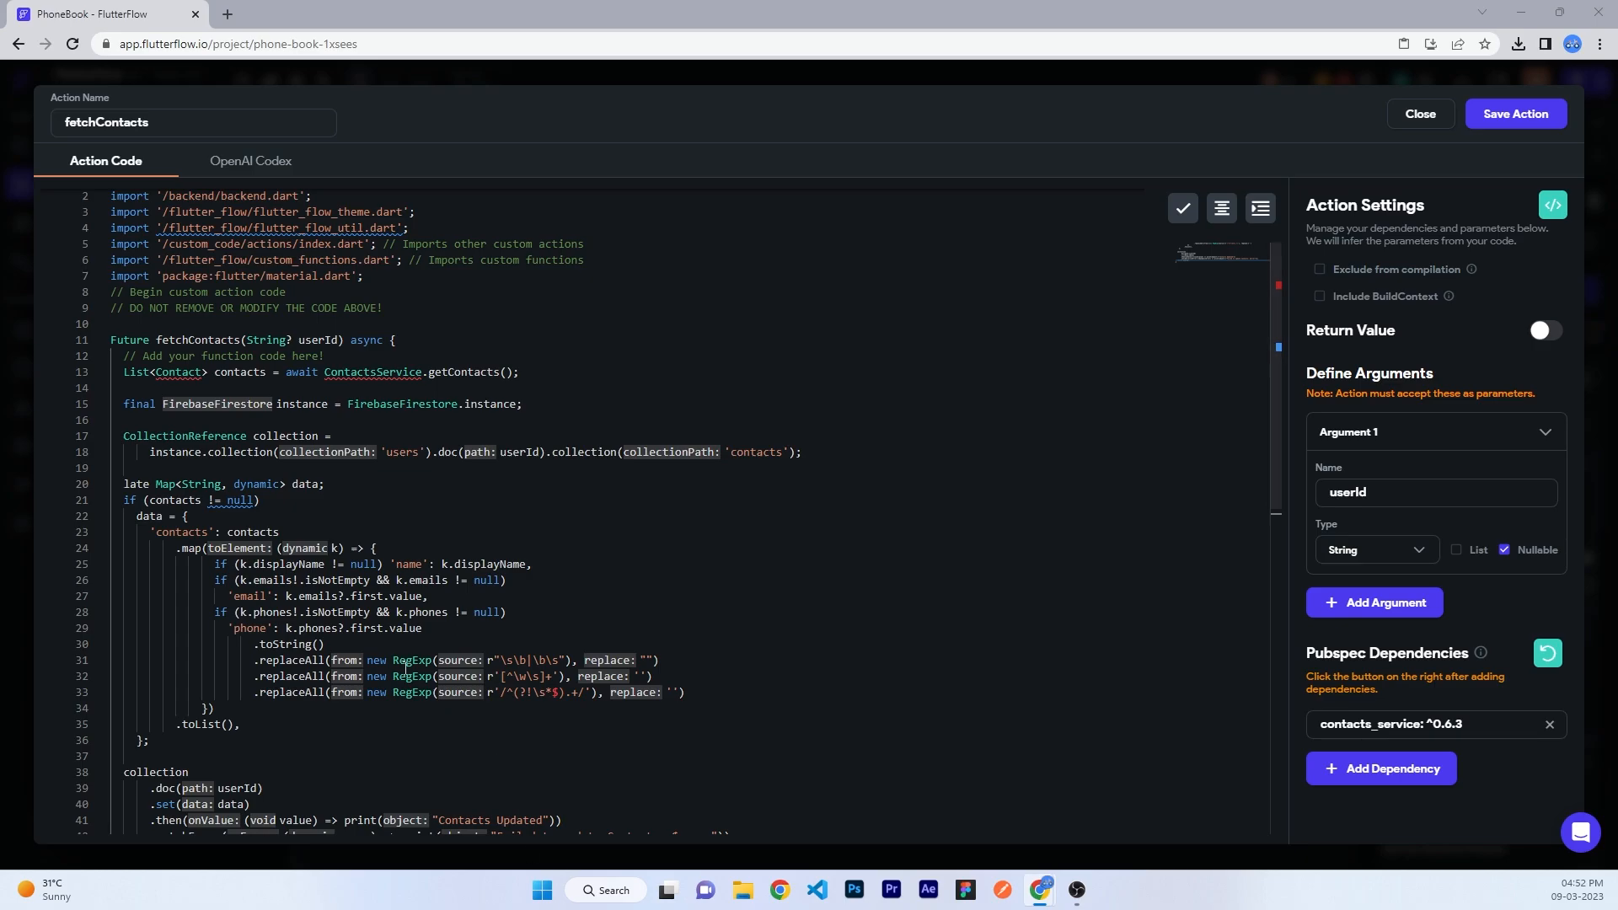
scroll(259, 503, "down", 3)
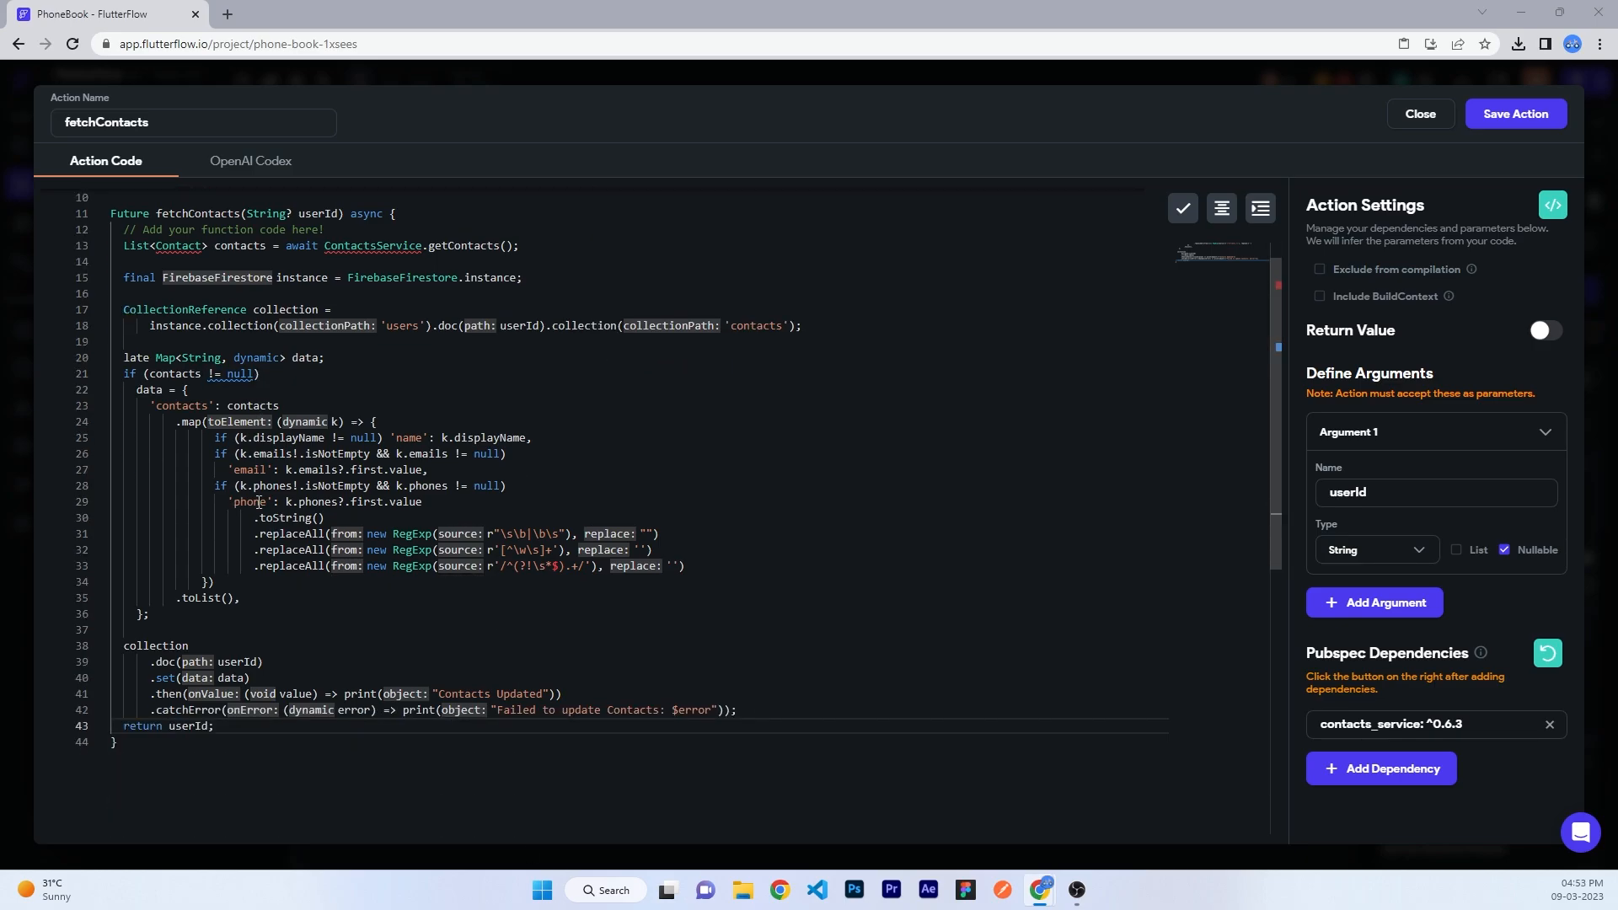
scroll(259, 502, "up", 3)
left_click(168, 346)
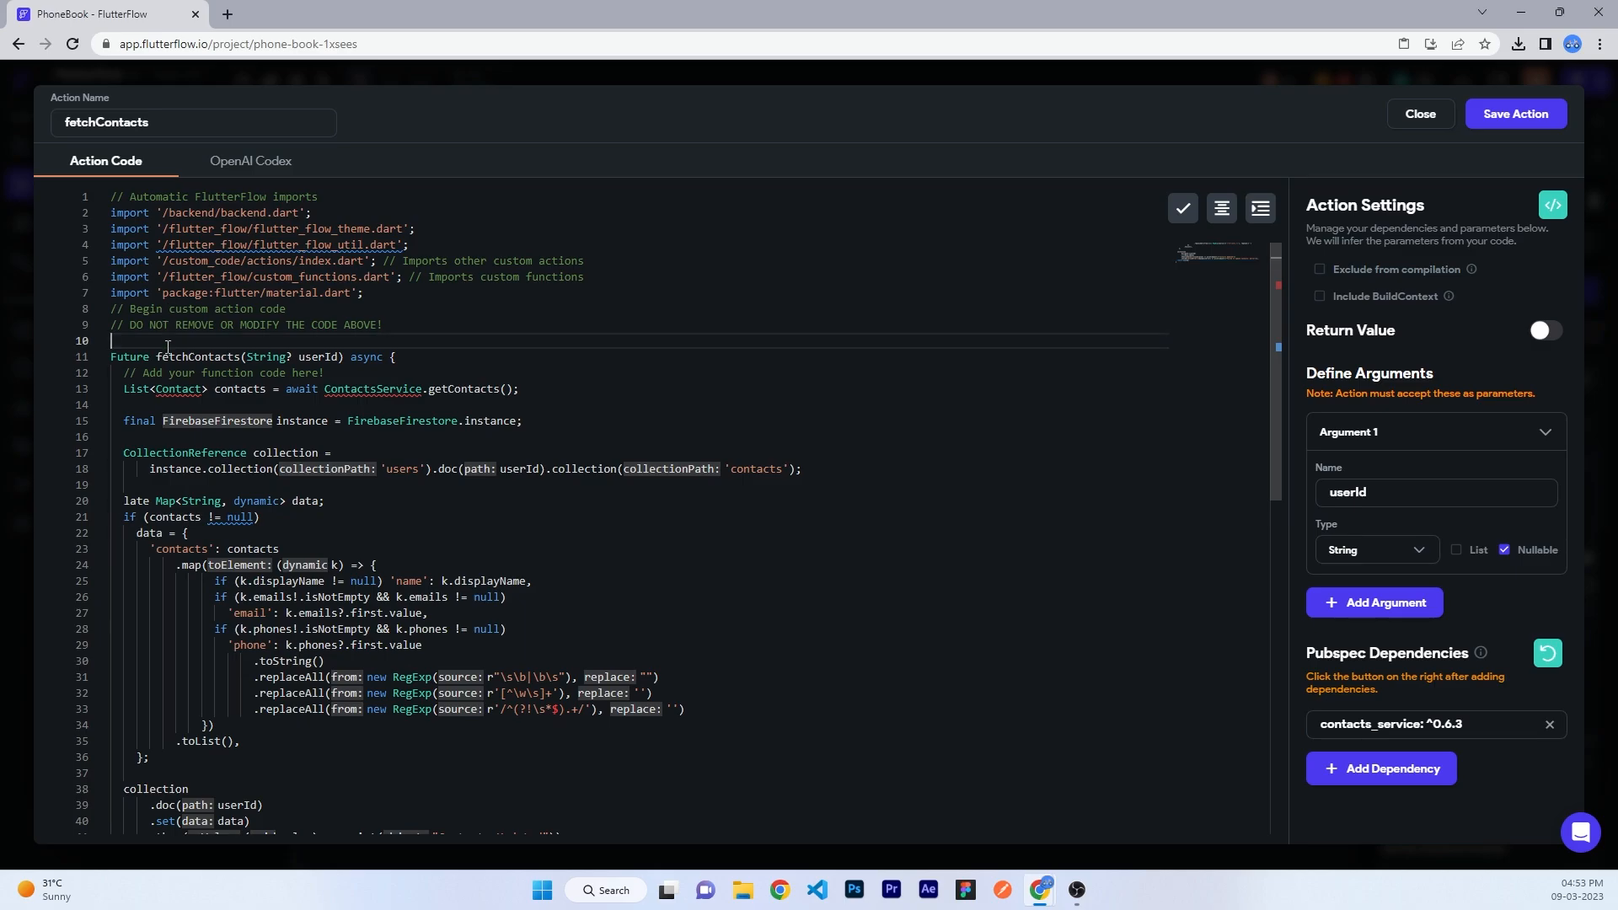
type("import 'package:contacts_service/contacts_service.dart';")
key("Return")
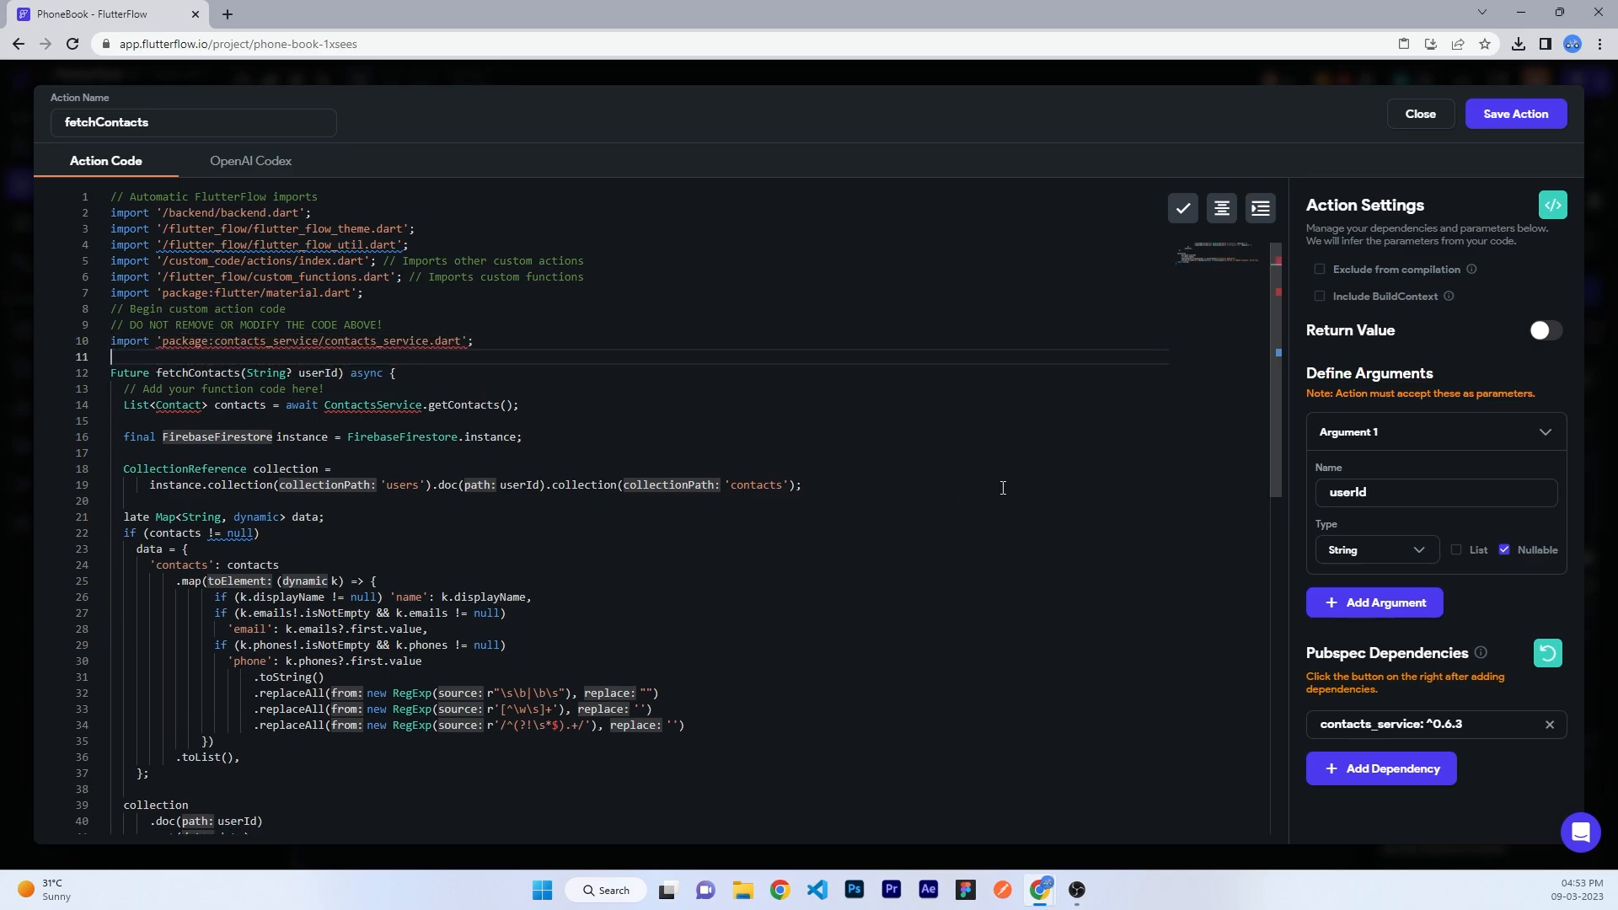
scroll(900, 508, "down", 3)
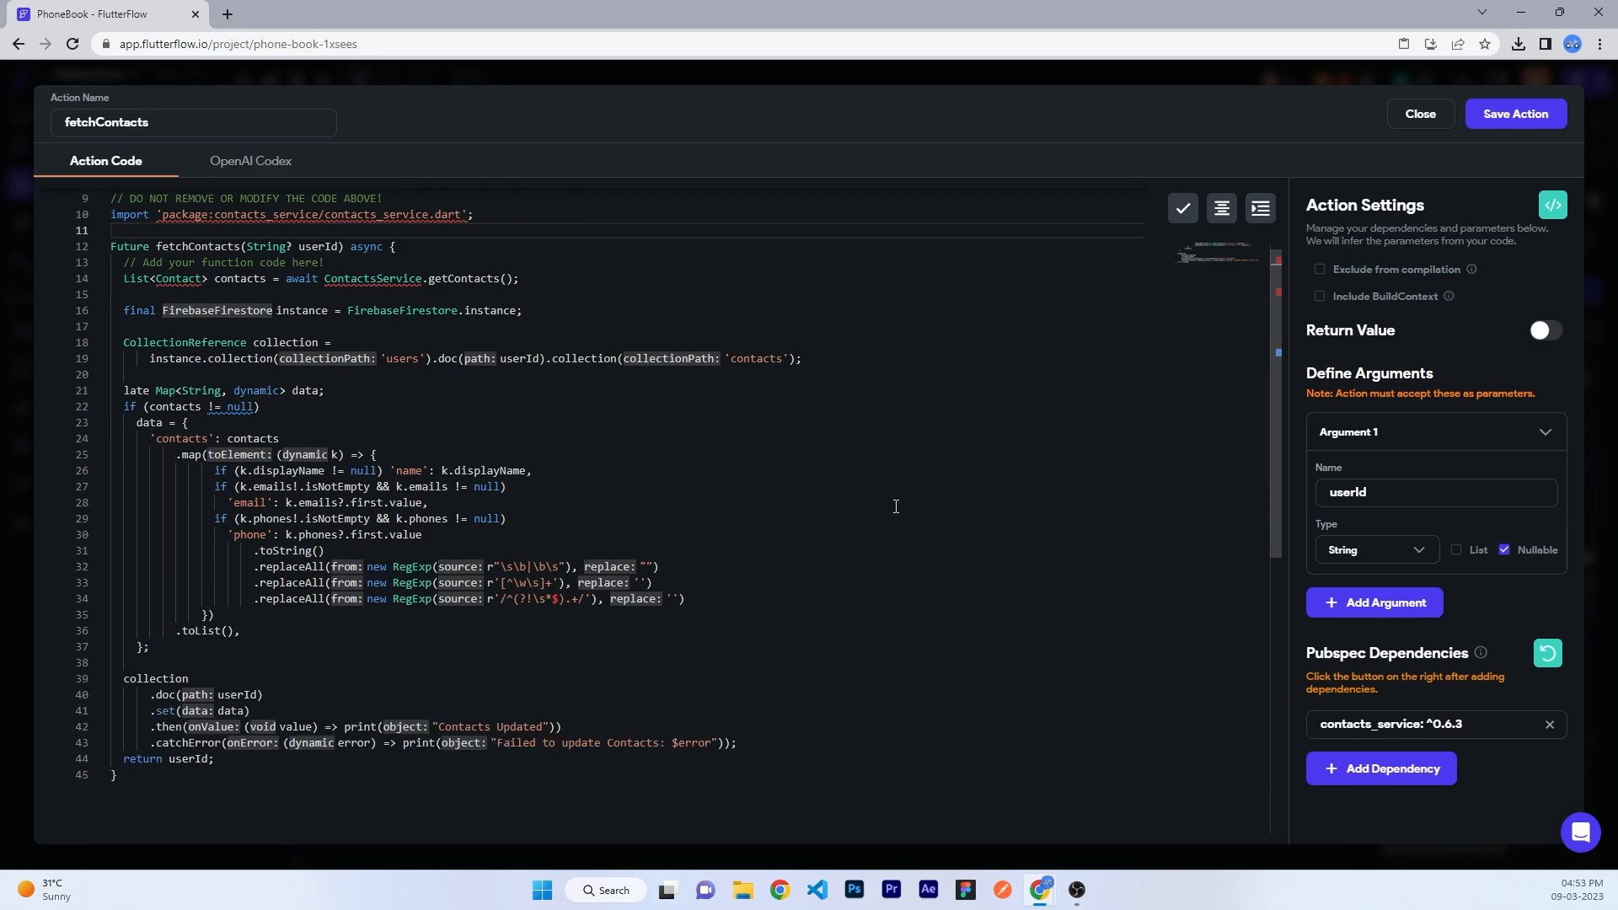
- Save fetchContacts and pass the authenticated user's User ID as its userId argument
left_click(1516, 113)
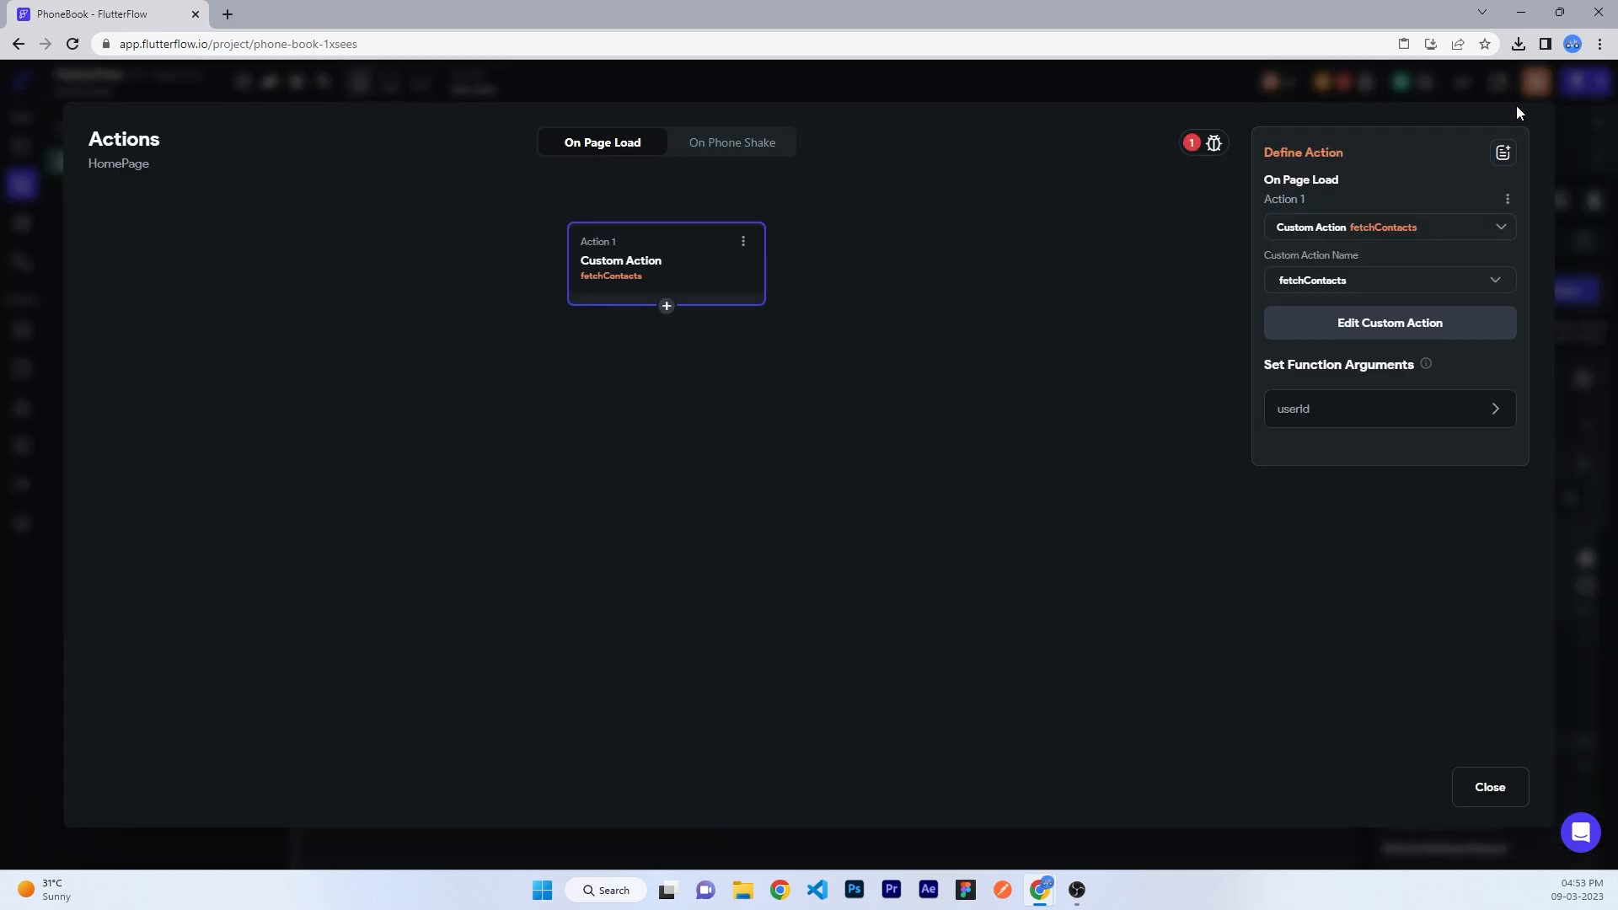
left_click(1329, 411)
left_click(1331, 525)
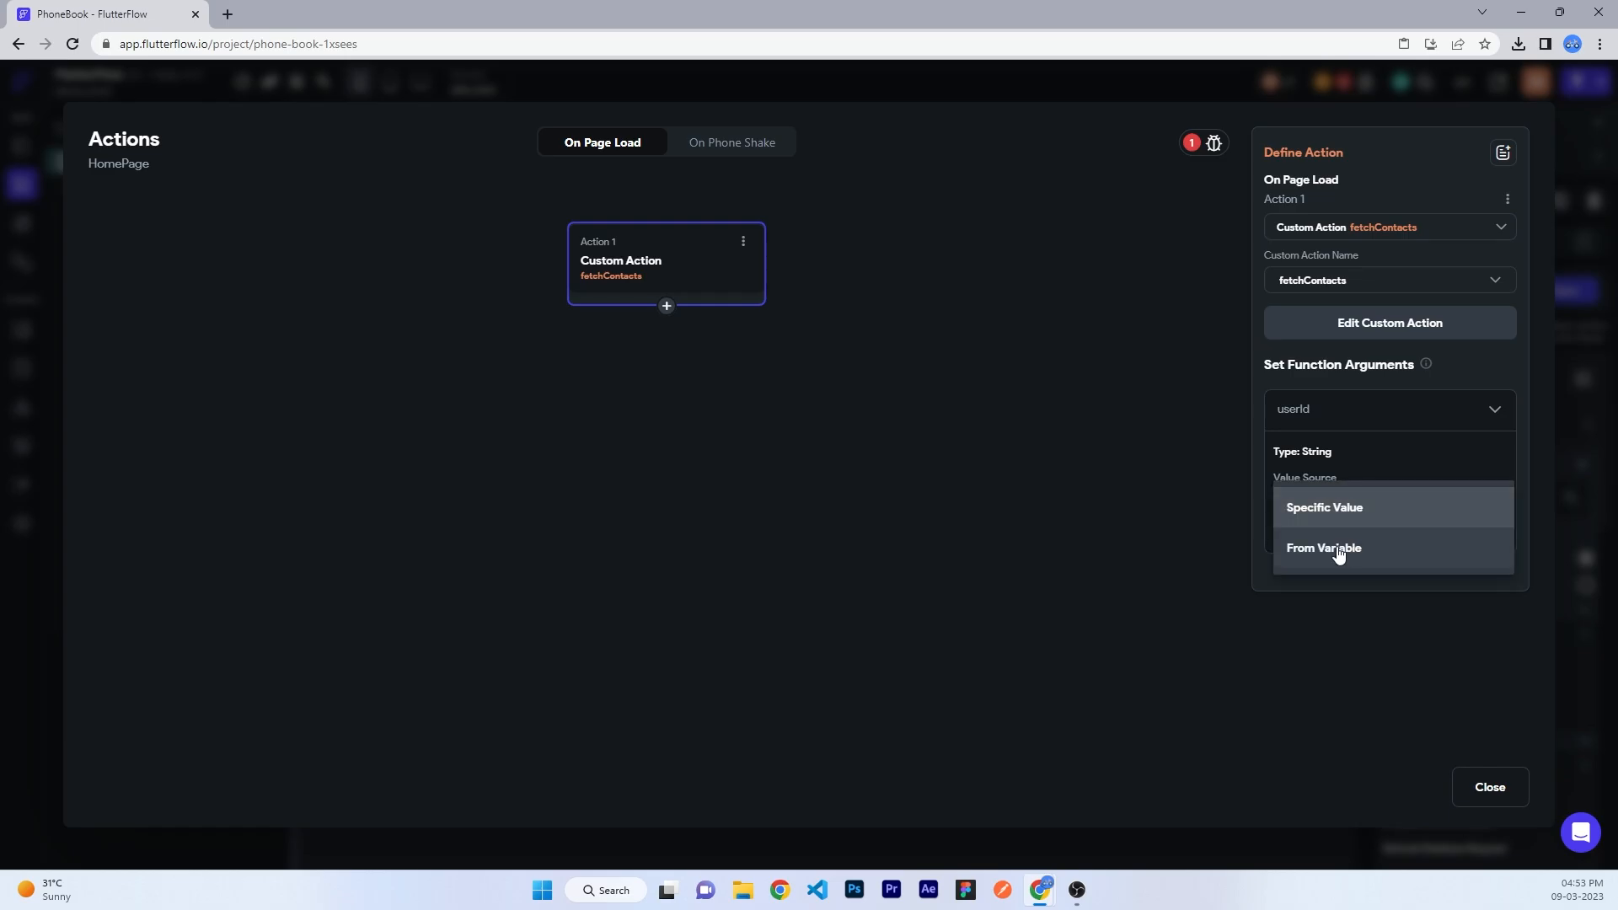
left_click(1338, 550)
left_click(1347, 558)
left_click(1049, 623)
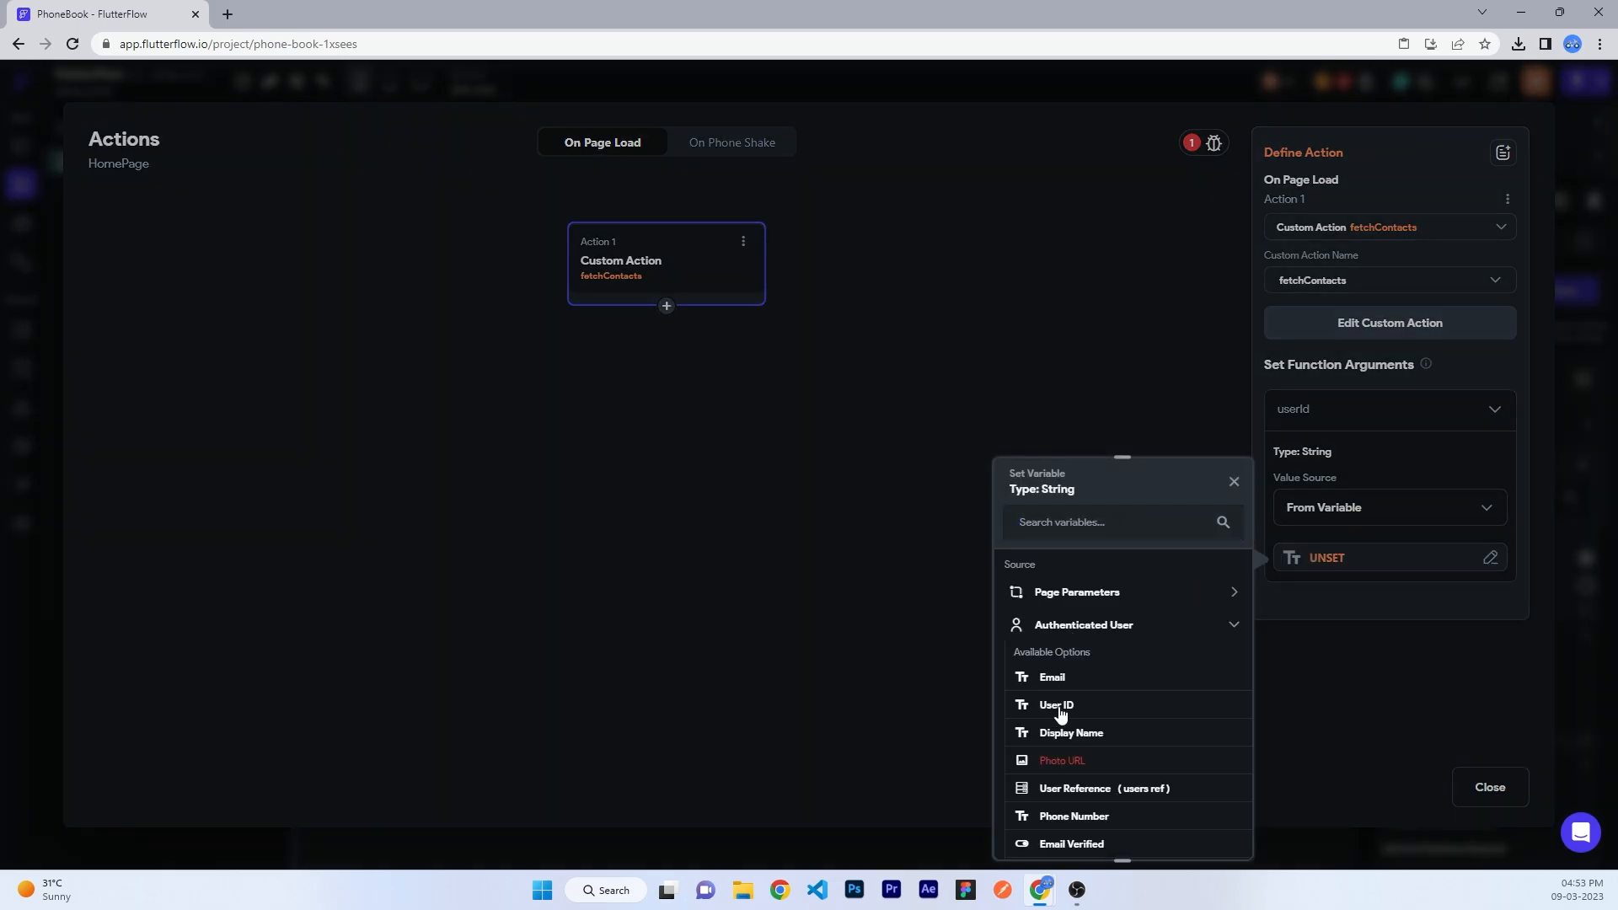
left_click(1060, 712)
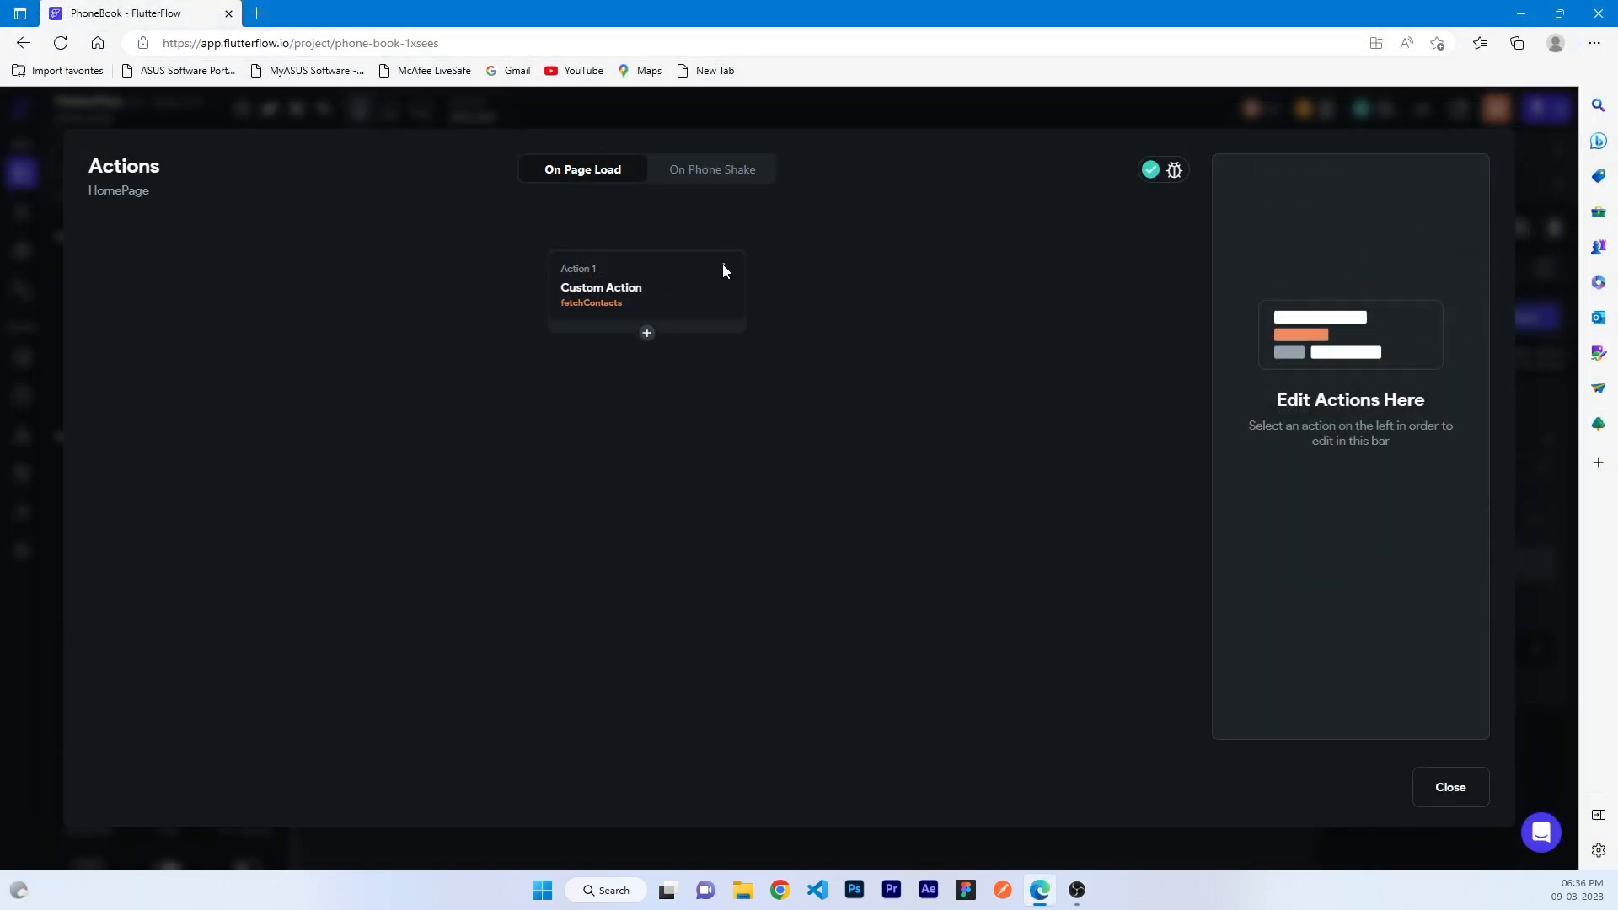
- Copy the fetchContacts on-load action, then delete it from the page
left_click(722, 268)
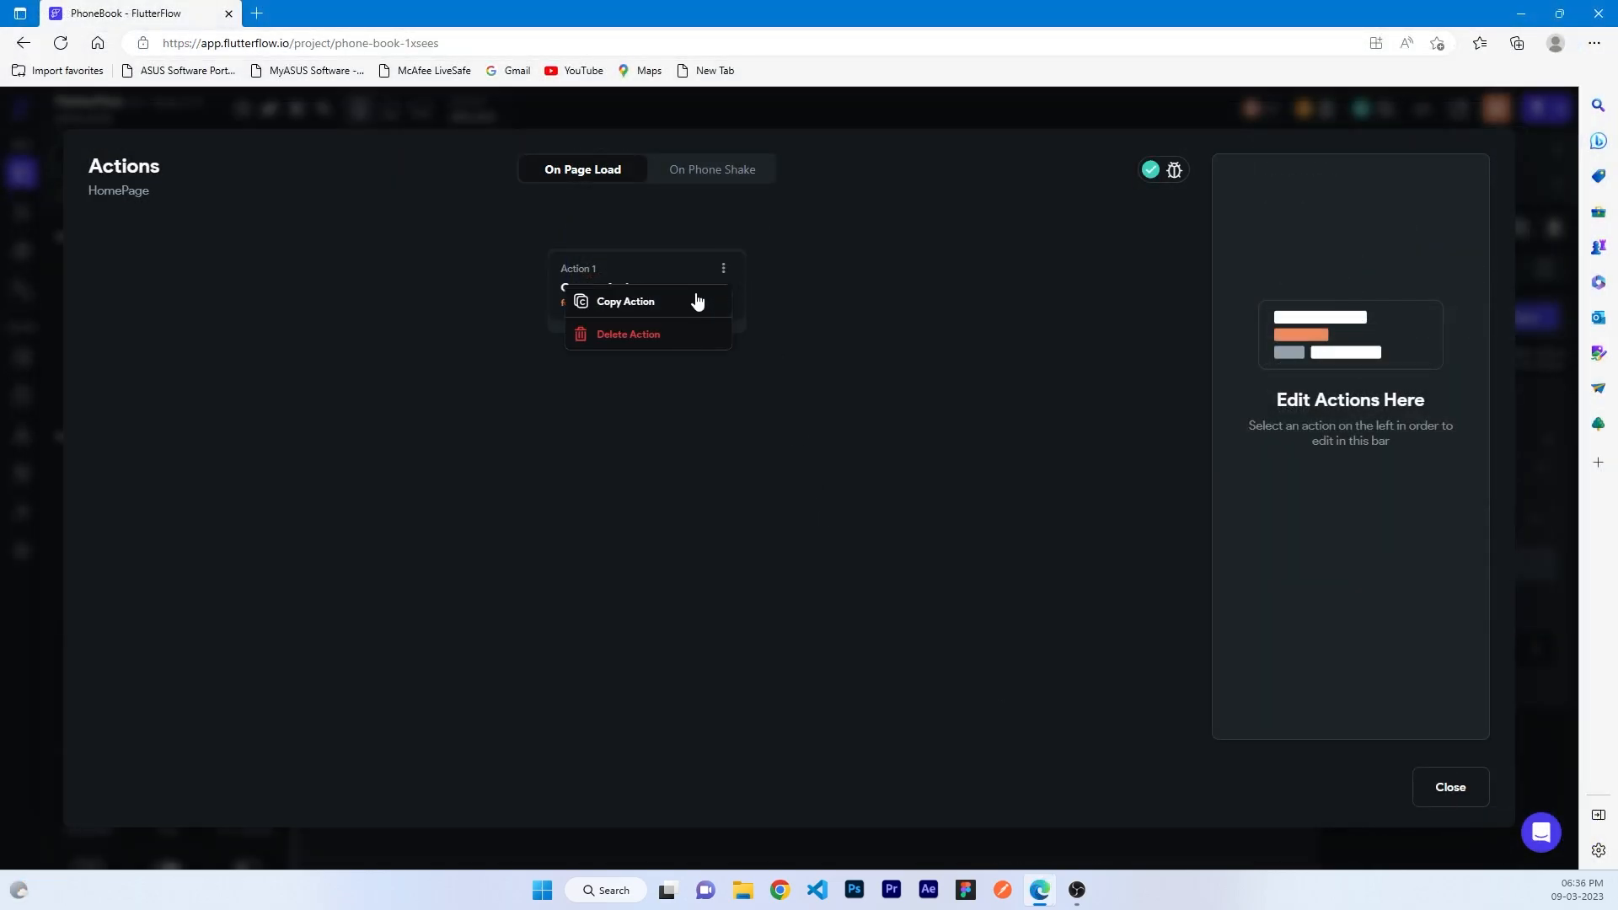
left_click(696, 300)
left_click(722, 268)
left_click(668, 341)
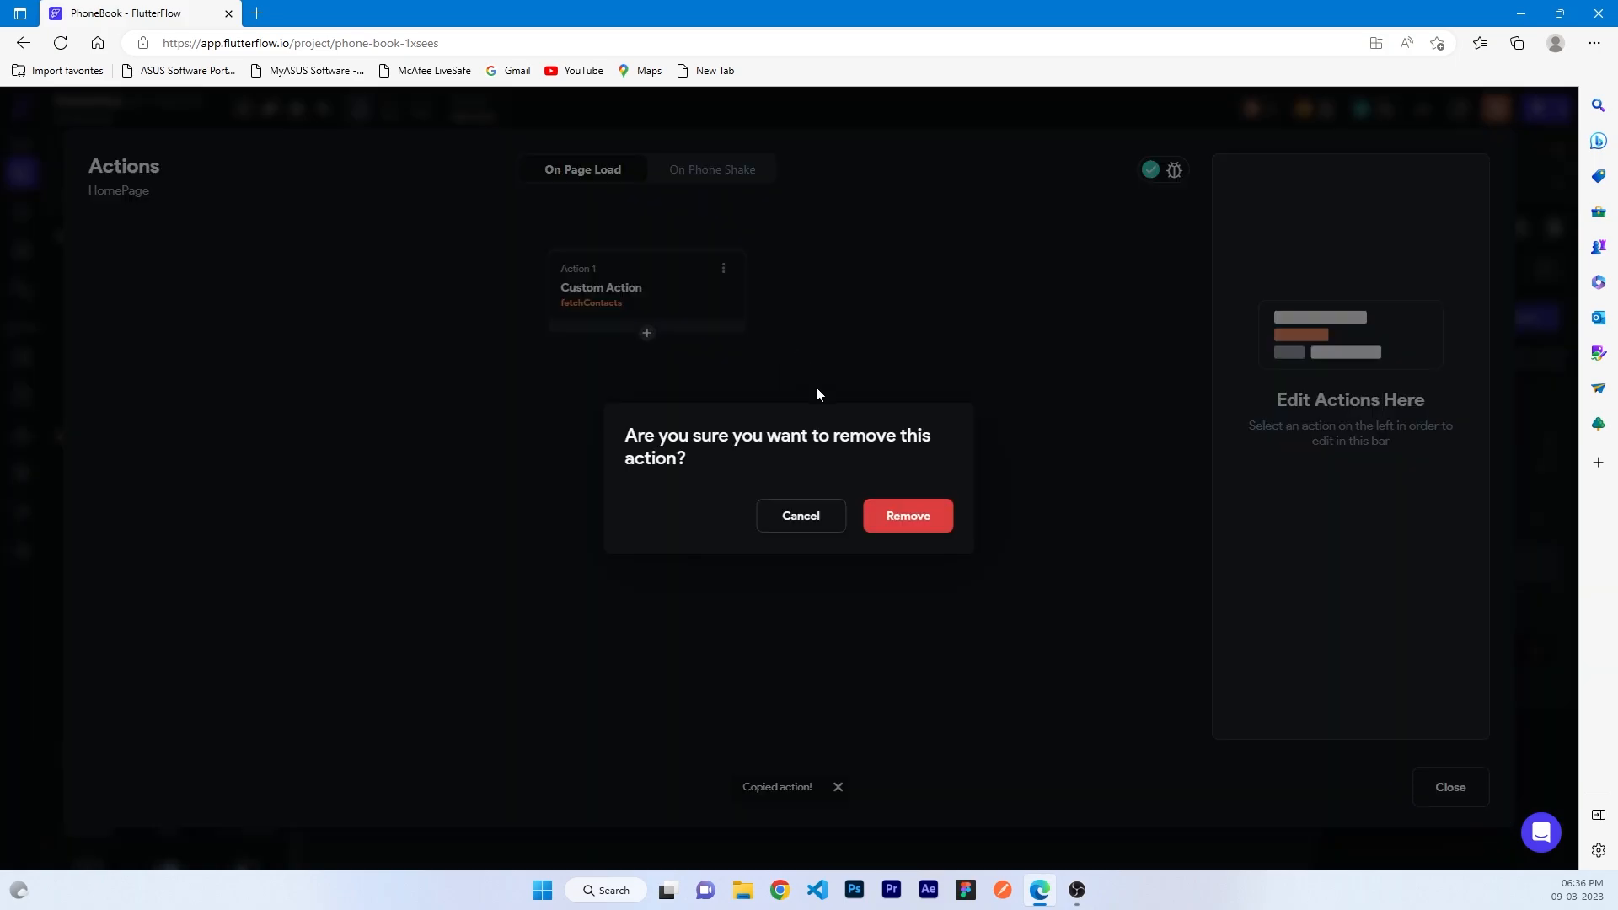
left_click(889, 524)
- Add a Request Permissions (Contacts) on-load action and paste fetchContacts after it as Action 2
left_click(657, 611)
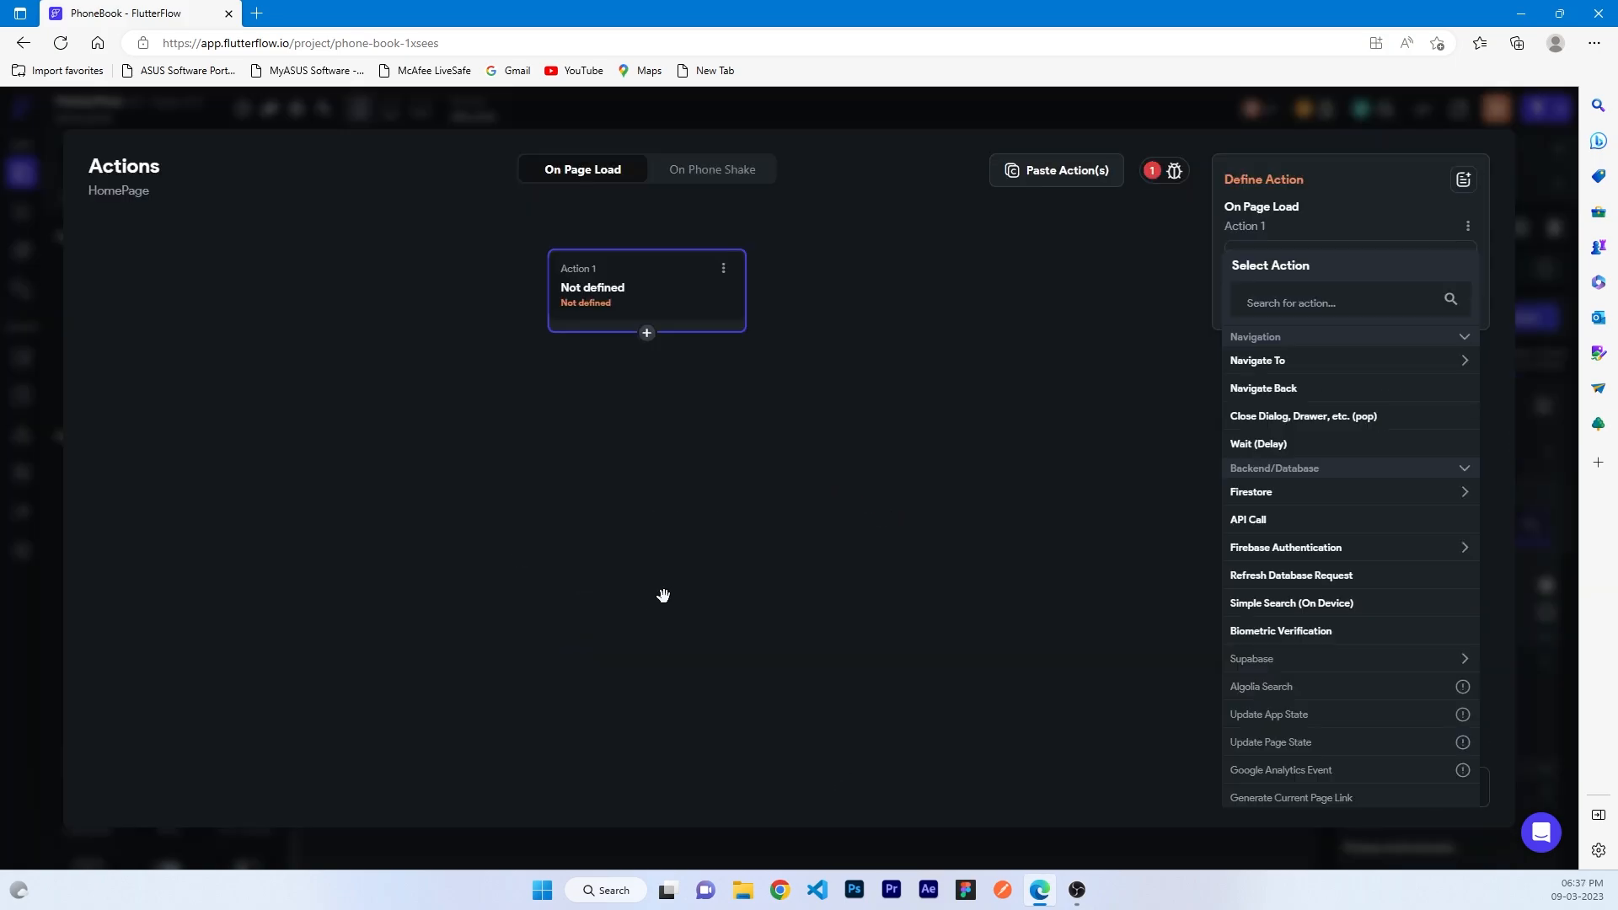
left_click(1273, 299)
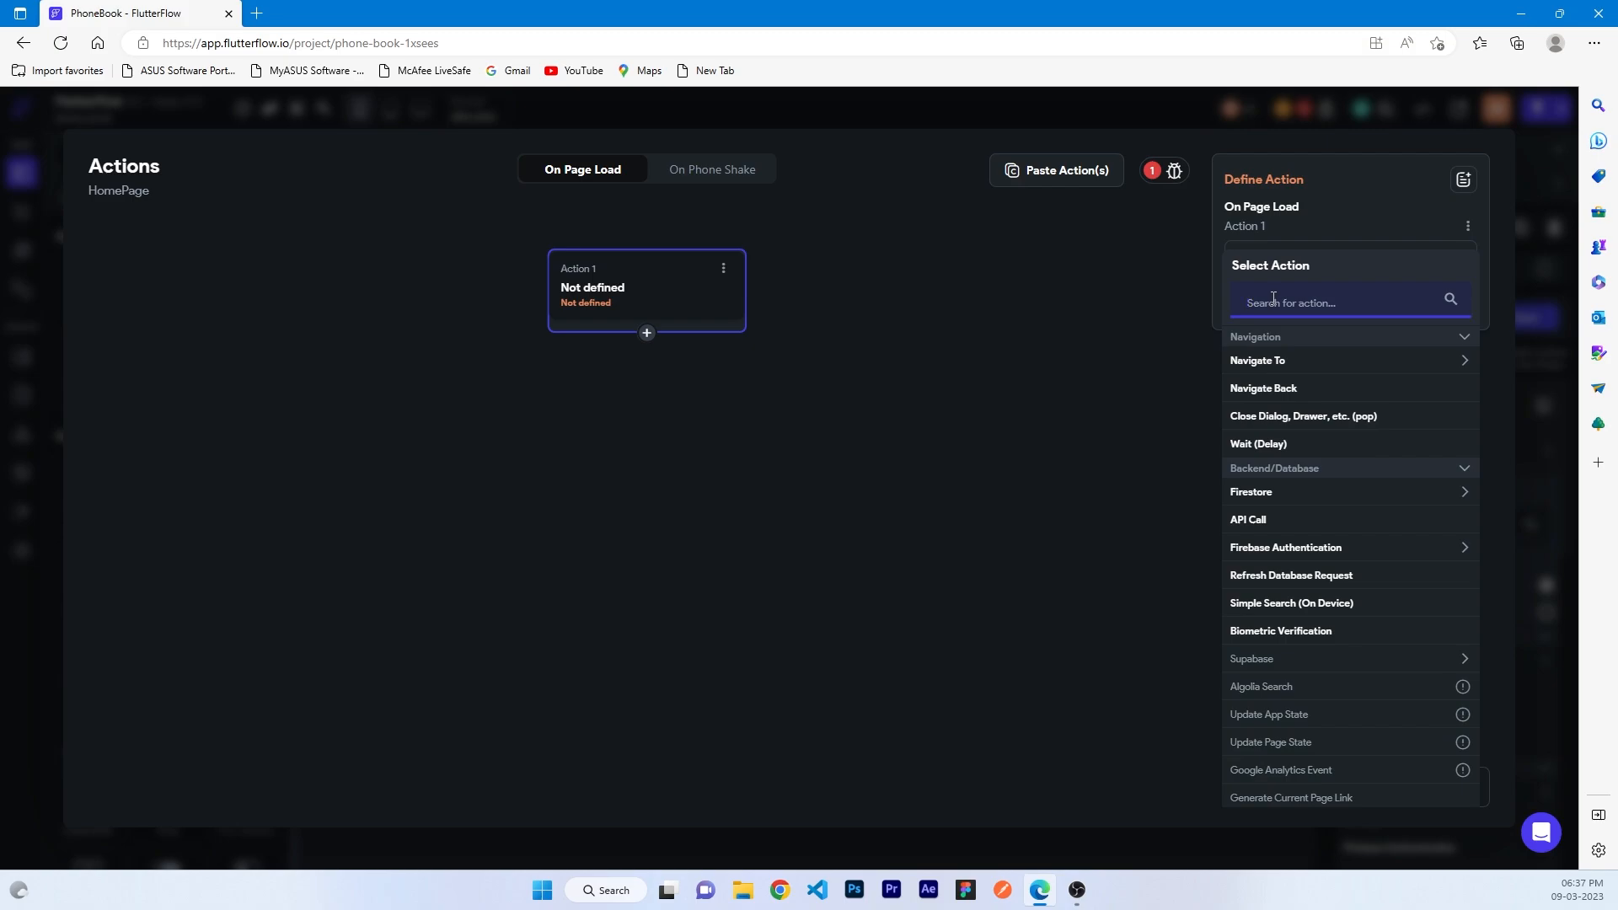
type("permis")
left_click(1301, 361)
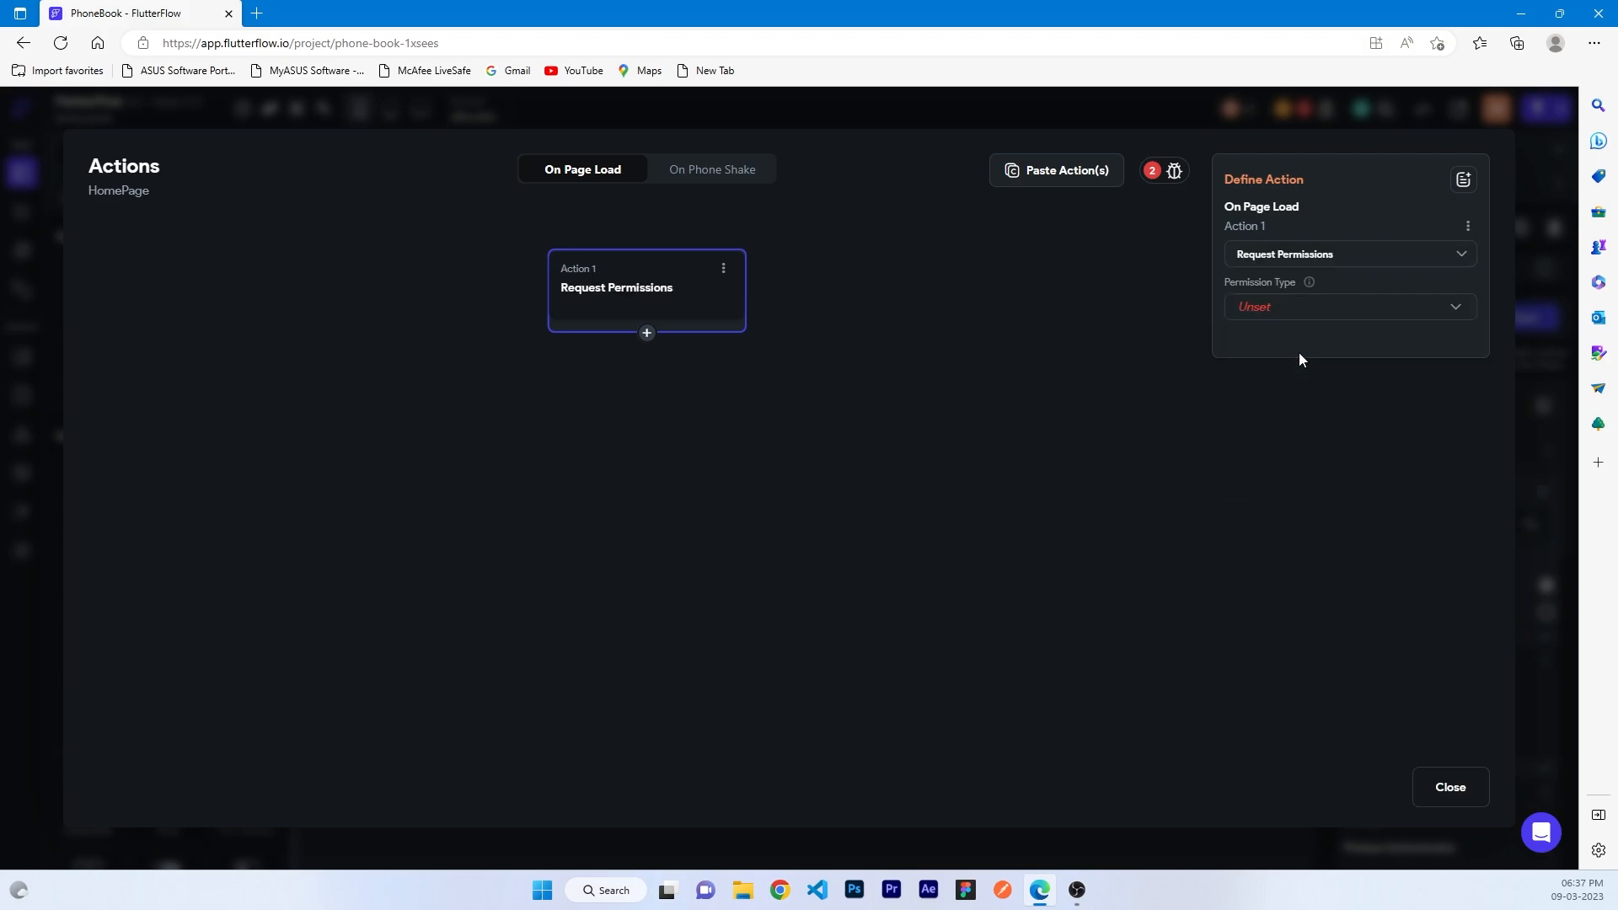
left_click(1281, 318)
left_click(1279, 327)
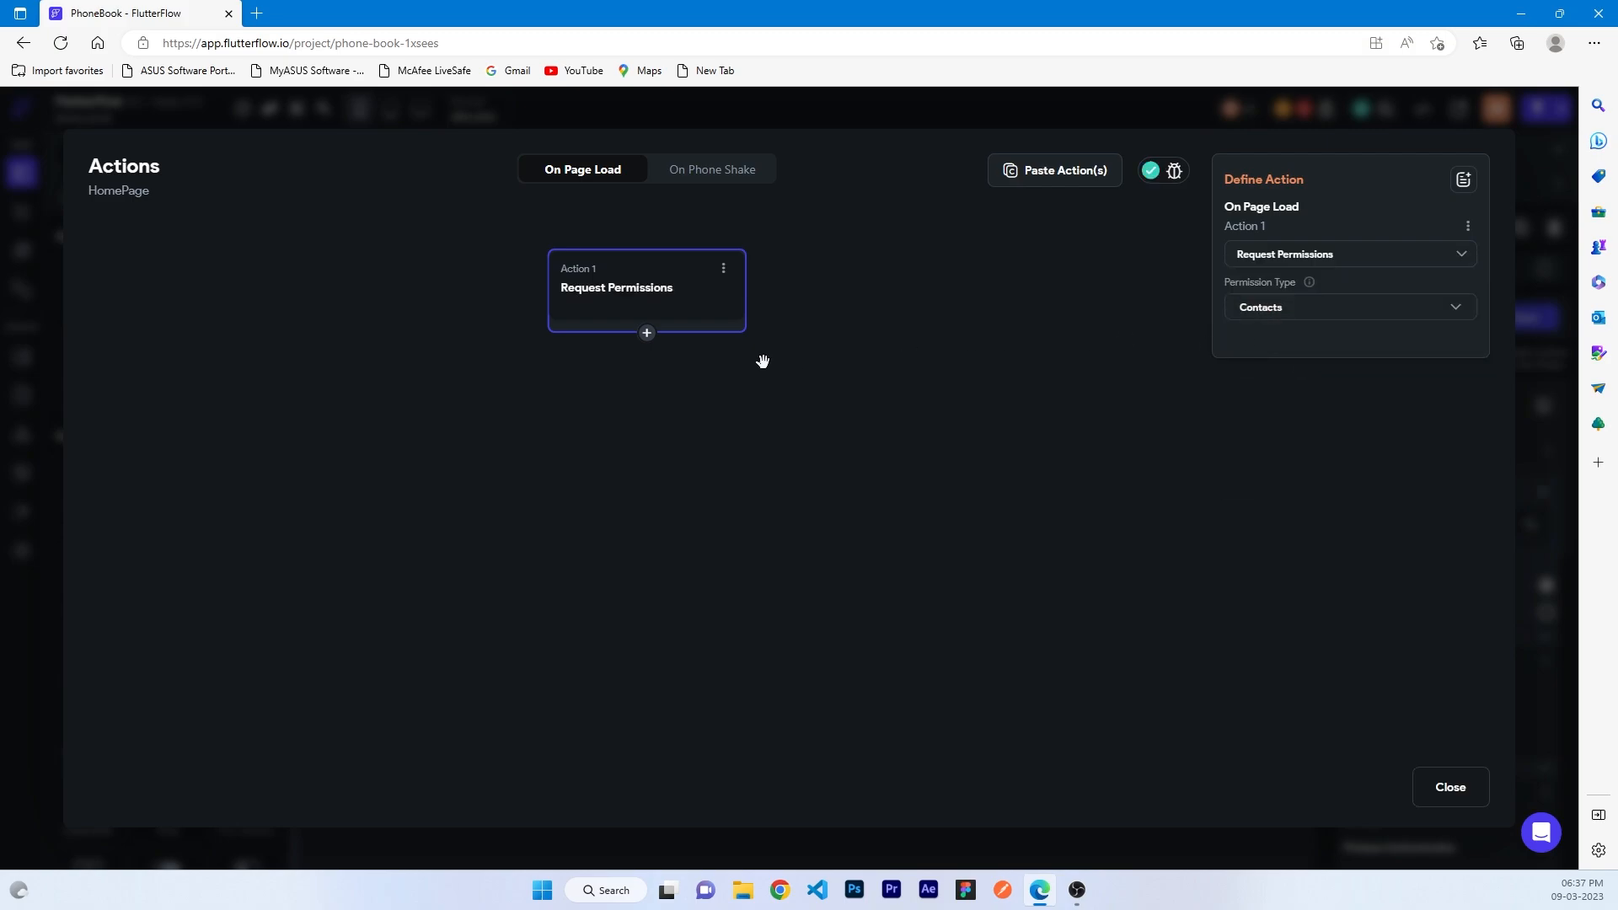
left_click(647, 333)
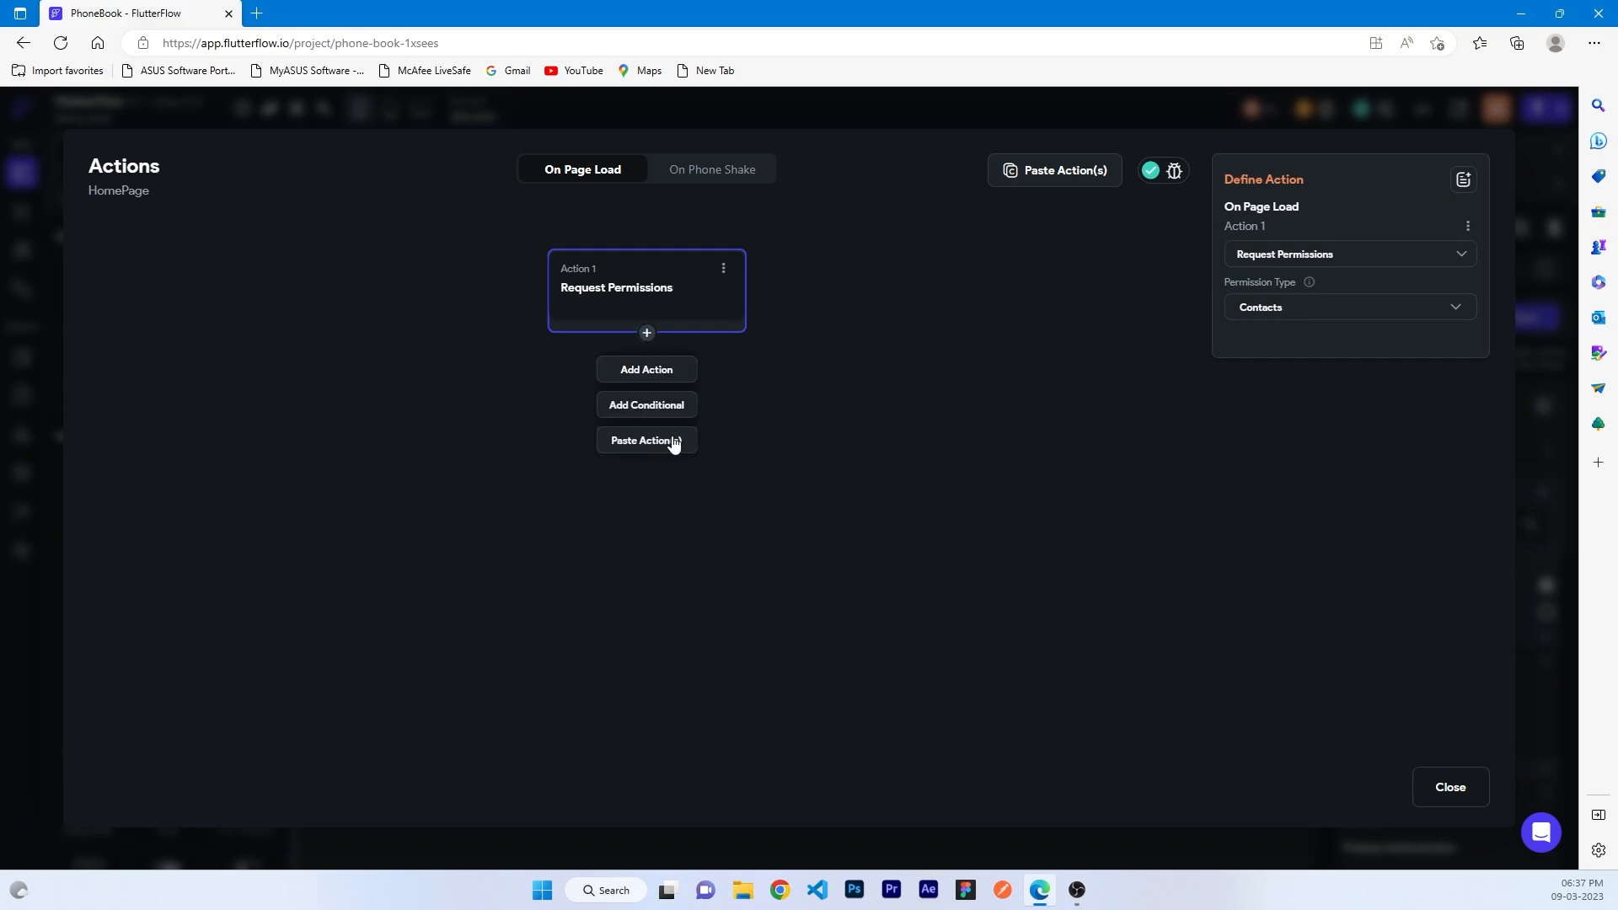
left_click(673, 442)
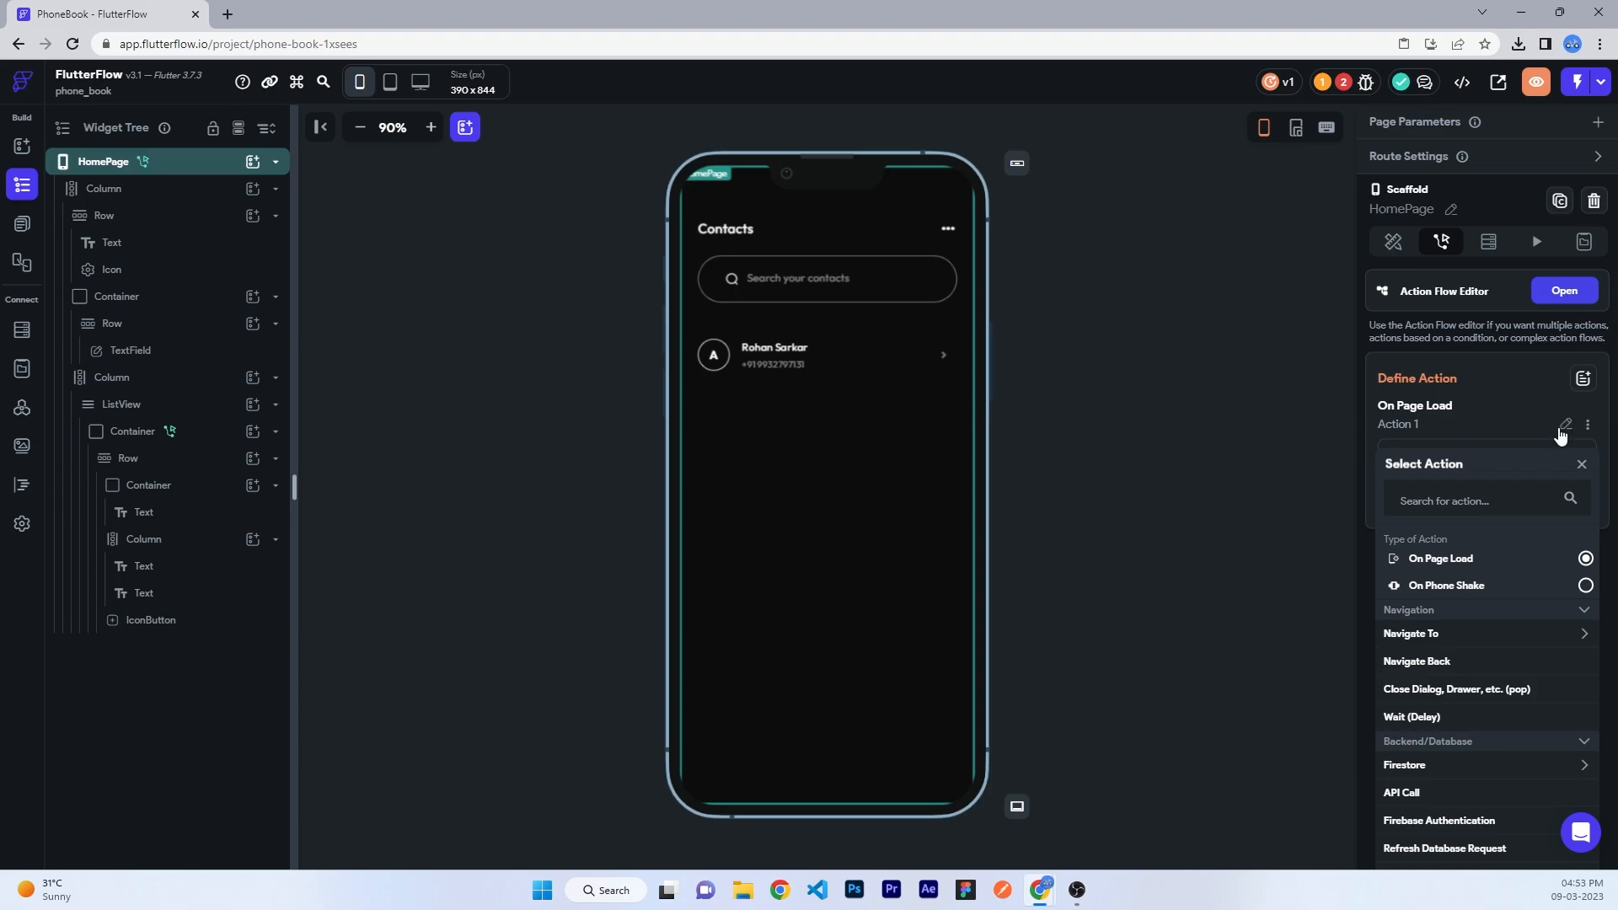
left_click(1581, 464)
left_click(1124, 483)
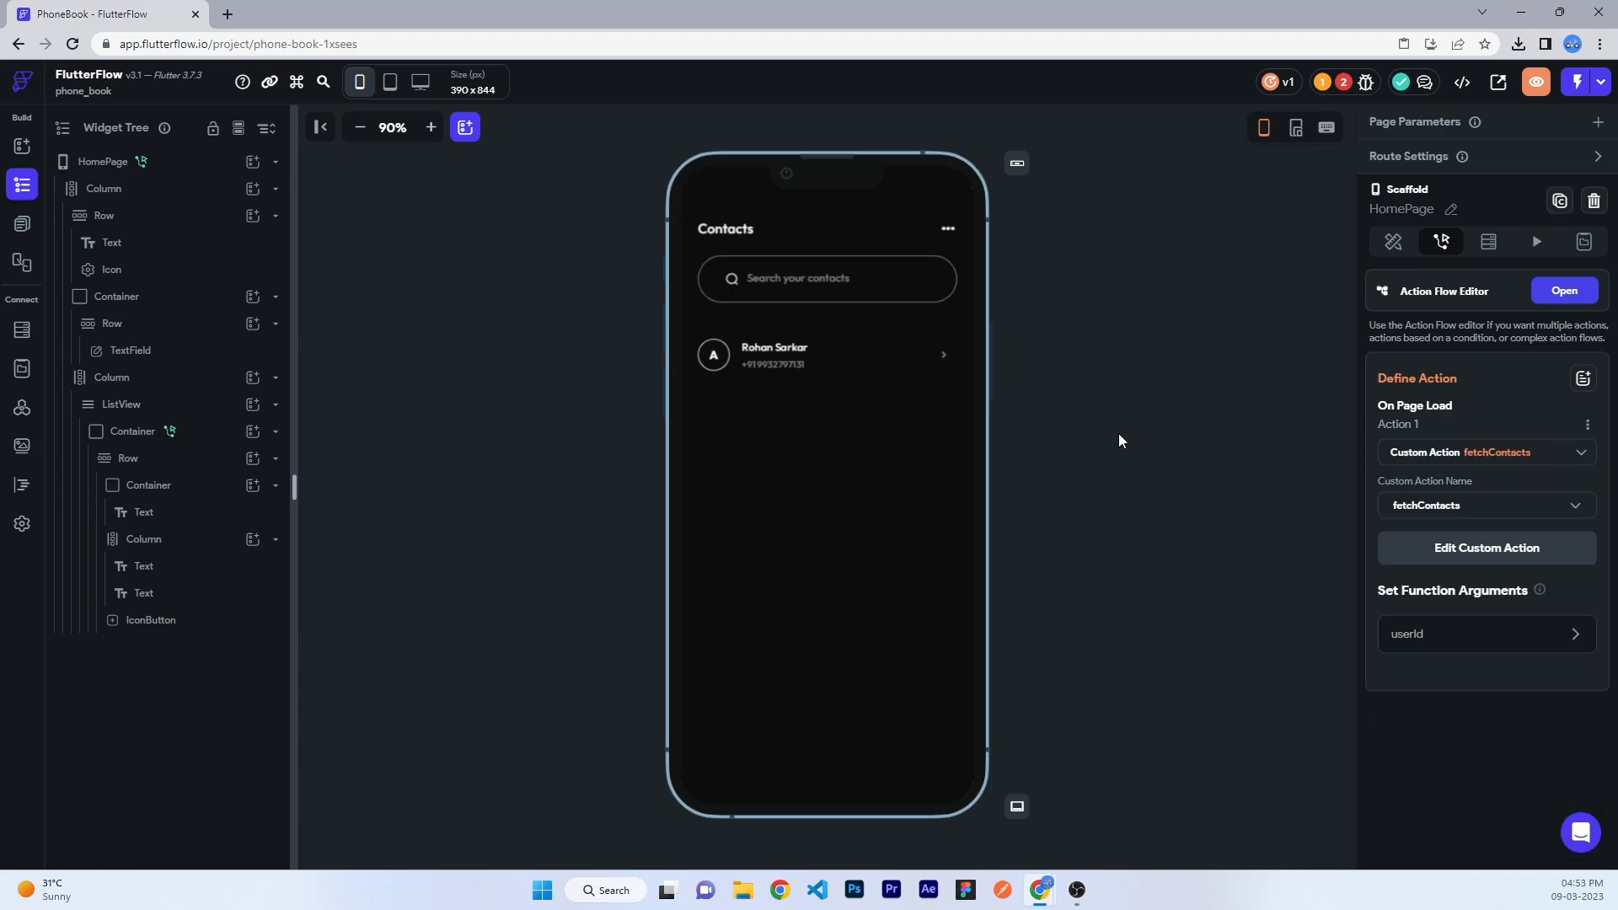
- Add a ListView backend query on the contacts collection, referencing the authenticated user's User Reference
left_click(127, 404)
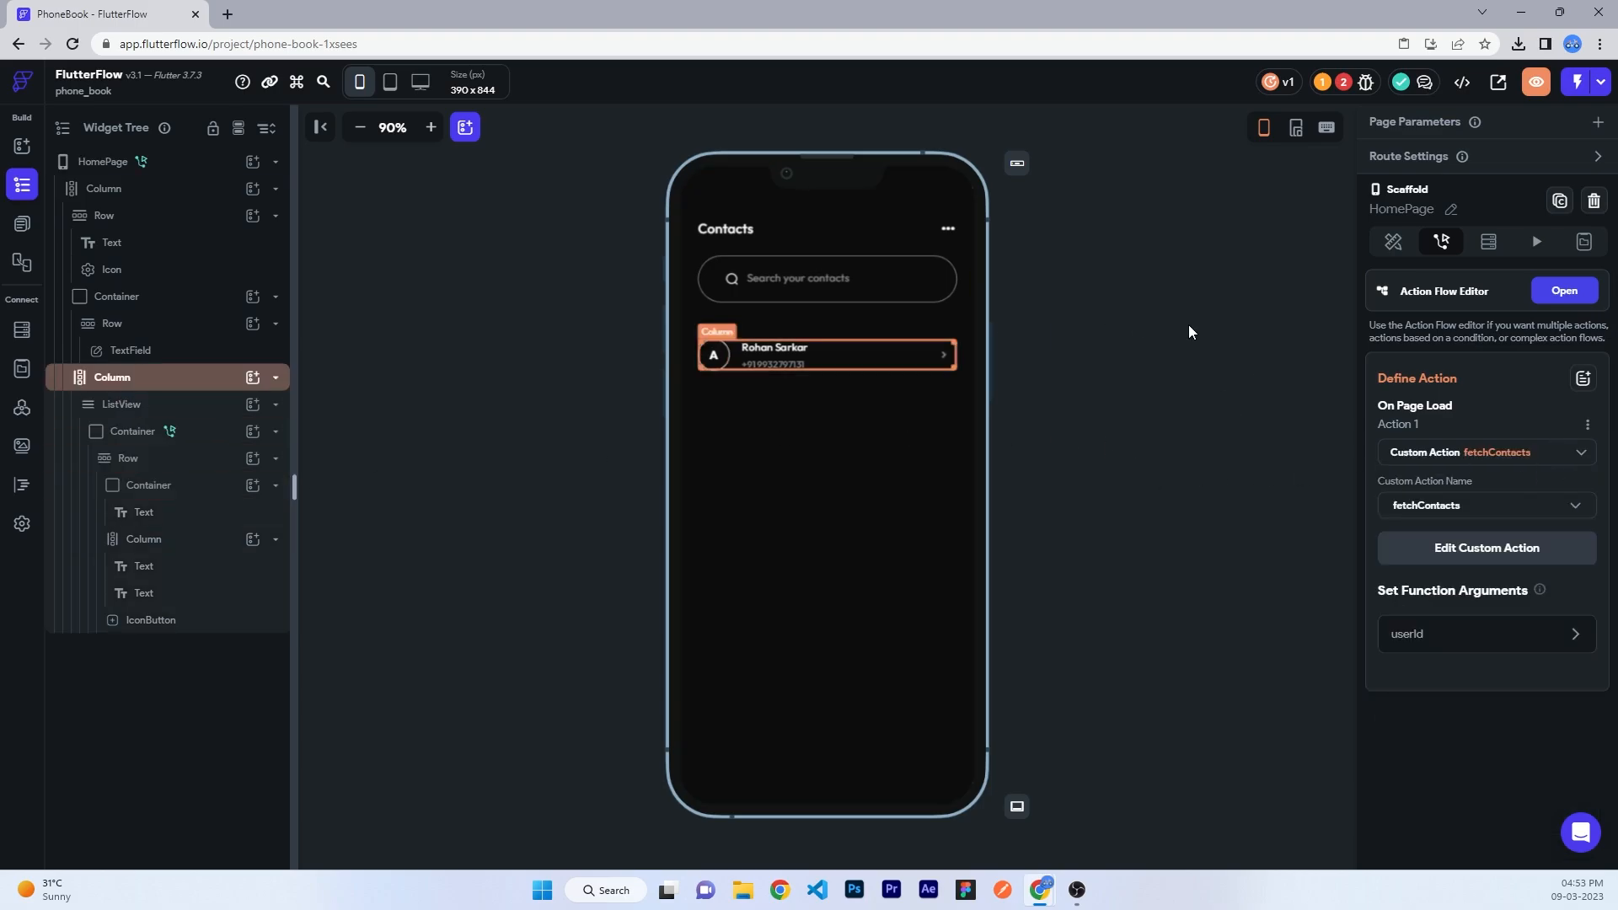
left_click(1475, 168)
left_click(1433, 221)
left_click(1213, 221)
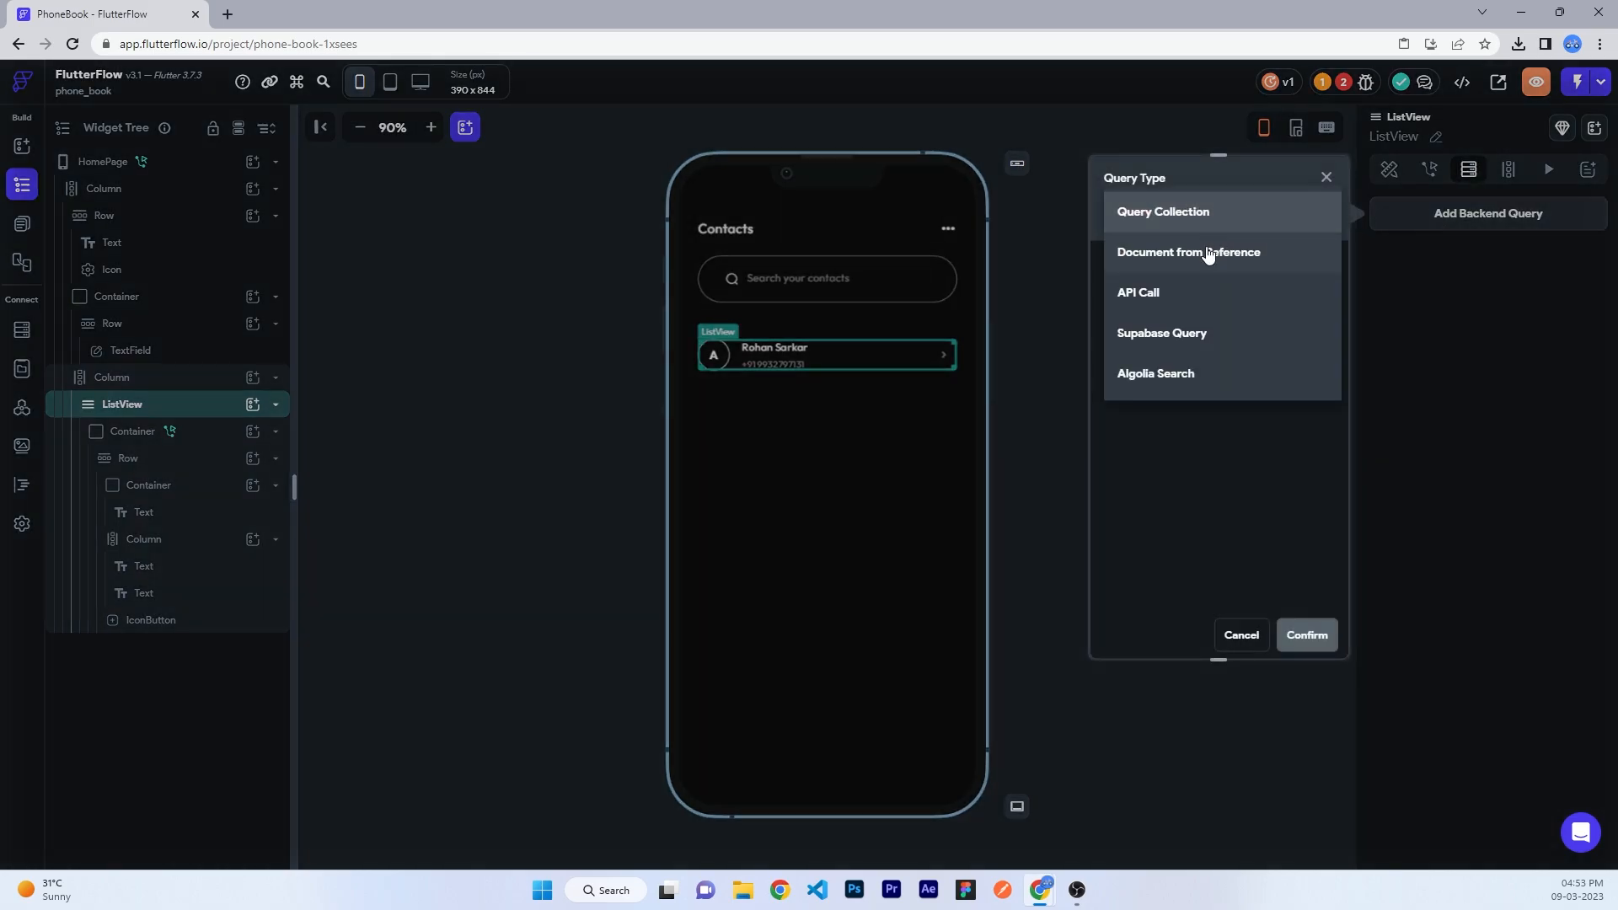
left_click(1188, 221)
left_click(1138, 327)
left_click(1186, 329)
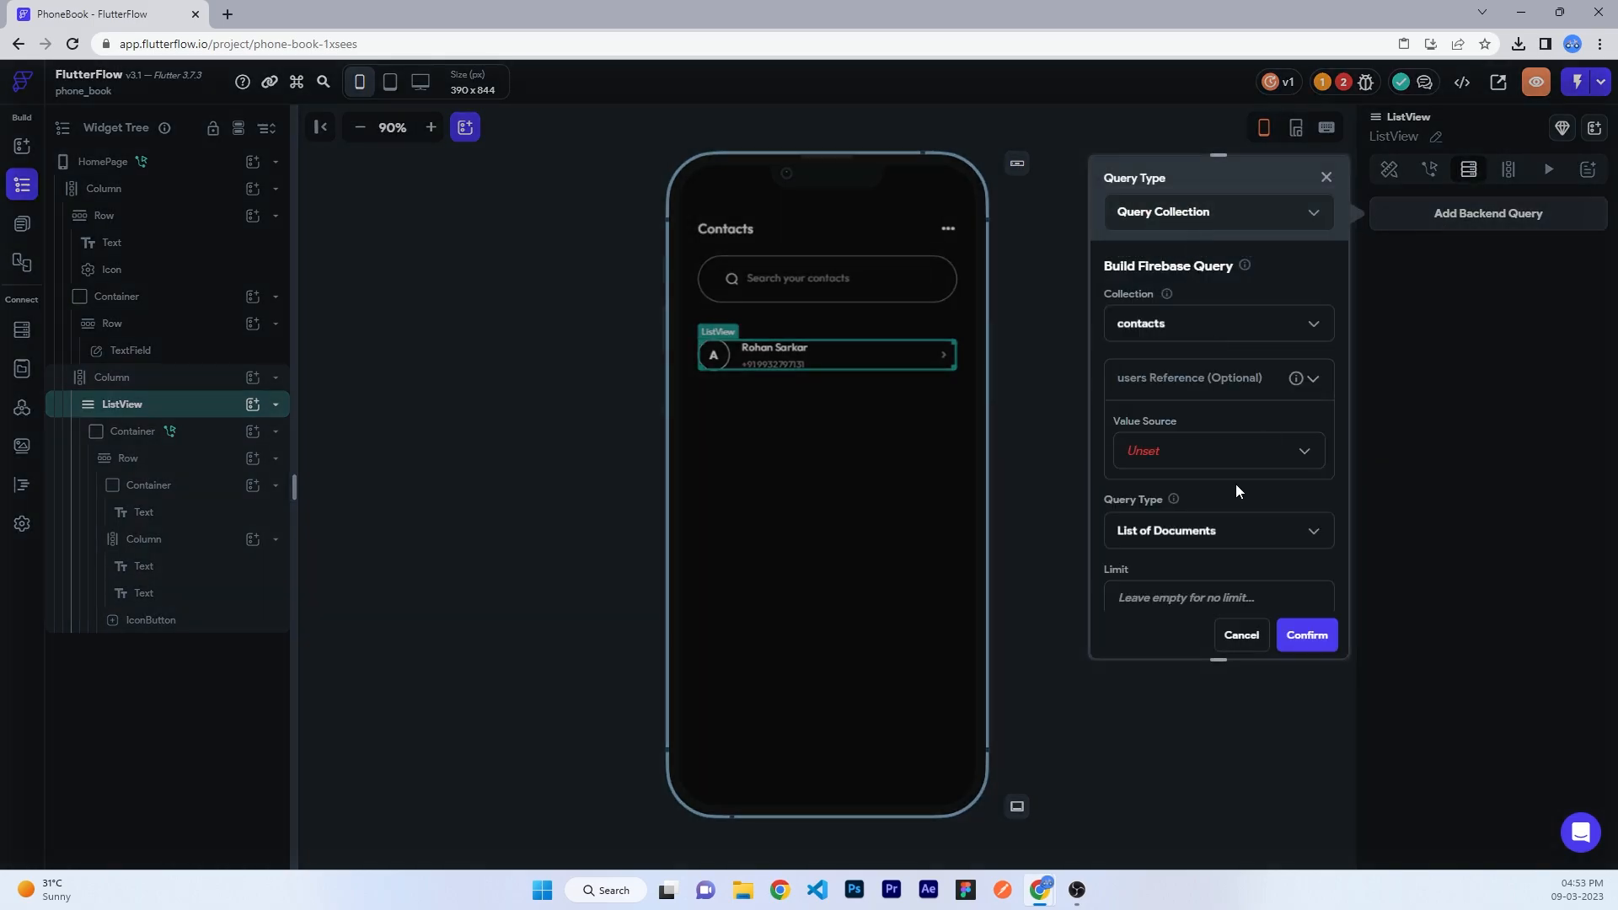
left_click(1207, 453)
left_click(1191, 481)
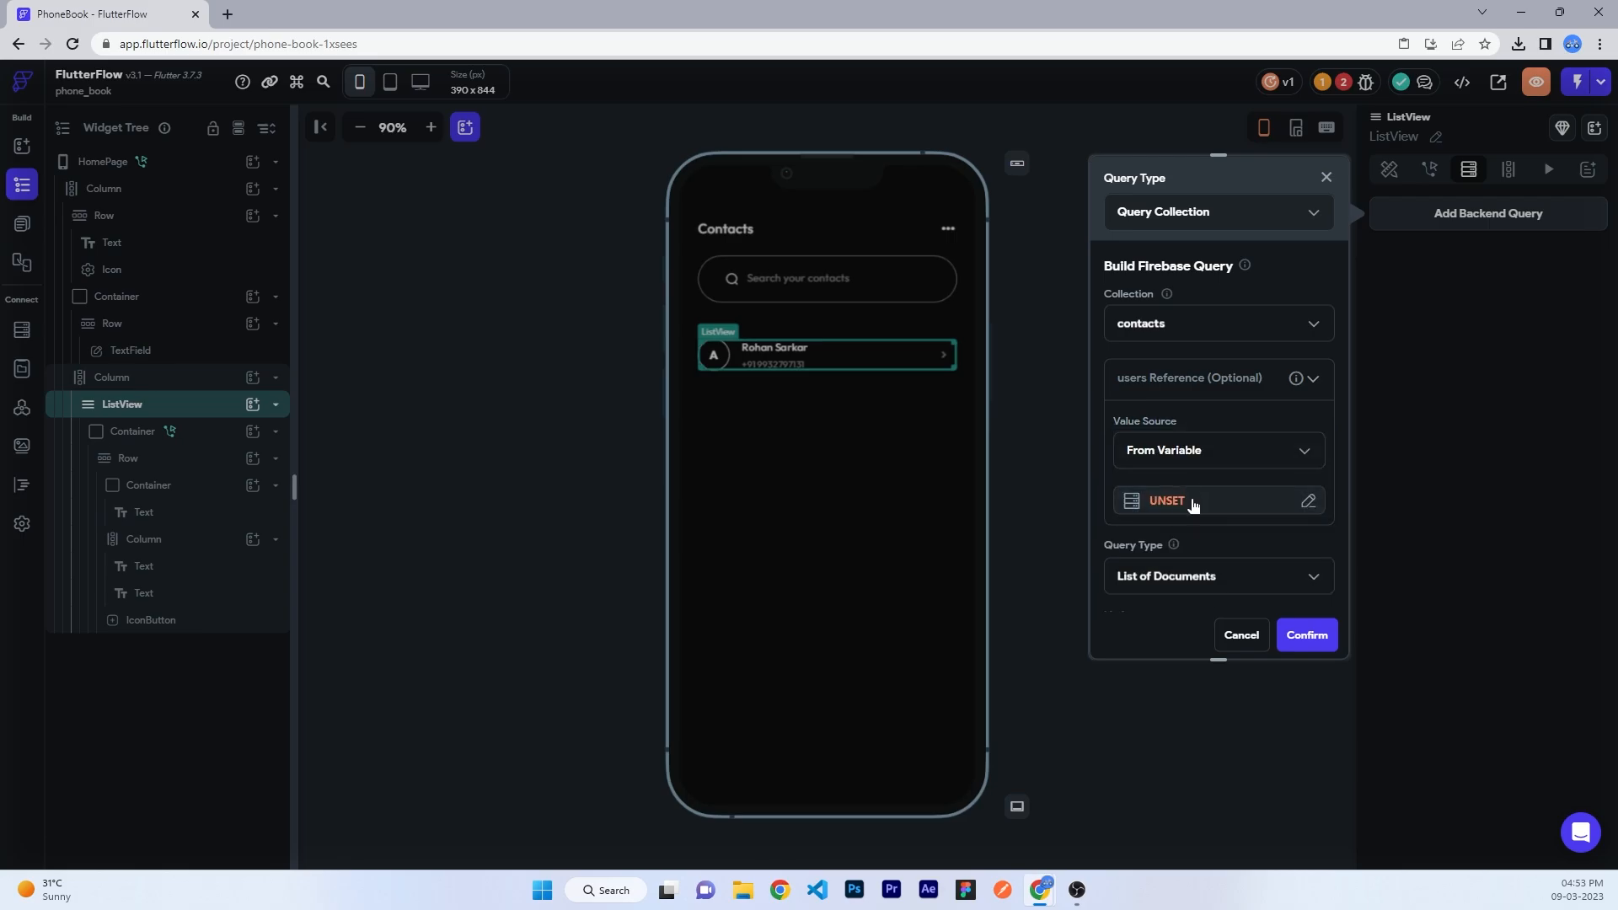
left_click(1191, 501)
left_click(923, 610)
scroll(918, 731, "down", 1)
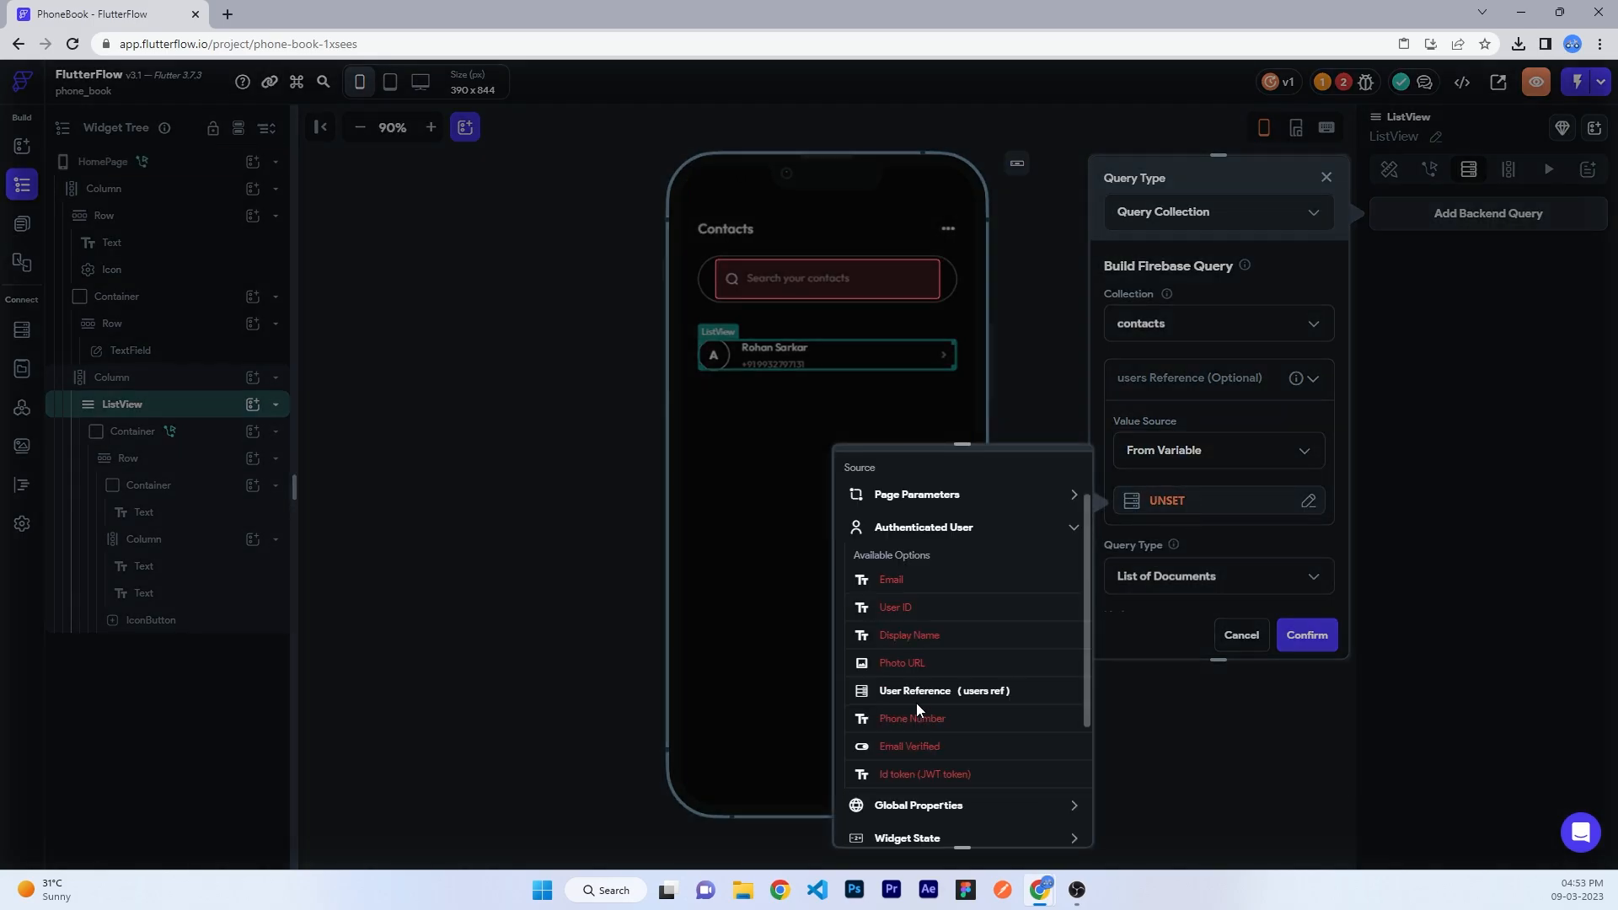
left_click(912, 689)
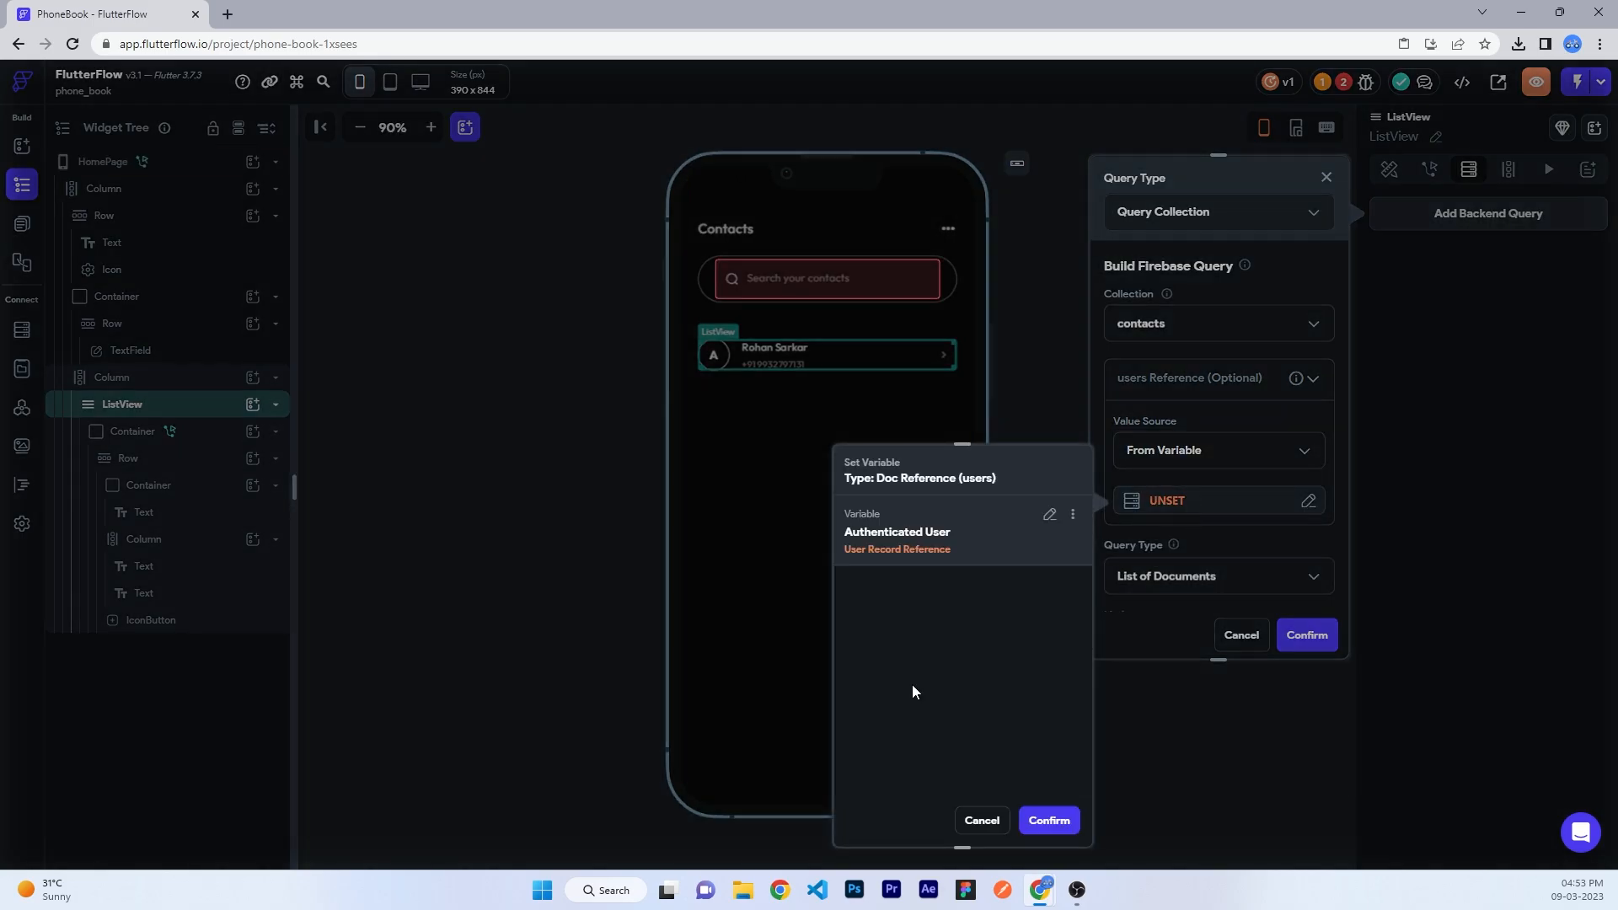
left_click(1048, 820)
- Make the query return a single document, turn off hiding when empty, and confirm
scroll(1213, 505, "down", 2)
left_click(1212, 417)
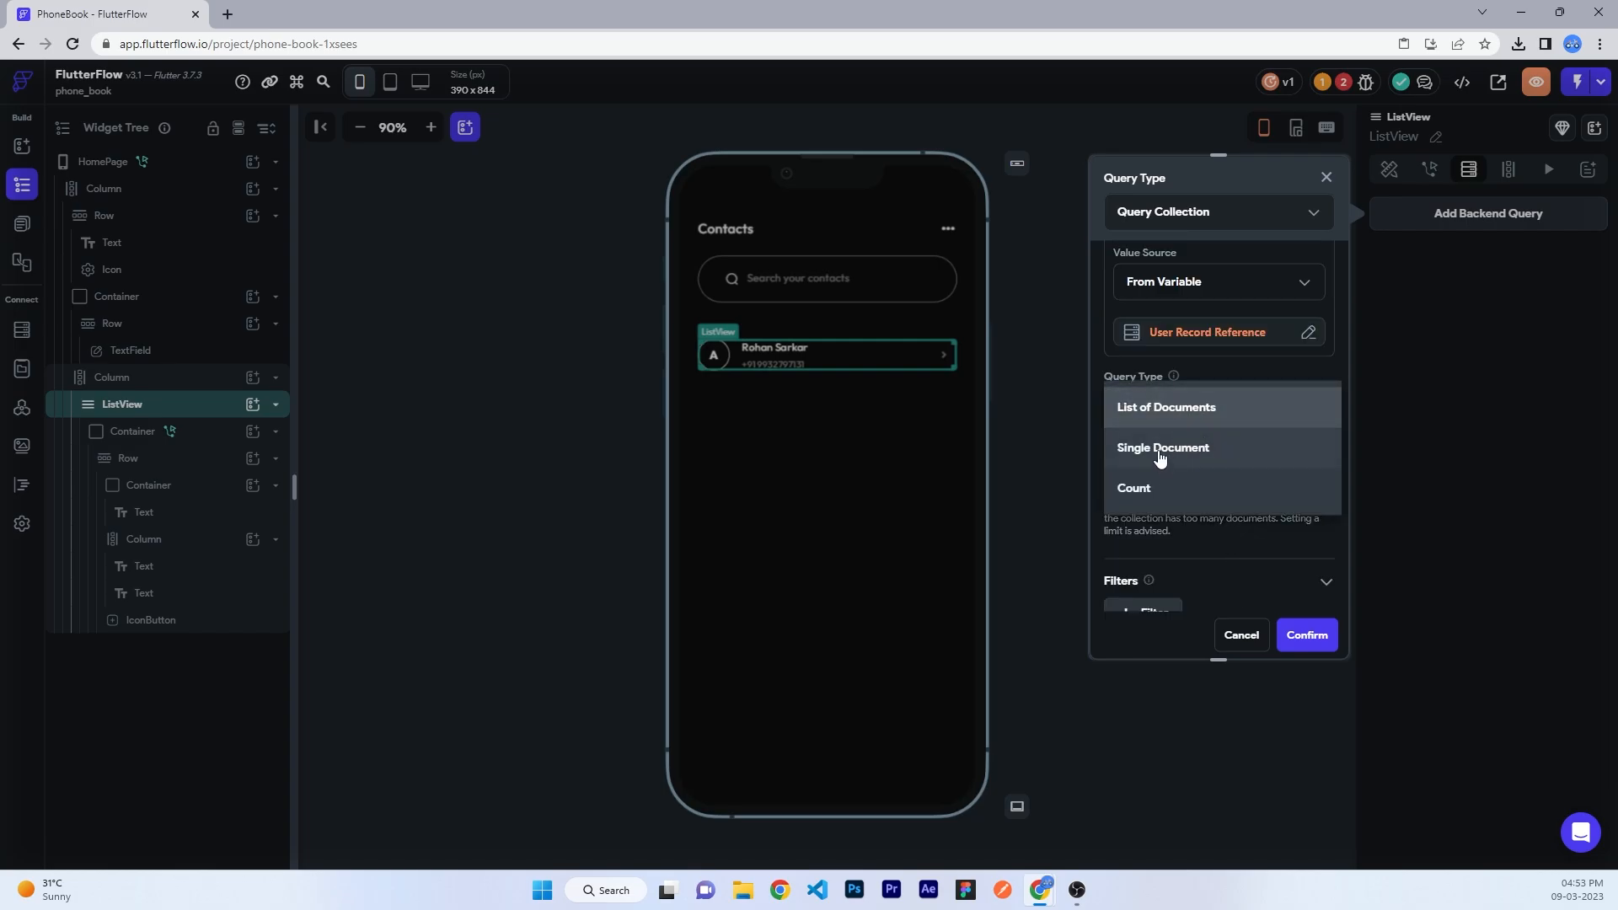
left_click(1164, 452)
left_click(1316, 295)
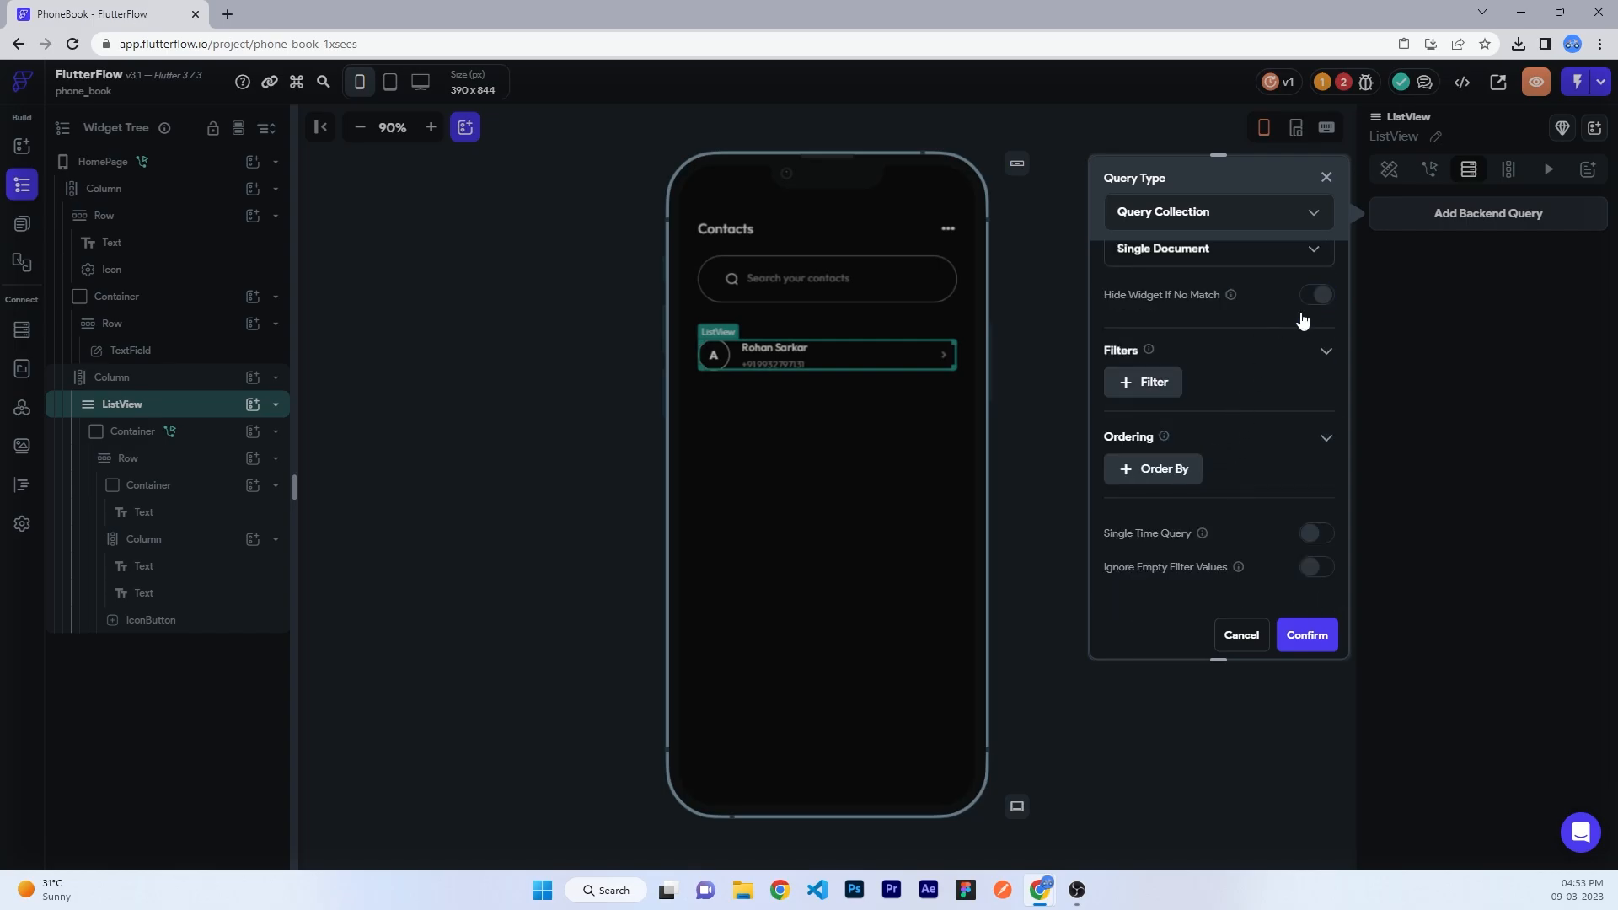
left_click(1305, 635)
- Generate dynamic children named 'contacts', maximum 200, from the document's contacts list
left_click(1508, 172)
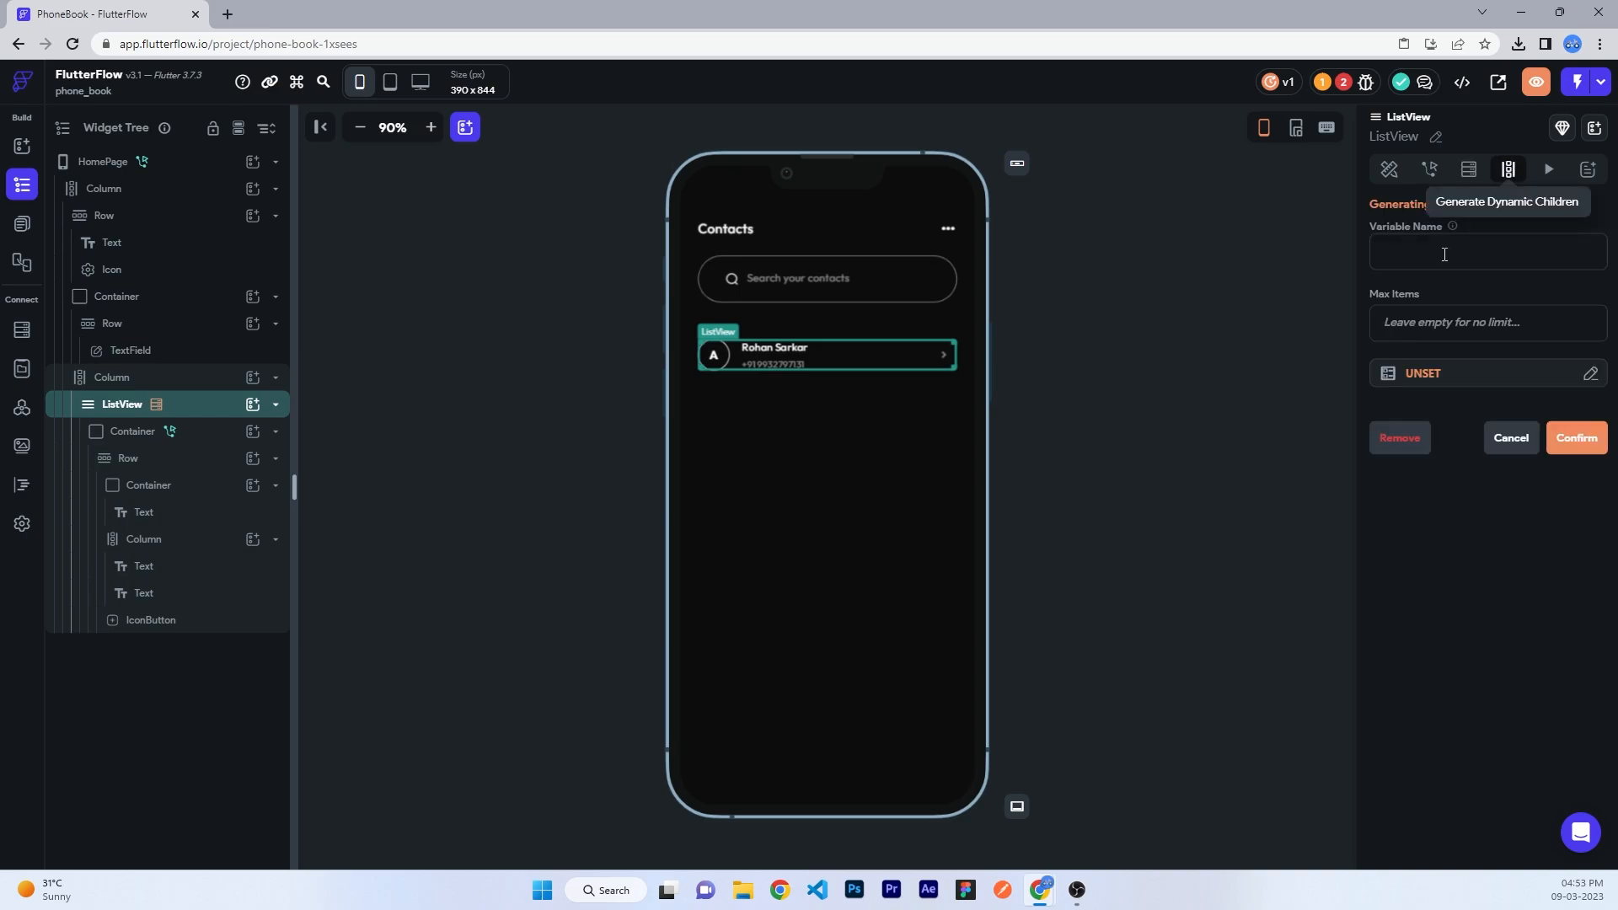
left_click(1442, 254)
type("contacts")
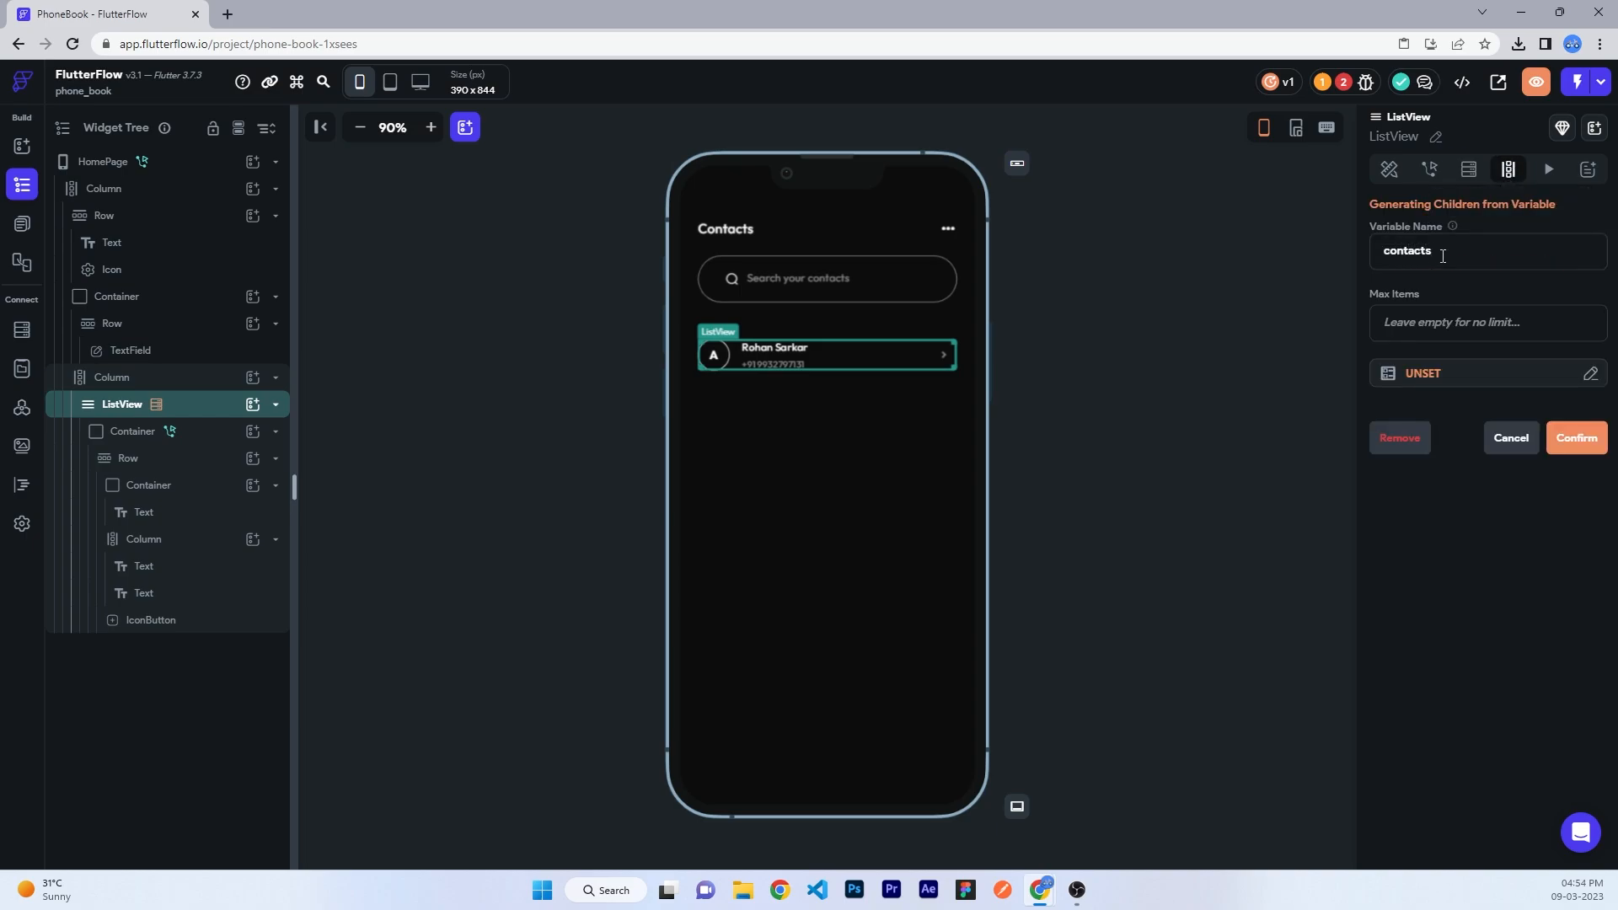
left_click(1441, 318)
type("200")
left_click(1441, 381)
left_click(1206, 483)
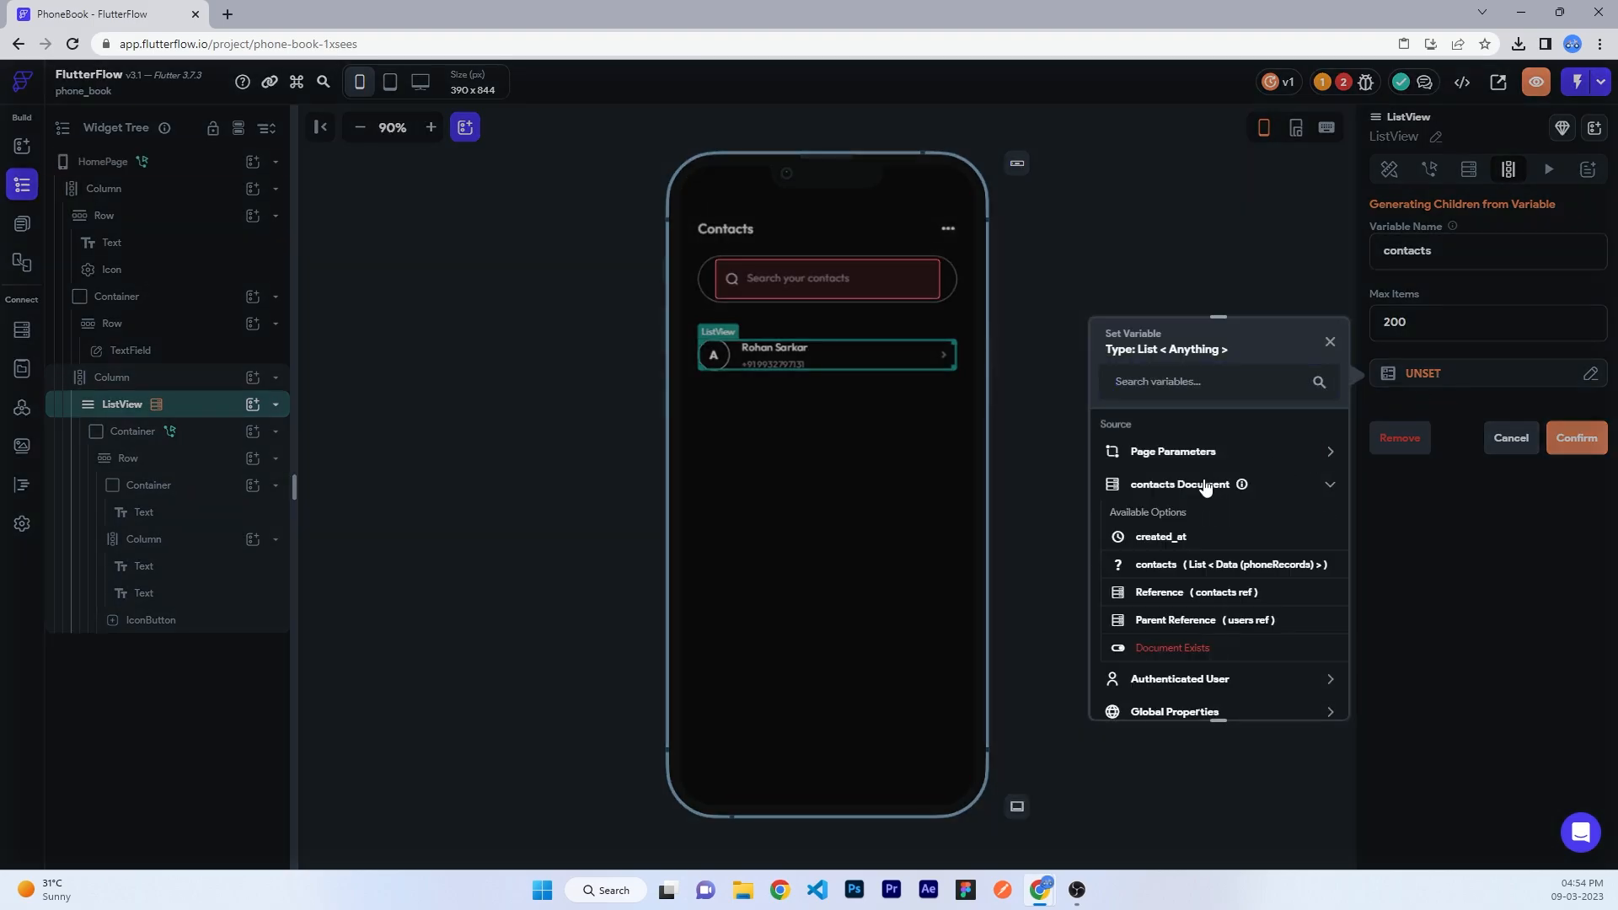
left_click(1164, 566)
left_click(1207, 544)
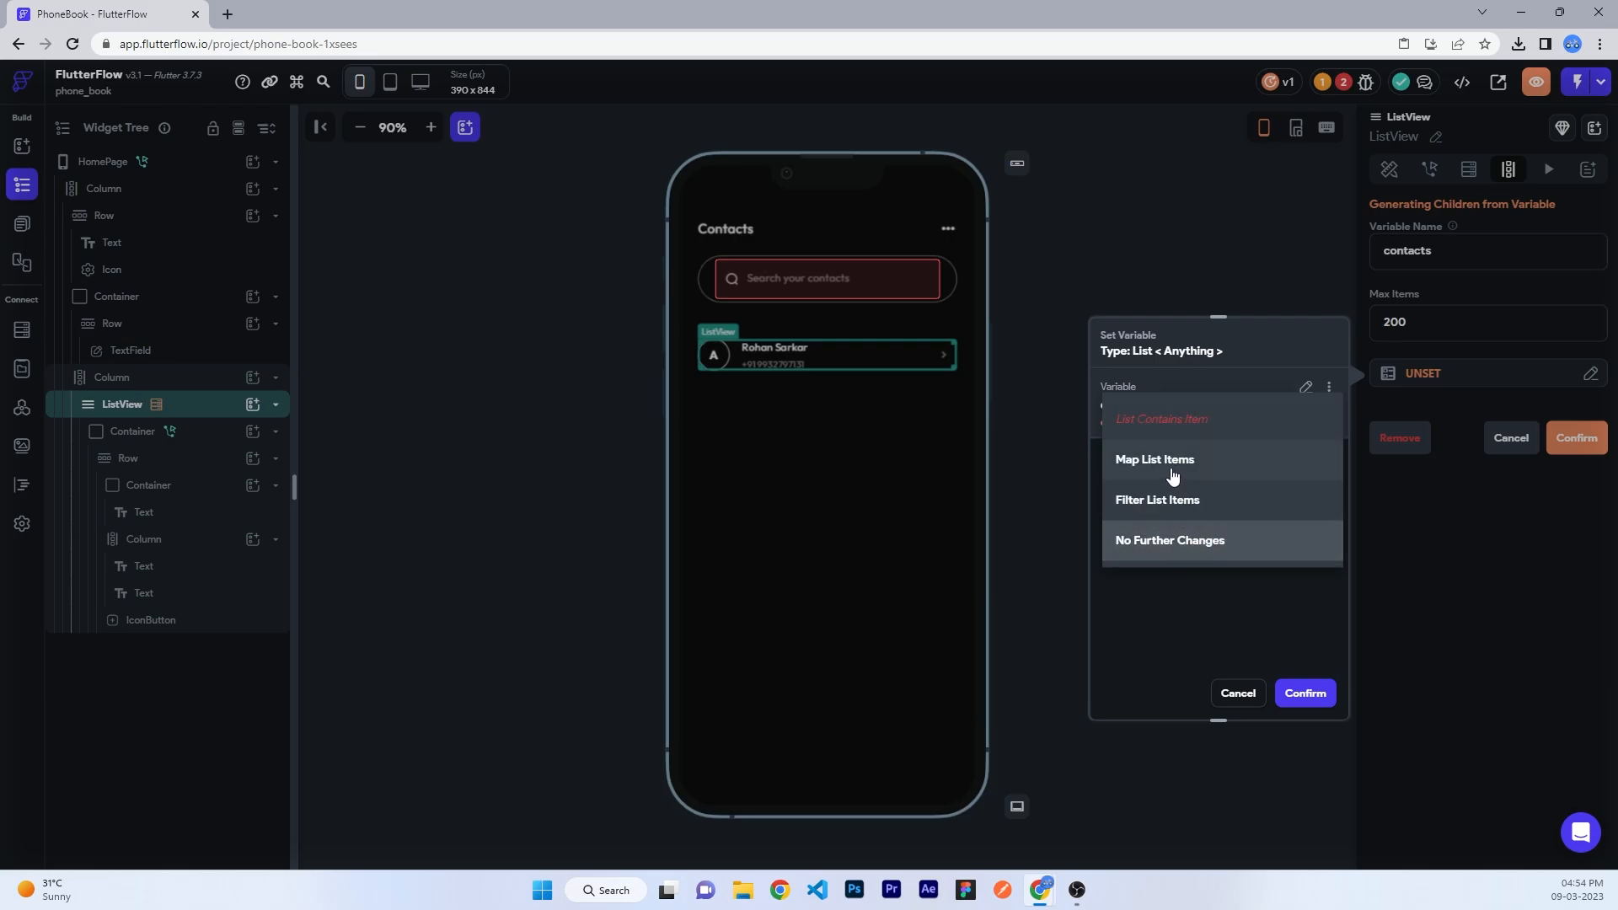
left_click(1171, 476)
left_click(1305, 693)
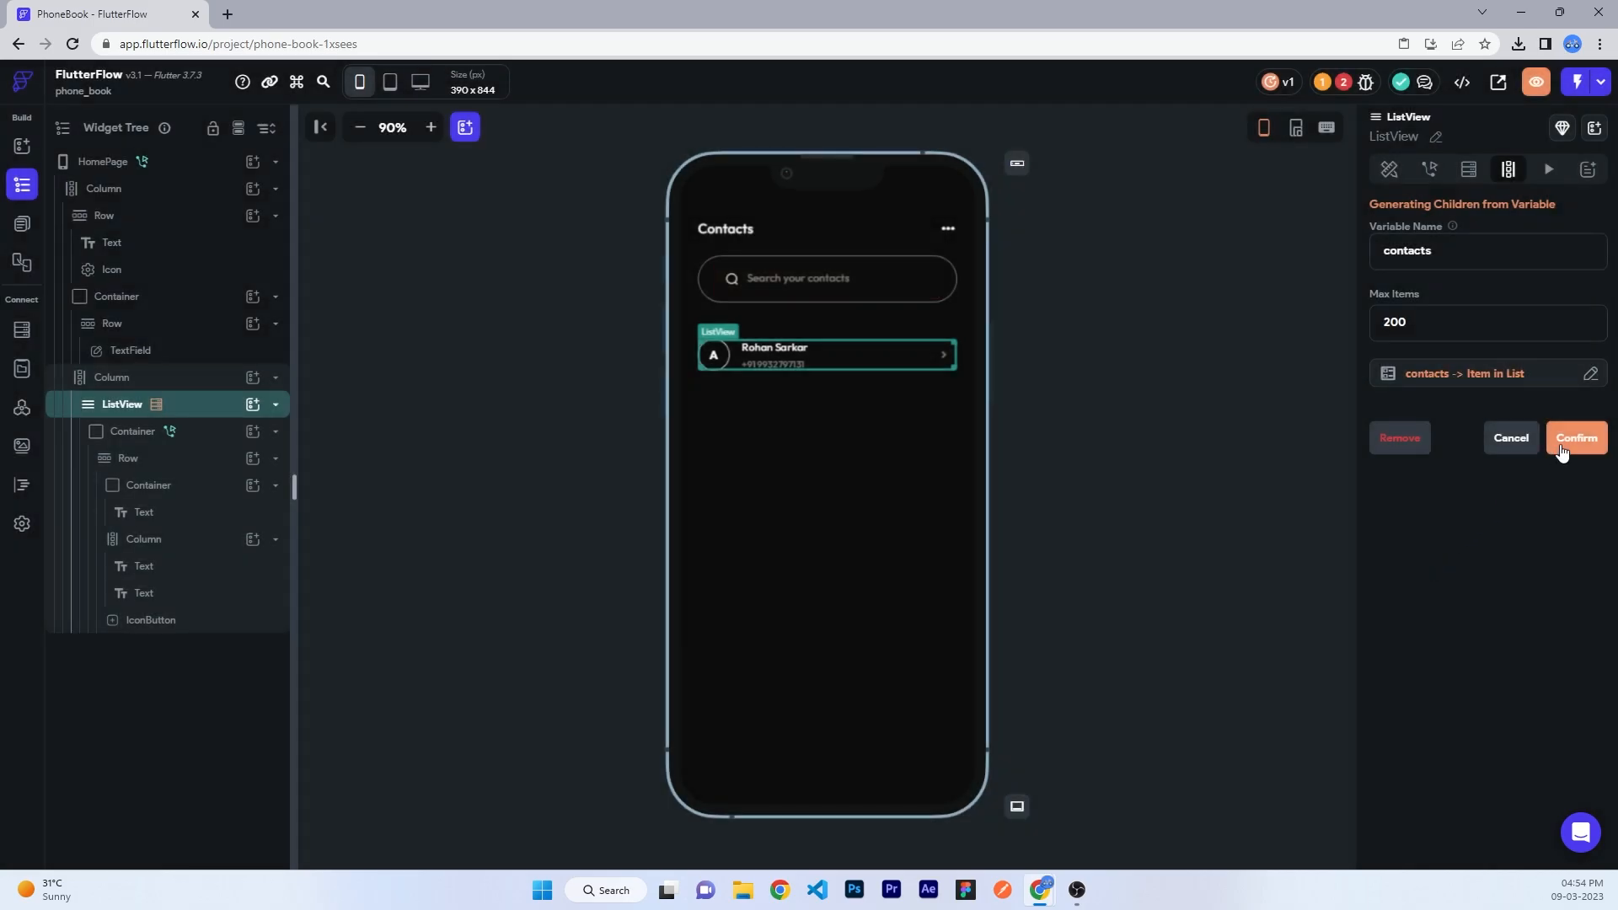
left_click(1561, 450)
left_click(924, 548)
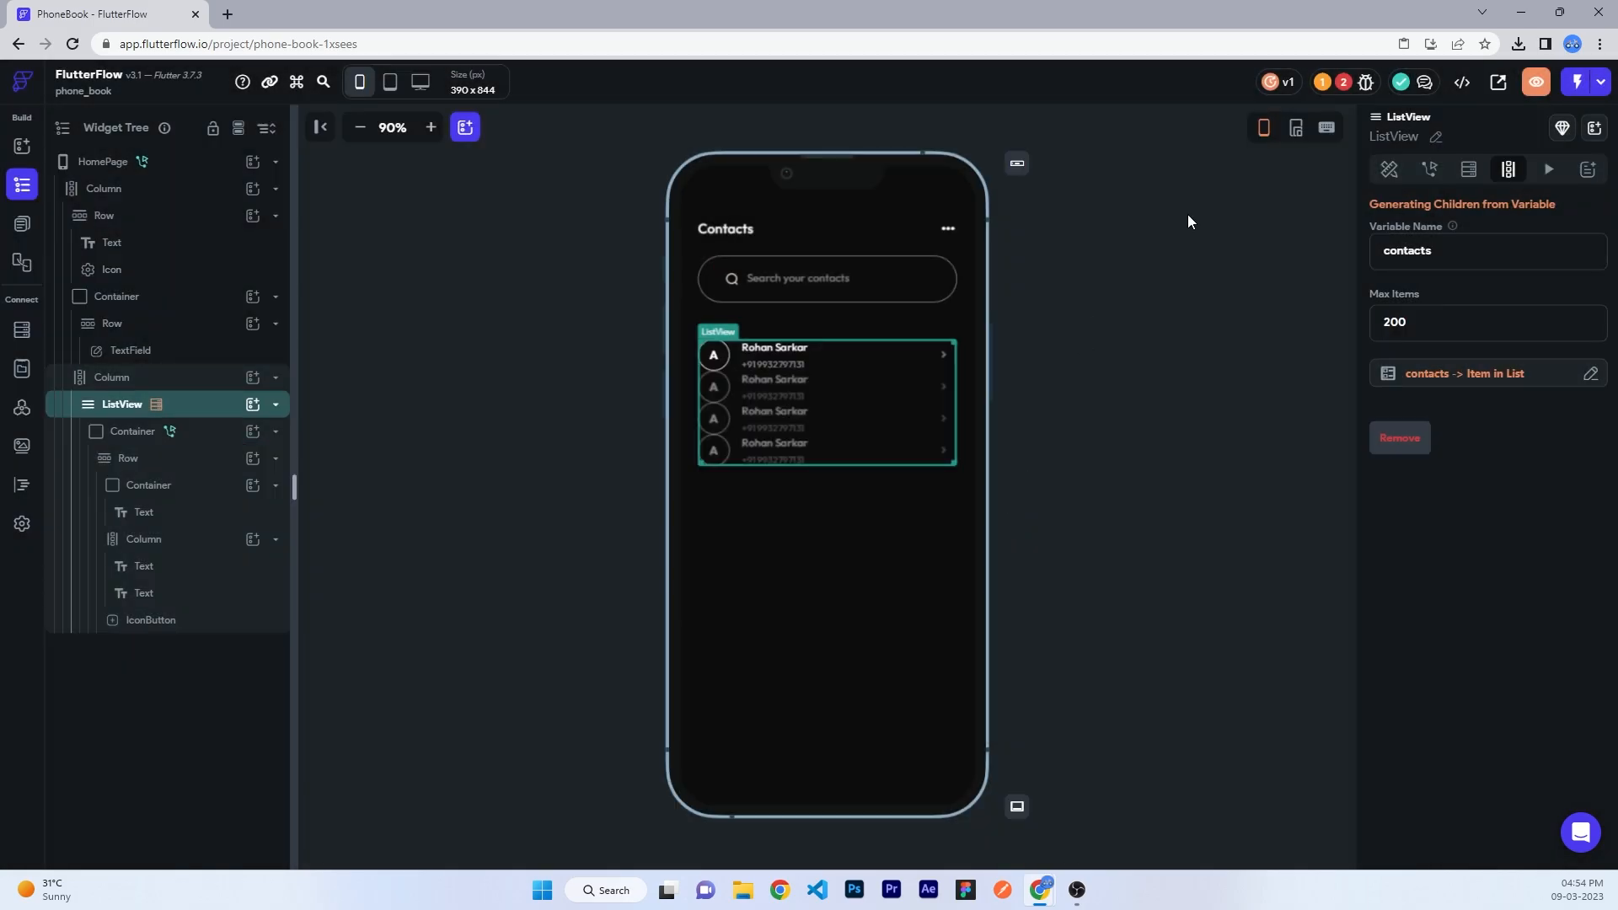
left_click(1389, 176)
- Bind the first row's title text to the contacts item's name field
left_click(133, 431)
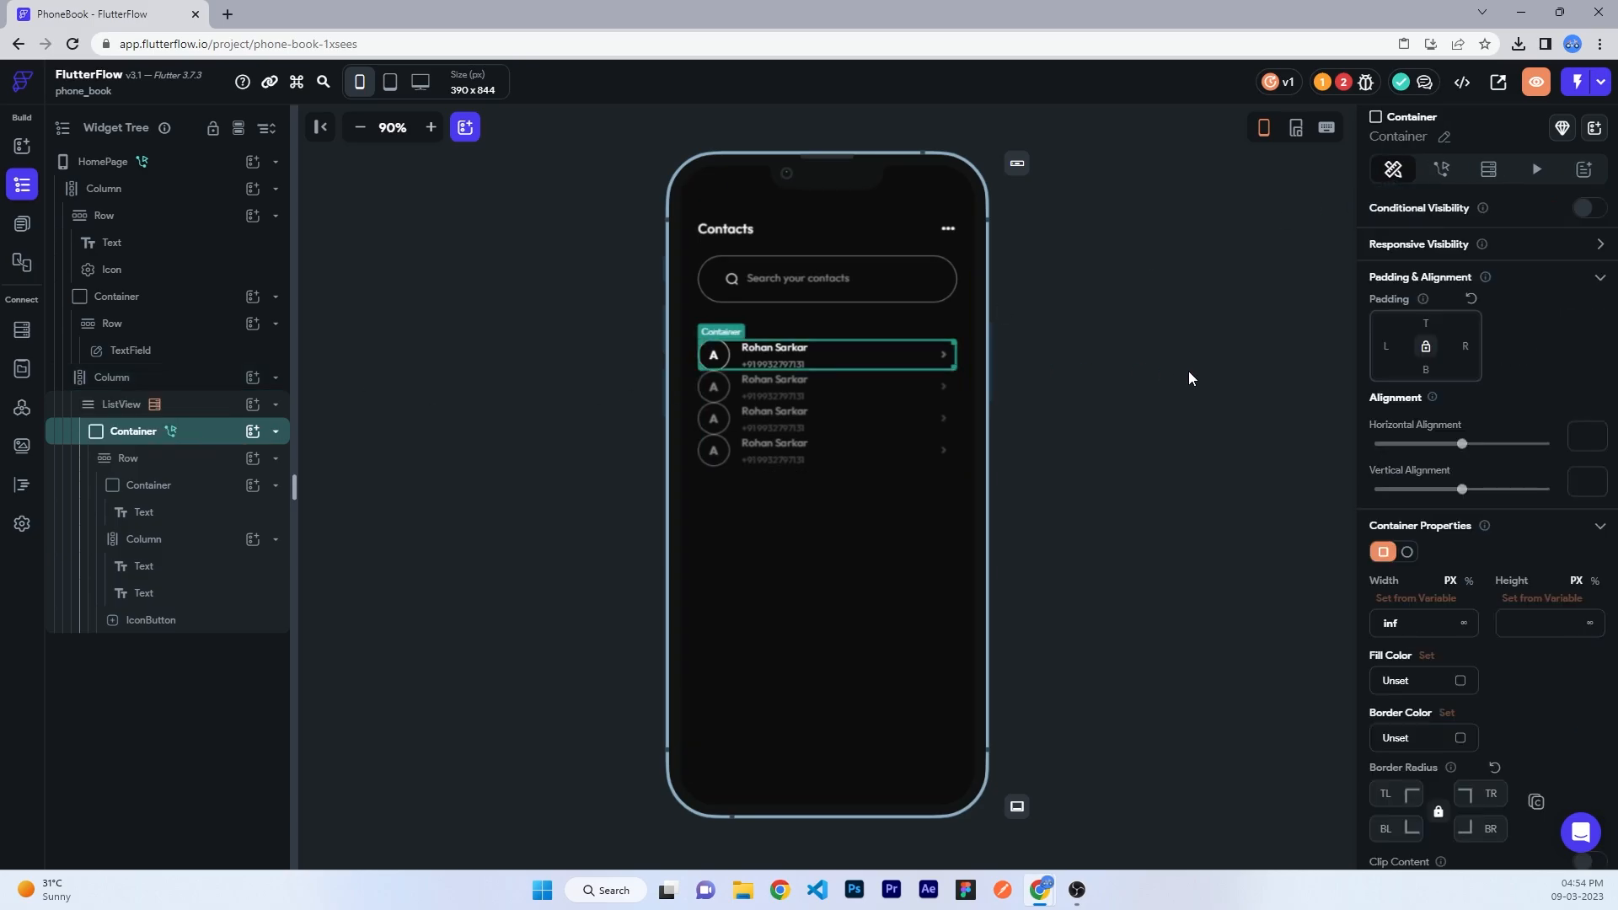
left_click(773, 348)
left_click(1416, 205)
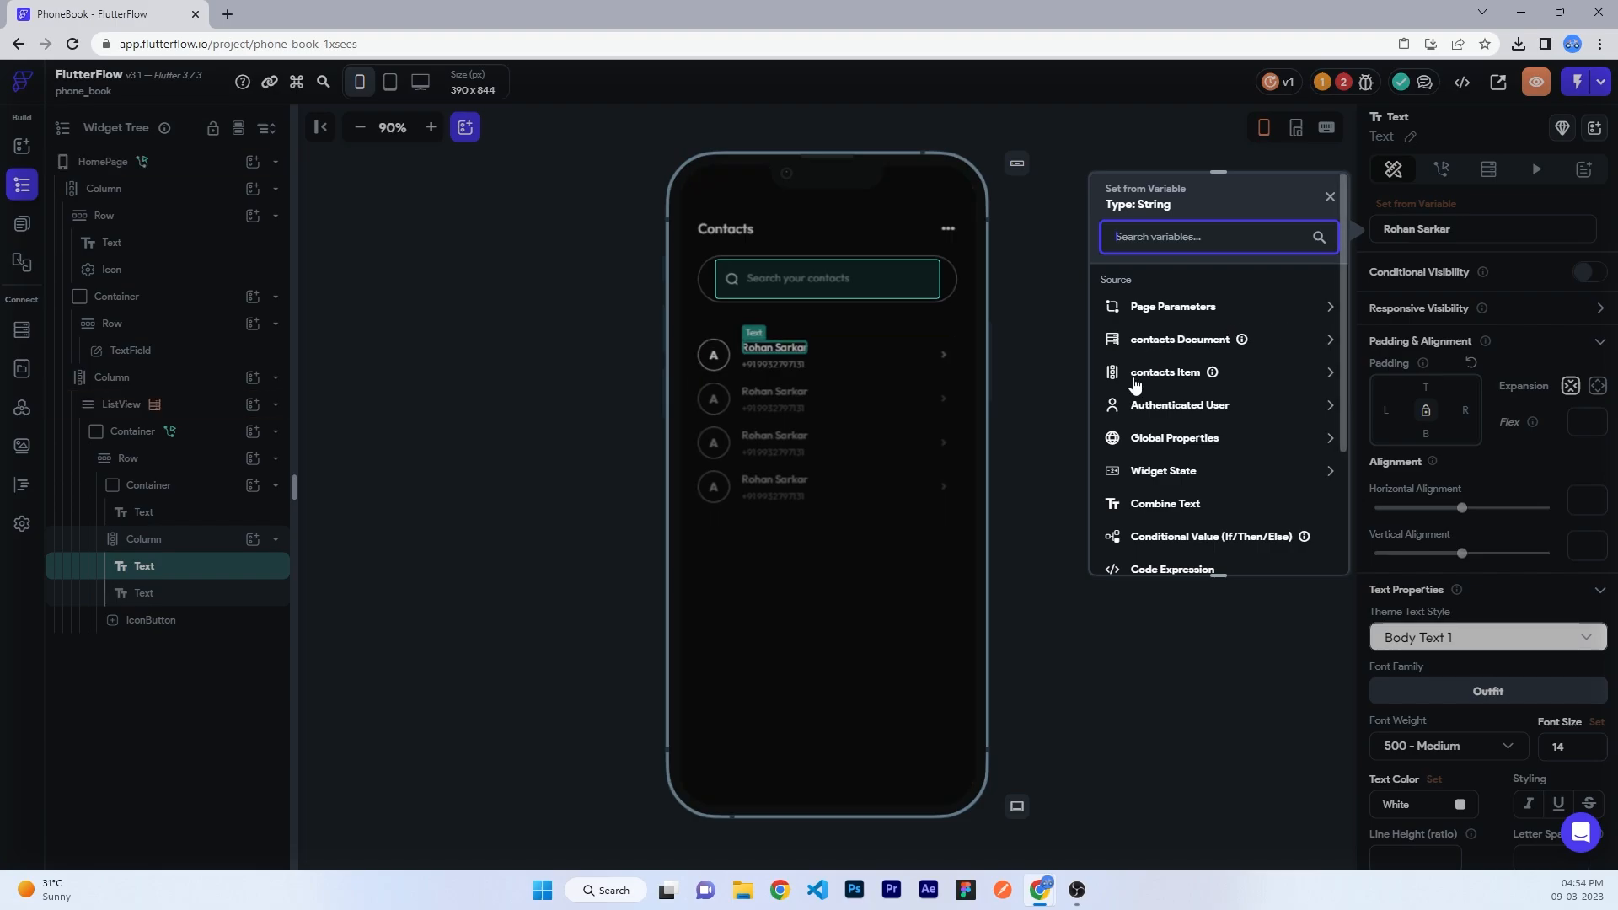
left_click(1130, 372)
left_click(1145, 339)
left_click(1149, 362)
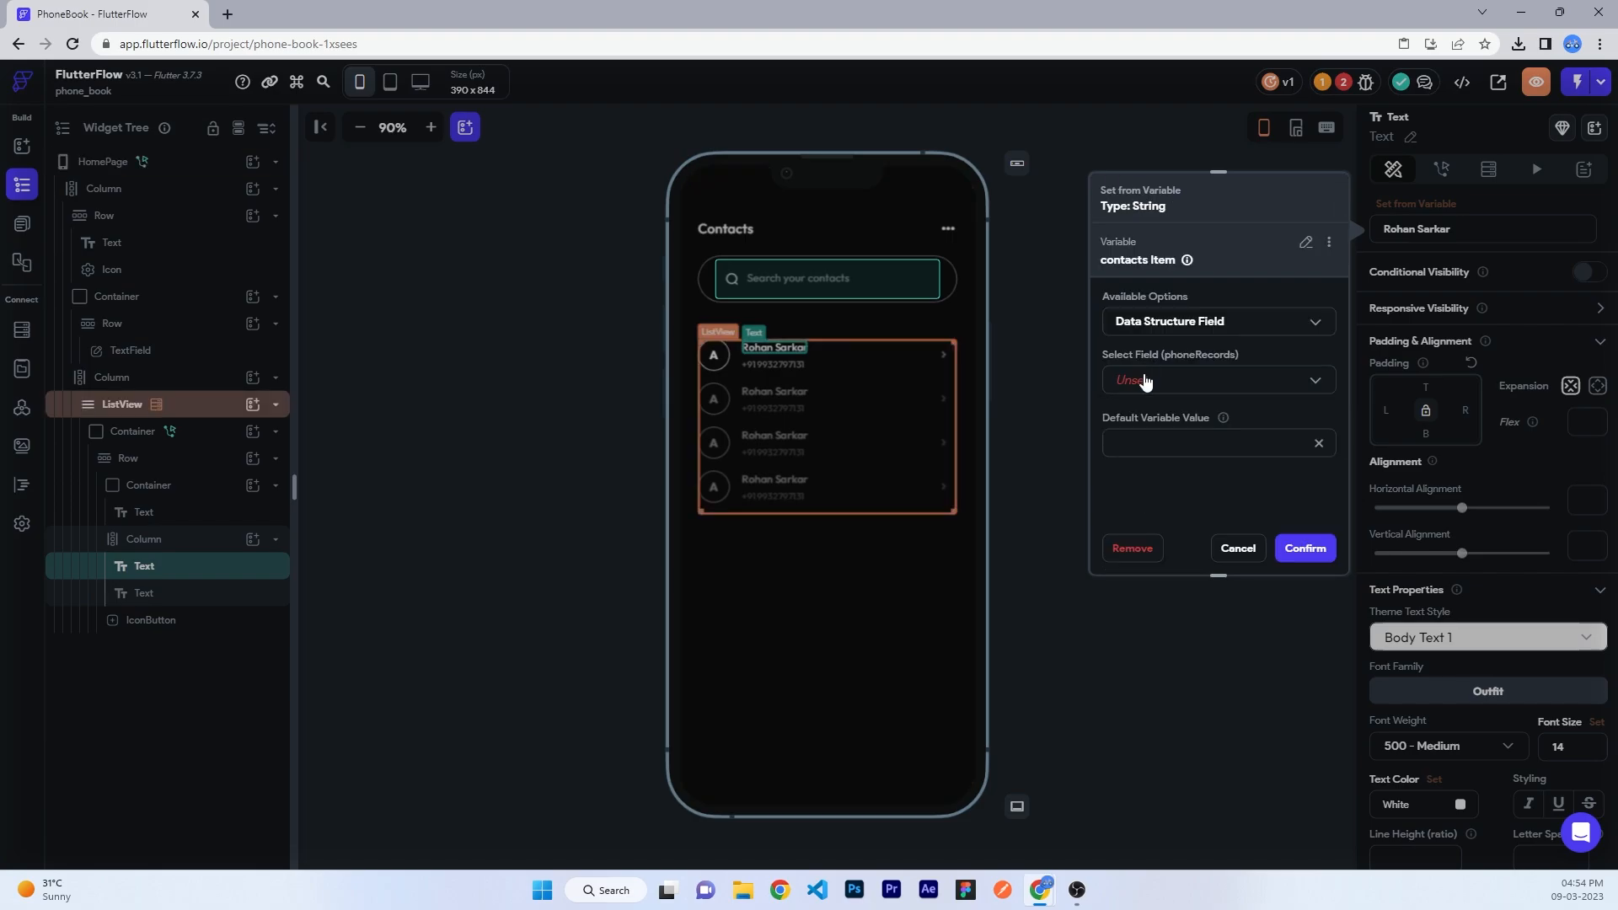
left_click(1148, 379)
left_click(1154, 387)
left_click(1305, 548)
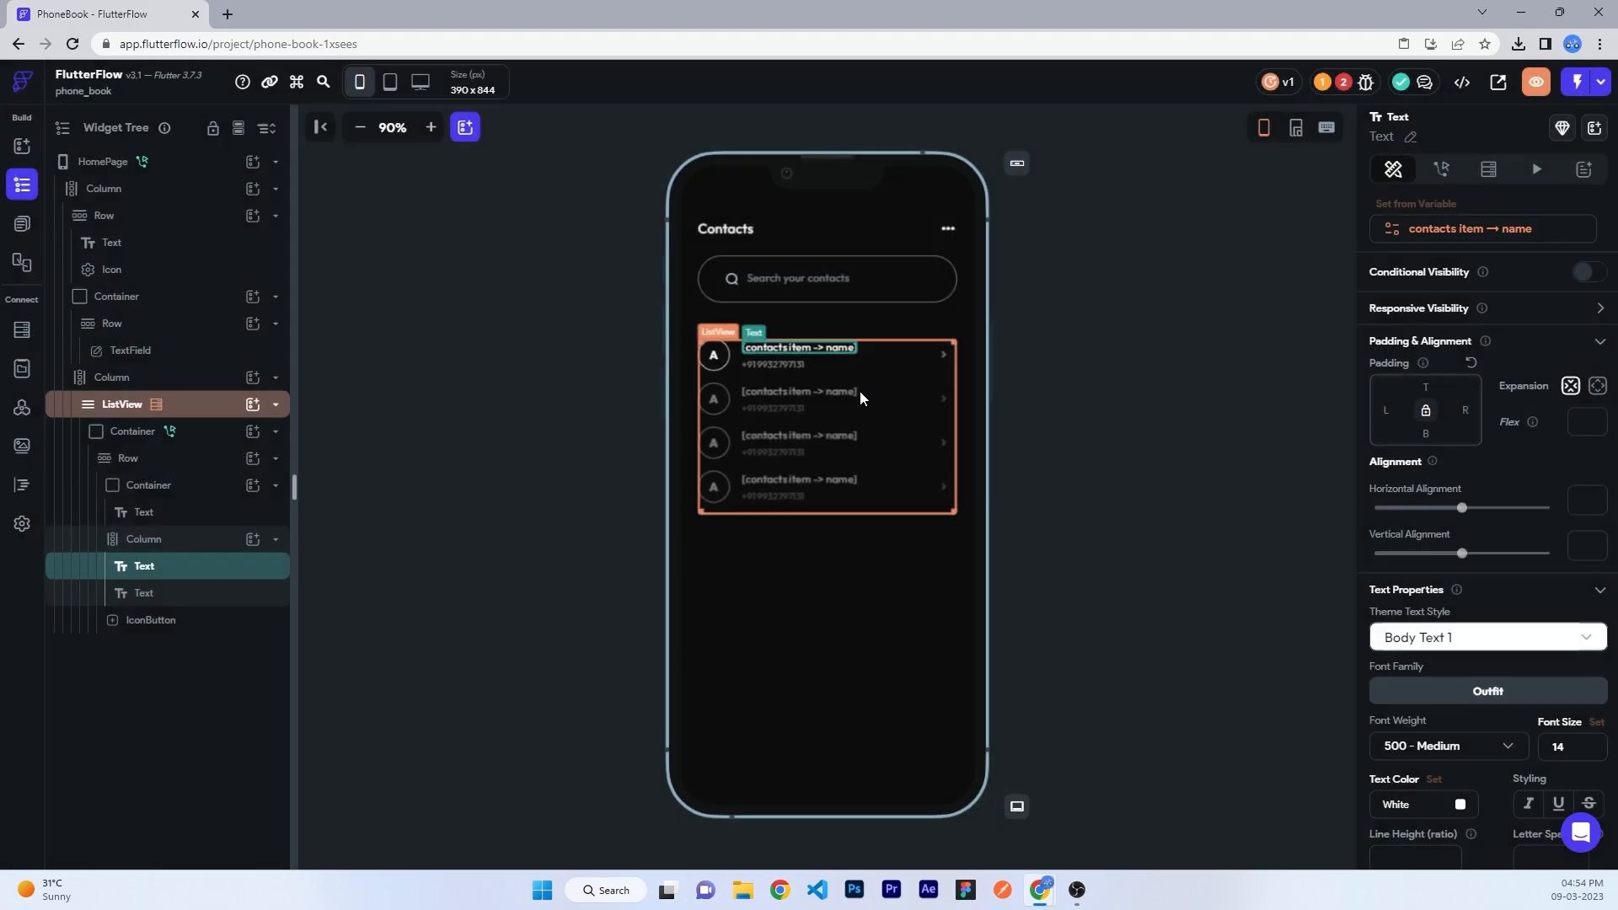
- Bind the row's subtitle text to the contacts item's phone field
left_click(773, 364)
left_click(1442, 204)
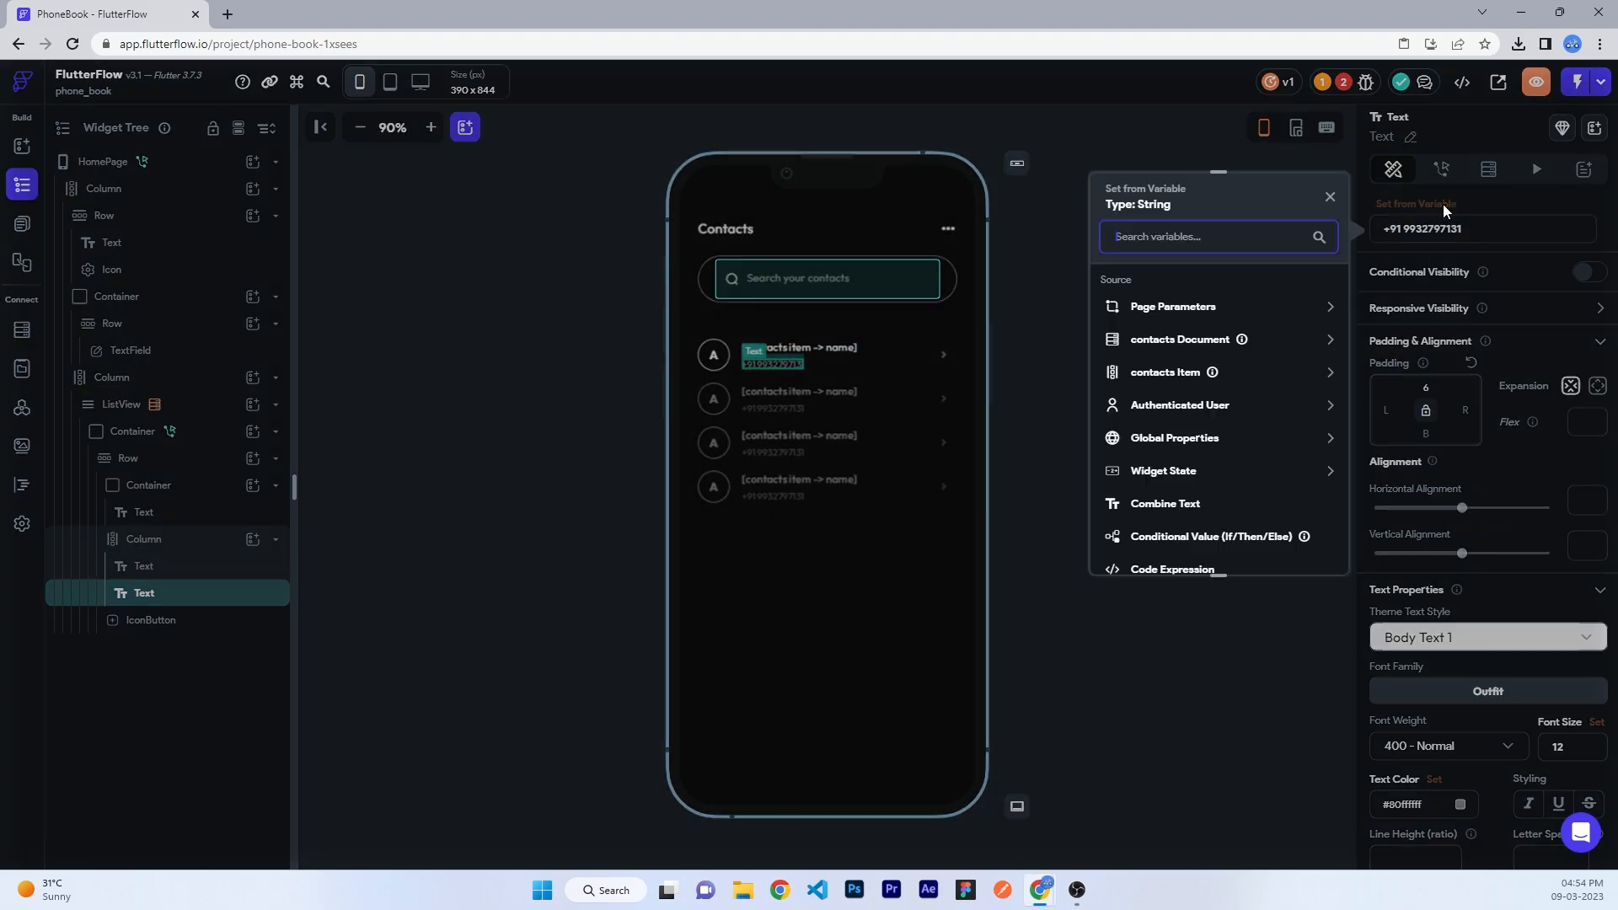
left_click(1144, 372)
left_click(1147, 330)
left_click(1156, 359)
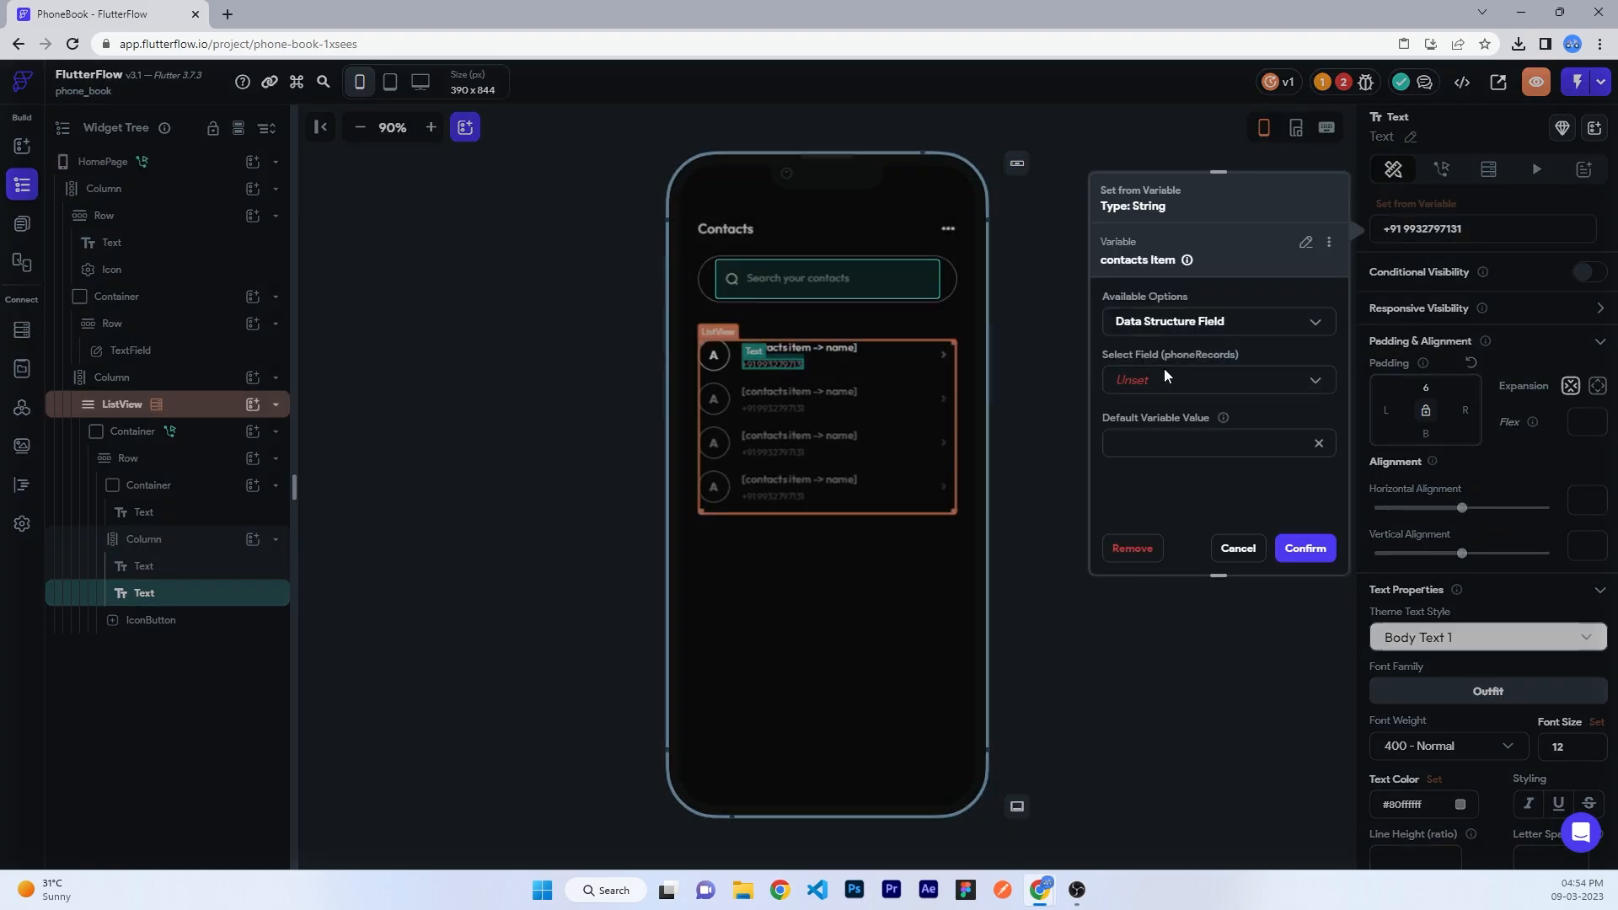
left_click(1164, 379)
left_click(1160, 428)
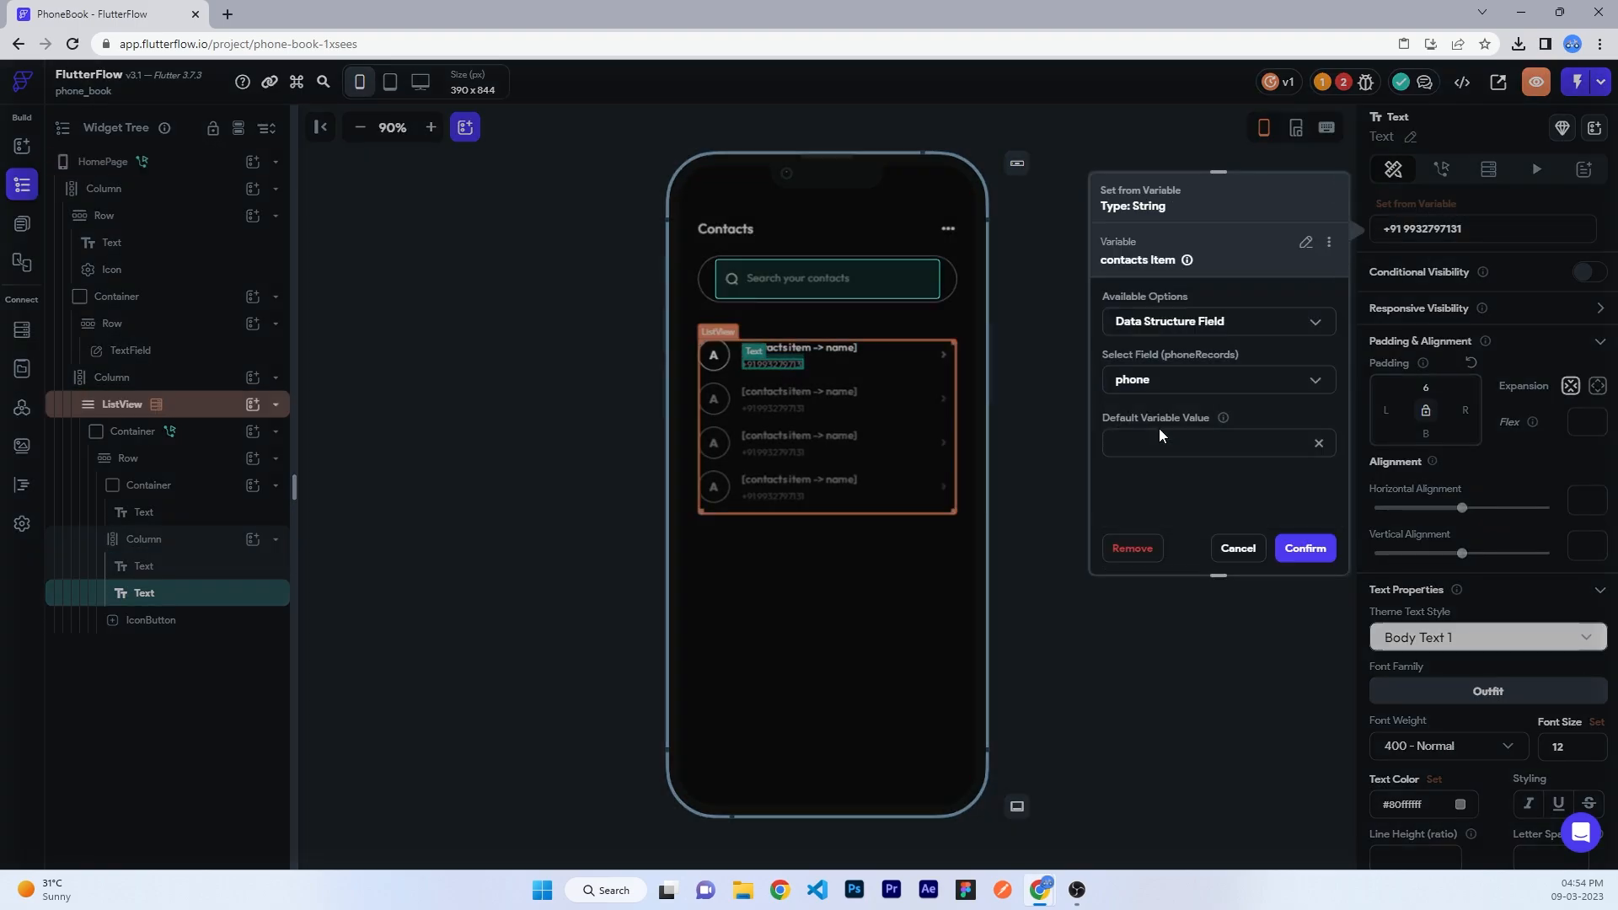
left_click(1306, 549)
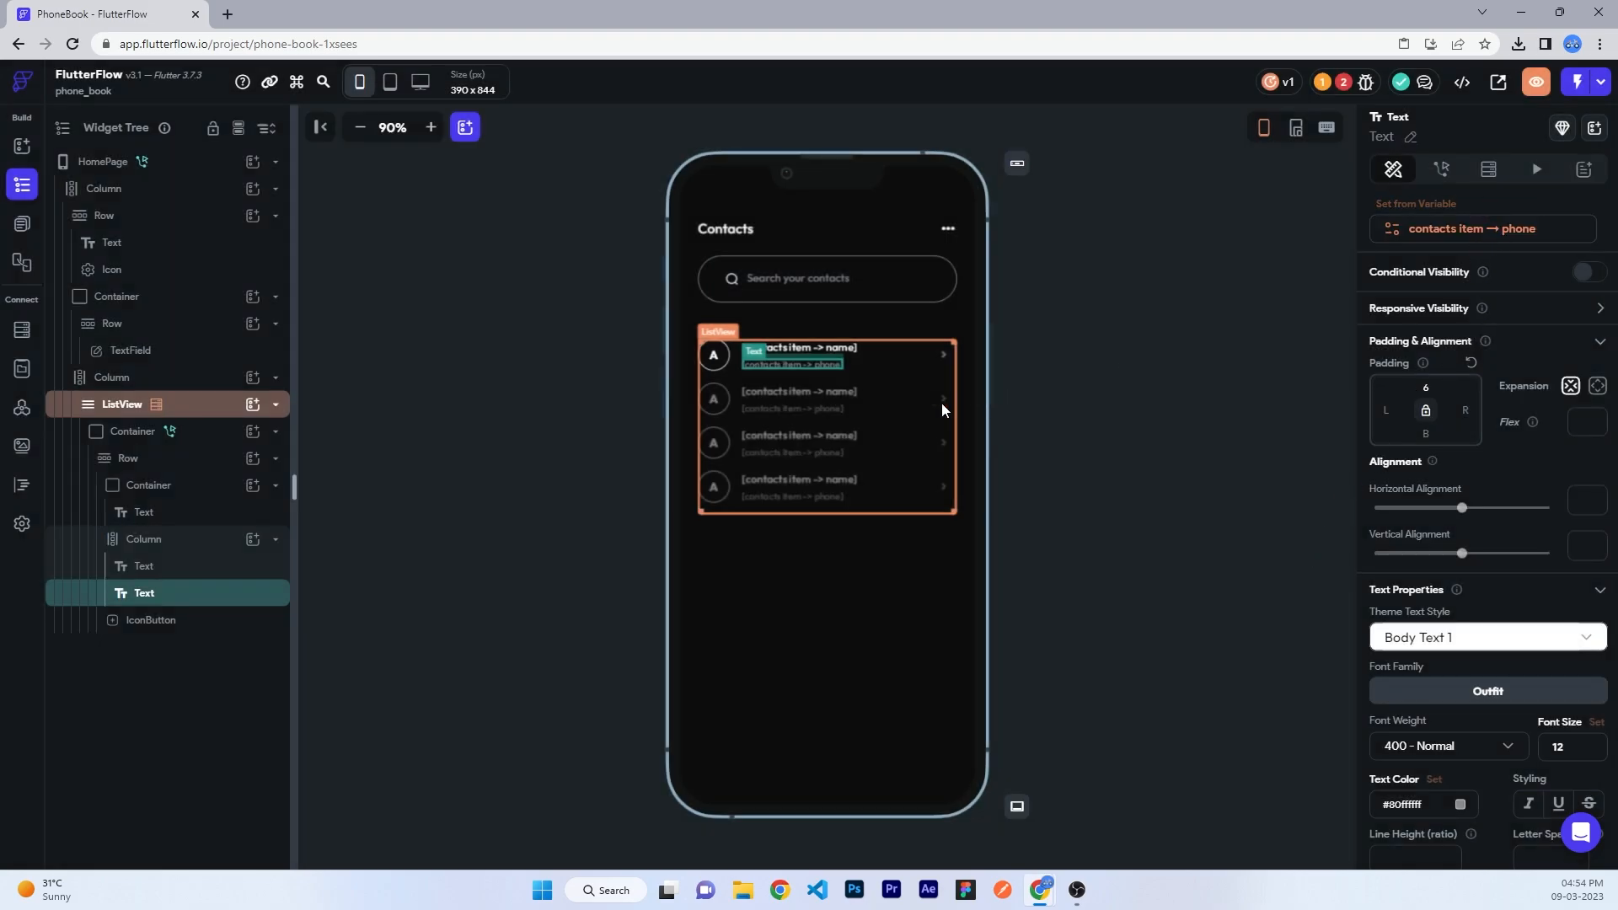
left_click(713, 357)
- From the avatar letter's variable binding, create a new custom function named subString
left_click(1446, 235)
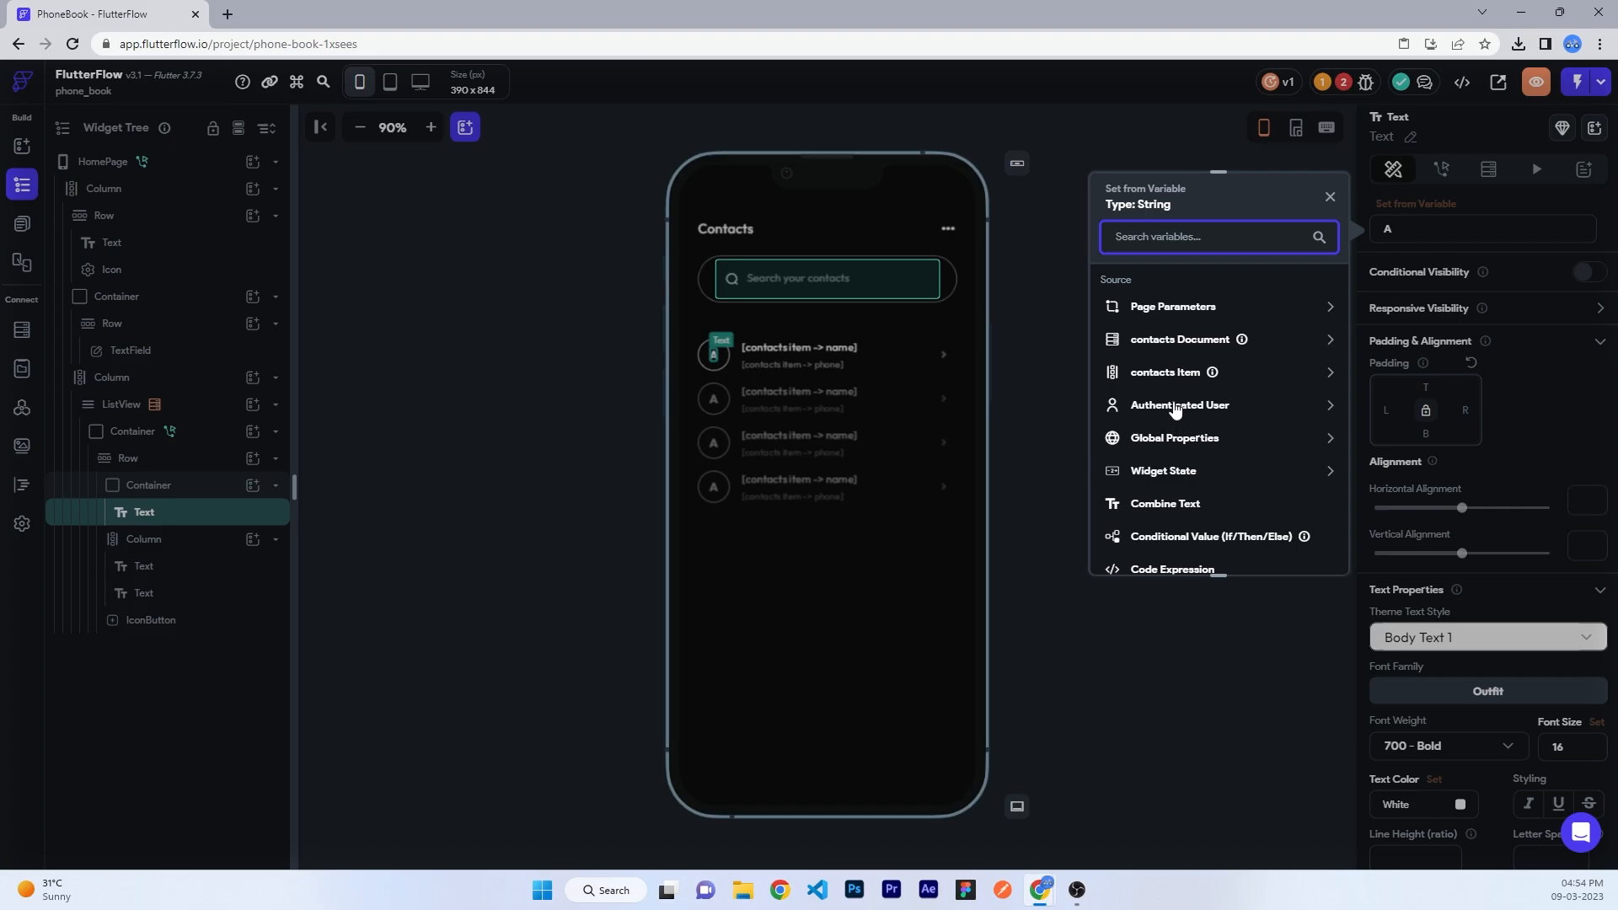
scroll(1175, 410, "down", 2)
left_click(1170, 427)
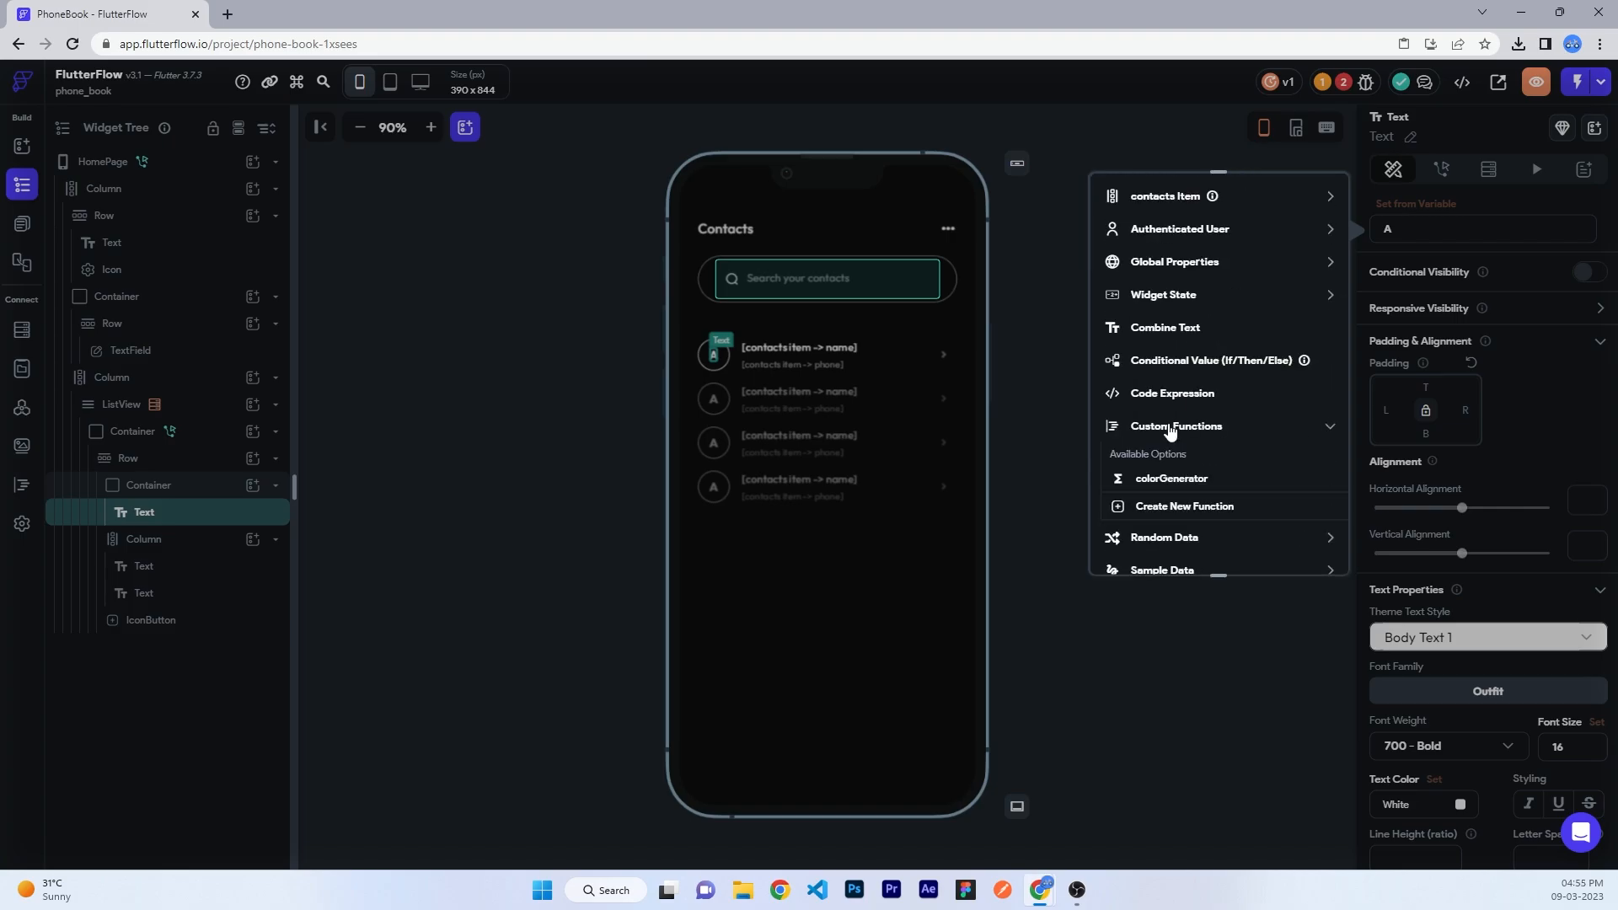
scroll(1169, 427, "down", 1)
left_click(1167, 424)
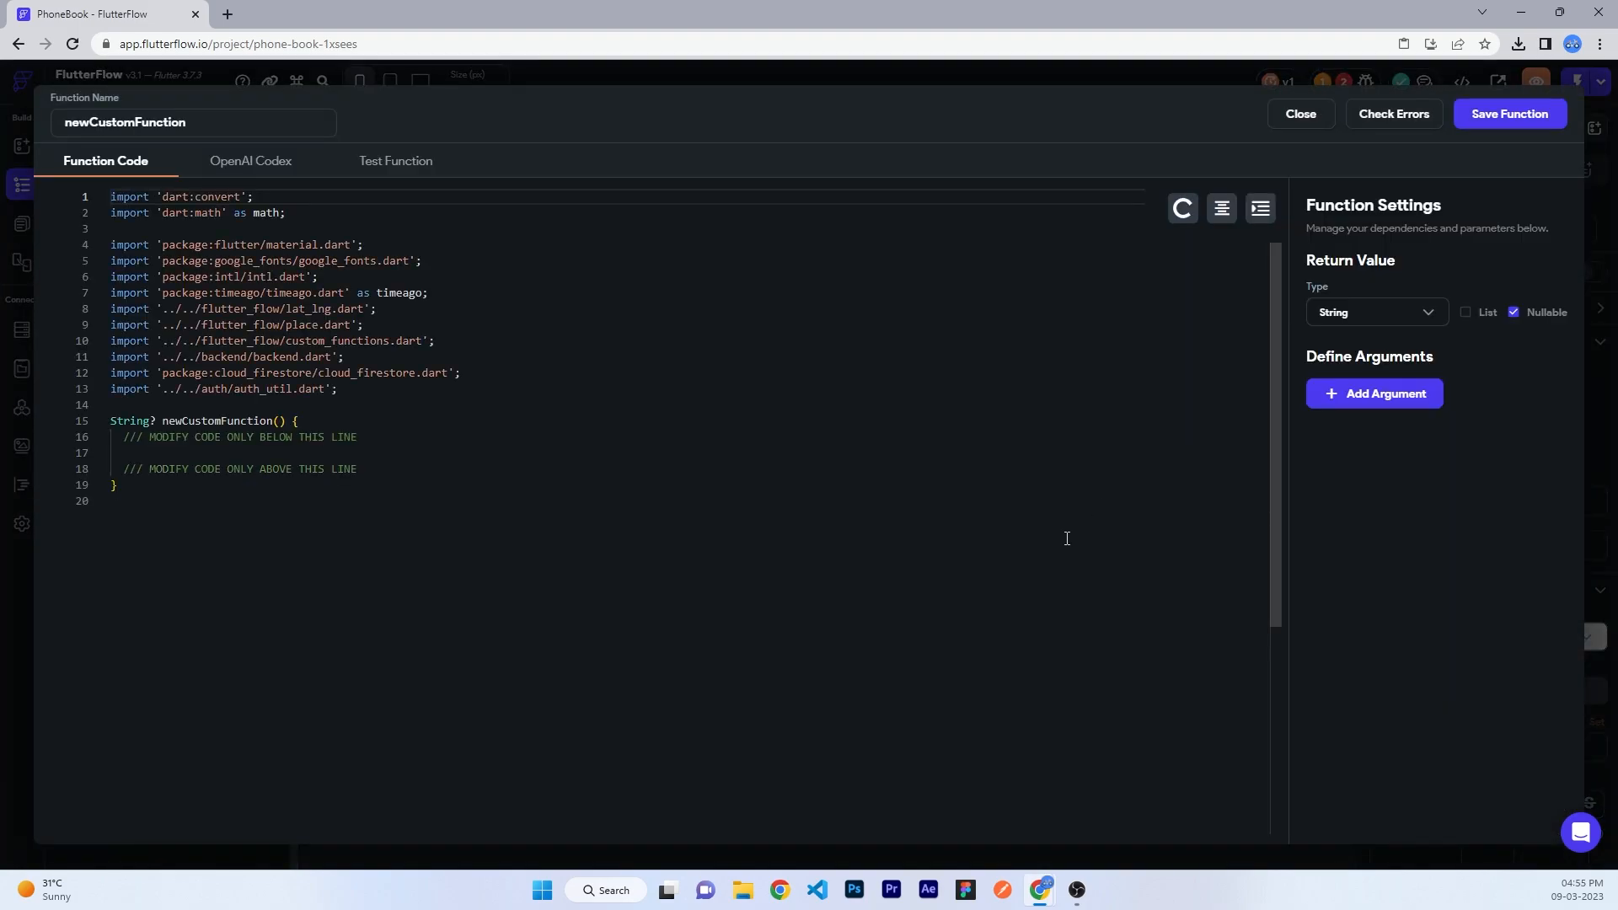
double_click(213, 121)
type("subStr")
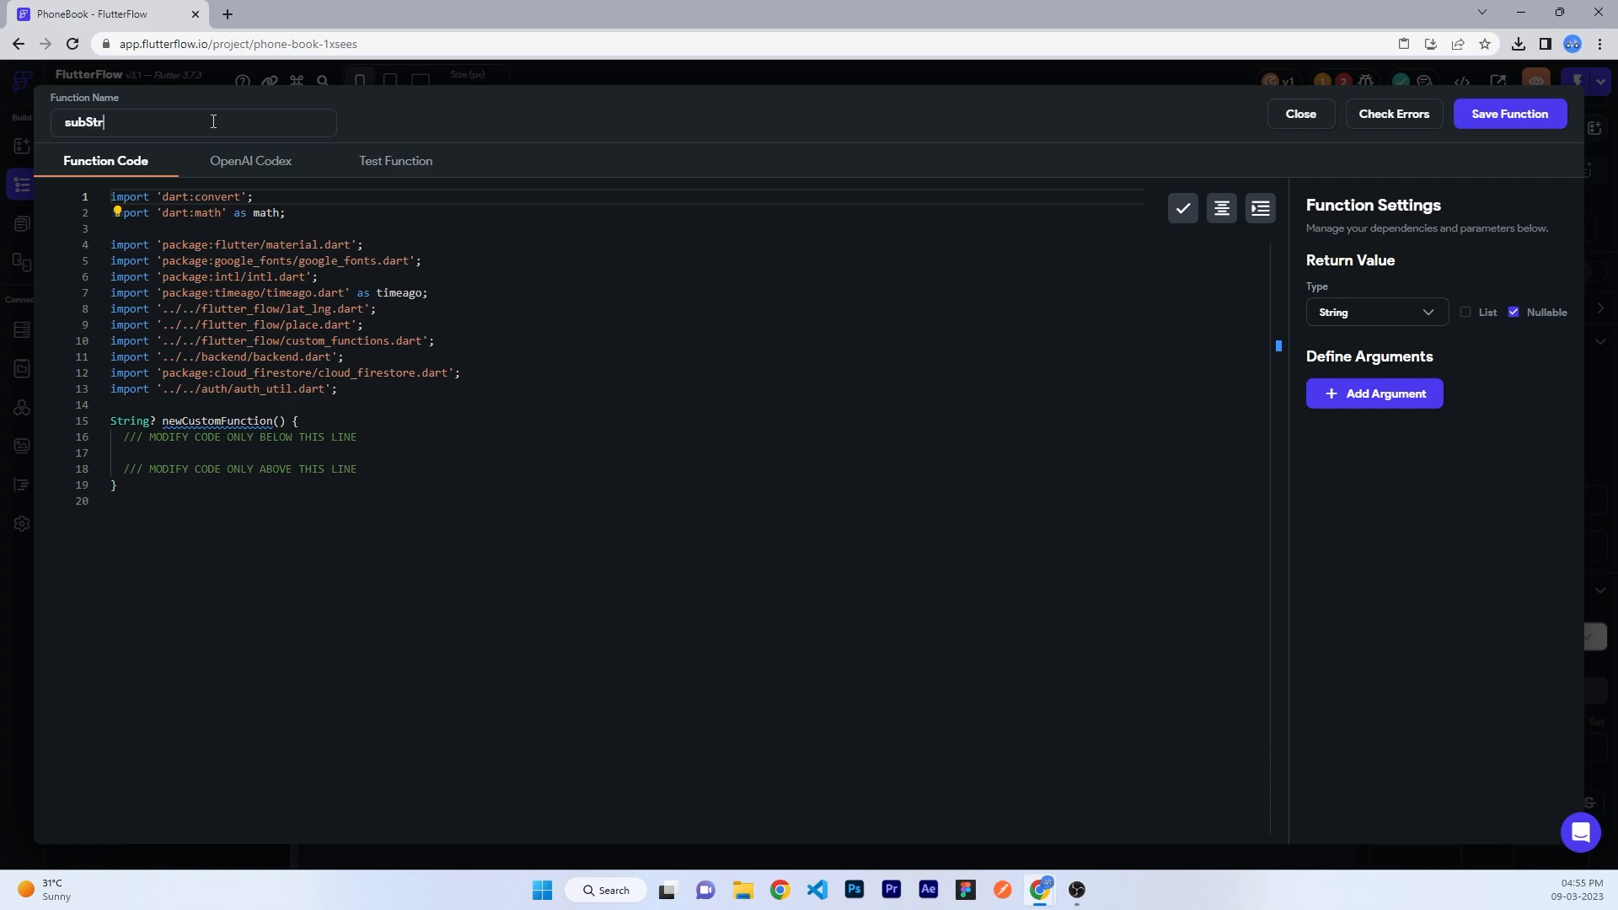
type("ing")
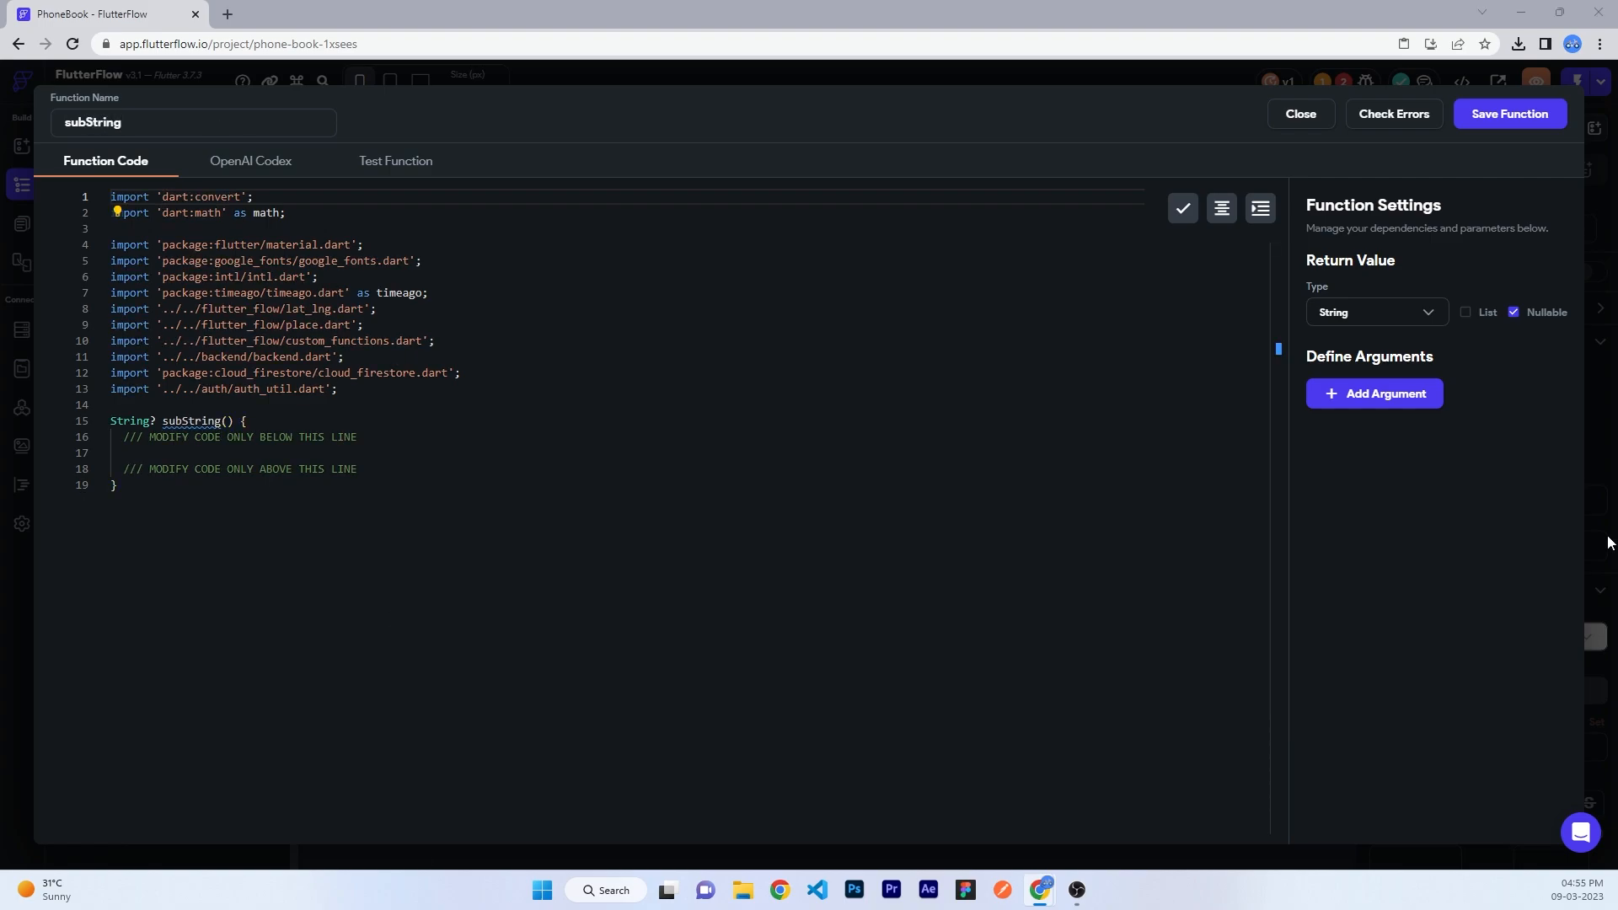
- Add a non-nullable name argument, paste the first-character code, and save subString
left_click(1408, 397)
left_click(1385, 456)
type("n")
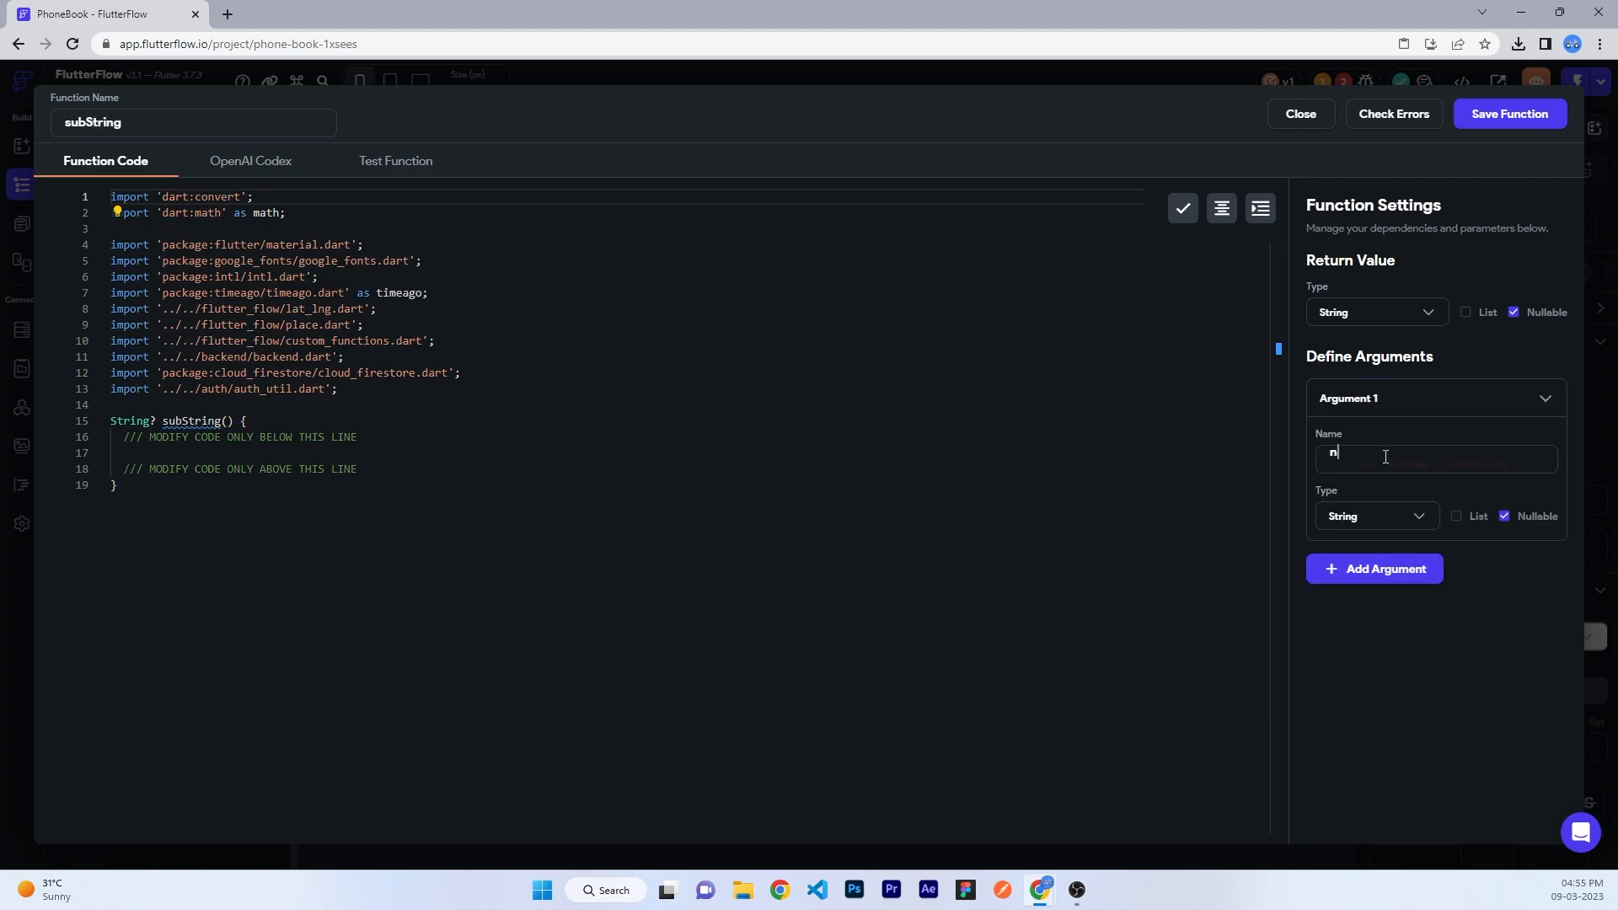
type("ame")
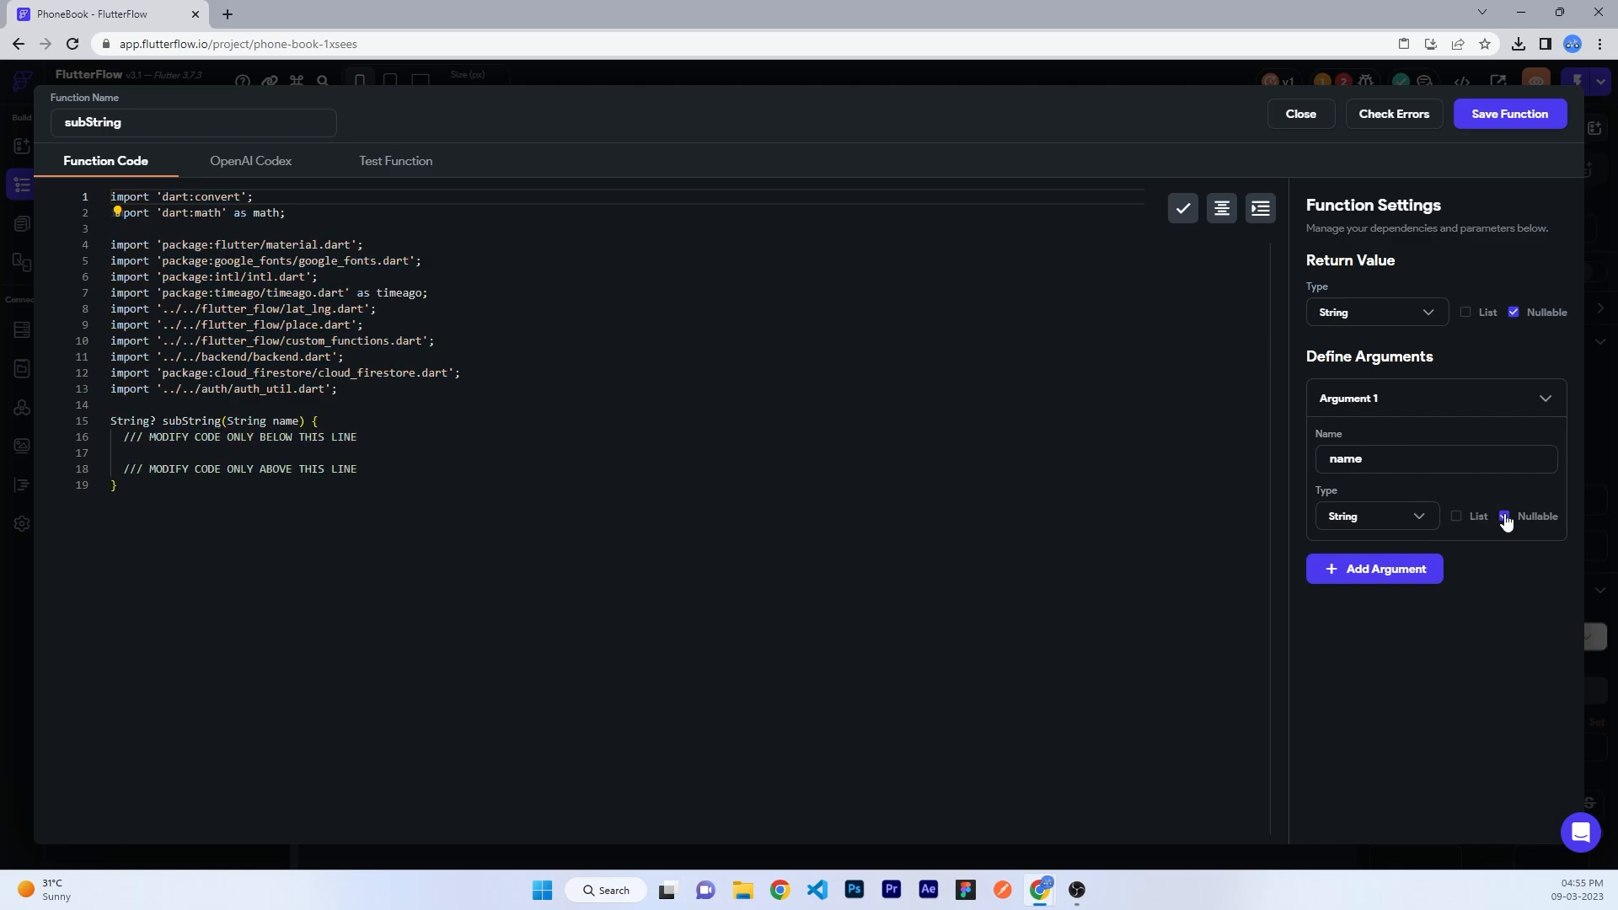
left_click(1504, 515)
left_click(238, 456)
type("String word = name;   String firstCharacter = word.substring(0, 1);    return firstCharacter;")
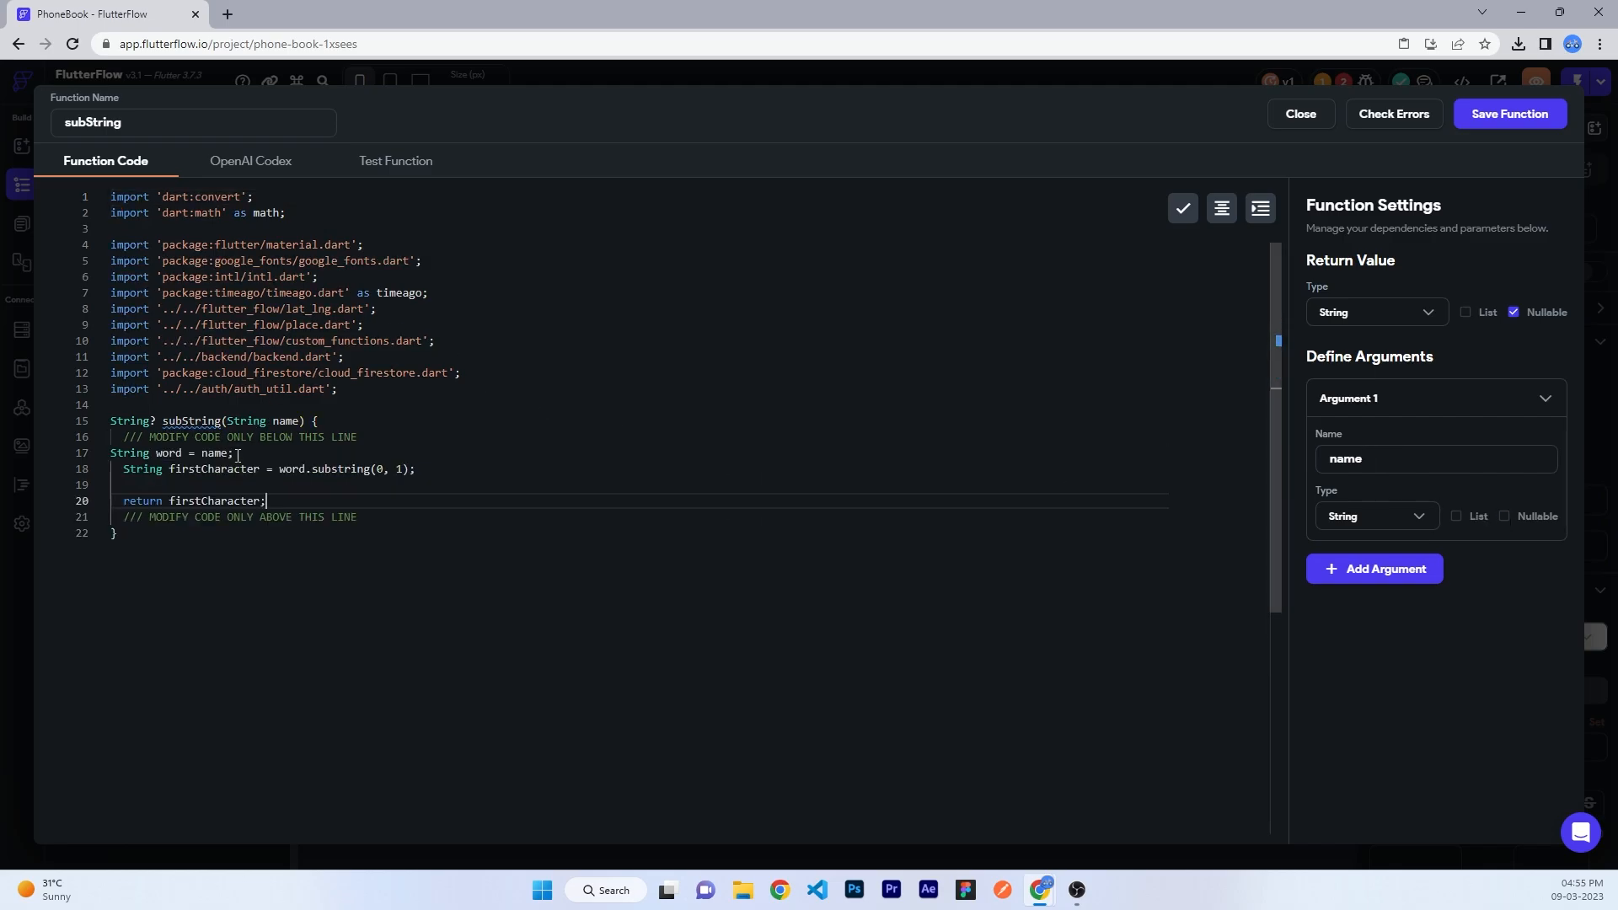
left_click(1483, 115)
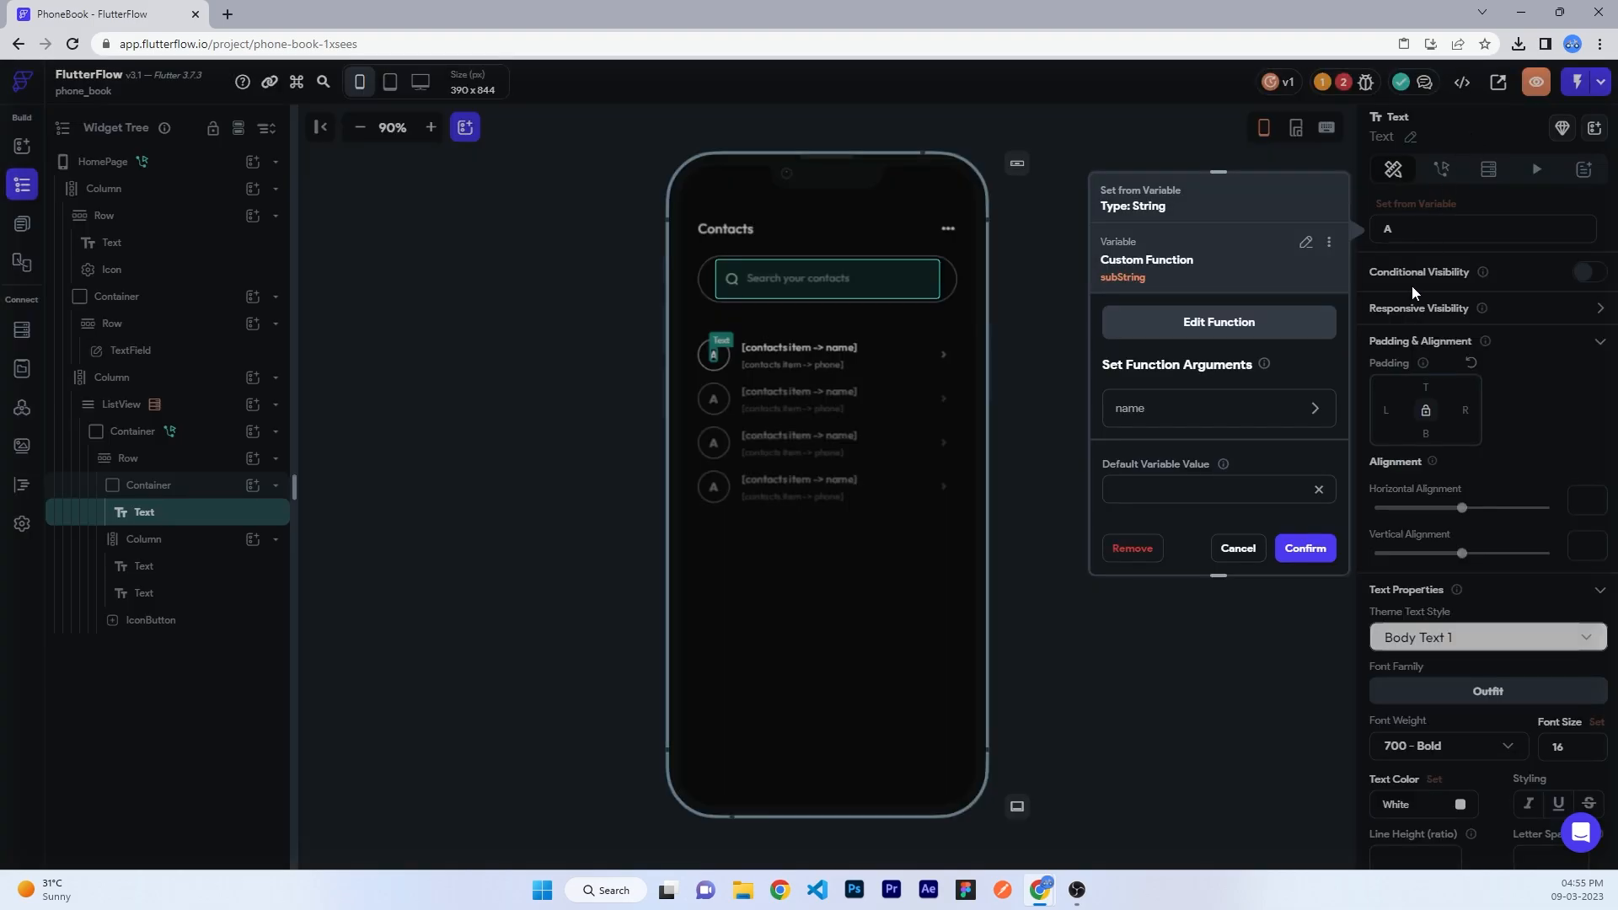
- Pass contacts item → name into subString for the avatar letter, with default value A
left_click(1194, 410)
scroll(1174, 460, "down", 2)
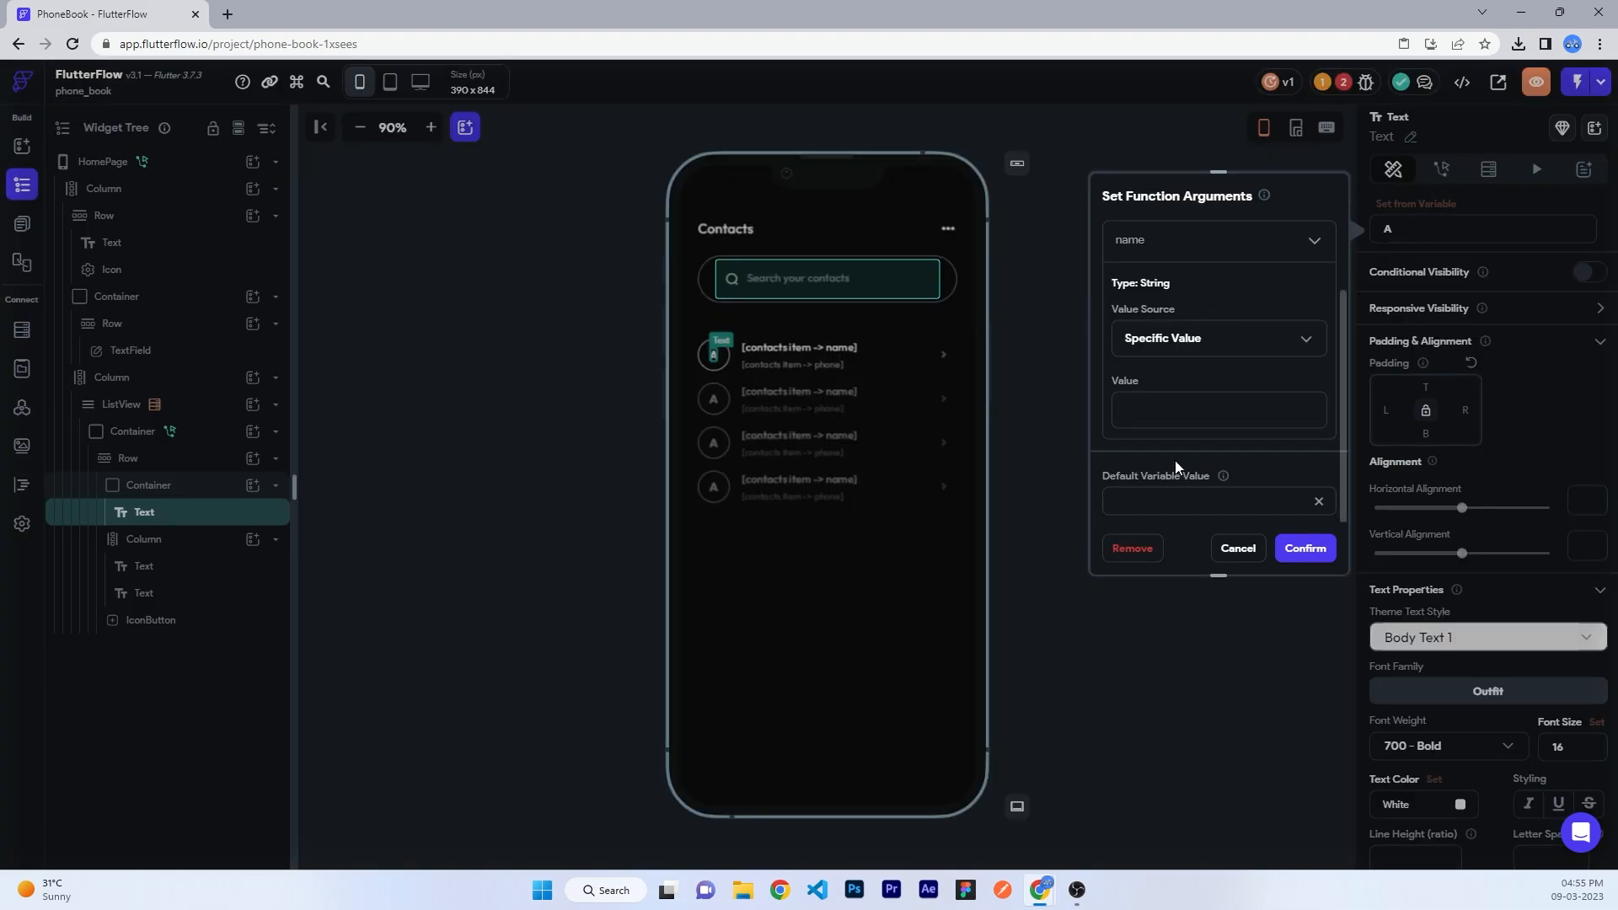
left_click(1131, 337)
left_click(1155, 379)
left_click(1181, 406)
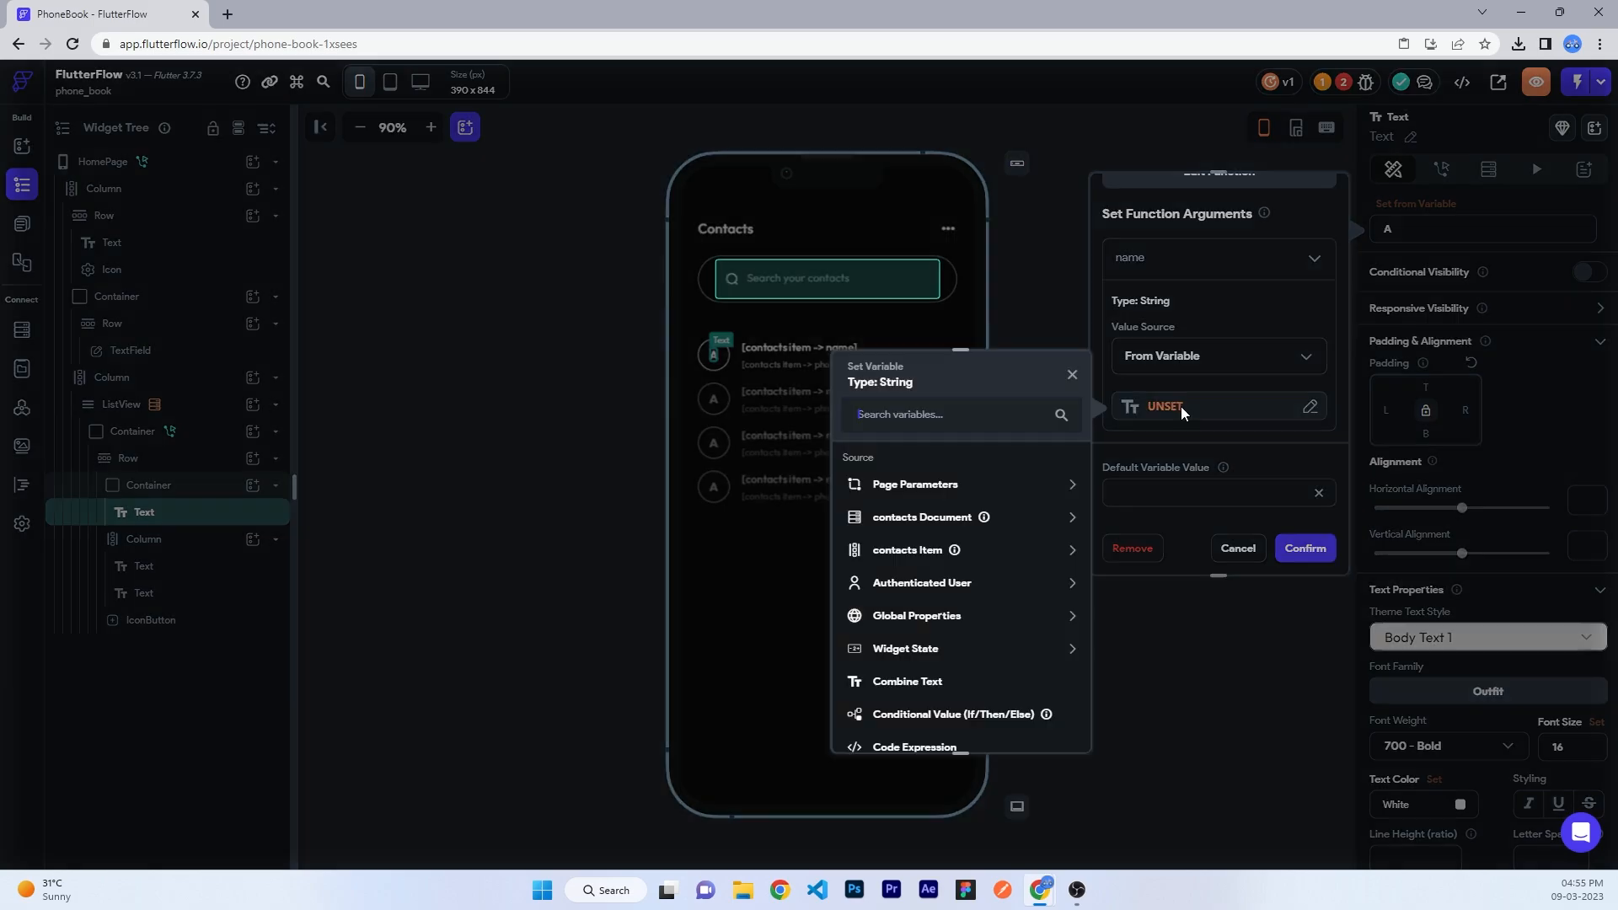
left_click(886, 539)
left_click(891, 508)
left_click(895, 538)
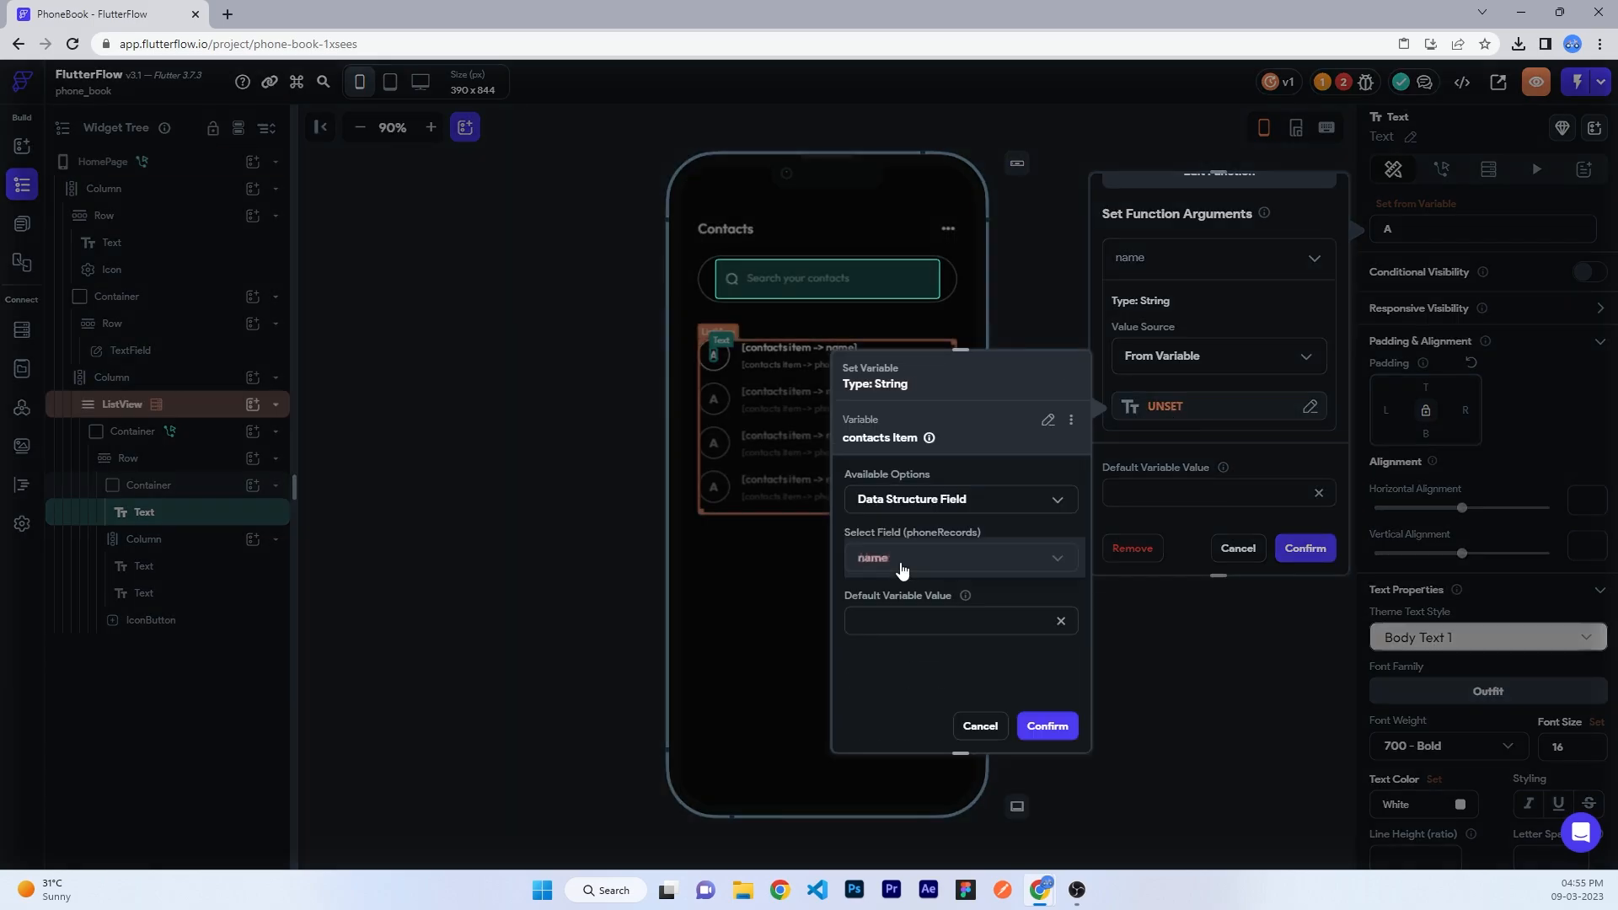
left_click(899, 561)
left_click(905, 557)
left_click(1064, 723)
left_click(1297, 549)
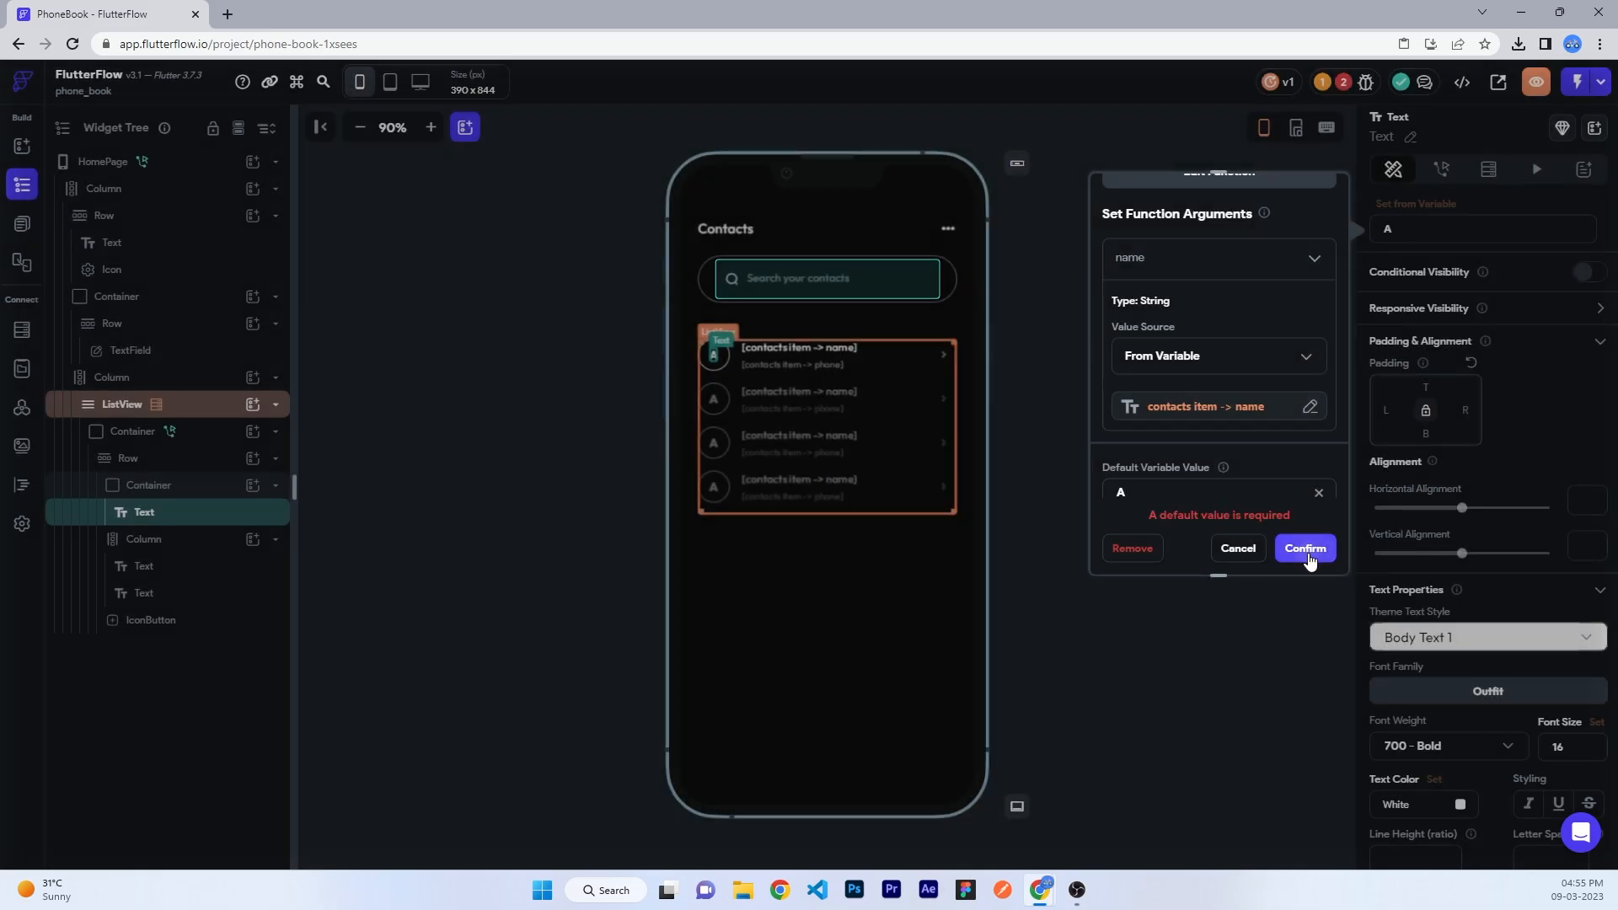
left_click(1306, 553)
- Give the contact list avatar circles a #121212 fill colour
left_click(1181, 367)
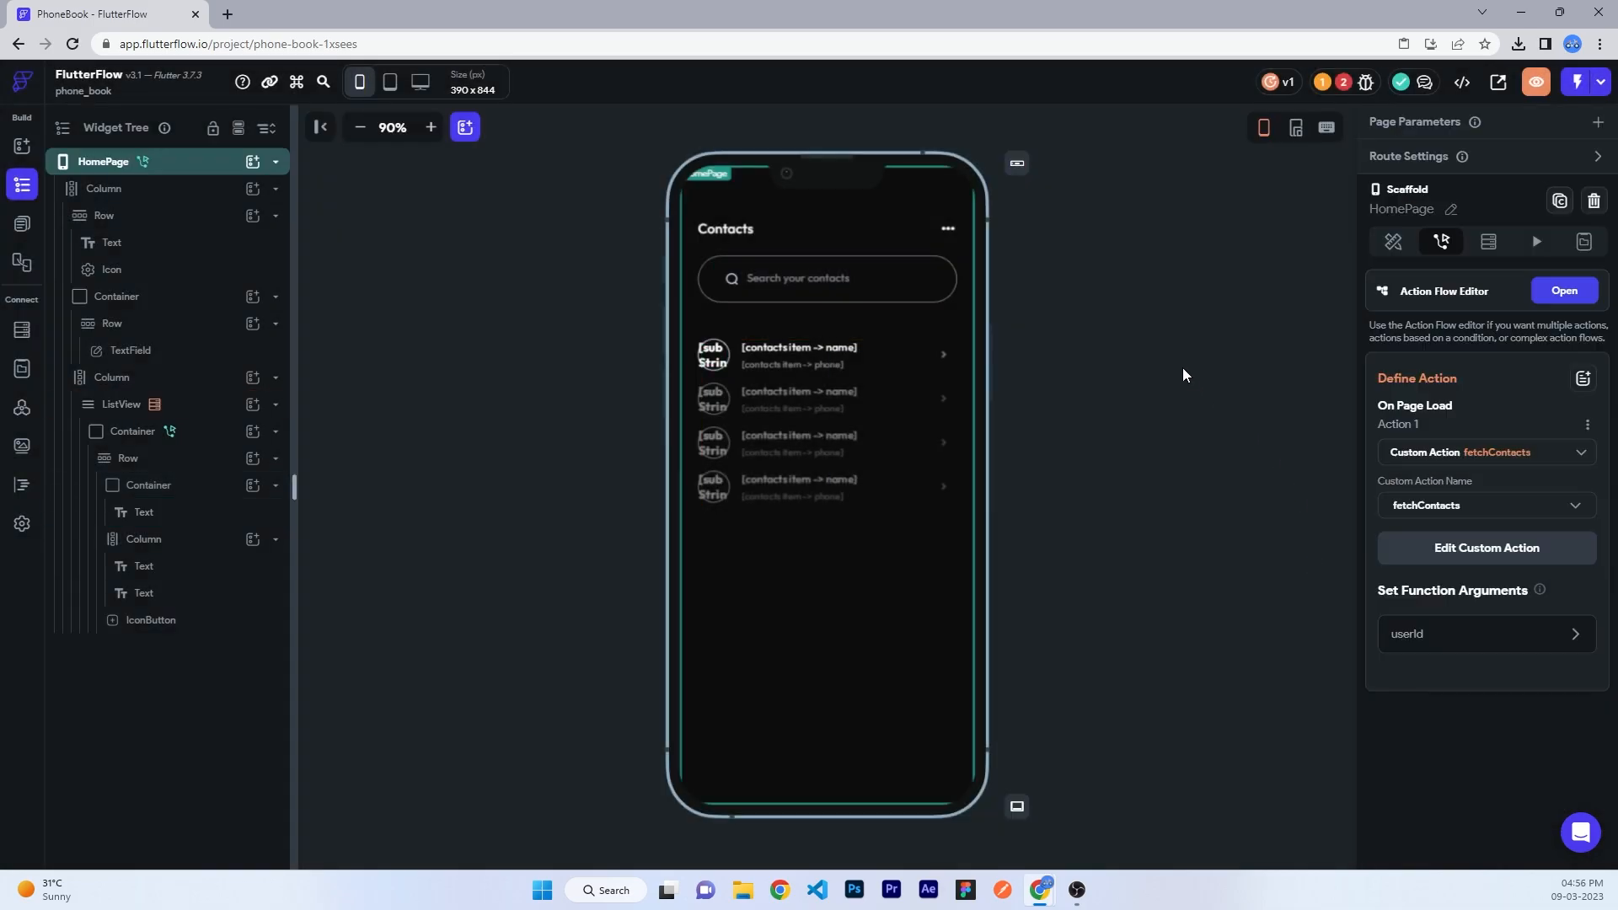
left_click(1393, 242)
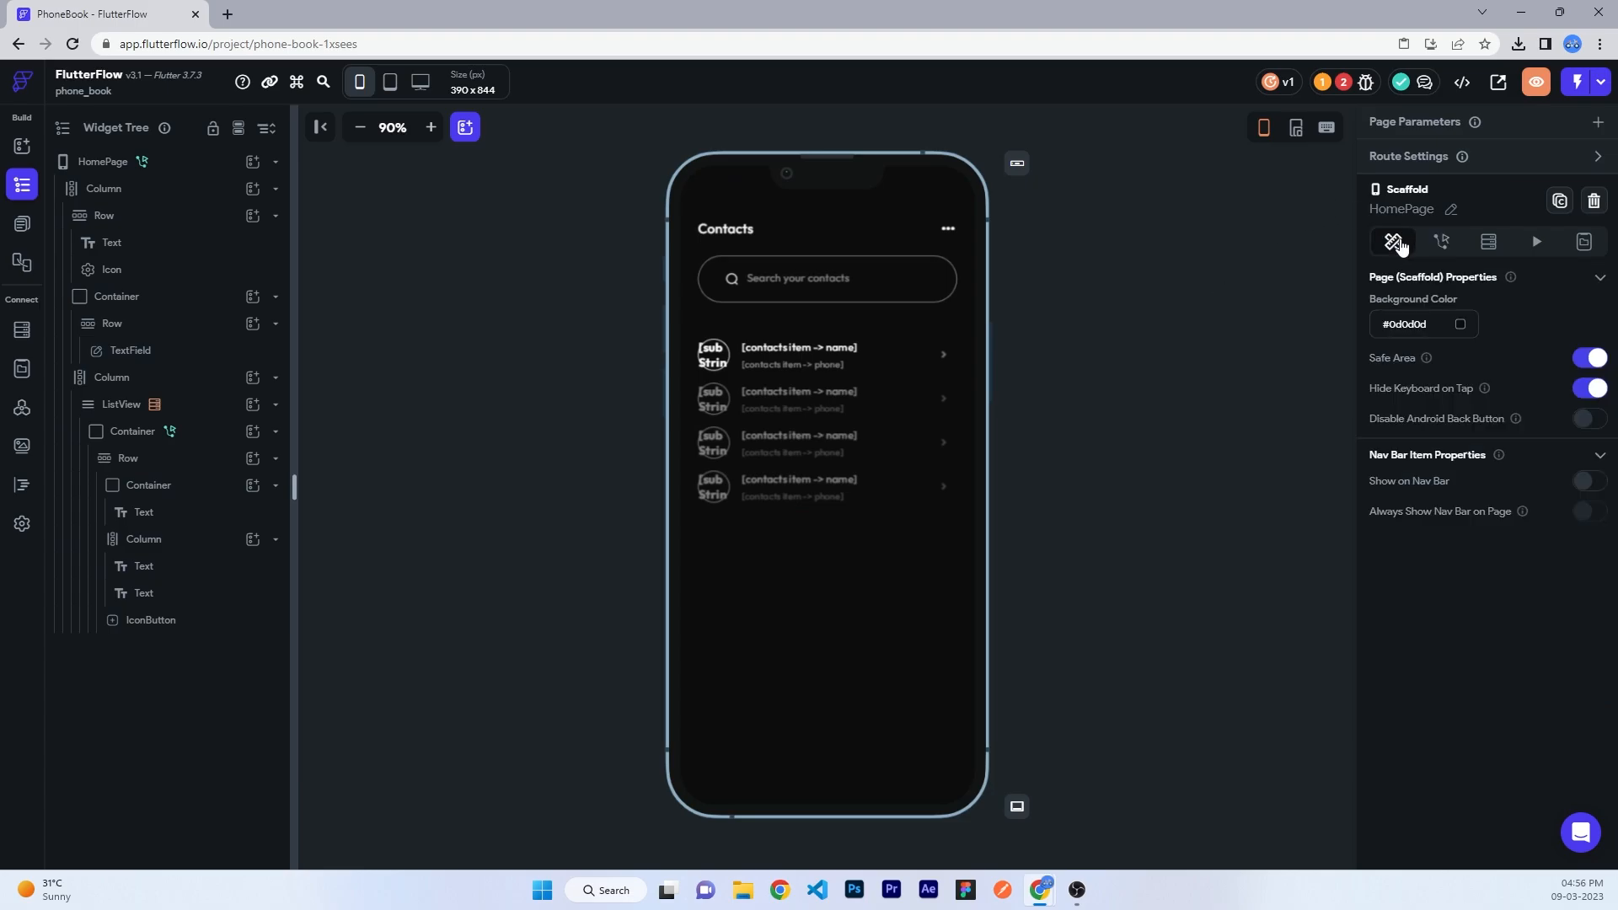
left_click(723, 357)
left_click(193, 486)
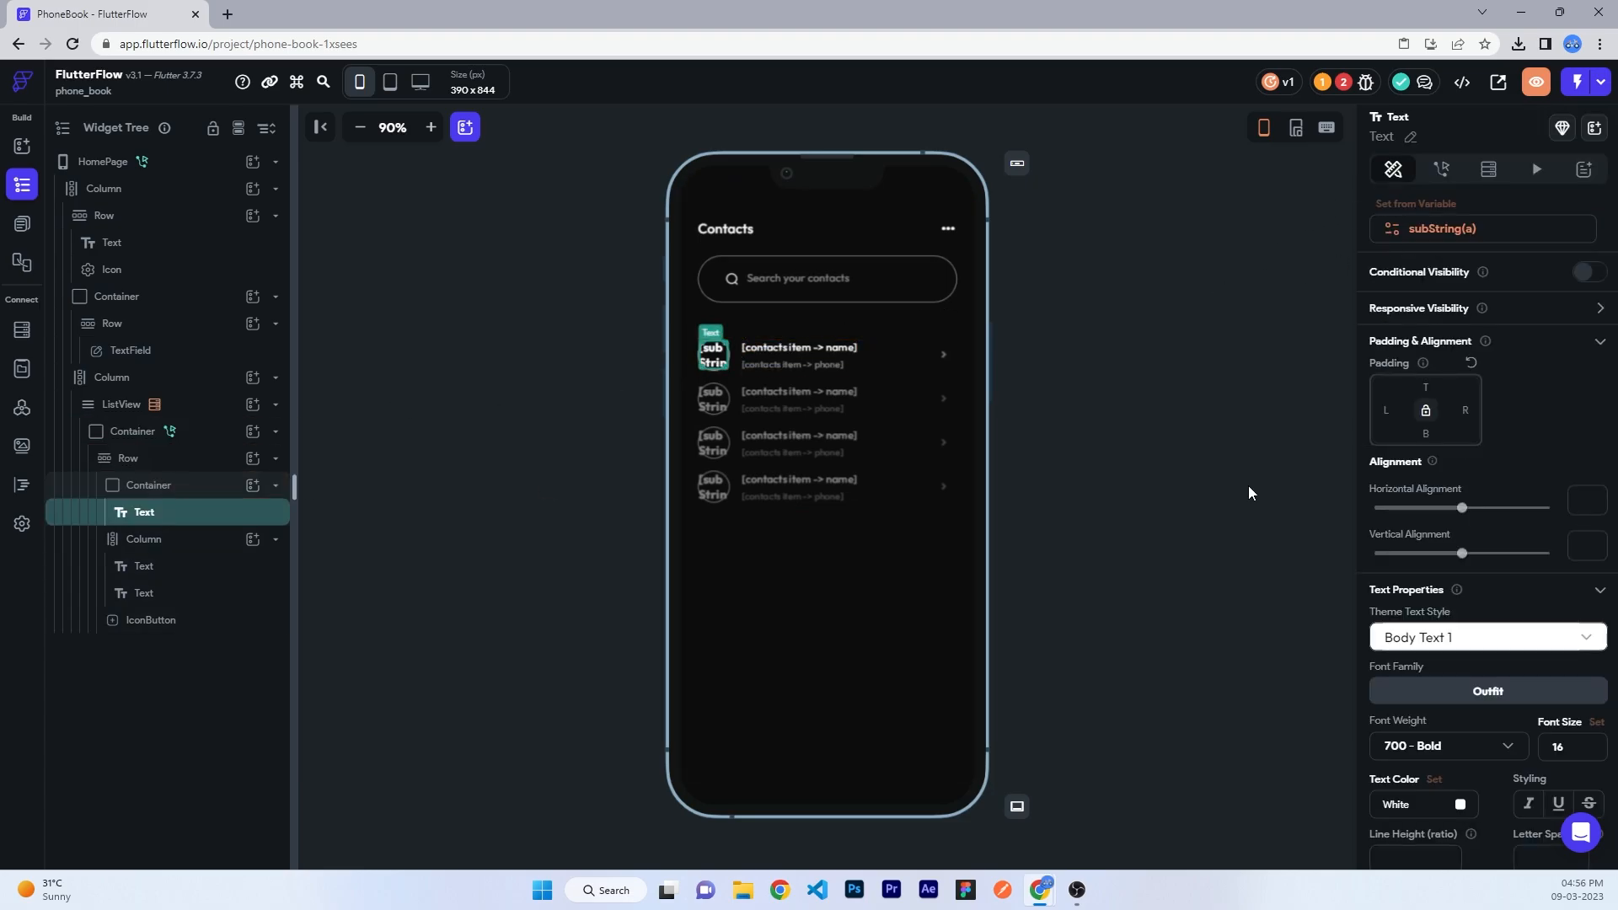
scroll(1431, 617, "down", 2)
left_click(1420, 512)
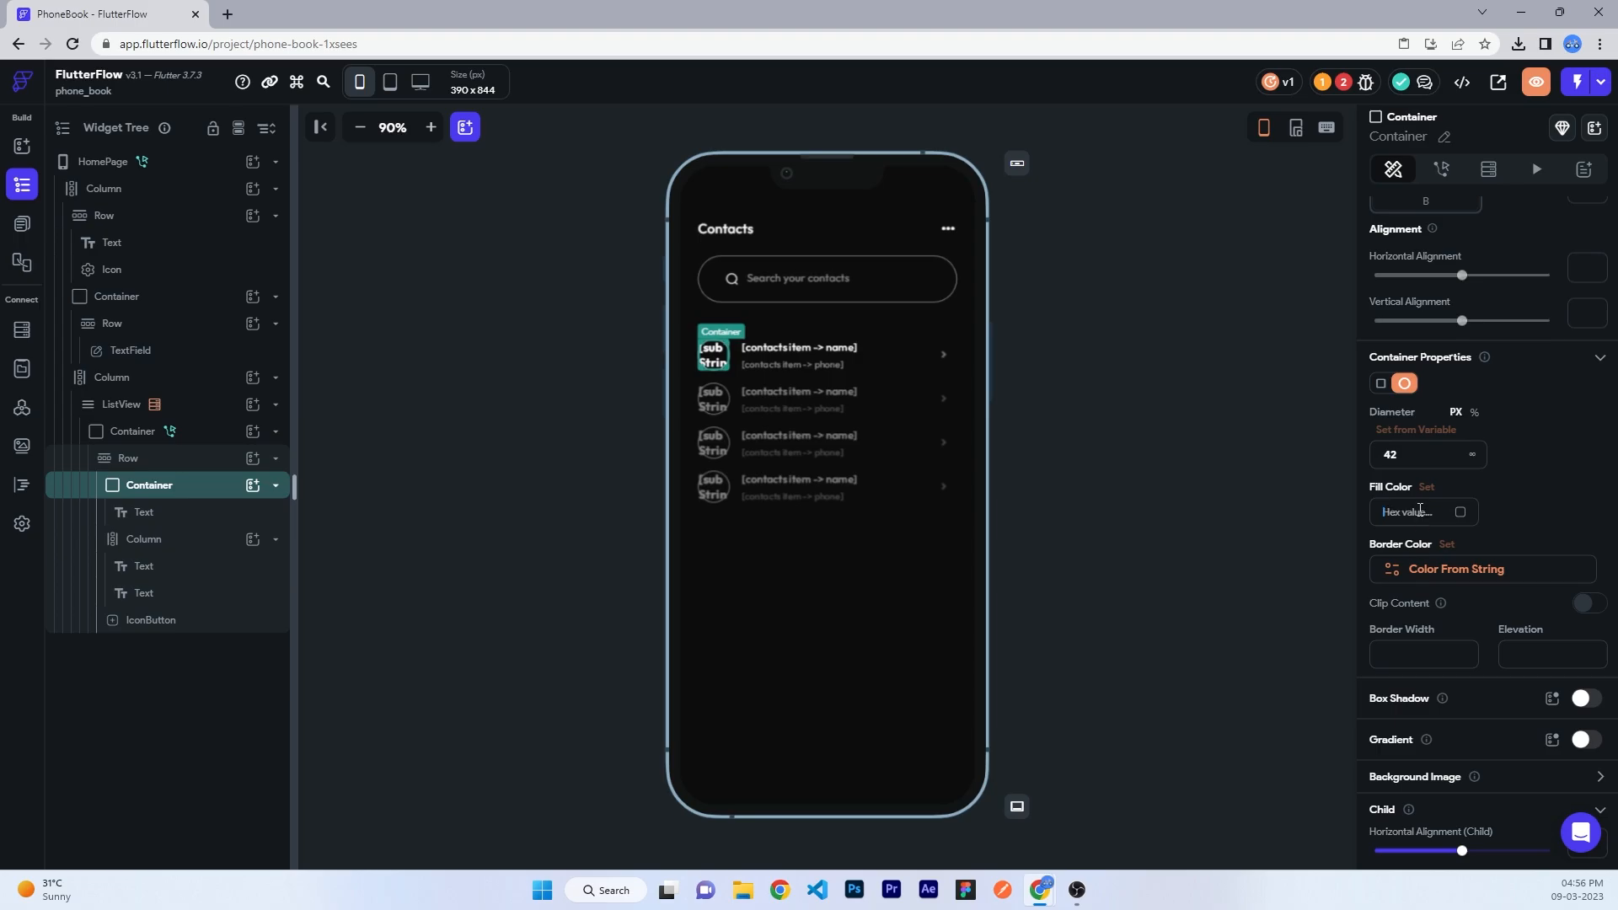
left_click(1190, 534)
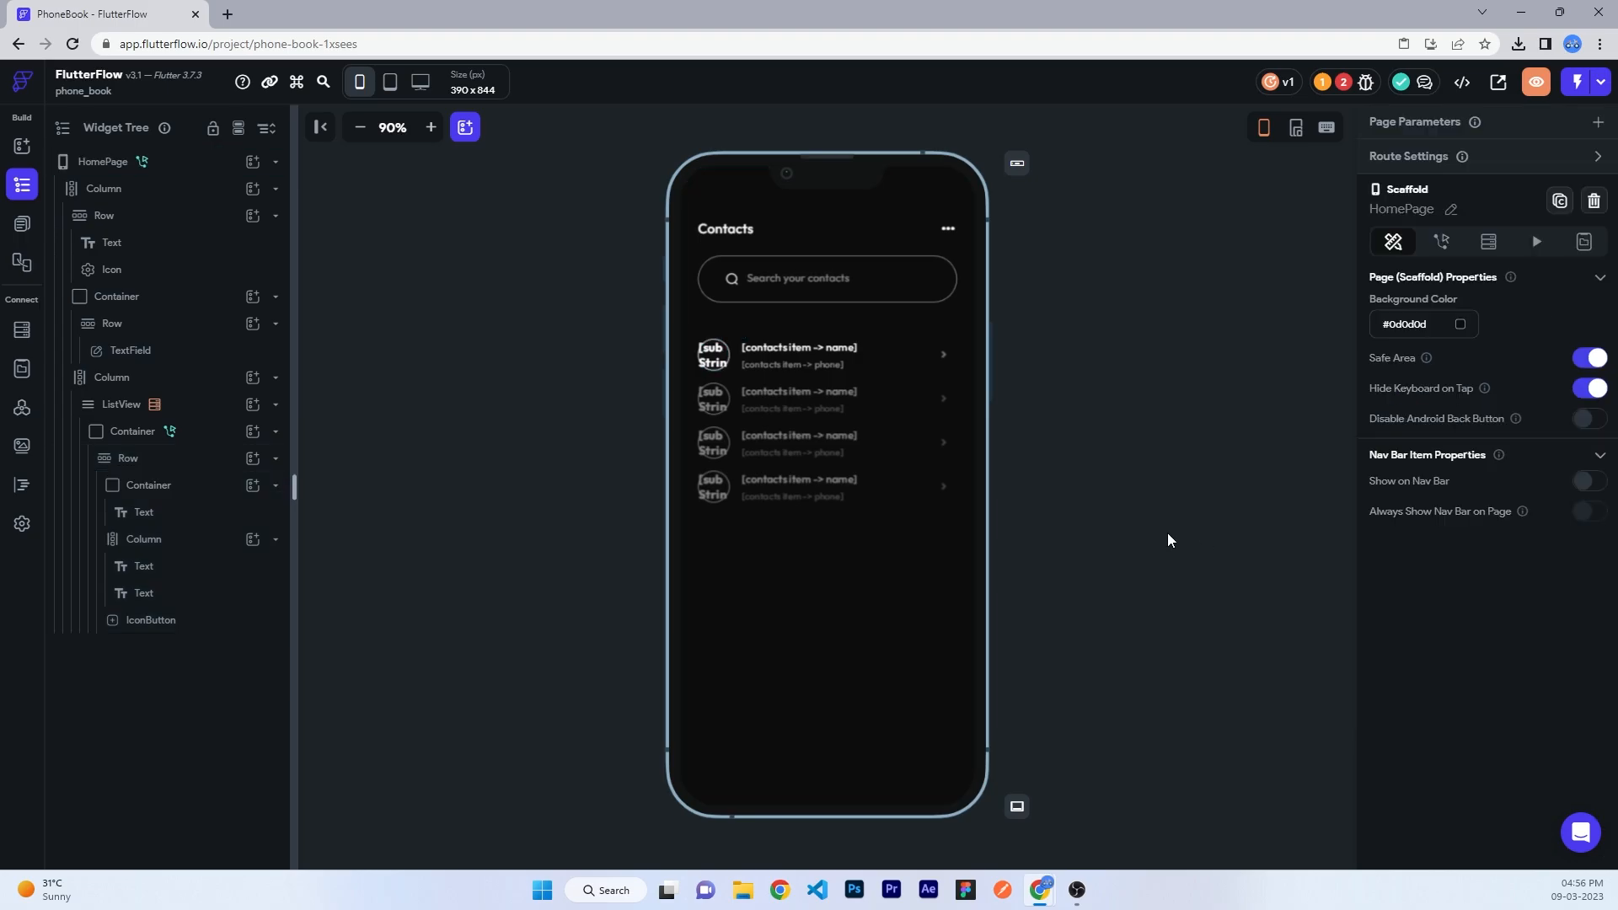
- Add a Firebase Authentication Log out action to the top-right icon's On Tap
left_click(946, 215)
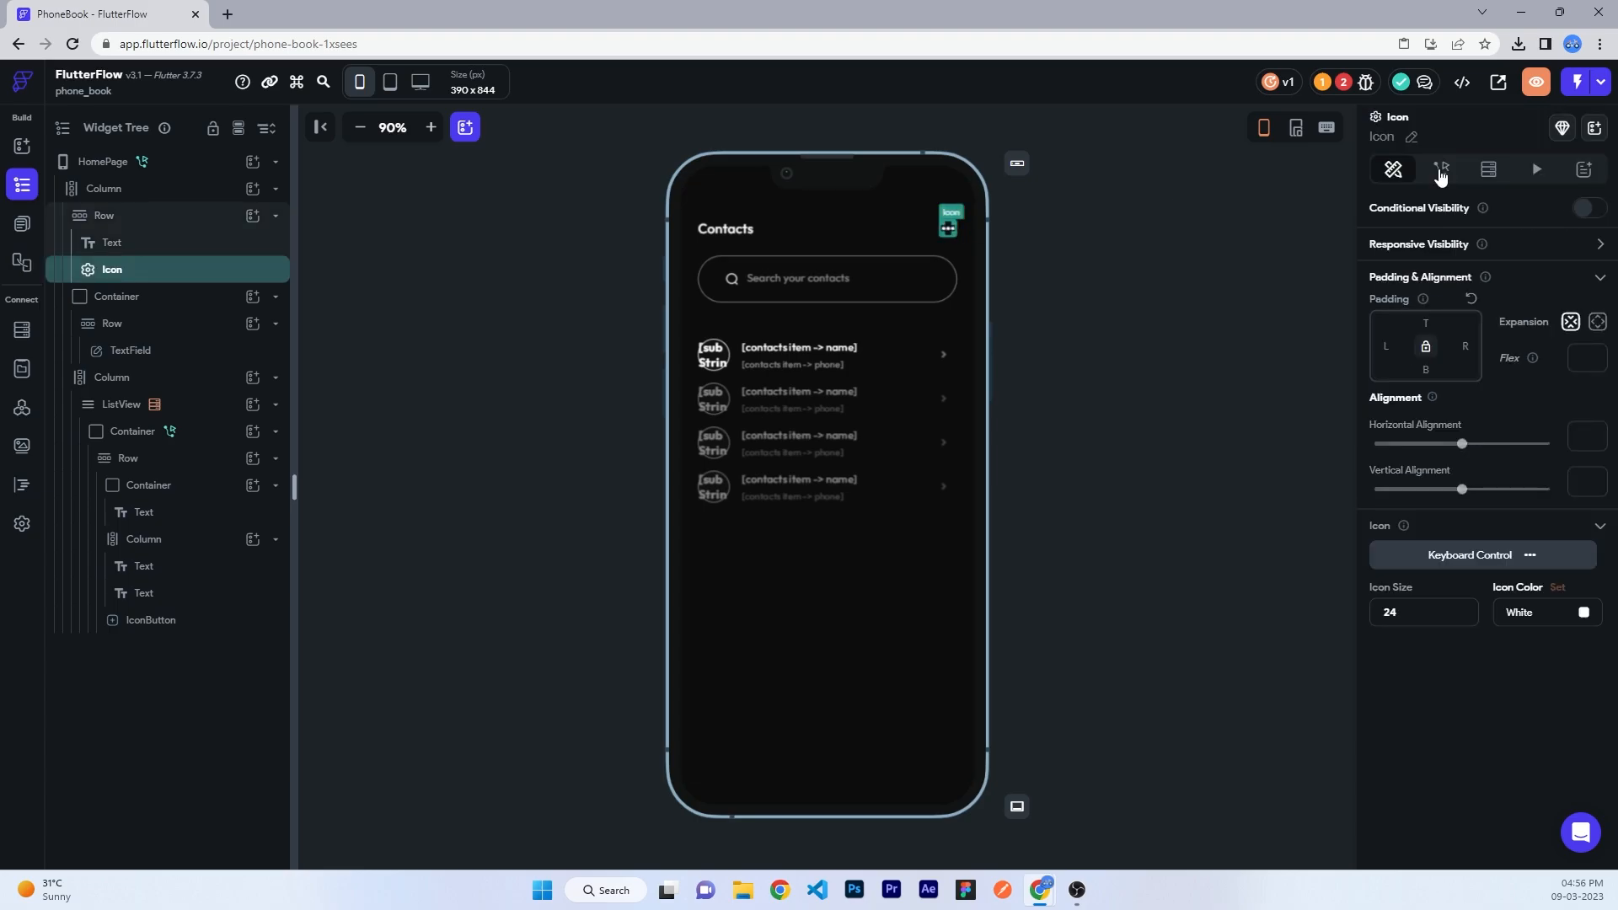
left_click(1441, 171)
left_click(1429, 290)
scroll(1516, 553, "down", 3)
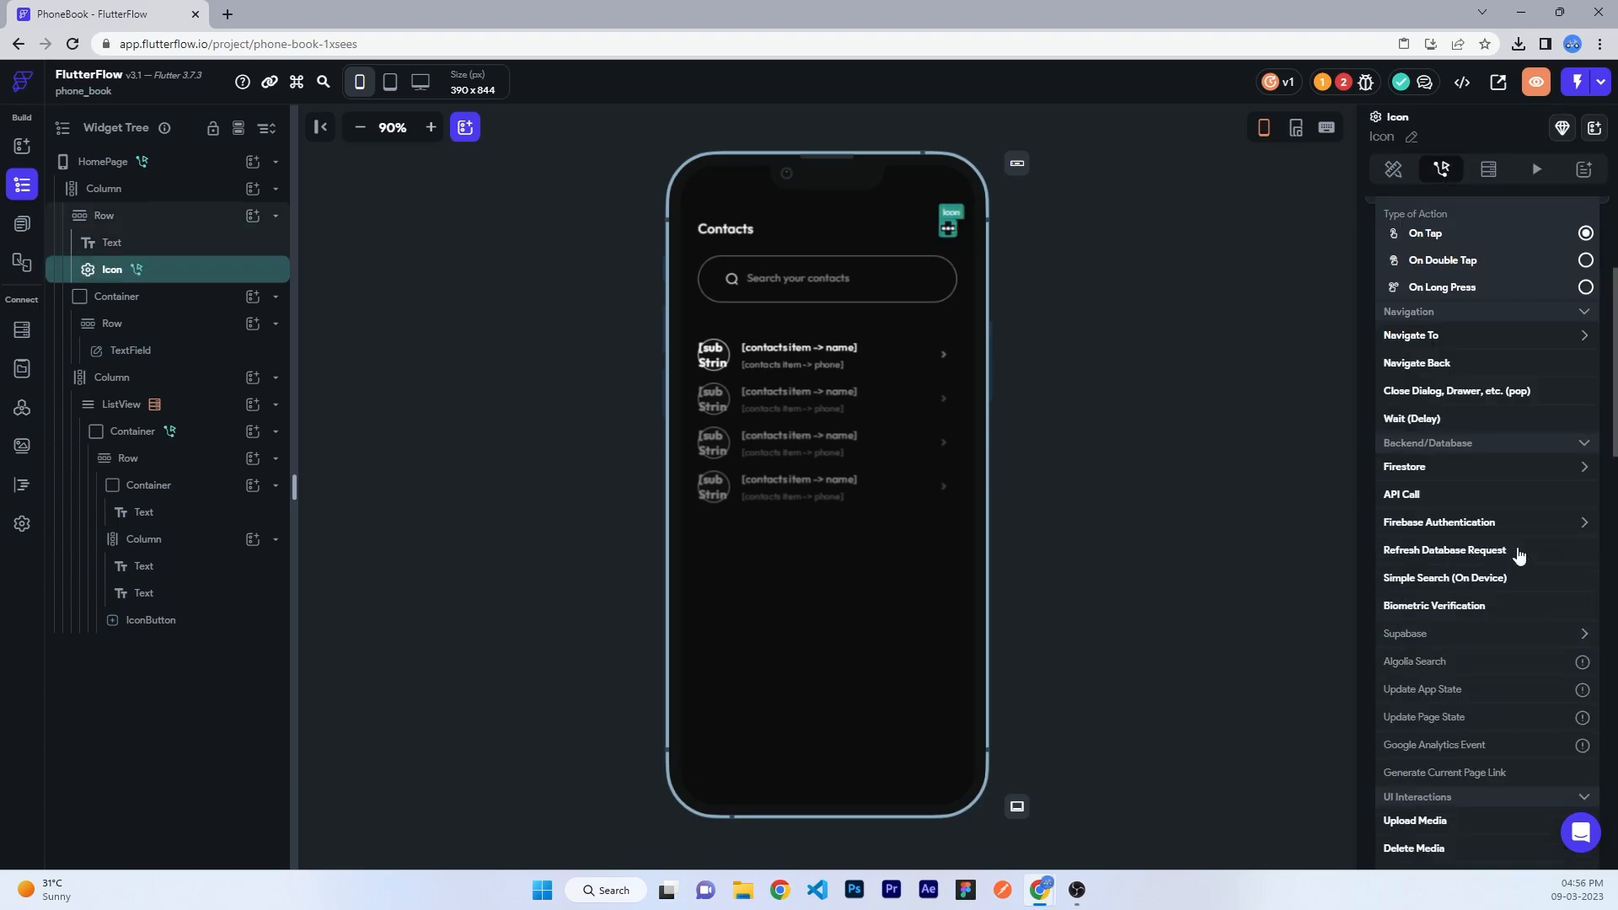
left_click(1443, 526)
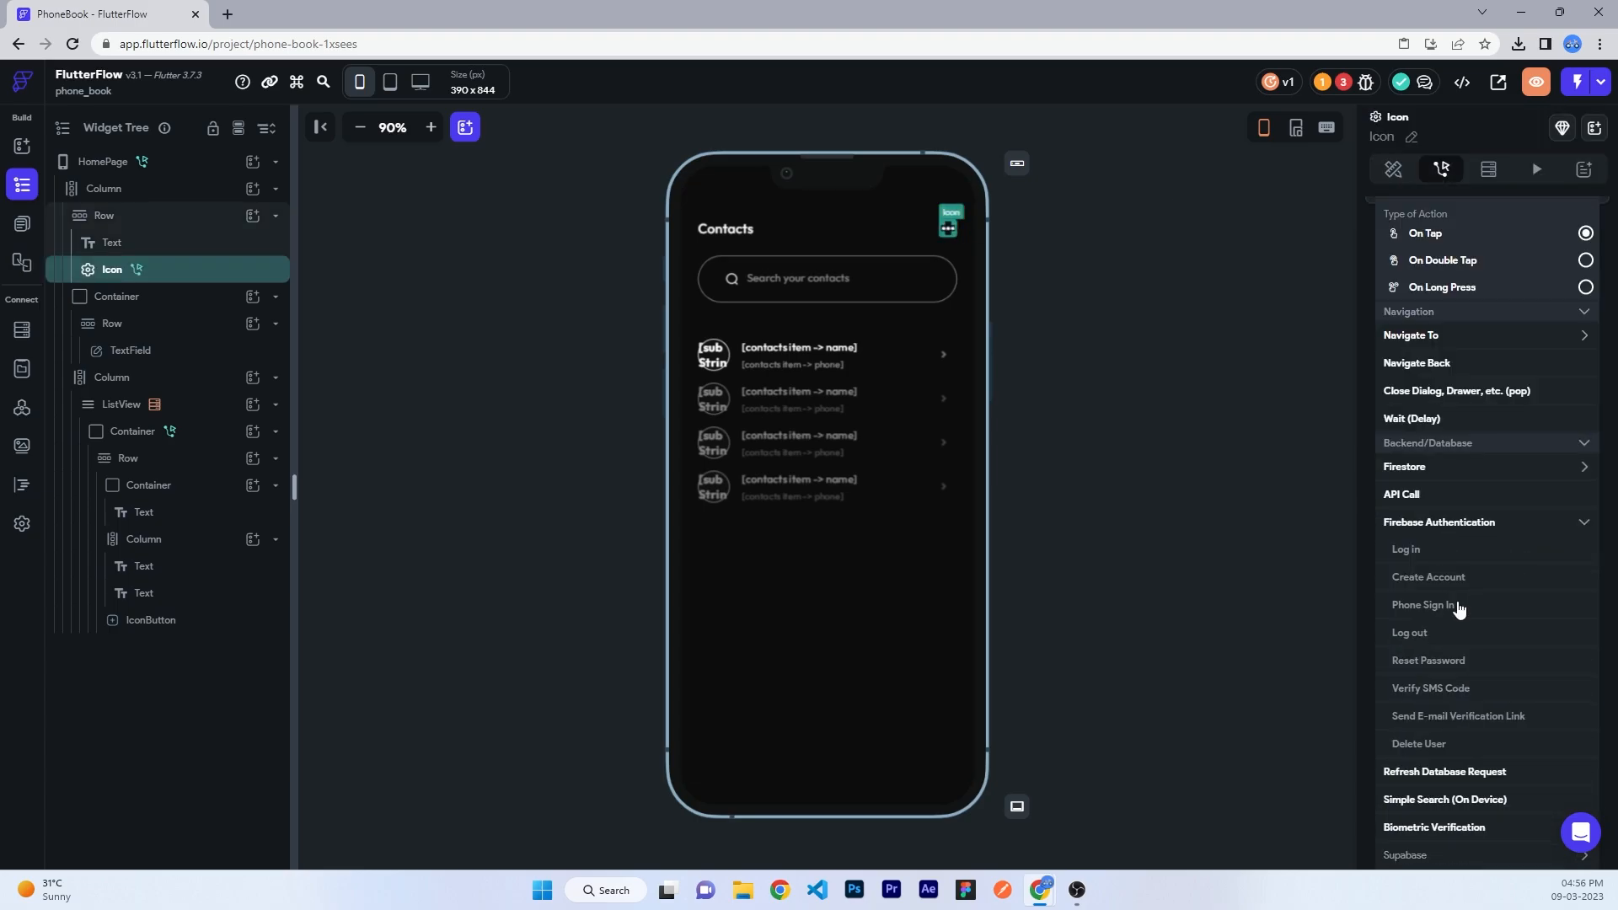
left_click(1408, 632)
left_click(1082, 368)
left_click(1161, 339)
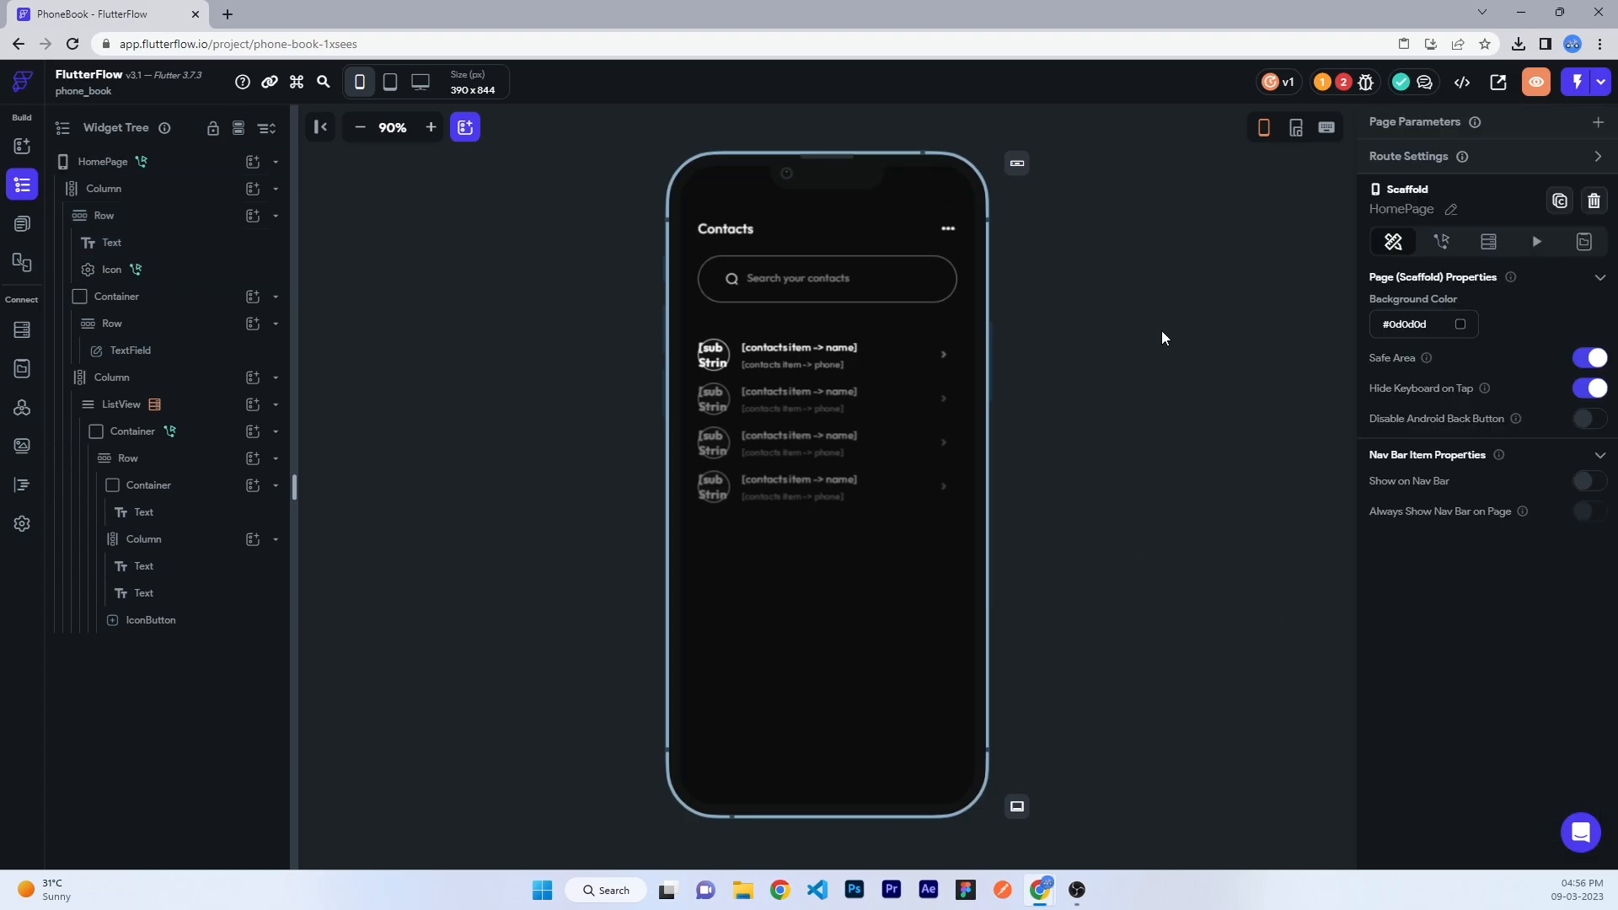
- Look at the Authentication page's Create Account button actions, then return to ContactDetails
left_click(22, 224)
left_click(115, 259)
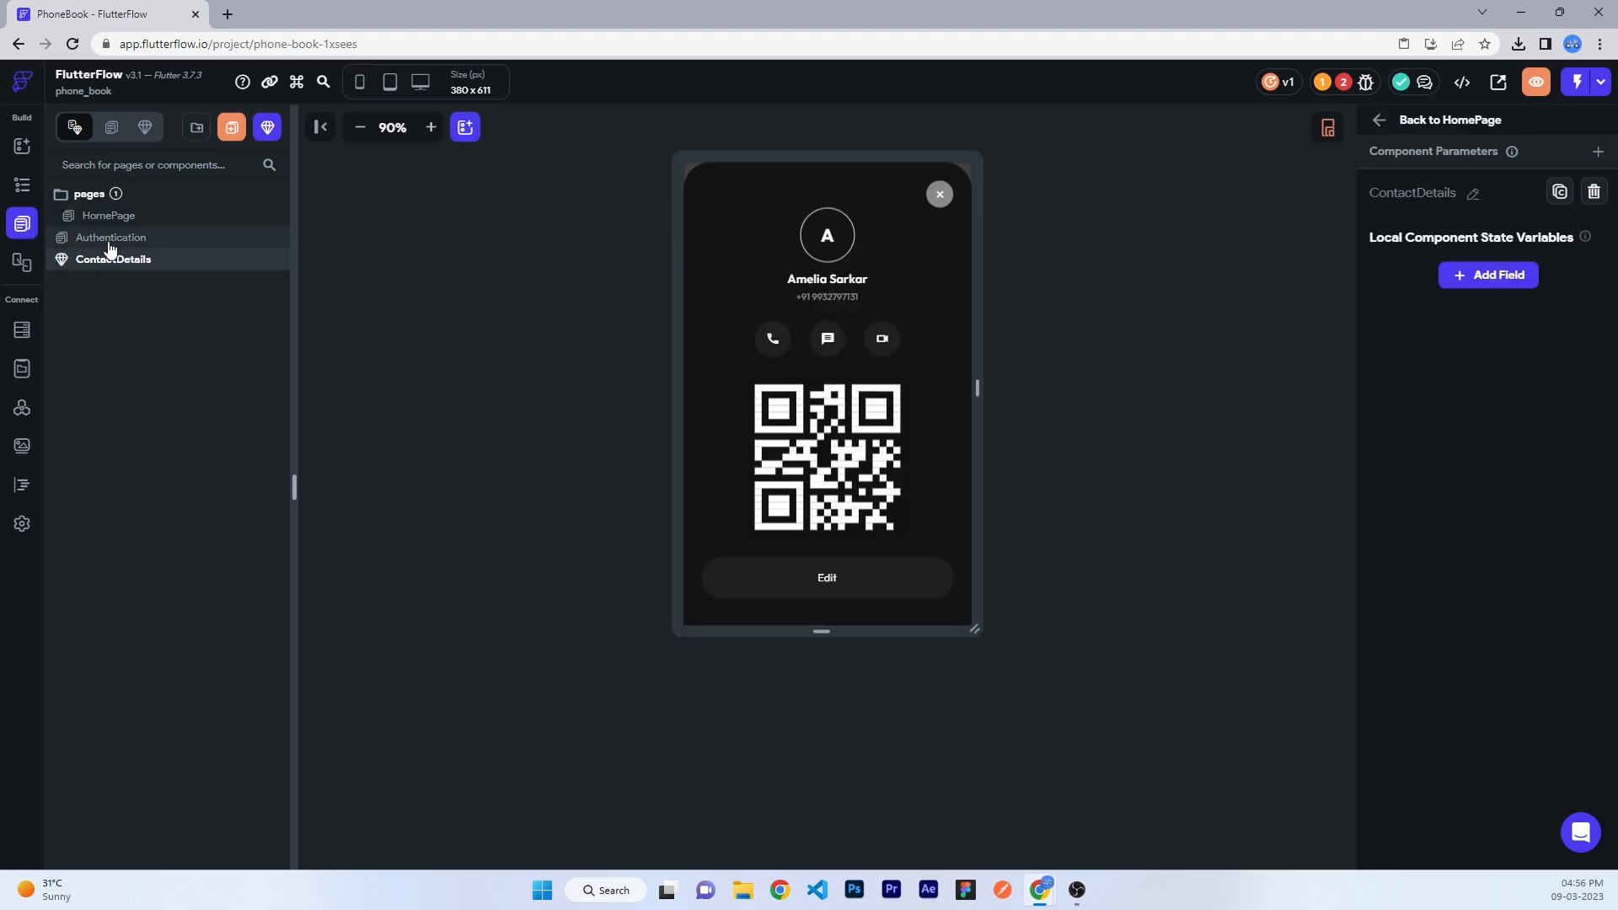
left_click(110, 240)
left_click(826, 531)
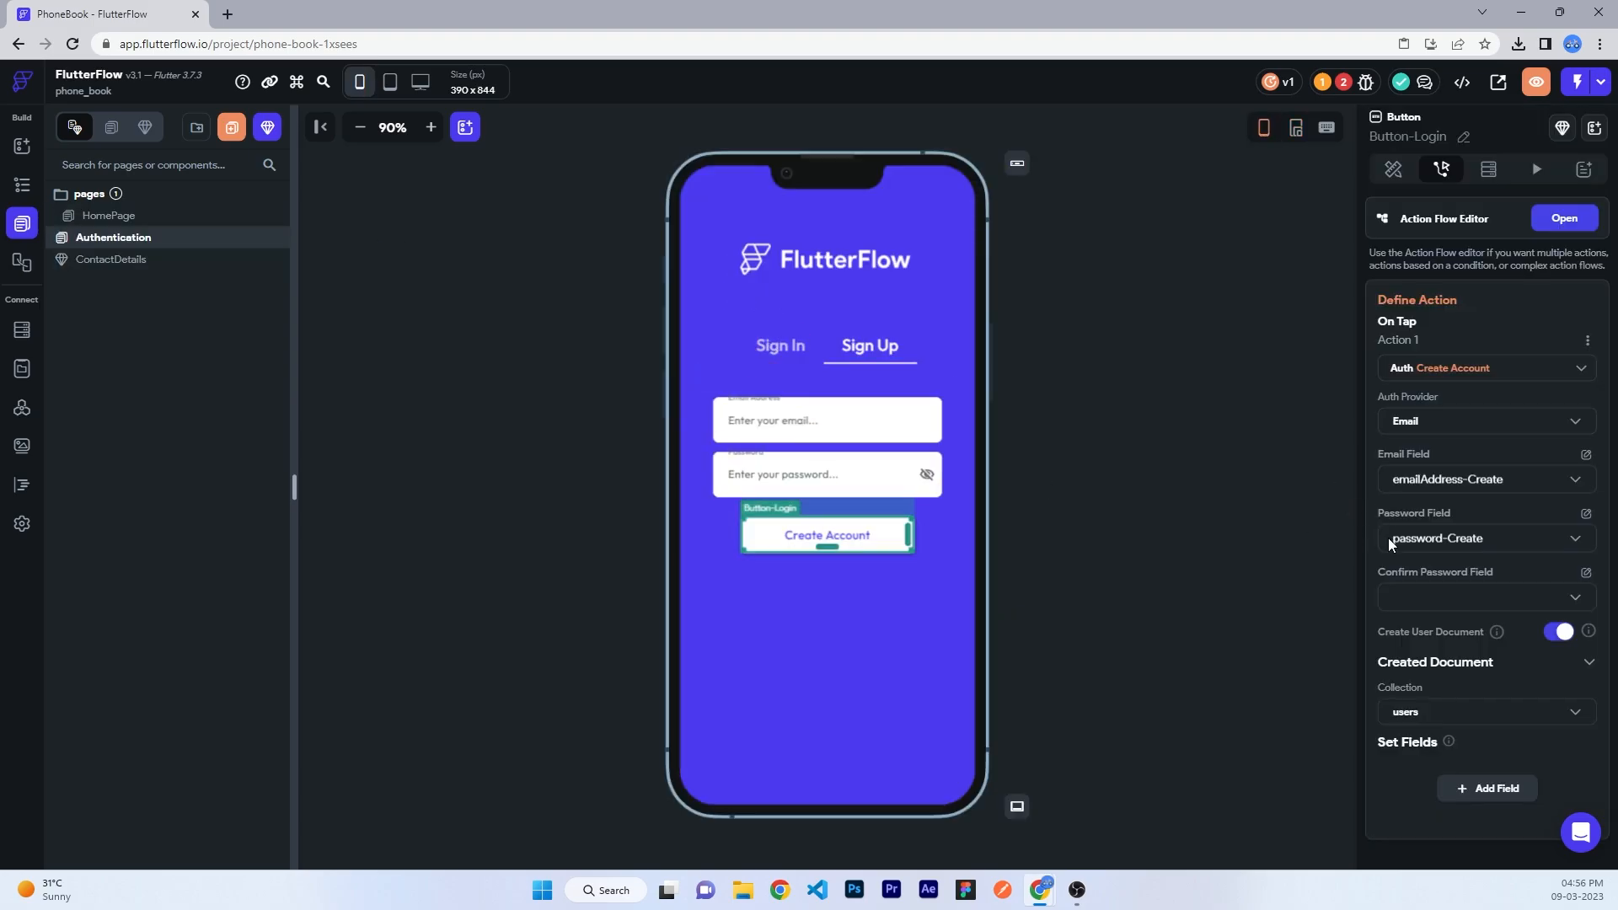
left_click(110, 259)
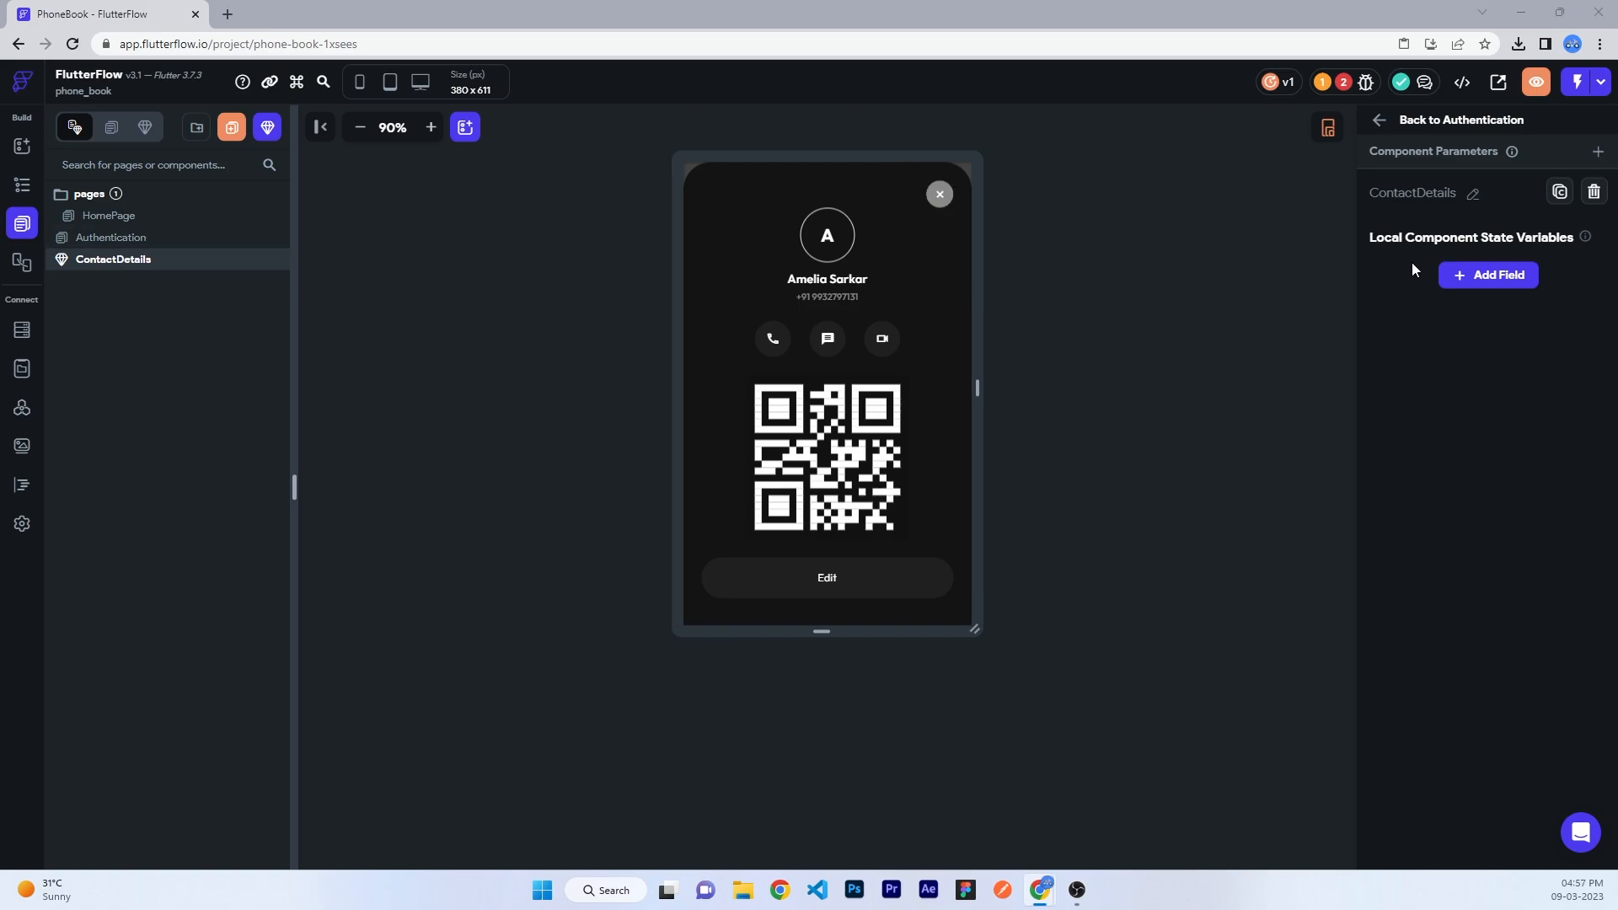
- Define String parameters name and phone on the ContactDetails component
left_click(1597, 152)
left_click(1449, 253)
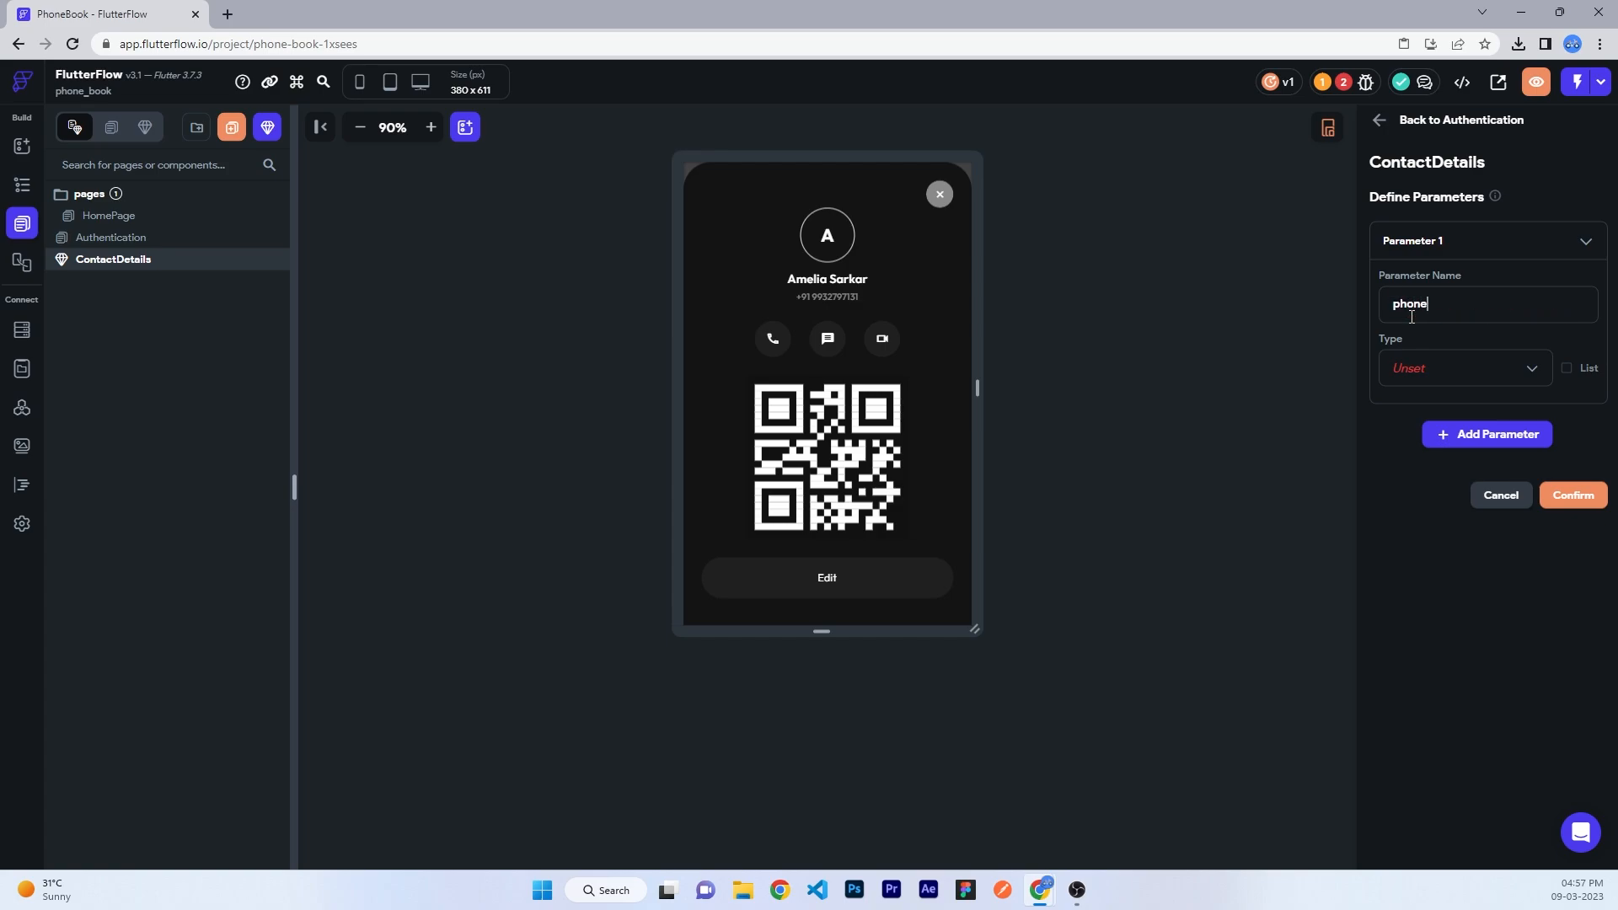
left_click(1449, 375)
left_click(1424, 249)
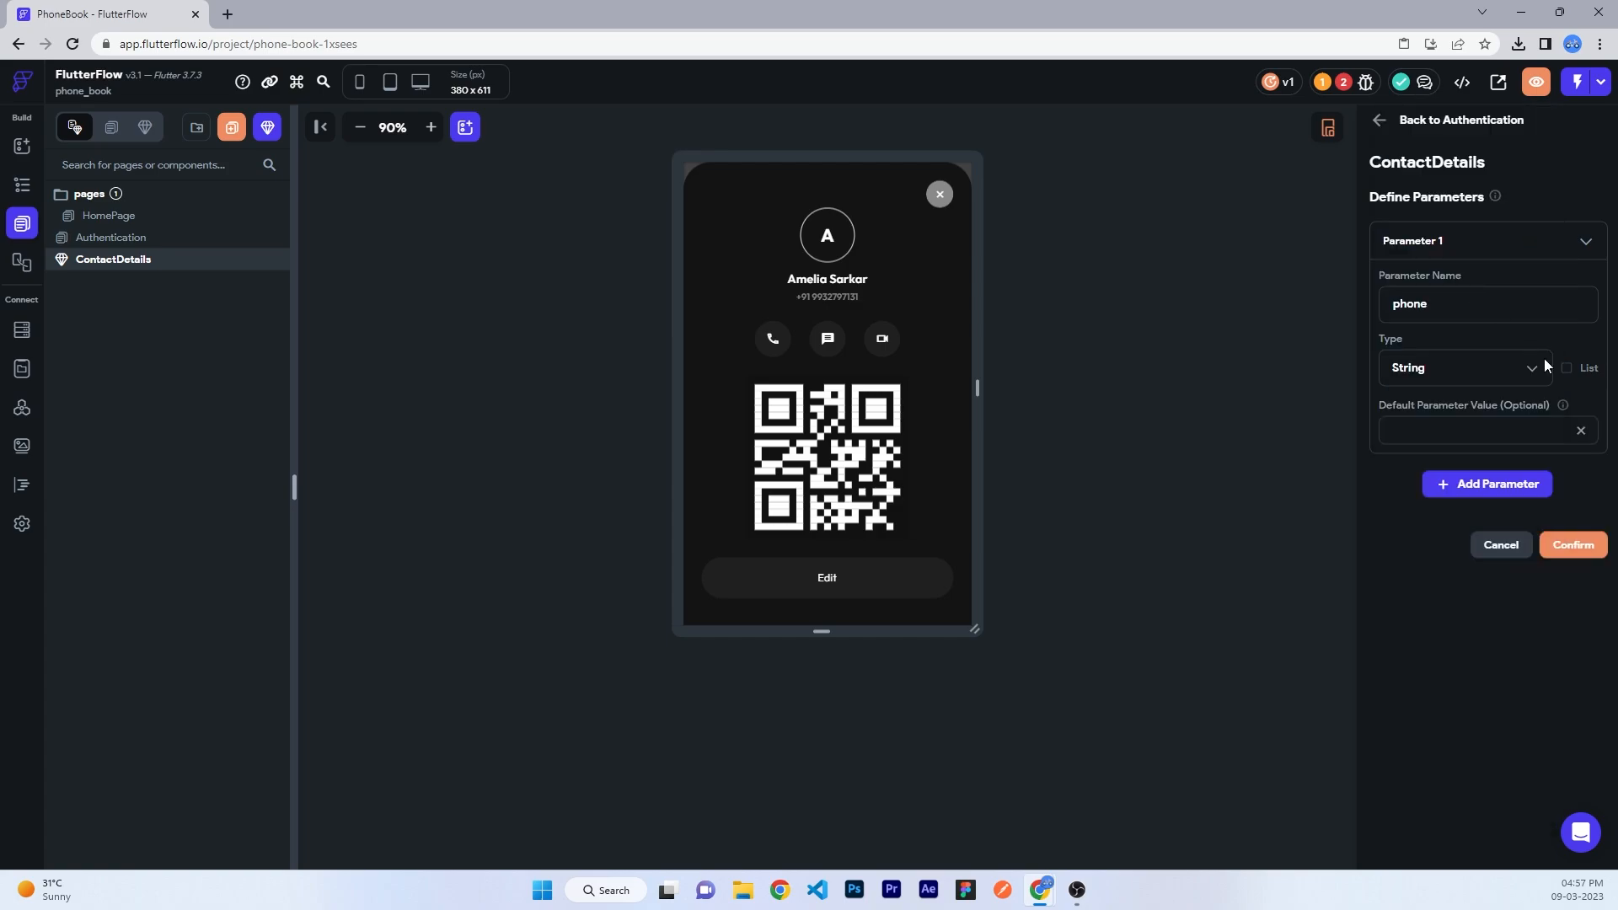
left_click(1439, 485)
type("n")
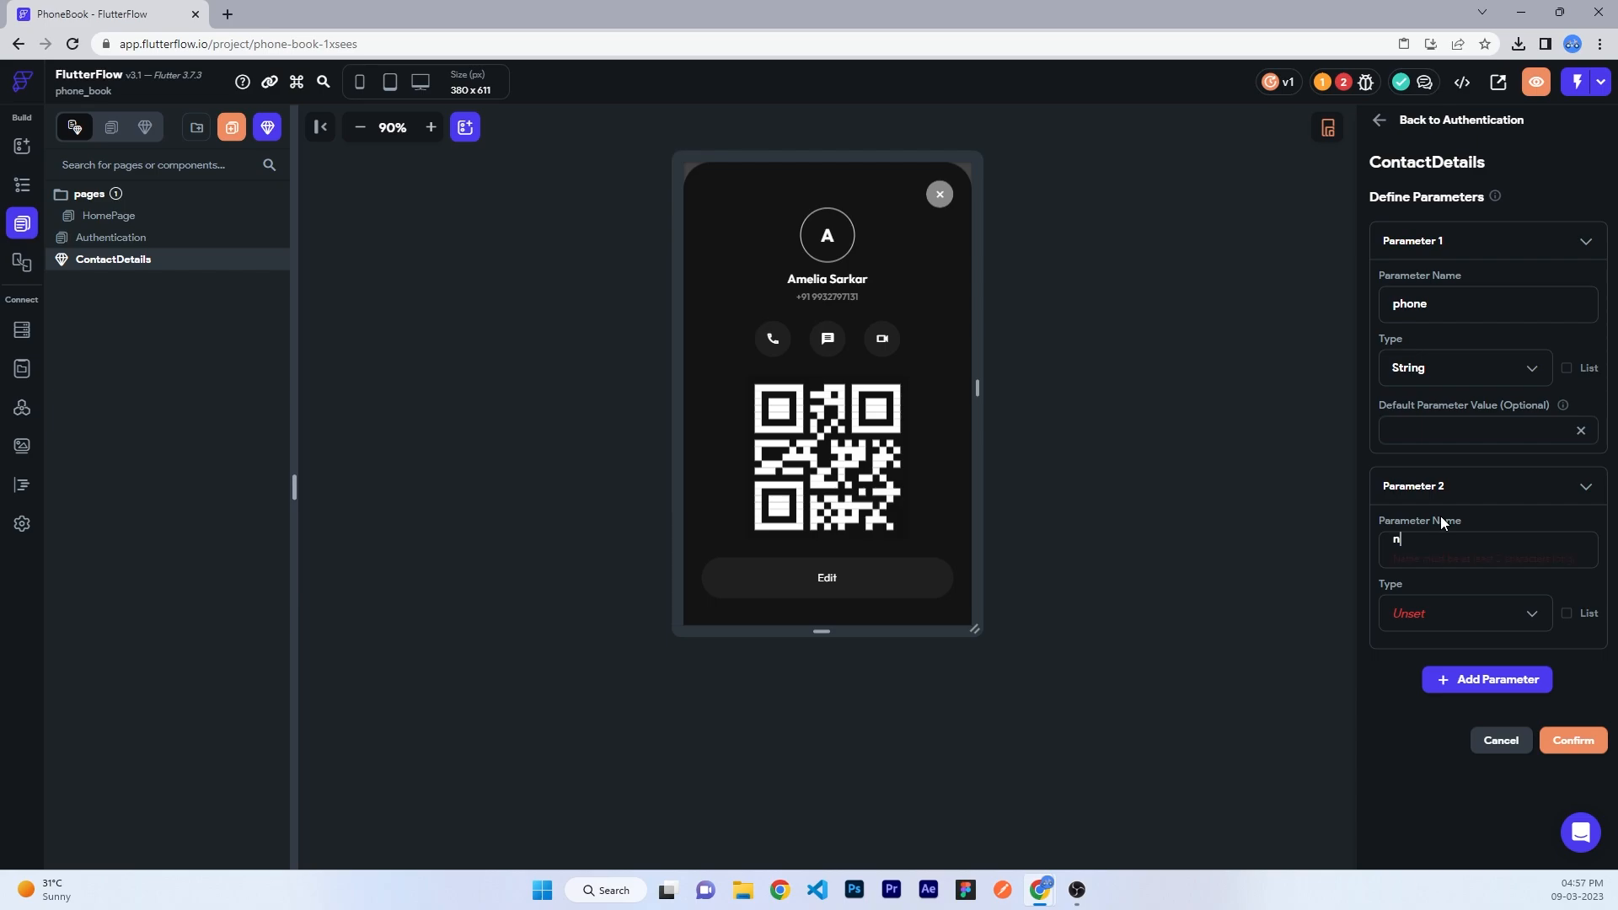
type("ame")
left_click(1405, 617)
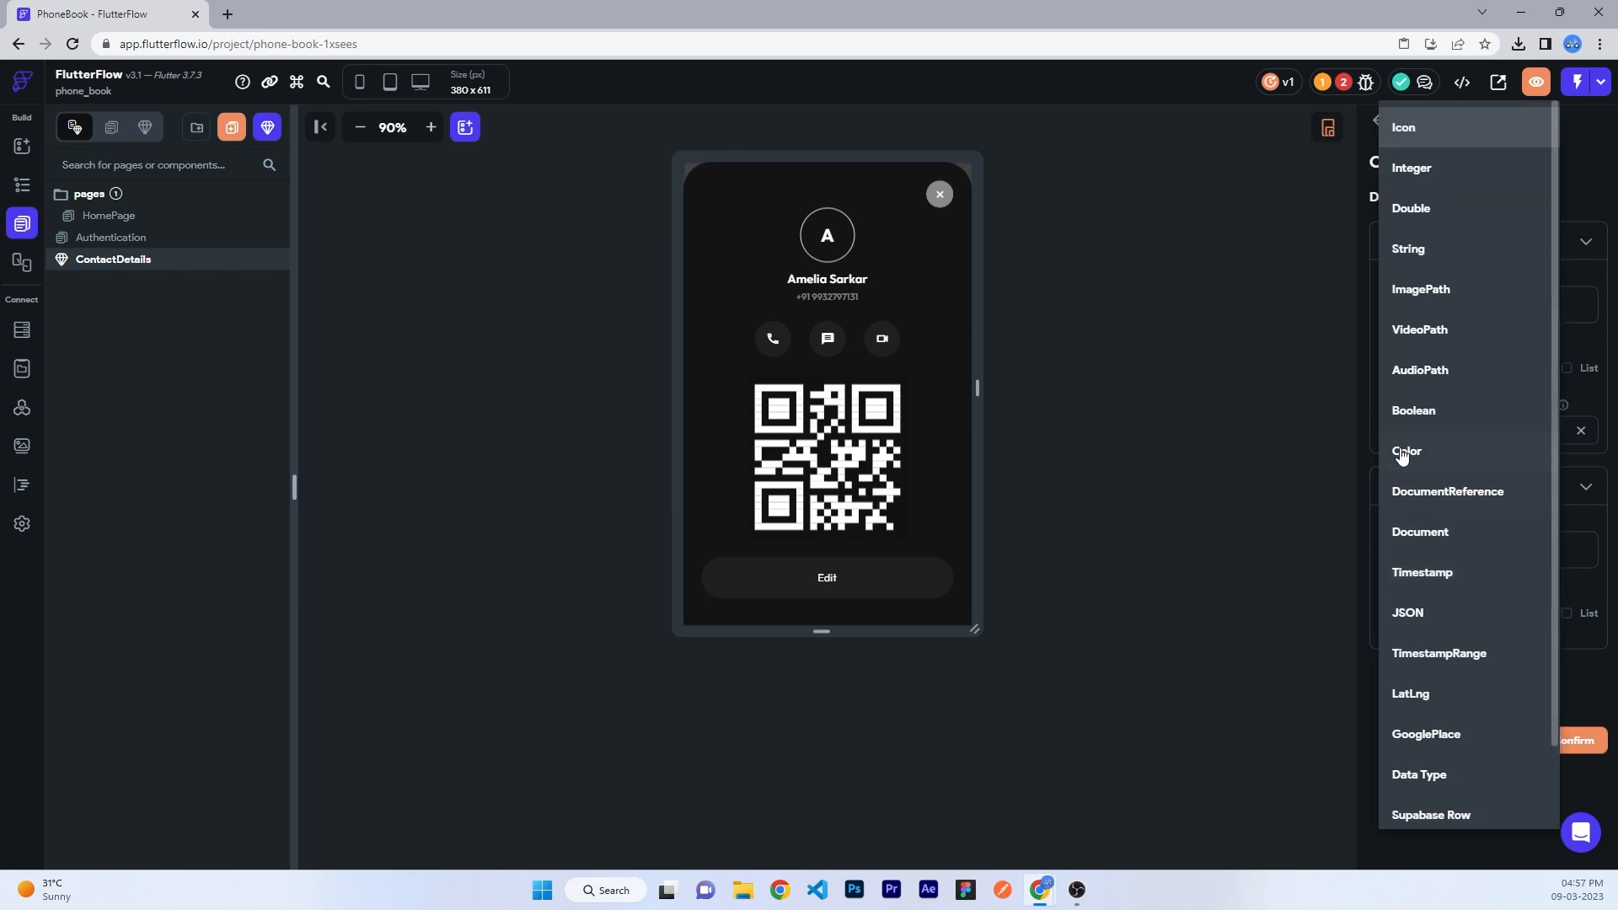
left_click(1418, 253)
scroll(1557, 756, "down", 1)
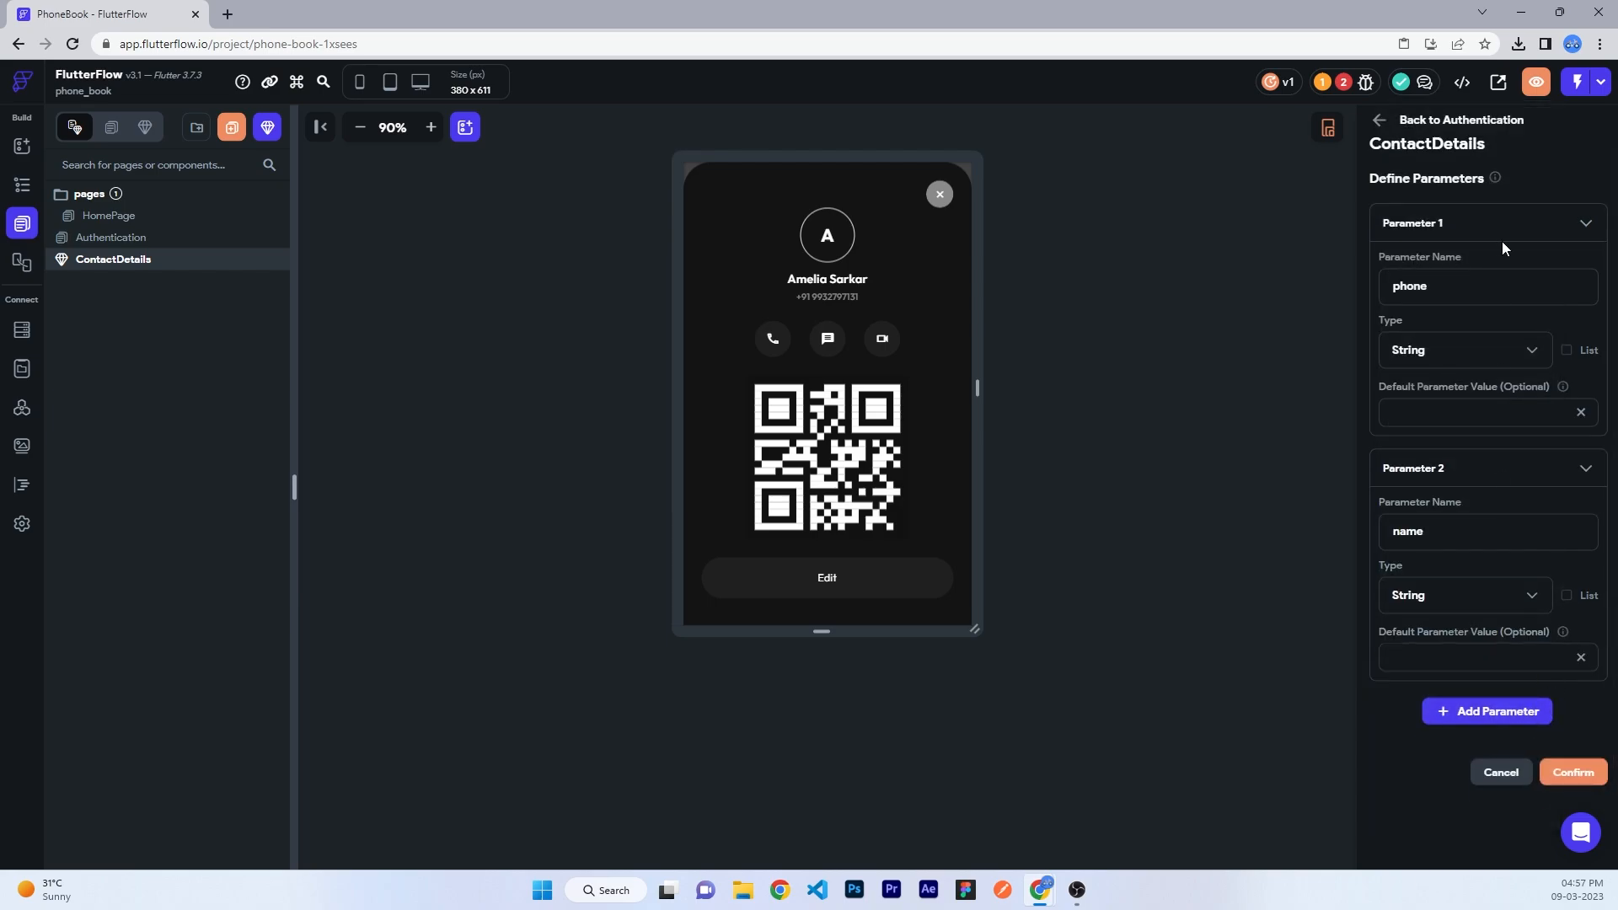
type("name")
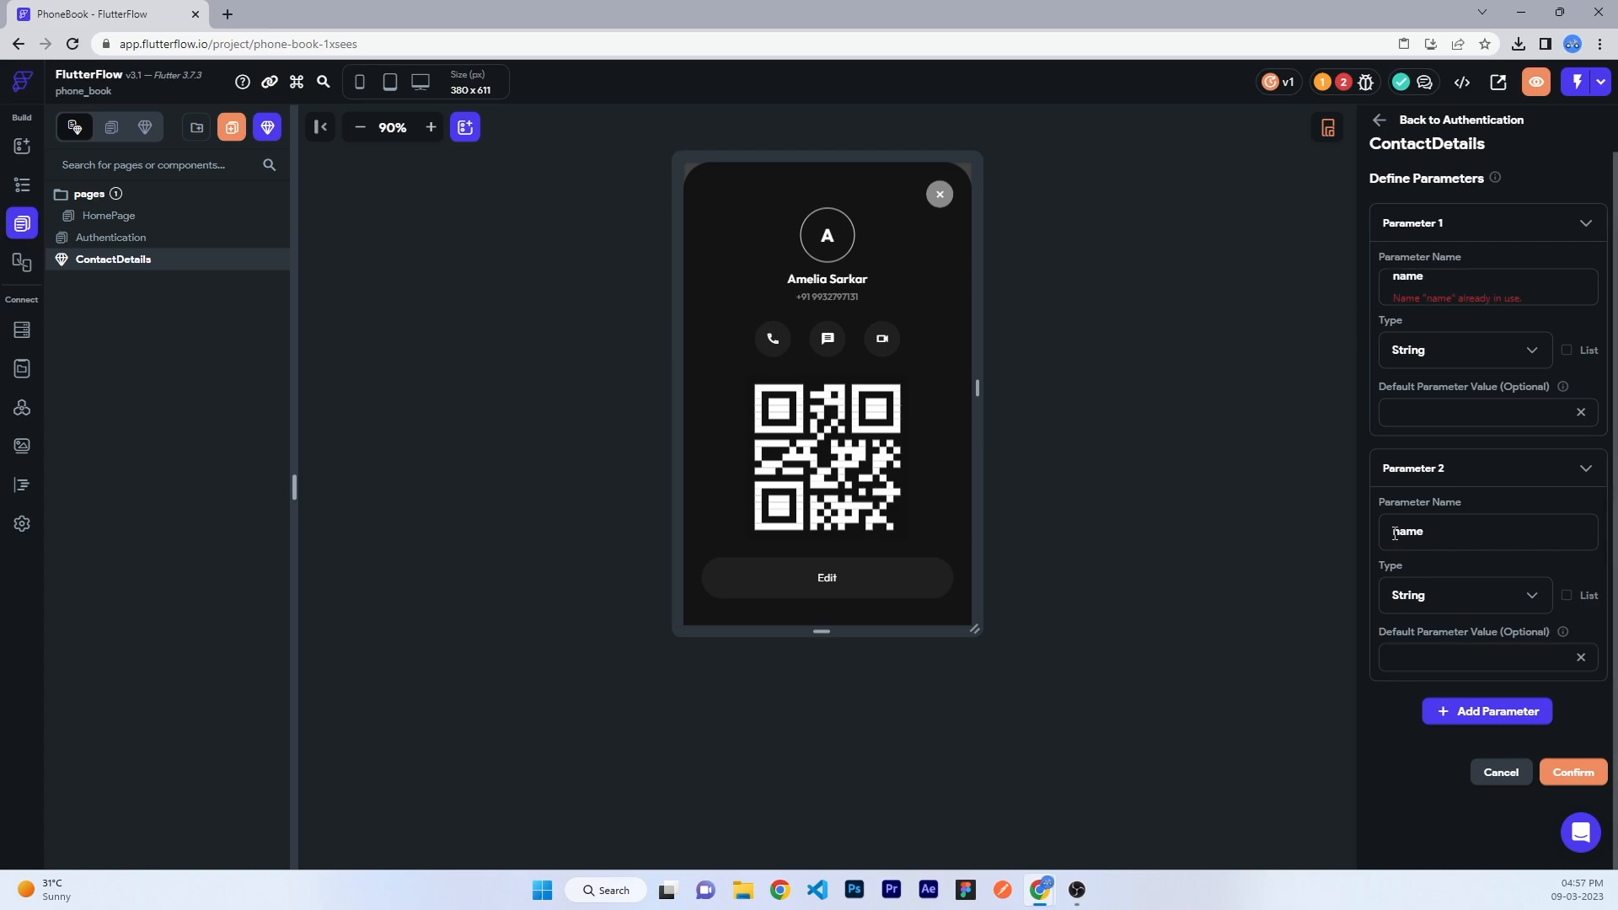
double_click(1395, 533)
type("pho")
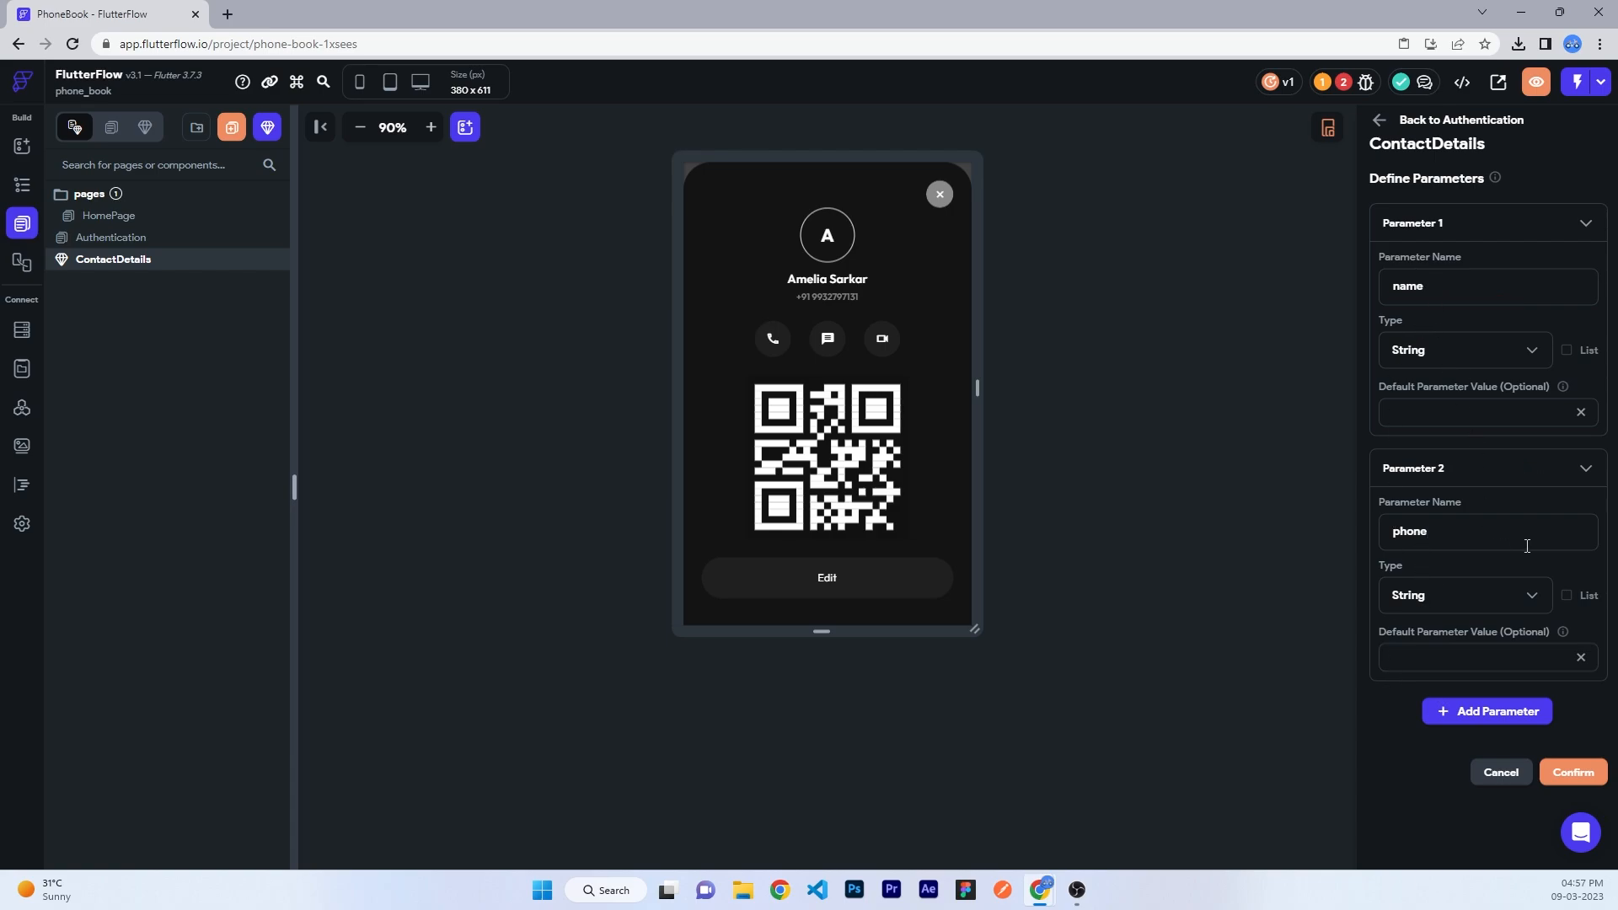
left_click(1573, 772)
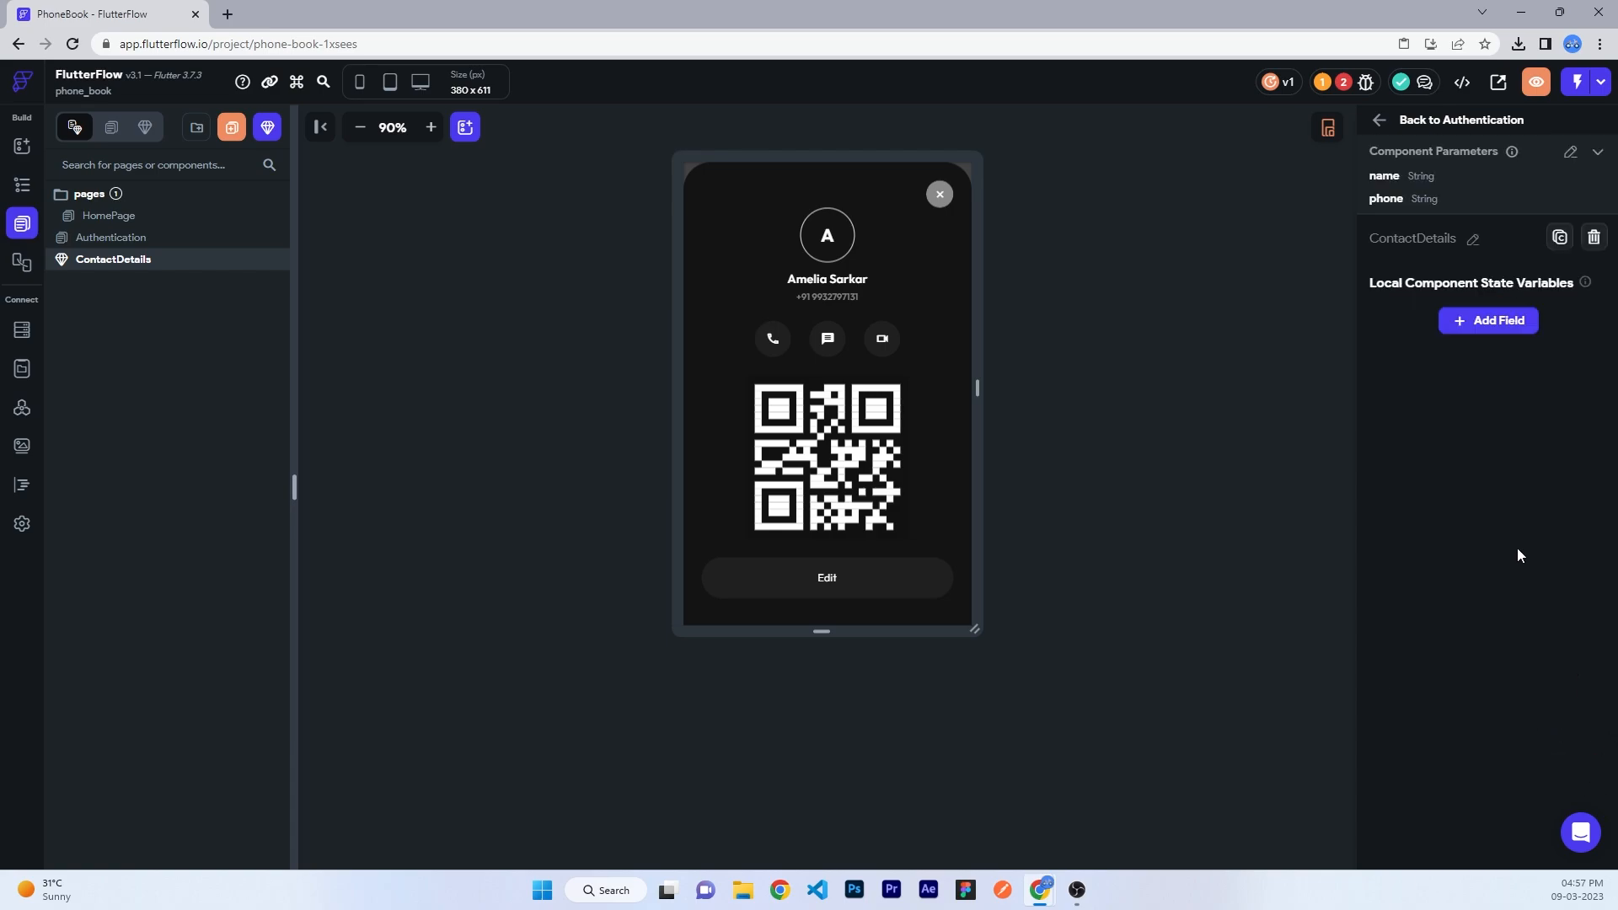
- Bind the contact name text to the name parameter
left_click(827, 279)
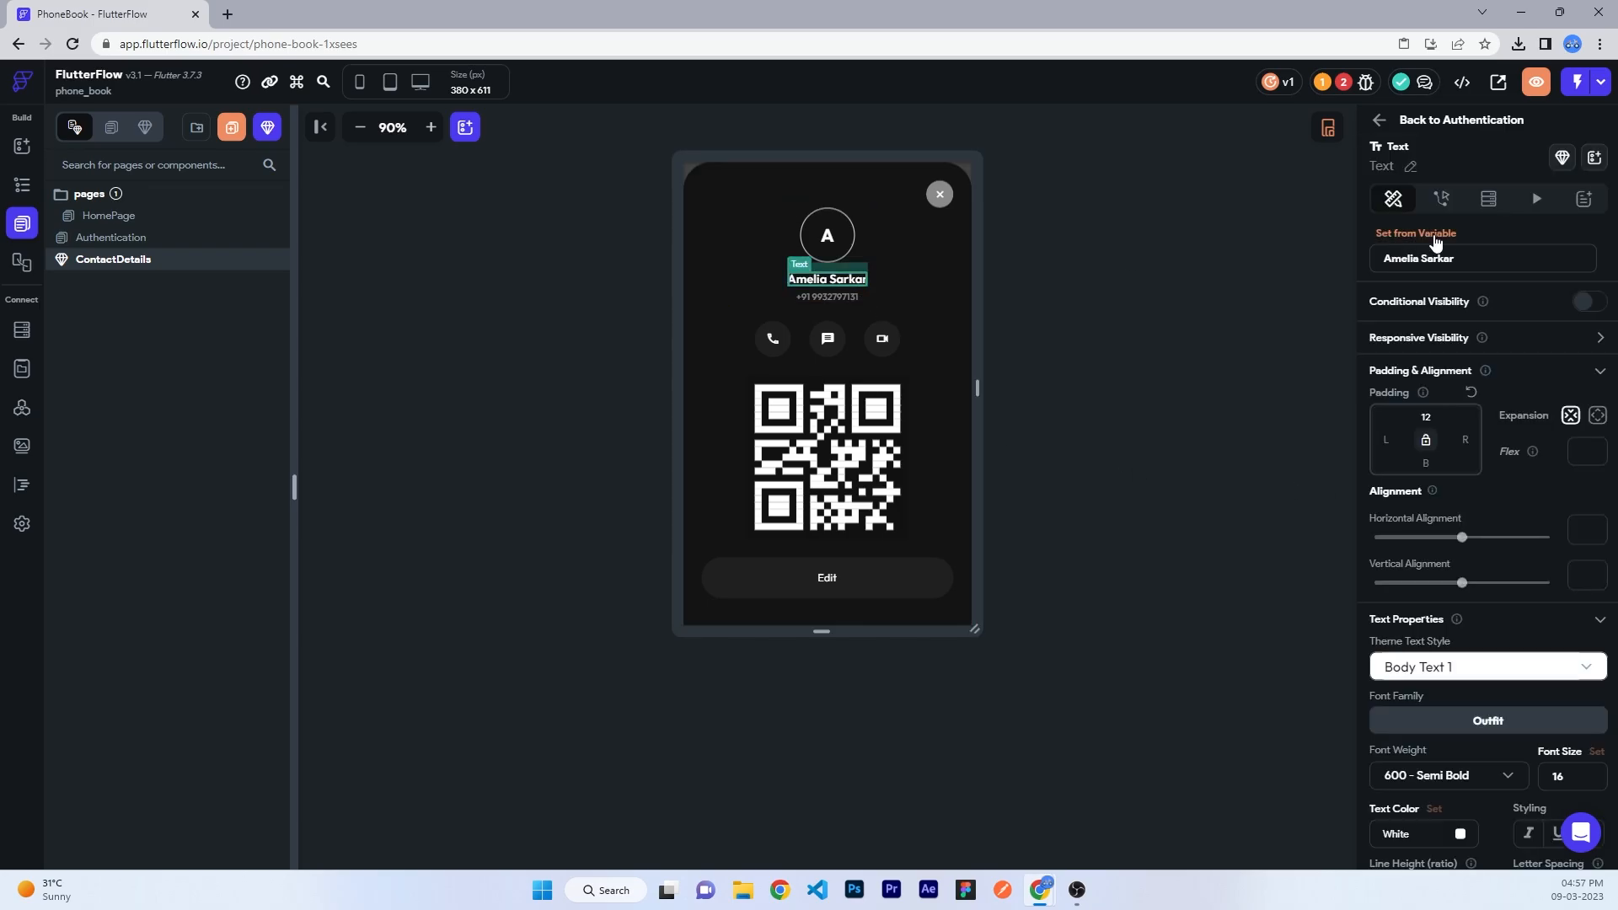
left_click(1415, 234)
left_click(1205, 388)
- Bind the phone number text to the phone parameter
left_click(827, 297)
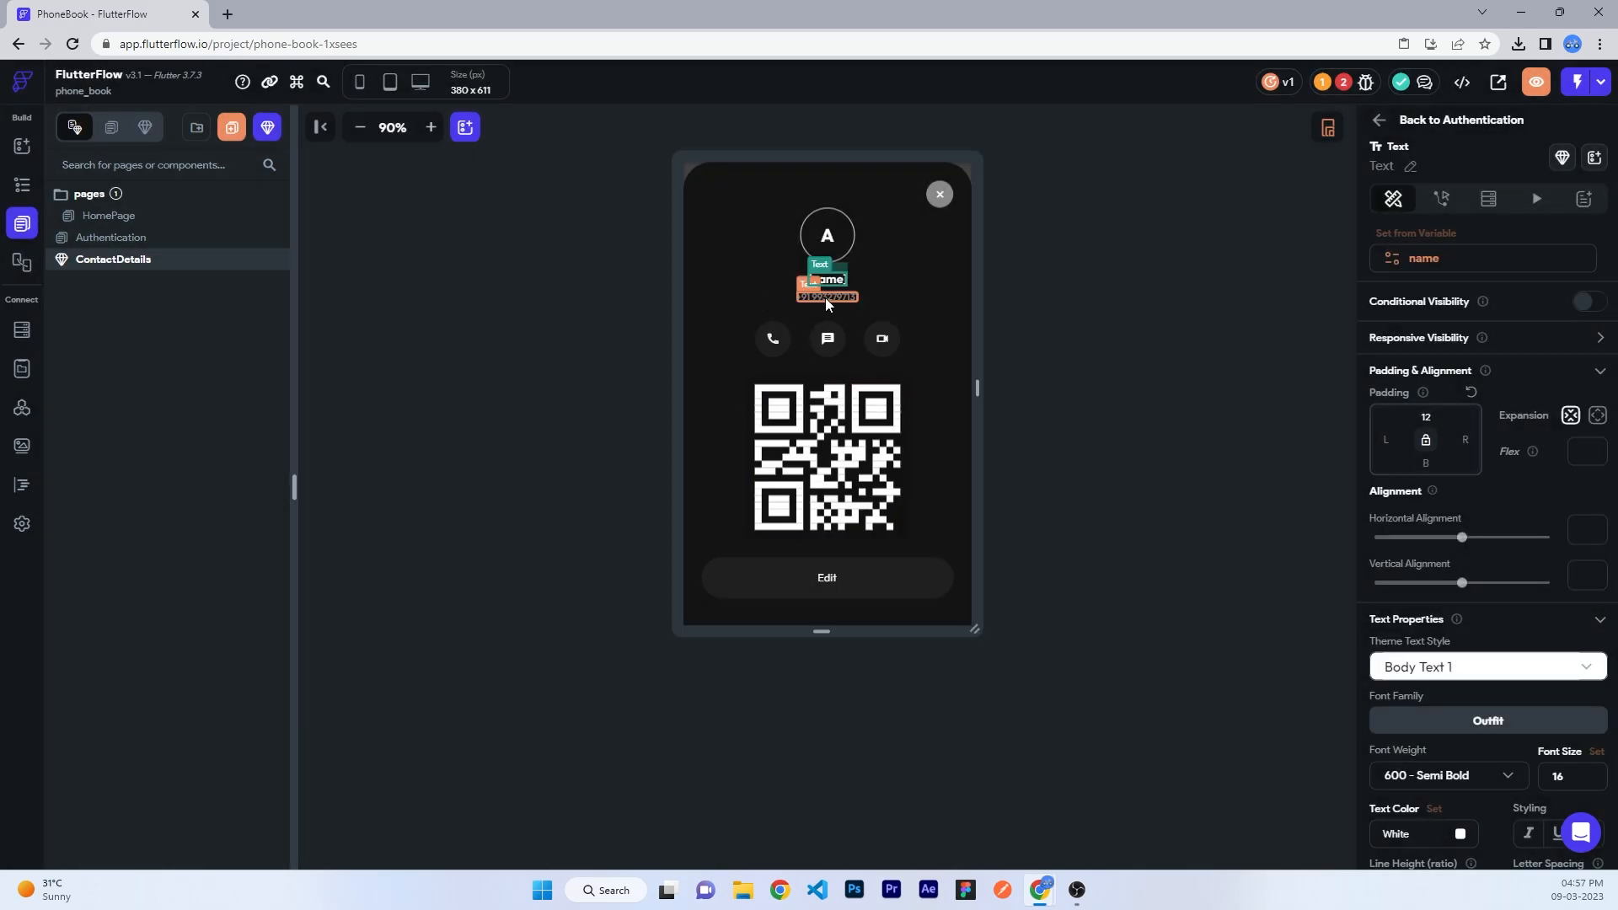
left_click(1416, 233)
left_click(1179, 415)
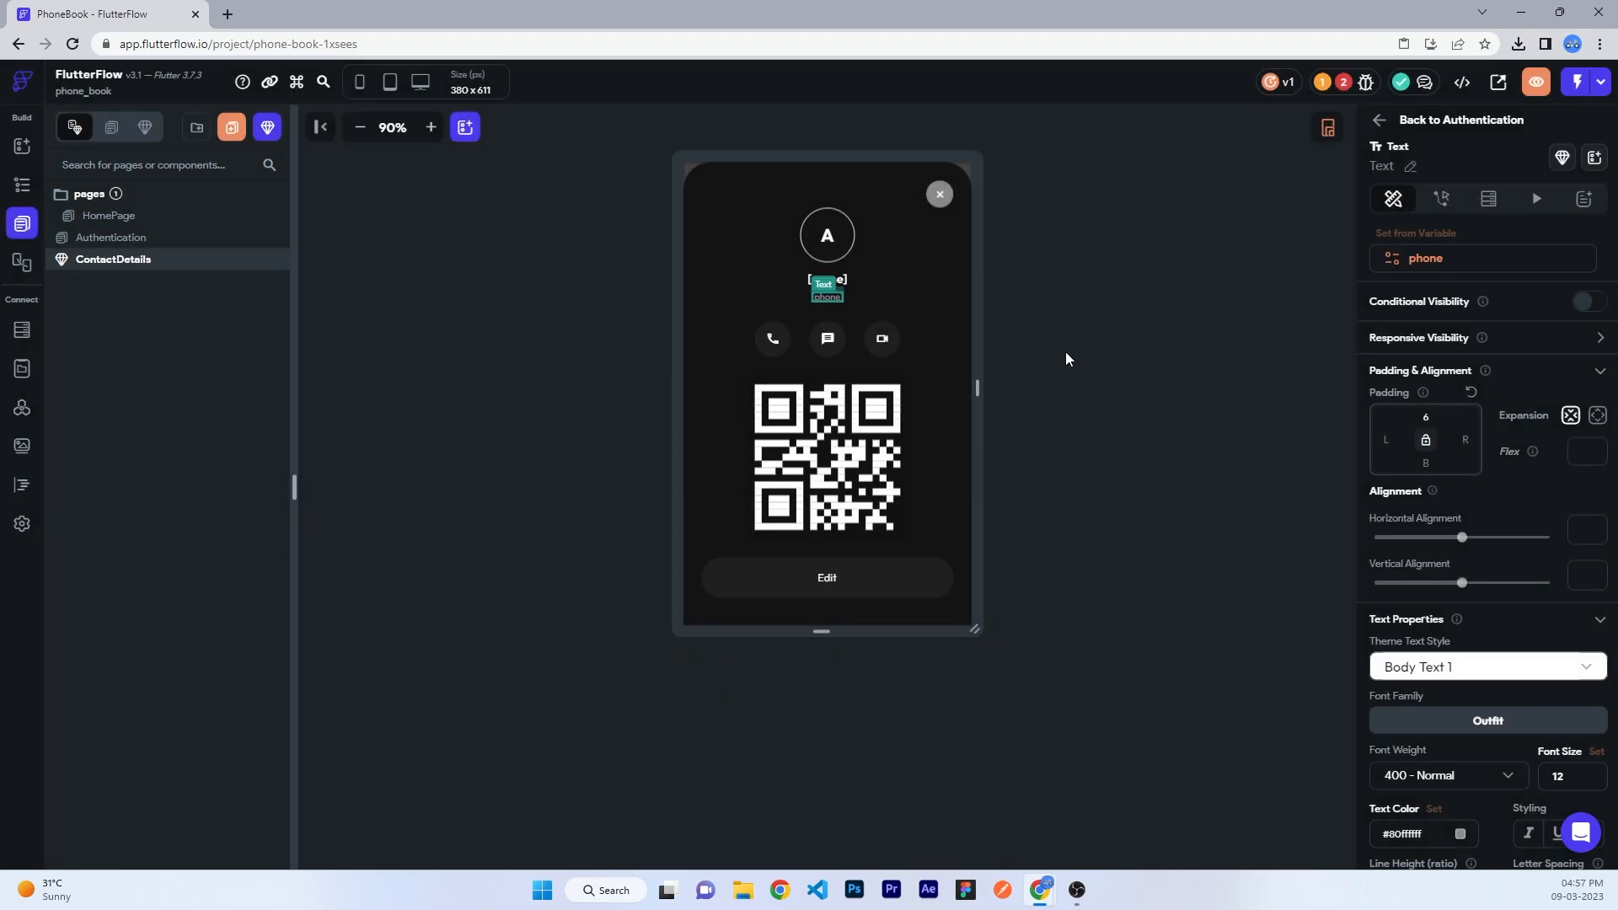
- Set the avatar letter to the subString custom function of the name parameter, default A
left_click(828, 236)
left_click(1424, 233)
scroll(1222, 463, "down", 3)
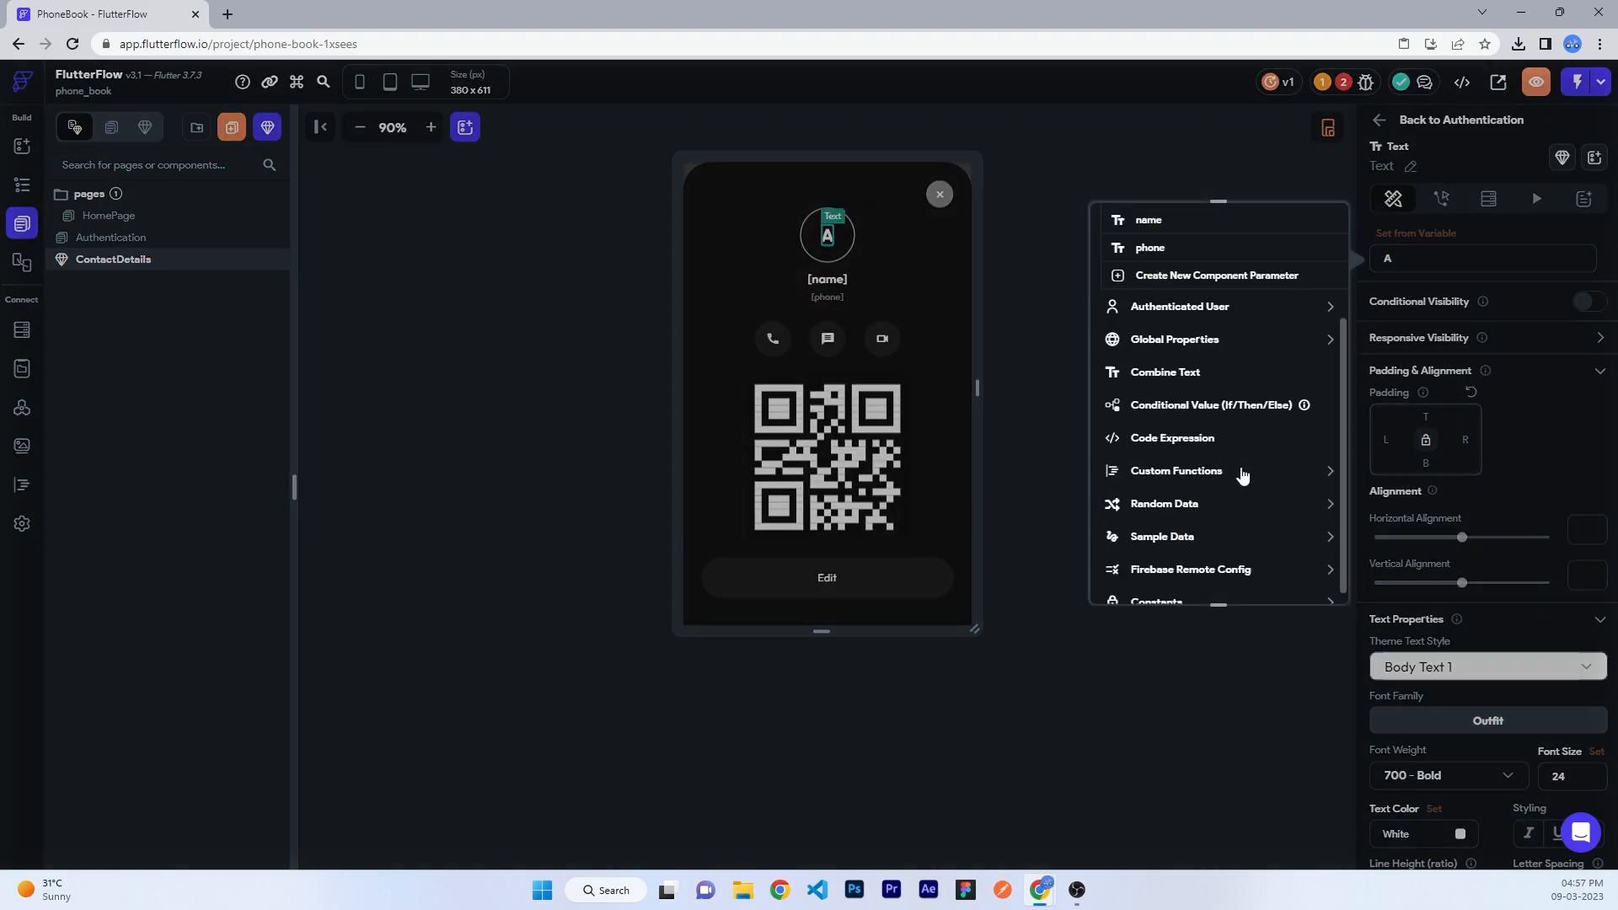
left_click(1171, 470)
left_click(1167, 536)
left_click(1147, 440)
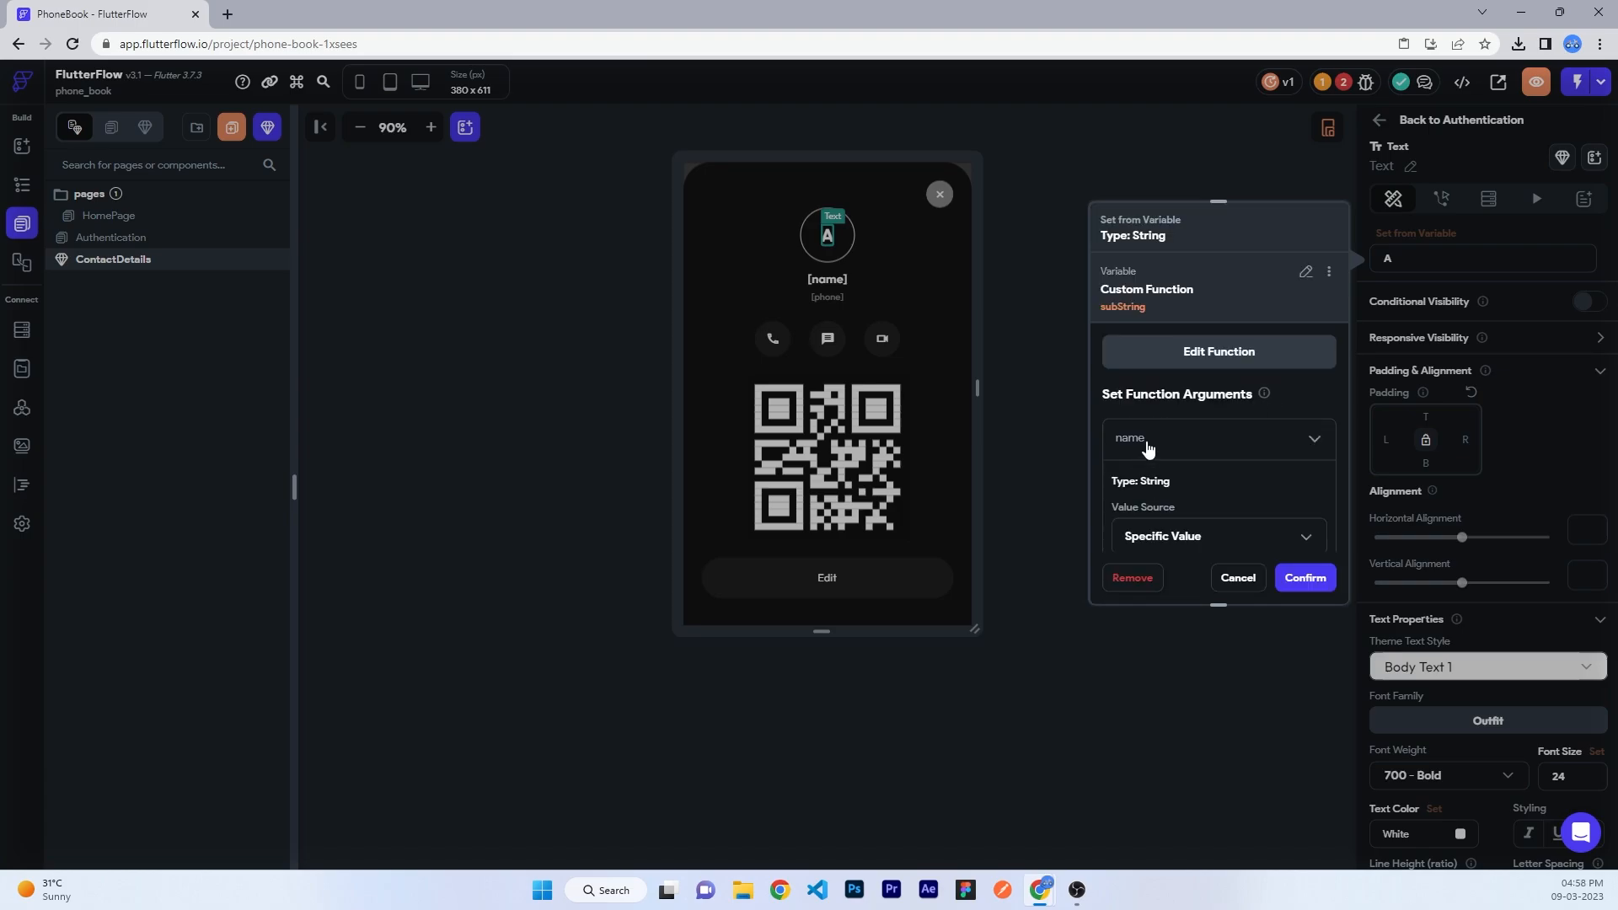
scroll(1147, 448, "down", 2)
left_click(1149, 371)
left_click(1163, 401)
left_click(1175, 436)
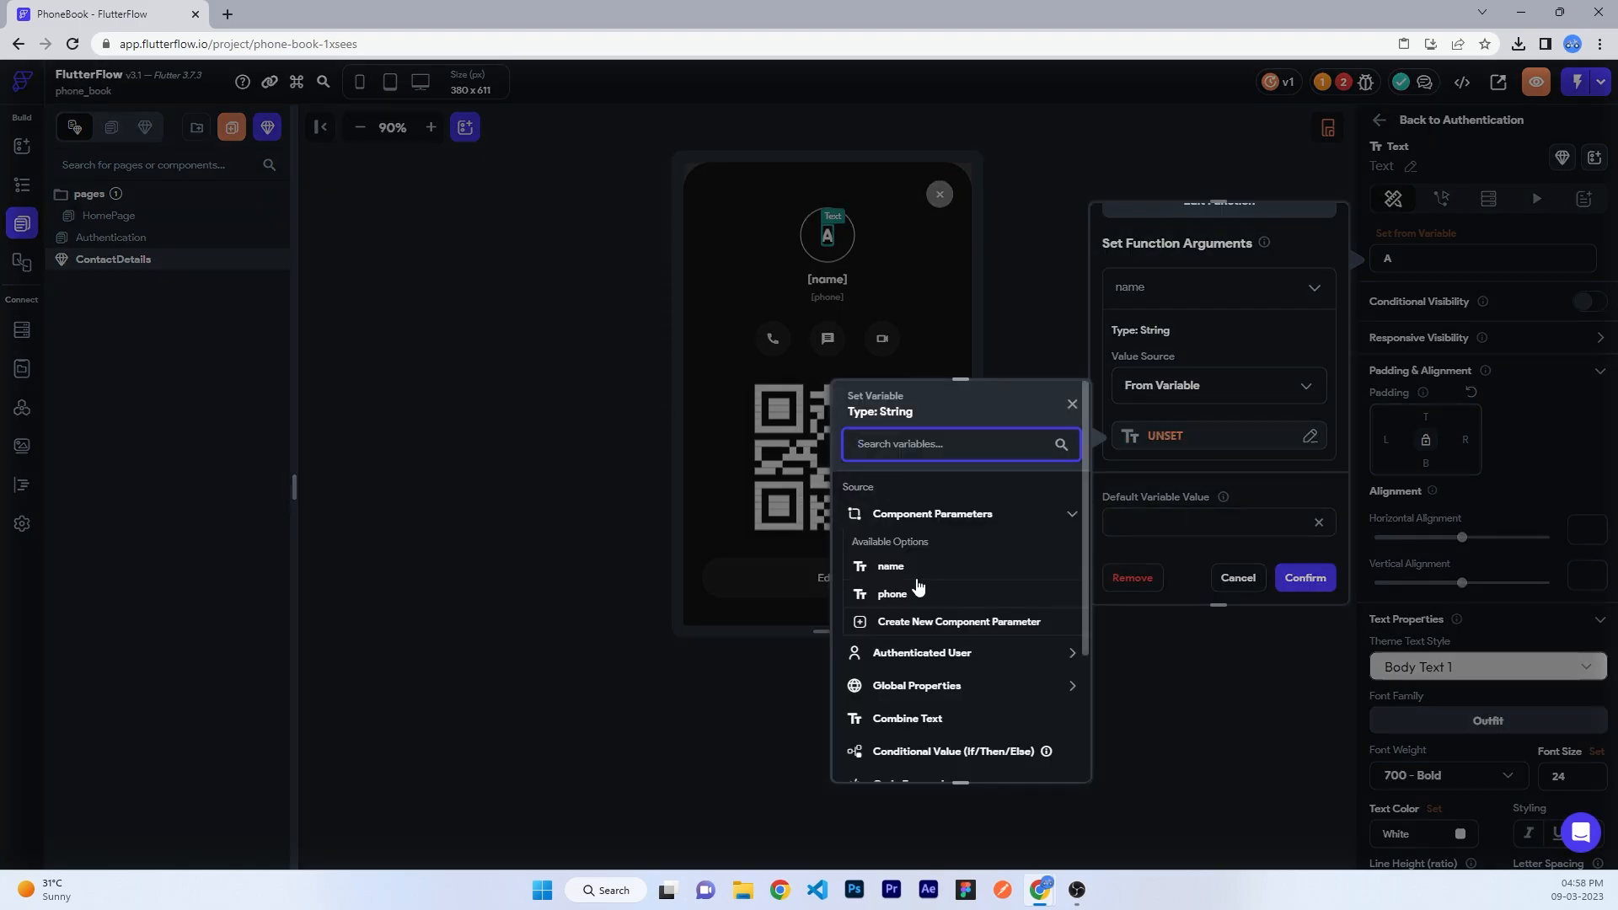
left_click(890, 566)
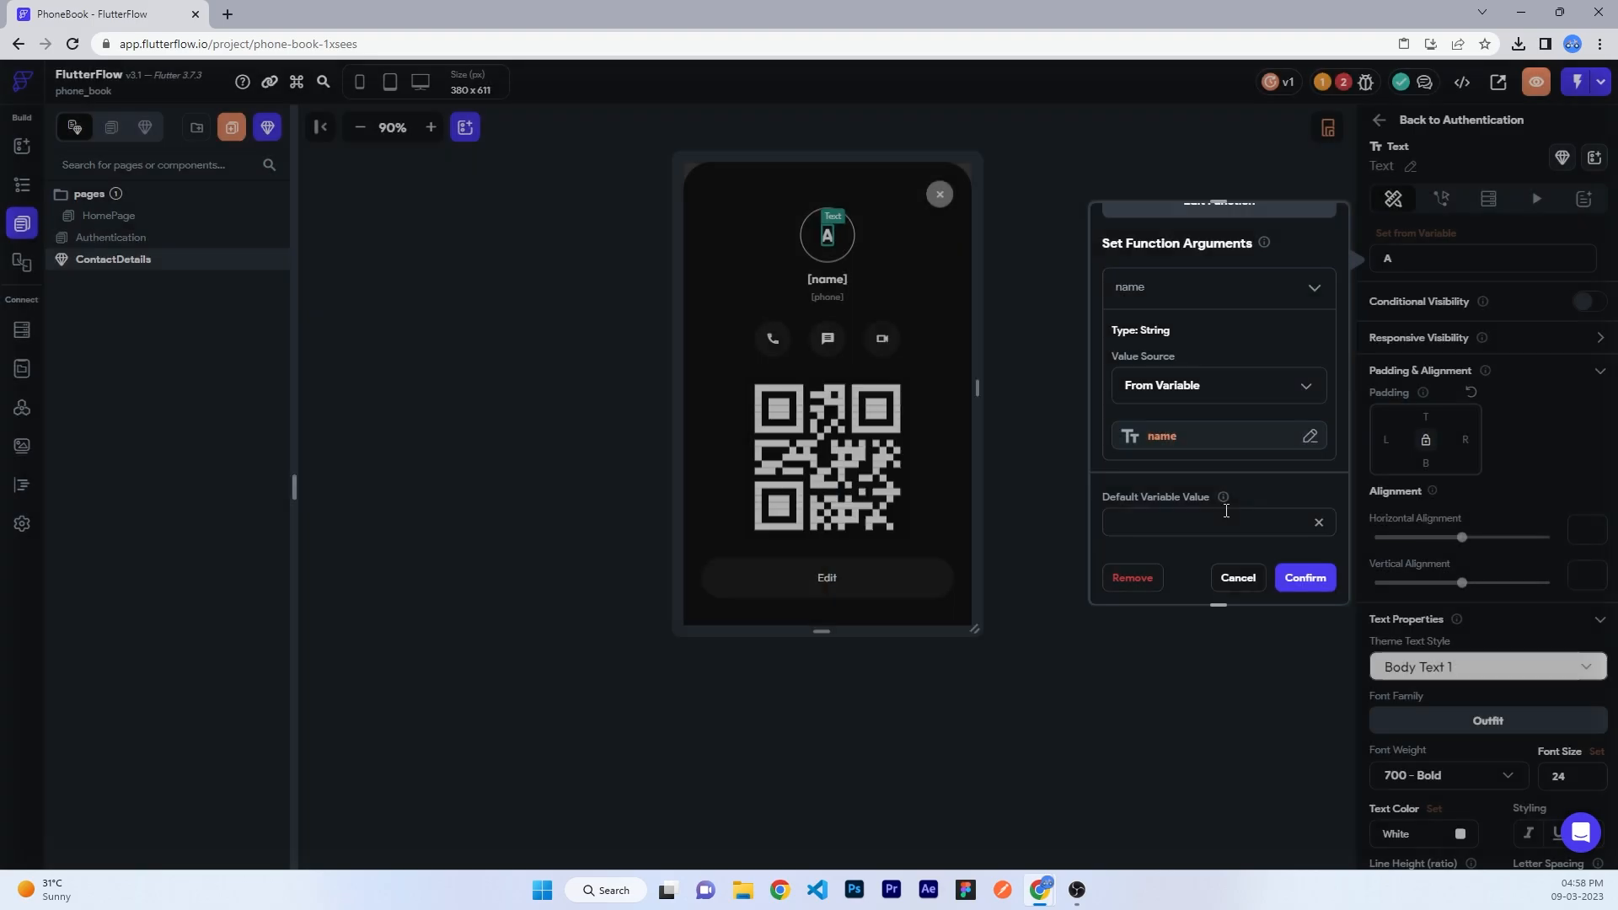
left_click(1312, 577)
left_click(1231, 522)
left_click(1318, 580)
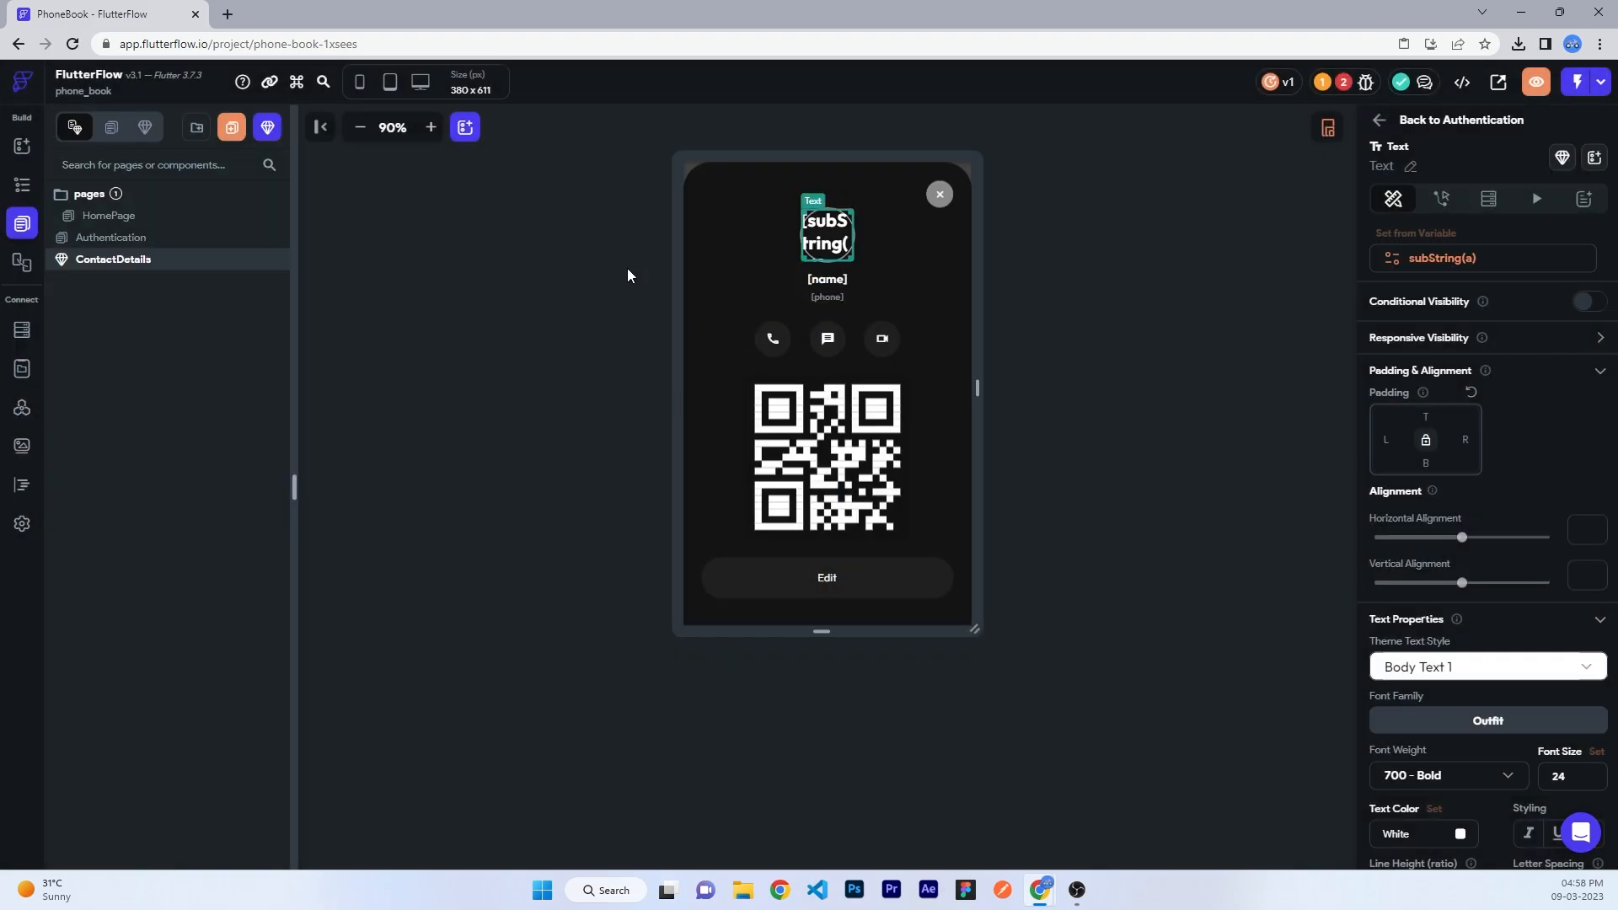
left_click(21, 185)
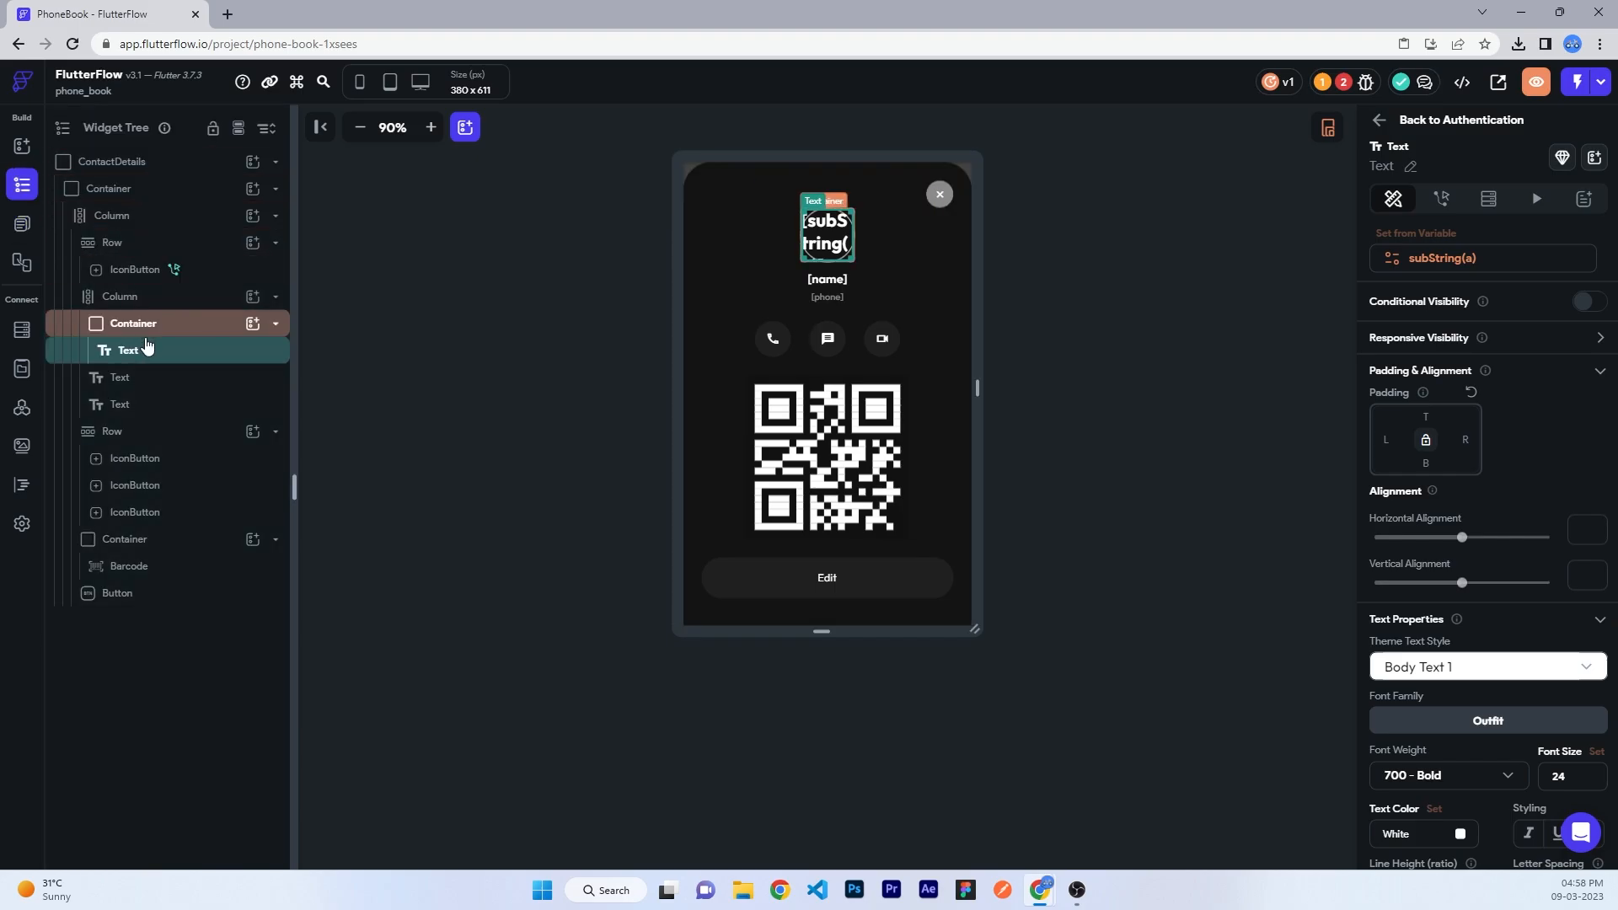
left_click(141, 330)
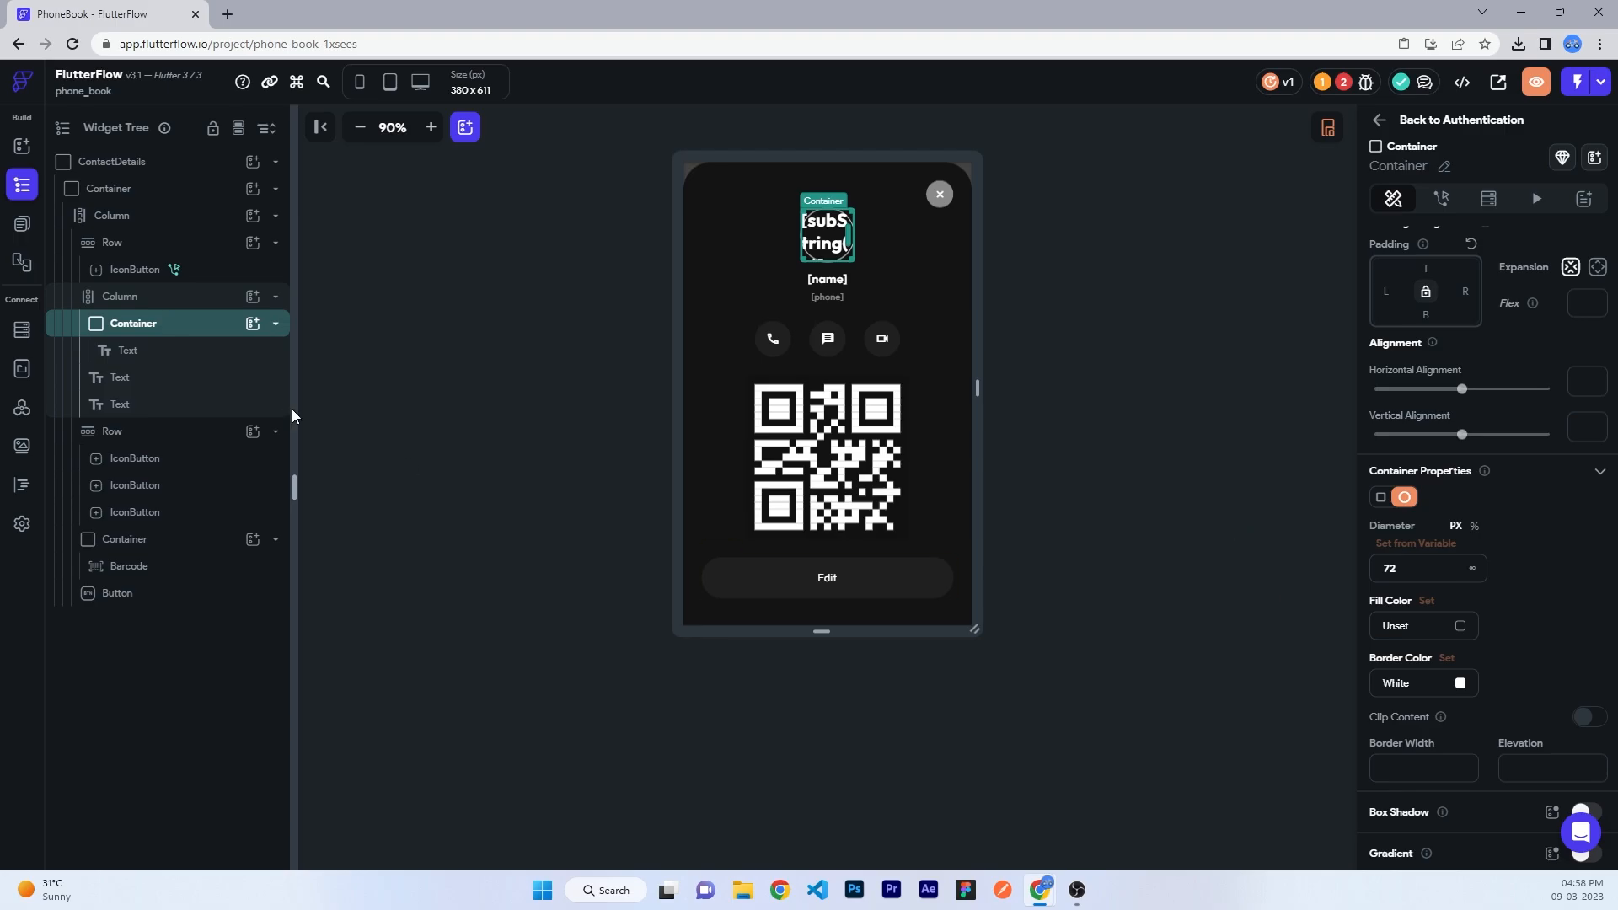
- Copy the Color From String border colour variable from the HomePage avatar container
left_click(22, 223)
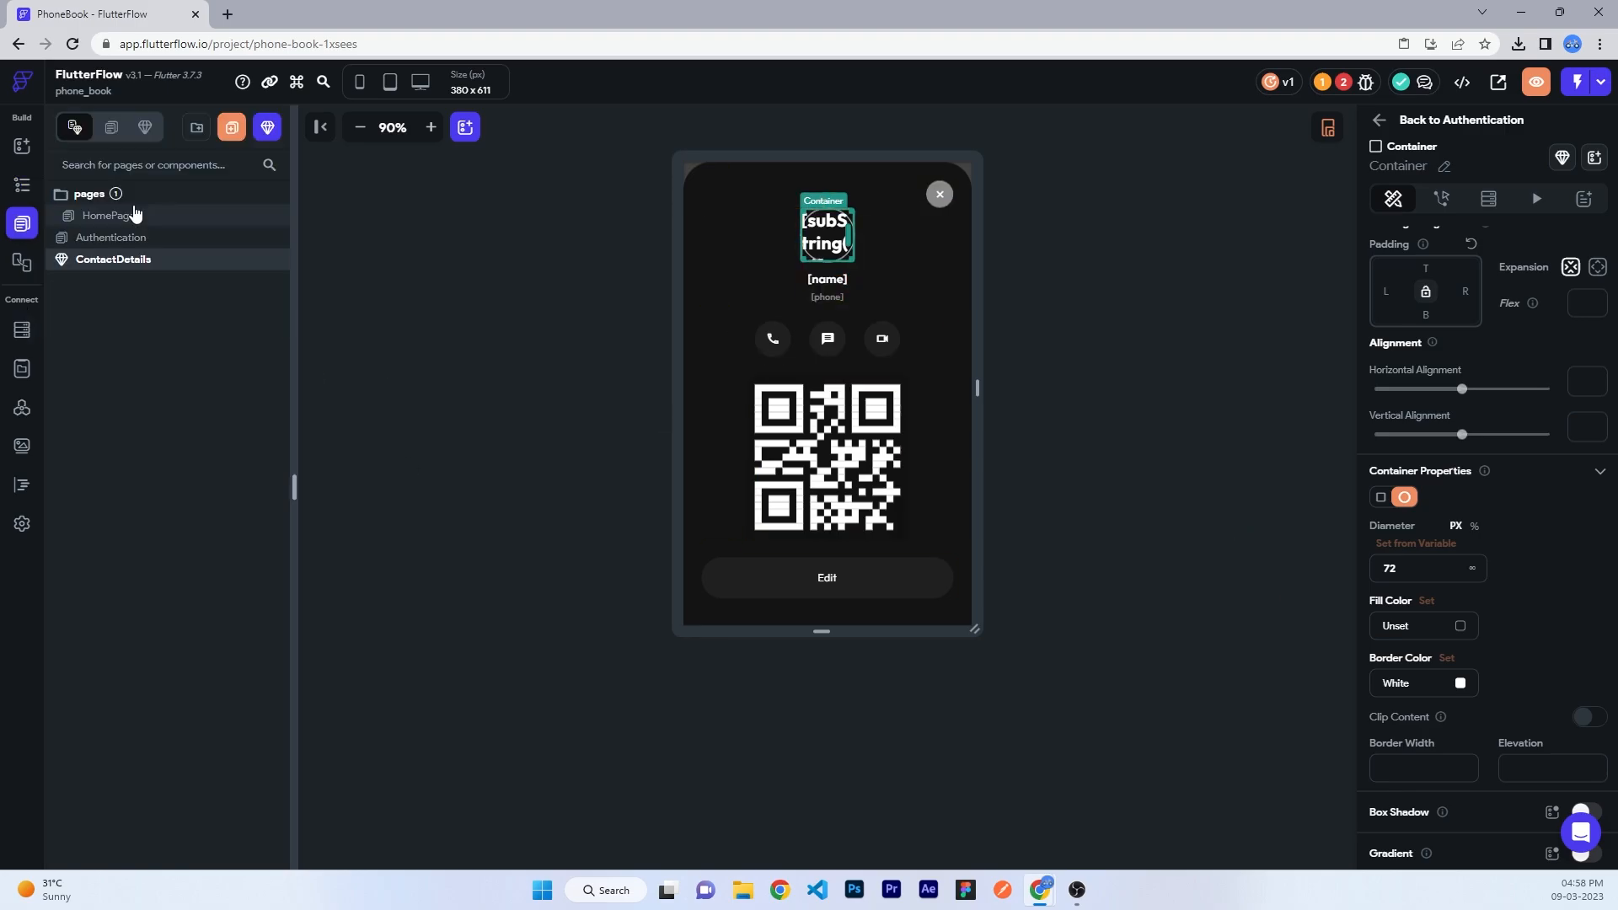
left_click(109, 216)
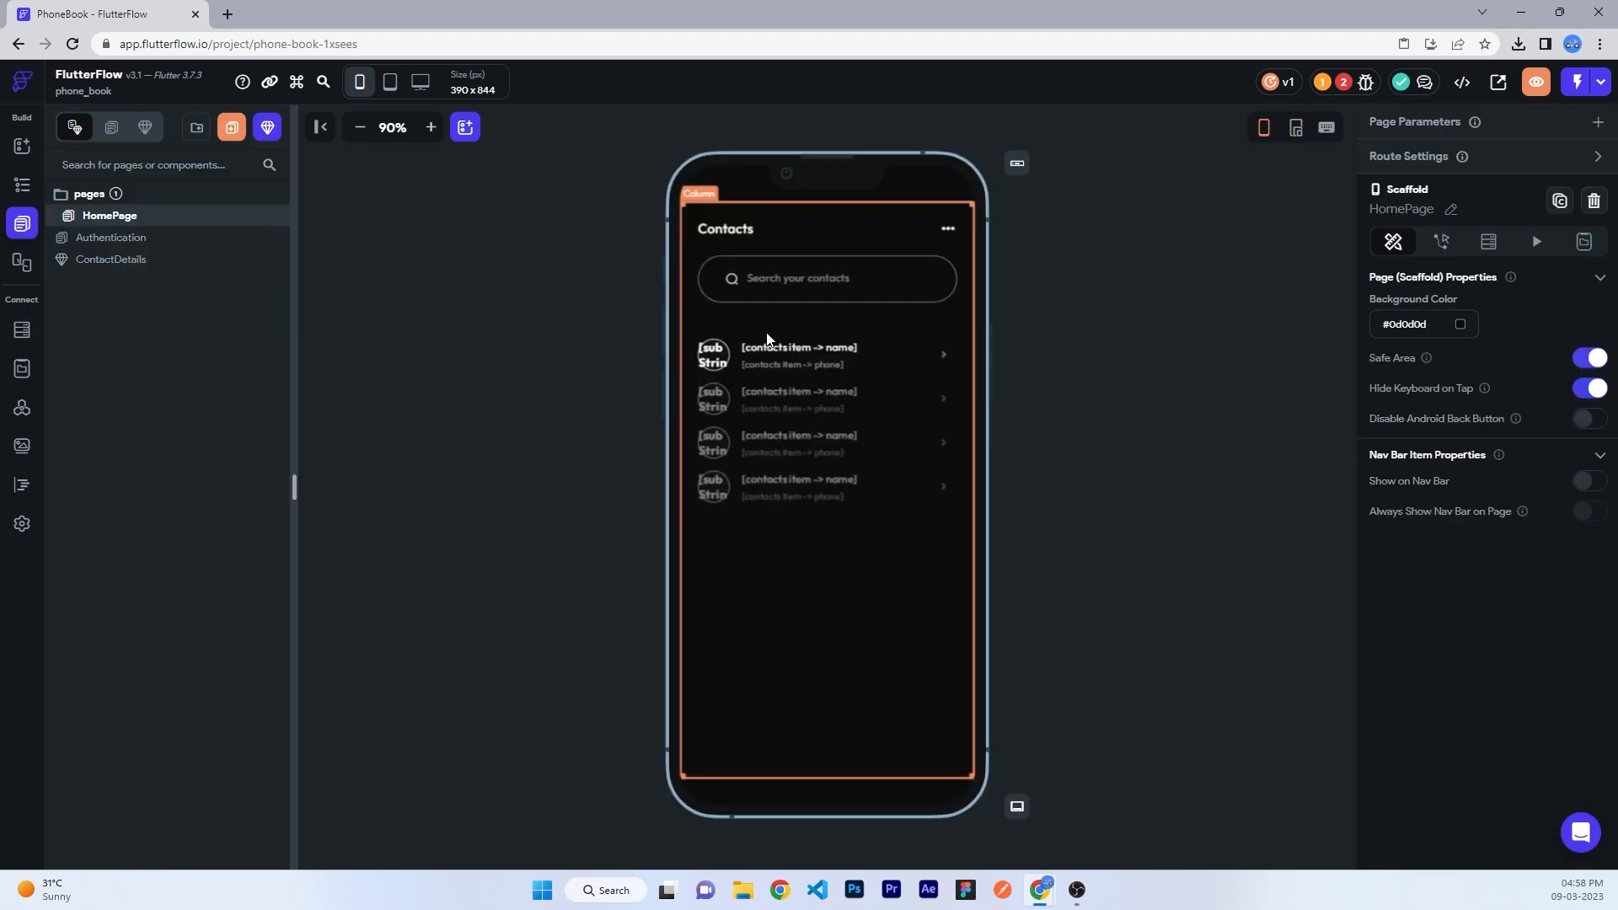
left_click(712, 355)
left_click(160, 484)
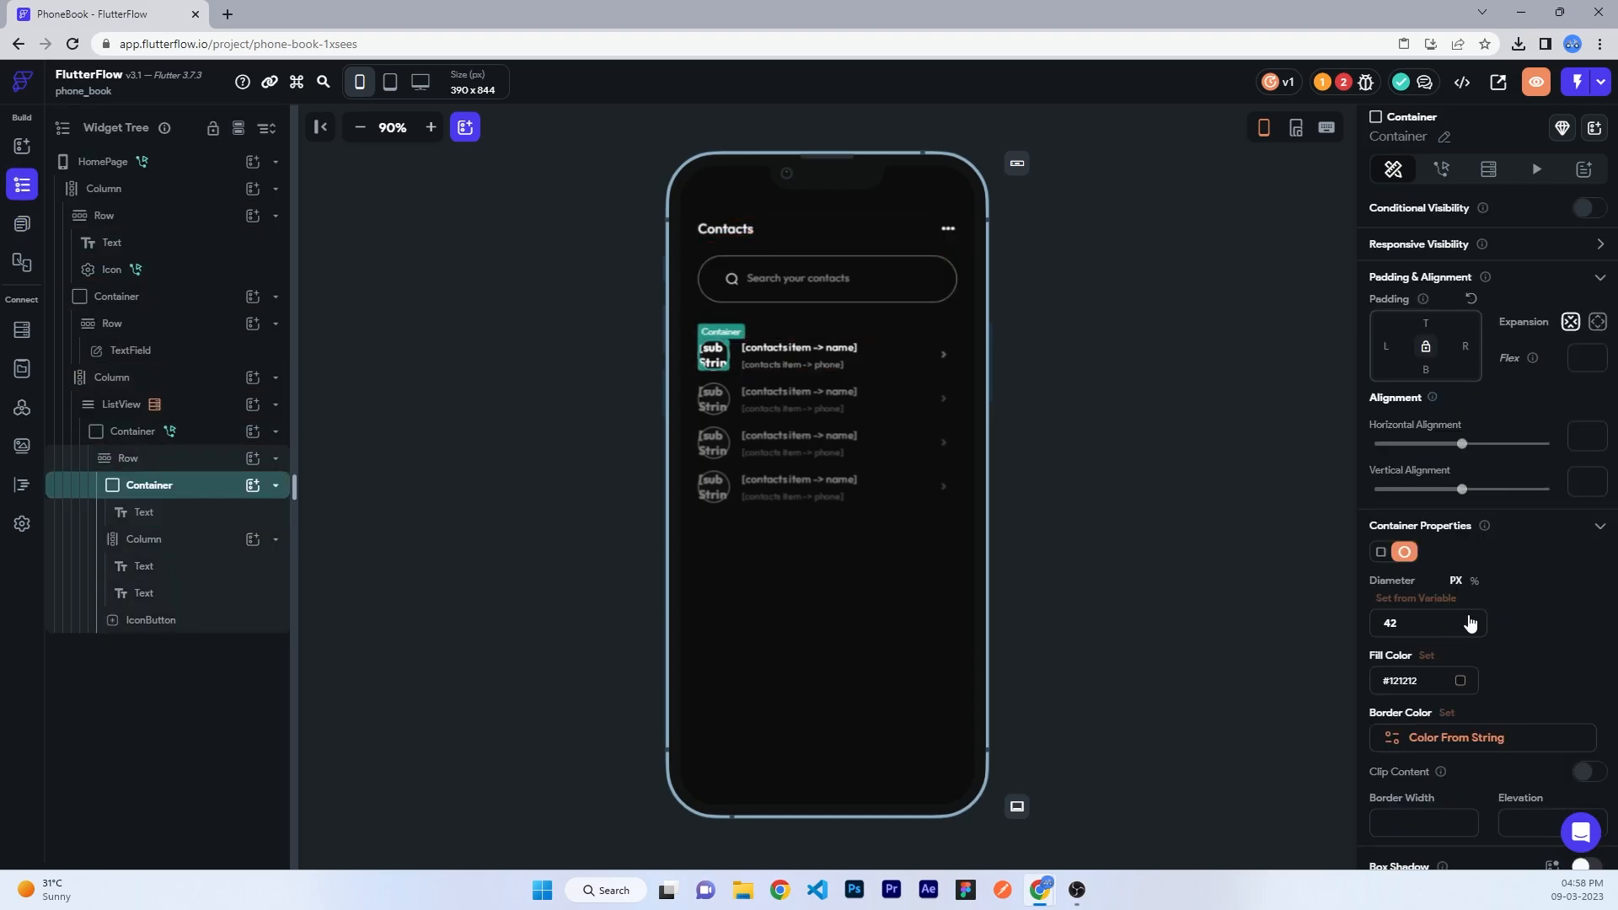
left_click(1448, 738)
left_click(1329, 528)
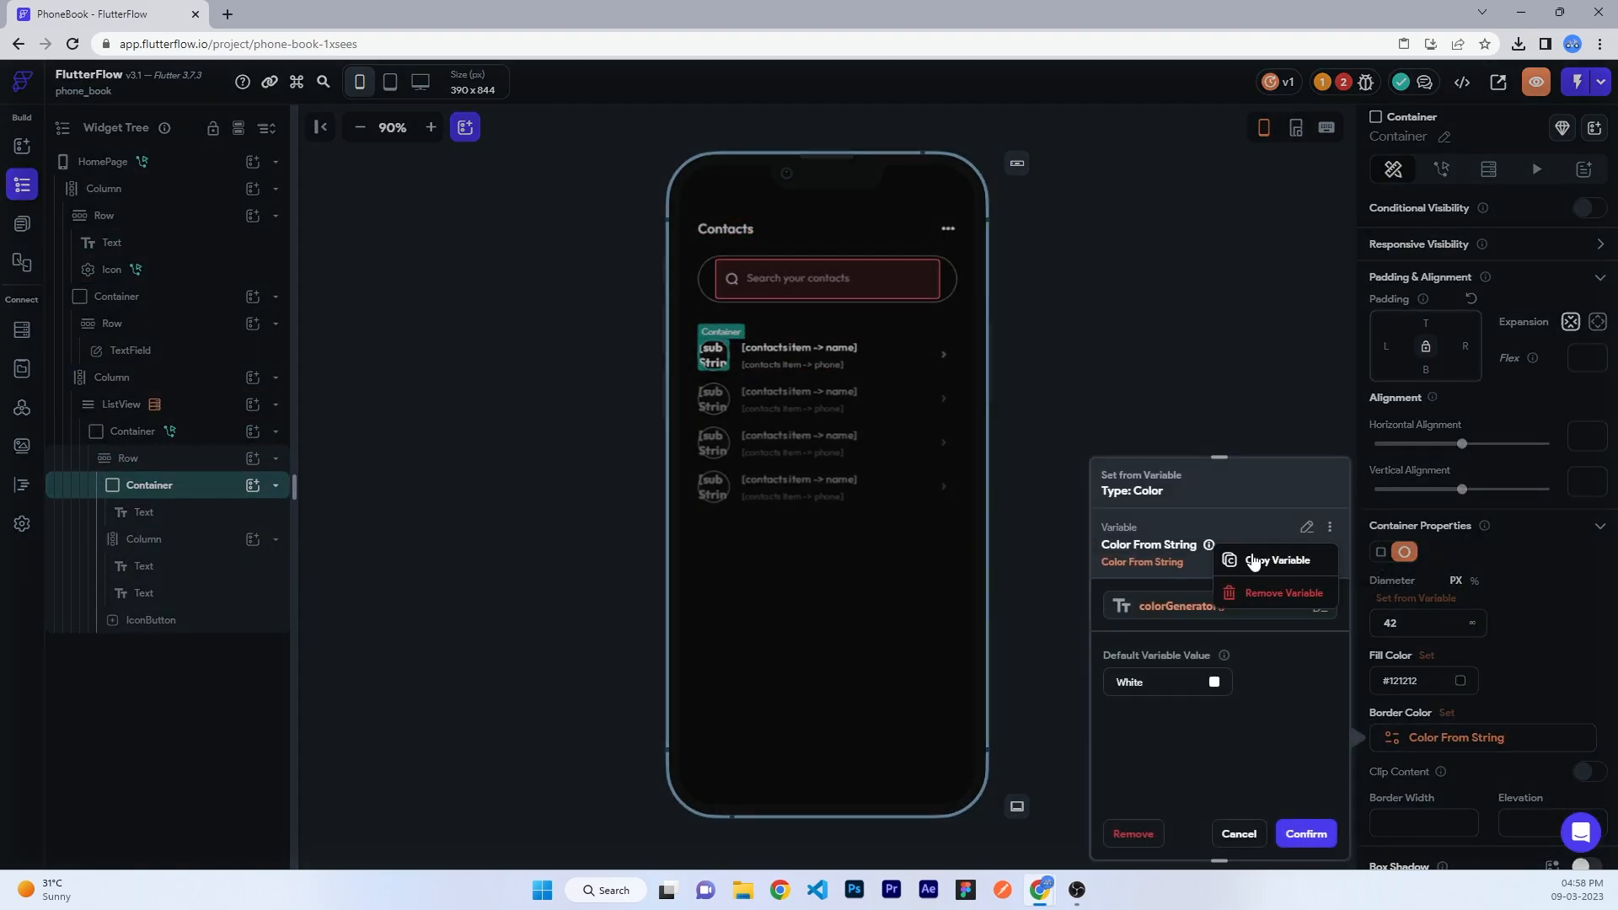
left_click(1247, 560)
- Paste the Color From String variable into the ContactDetails avatar circle's Border Color
left_click(23, 236)
left_click(110, 258)
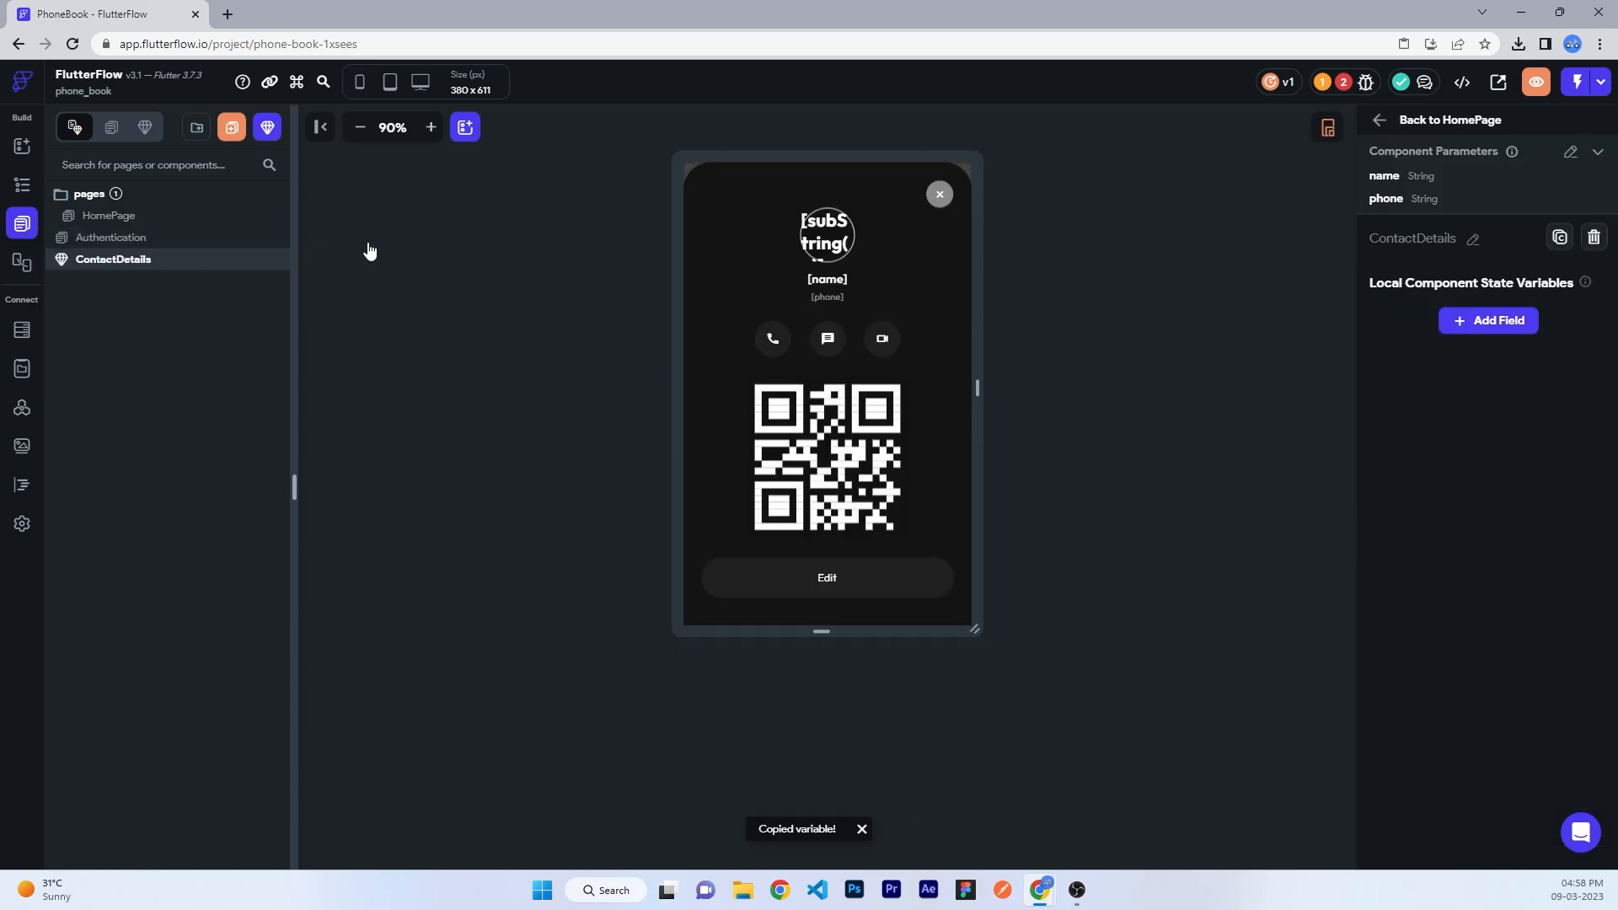
left_click(827, 233)
left_click(14, 185)
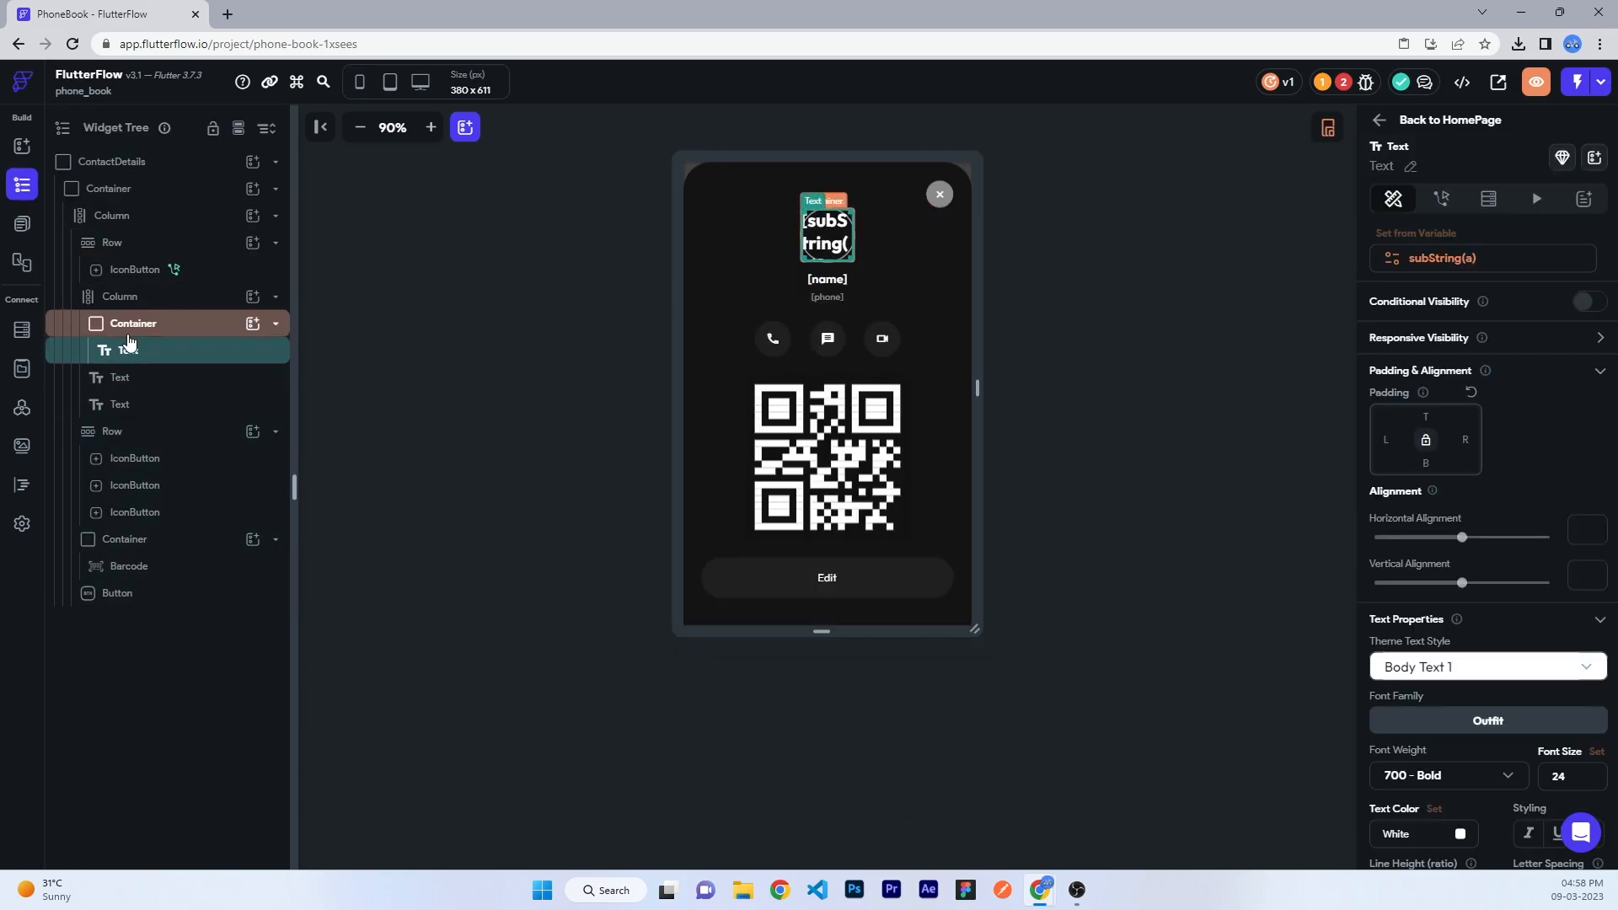
left_click(133, 323)
scroll(1446, 413, "down", 4)
left_click(1446, 405)
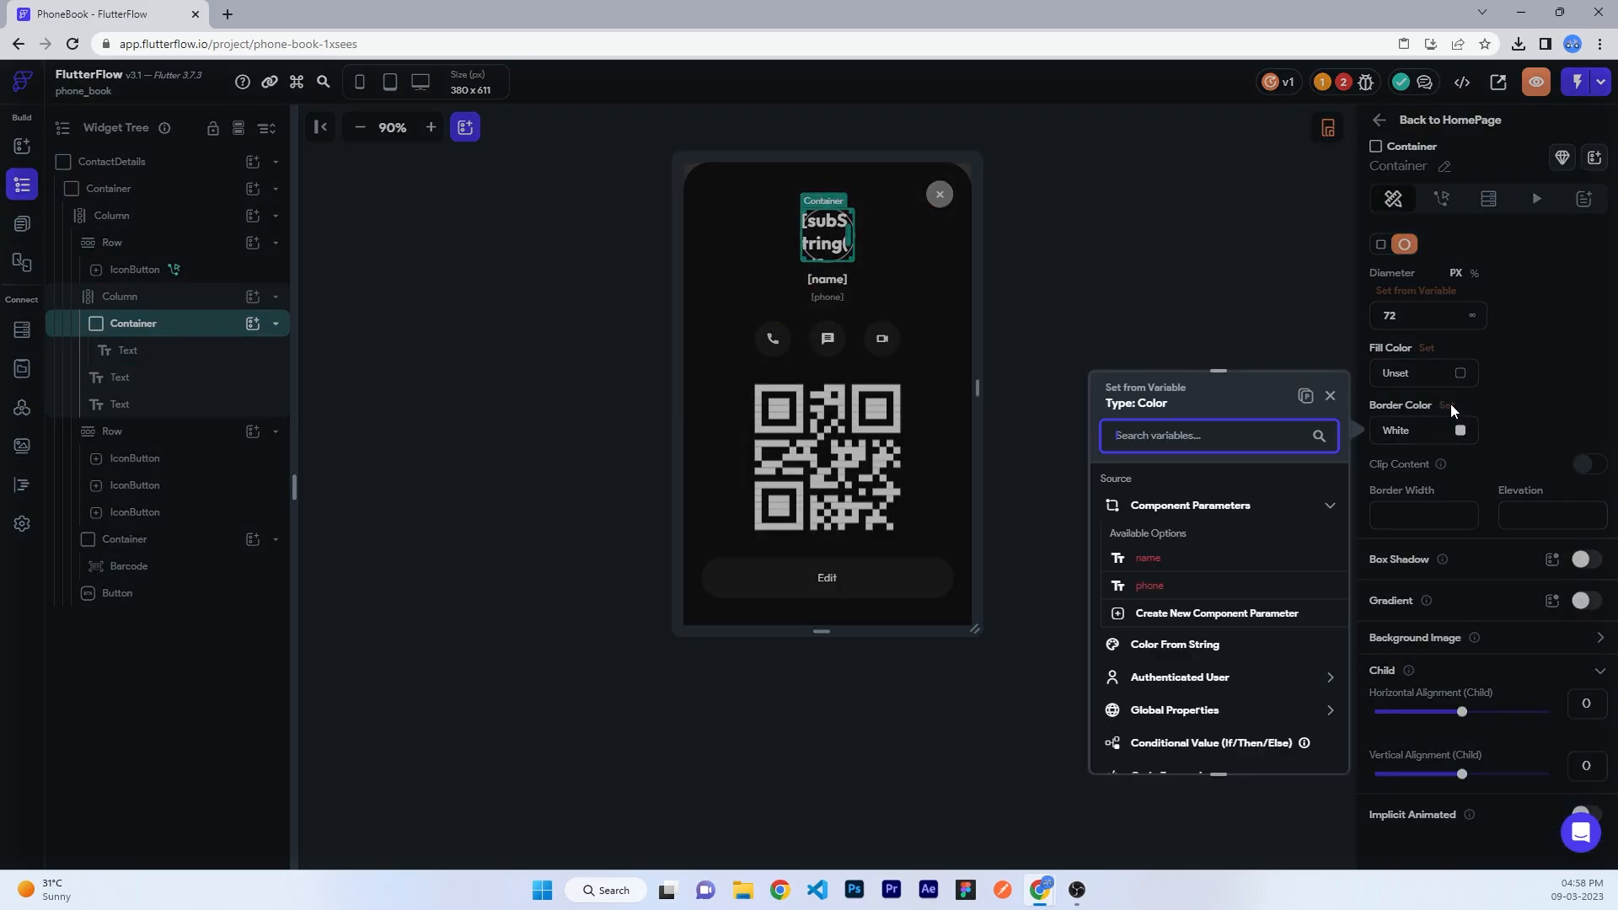
left_click(1311, 390)
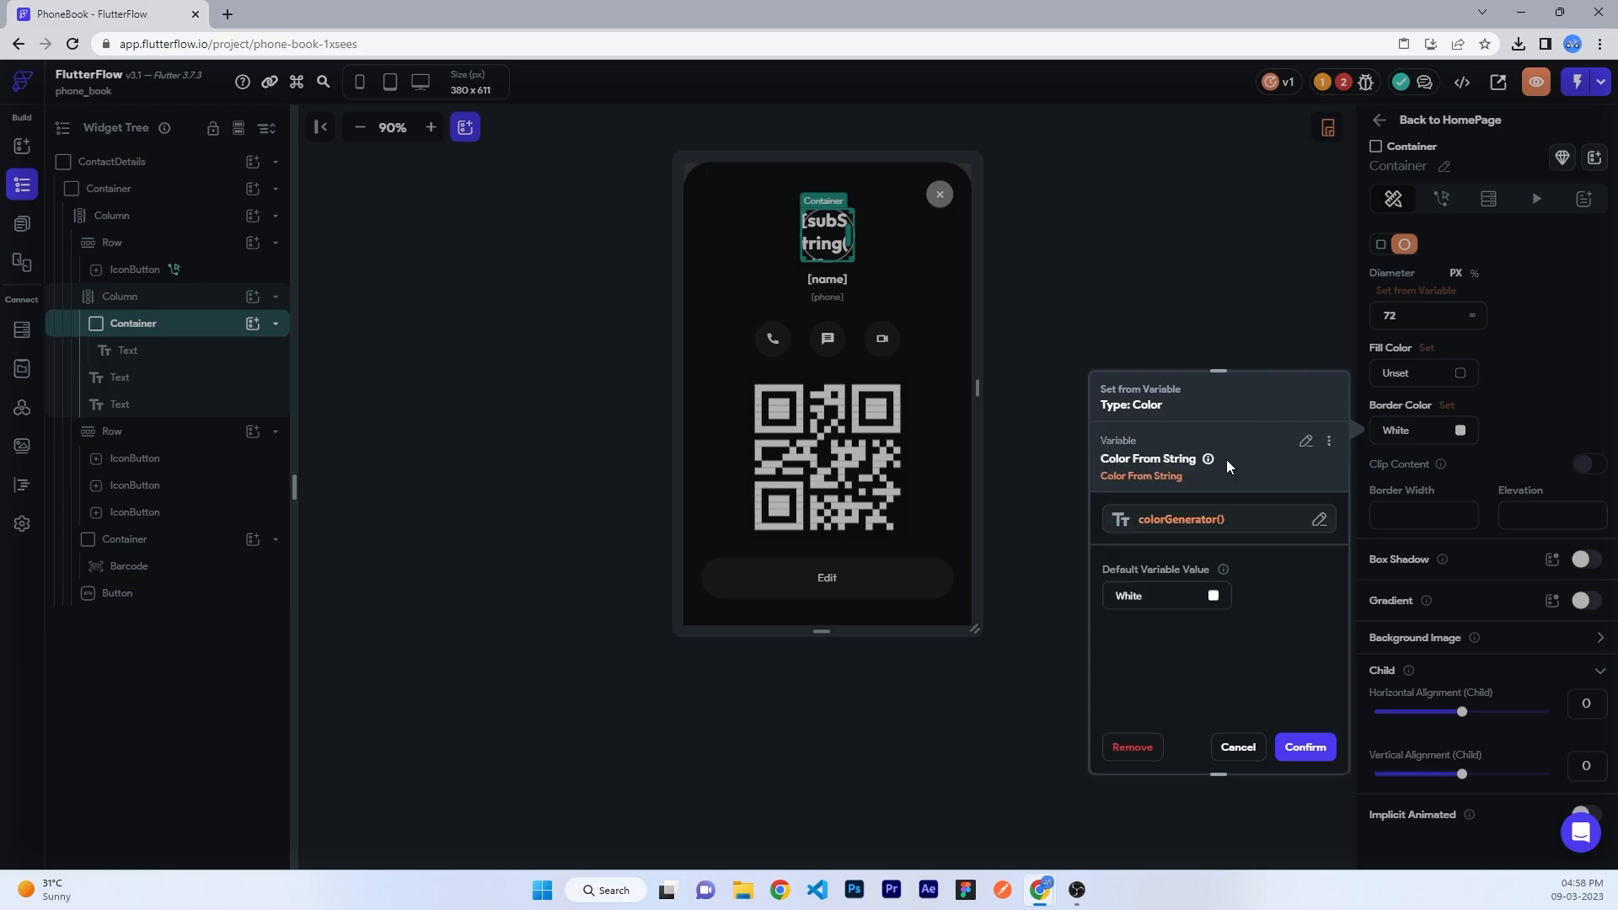
left_click(1329, 747)
- Check the ContactDetails close button's actions
left_click(1157, 363)
left_click(941, 195)
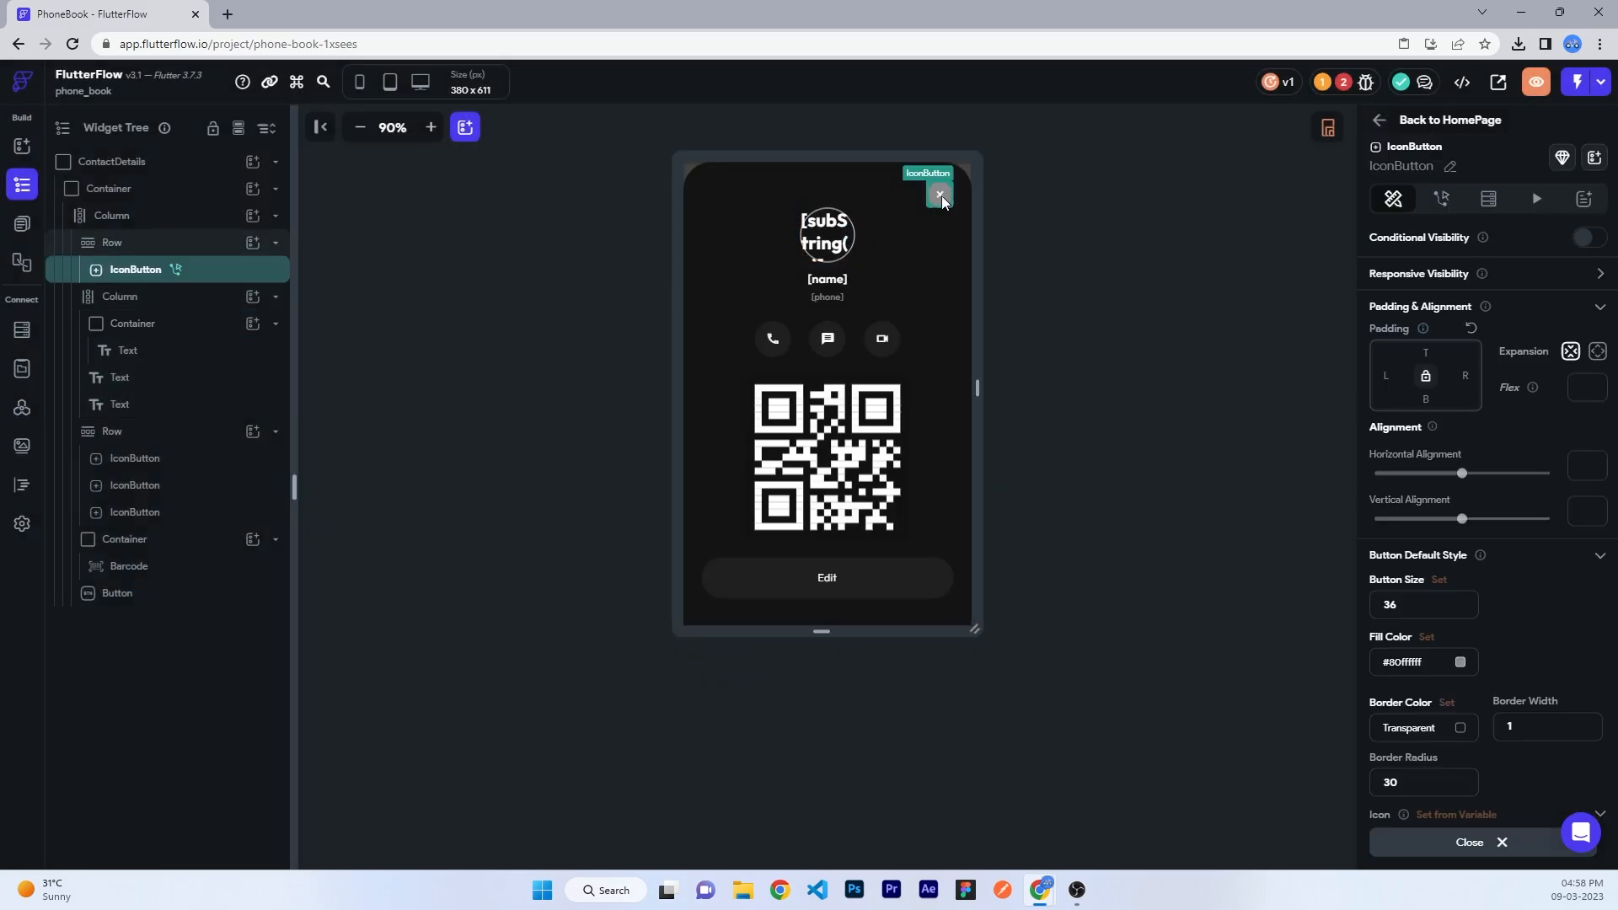
left_click(1440, 201)
left_click(1059, 272)
left_click(1059, 272)
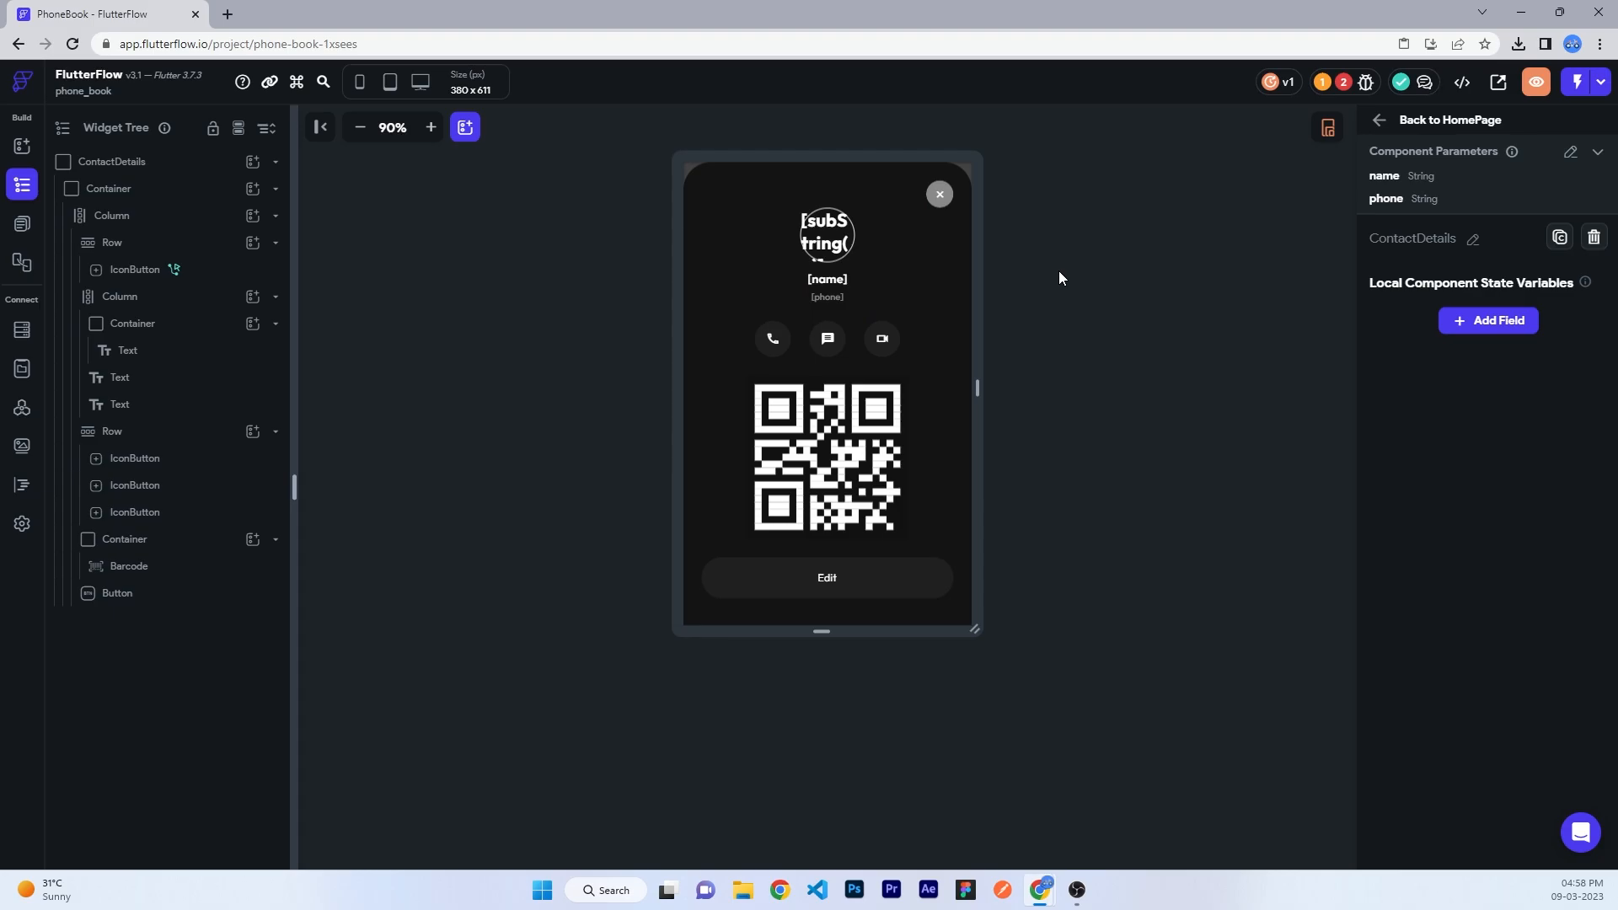
- Set the QR code value to Combine Text of 'tel:' and the phone parameter
left_click(889, 459)
scroll(1466, 573, "down", 1)
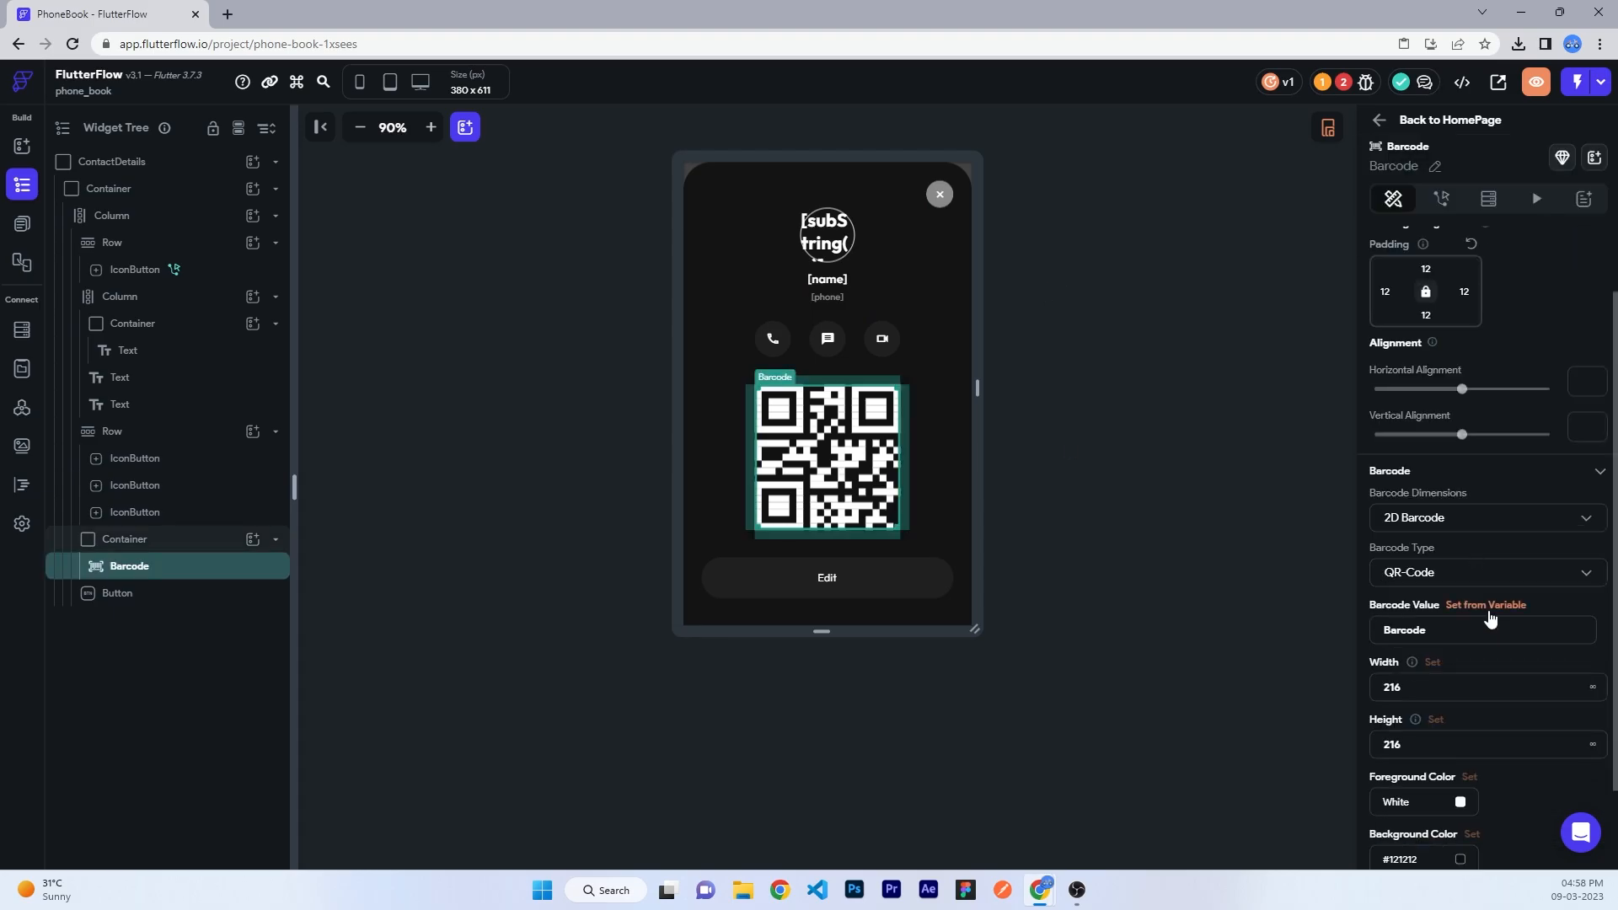
left_click(1489, 607)
scroll(1189, 657, "down", 2)
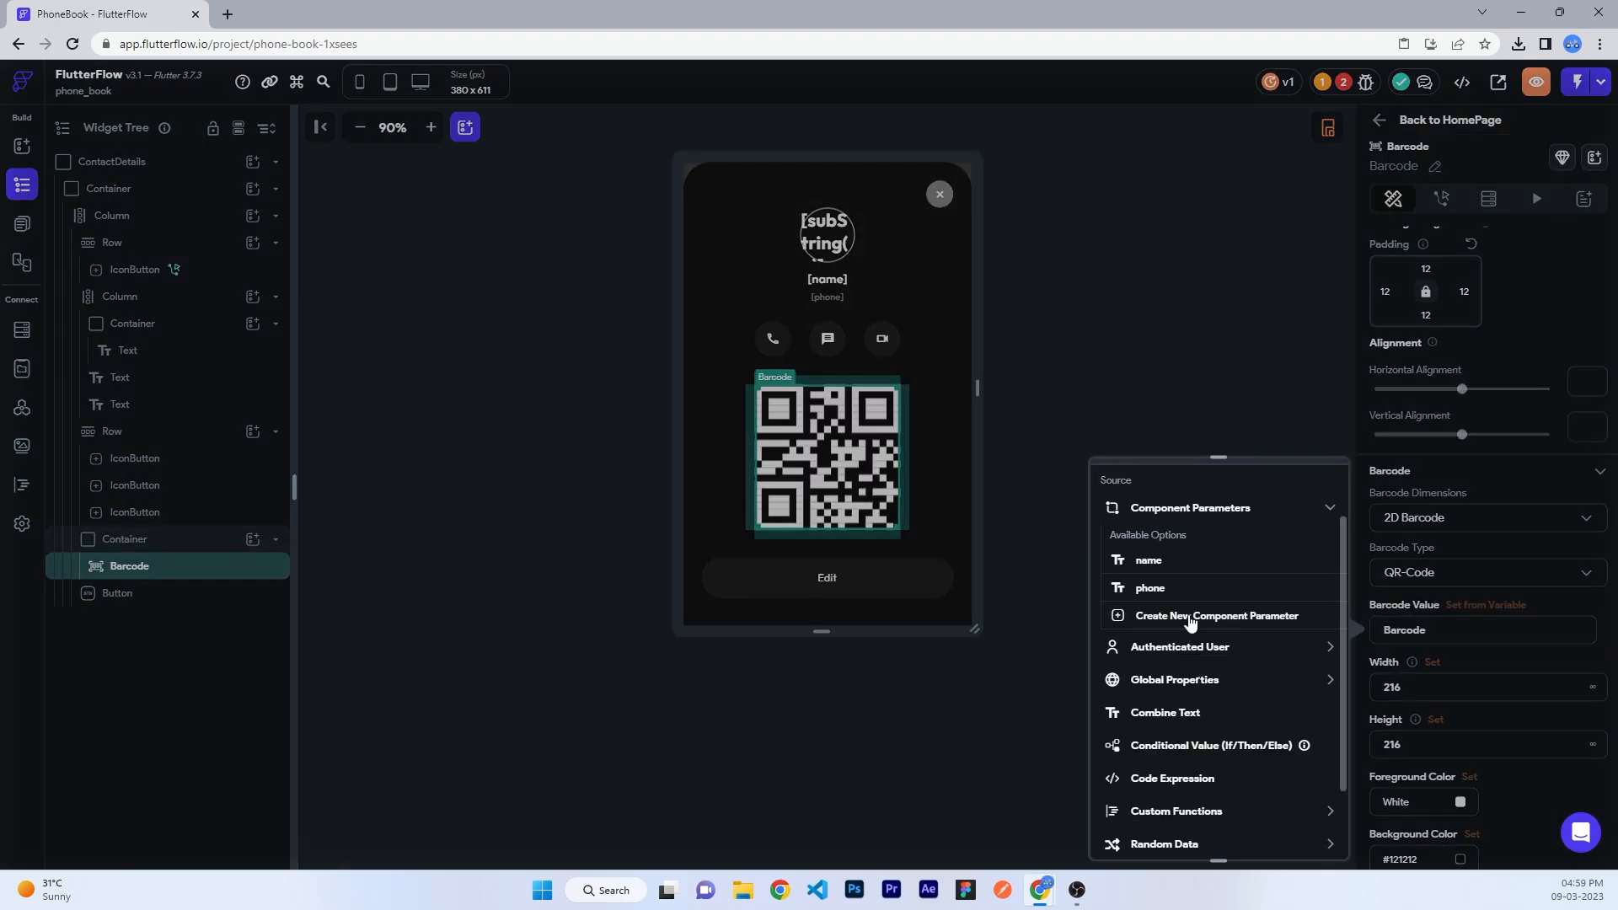
left_click(1171, 712)
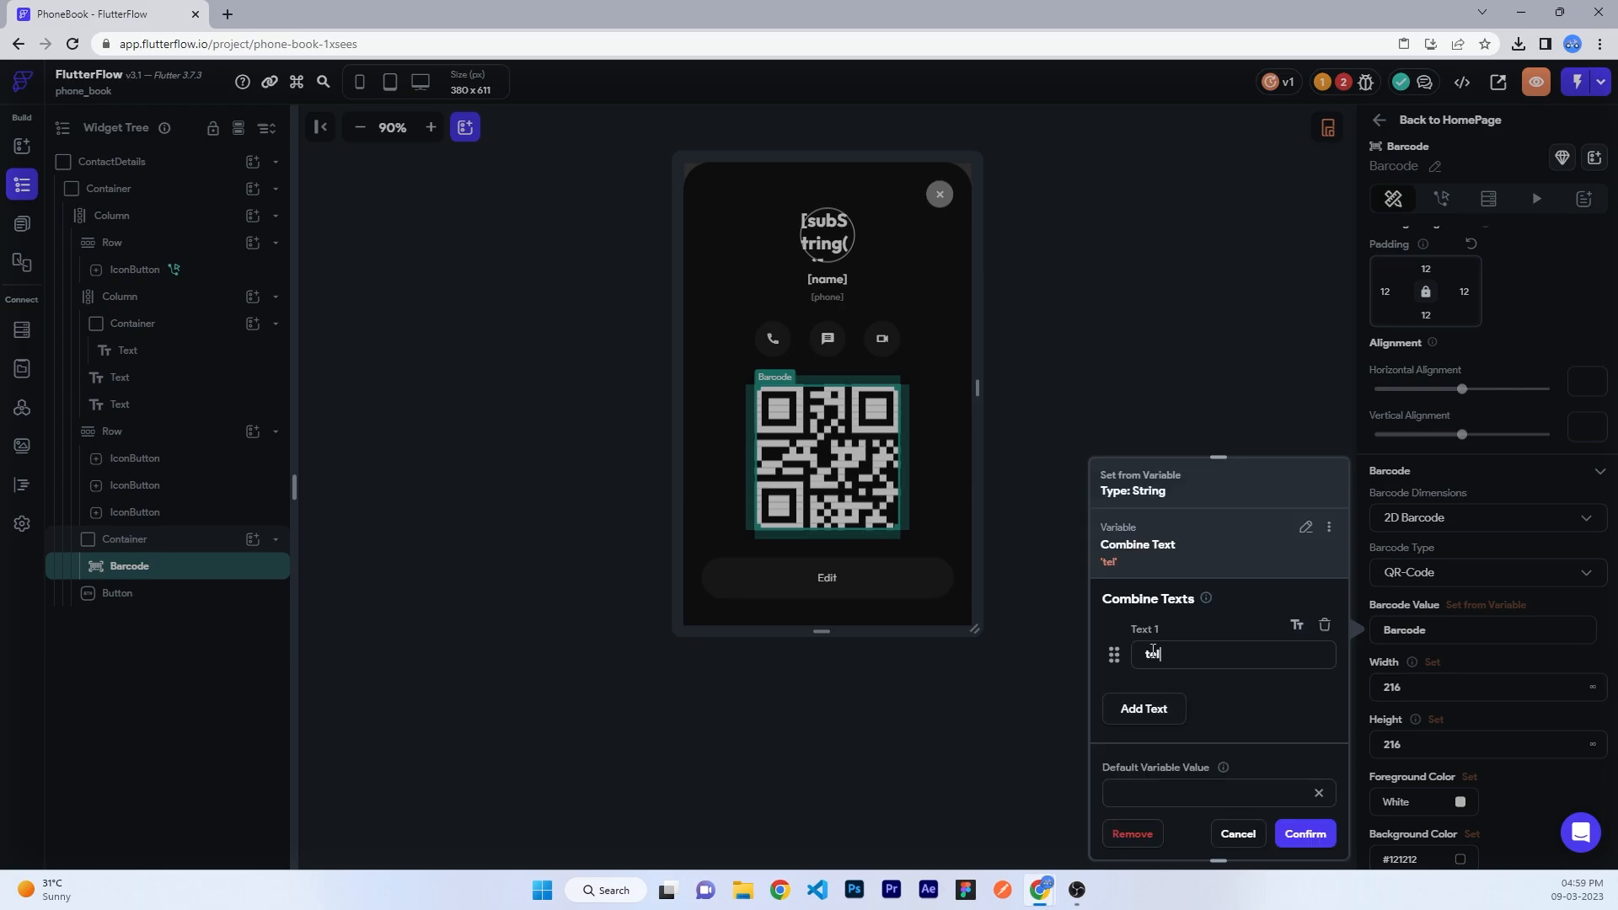
left_click(1144, 709)
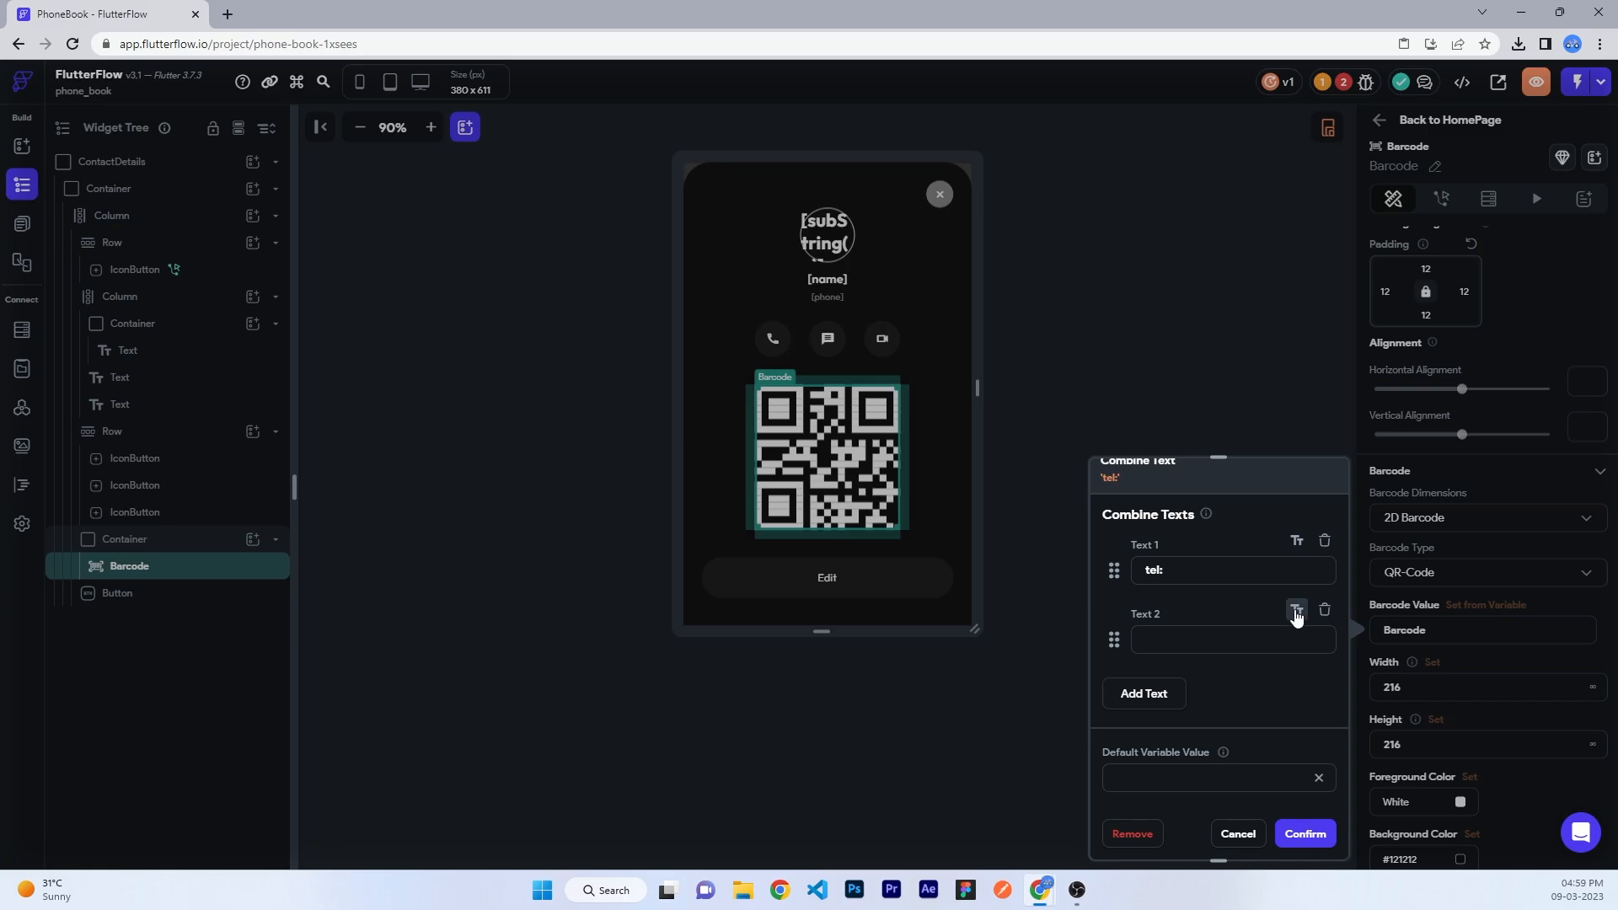
left_click(1295, 610)
left_click(1198, 664)
left_click(1175, 645)
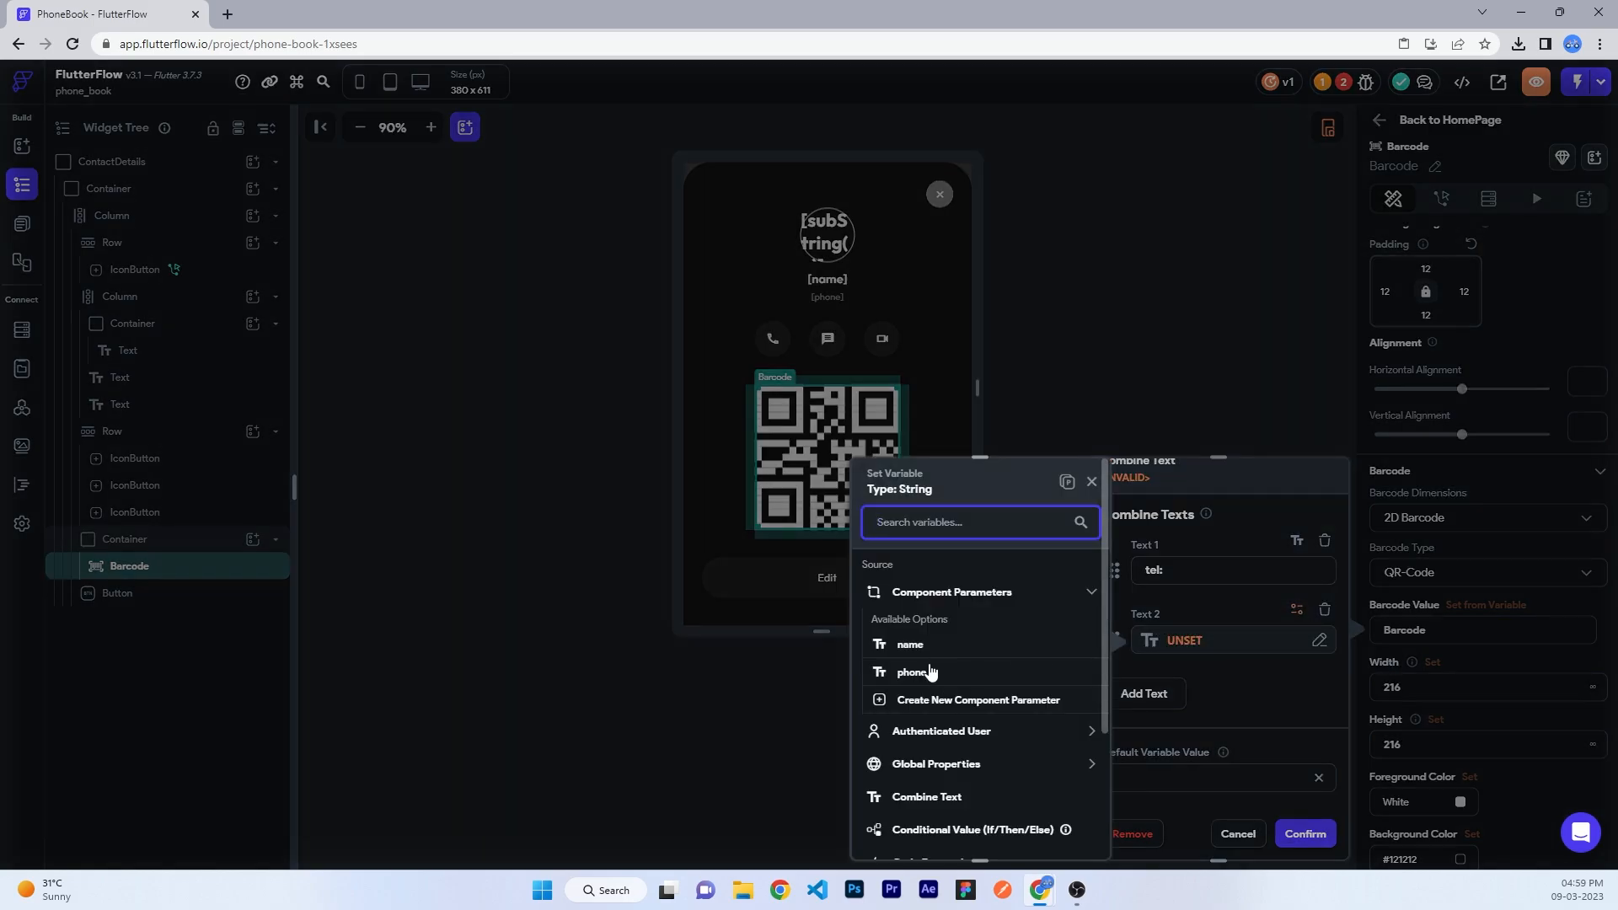
left_click(909, 673)
left_click(1304, 833)
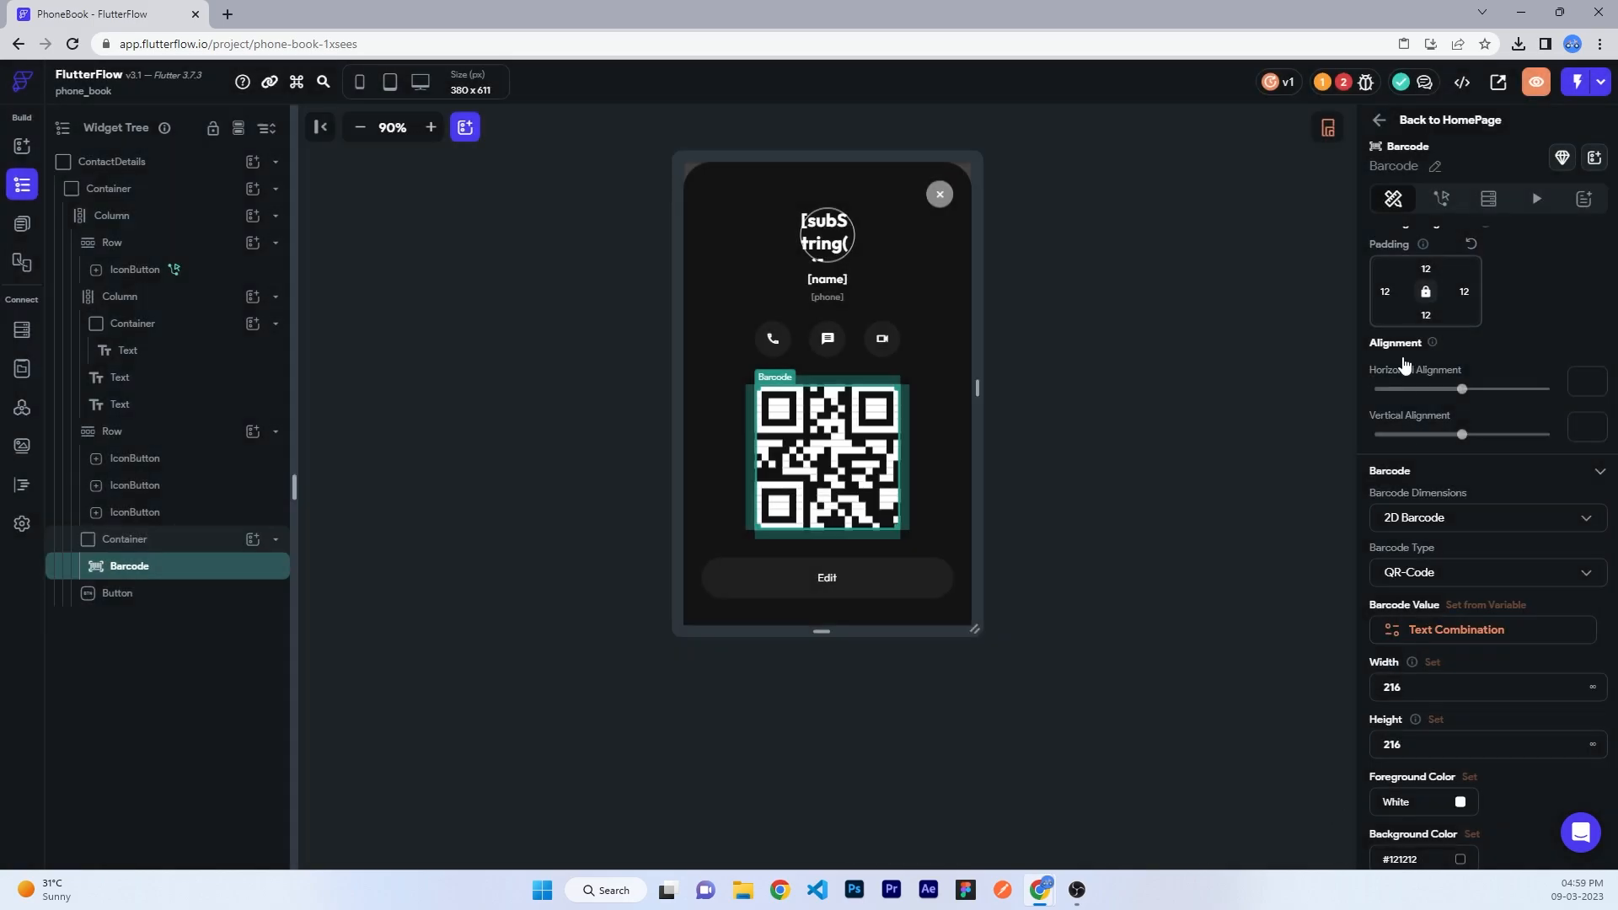
left_click(1198, 351)
- Review colorGenerator, subString and fetchContacts code from the Issues list, confirming no errors
left_click(1352, 84)
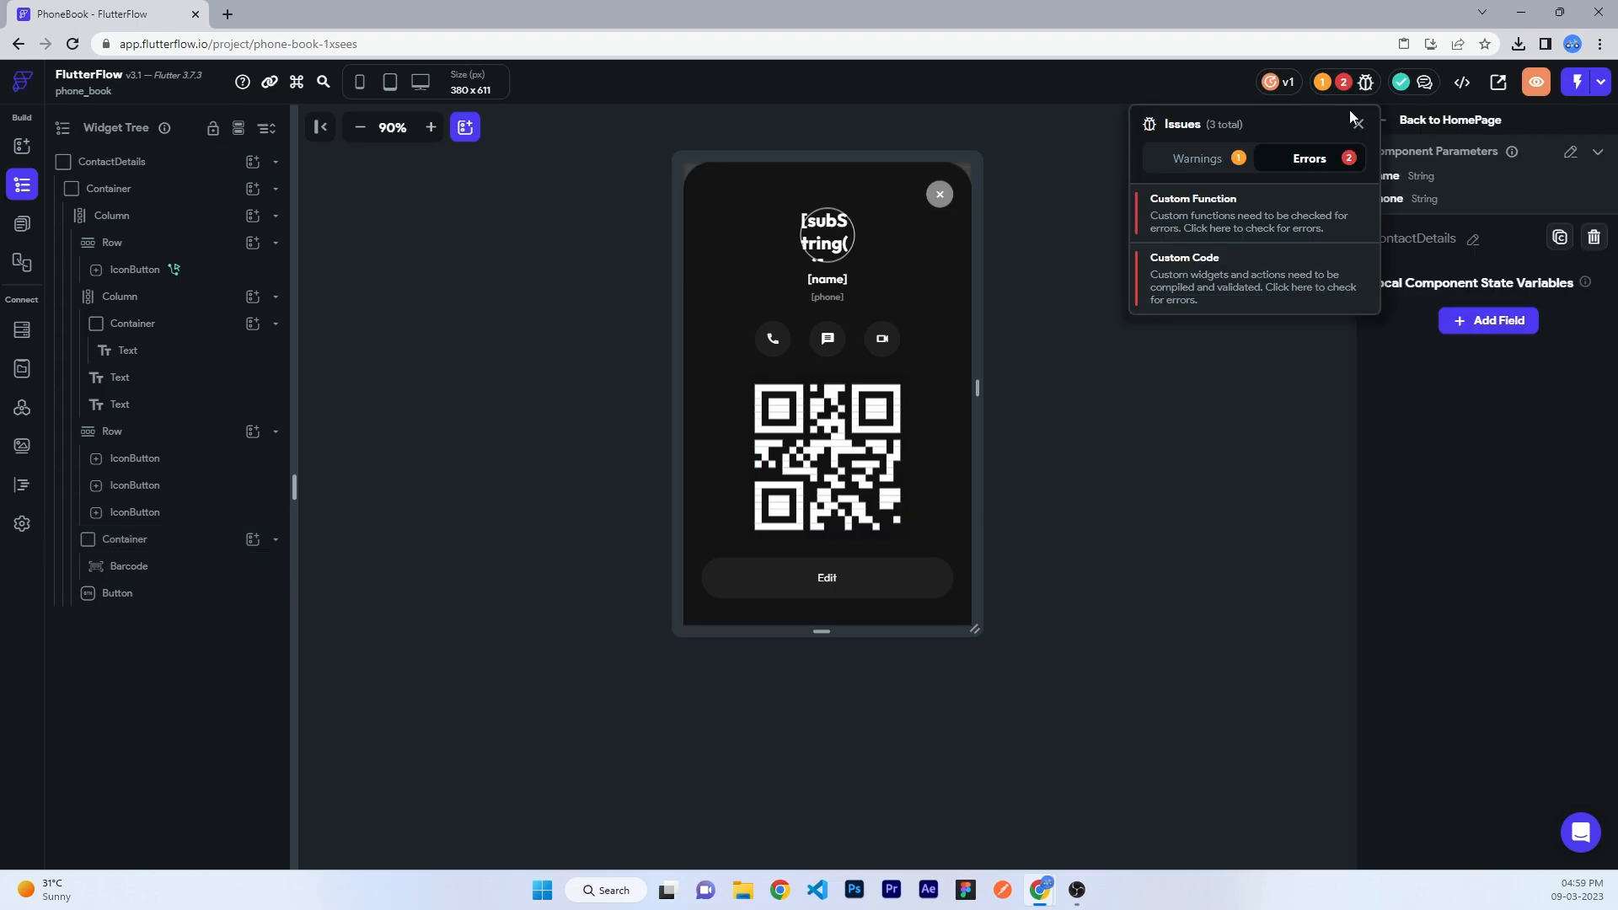
left_click(1207, 218)
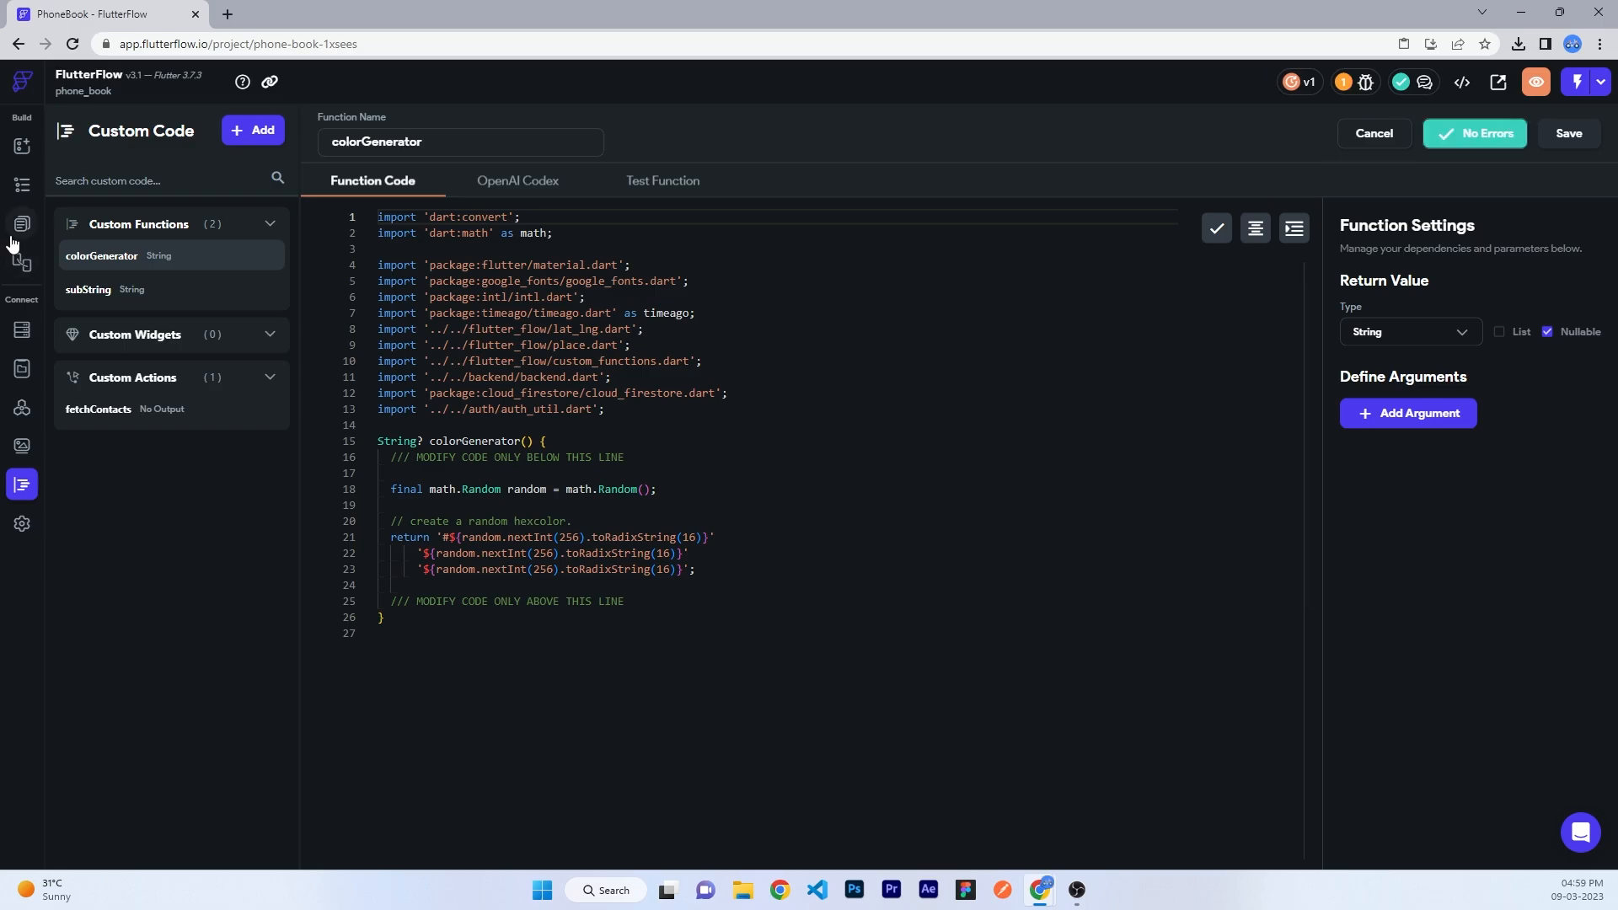
left_click(80, 289)
left_click(126, 410)
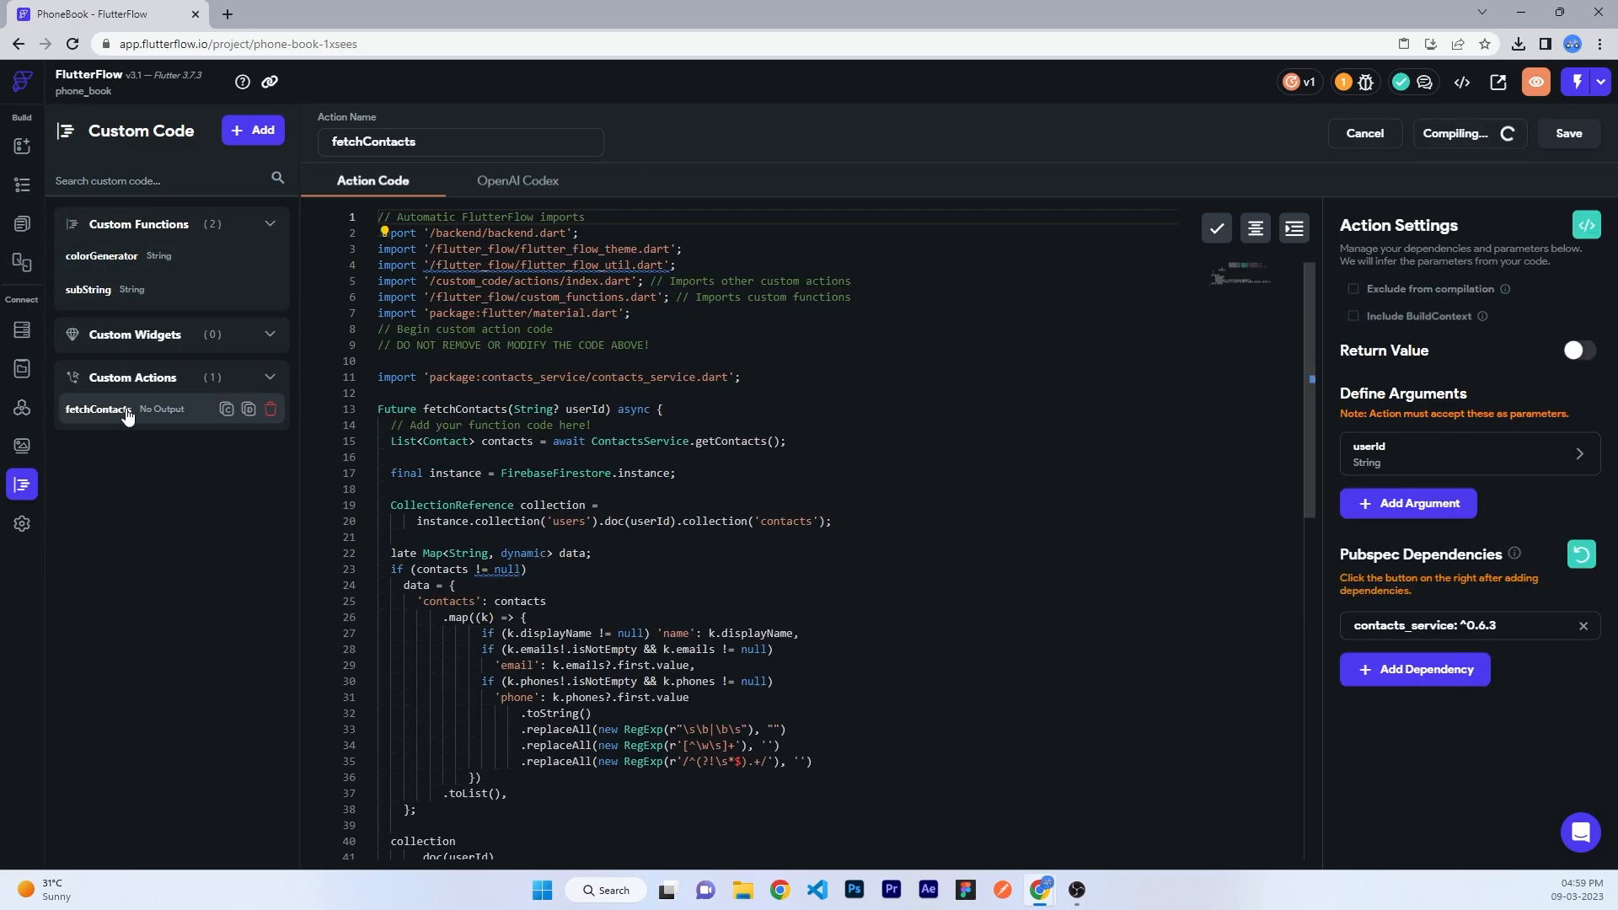
scroll(943, 417, "down", 5)
scroll(943, 418, "up", 4)
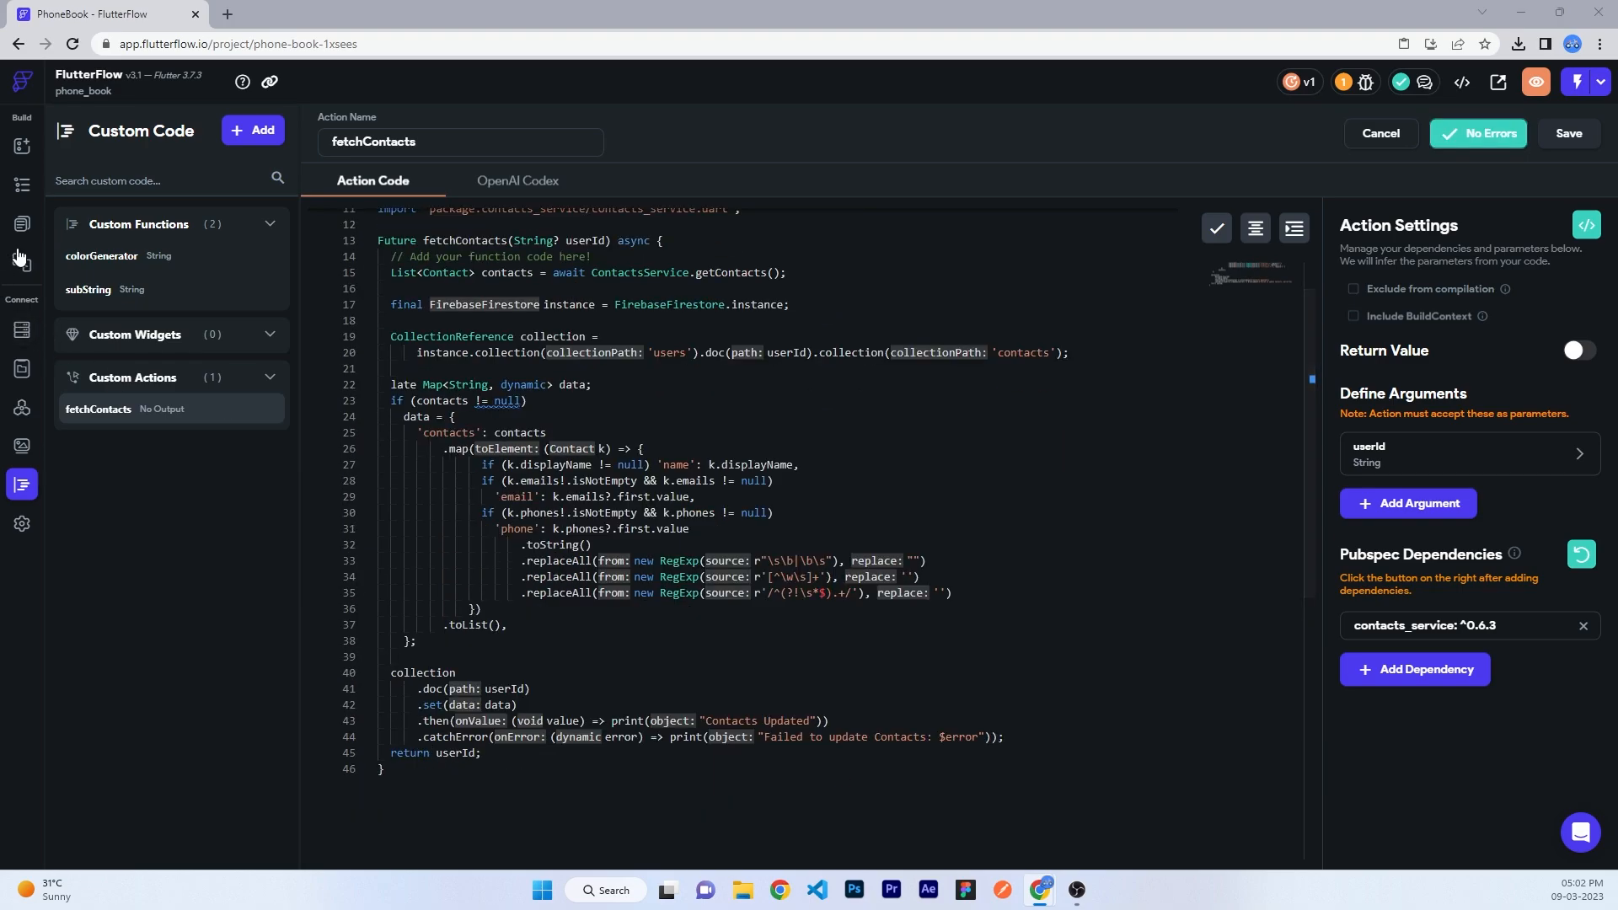
left_click(28, 231)
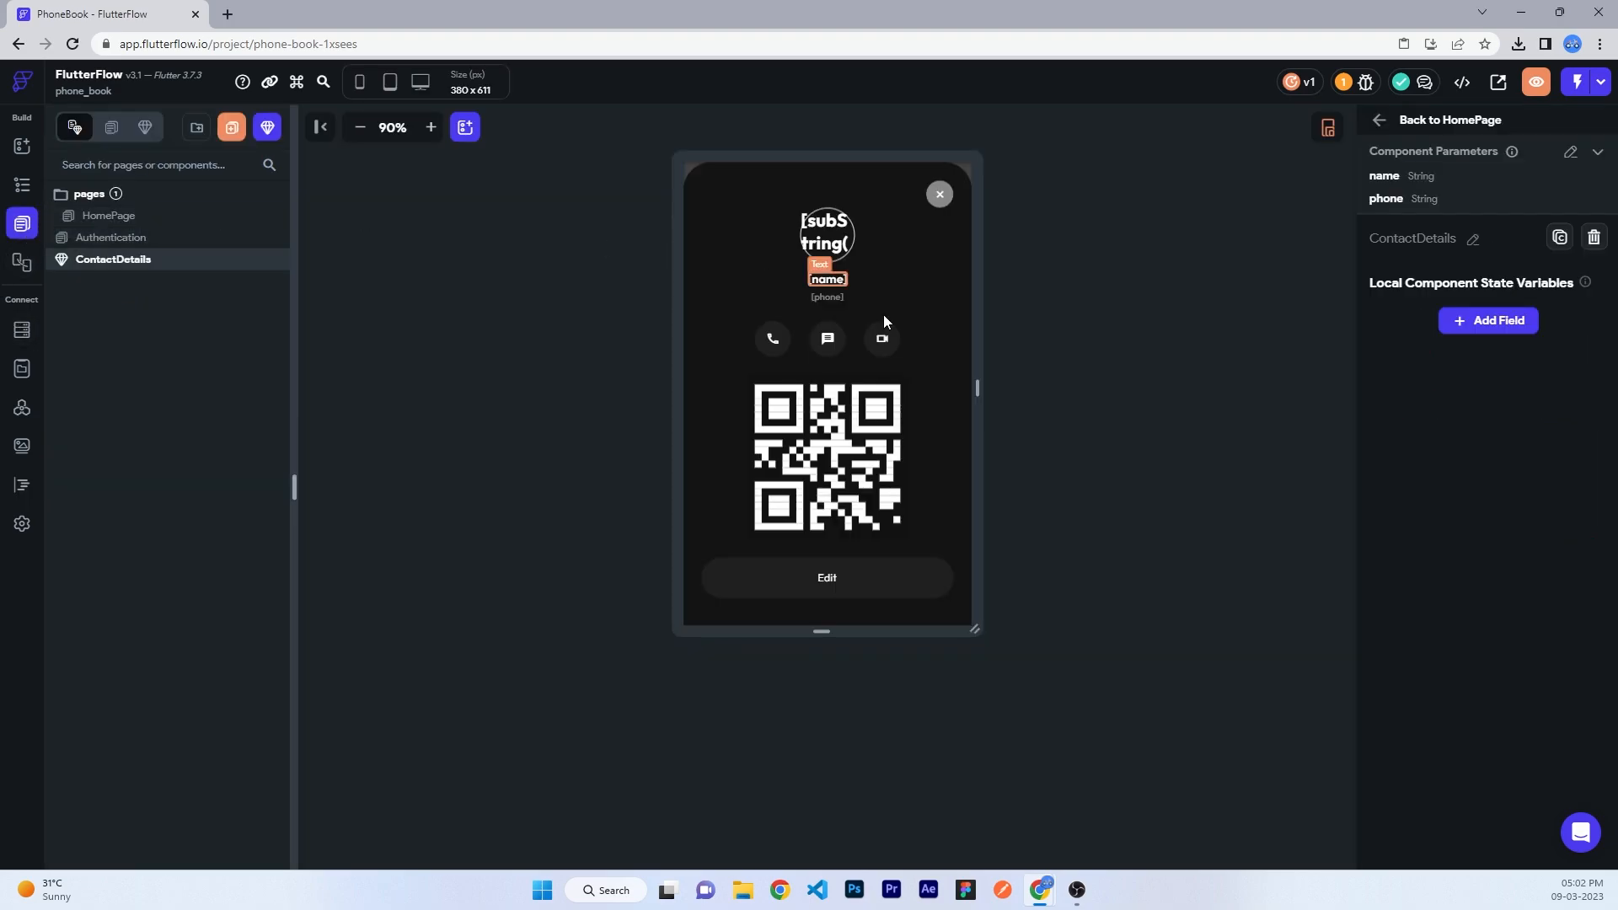
- On HomePage, pass contacts item → name as the contact row's ContactDetails name parameter
left_click(1415, 125)
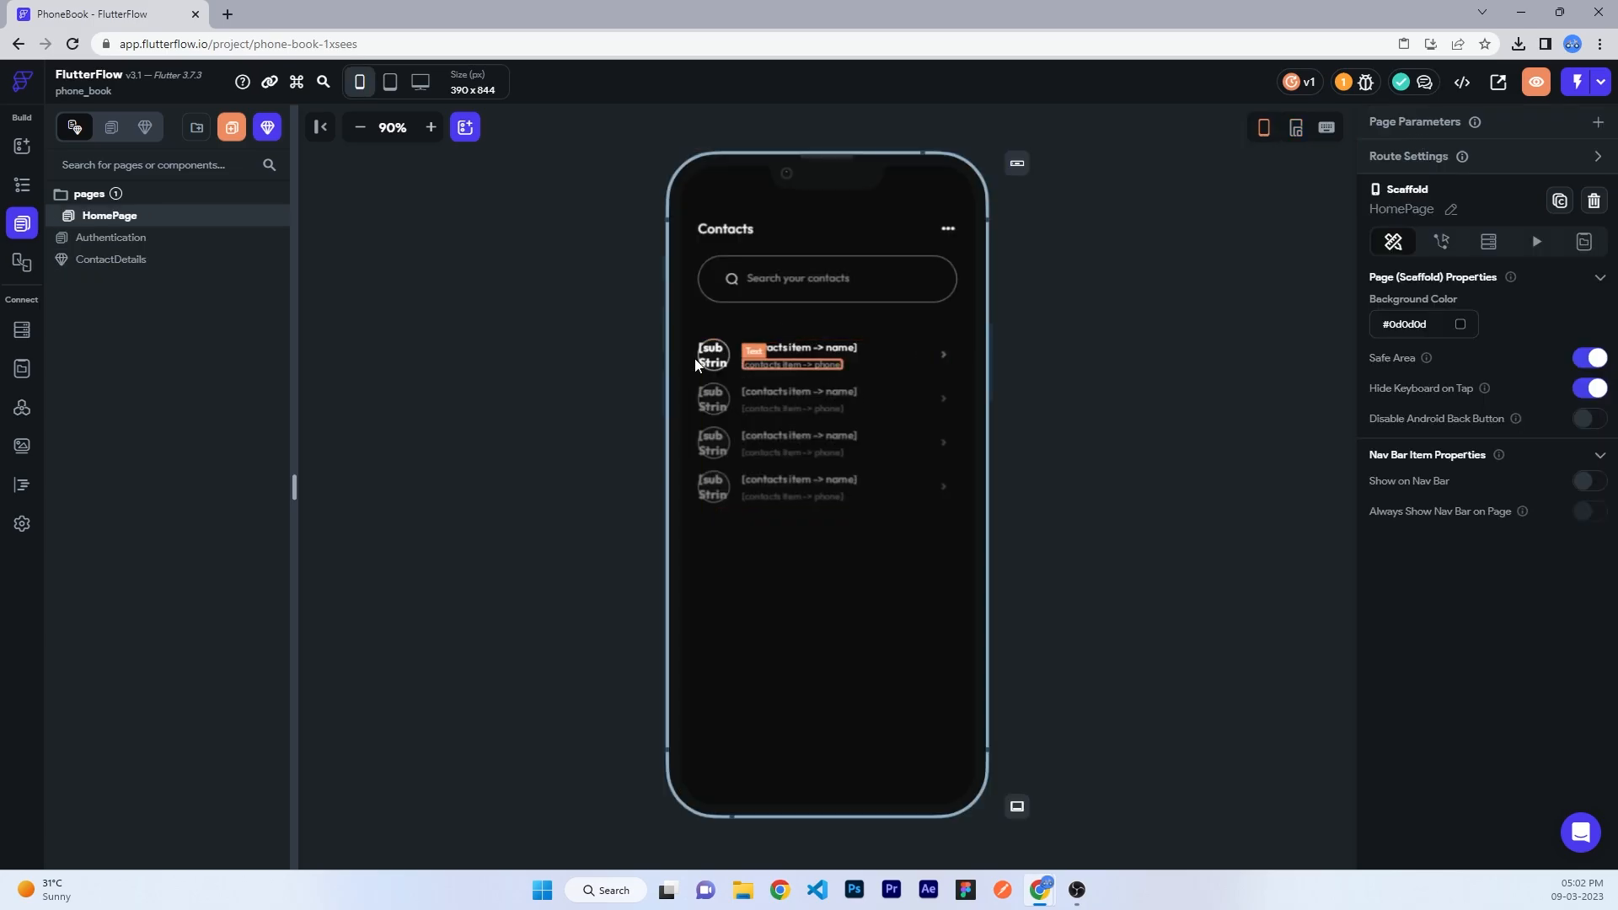
left_click(22, 185)
left_click(134, 431)
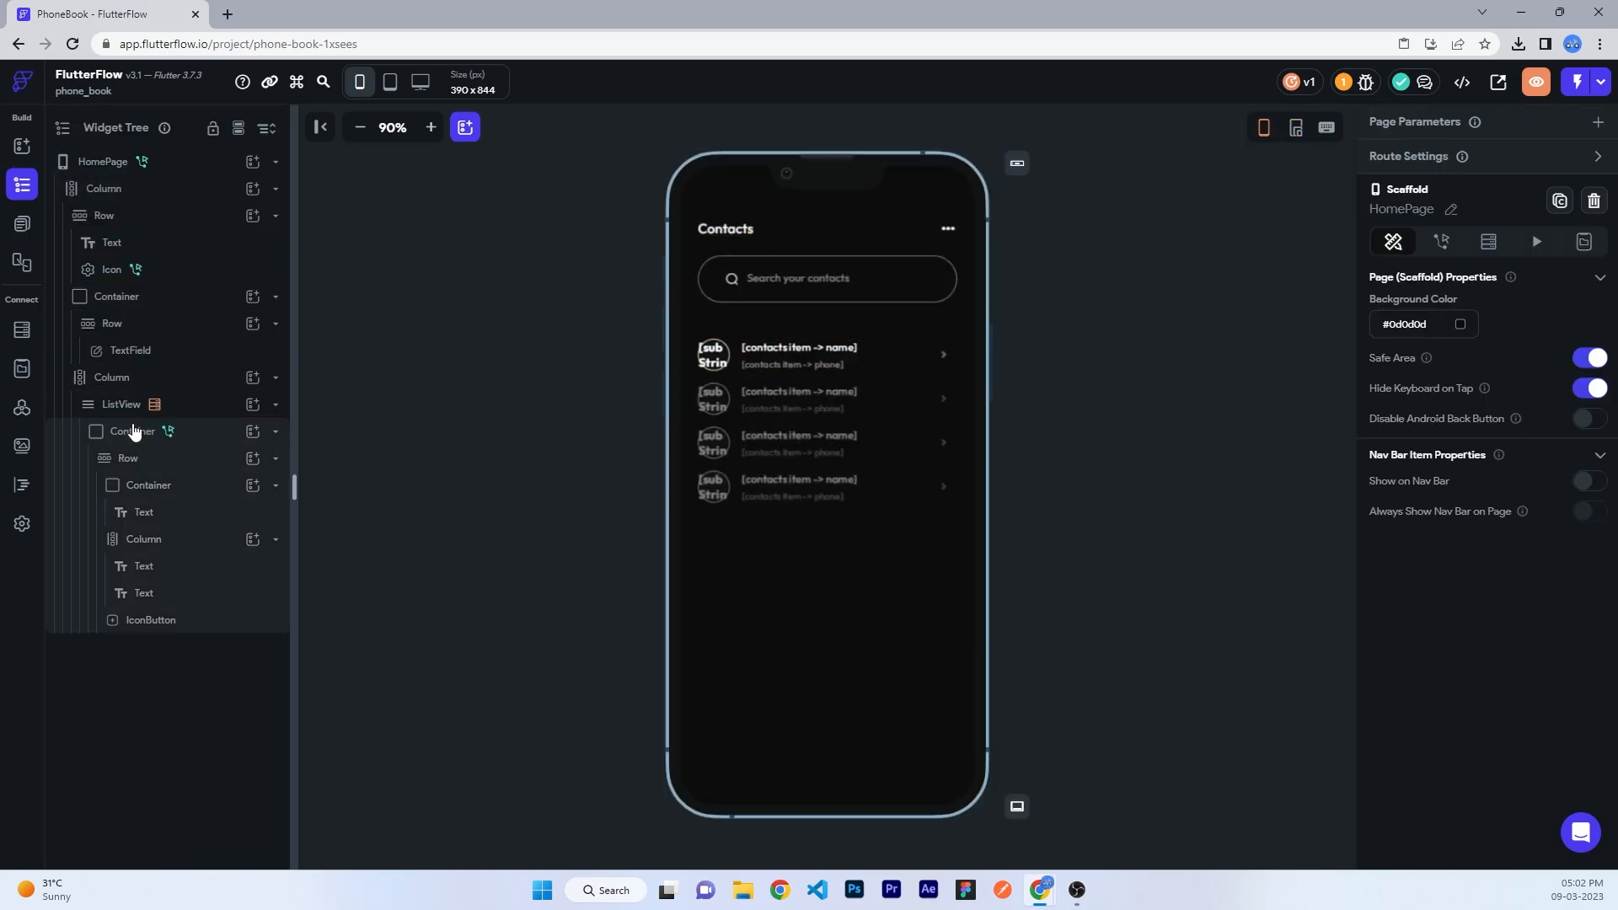
left_click(1441, 170)
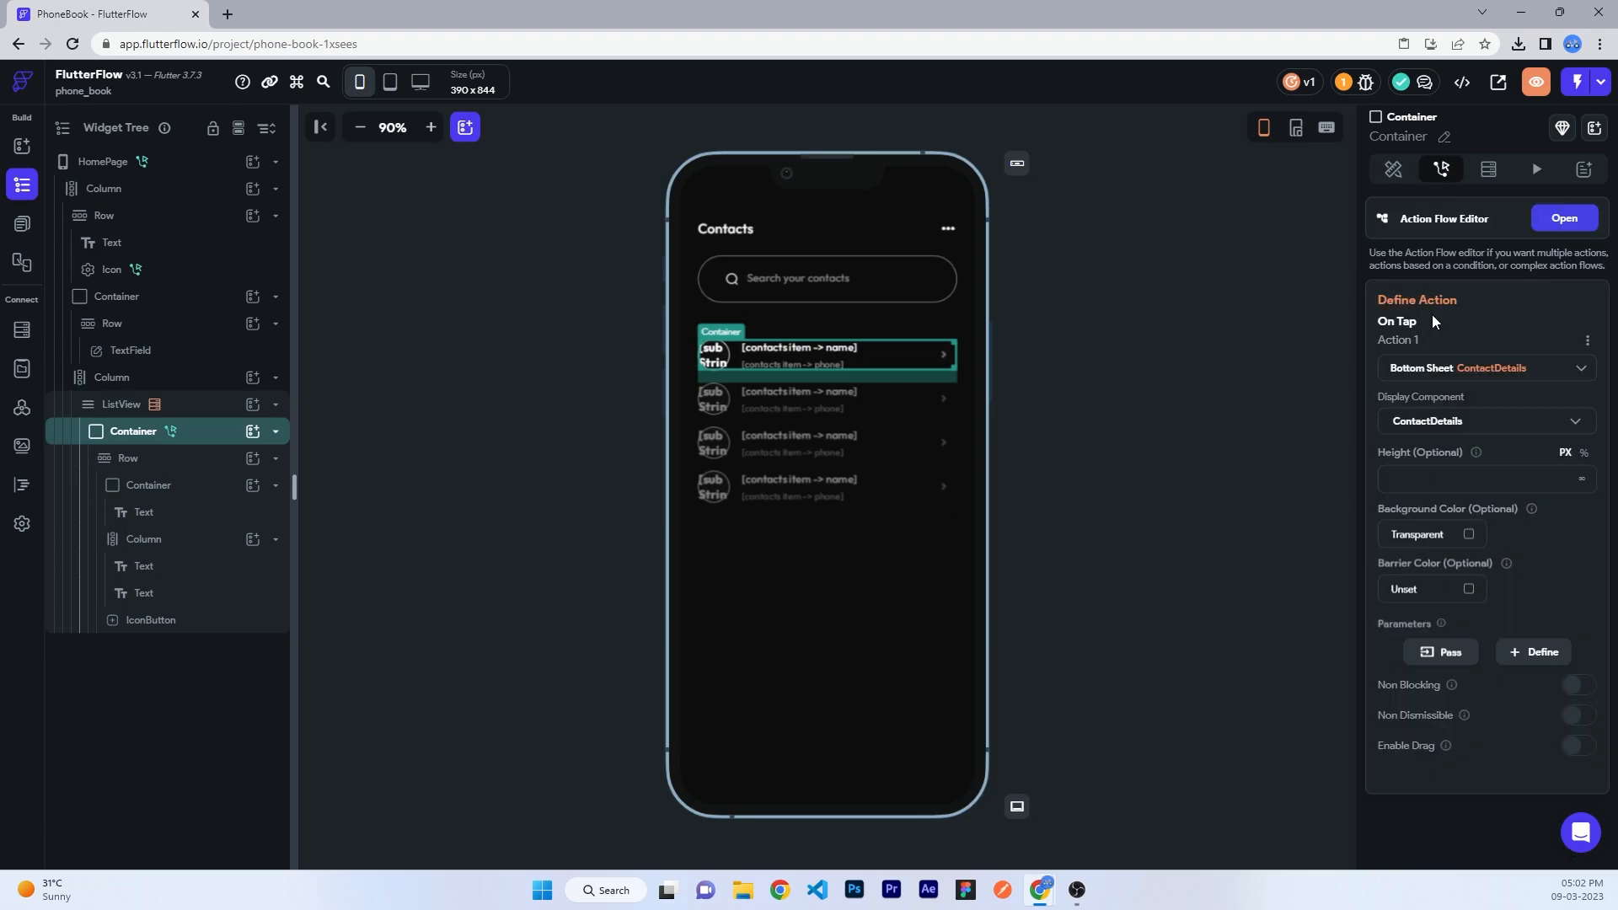
left_click(1444, 654)
scroll(1444, 655, "down", 1)
left_click(1433, 608)
scroll(1421, 696, "down", 2)
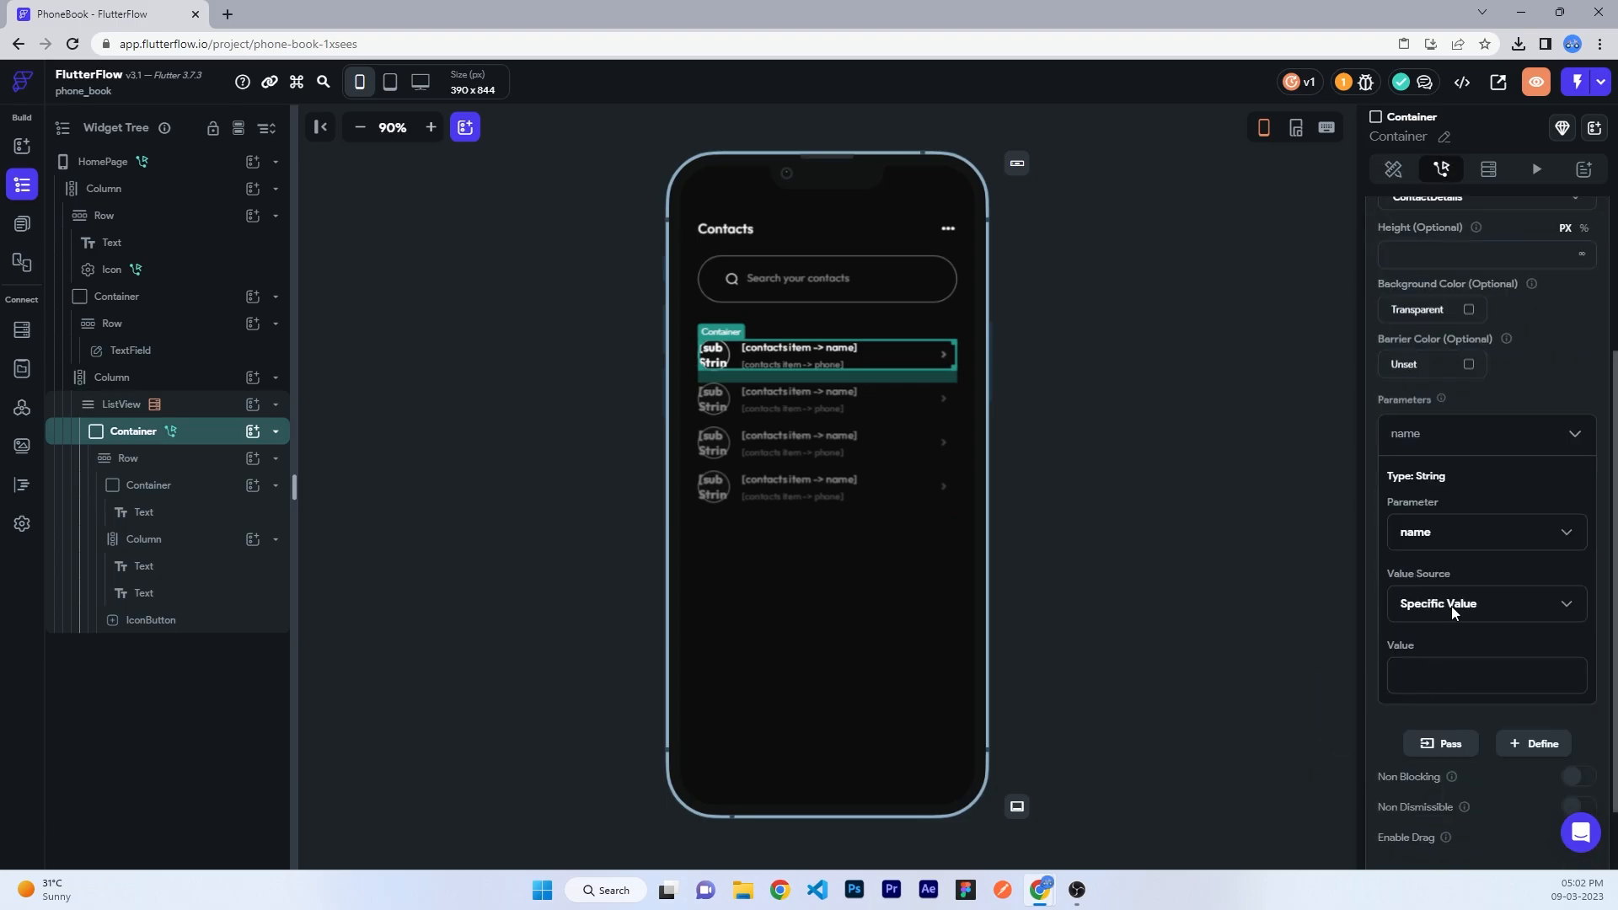
left_click(1445, 603)
left_click(1441, 661)
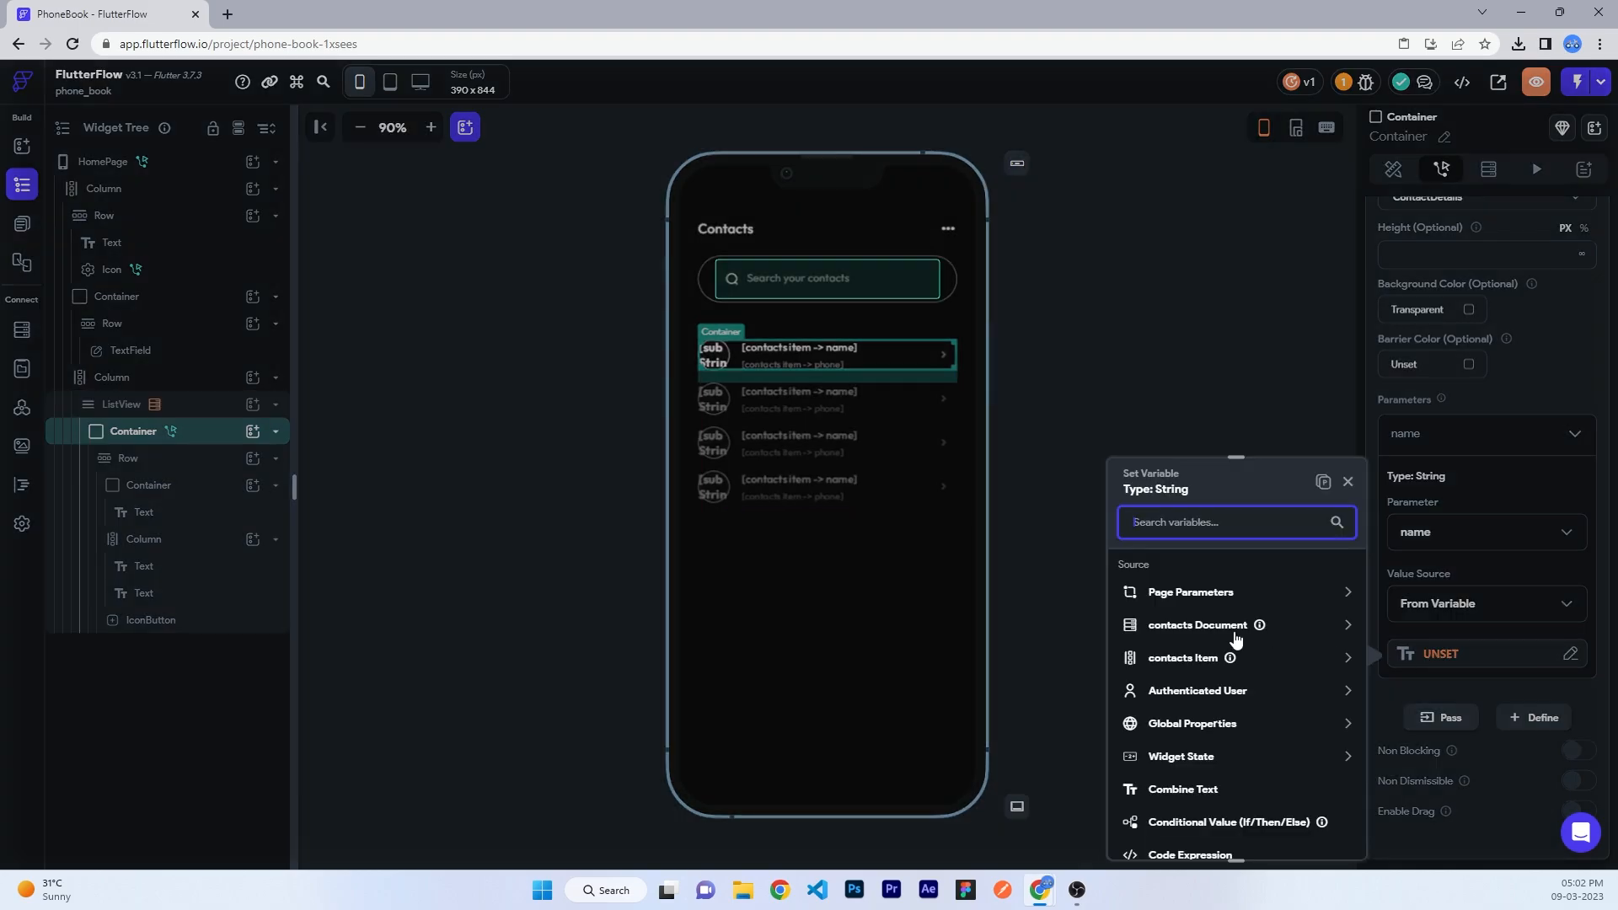
left_click(1231, 637)
left_click(1171, 611)
left_click(1171, 646)
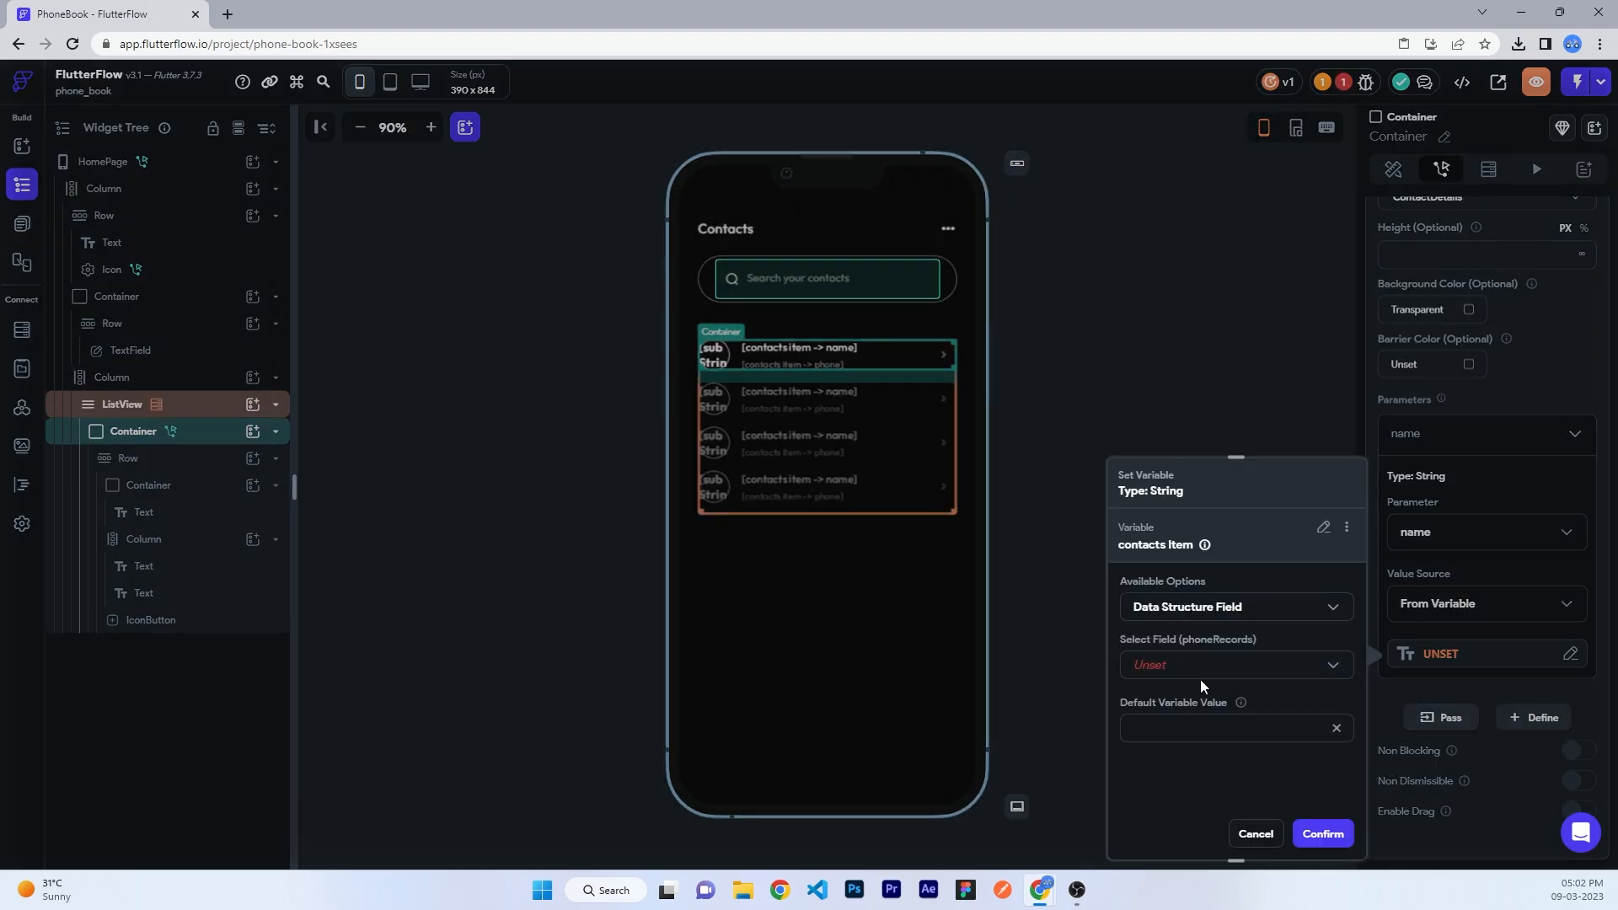
left_click(1199, 665)
left_click(1184, 662)
left_click(1322, 833)
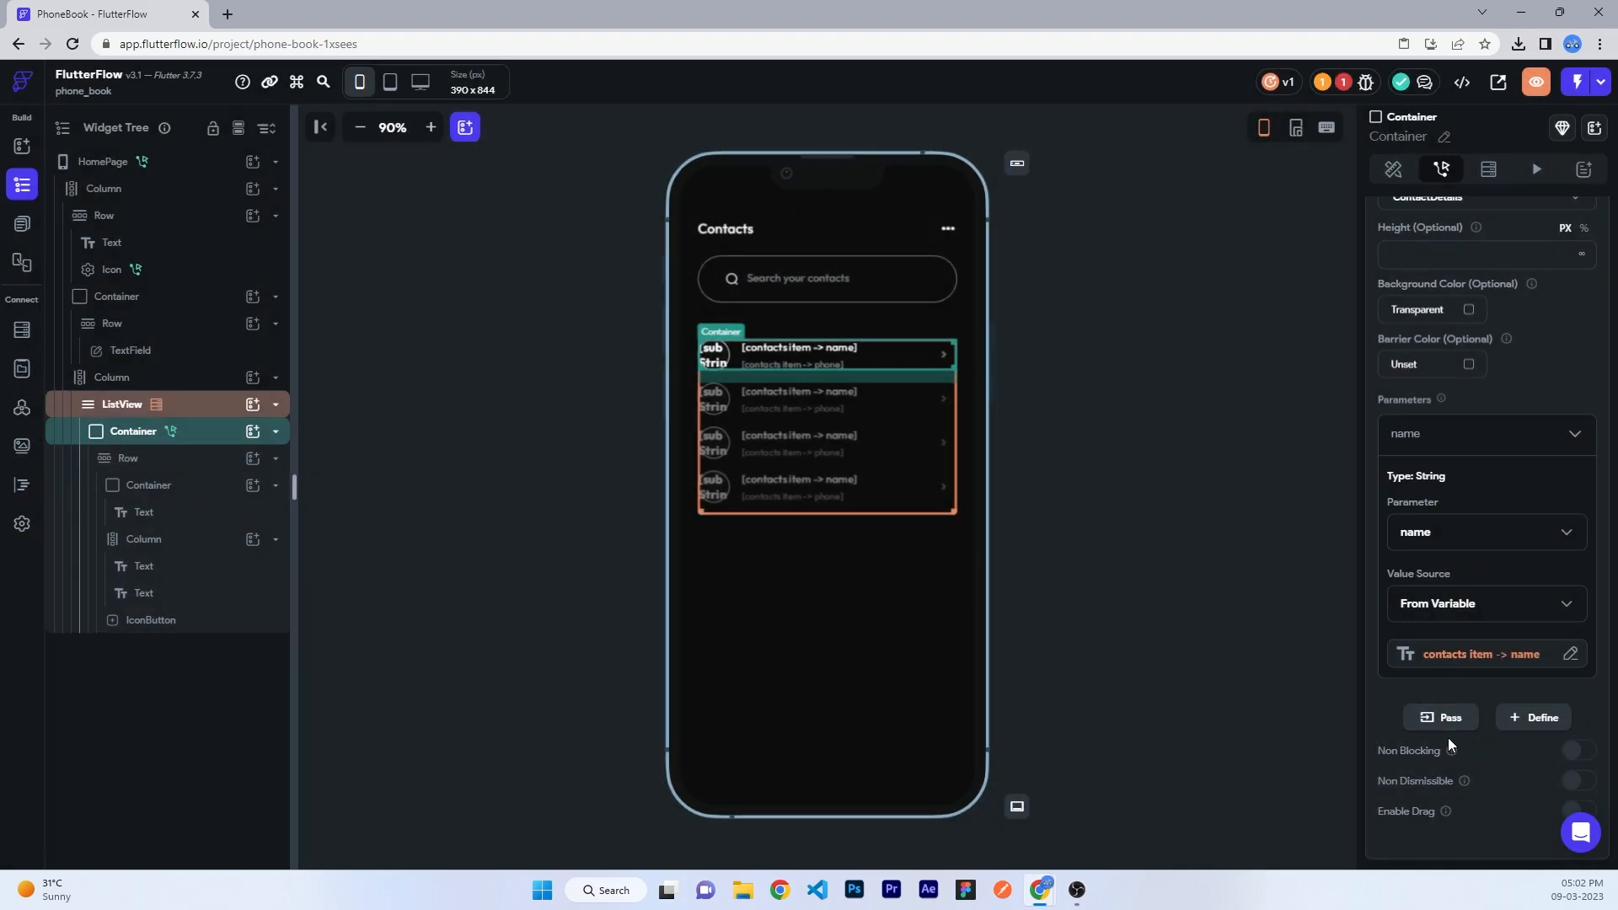
- Pass contacts item → phone as the ContactDetails phone parameter
left_click(1440, 717)
scroll(1432, 649, "down", 2)
scroll(1434, 664, "down", 1)
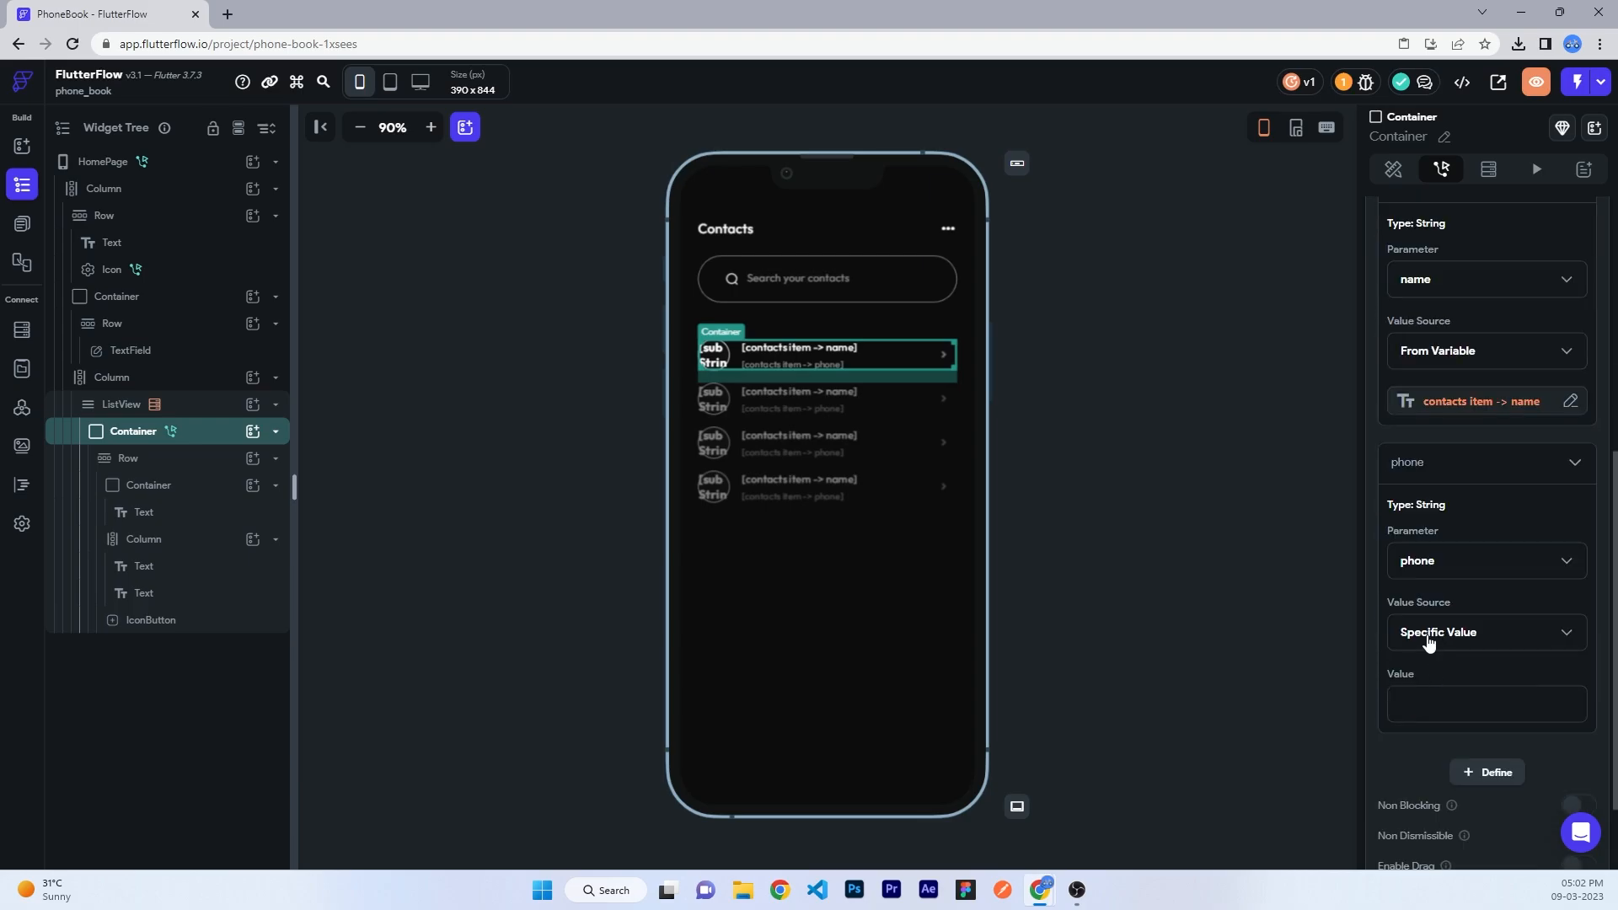
left_click(1428, 636)
left_click(1437, 674)
left_click(1439, 684)
left_click(1200, 658)
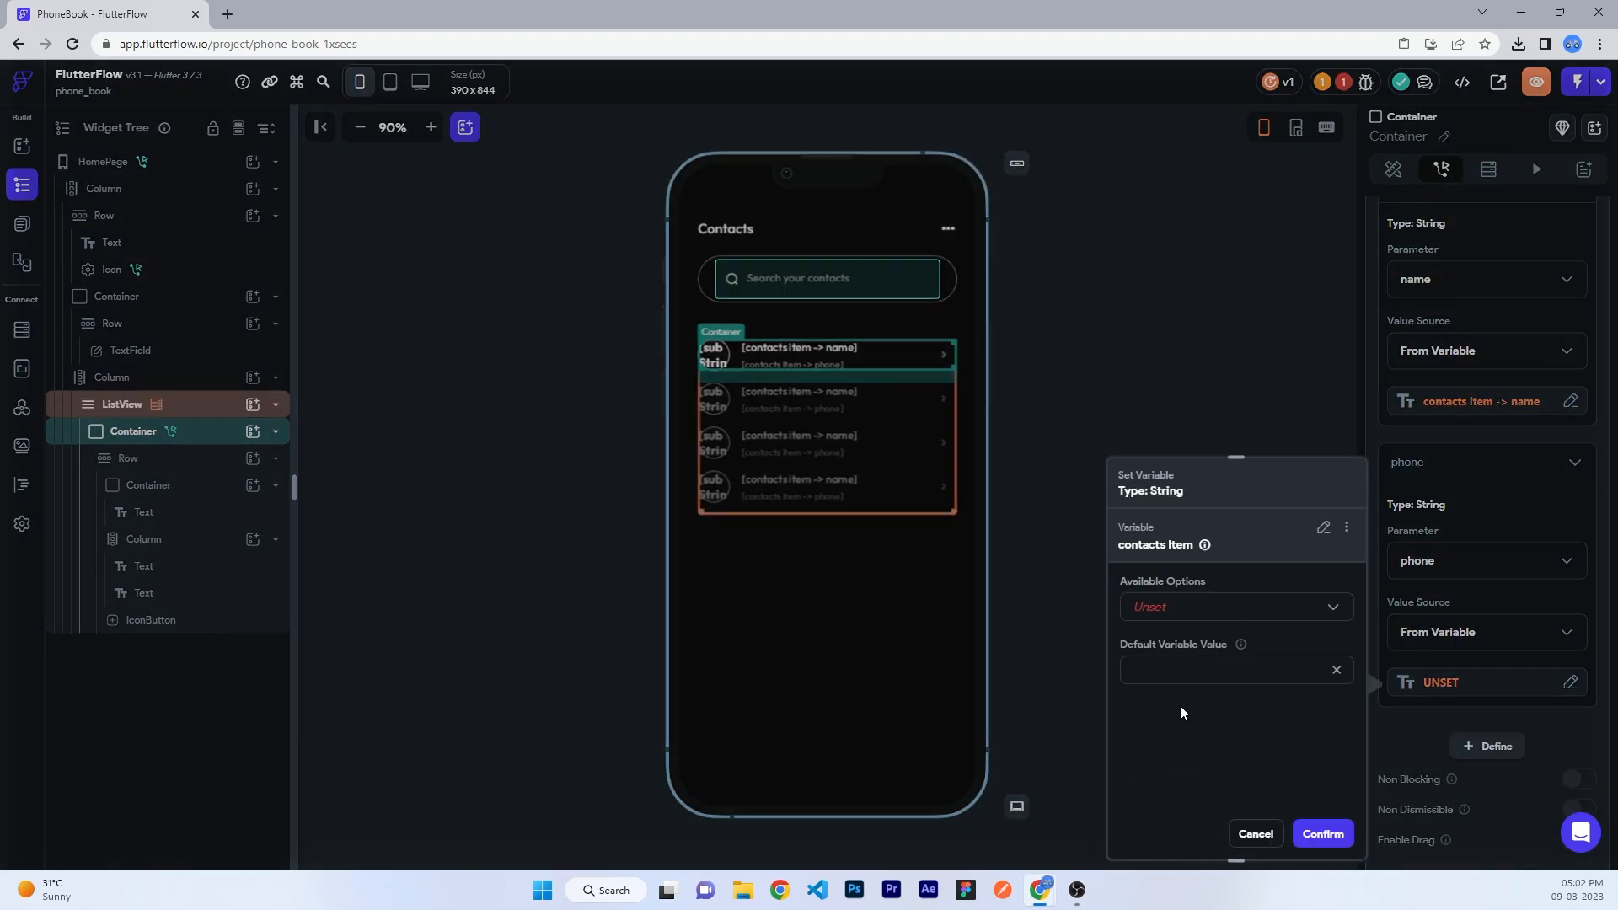
left_click(1175, 608)
left_click(1173, 645)
left_click(1188, 664)
left_click(1150, 705)
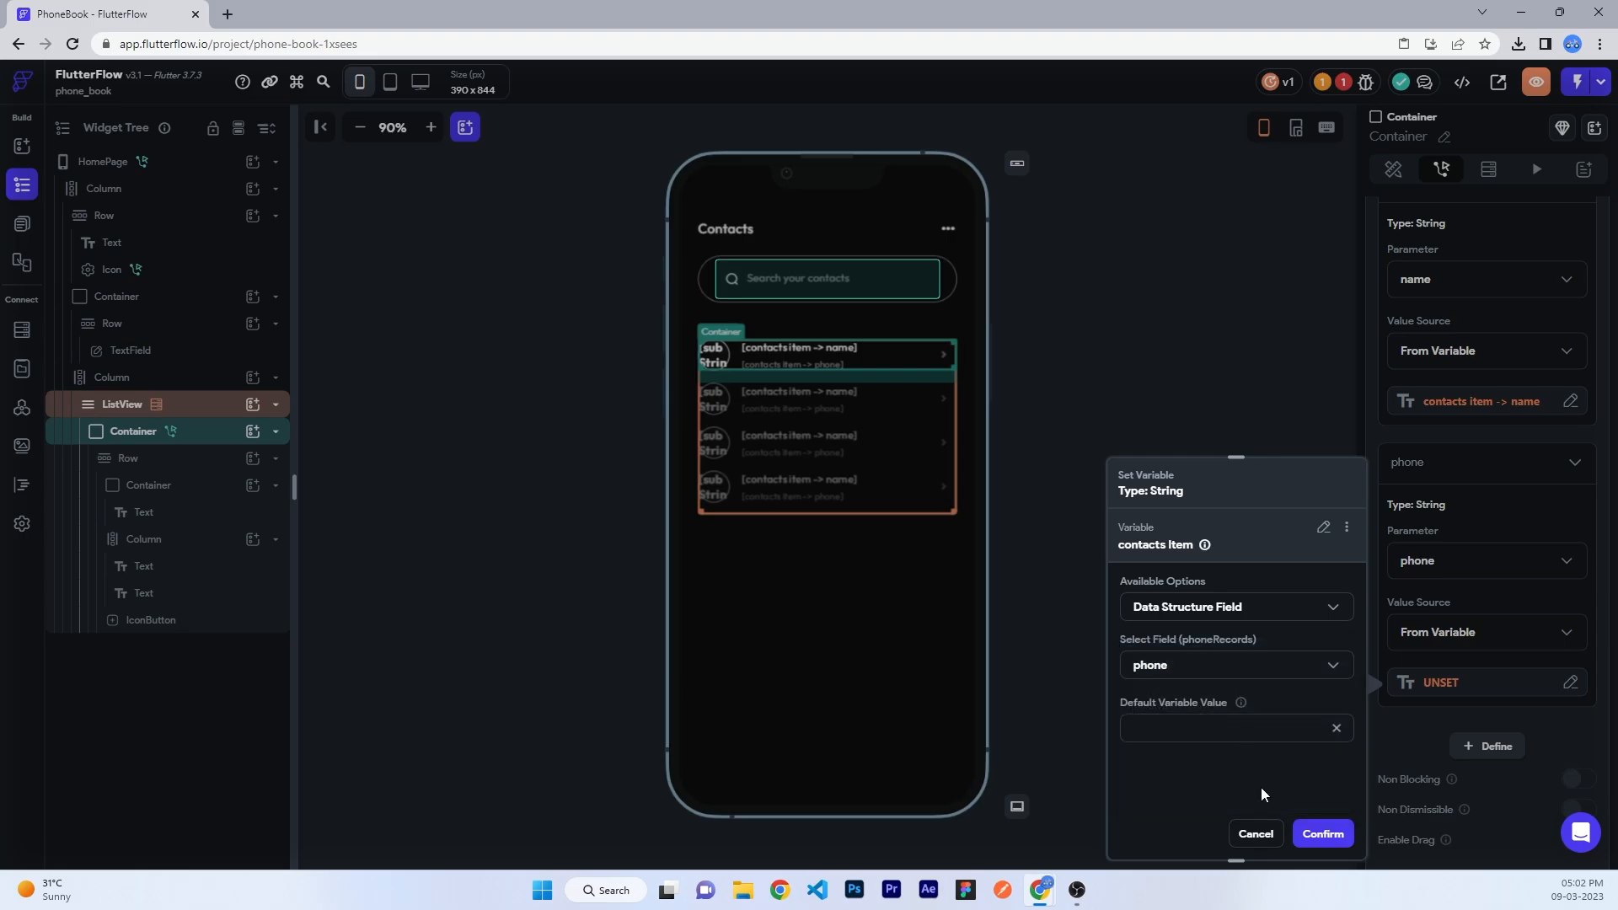
left_click(1322, 833)
- Turn on Enable Drag for the ContactDetails bottom sheet
scroll(1545, 725, "down", 1)
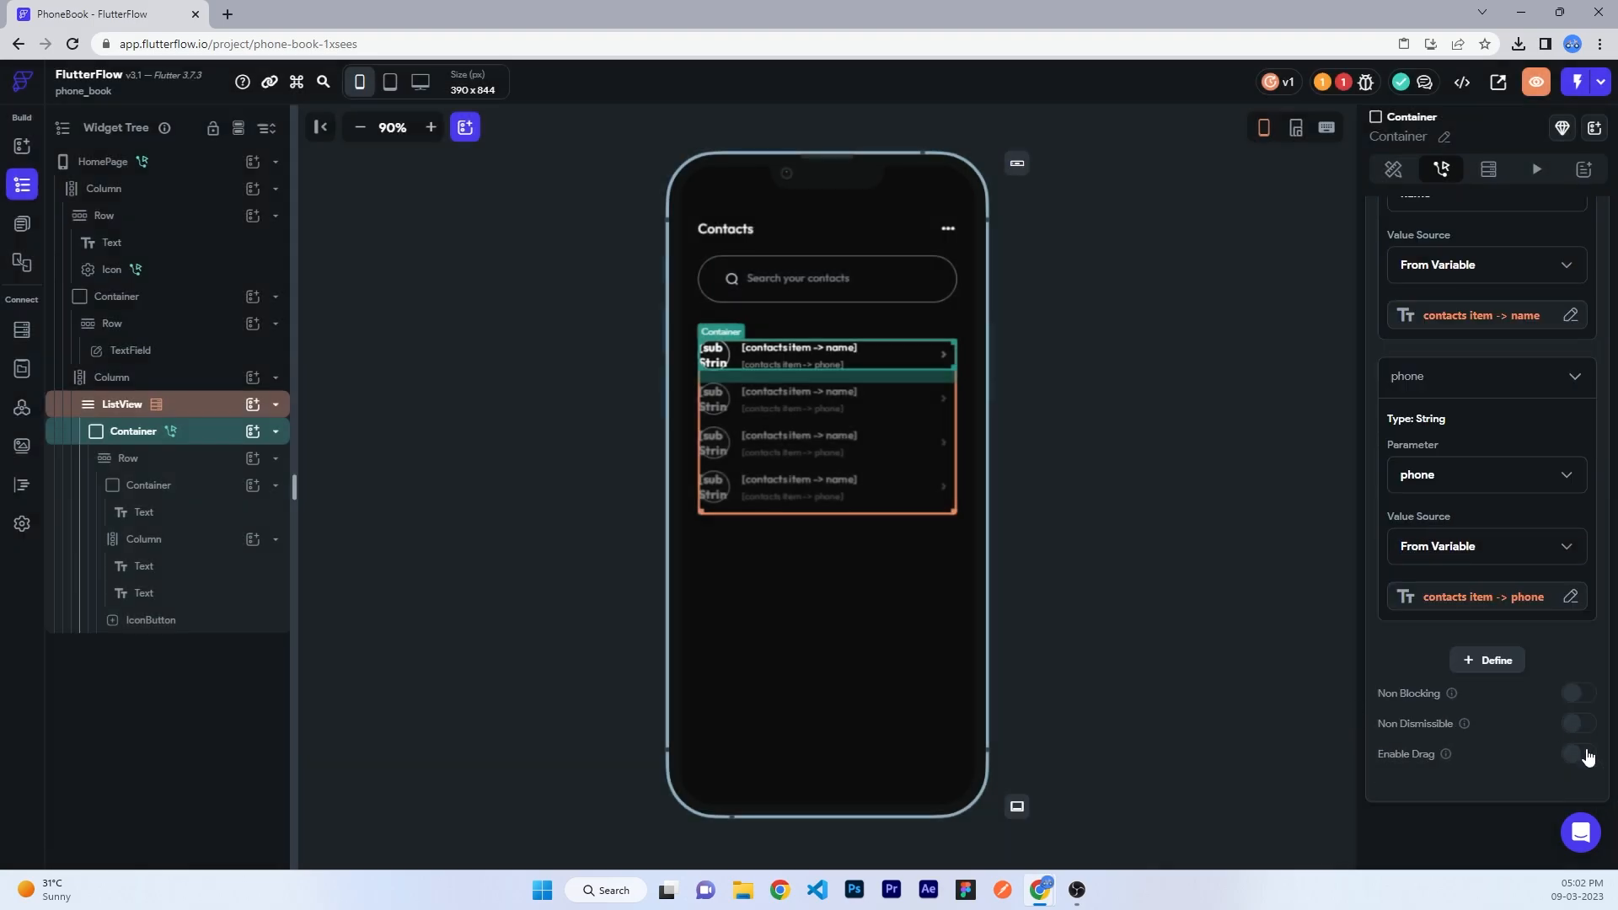
left_click(1576, 753)
left_click(1200, 508)
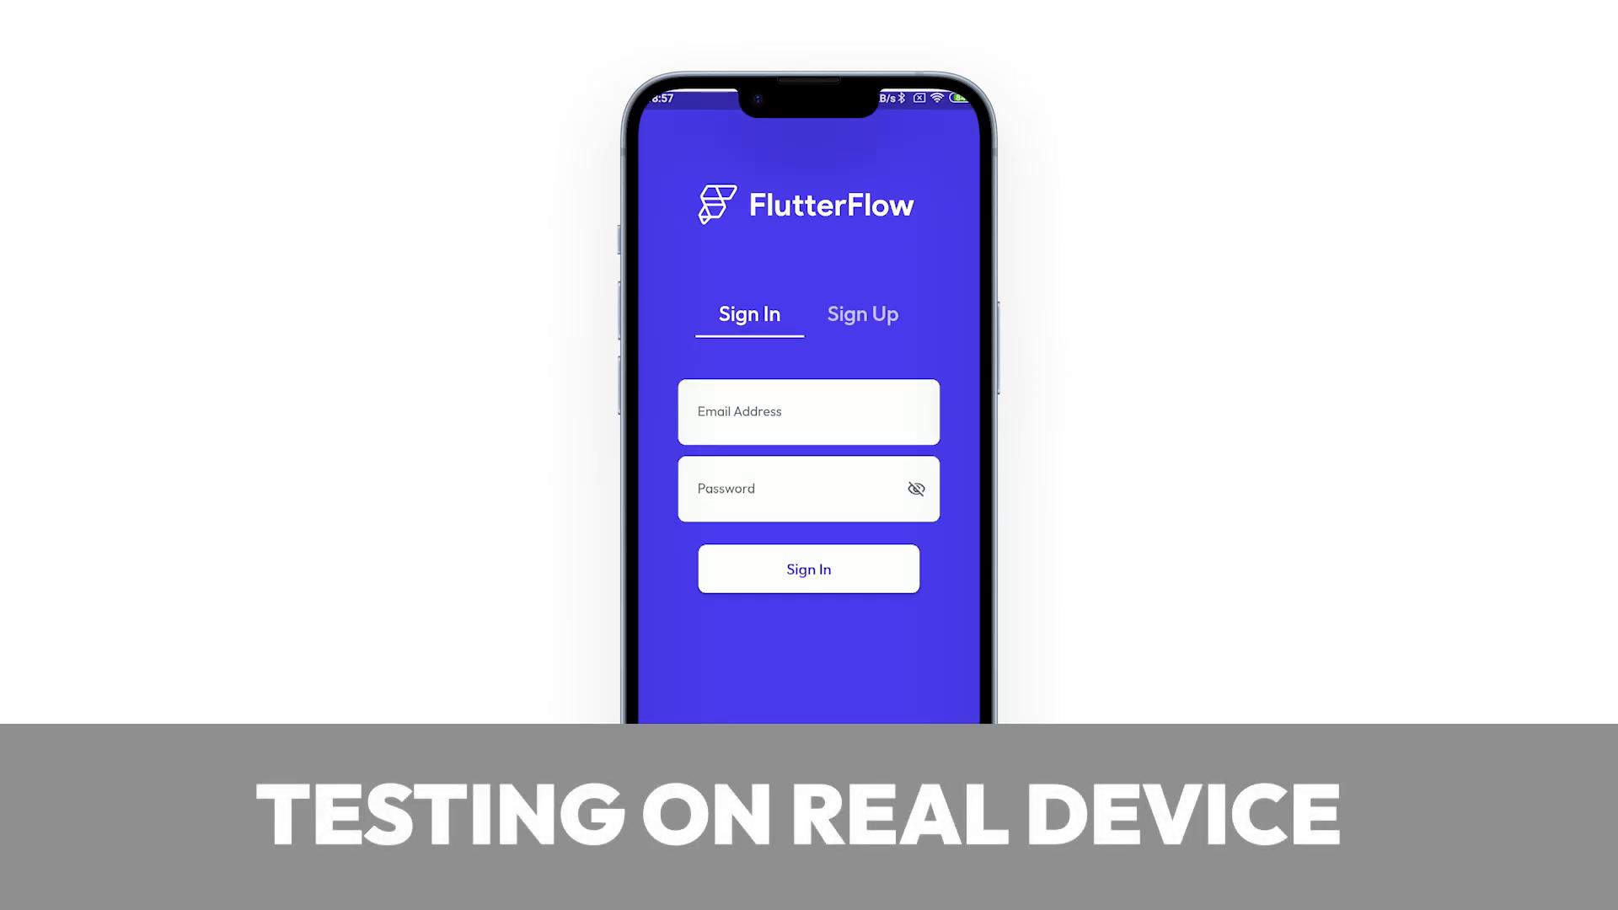
- On the phone, fill the Sign Up form with an email address and password, then submit Create Account
left_click(863, 314)
left_click(808, 412)
type("user")
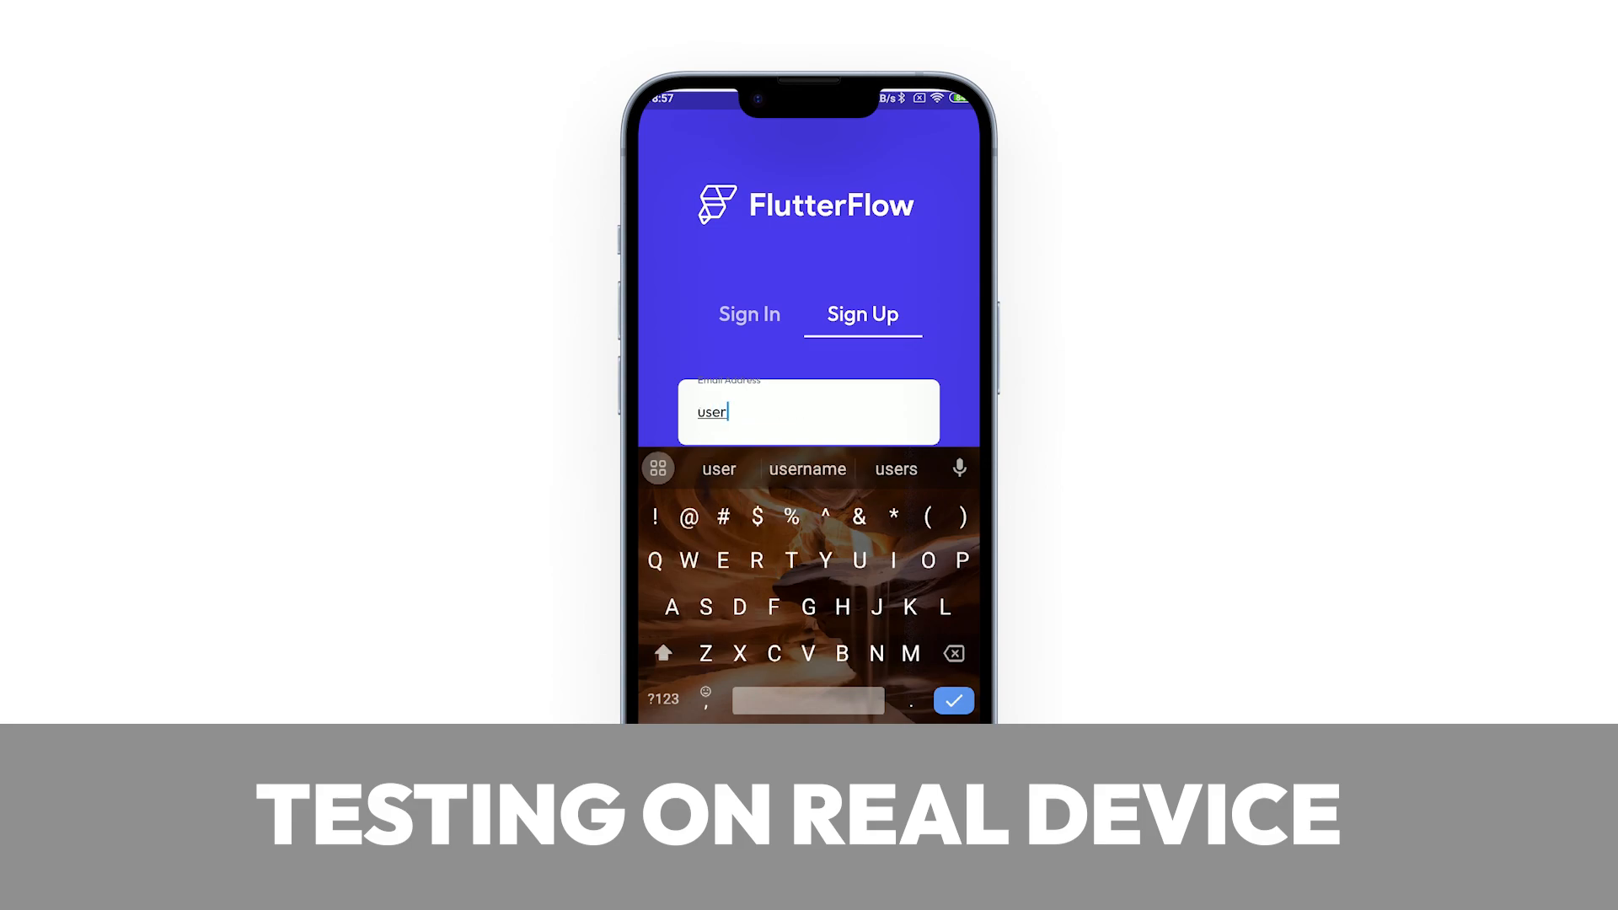
type("@gmail.com")
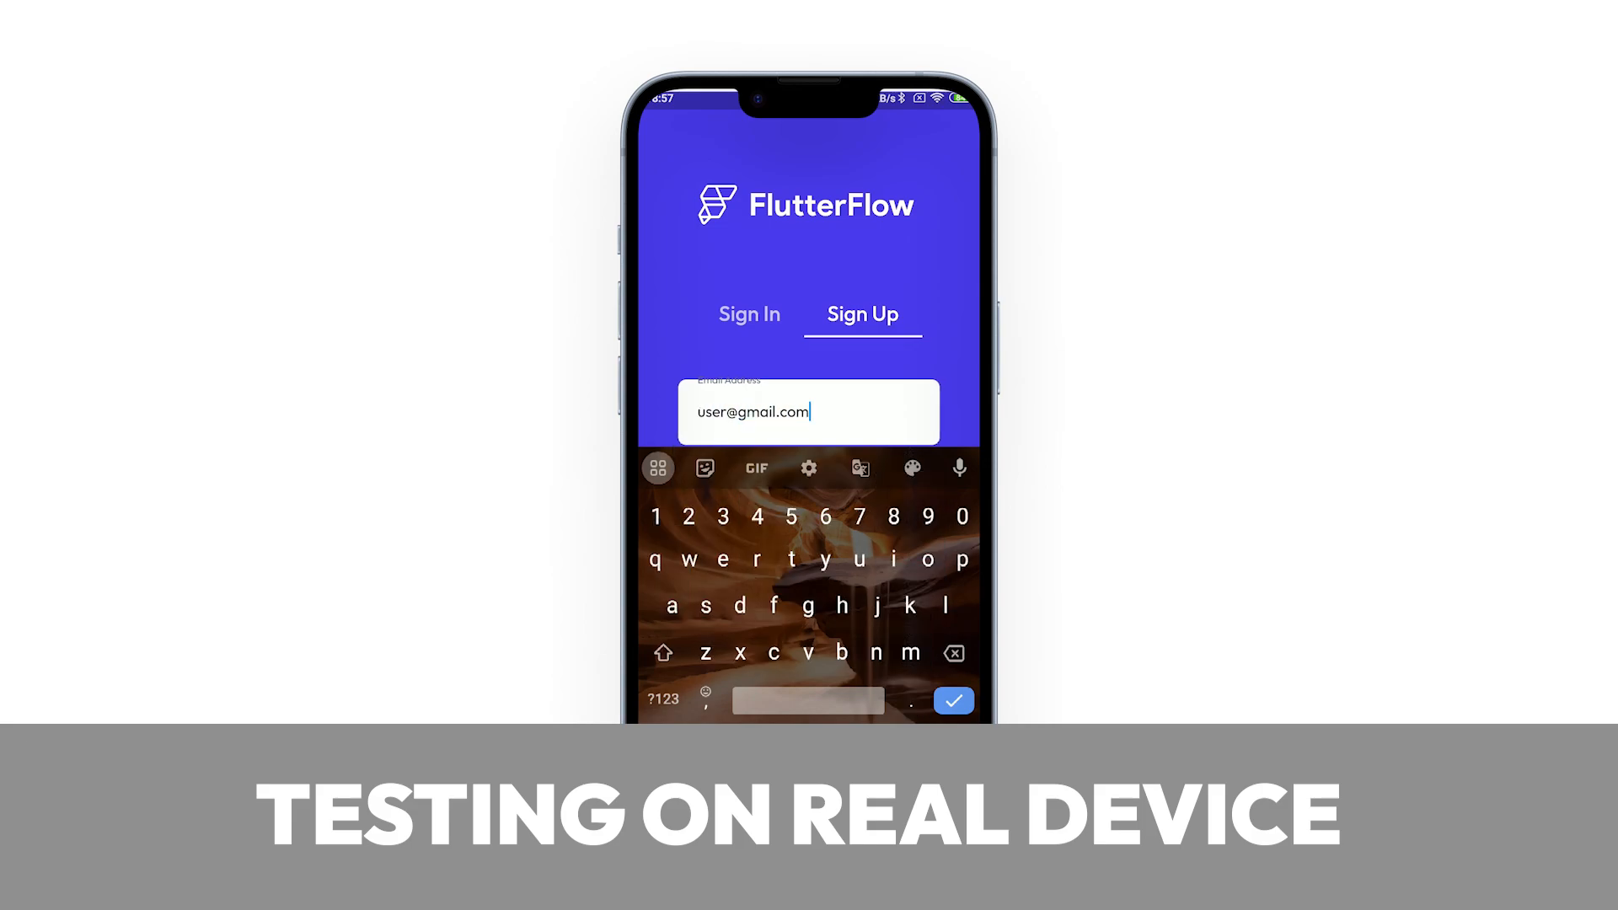
left_click(953, 700)
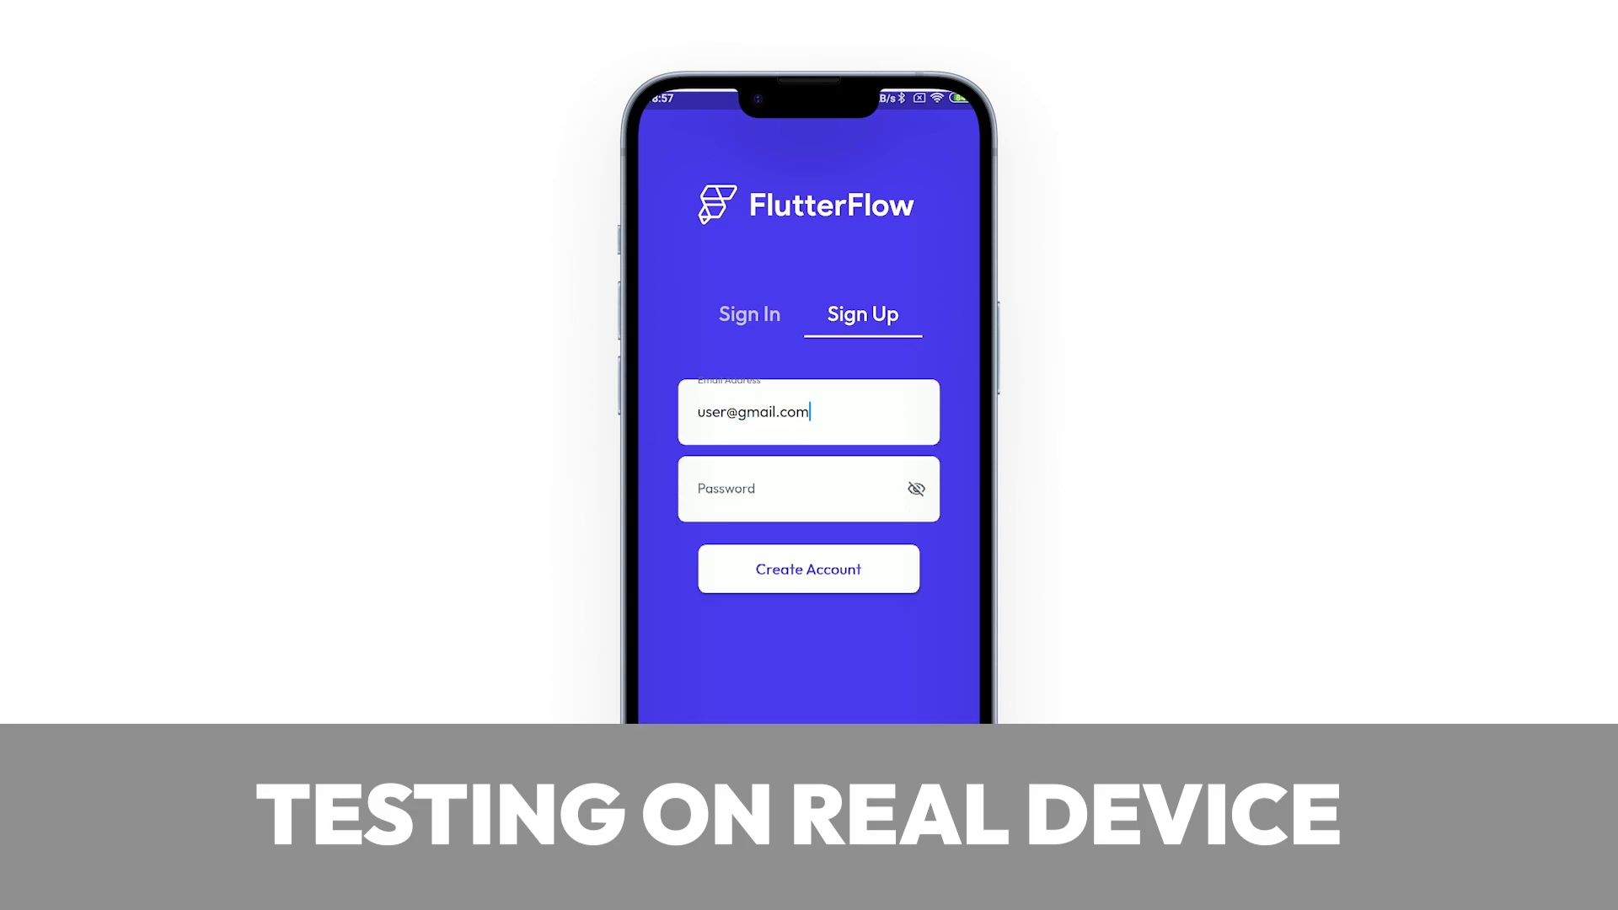
left_click(808, 489)
type("123456")
left_click(953, 700)
left_click(808, 569)
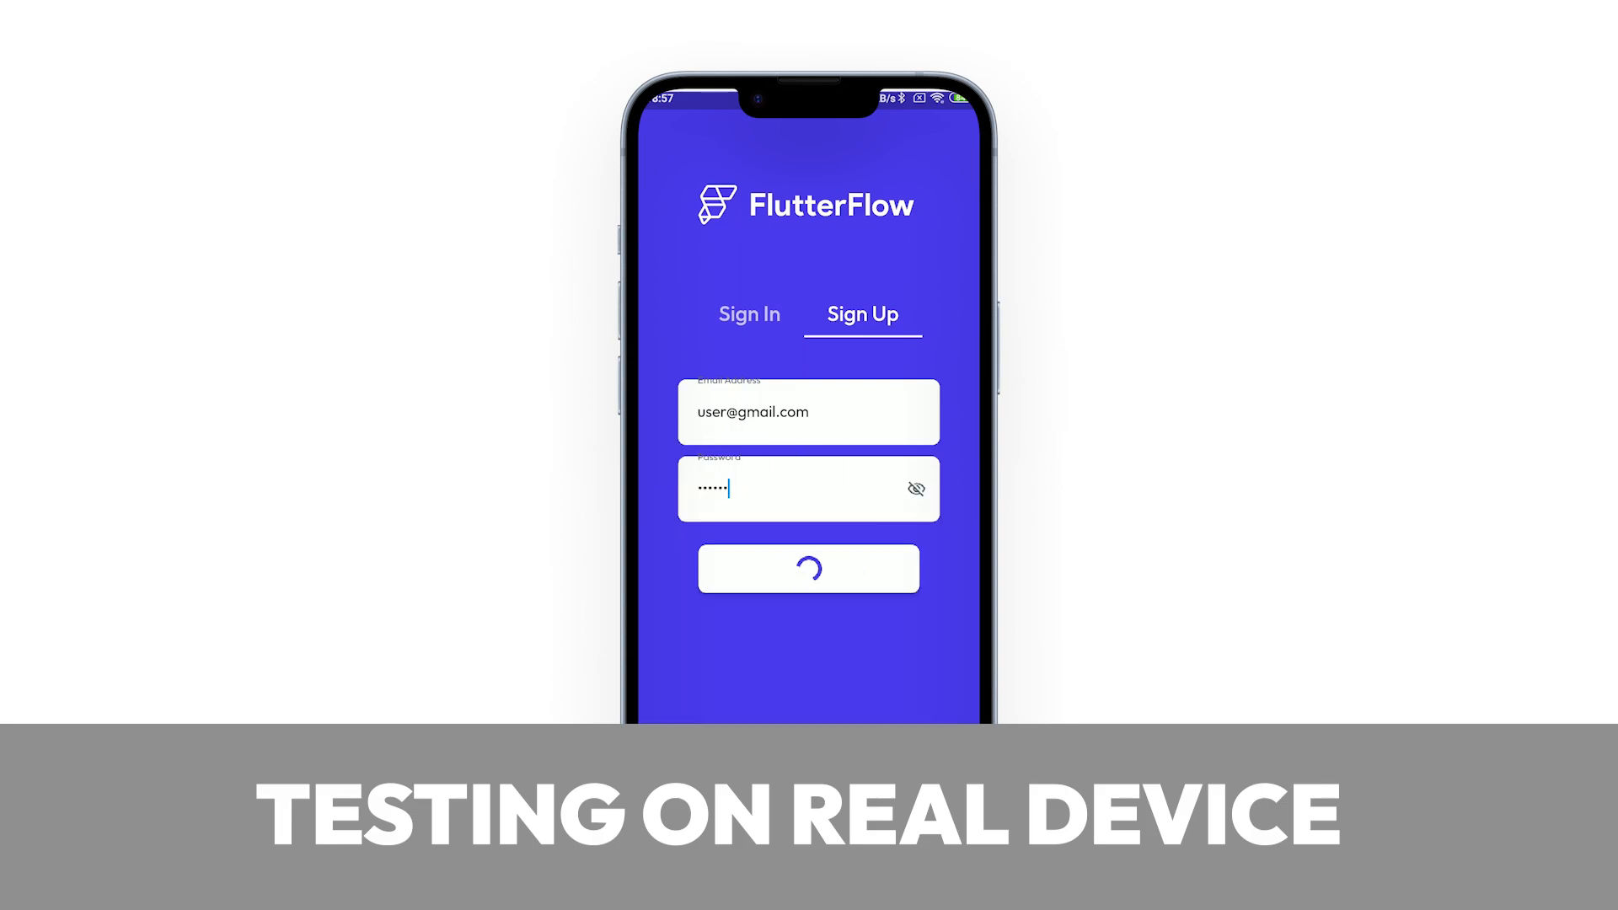